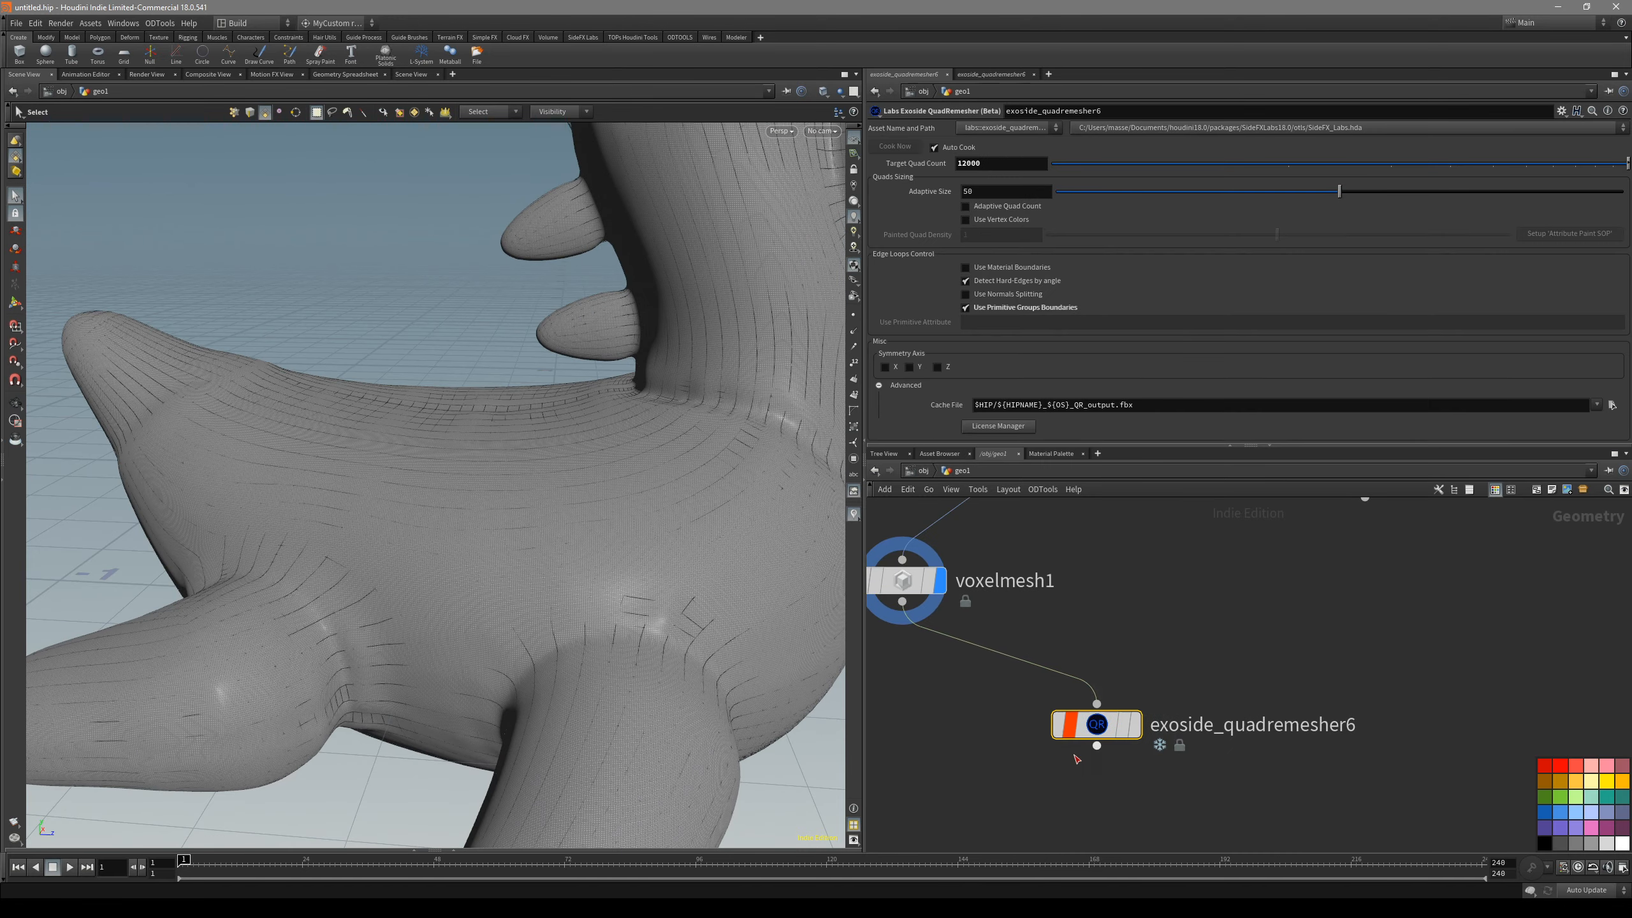
- Display the exoside_quadremesher6 result, examine its quad mesh with and without wireframe, and show the node's geometry info
click(718, 597)
drag(718, 599, 532, 539)
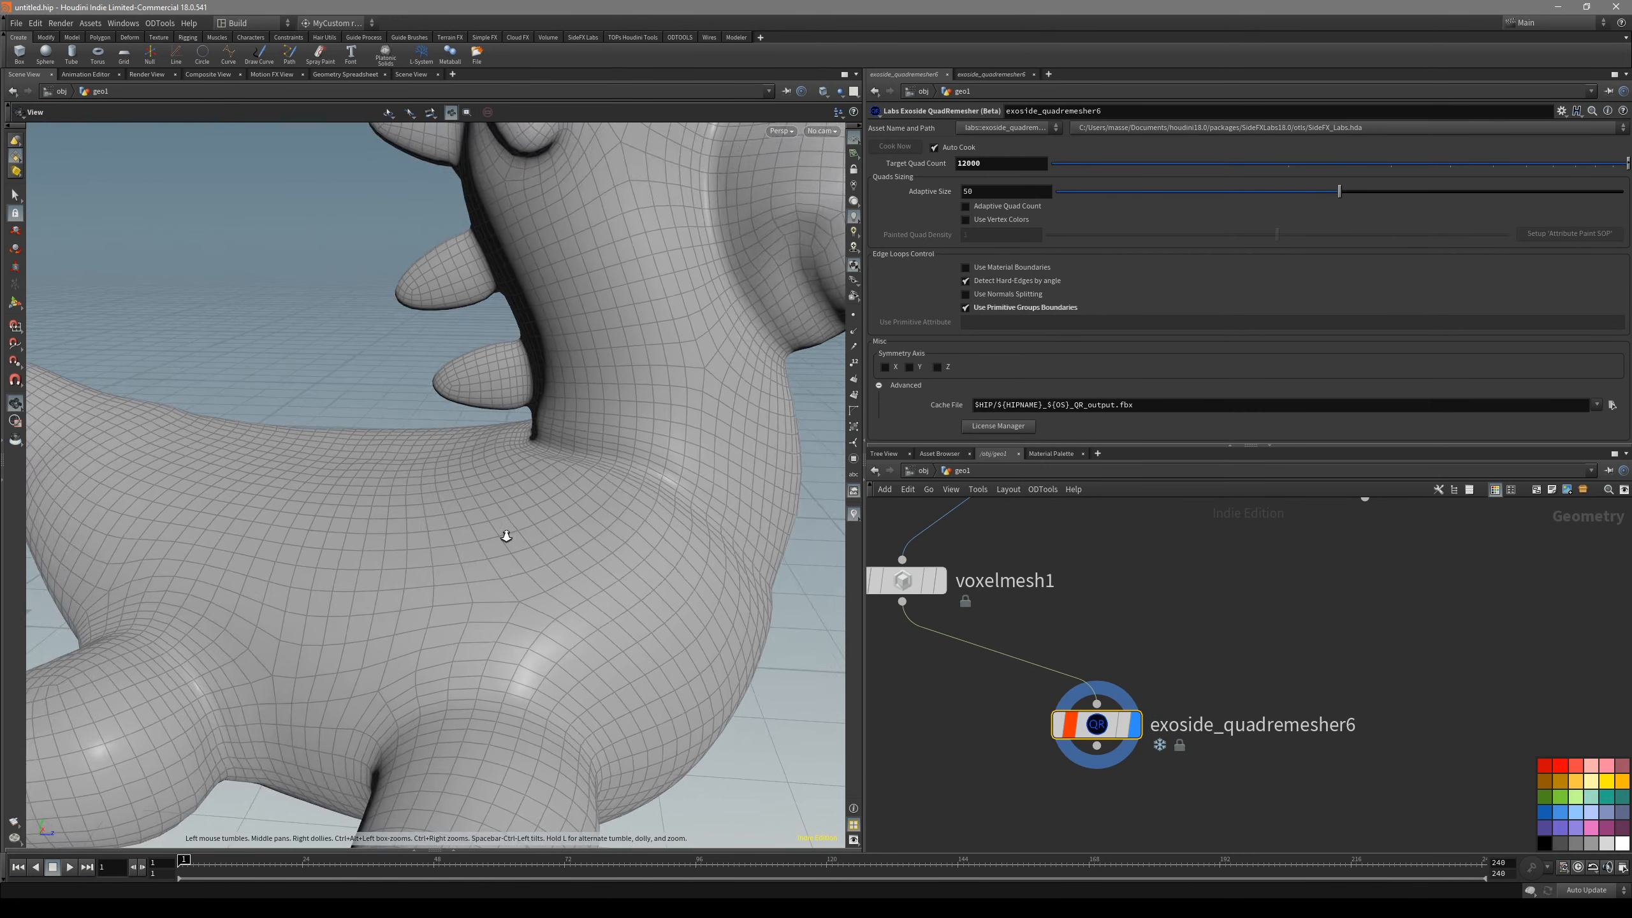
right_drag(532, 539, 571, 426)
mouse_move(572, 427)
mouse_down()
mouse_move(456, 503)
mouse_move(692, 496)
mouse_move(484, 517)
mouse_move(517, 580)
mouse_up()
key(shift+w)
key(shift+w)
key(shift+w)
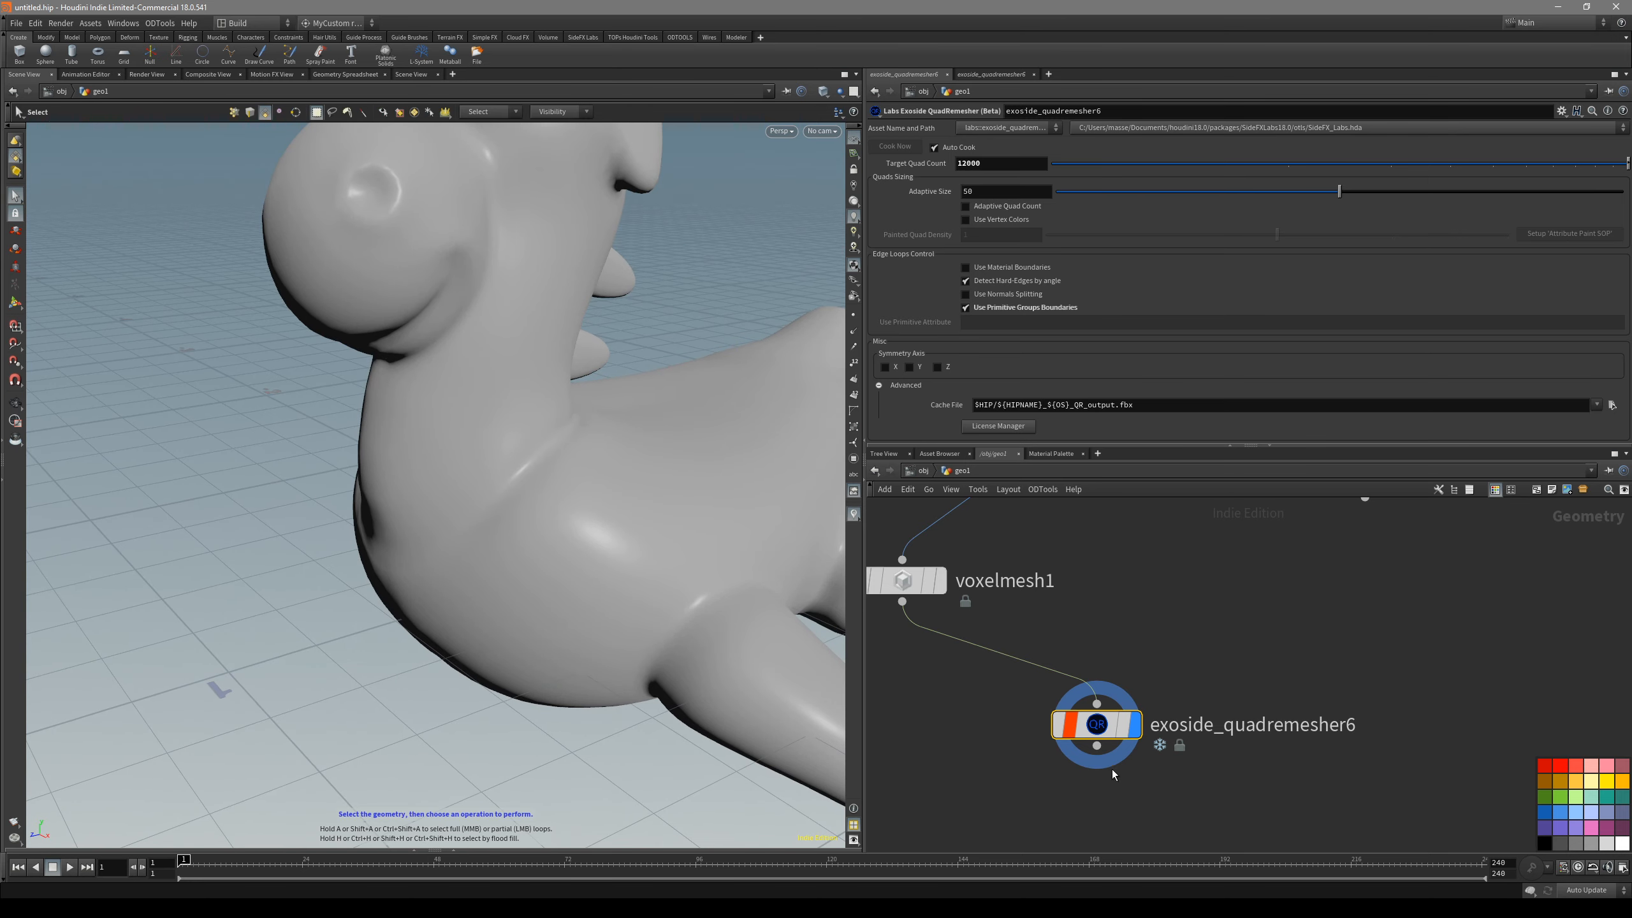
middle_click(1094, 730)
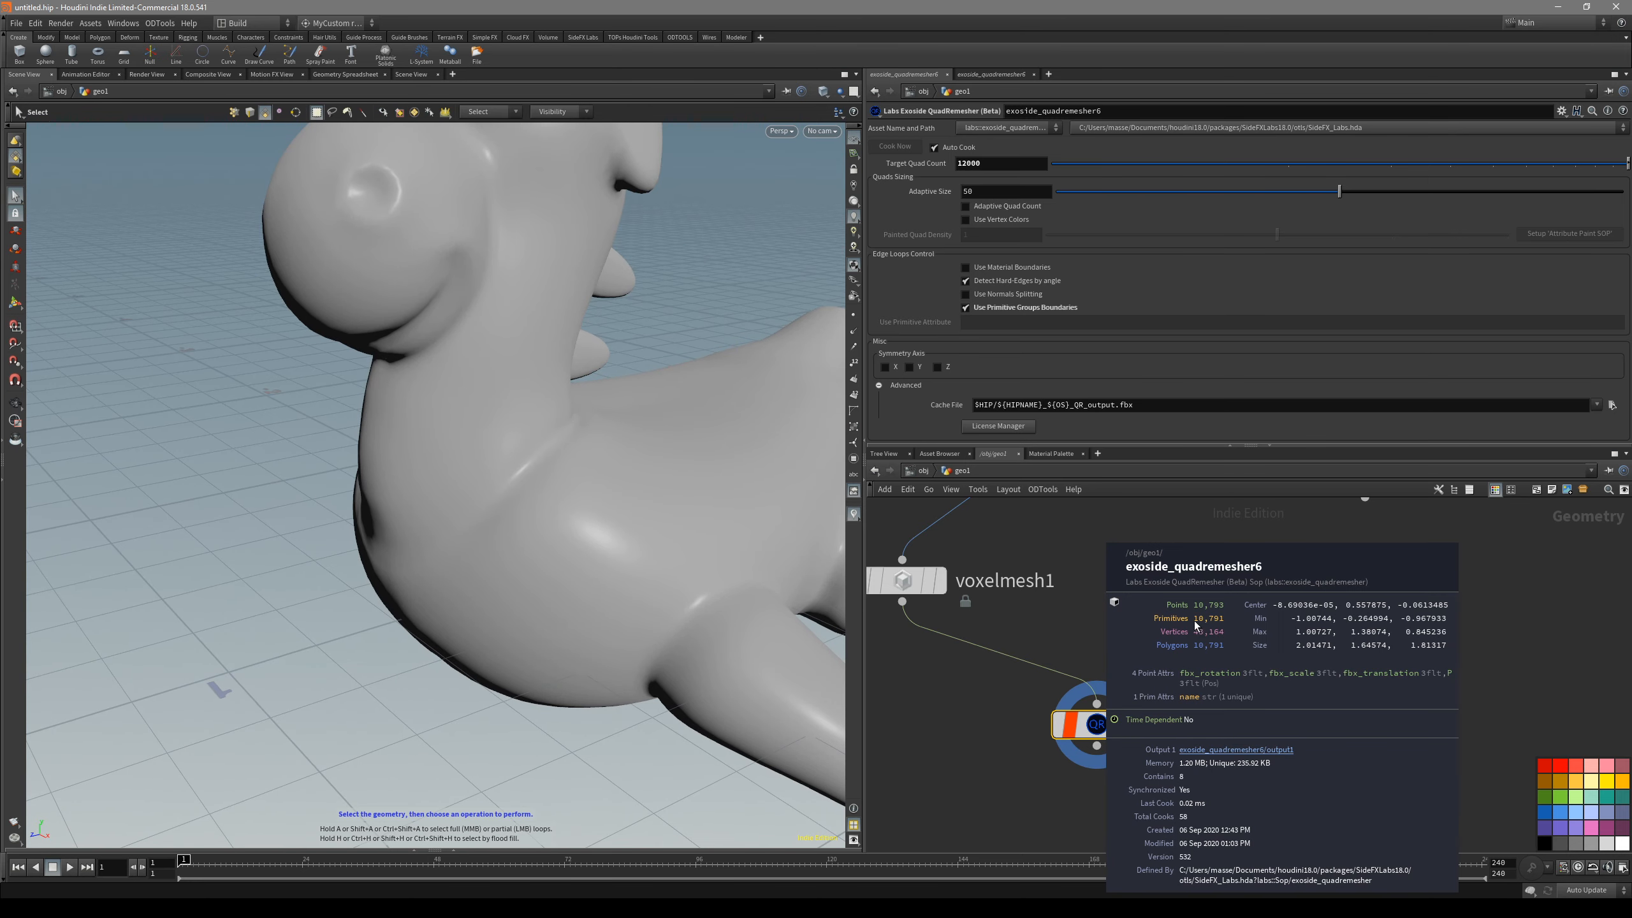
- Display the testgeometry_rubbertoy1 node, show its geometry info, and examine the shaded toy from the side
scroll(1089, 578, down, 1)
middle_drag(1090, 578, 1137, 790)
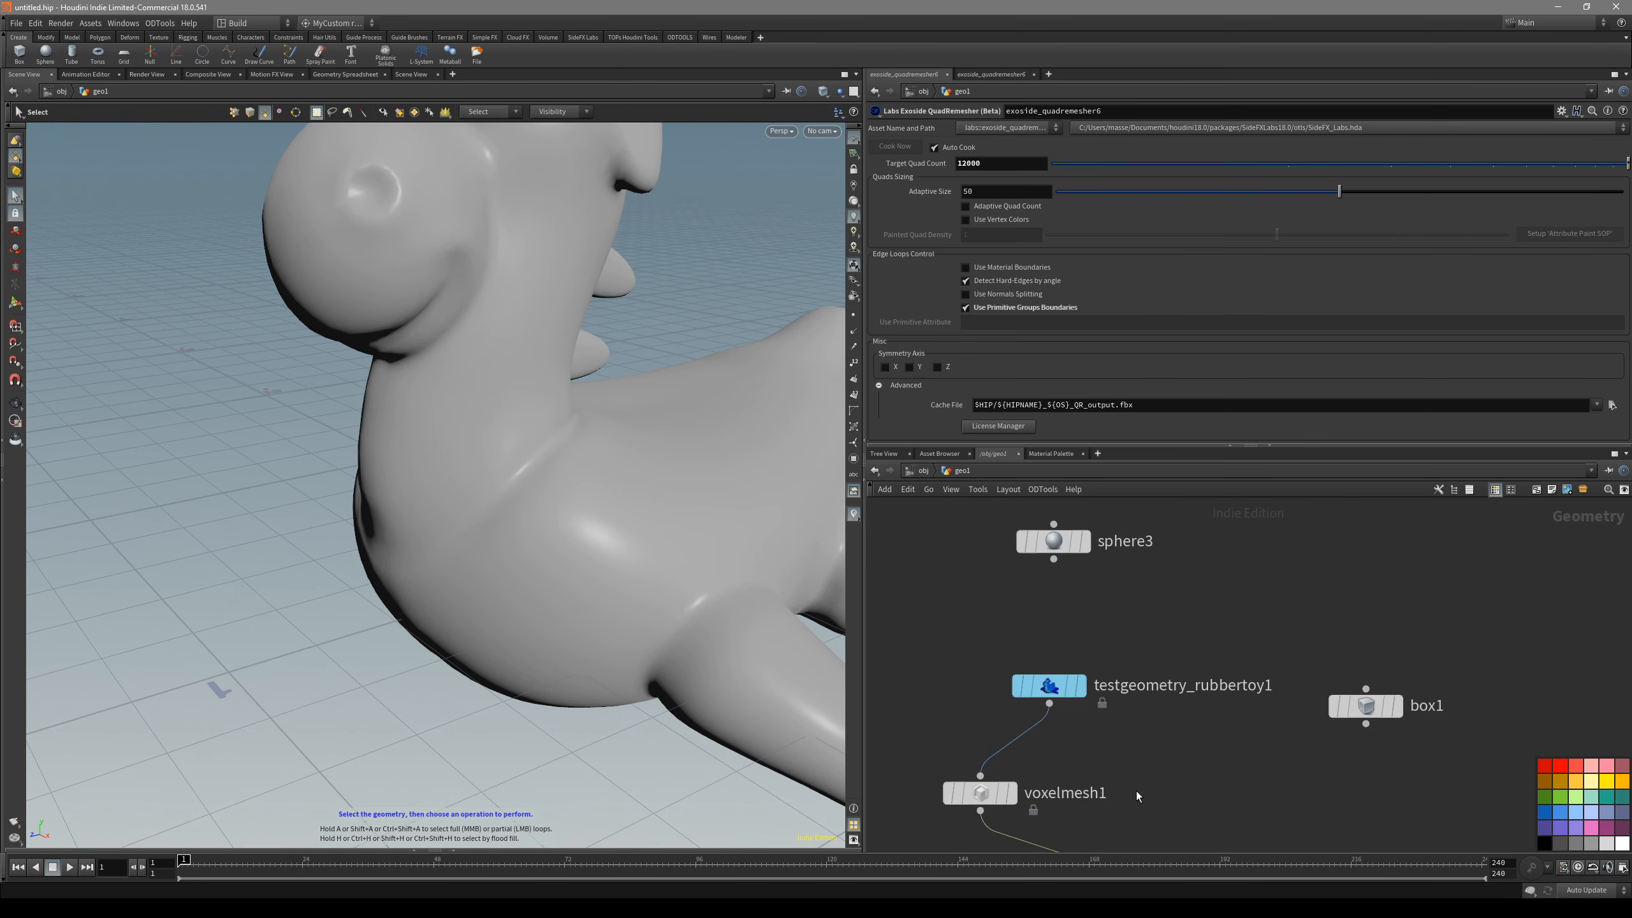
key(r)
click(1037, 692)
middle_click(1045, 702)
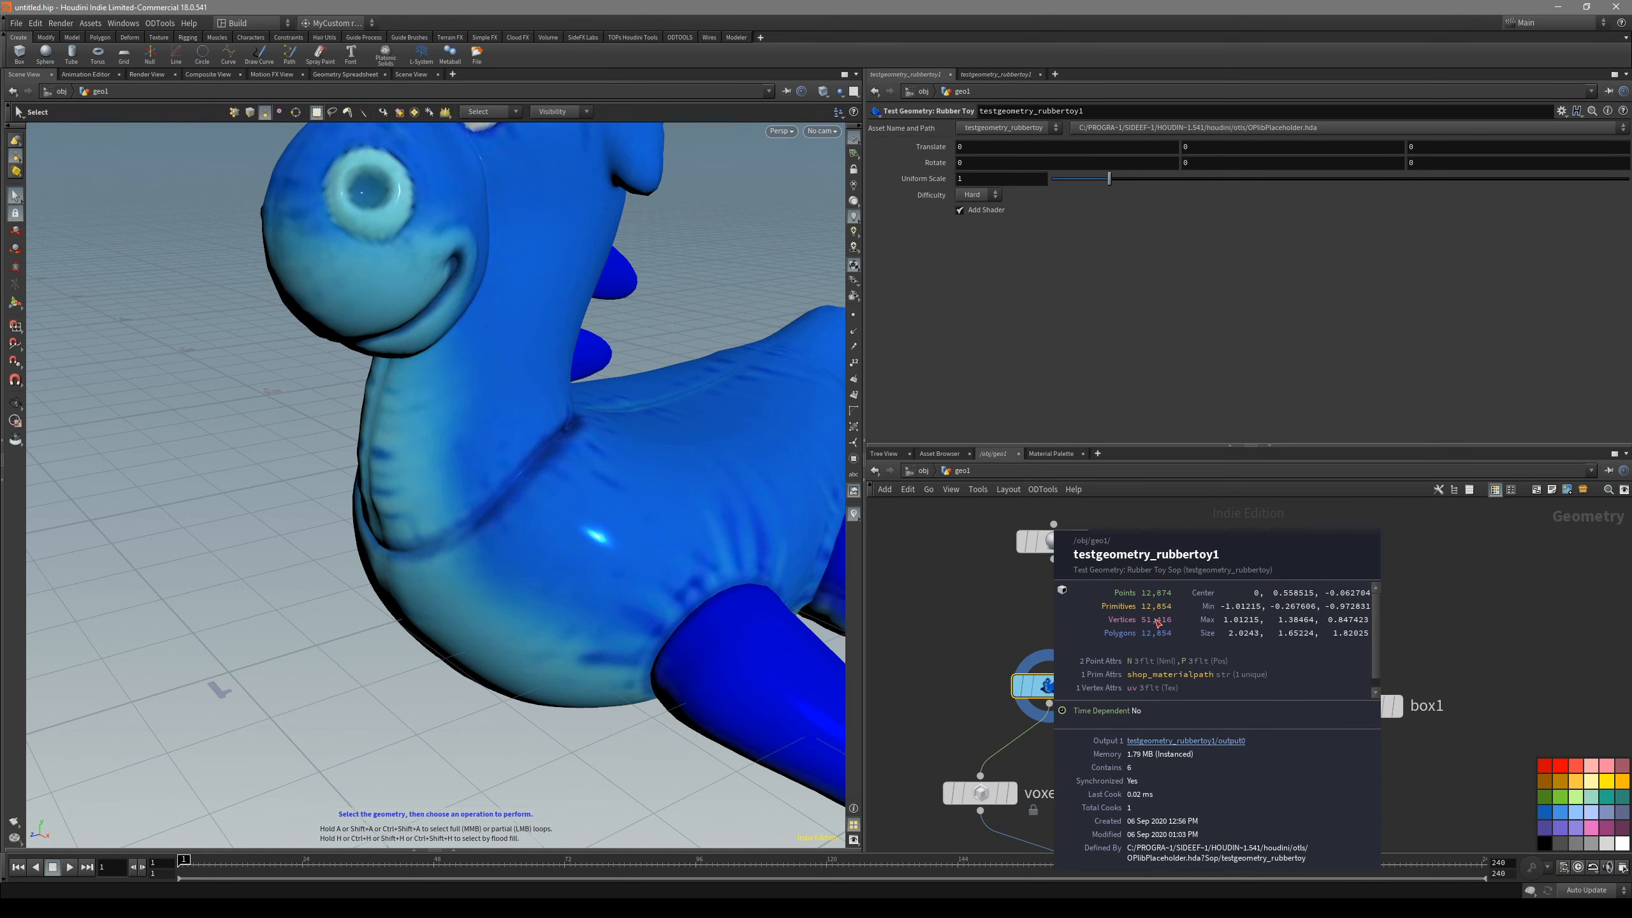
key(shift+w)
drag(586, 449, 372, 543)
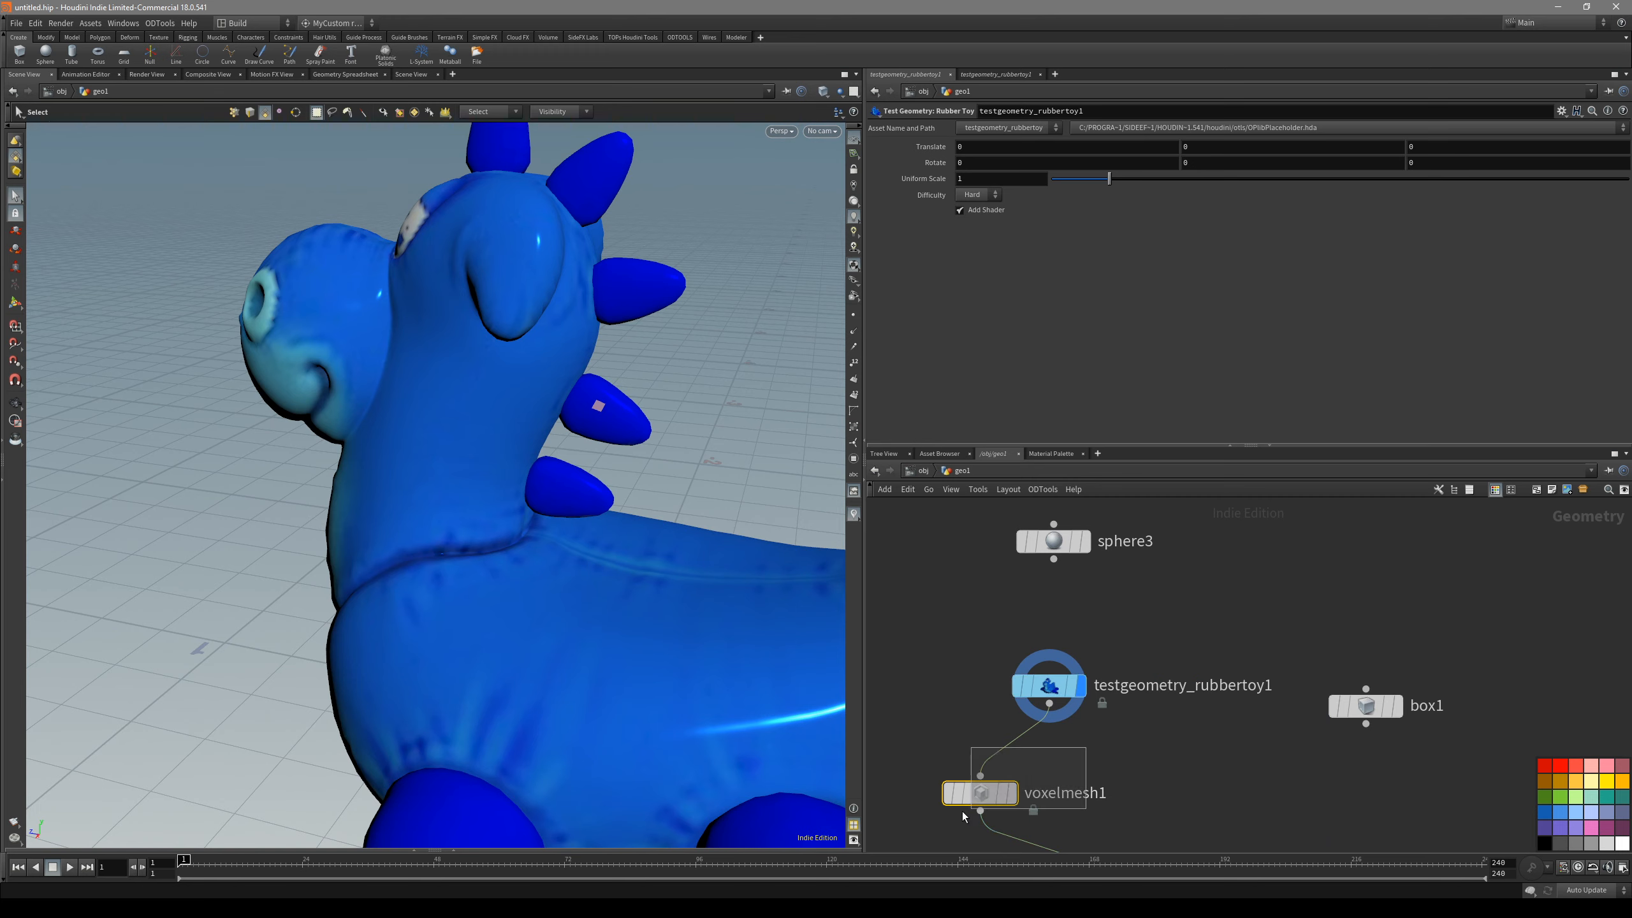
- Compare the neck spikes of the voxelmesh1 result with those of the original testgeometry_rubbertoy1
drag(961, 811, 963, 813)
key(r)
scroll(586, 497, up, 4)
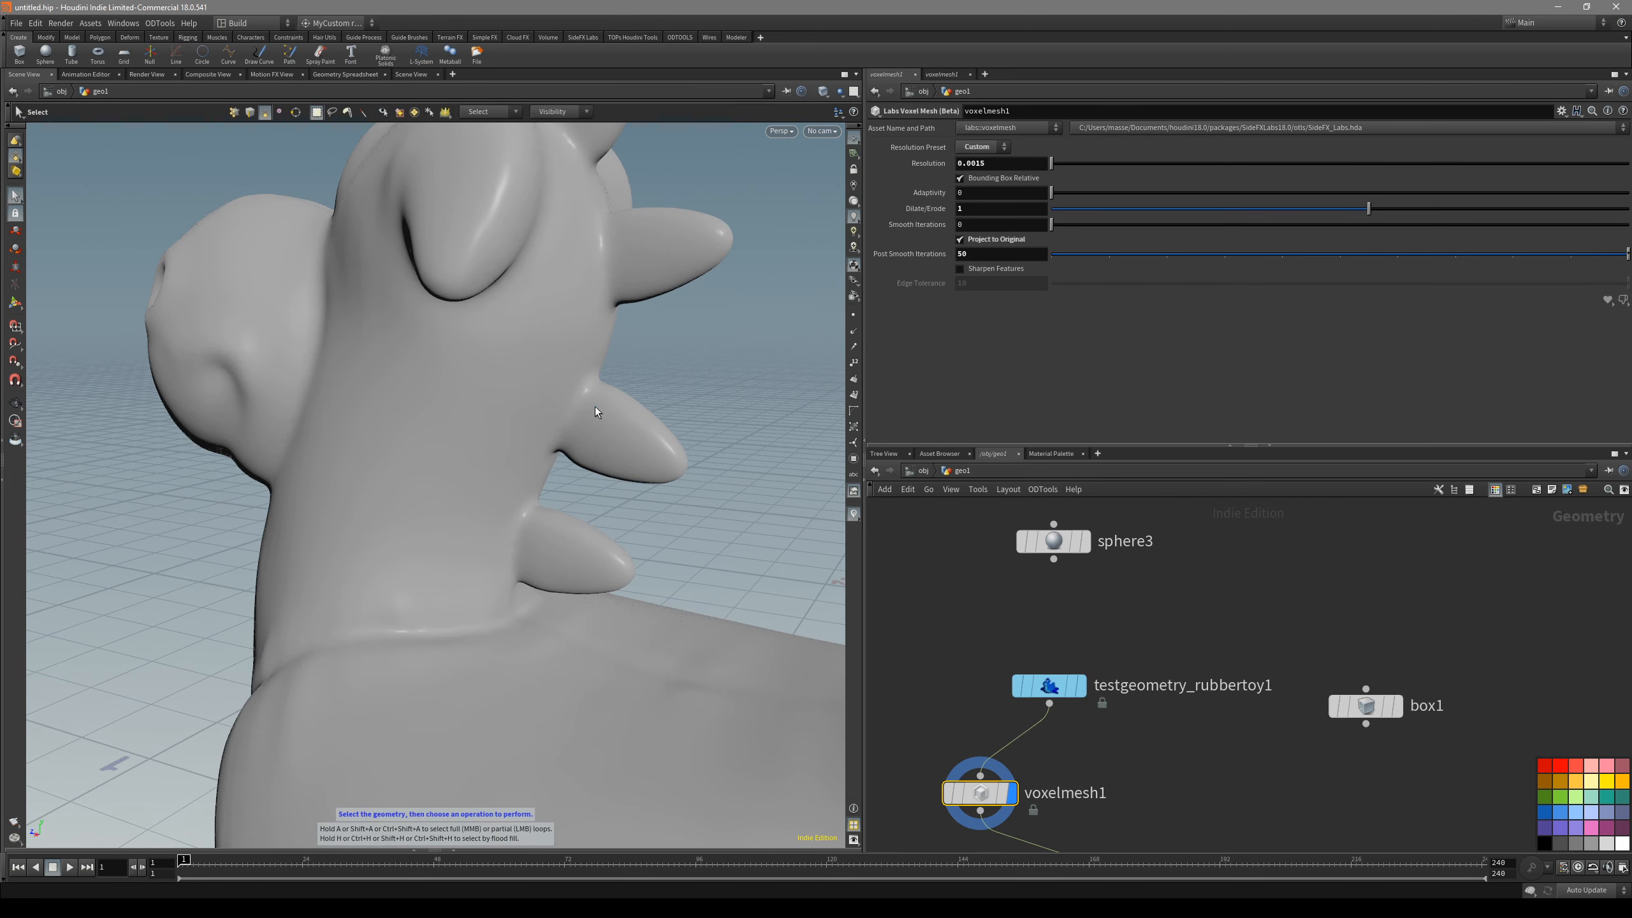
drag(653, 393, 768, 448)
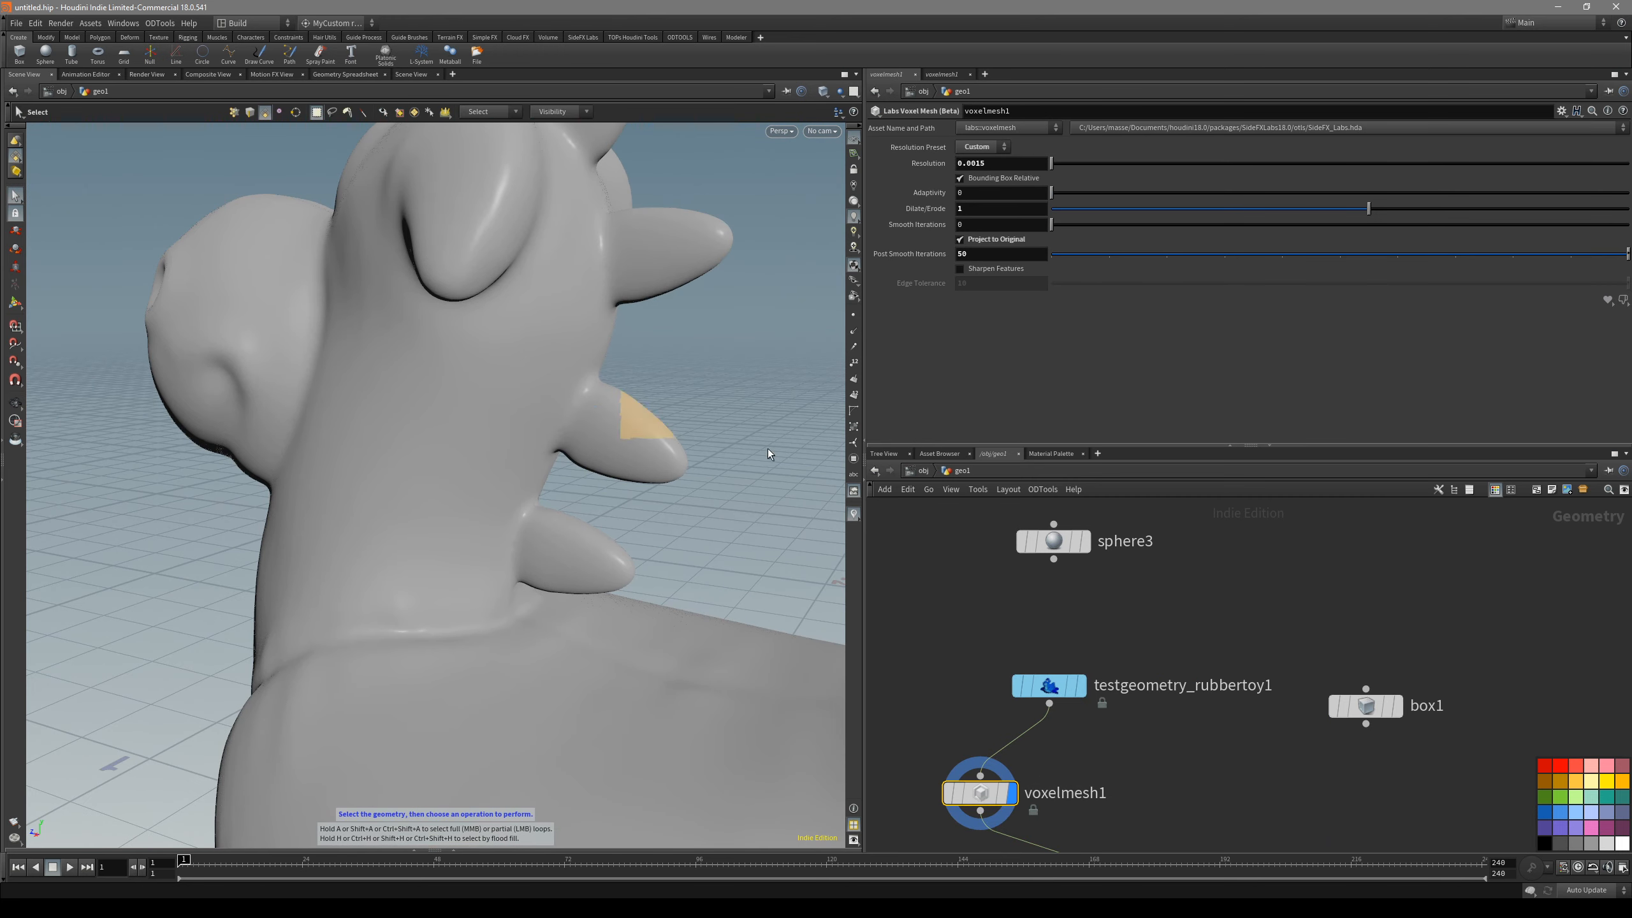
click(1054, 683)
key(r)
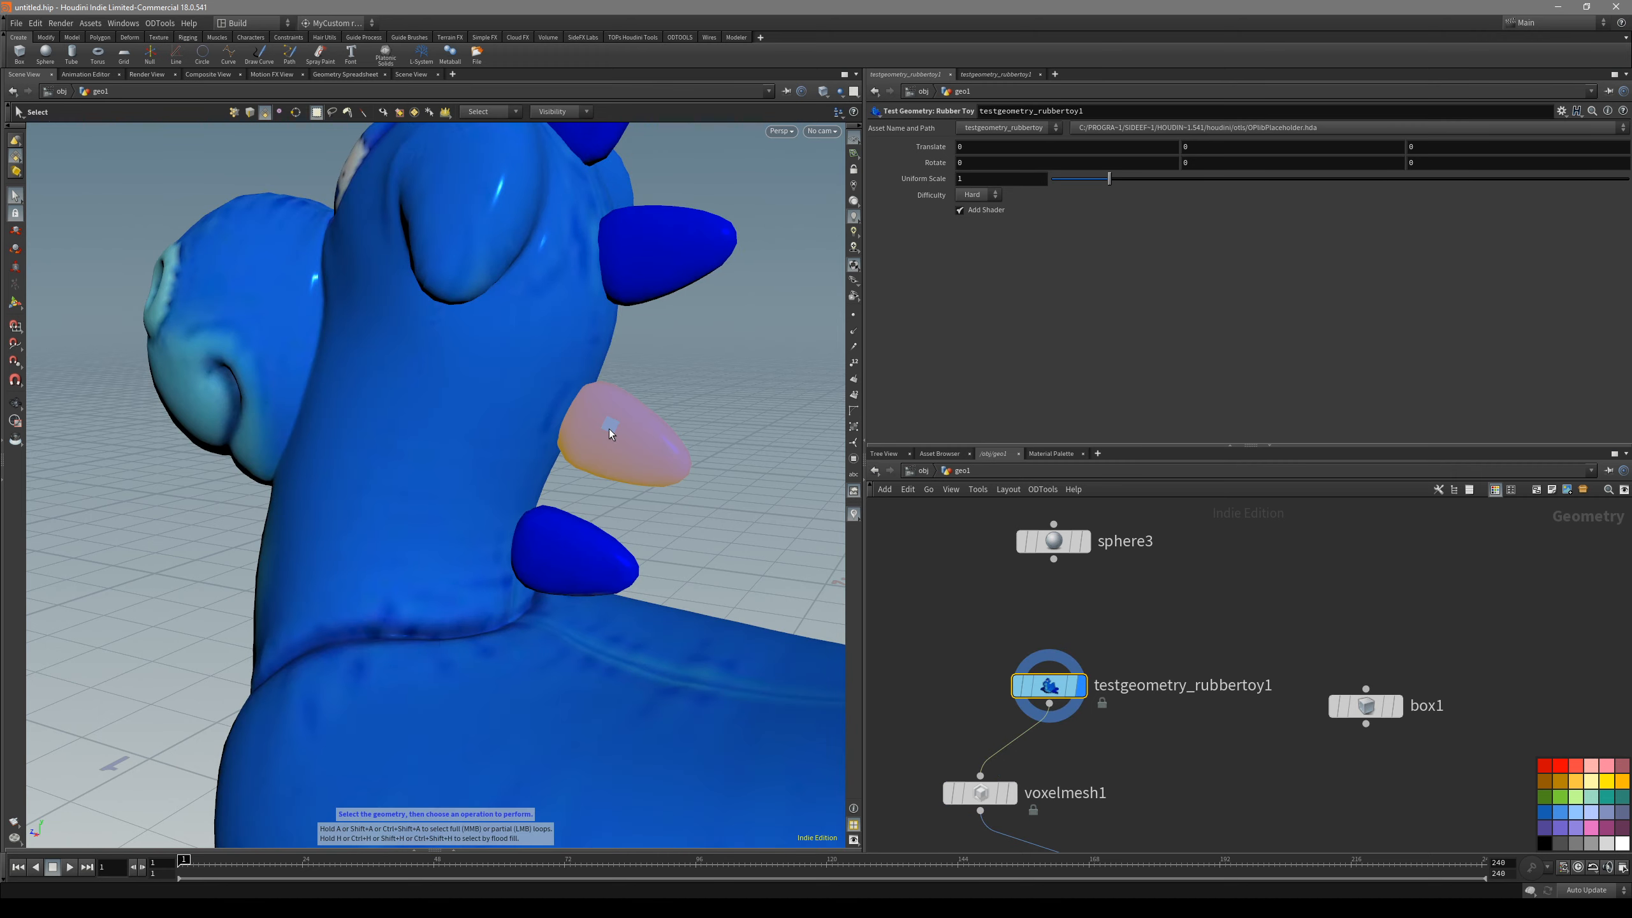
click(976, 793)
key(r)
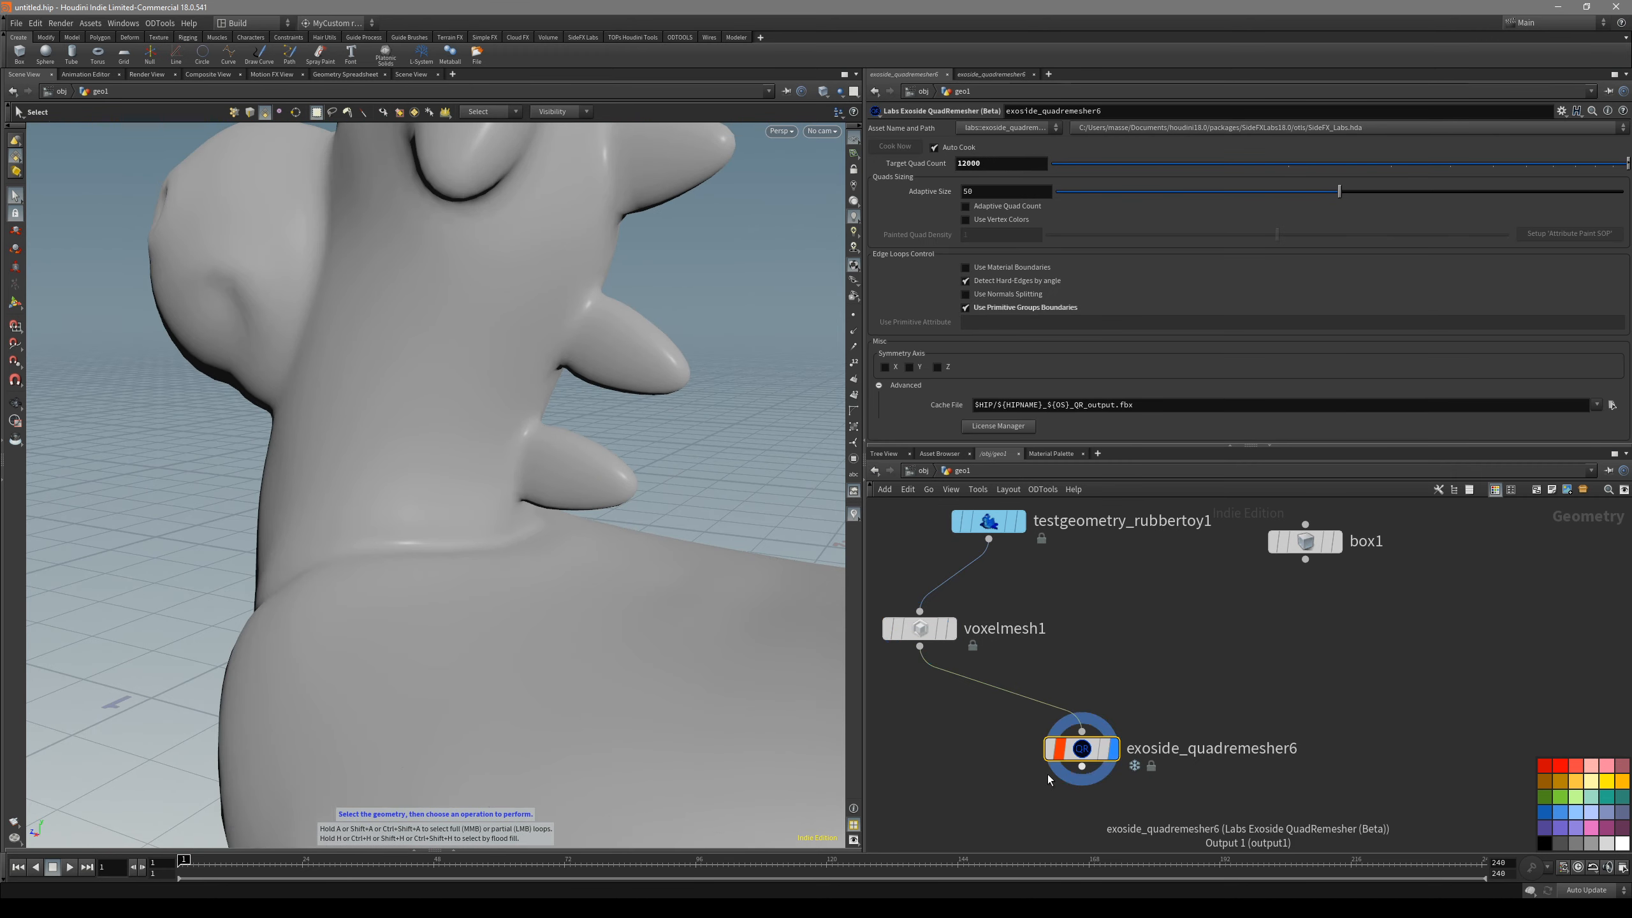
- Examine the exoside_quadremesher6 output in wireframe over shaded from several angles
key(shift+w)
alt+drag(764, 687, 649, 659)
alt+right_drag(648, 659, 496, 678)
mouse_move(495, 678)
alt+mouse_down()
mouse_move(597, 703)
mouse_move(739, 622)
mouse_move(459, 571)
mouse_move(655, 666)
mouse_move(805, 548)
mouse_move(725, 656)
mouse_move(510, 572)
mouse_move(568, 506)
mouse_move(578, 534)
mouse_move(764, 678)
mouse_move(405, 637)
mouse_move(484, 626)
mouse_move(539, 692)
mouse_move(564, 565)
mouse_move(550, 512)
mouse_move(565, 521)
alt+mouse_up()
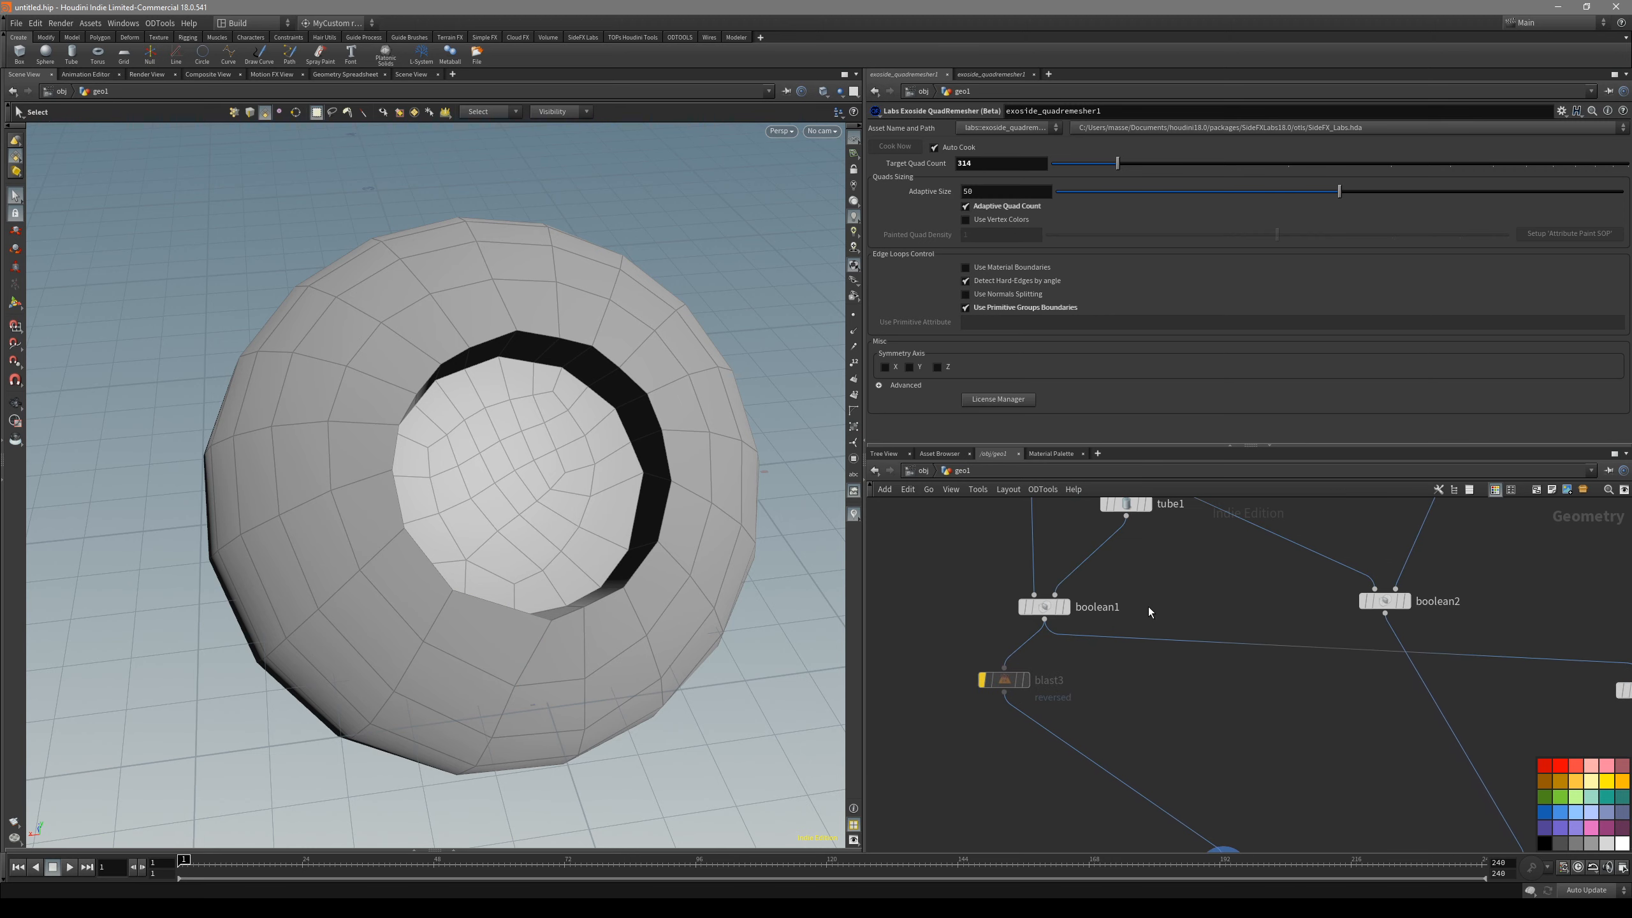
- Compare the boolean1 and boolean2 results in the viewport, ending with boolean1 displayed
click(1044, 606)
click(1384, 601)
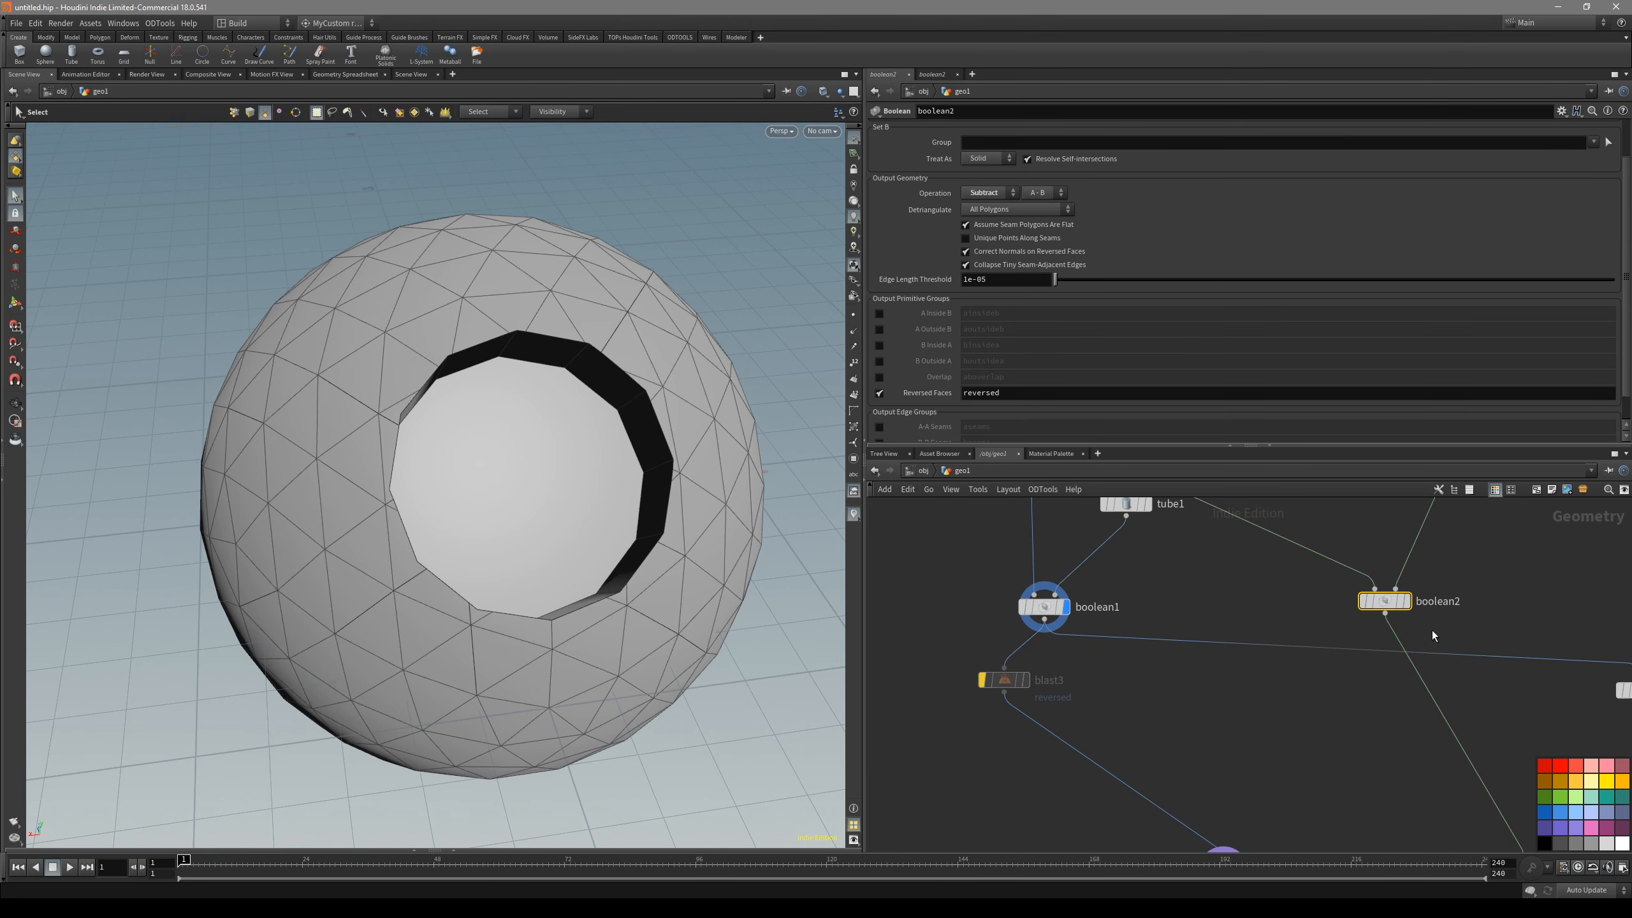
click(1384, 601)
middle_drag(1143, 689, 1180, 684)
scroll(1179, 683, up, 2)
click(1062, 593)
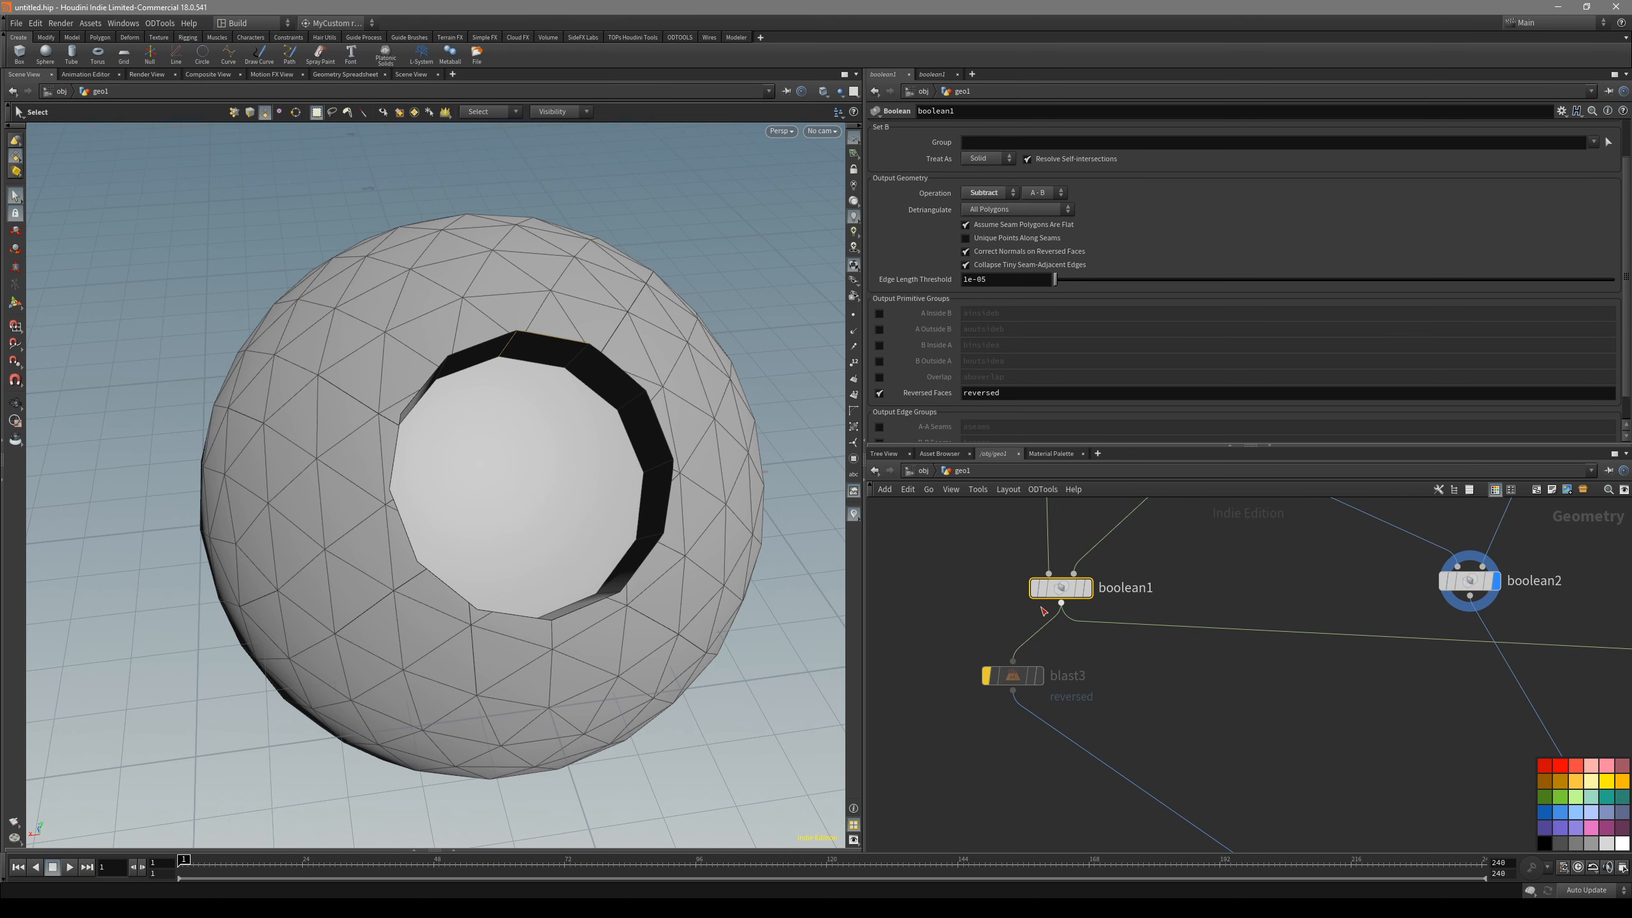
key(r)
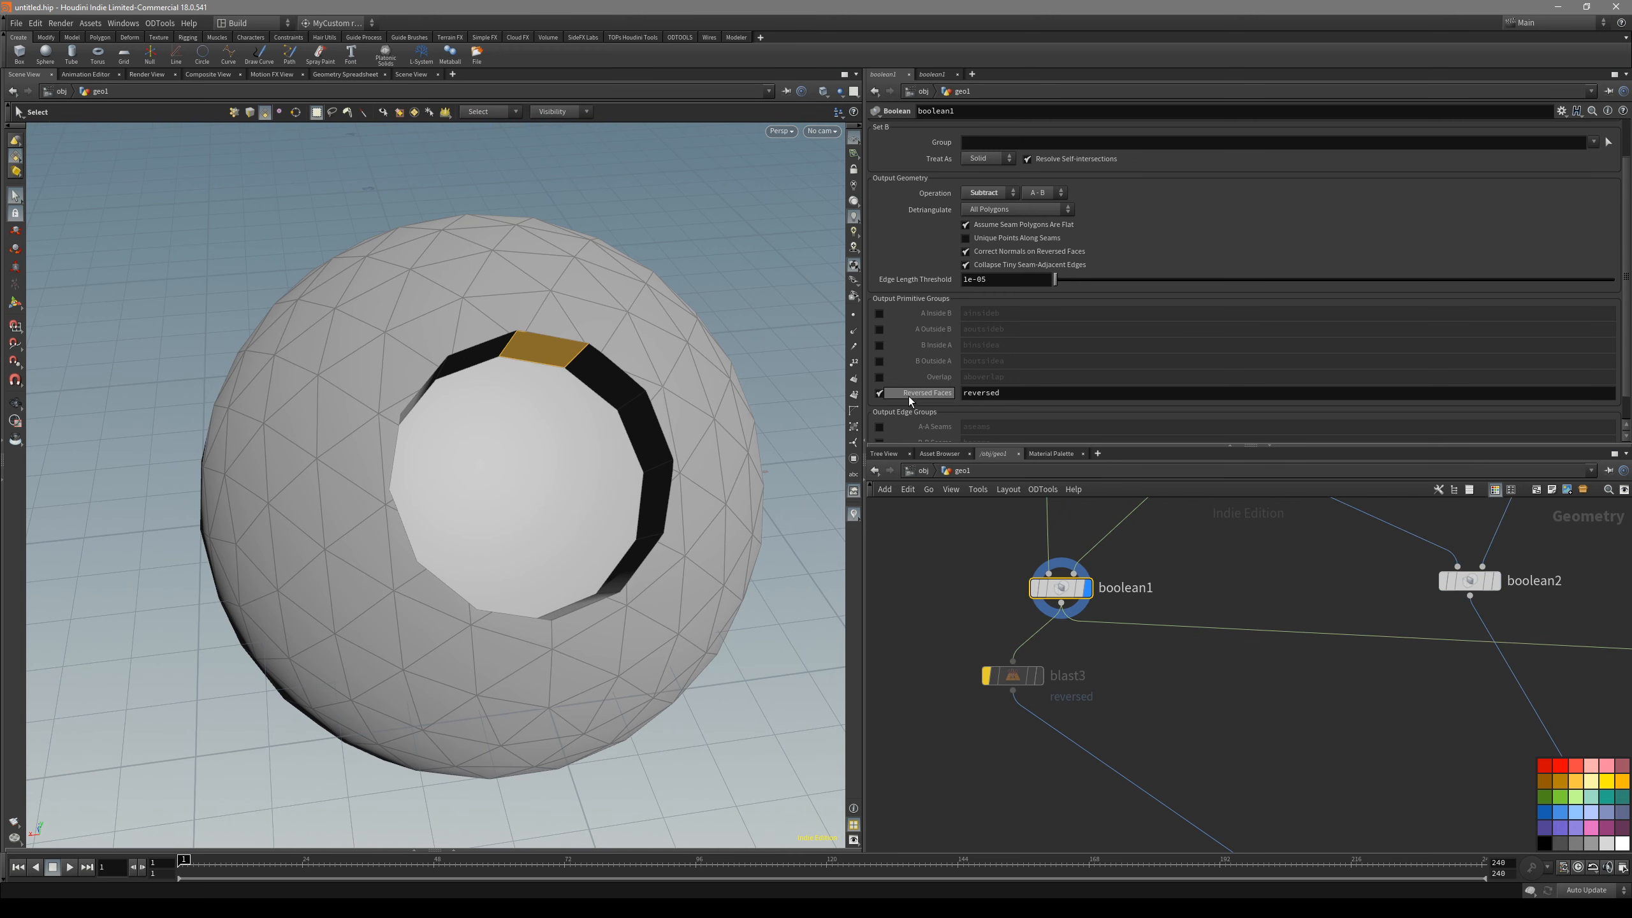
- Examine boolean1's Reversed Faces output group setting and the matching faces inside the sphere's hole
scroll(961, 395, up, 2)
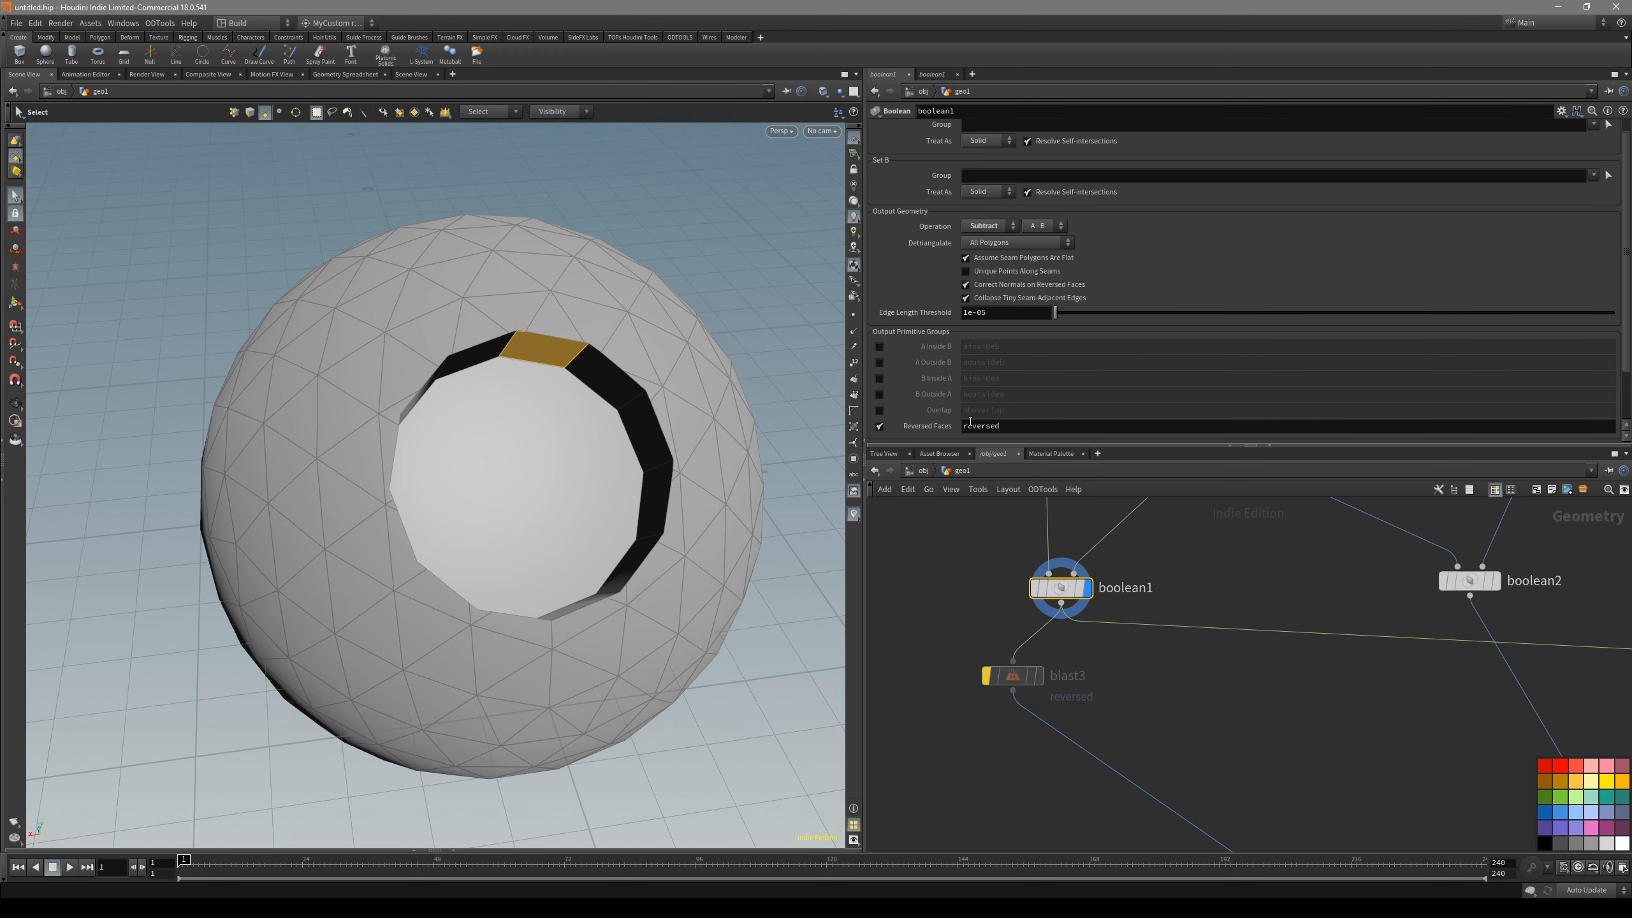
scroll(970, 423, down, 1)
alt+drag(724, 421, 582, 426)
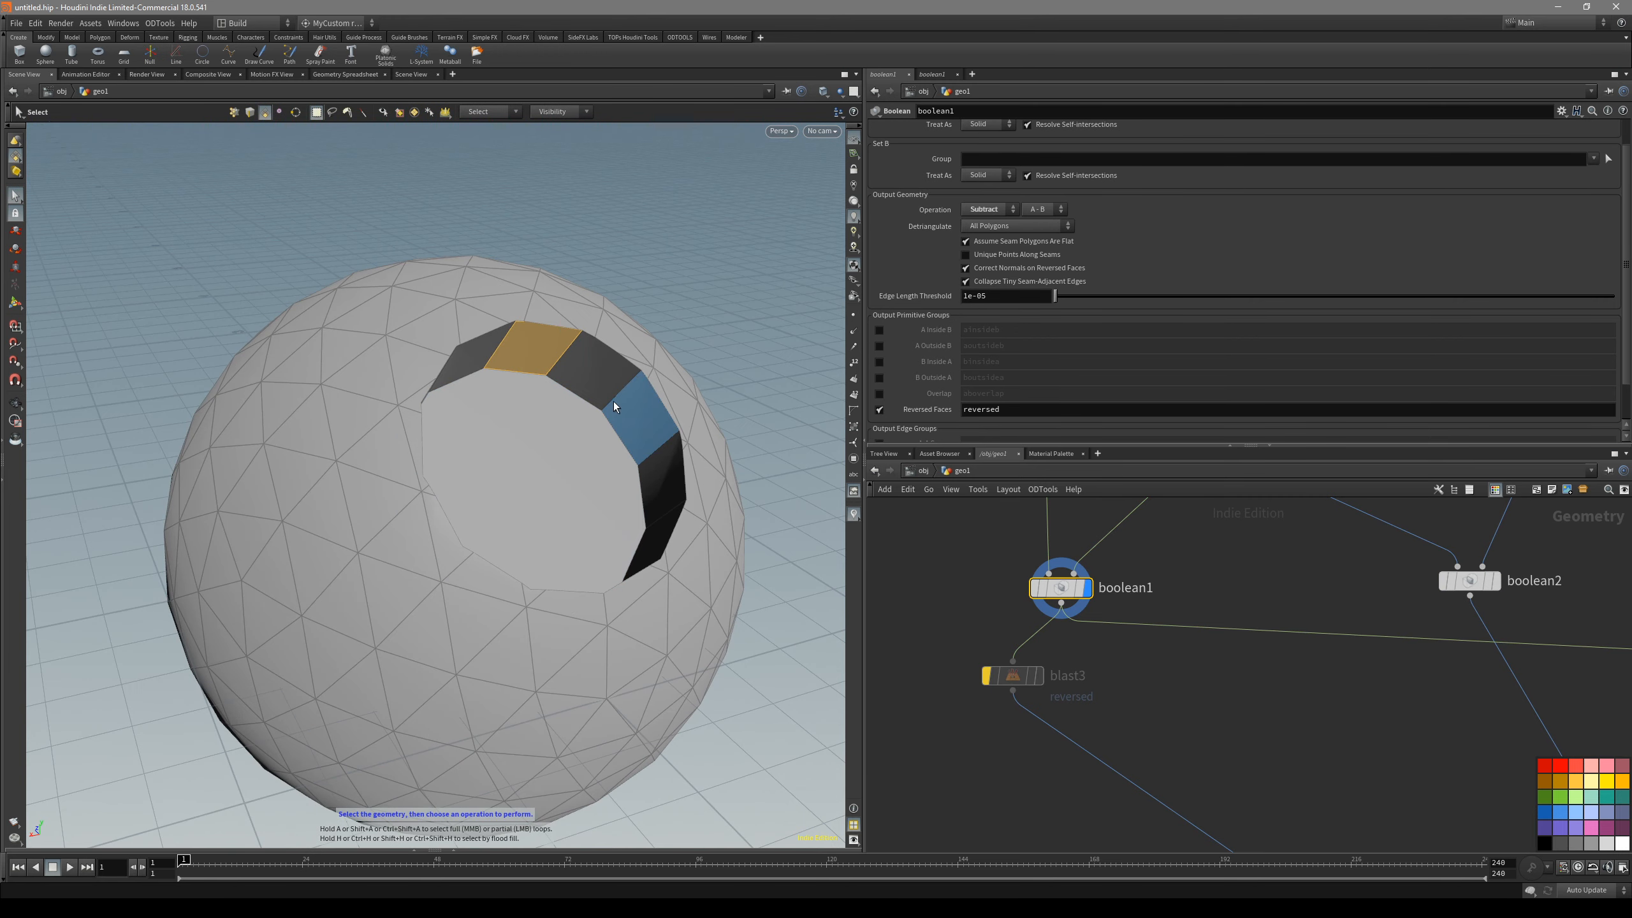
alt+middle_drag(591, 476, 616, 445)
- Activate and display blast3 to preview the removal of boolean1's reversed group, and bypass the node again
click(1033, 678)
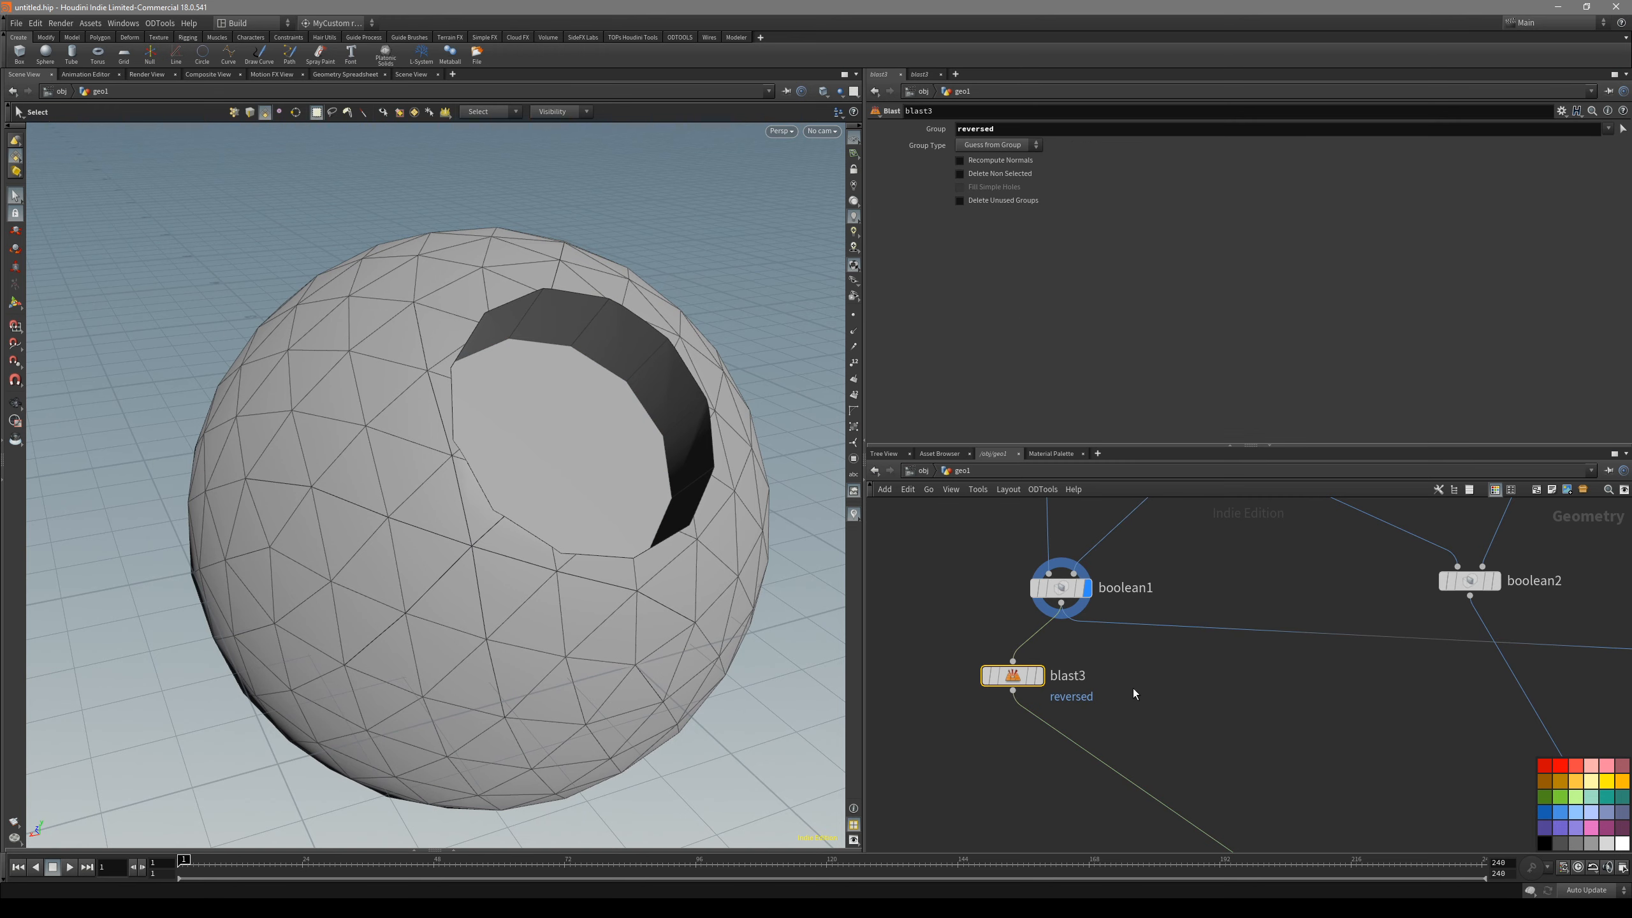
key(r)
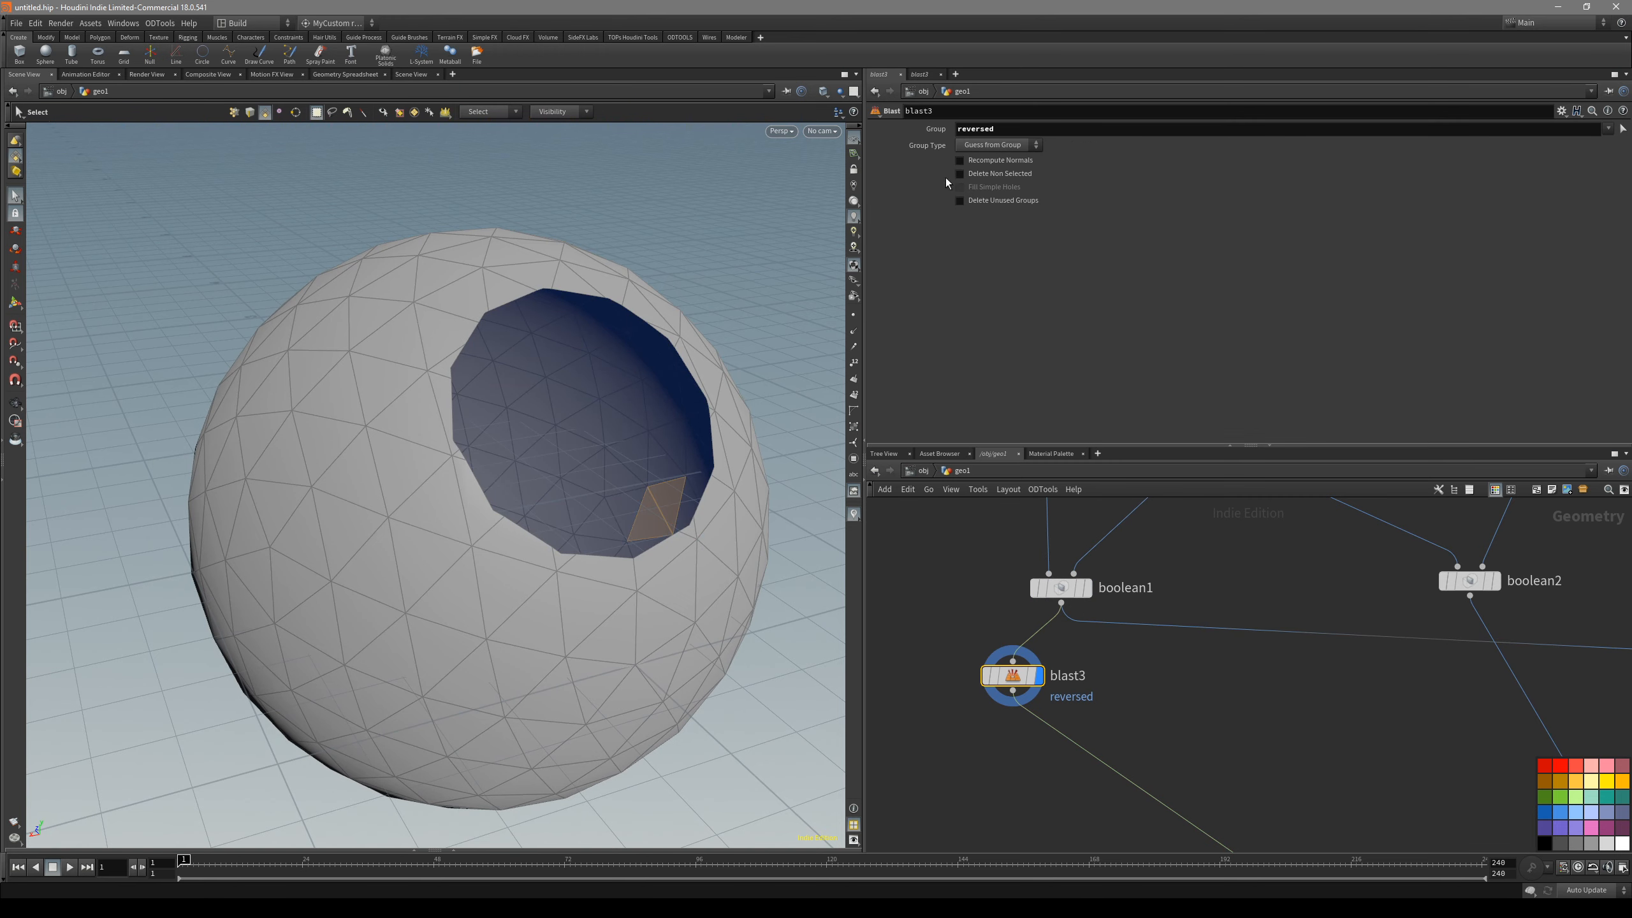
click(1042, 595)
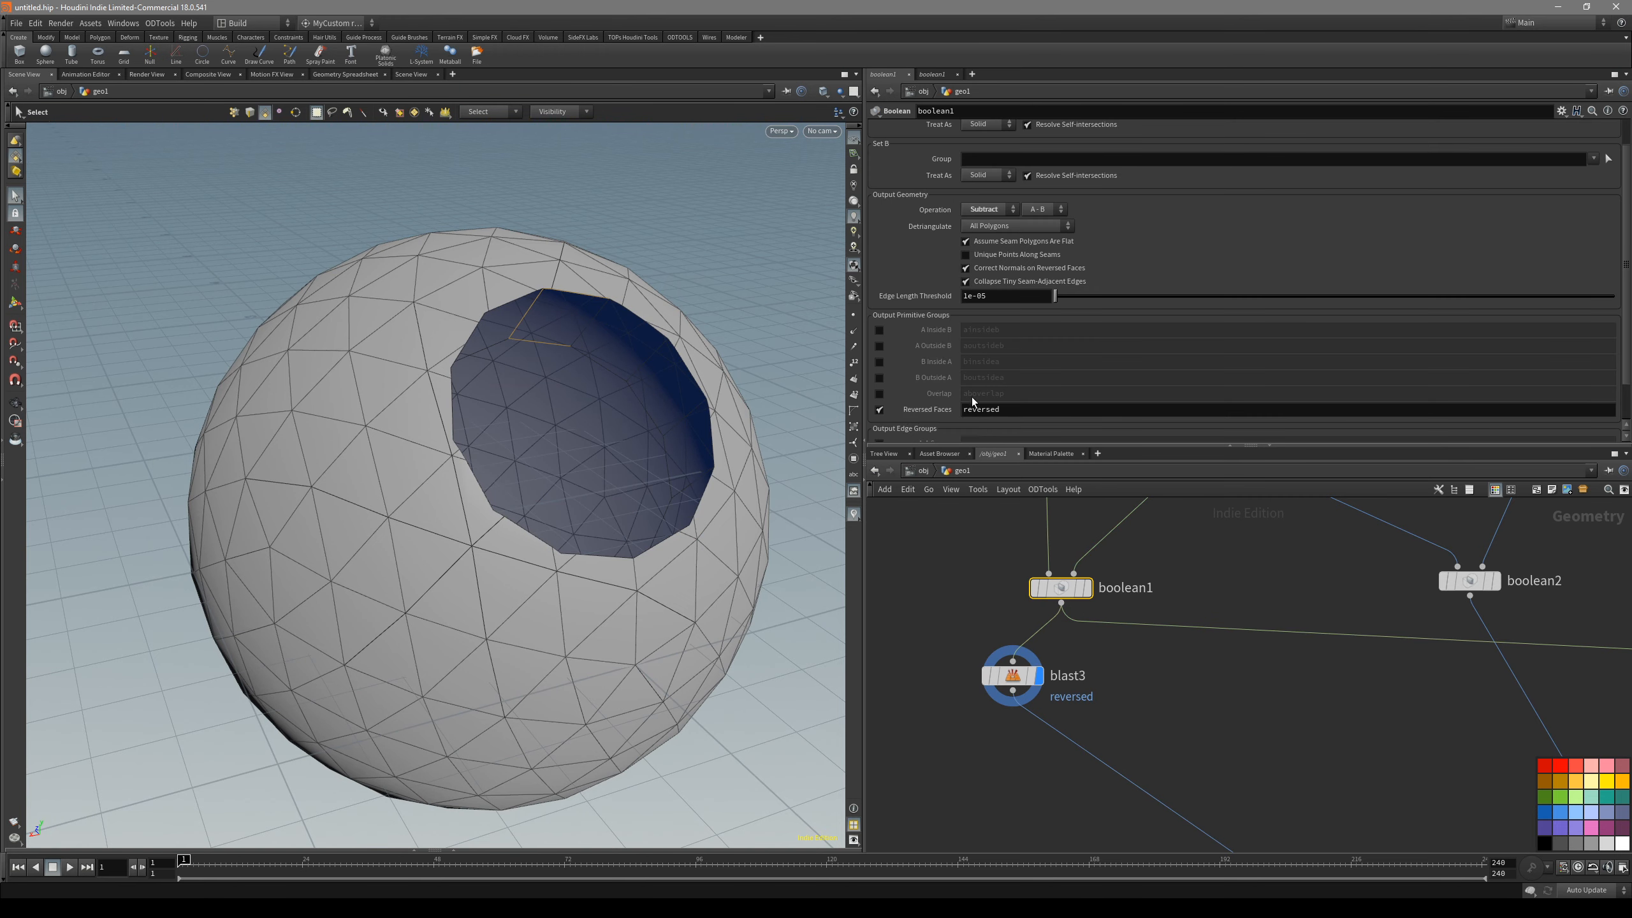
click(1083, 677)
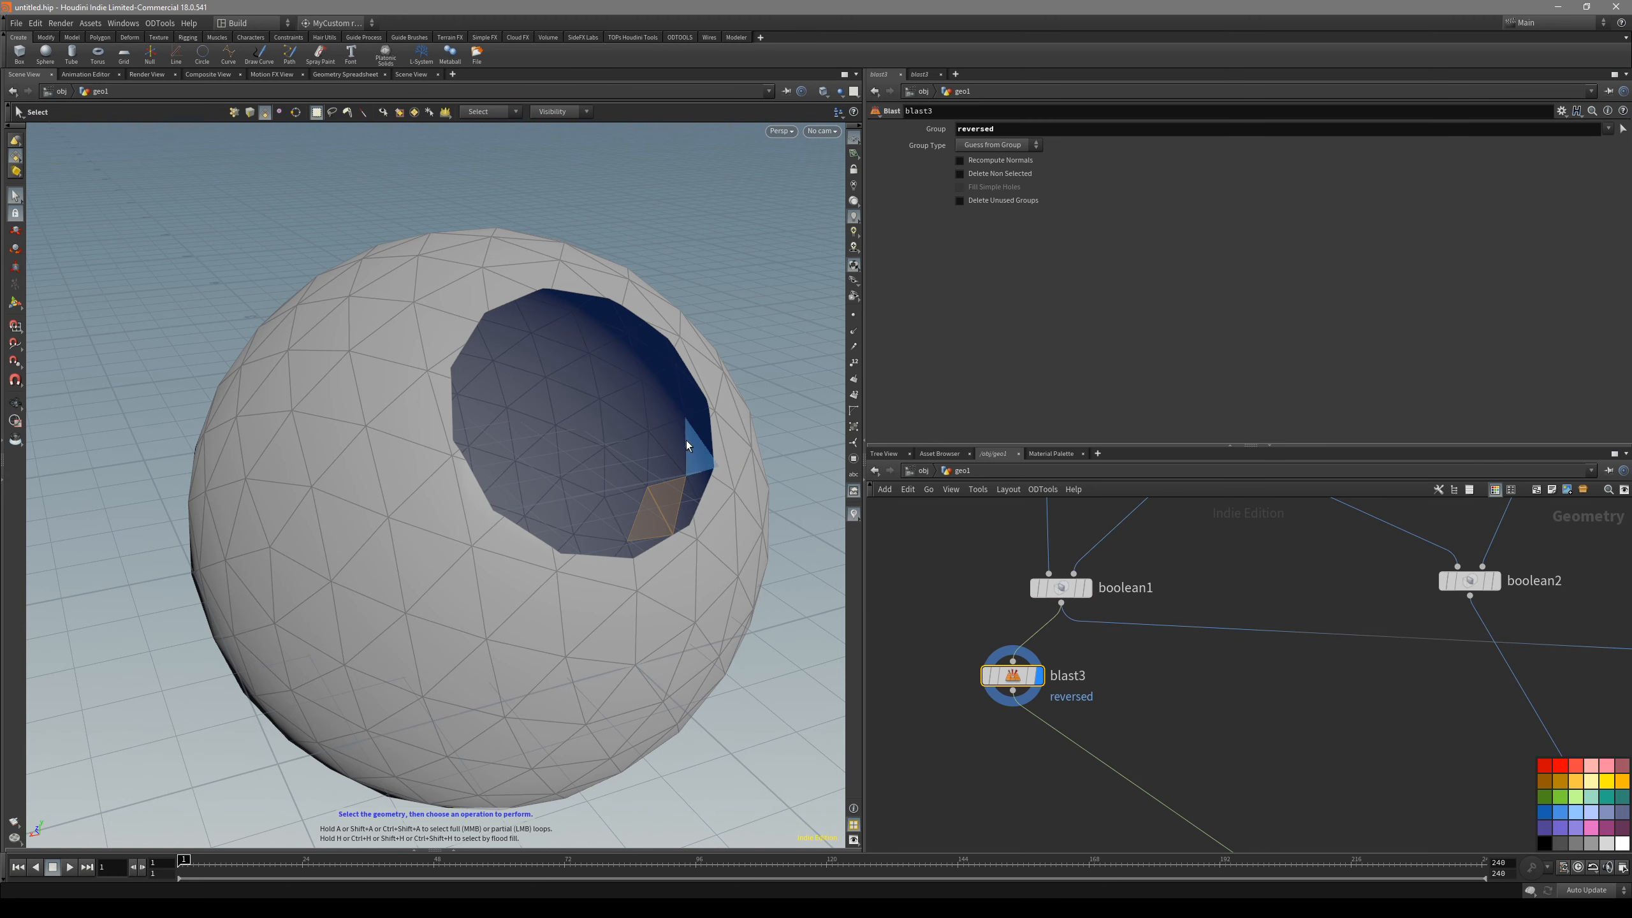
key(q)
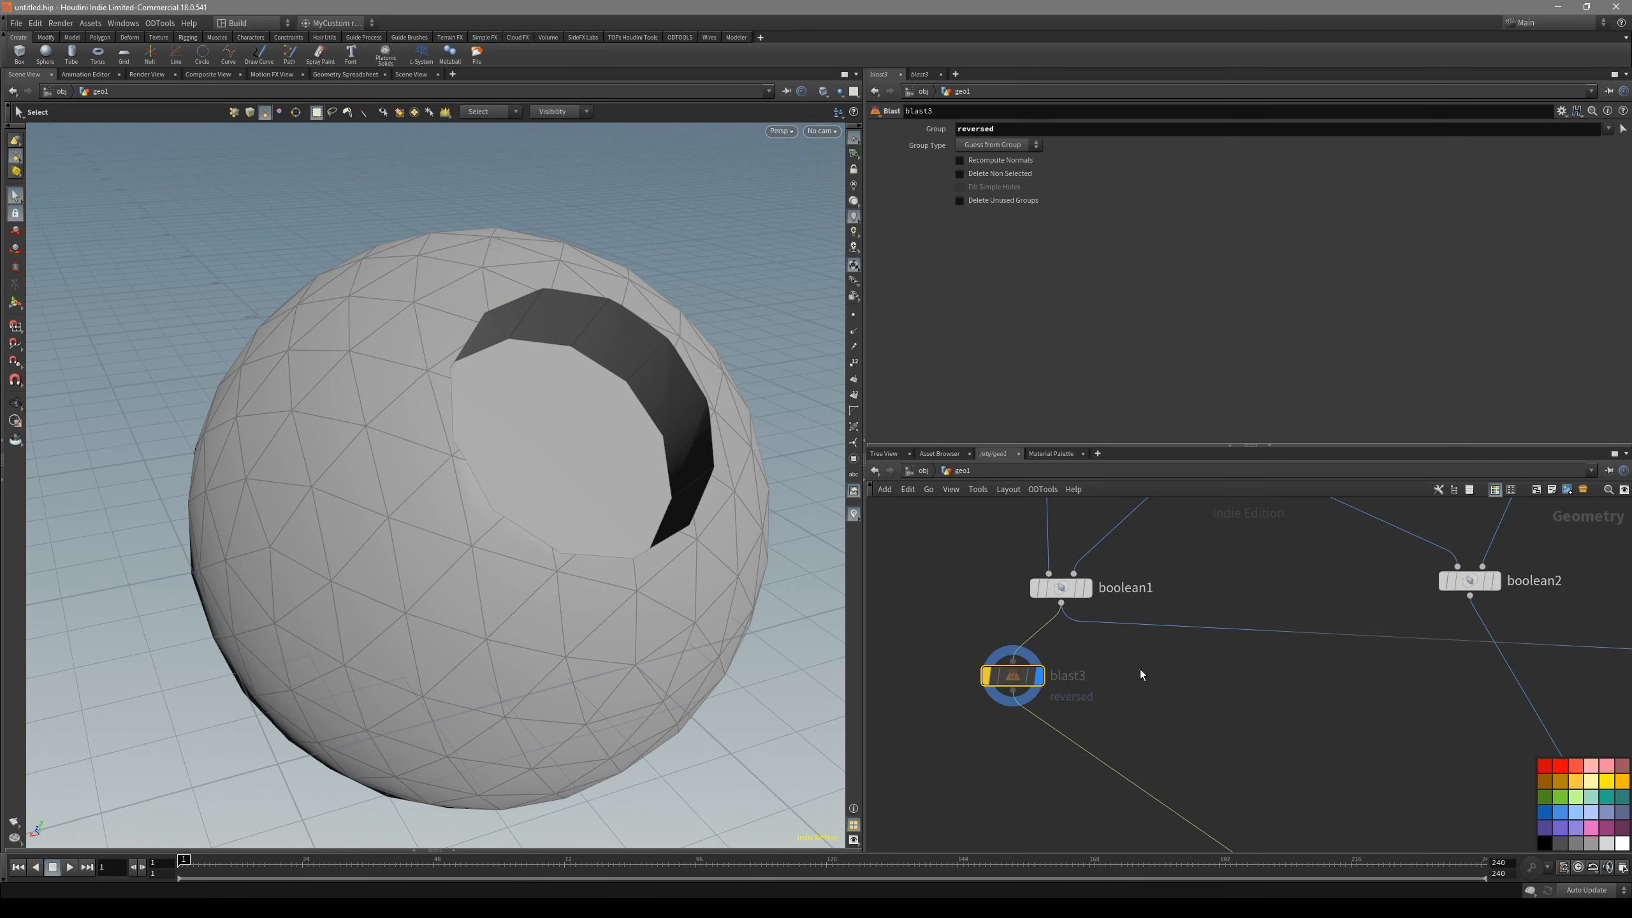
- Display the exoside_quadremesher1 result fed by the bypassed blast3
shift+click(1042, 586)
middle_drag(1255, 746, 1167, 580)
drag(1107, 753, 1103, 751)
key(r)
middle_drag(1389, 597, 995, 635)
middle_drag(986, 697, 1241, 627)
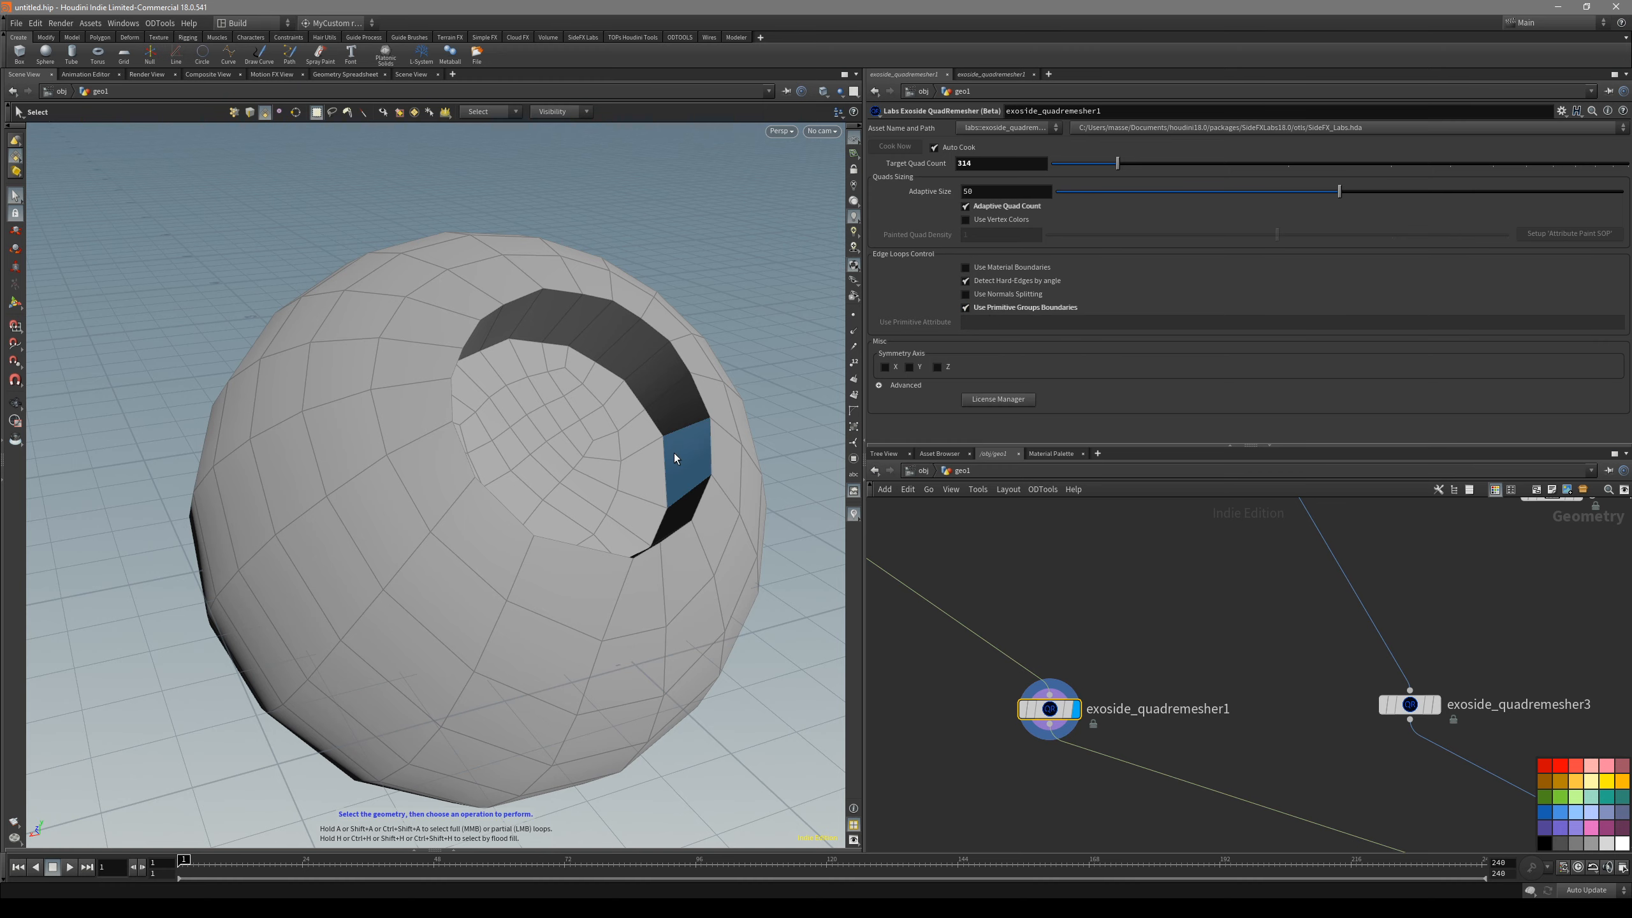
- Examine the exoside_quadremesher1 topology around the hole's hard edges and show the node's geometry info
alt+drag(678, 451, 659, 460)
alt+drag(618, 339, 518, 306)
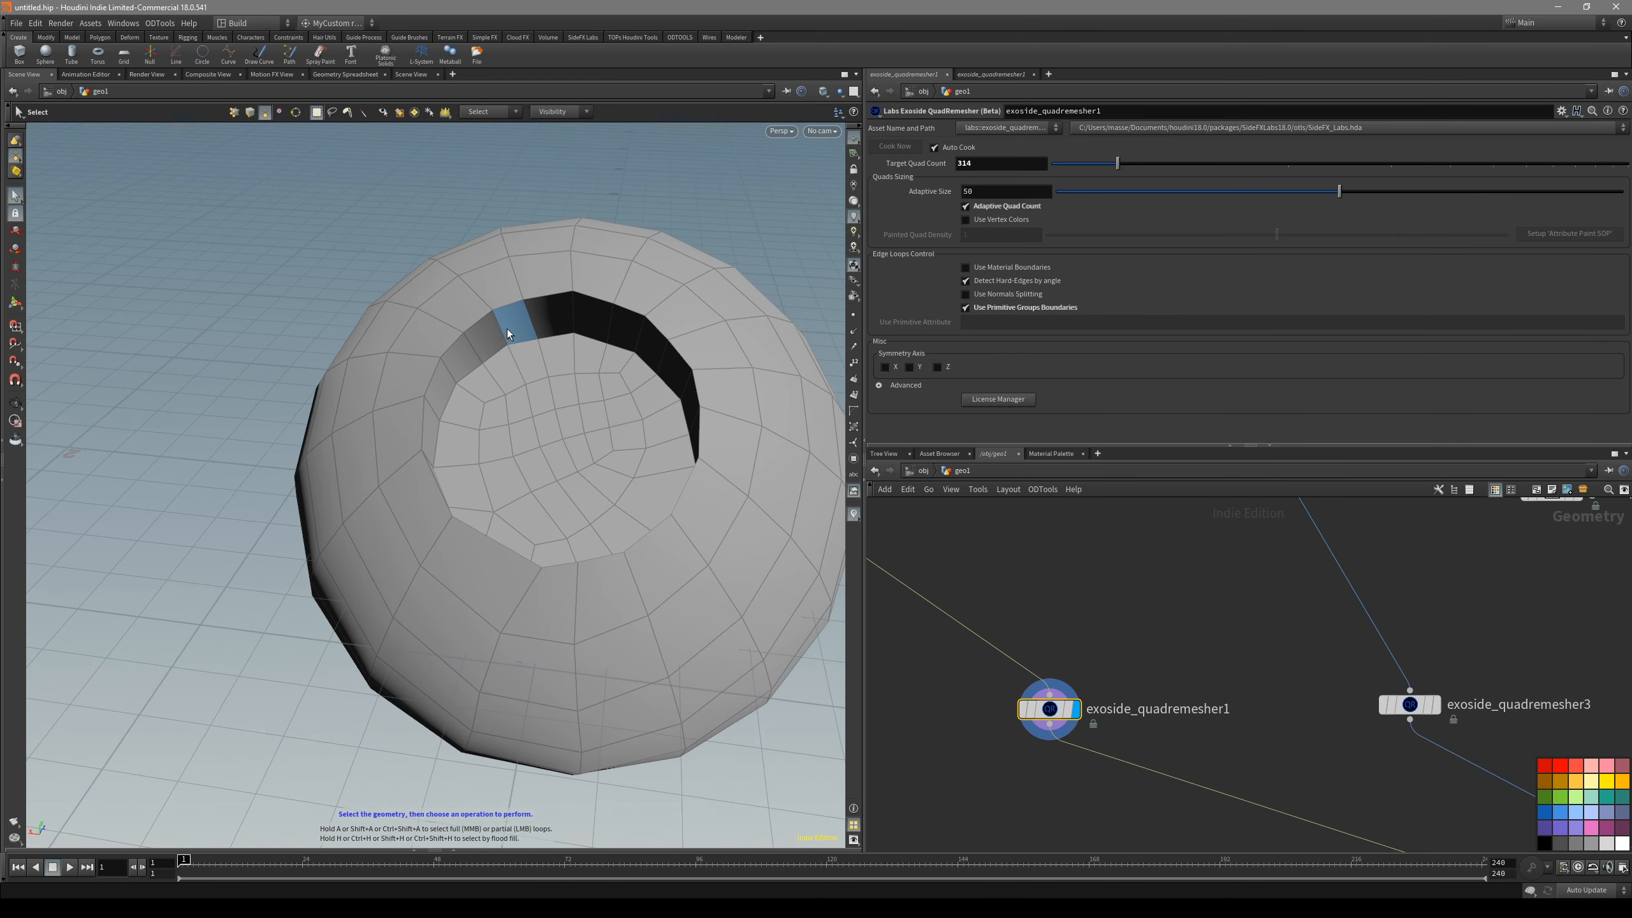
alt+drag(702, 498, 686, 529)
alt+drag(468, 409, 586, 478)
key(shift+w)
key(shift+w)
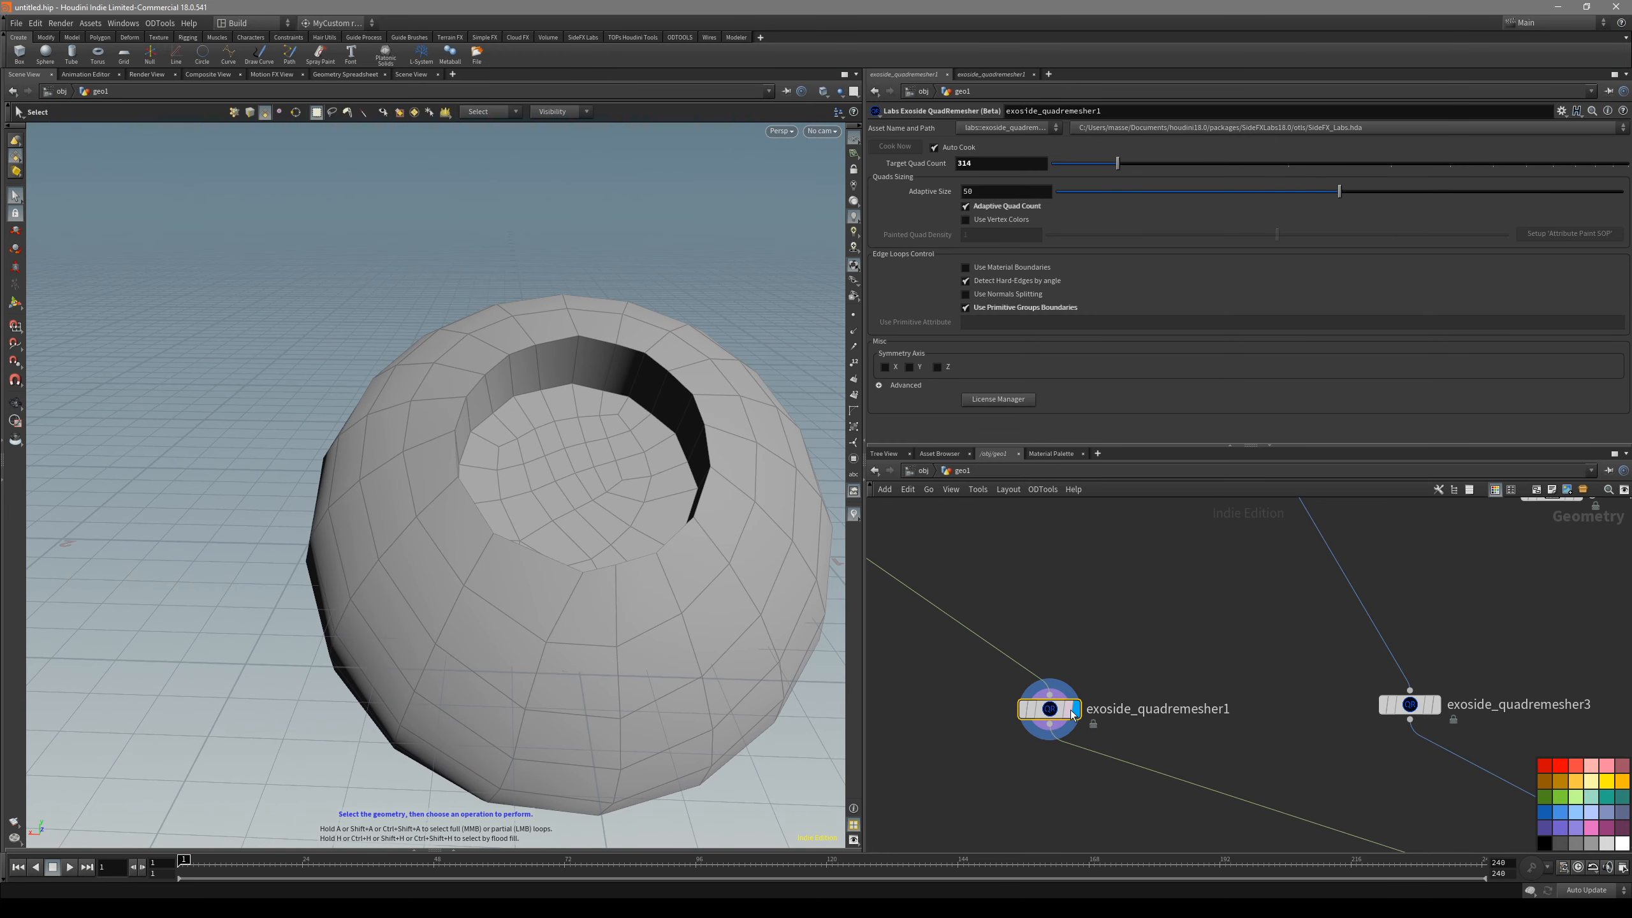
middle_click(1071, 713)
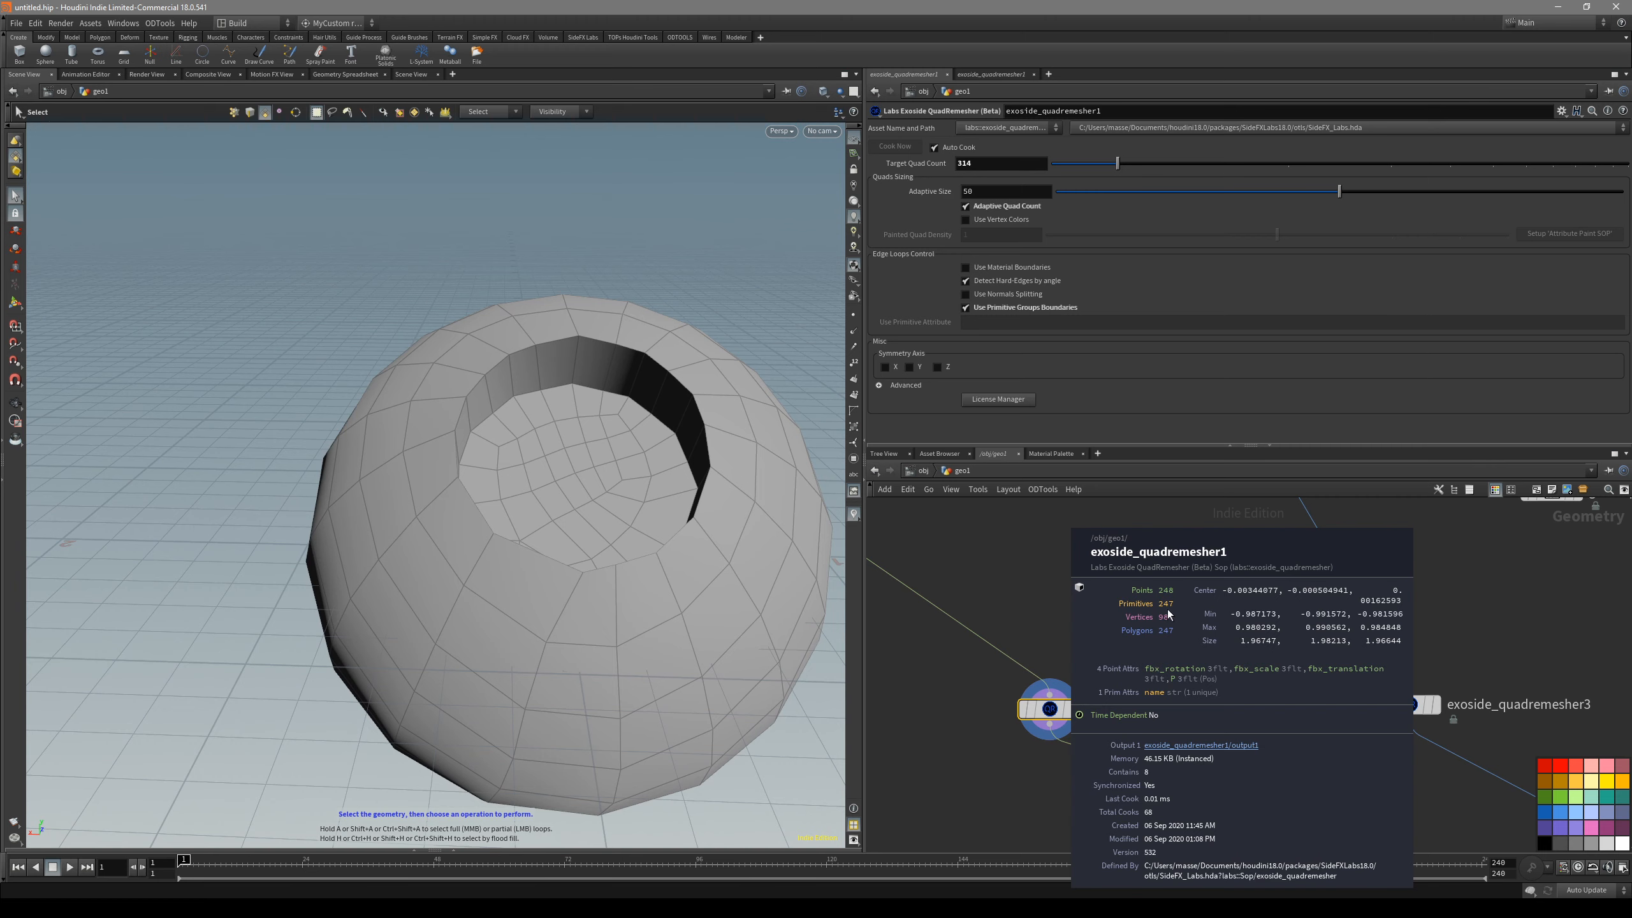
- Display the exoside_quadremesher3 result, where Use Primitive Groups Boundaries is off
middle_drag(1078, 589, 958, 610)
middle_drag(1123, 662, 1085, 645)
scroll(1082, 633, down, 3)
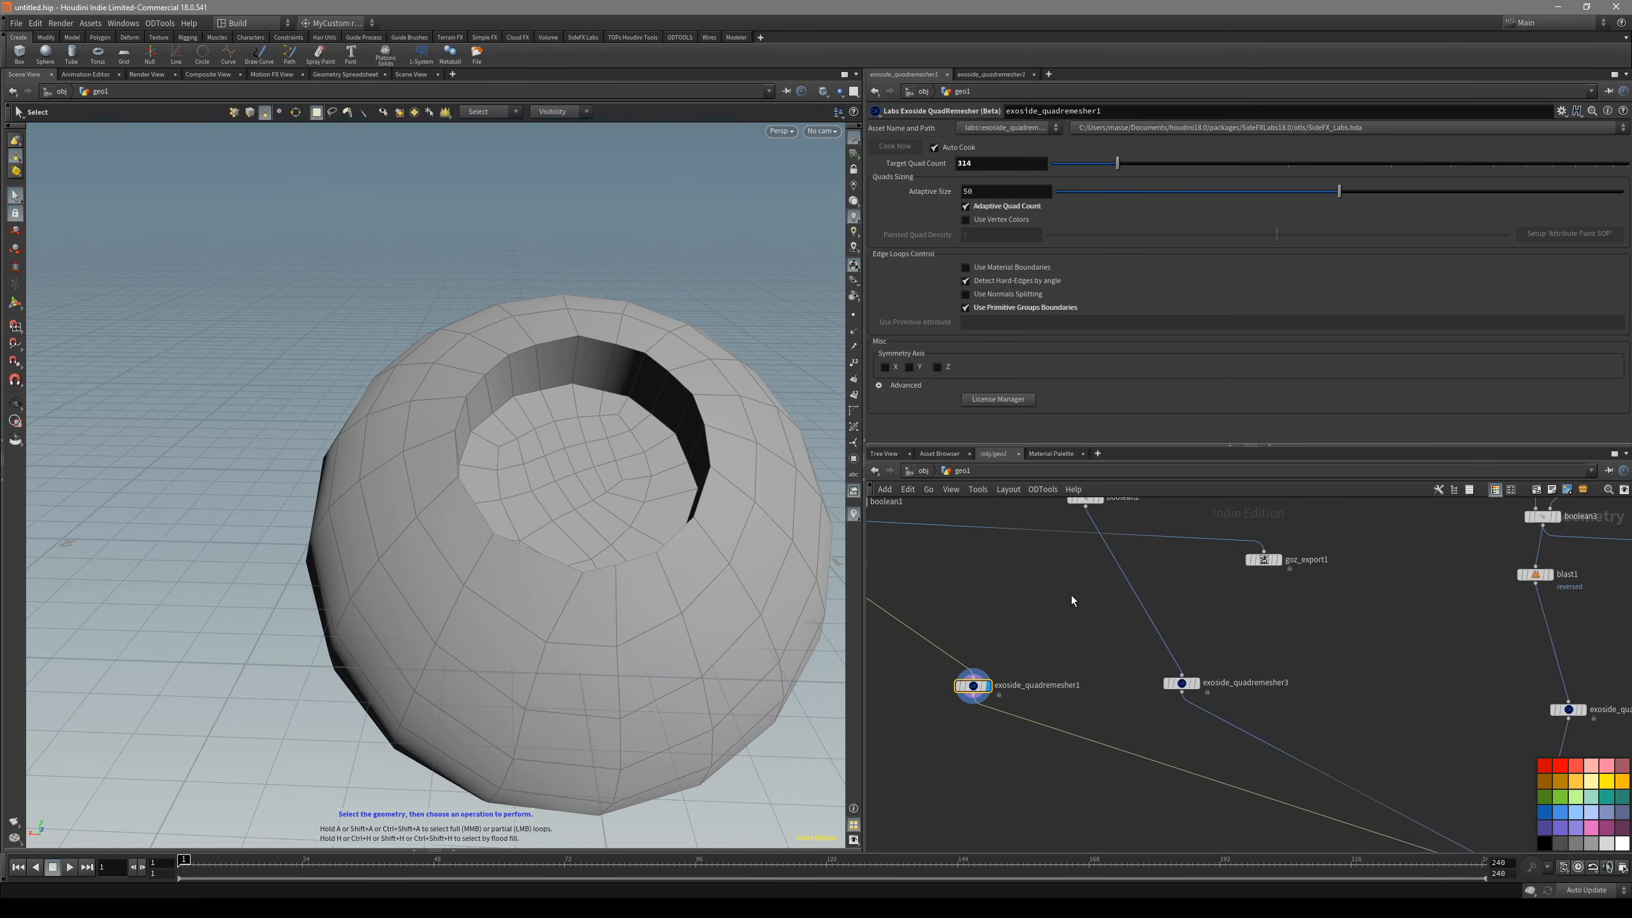
scroll(1188, 662, up, 3)
click(1151, 687)
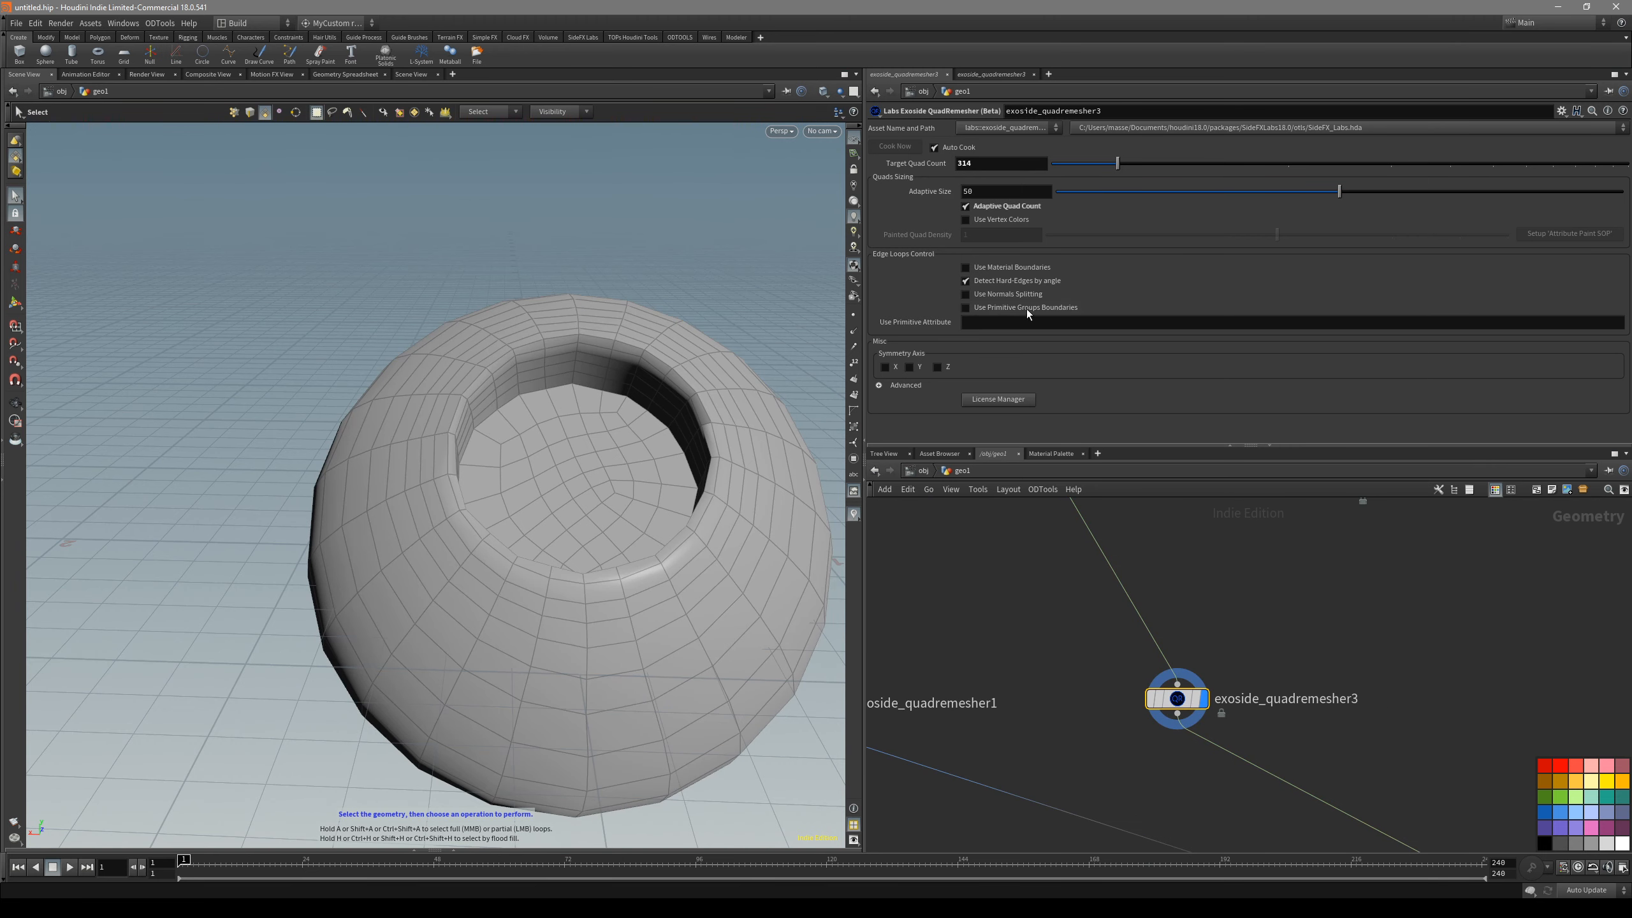
- Review boolean2's output group settings and return to the exoside_quadremesher3 parameters
scroll(993, 561, down, 3)
middle_drag(993, 561, 1046, 700)
scroll(1094, 566, up, 3)
click(1029, 581)
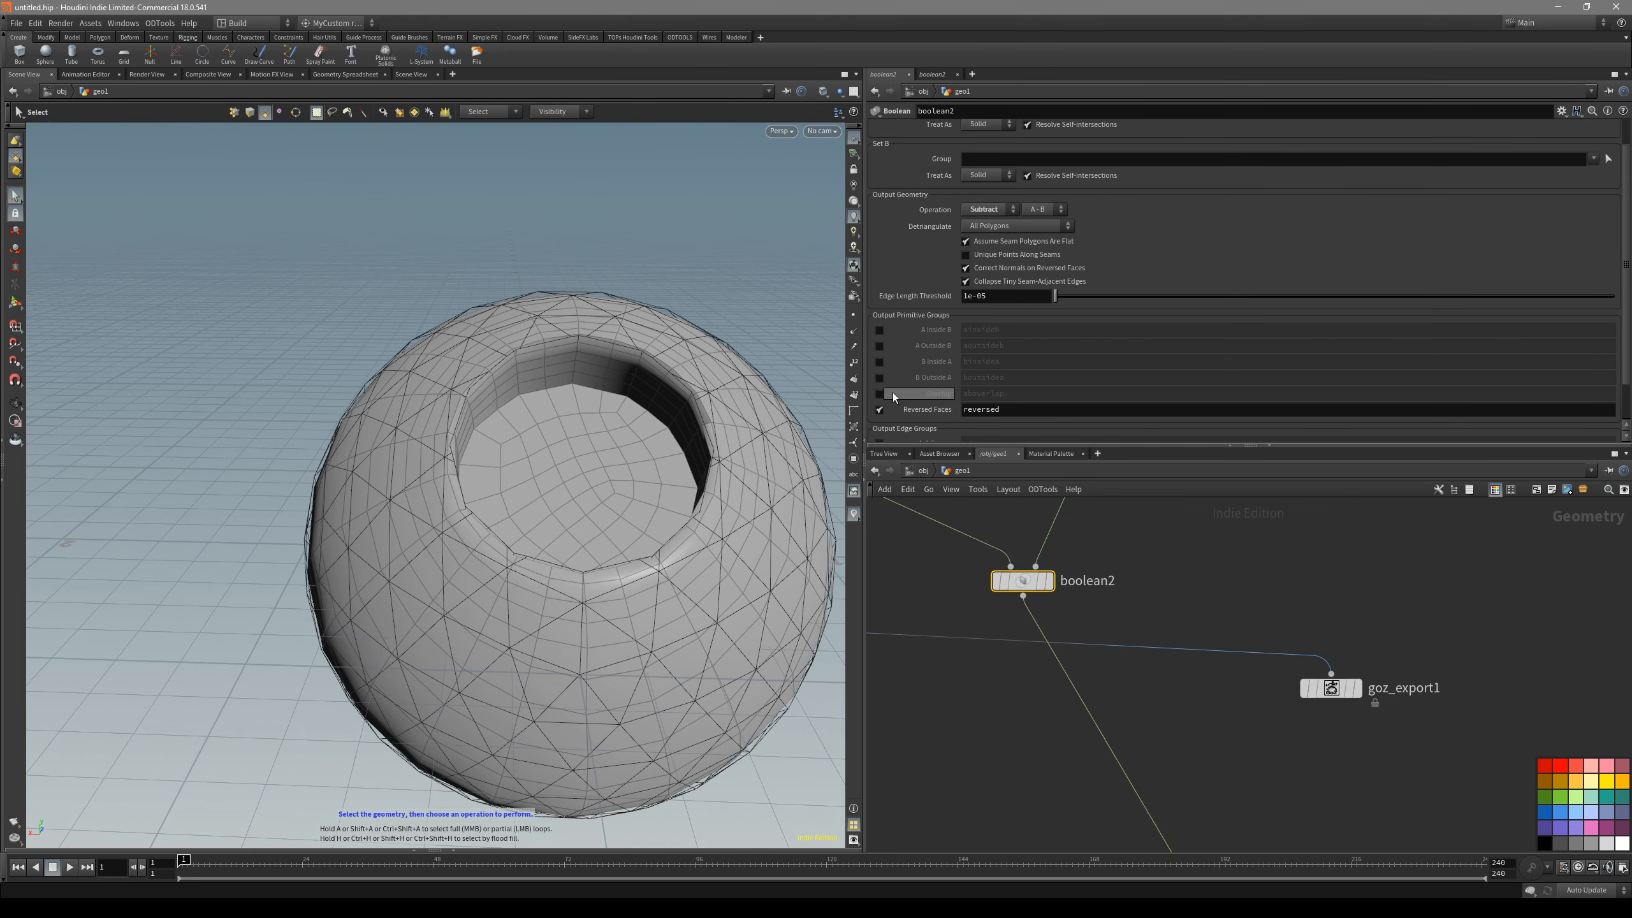
middle_drag(1247, 745, 1140, 529)
click(1108, 684)
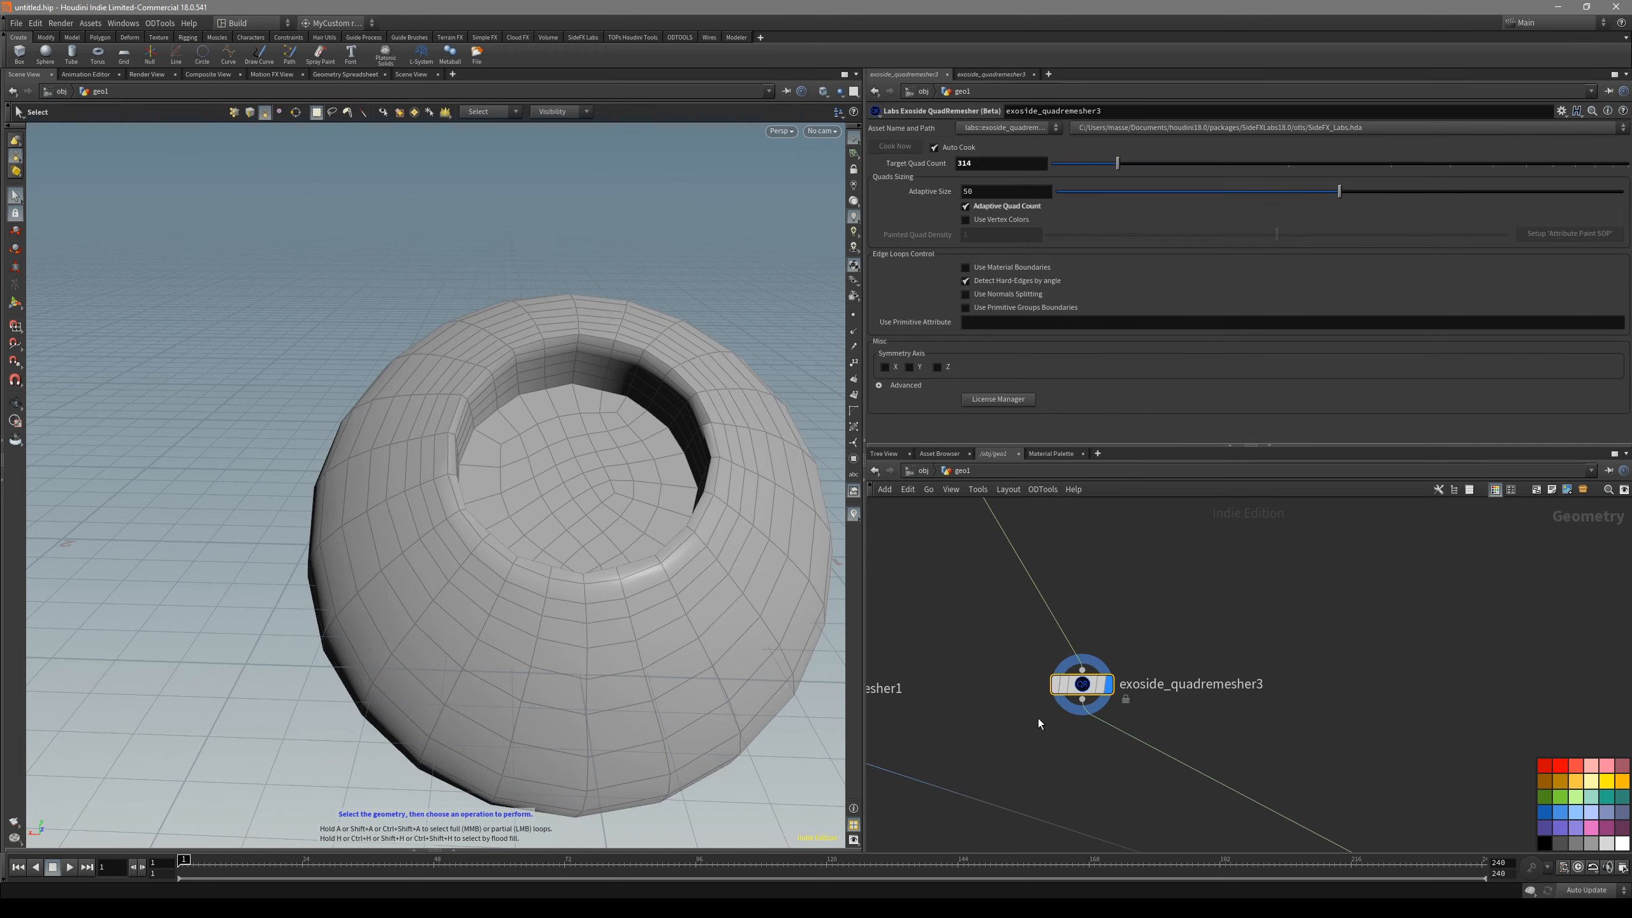
- Examine exoside_quadremesher3's mesh around the hole with and without wireframe, and show its geometry info
drag(1079, 688, 1072, 689)
key(r)
key(Escape)
key(shift+w)
drag(720, 502, 710, 553)
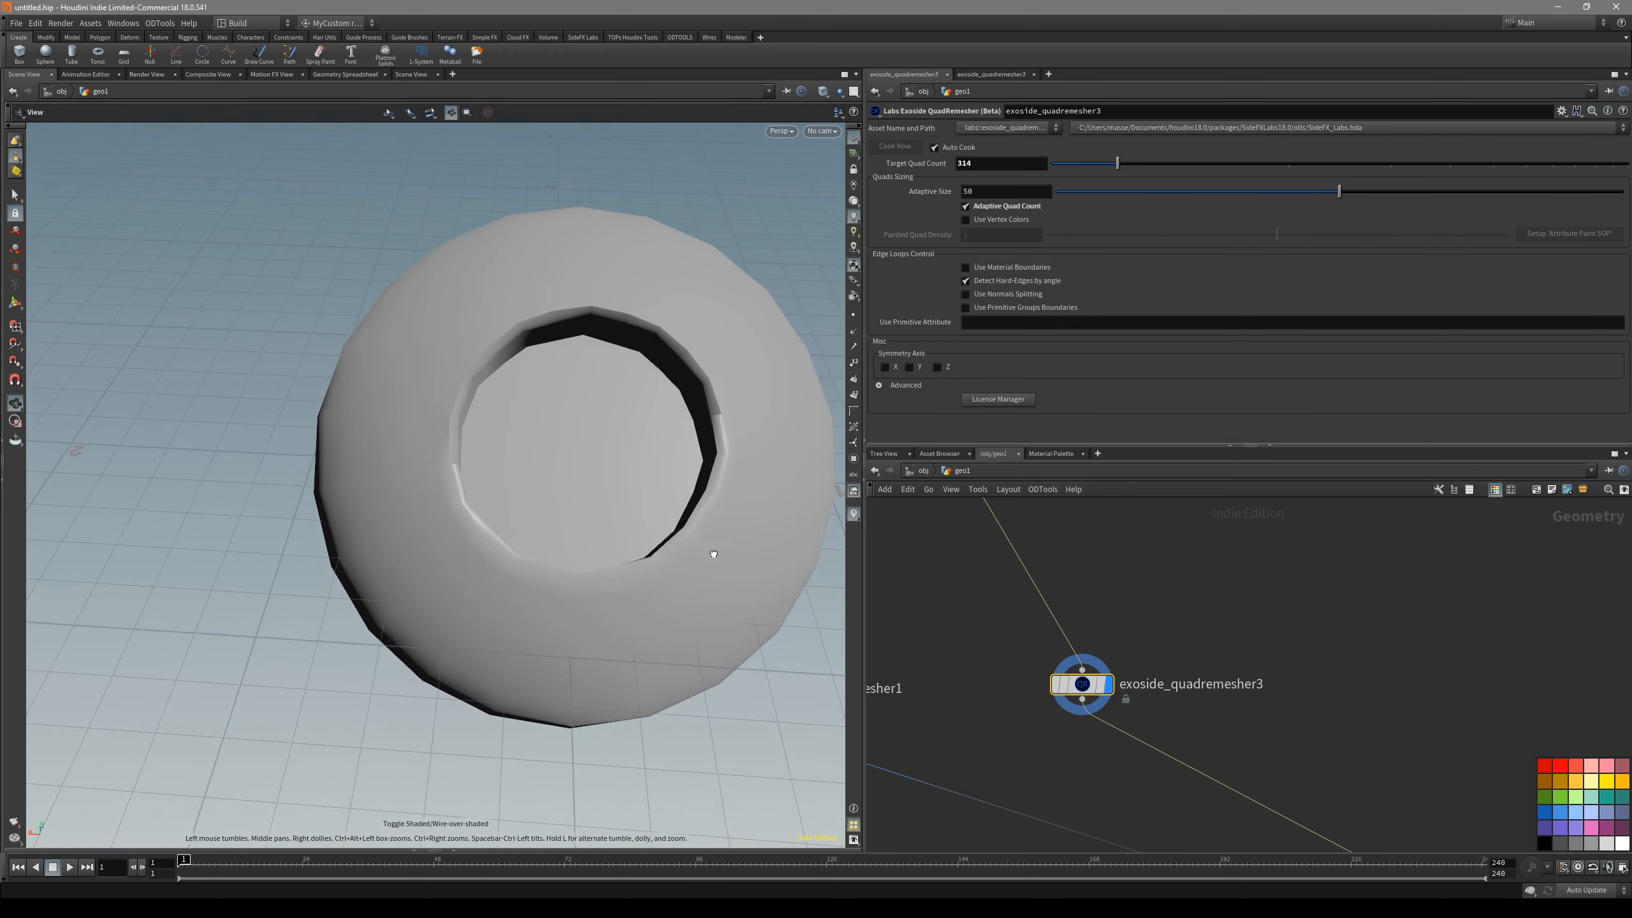
key(shift+w)
right_drag(710, 554, 703, 365)
drag(703, 364, 681, 472)
key(shift+w)
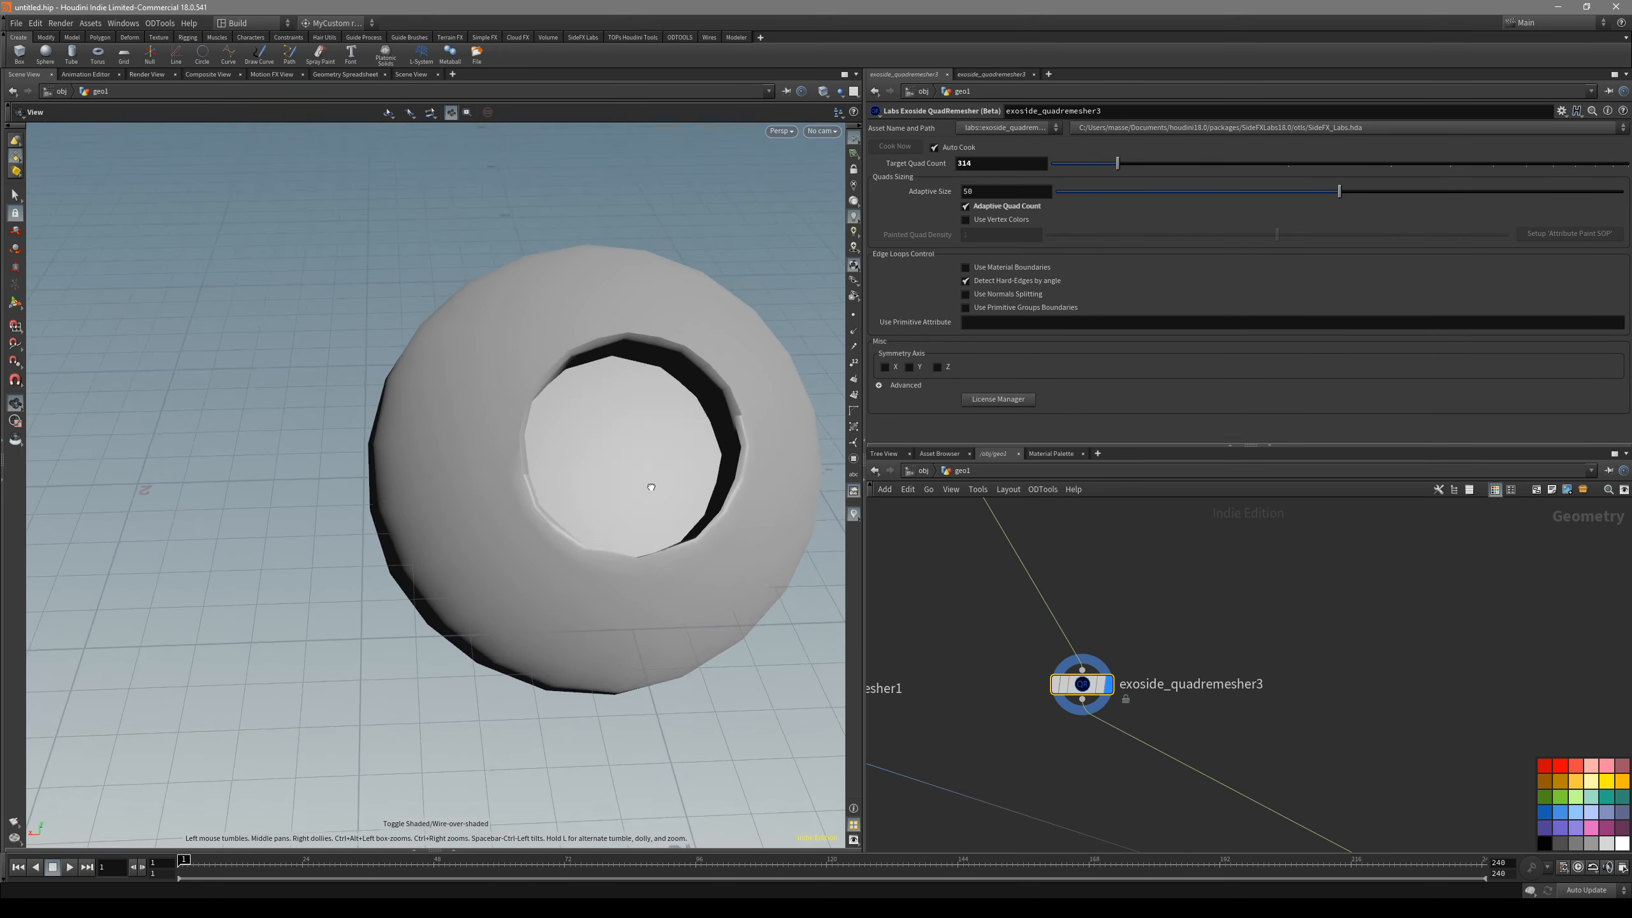
key(shift+w)
middle_click(1081, 687)
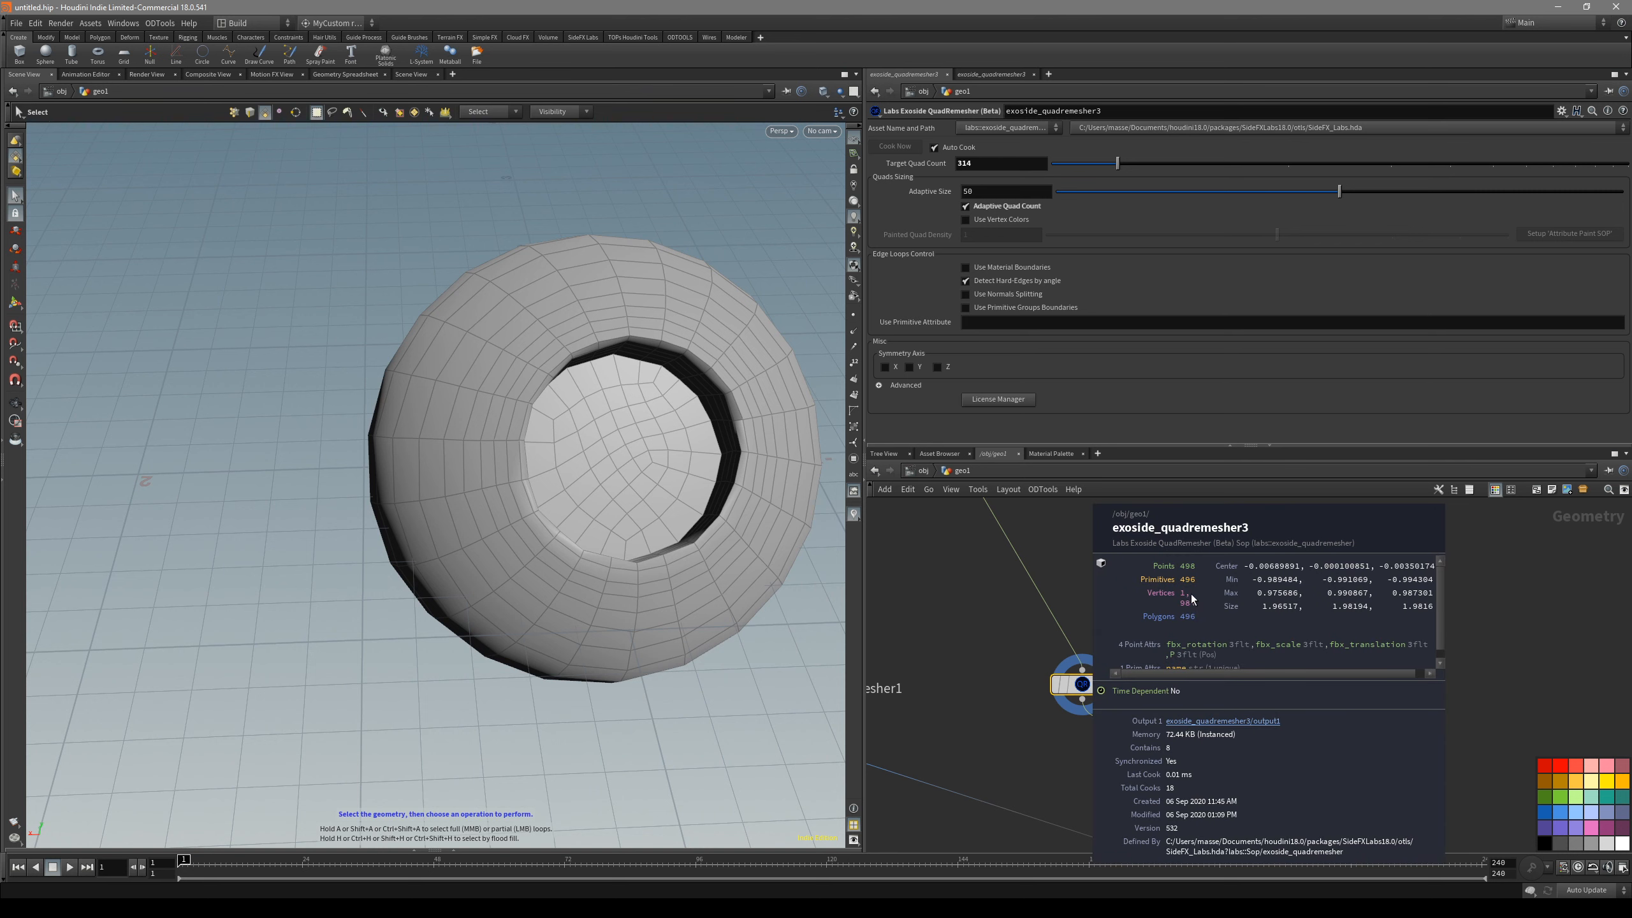
- Check the geometry info at exoside_quadremesher1 for comparison, and examine the displayed sphere from a lower angle
middle_drag(1169, 594, 1404, 534)
middle_click(973, 624)
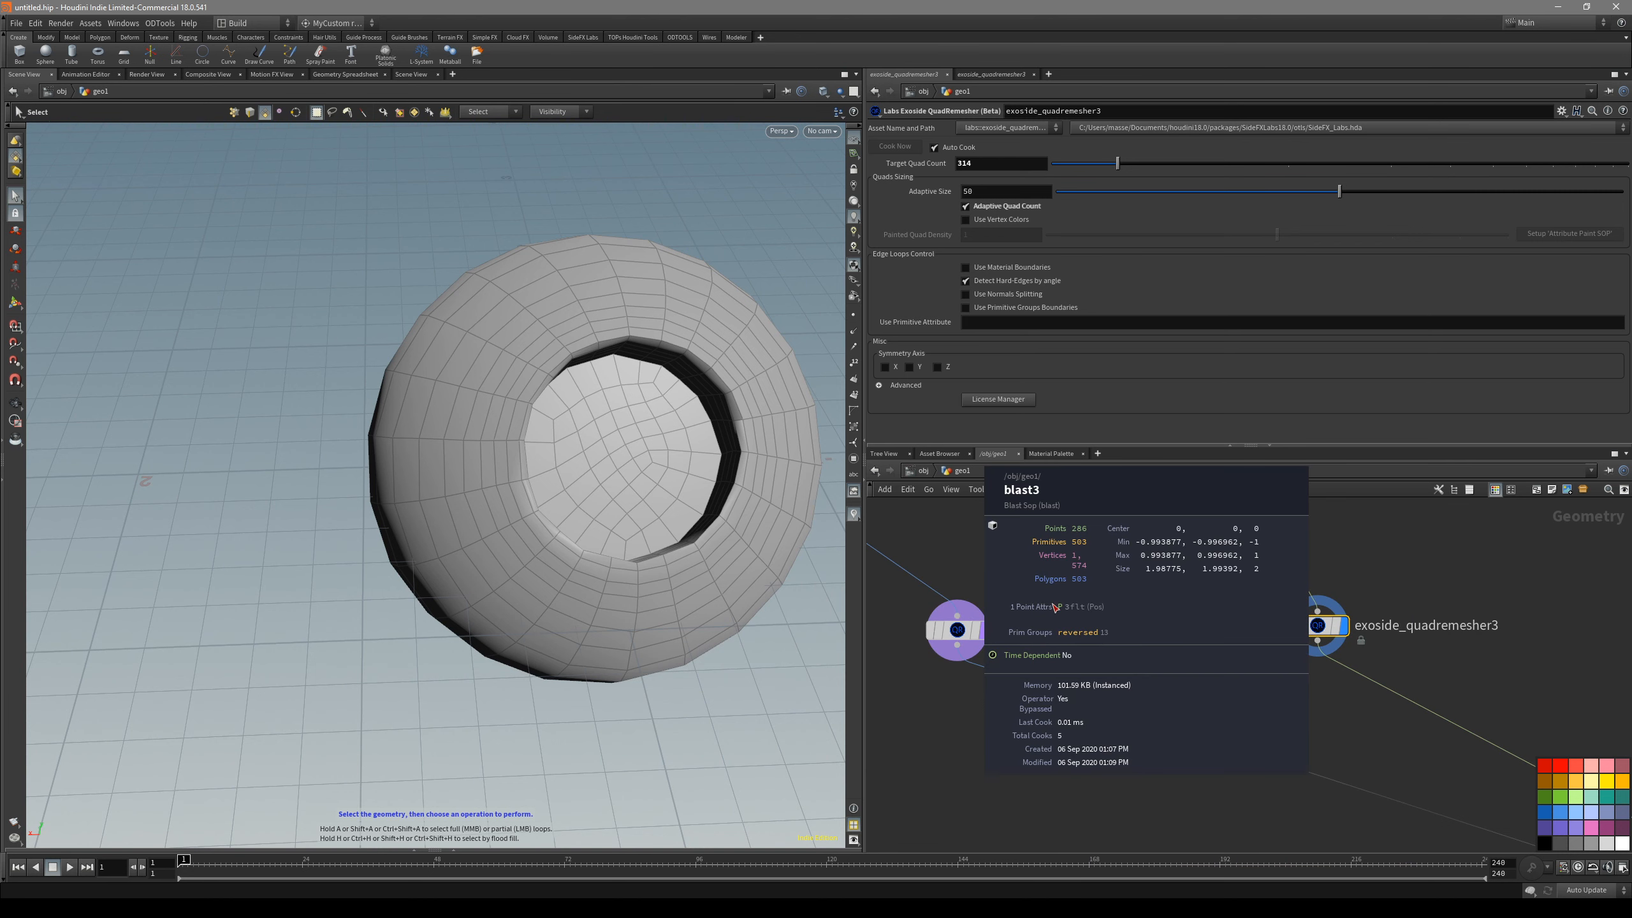
middle_click(978, 633)
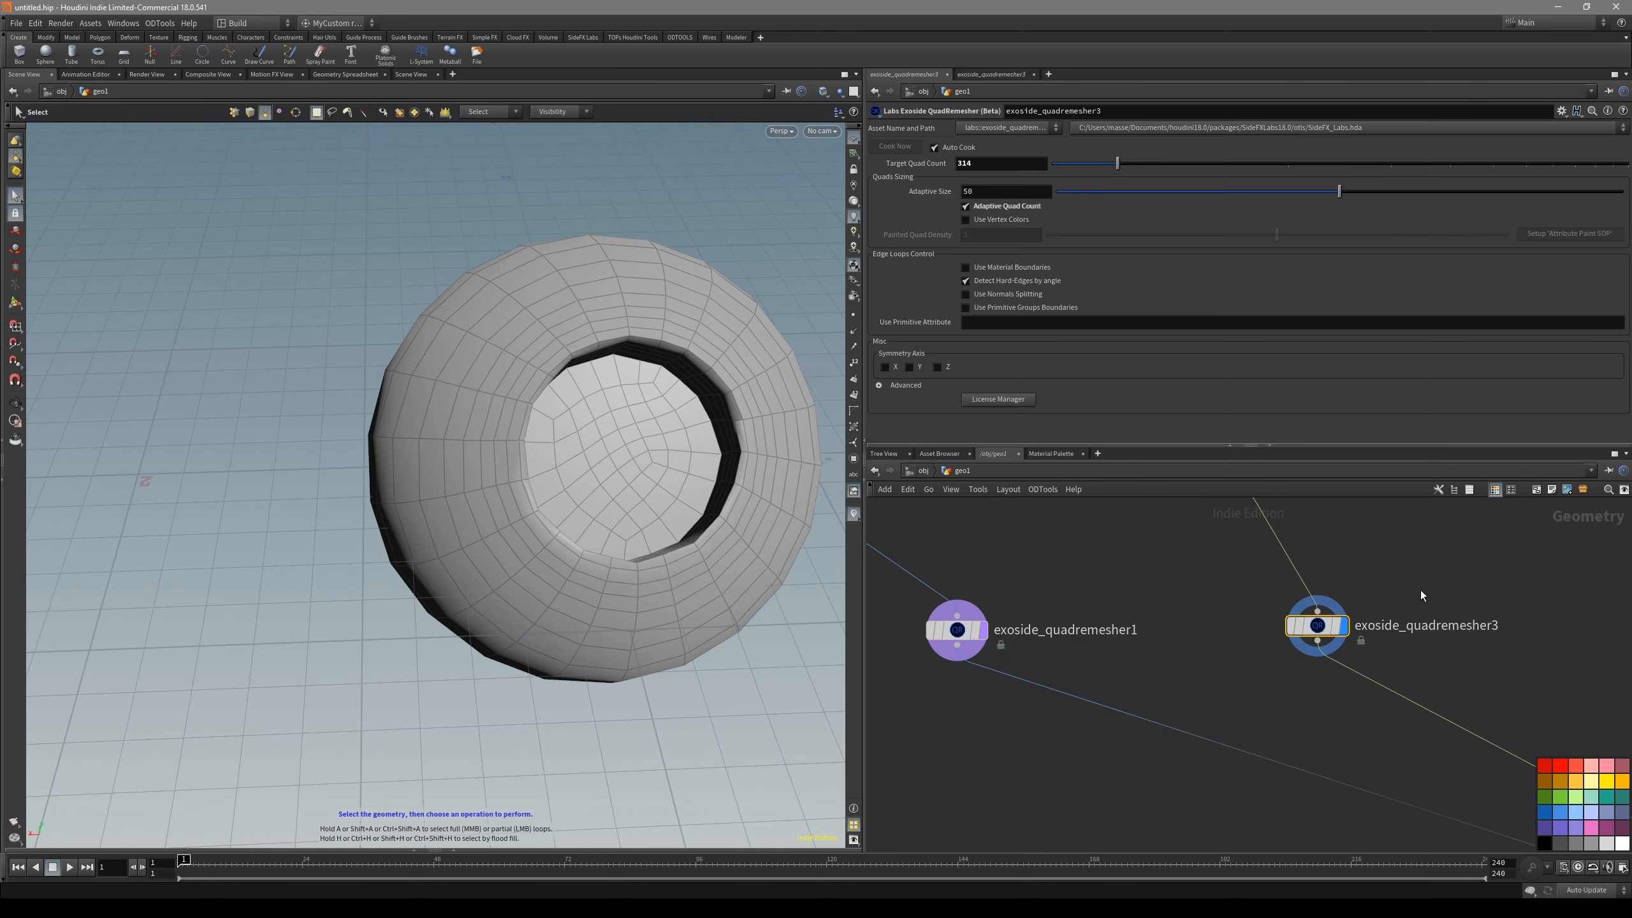
drag(698, 437, 617, 302)
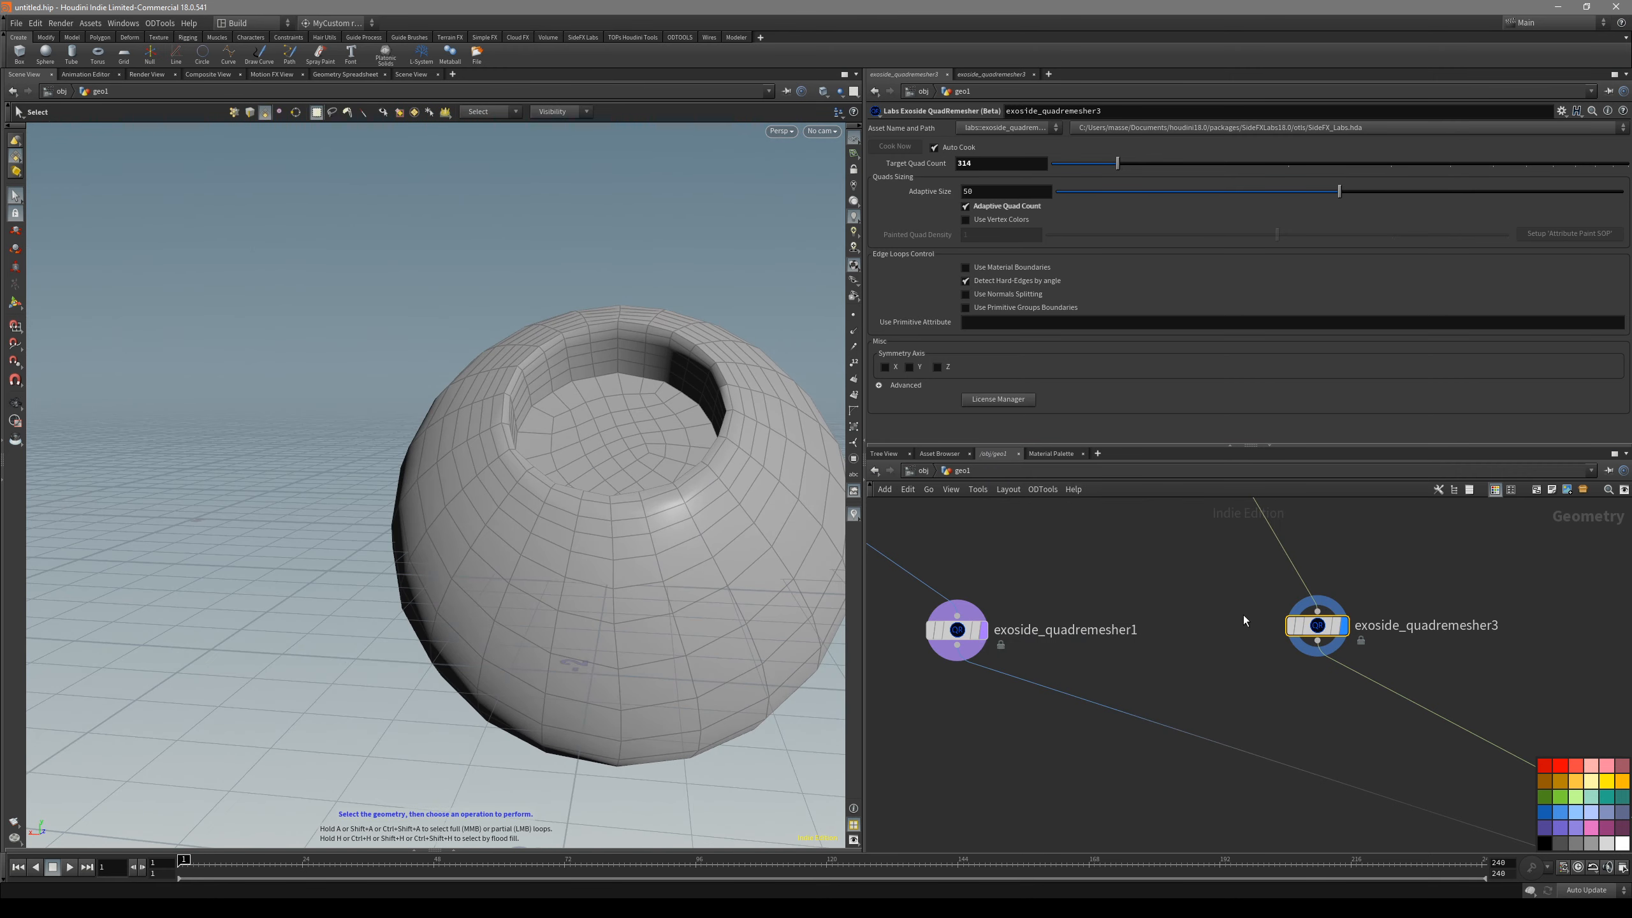
- Add a Subdivide node below exoside_quadremesher3, display its result, and view the hole from above without wireframe
key(Tab)
text(sub)
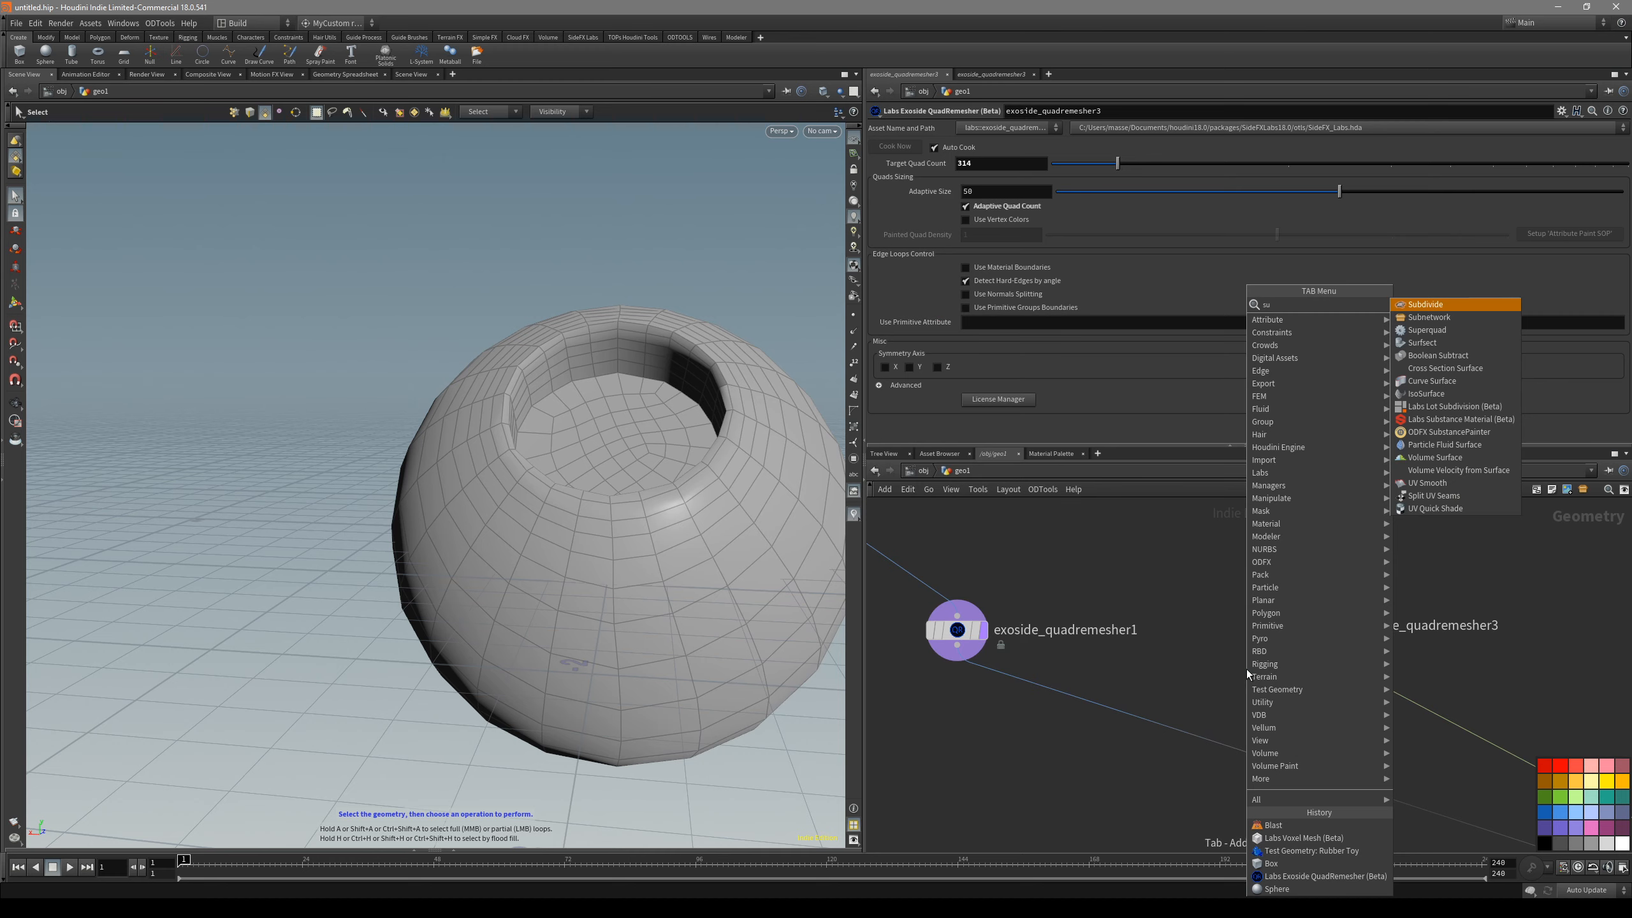
key(Return)
key(Return)
drag(1206, 645, 1245, 710)
key(r)
alt+drag(630, 463, 643, 520)
key(shift+w)
- Raise the subdivision depth, inspect the smoothed hole rim, and delete the Subdivide node
drag(1242, 178, 1387, 179)
key(shift+w)
mouse_move(643, 340)
alt+mouse_down()
mouse_move(589, 384)
mouse_move(777, 511)
mouse_move(685, 532)
mouse_move(659, 601)
alt+mouse_up()
key(shift+w)
key(Delete)
- Examine the hole rim of exoside_quadremesher3's mesh from several angles, with and without wireframe
key(shift+w)
key(shift+w)
mouse_move(589, 532)
alt+mouse_down()
mouse_move(701, 524)
mouse_move(595, 539)
alt+mouse_up()
key(shift+w)
middle_drag(1195, 653, 1121, 727)
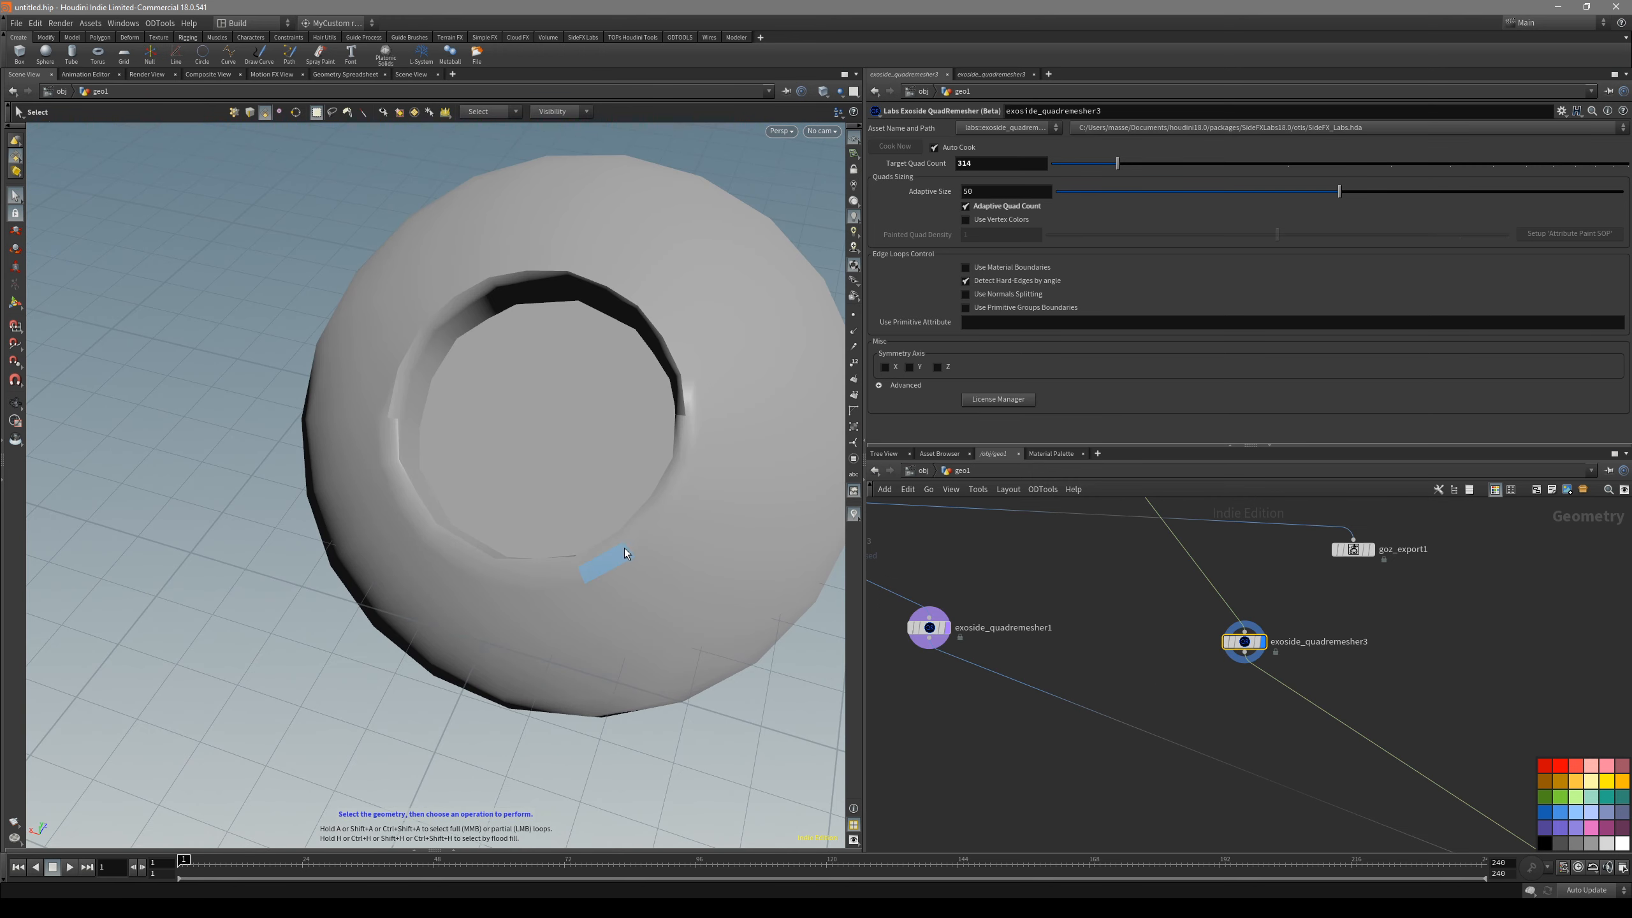
mouse_move(625, 548)
alt+mouse_down()
mouse_move(594, 426)
mouse_move(703, 372)
alt+mouse_up()
key(shift+w)
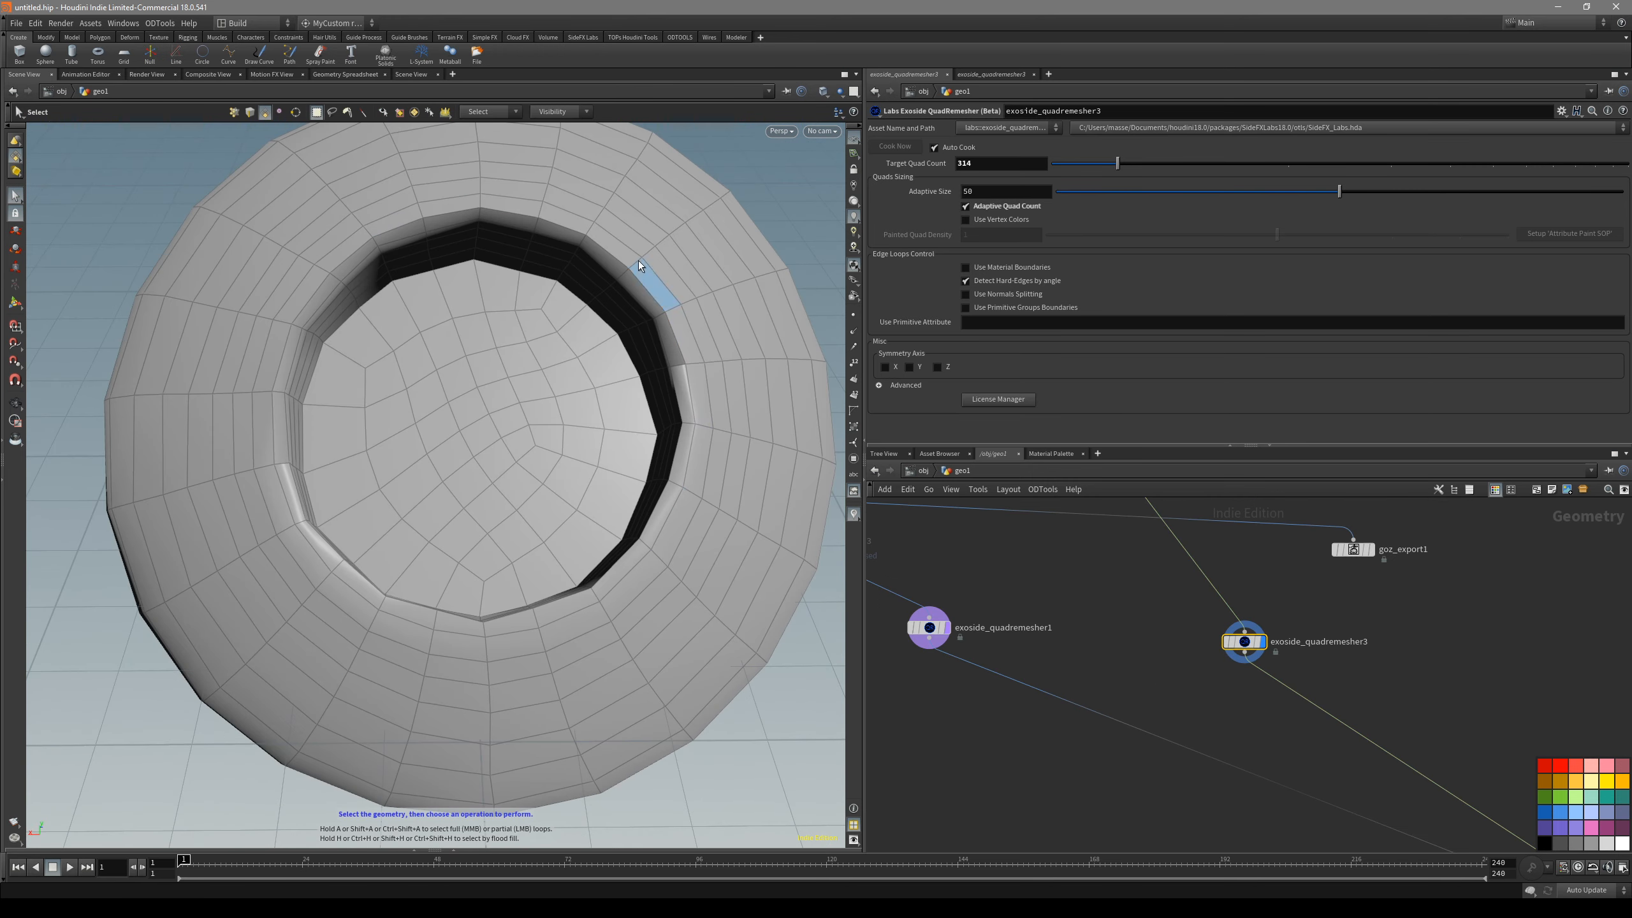
key(shift+w)
alt+drag(528, 456, 848, 571)
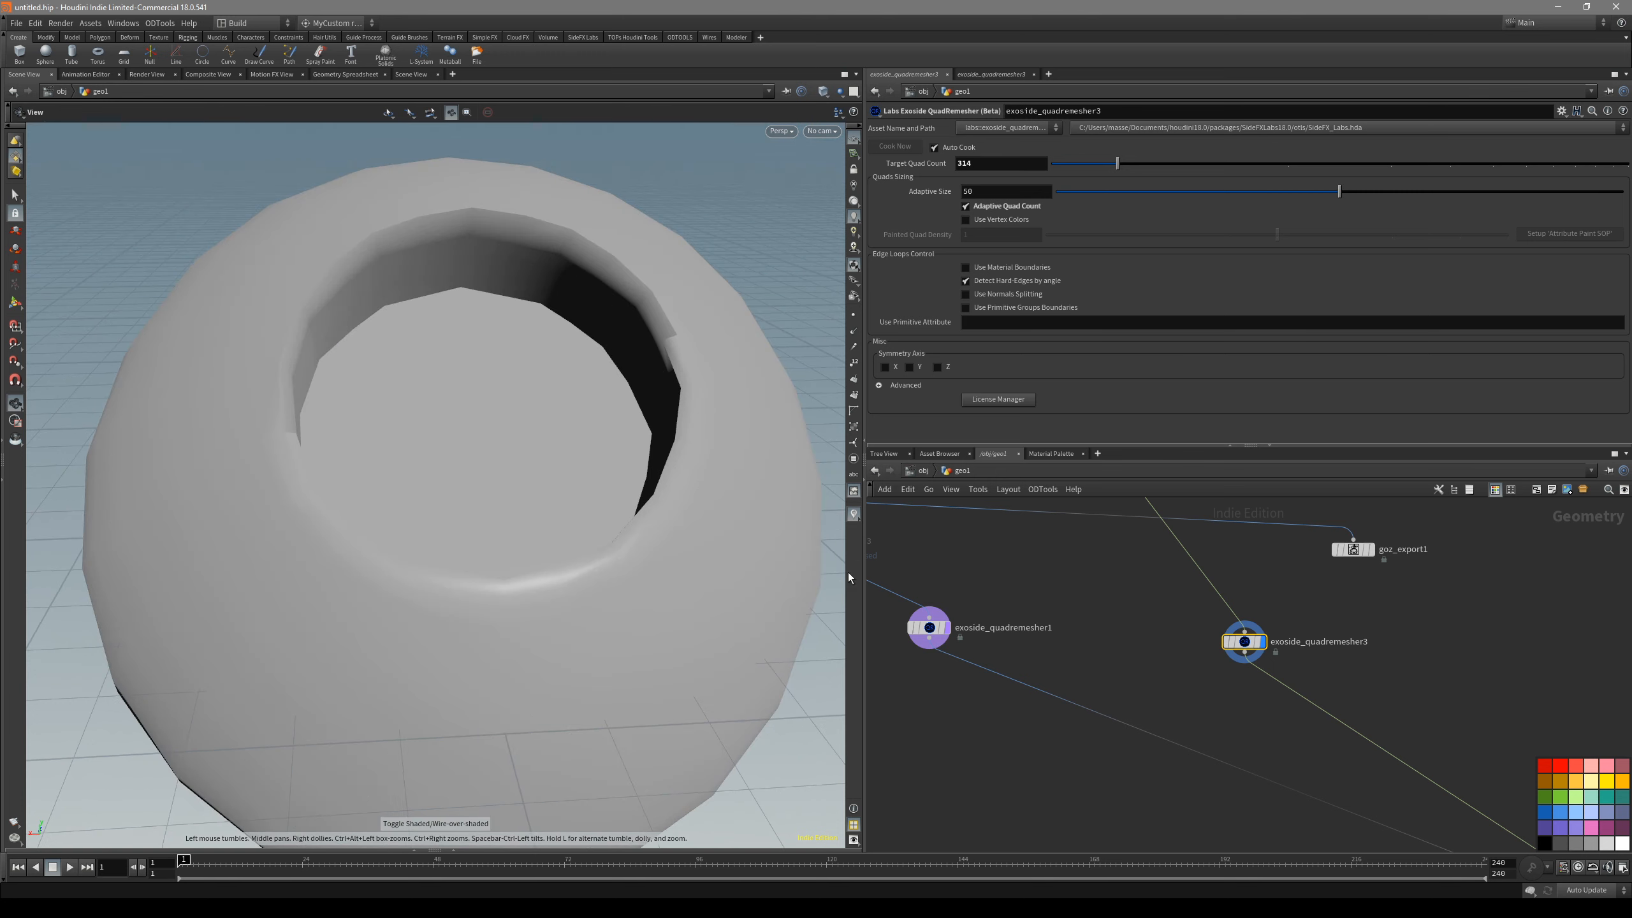
- Display exoside_quadremesher1's result and examine its hole edges, both plain and in wireframe
click(929, 627)
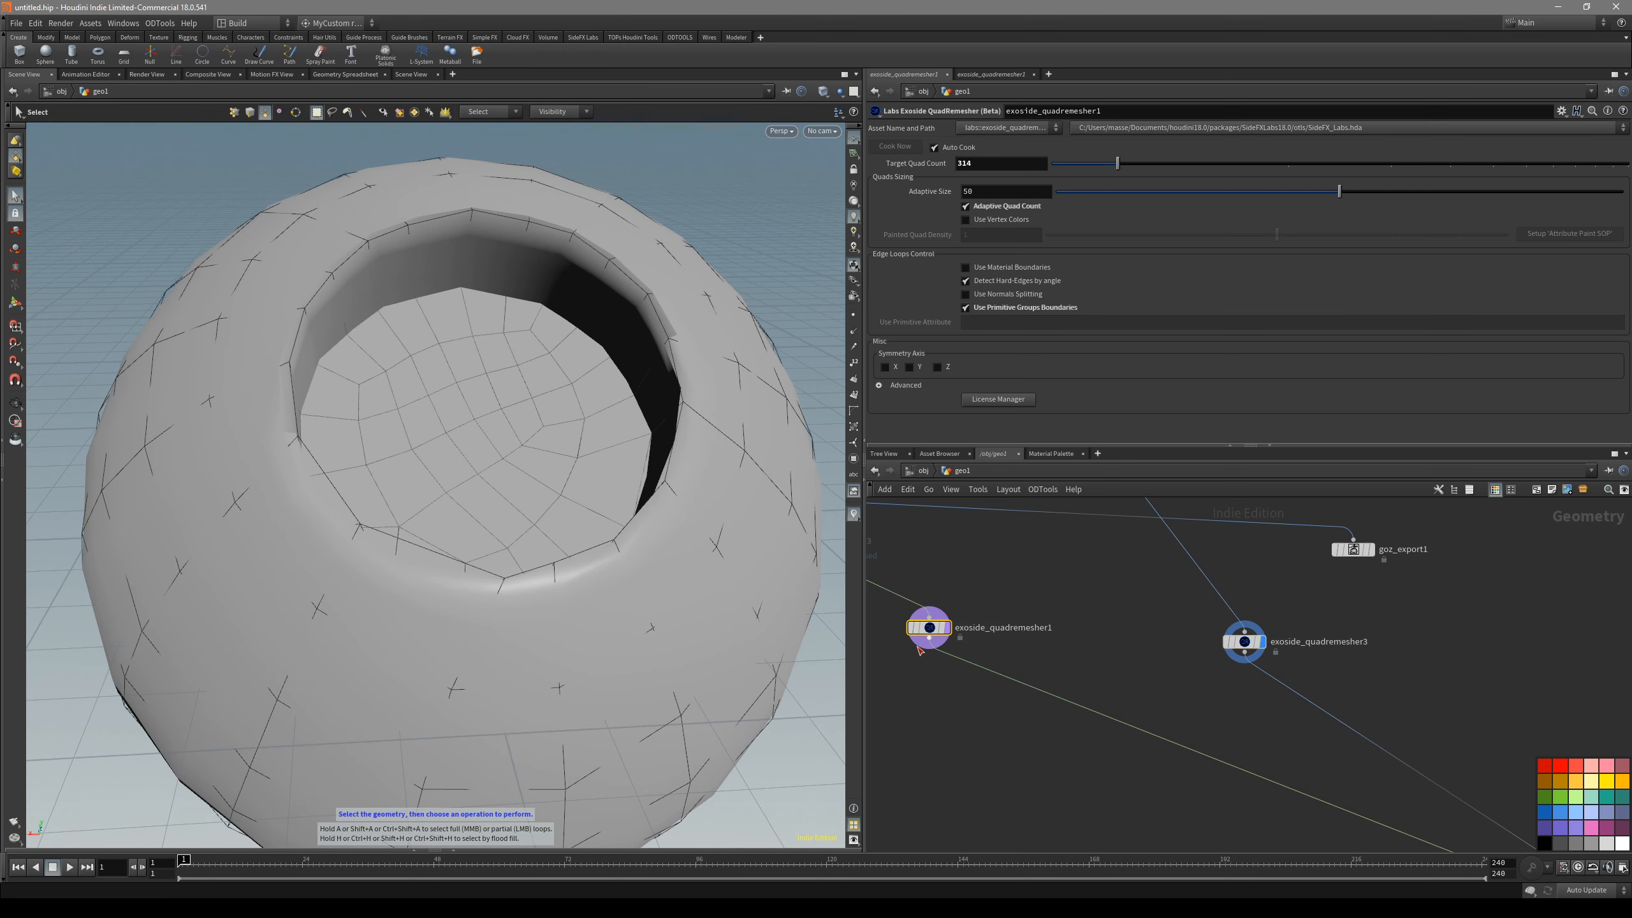
click(947, 628)
scroll(997, 653, up, 2)
middle_drag(996, 653, 1114, 691)
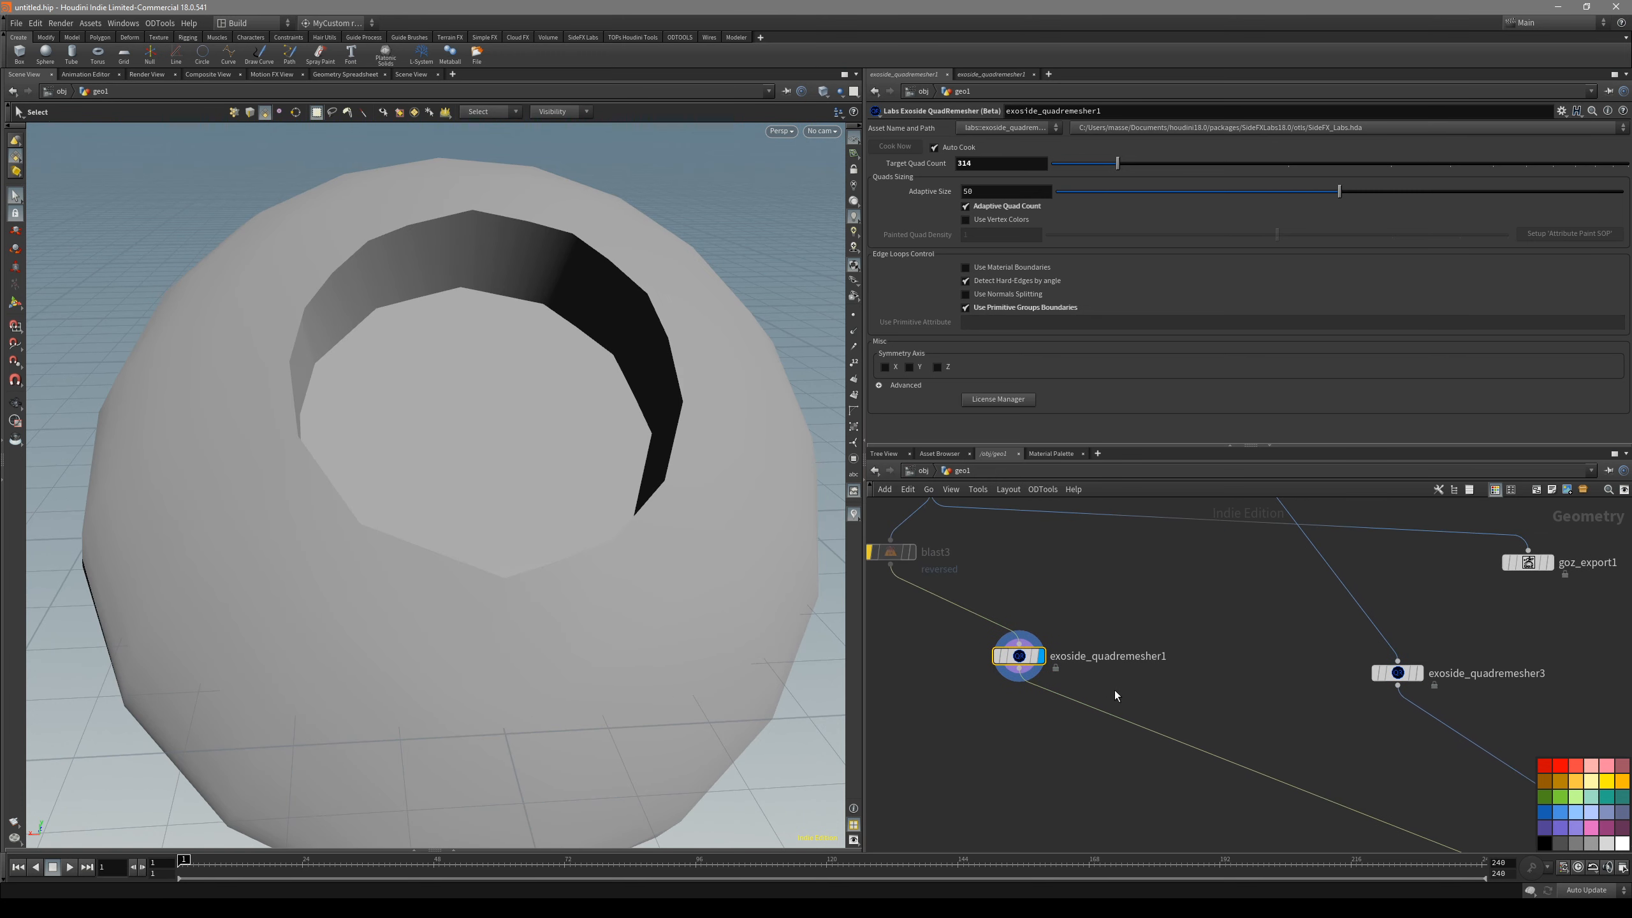
key(shift+w)
alt+drag(600, 430, 559, 390)
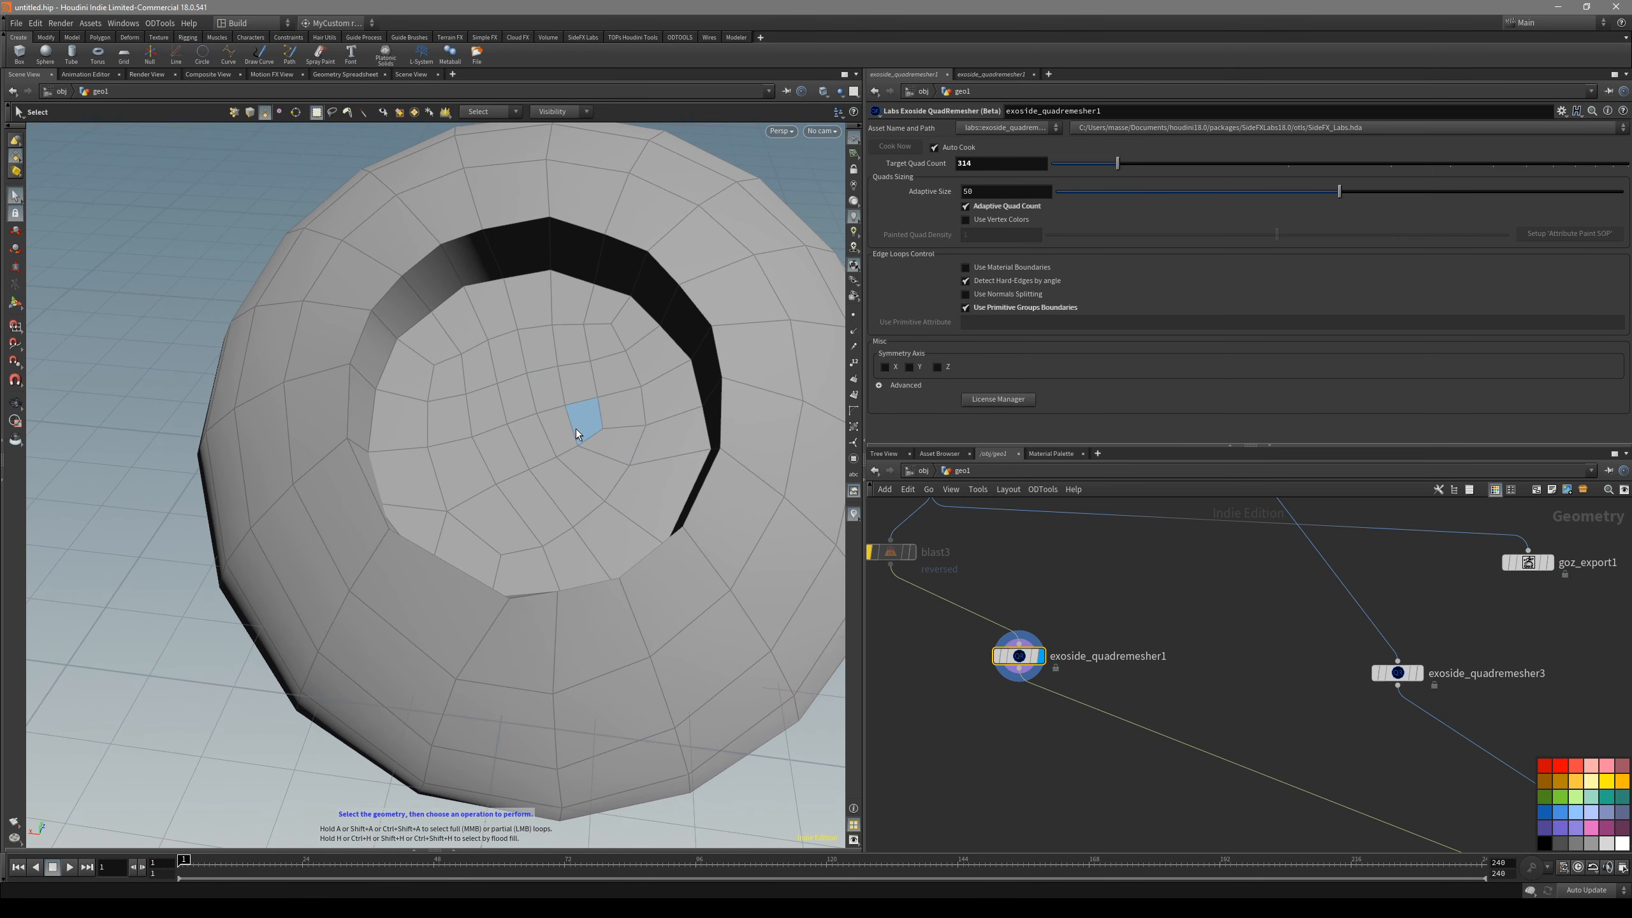
- Delete the walls and floor of the hole from exoside_quadremesher1's mesh
key(shift+n)
click(546, 437)
key(Delete)
drag(581, 414, 539, 512)
- Round the open hole's boundary edges with Circle from Edges and inspect the resulting shape
key(s)
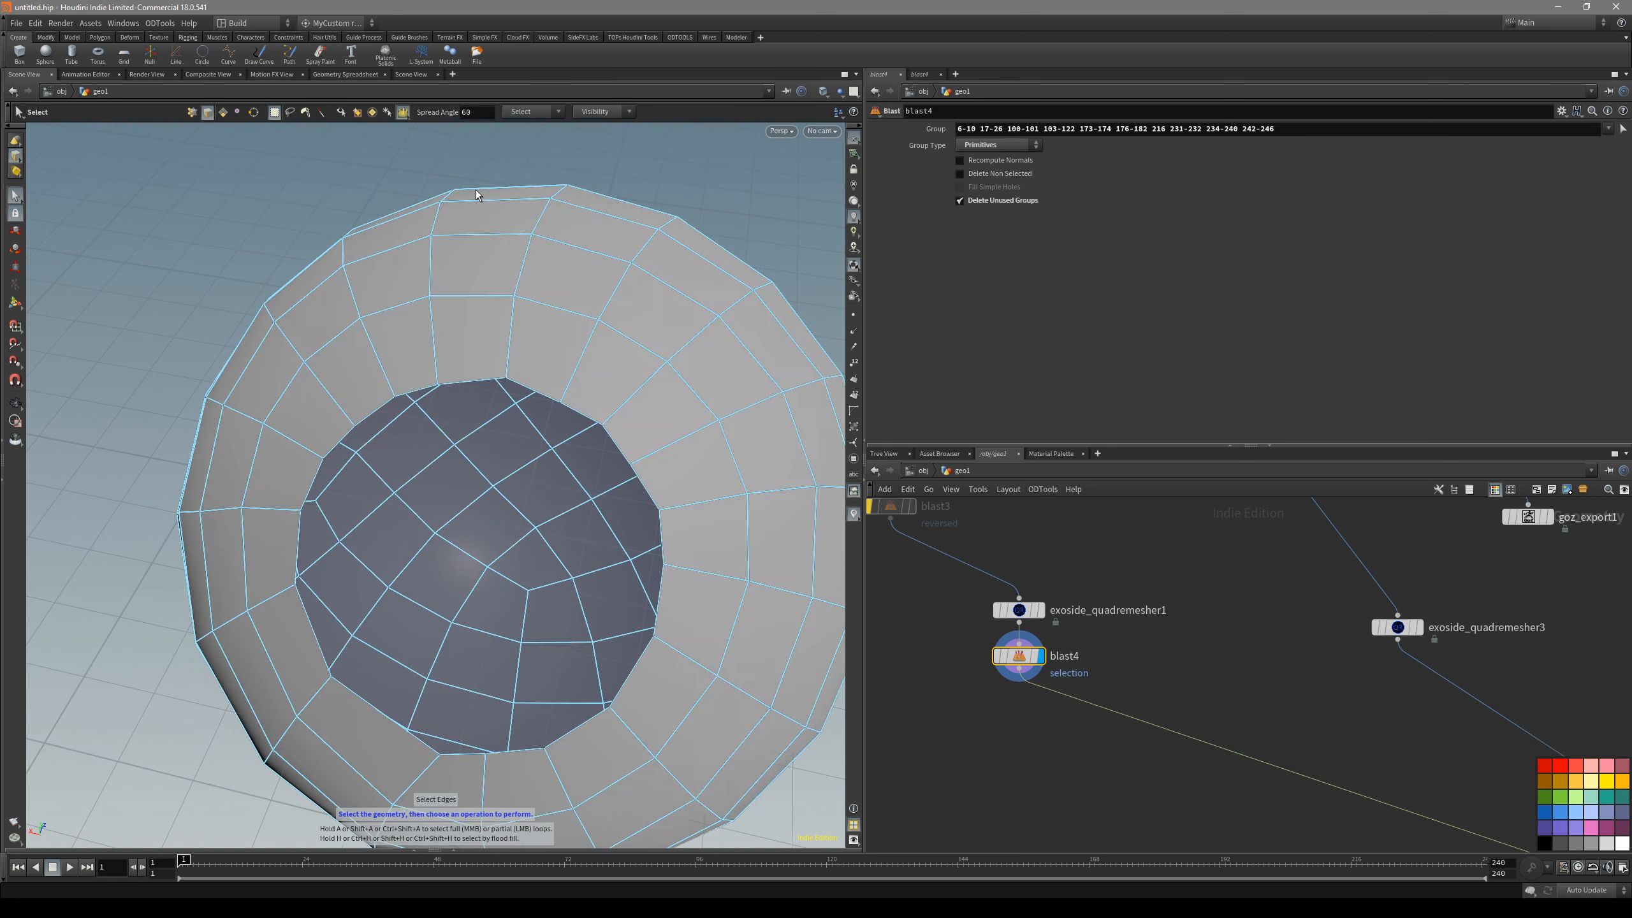
key(c)
click(589, 402)
drag(638, 455, 600, 553)
key(Escape)
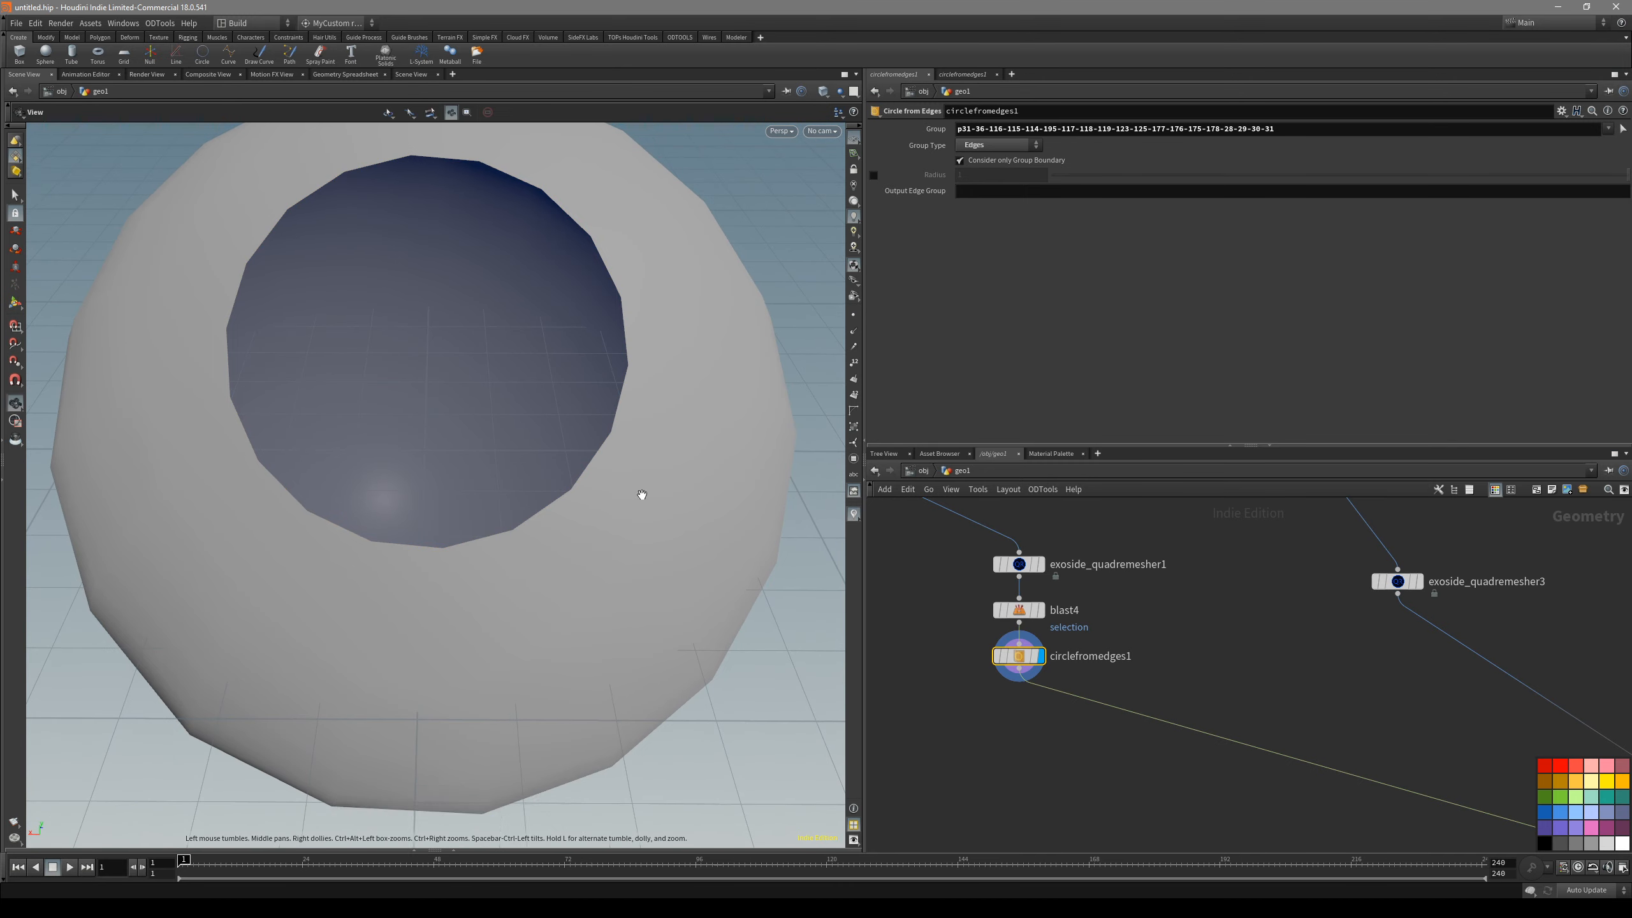
key(Escape)
mouse_move(648, 500)
mouse_down()
mouse_move(747, 393)
mouse_move(518, 424)
mouse_move(310, 477)
mouse_move(412, 467)
mouse_move(861, 605)
mouse_up()
key(shift+w)
key(s)
scroll(943, 582, down, 2)
scroll(1187, 631, up, 2)
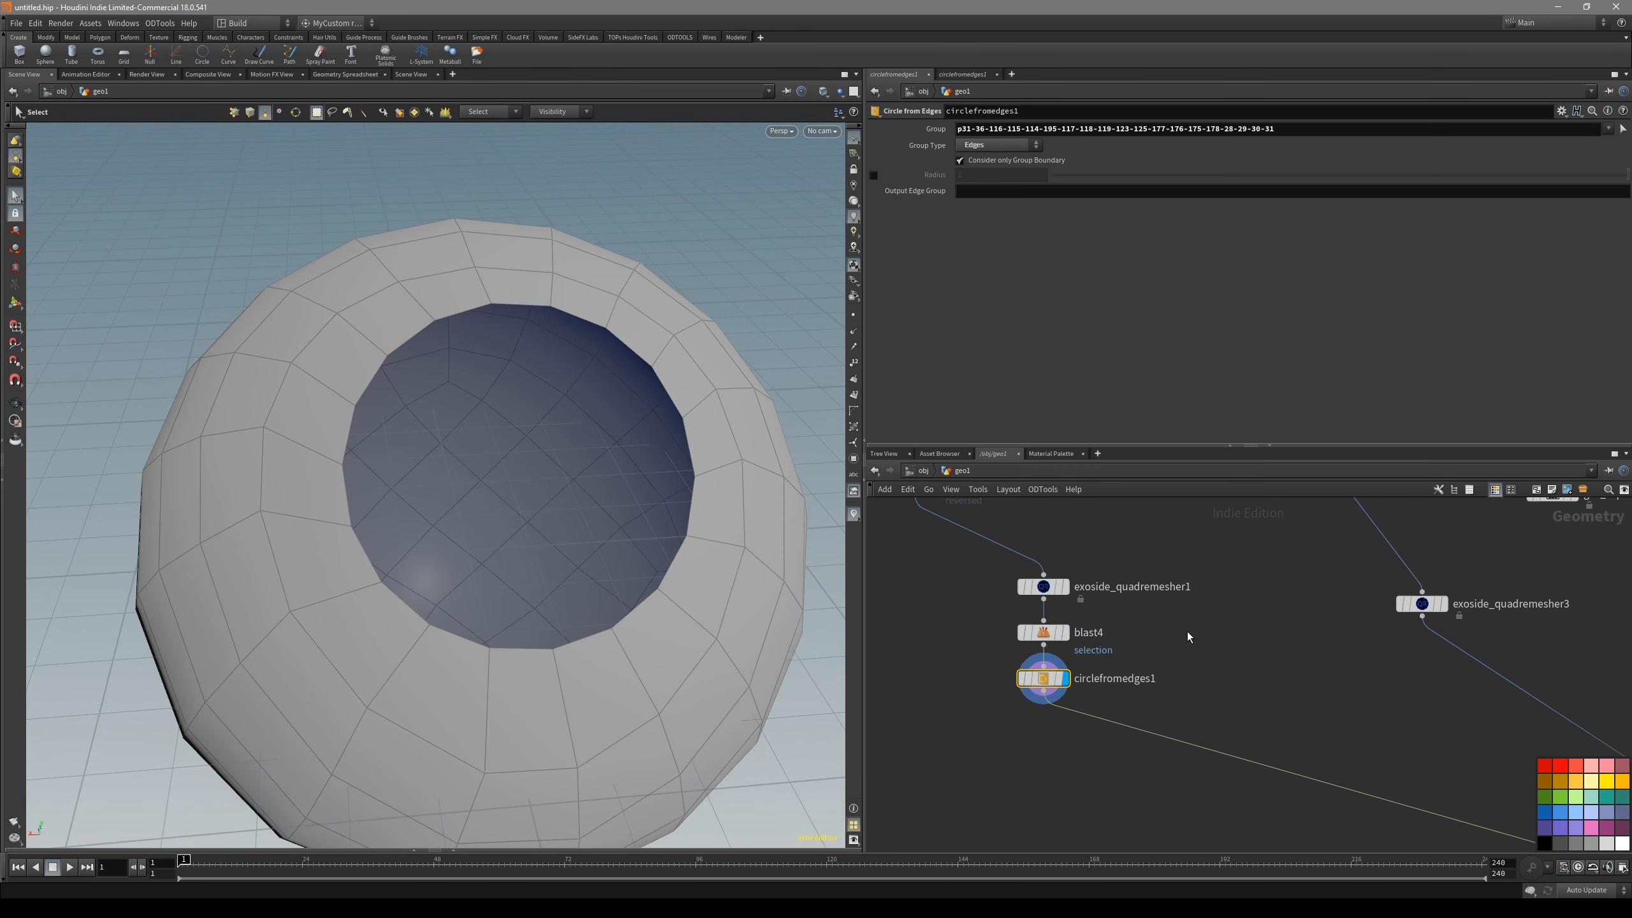
- Delete the blast4 and circlefromedges1 nodes below exoside_quadremesher1
key(Up)
scroll(1137, 619, up, 3)
drag(1137, 618, 937, 743)
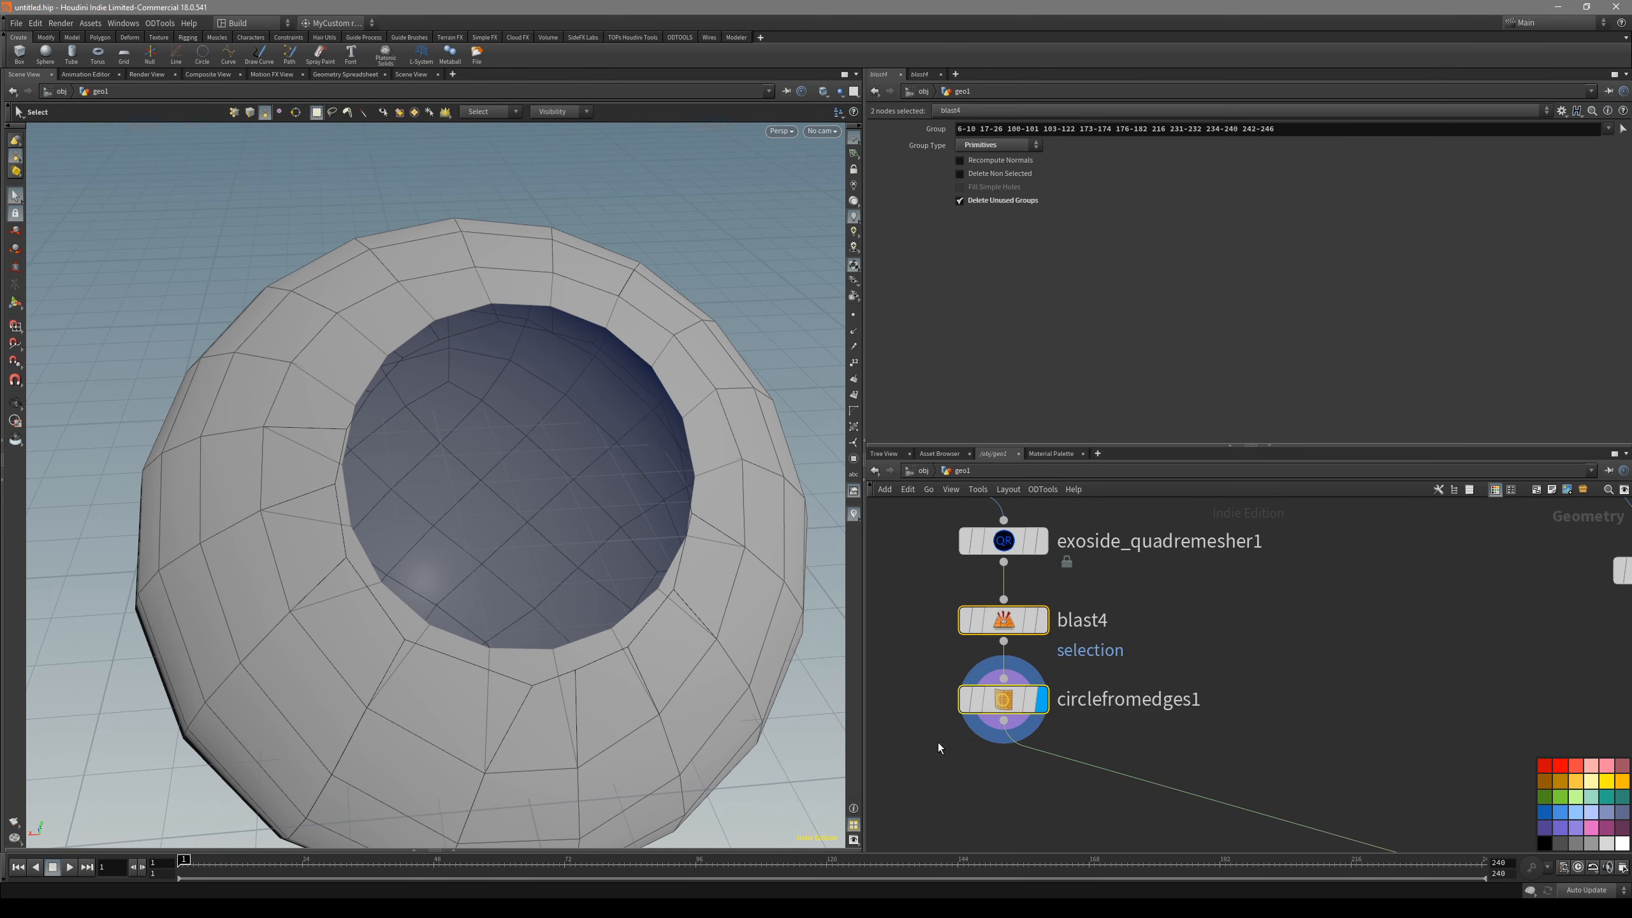
key(Delete)
- Display boolean1's result, and re-enable and display blast3 to remove the reversed faces before remeshing
scroll(948, 749, down, 3)
scroll(1037, 686, up, 3)
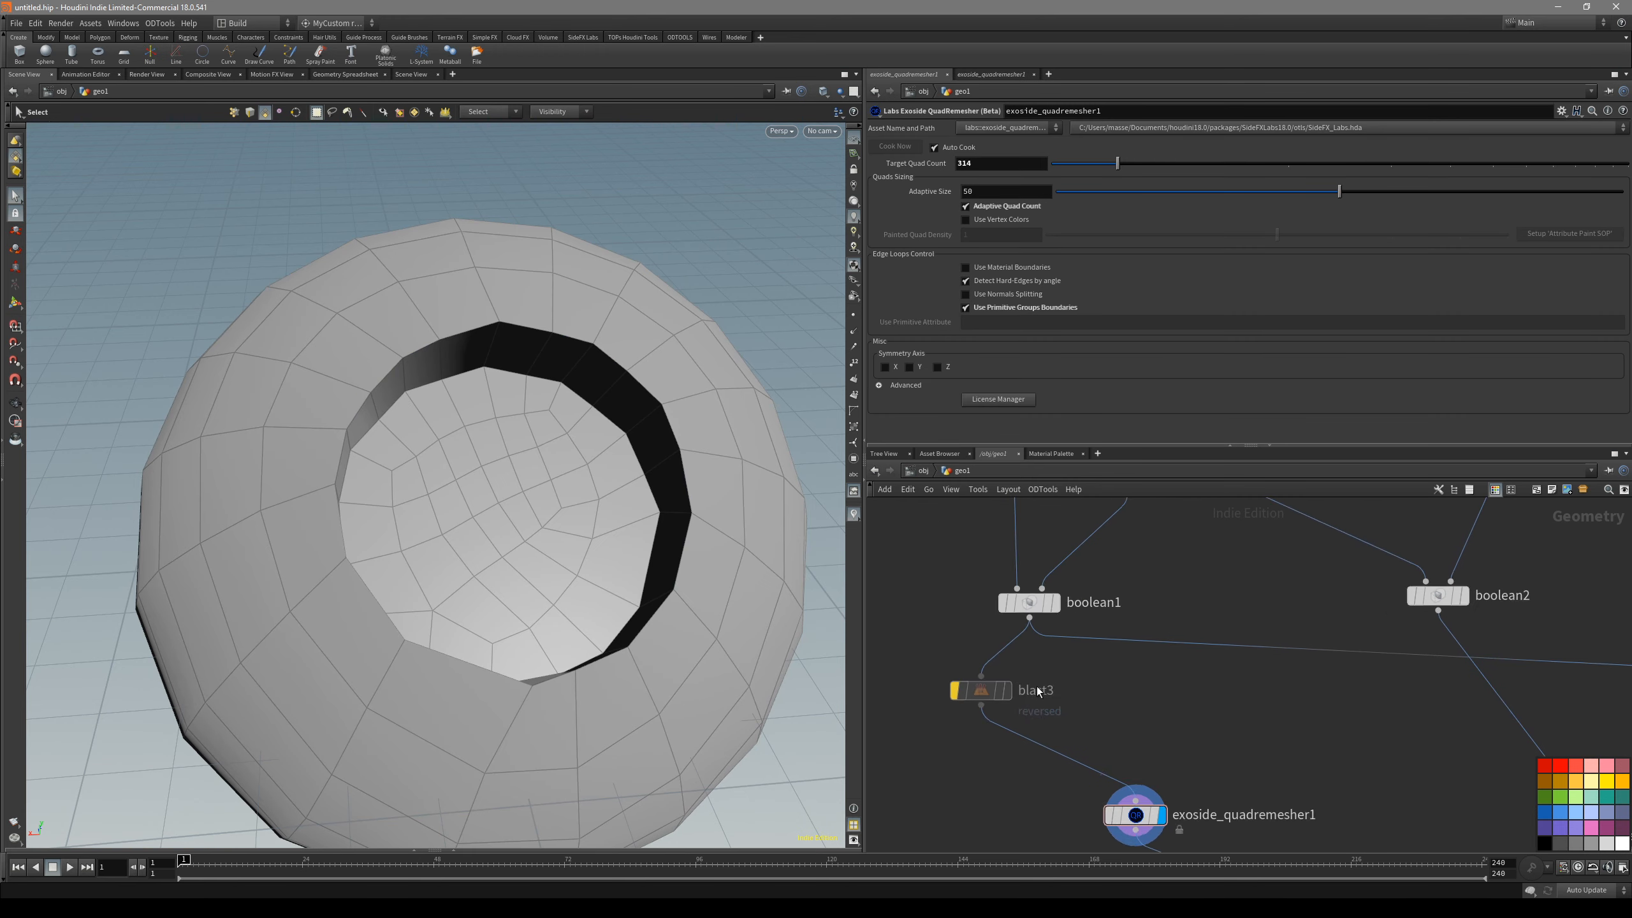
click(1025, 576)
key(r)
click(970, 691)
click(937, 691)
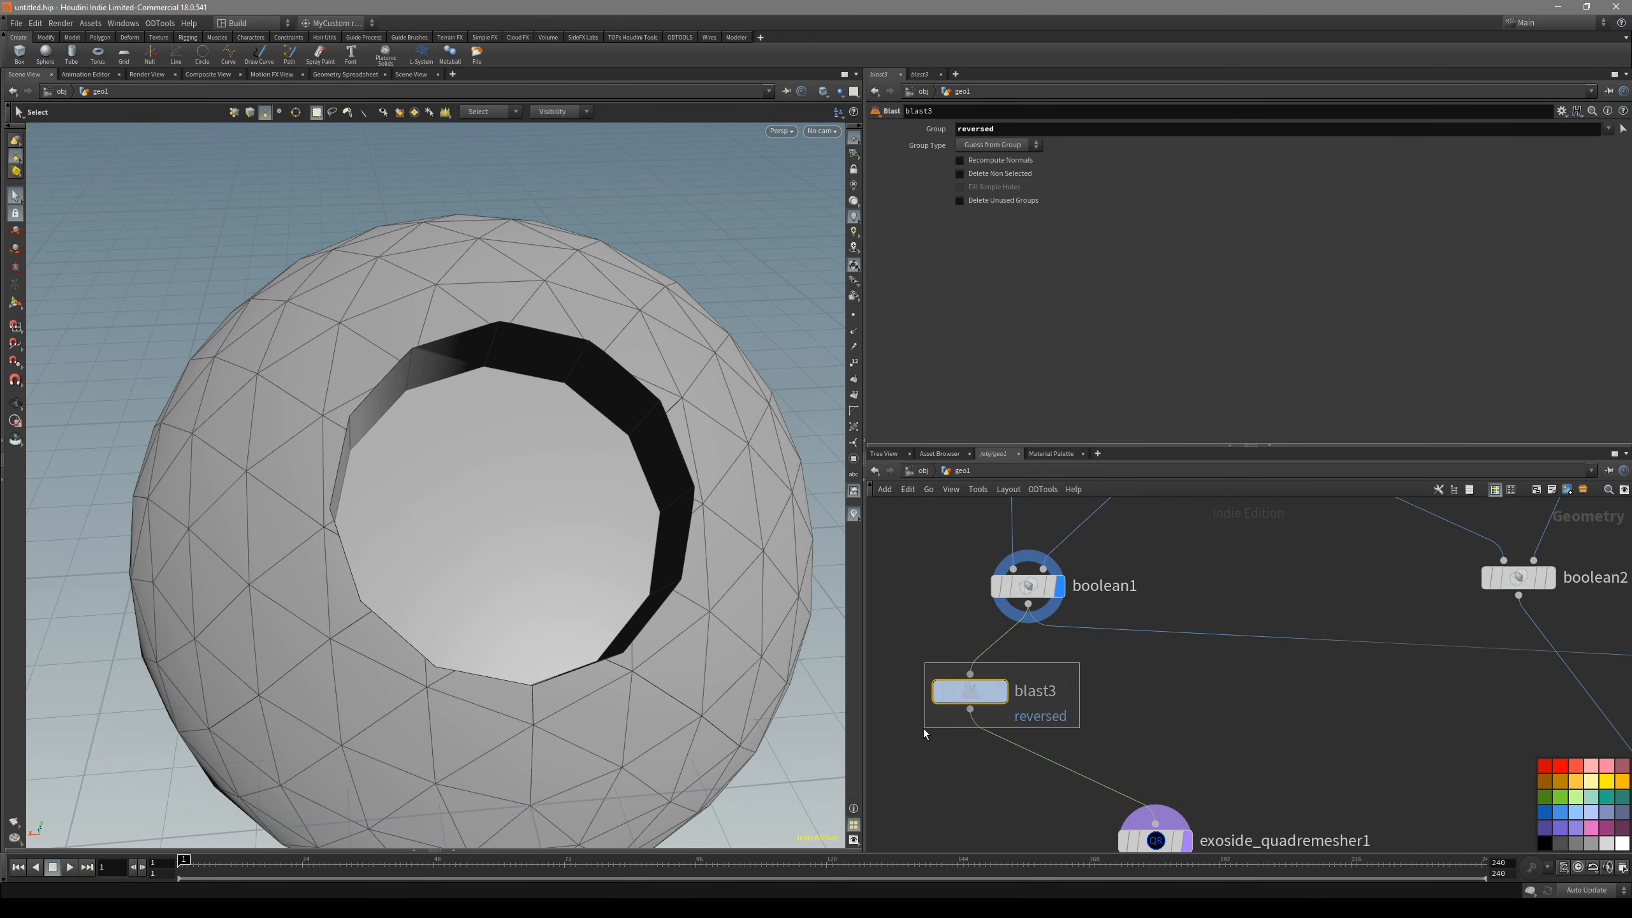
key(r)
middle_drag(1141, 852, 1106, 773)
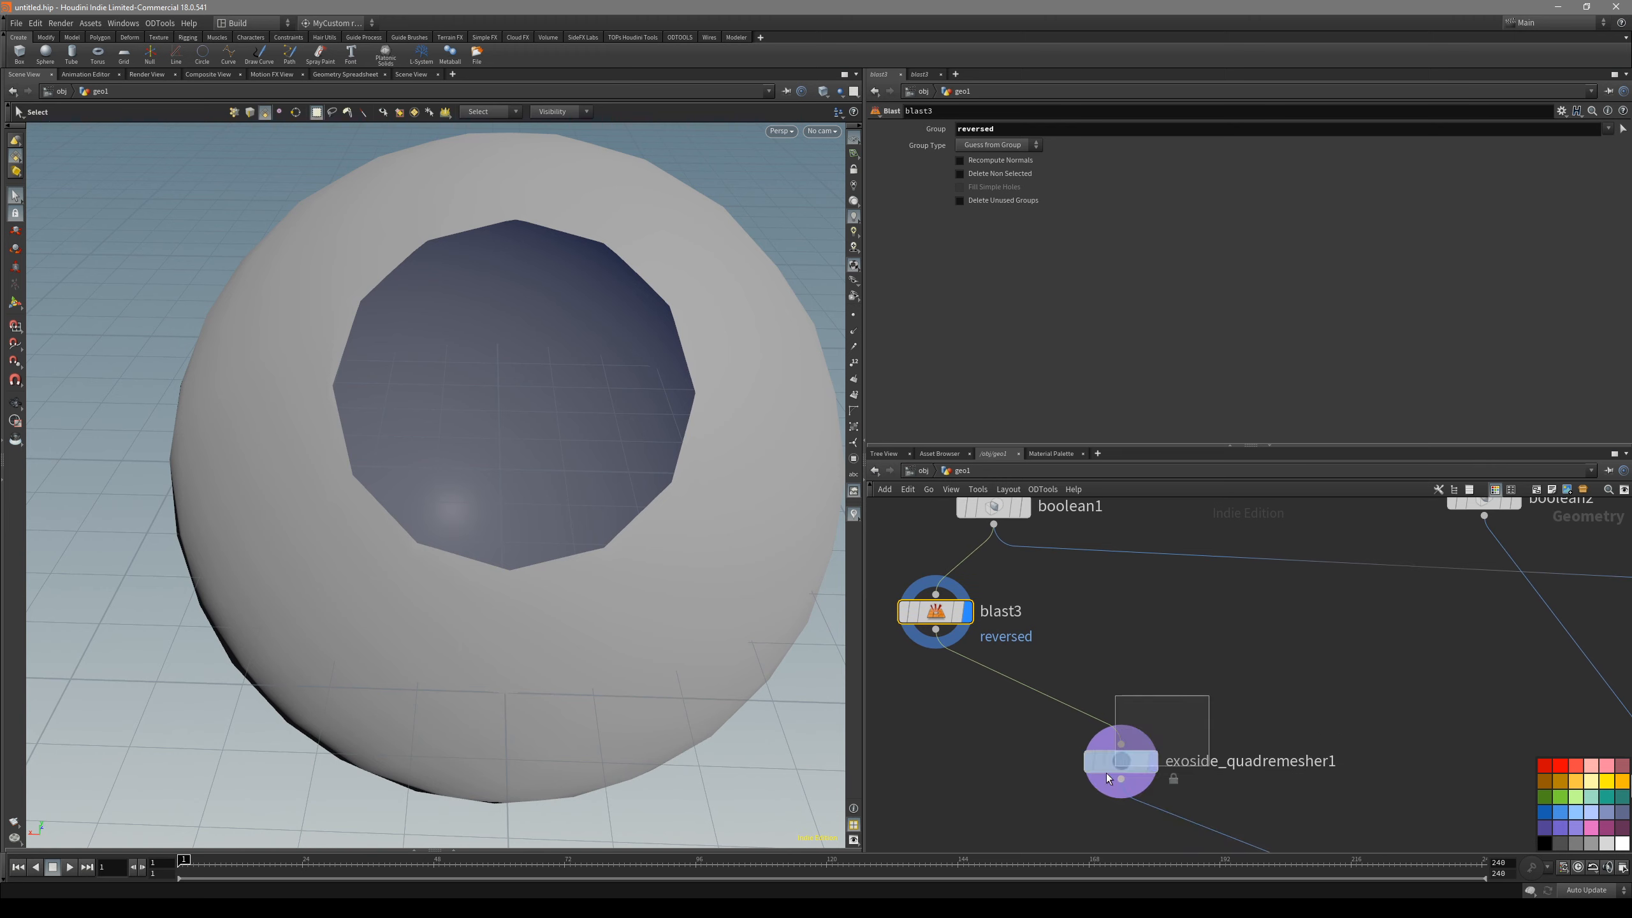
- Display exoside_quadremesher1's remesh of the open sphere and turn off Use Primitive Groups Boundaries
click(1094, 783)
key(r)
key(shift+w)
mouse_move(684, 533)
mouse_down()
mouse_move(691, 590)
mouse_move(701, 569)
mouse_up()
key(s)
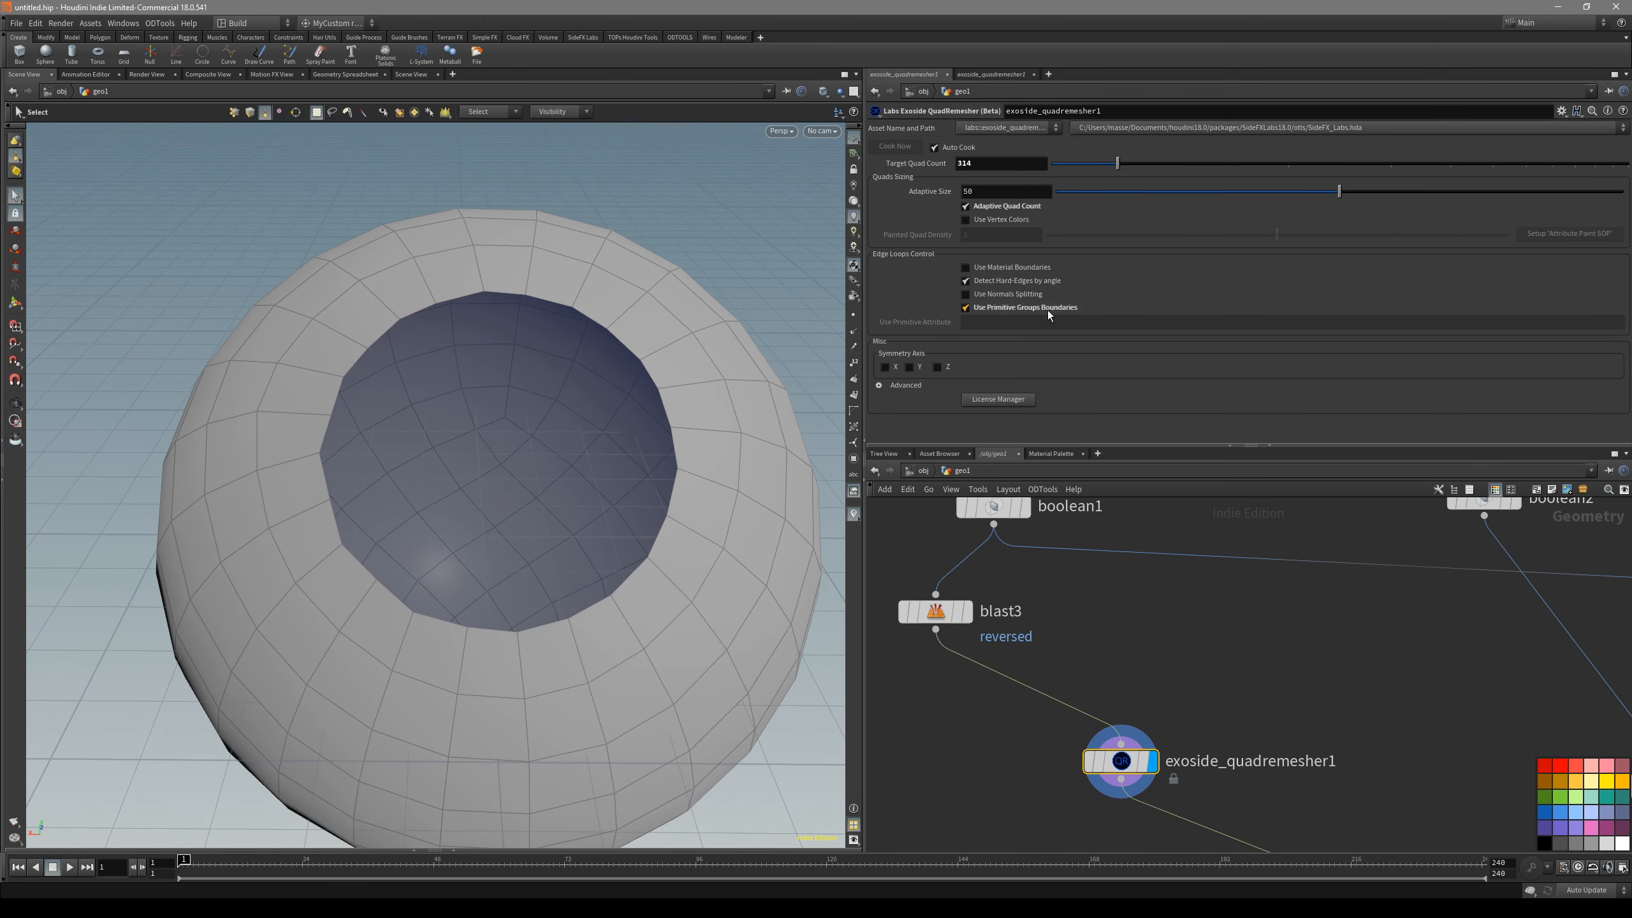
key(Escape)
key(shift+w)
mouse_move(696, 545)
mouse_down()
mouse_move(710, 507)
mouse_move(637, 536)
mouse_move(638, 519)
mouse_move(627, 546)
mouse_up()
key(shift+w)
key(shift+w)
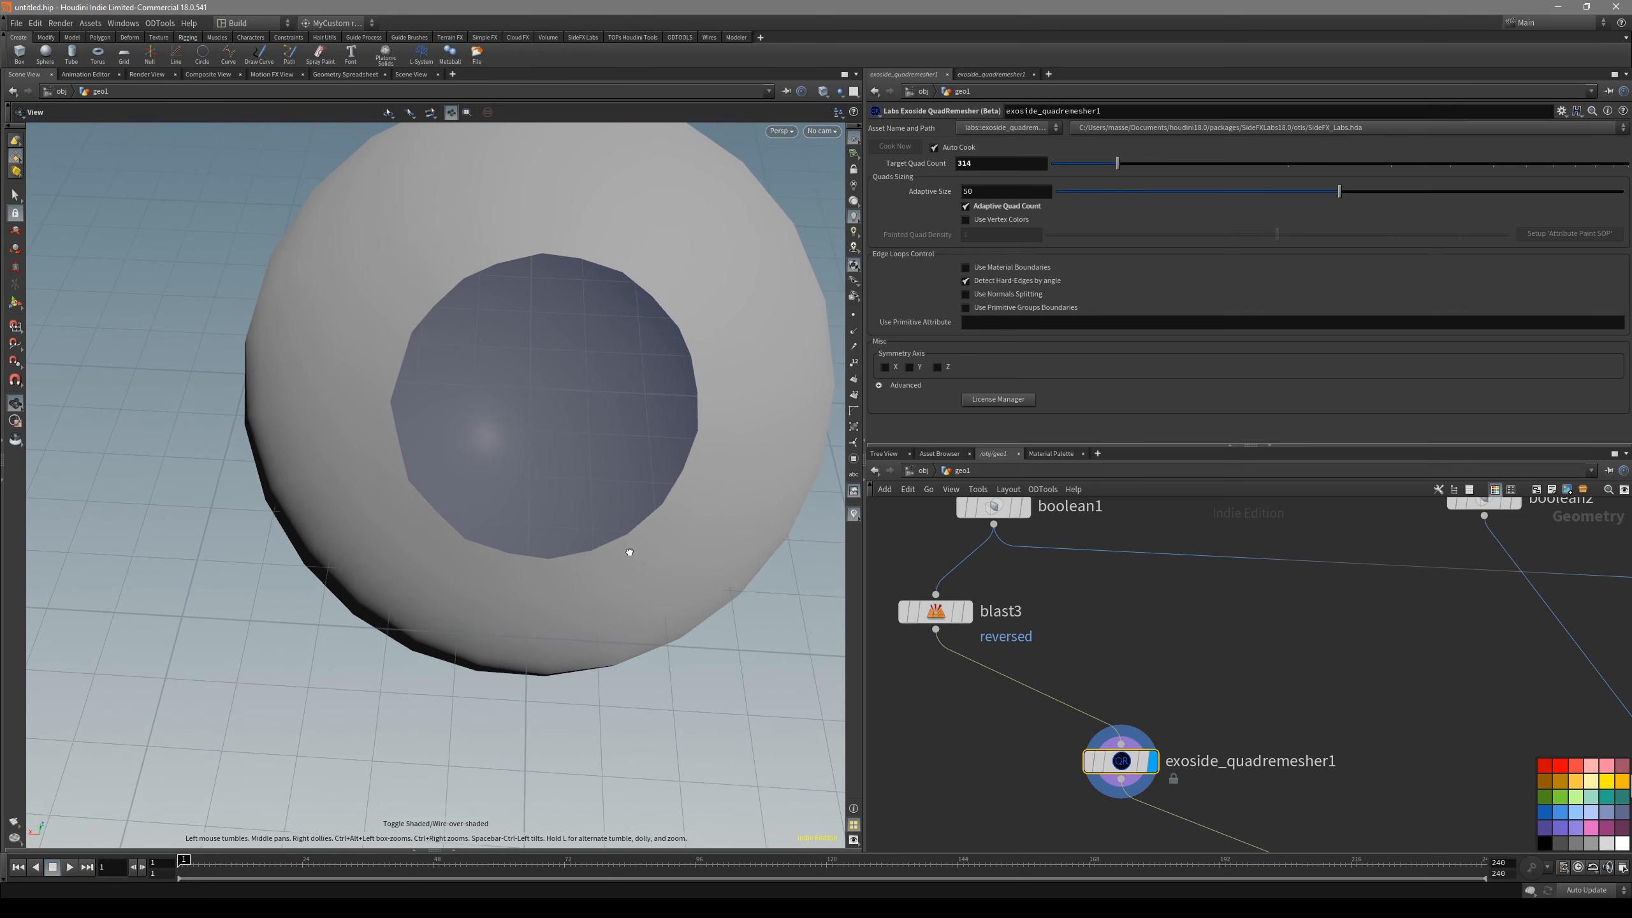
- Select the edge loop around the open hole and apply Circle from Edges to it
key(shift+w)
key(s)
double_click(687, 462)
key(Tab)
text(circle)
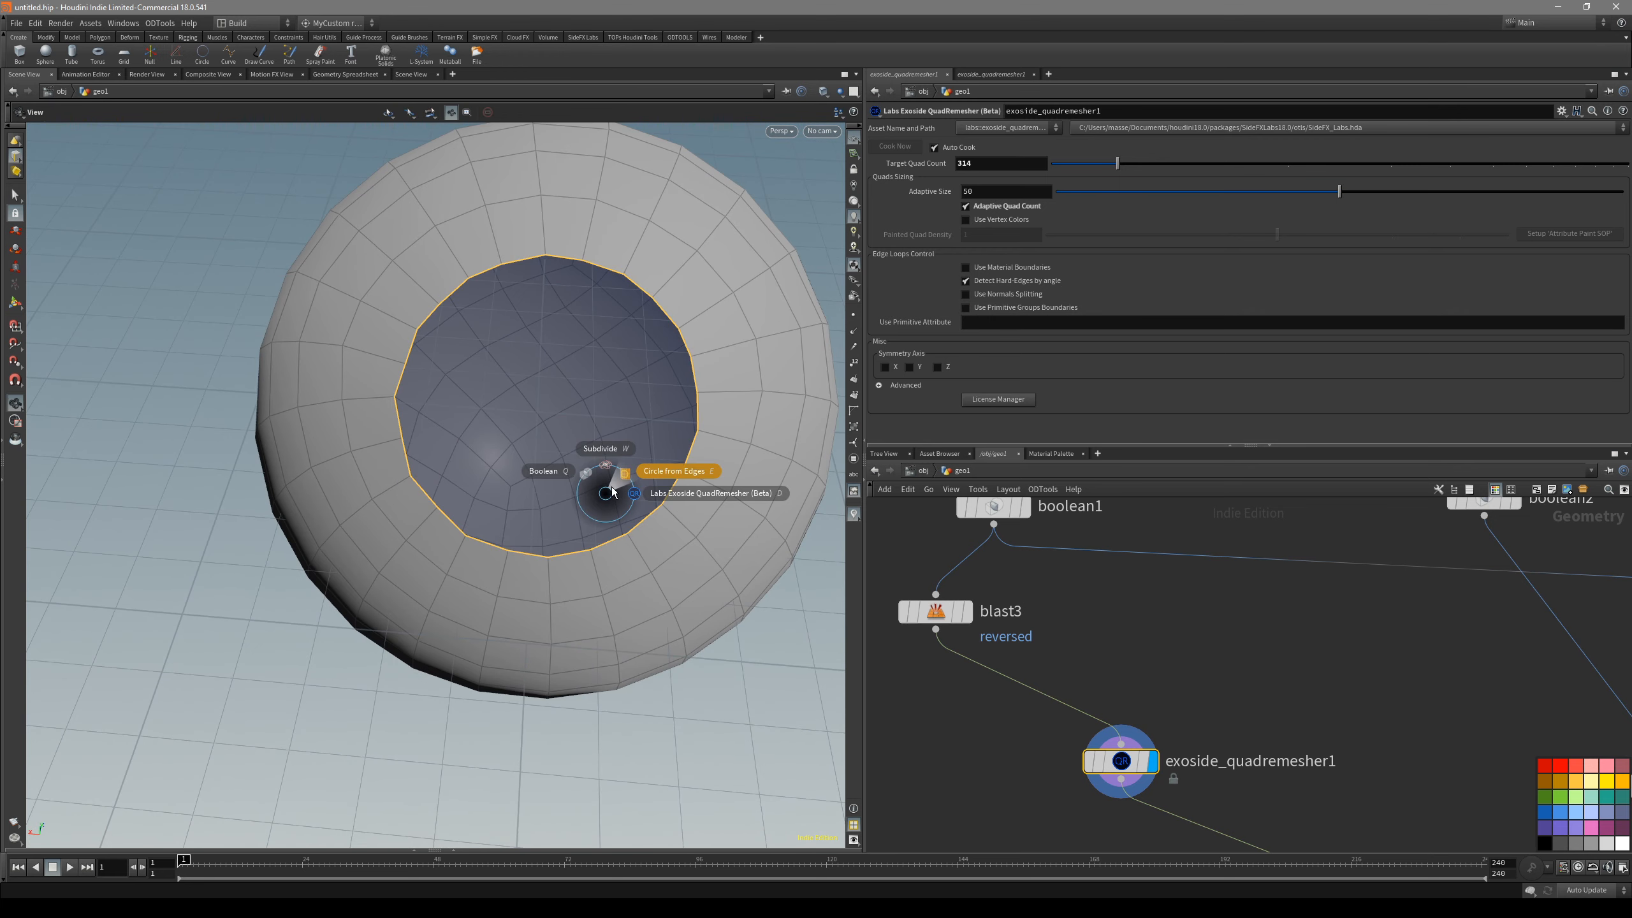
key(Return)
key(s)
key(Escape)
drag(643, 495, 655, 542)
- Extrude the hole's boundary edges with PolyExtrude, enabling Transform Extruded Front with a local Z translation of about -0.25
key(c)
key(s)
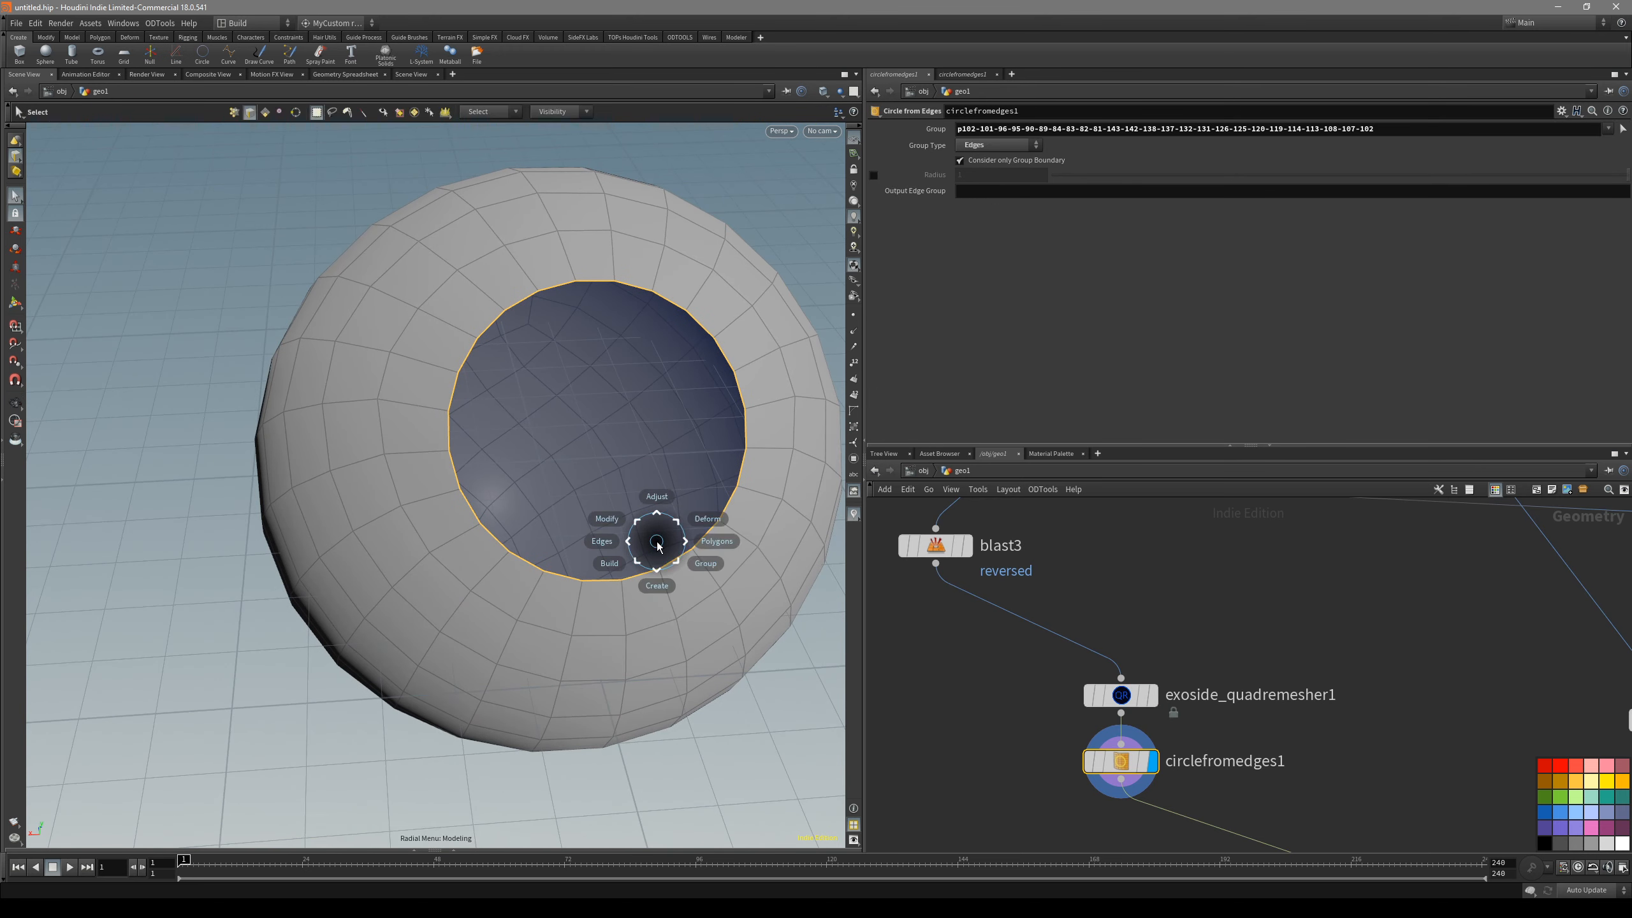
key(c)
click(770, 543)
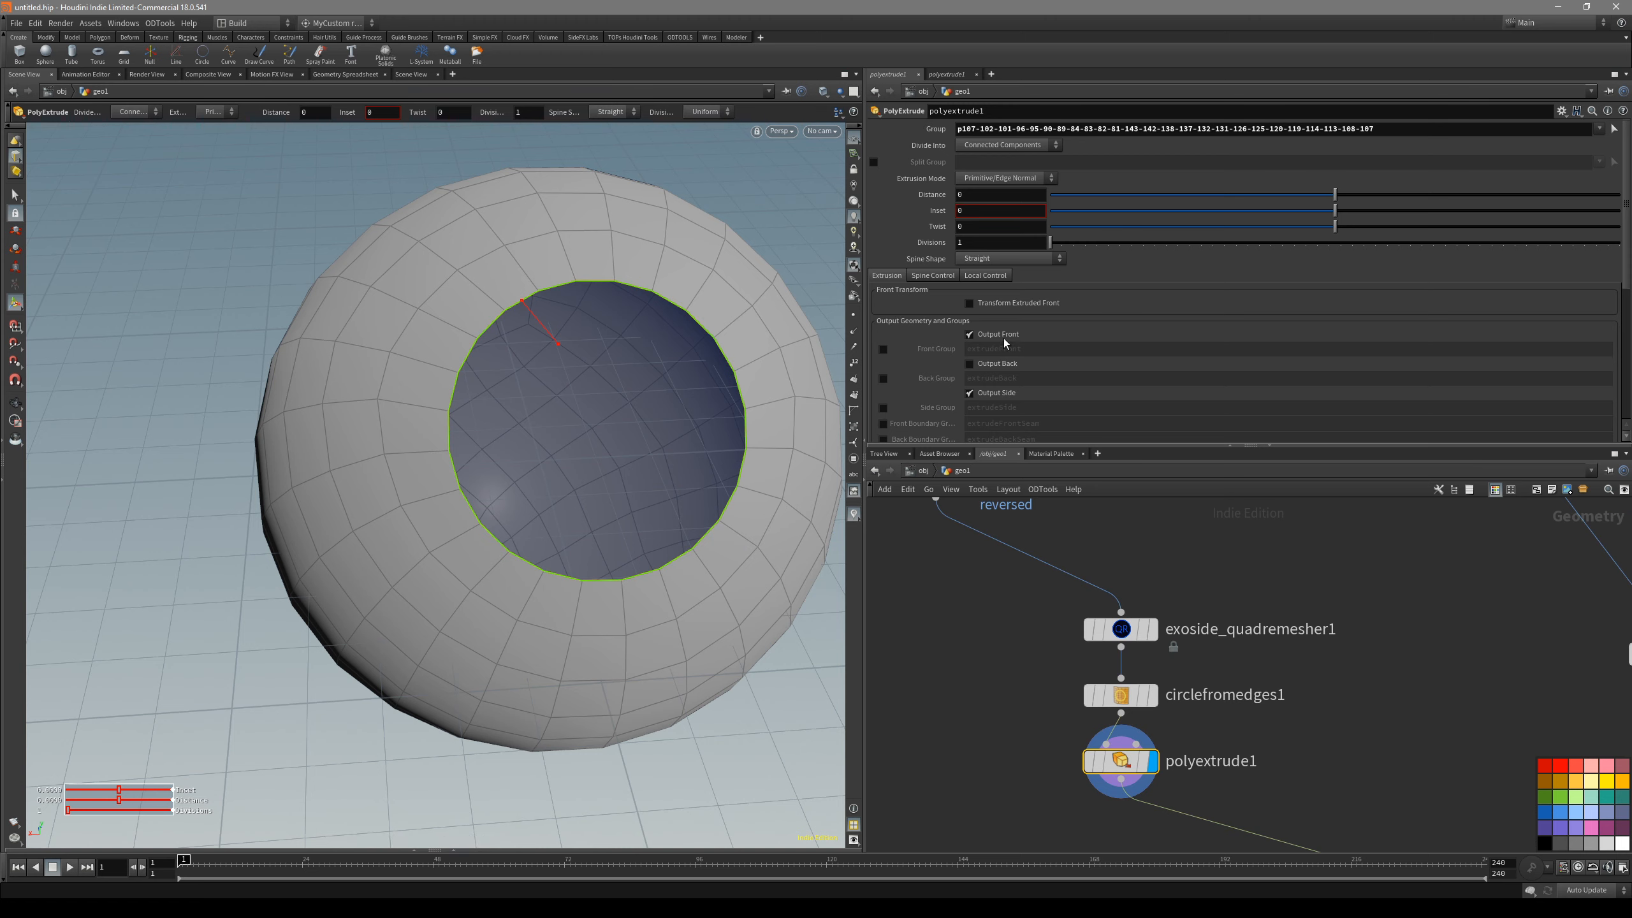
click(969, 302)
drag(695, 426, 718, 460)
drag(727, 385, 679, 418)
alt+drag(680, 418, 617, 443)
- Bevel the hole's outer rim edge loop with PolyBevel, using a round shape, distance about 0.097 and 3 divisions
key(s)
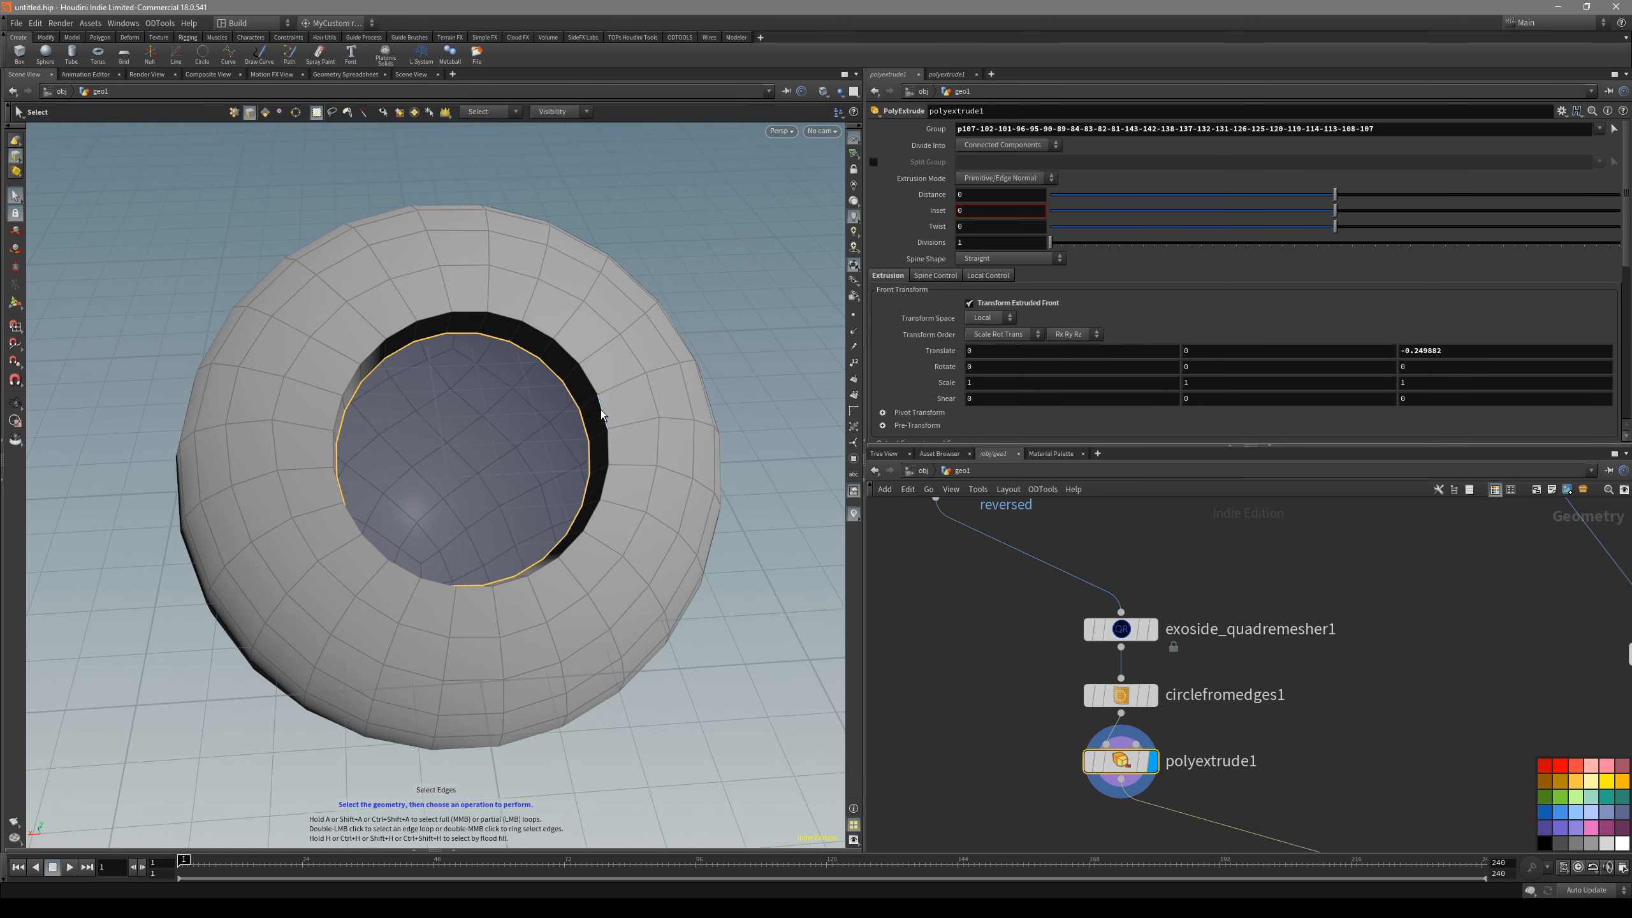
key(Escape)
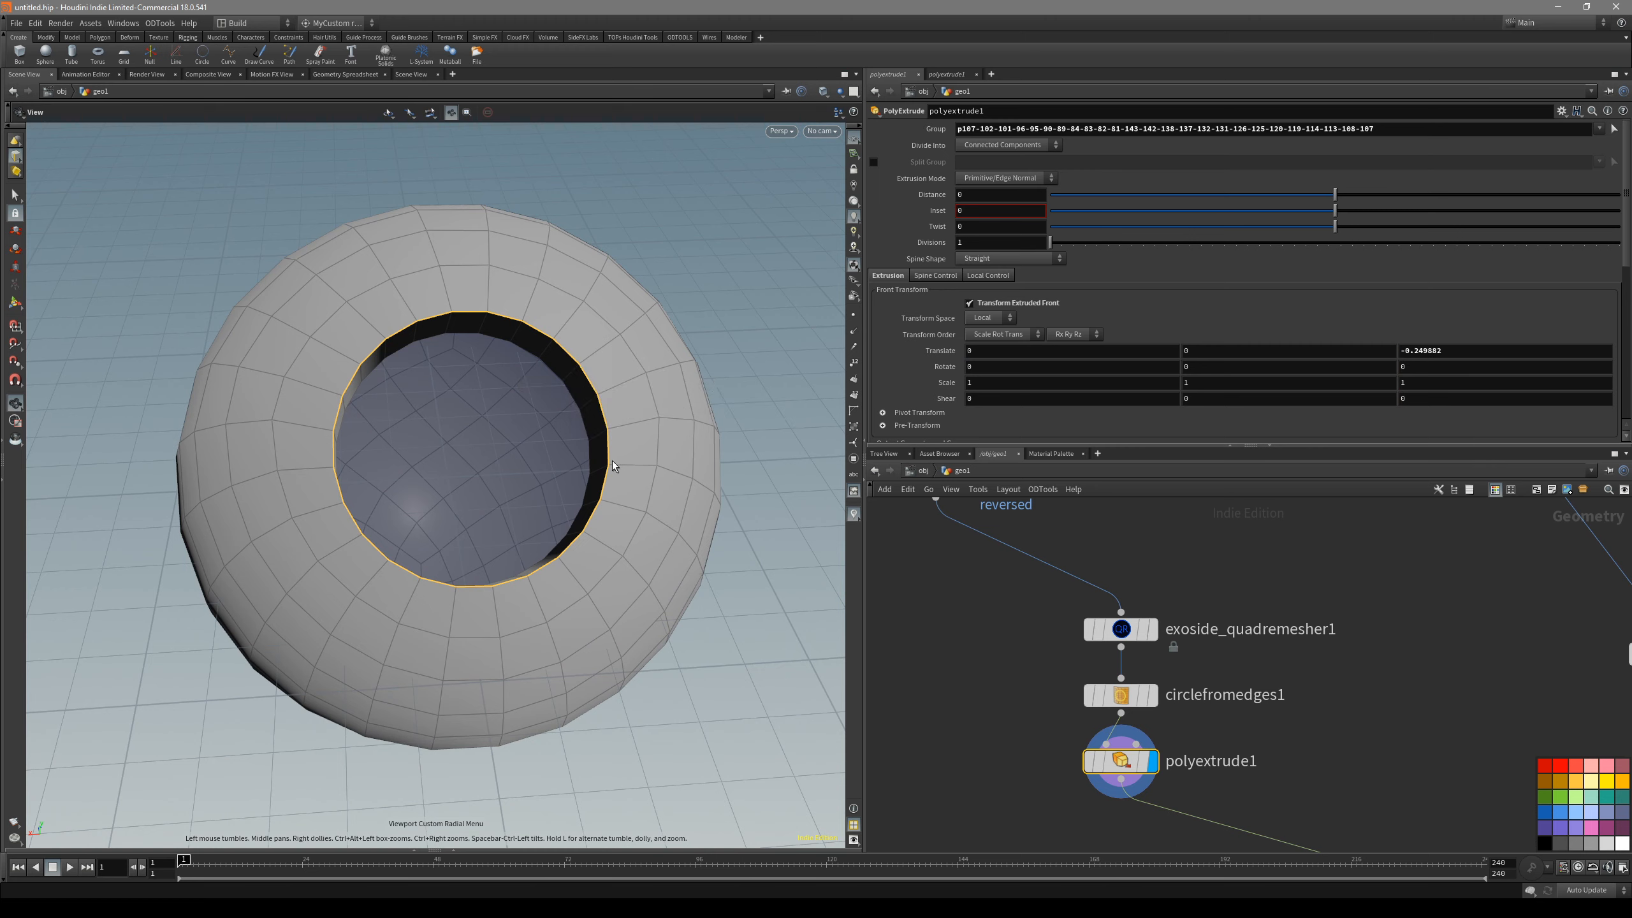
key(s)
key(c)
click(668, 422)
drag(617, 445, 681, 472)
key(s)
click(640, 447)
key(shift+w)
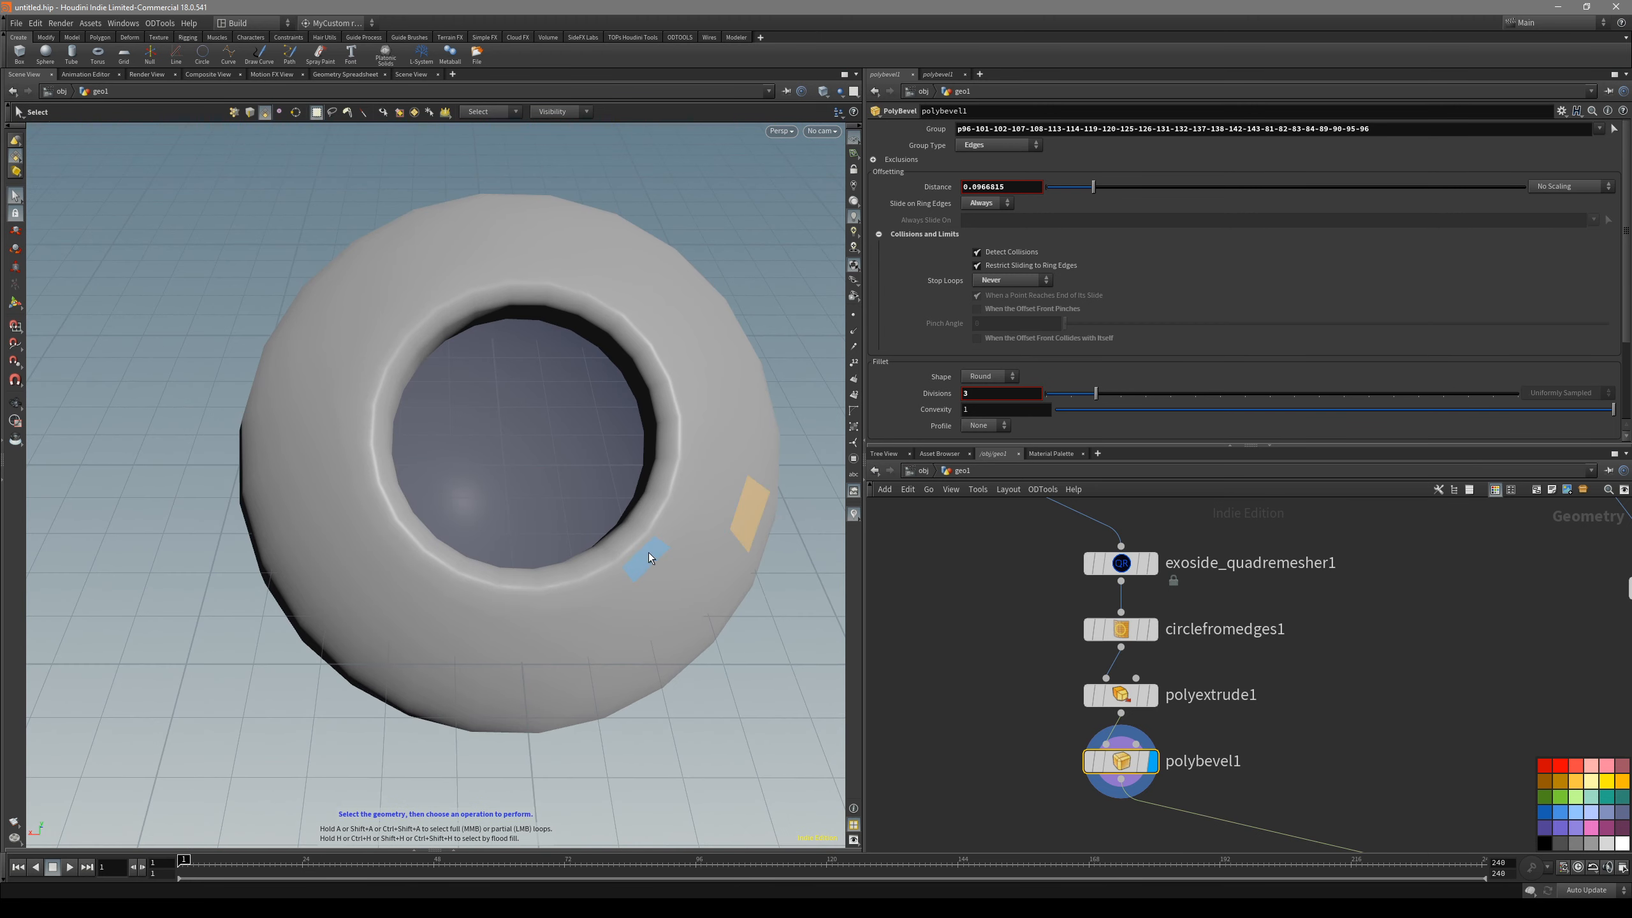
- Apply Subdivide to the whole bevelled mesh at depth 1 and view the smoothed hole up close
double_click(647, 552)
key(c)
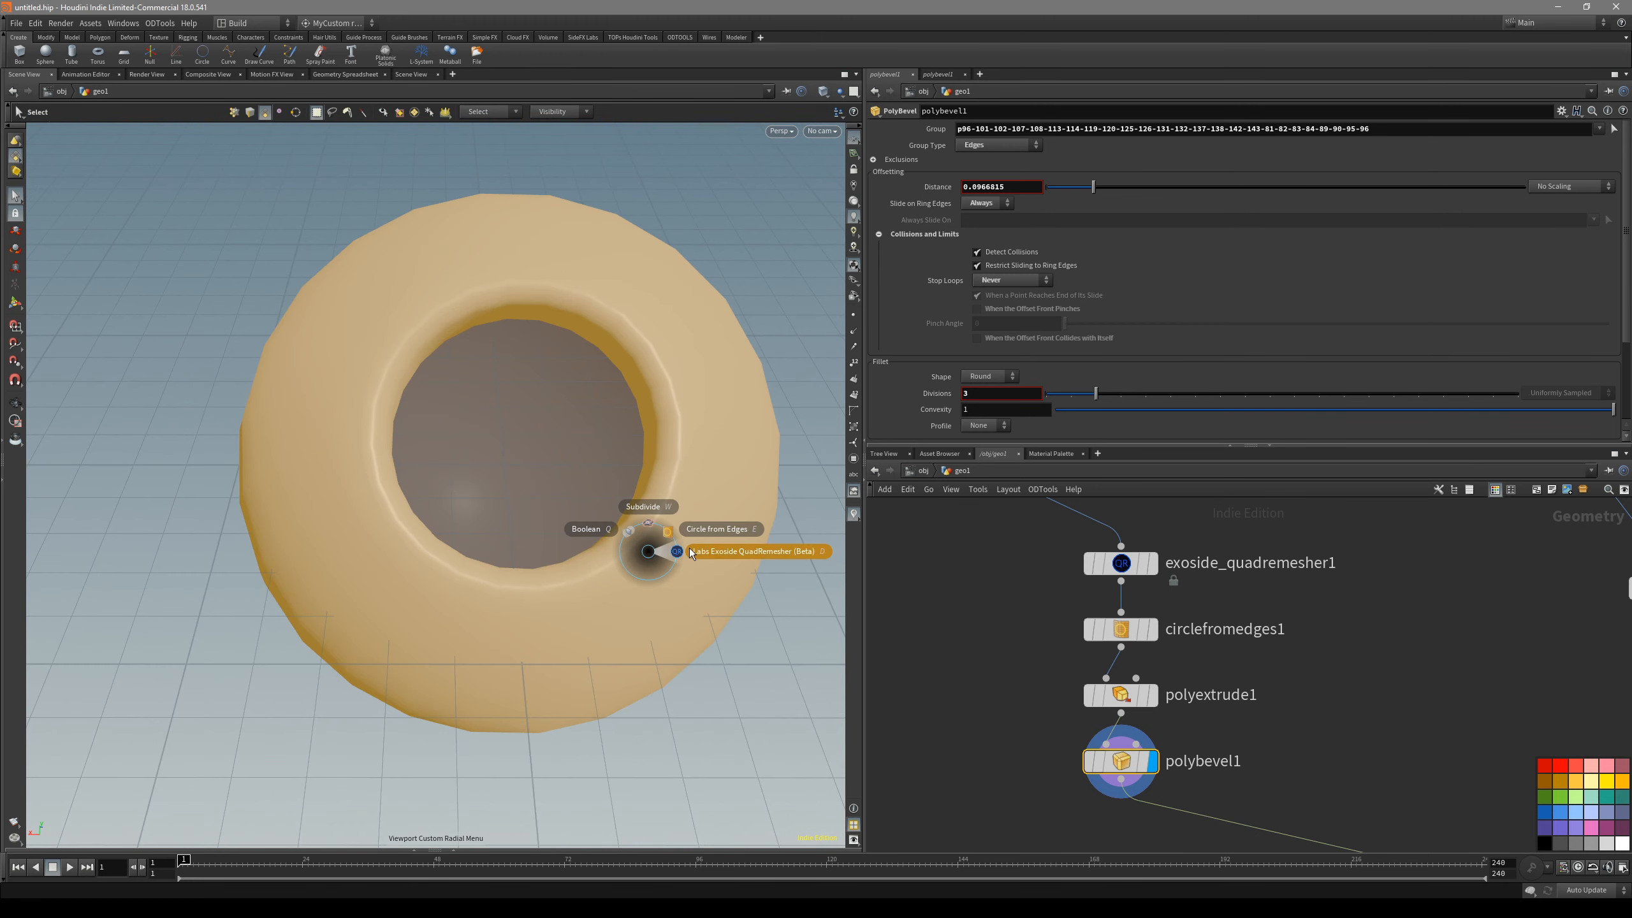
key(w)
drag(565, 511, 641, 307)
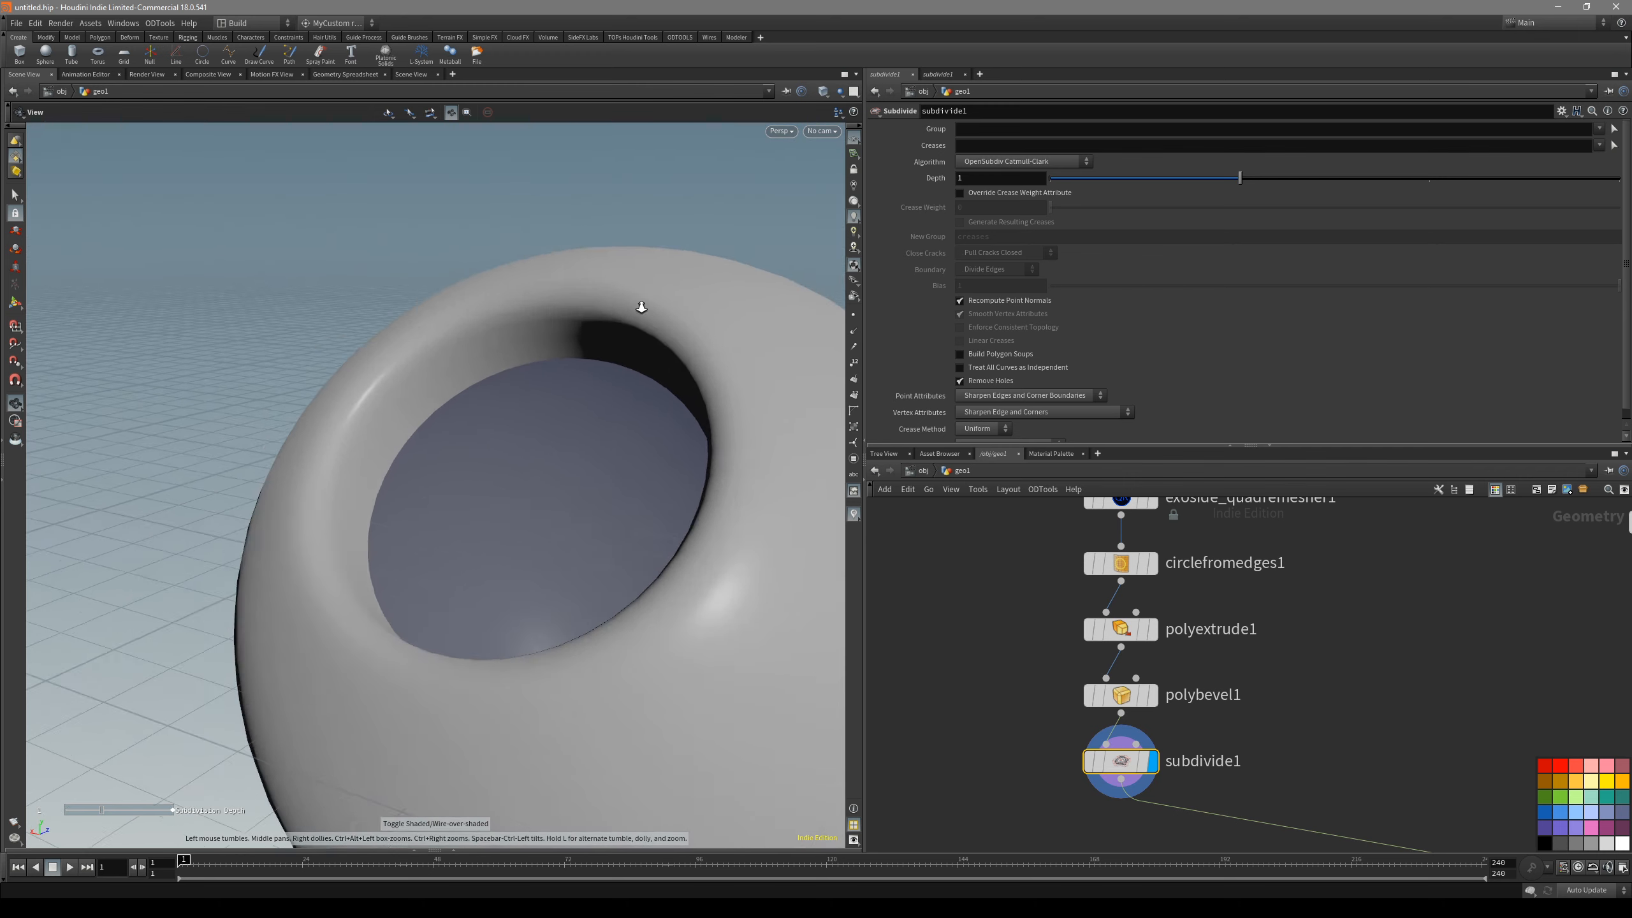
alt+right_drag(641, 308, 674, 302)
- Set polybevel1's distance to 0.047 and inspect the subdivided rim with and without wireframe
click(1140, 694)
drag(1093, 188, 1069, 189)
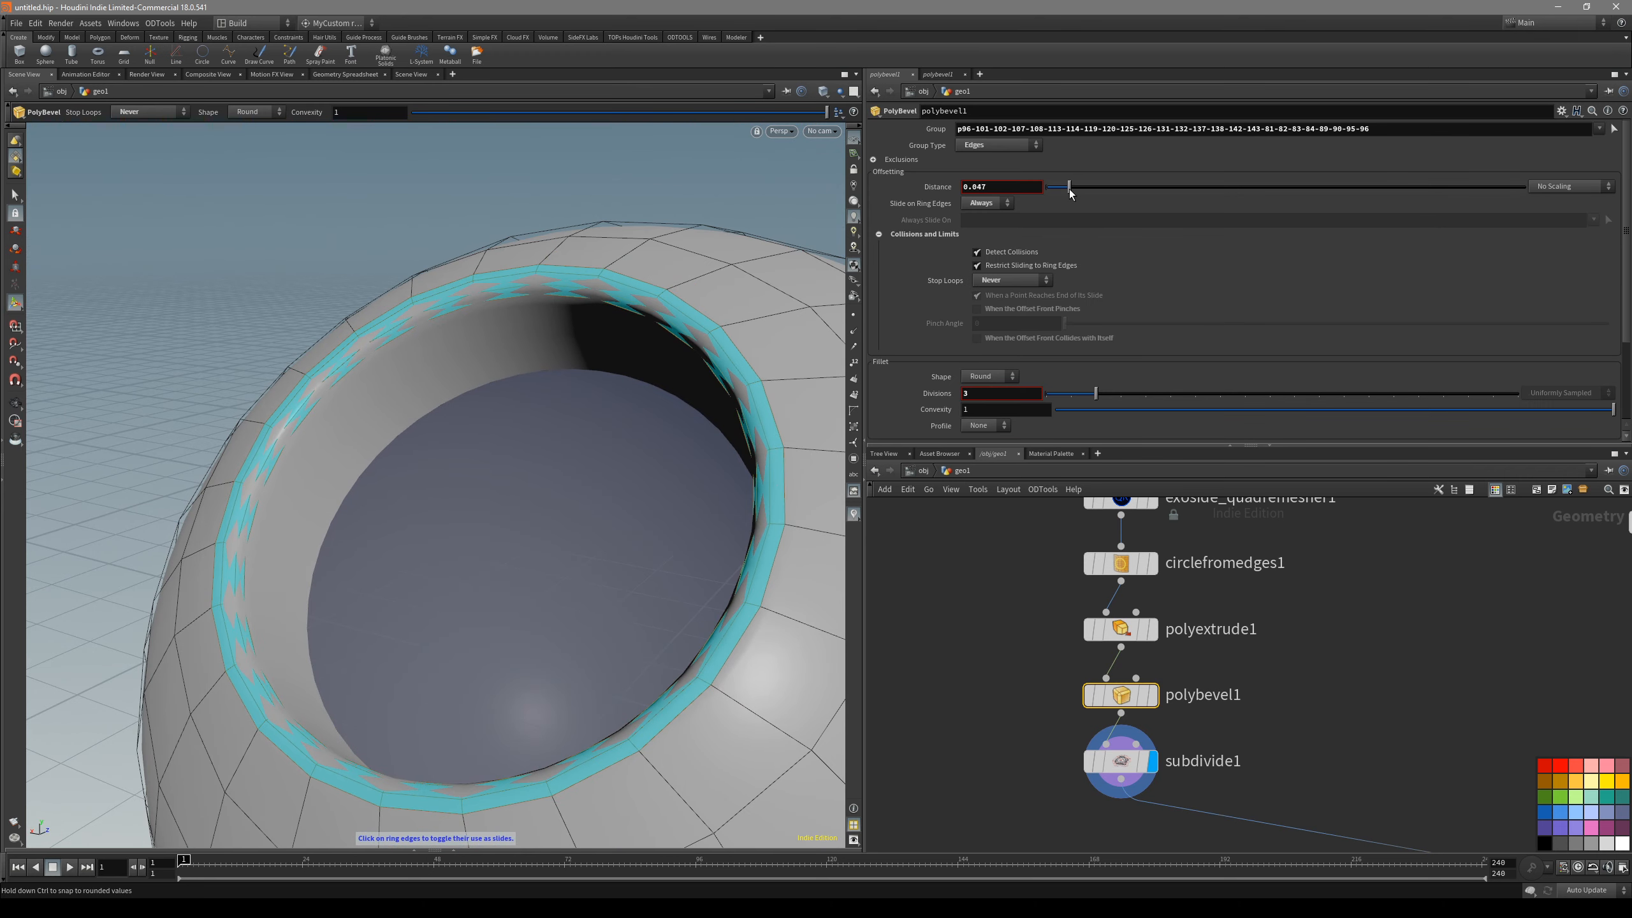
click(1129, 762)
key(shift+w)
drag(668, 508, 783, 554)
mouse_move(725, 456)
mouse_down()
mouse_move(677, 442)
mouse_move(593, 461)
mouse_move(562, 508)
mouse_up()
key(shift+w)
key(shift+w)
alt+drag(718, 736, 761, 688)
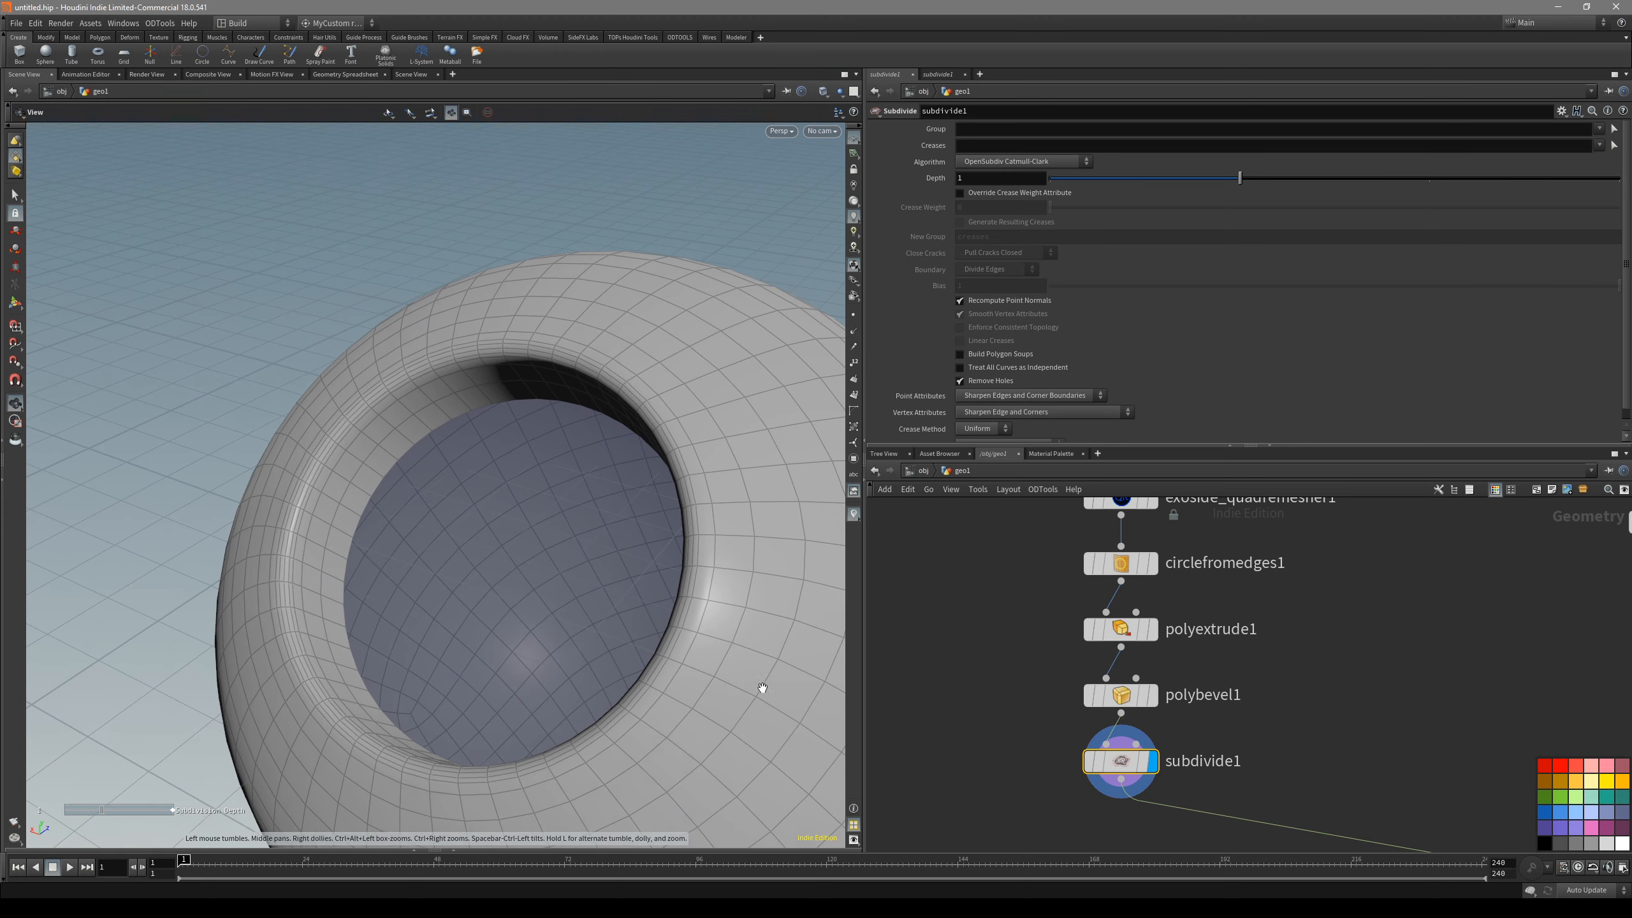
- Display polybevel1 and examine the bevelled hole before subdivision
scroll(1131, 750, up, 1)
click(1162, 685)
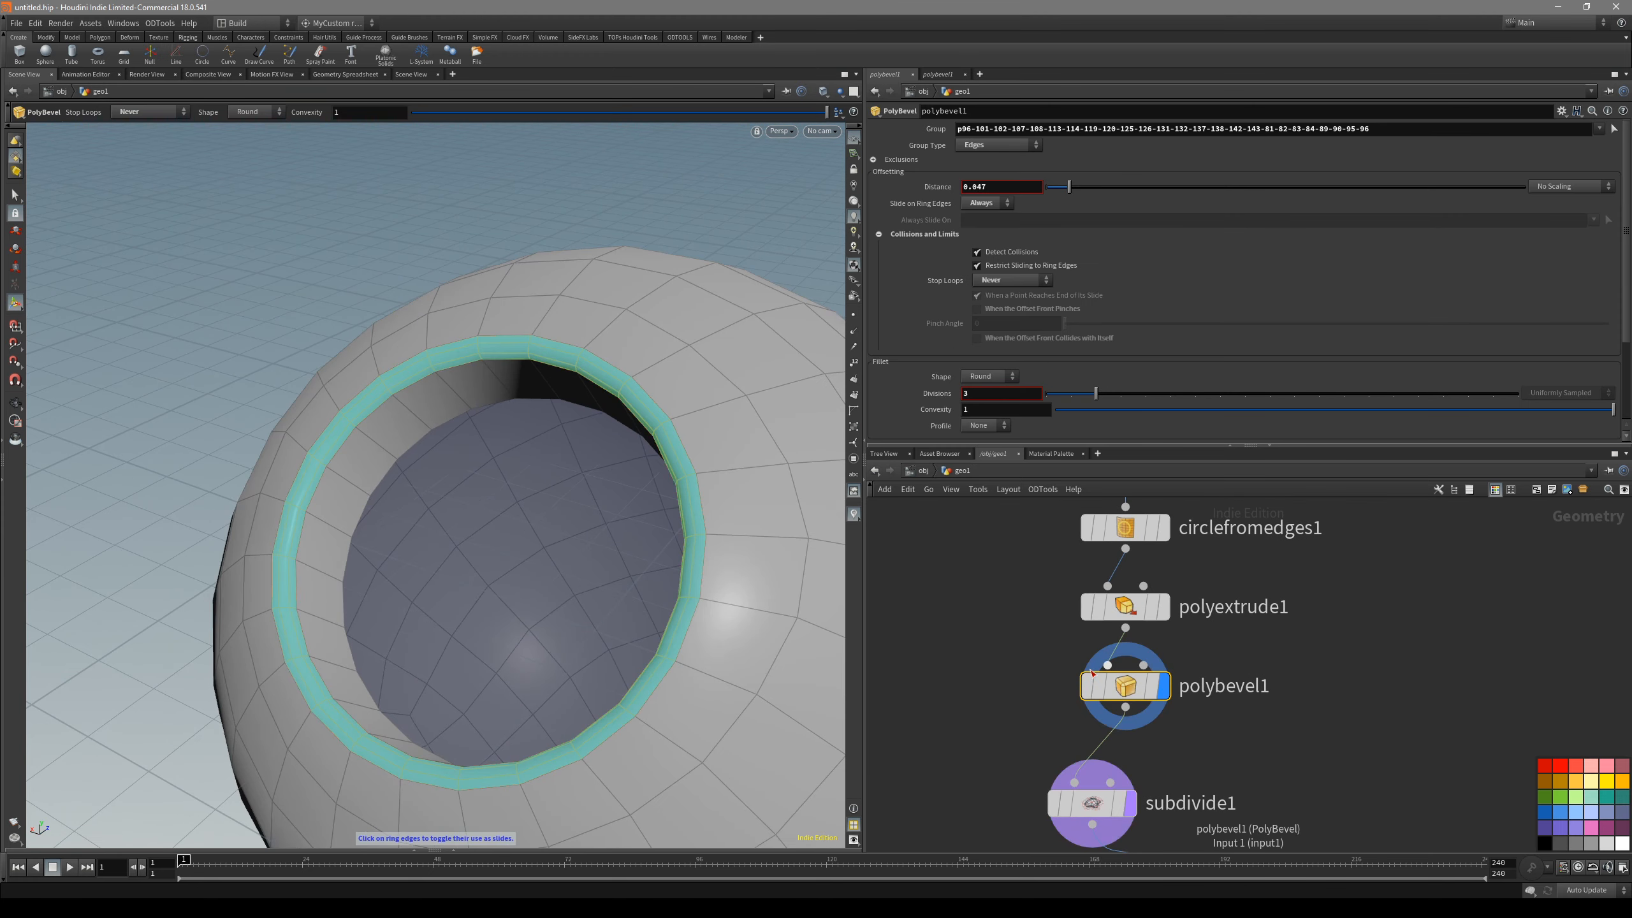
drag(670, 587, 751, 685)
scroll(646, 631, up, 3)
drag(646, 631, 718, 660)
key(s)
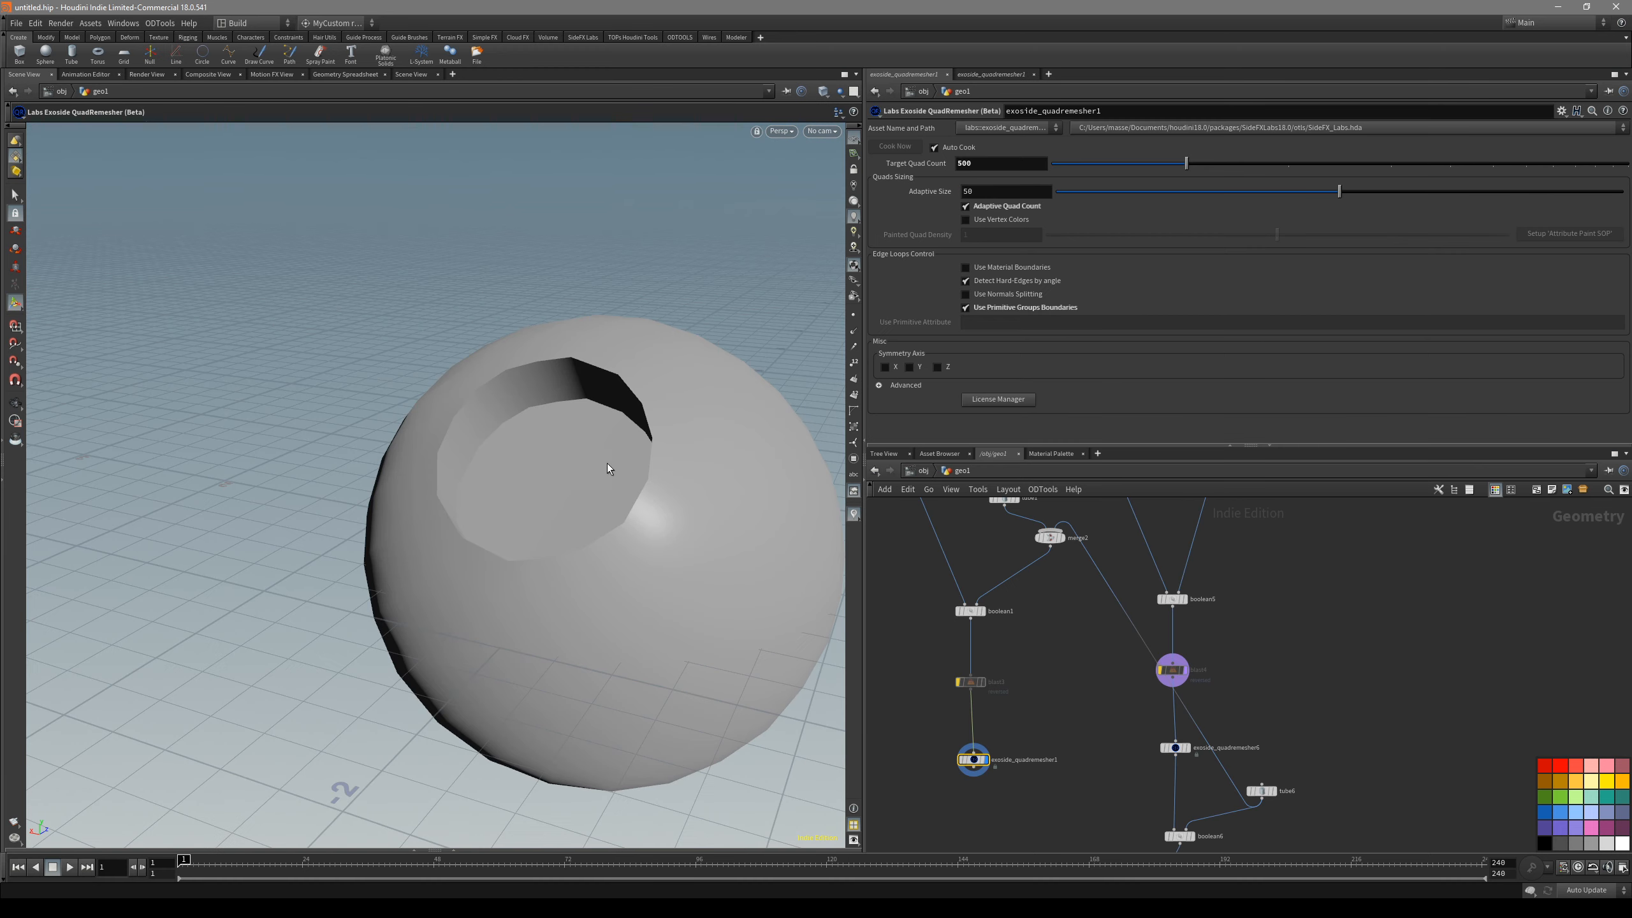
- Review boolean1's subtract settings in the two-cutter setup, and examine exoside_quadremesher1's mesh in wireframe
scroll(1047, 711, down, 2)
middle_drag(1046, 709, 1047, 648)
scroll(1038, 594, up, 3)
click(963, 570)
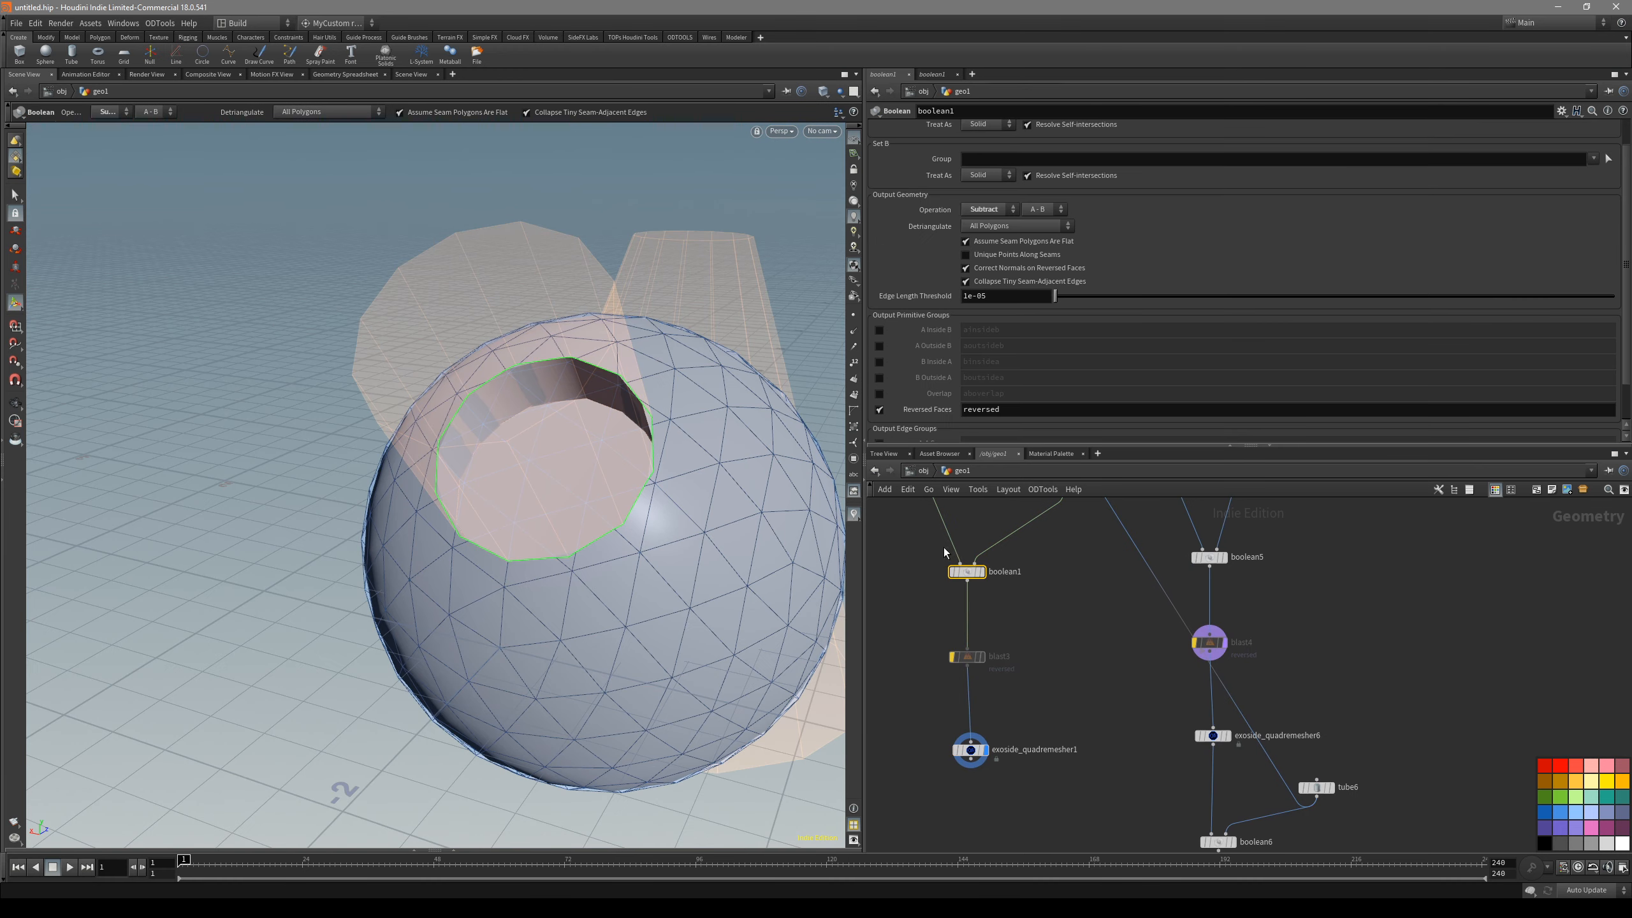
key(r)
click(967, 752)
key(Escape)
key(shift+w)
mouse_move(633, 543)
mouse_down()
mouse_move(703, 574)
mouse_move(478, 492)
mouse_move(481, 437)
mouse_move(353, 401)
mouse_move(334, 437)
mouse_up()
- Trace the network up to merge2 and display its merged tubes used as cutters
middle_drag(1022, 620, 1021, 647)
drag(1032, 648, 947, 571)
drag(680, 469, 738, 511)
key(Return)
scroll(1026, 593, up, 2)
middle_drag(1024, 570, 1082, 634)
middle_drag(1152, 577, 1159, 637)
drag(1162, 633, 1117, 563)
key(r)
- Display boolean1 and examine the sphere cut by the merged tubes
drag(932, 648, 994, 722)
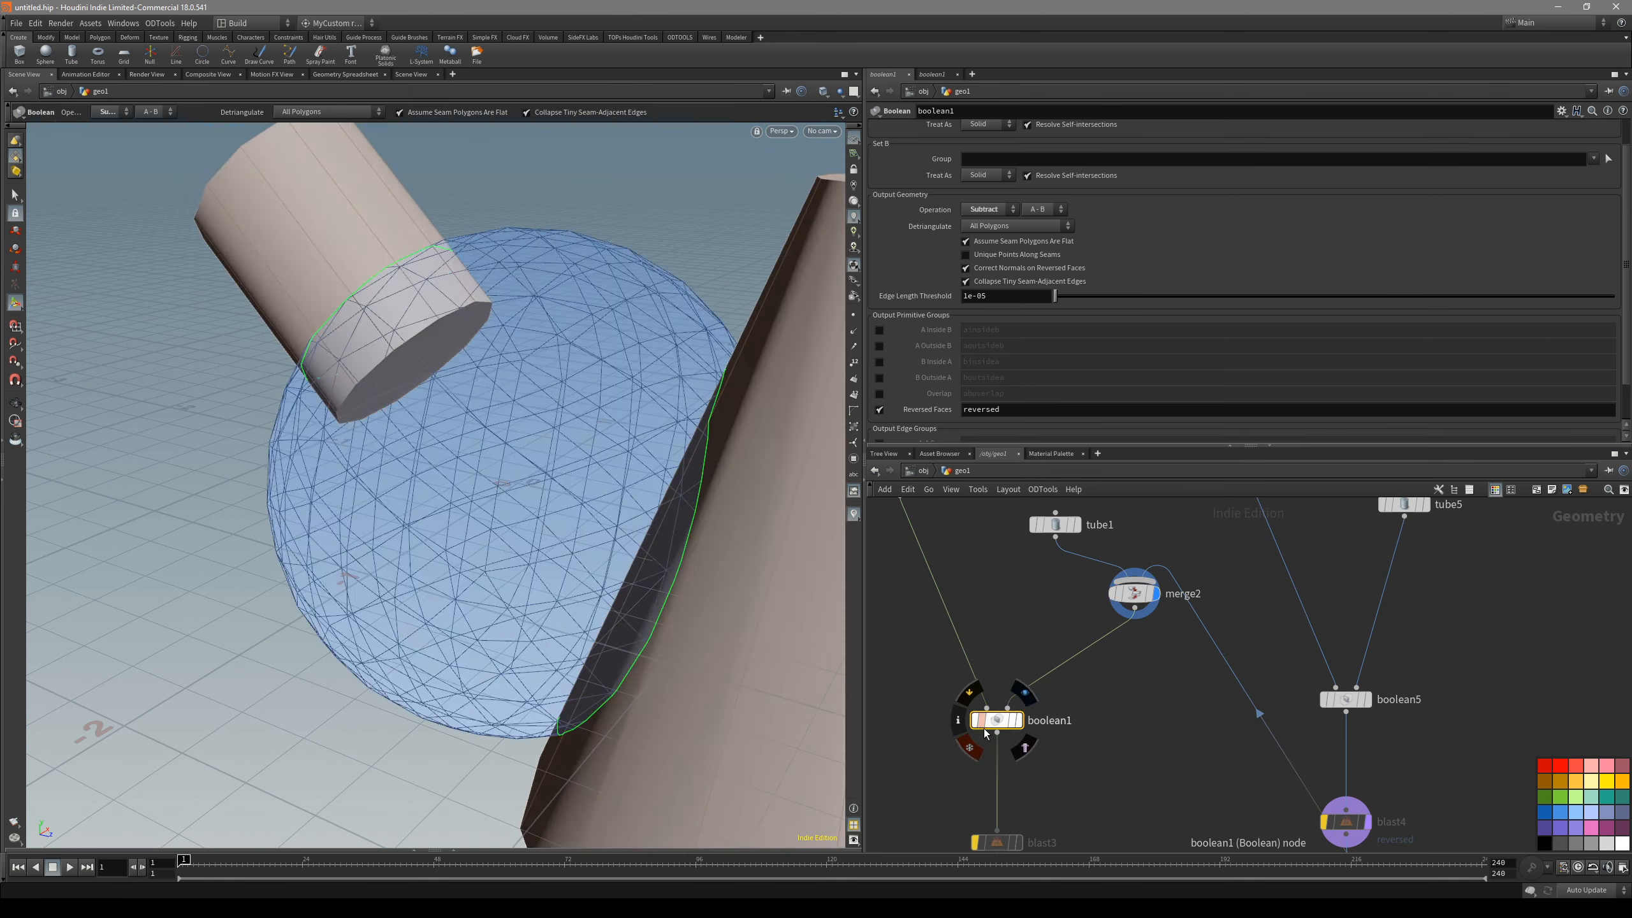
key(r)
key(Escape)
drag(692, 571, 565, 517)
key(Return)
- Display exoside_quadremesher1's 500-quad result and examine the shallow cut and the round hole, with and without wireframe
middle_drag(1066, 785, 1059, 628)
drag(1084, 773, 993, 826)
key(r)
alt+drag(610, 546, 587, 509)
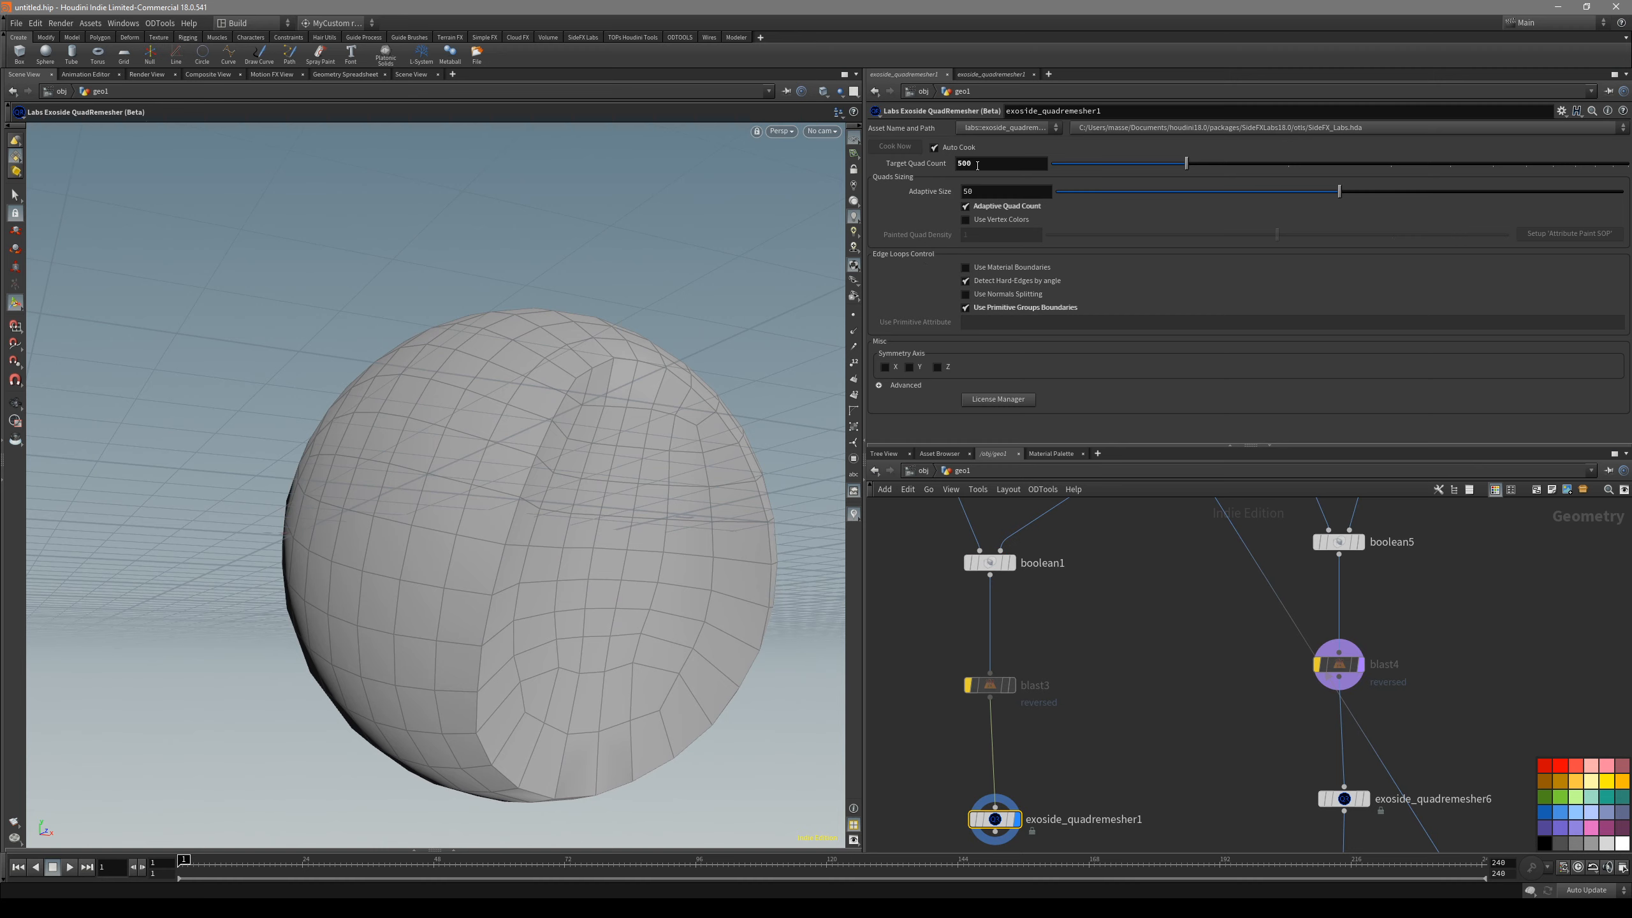
key(Escape)
mouse_move(743, 444)
mouse_down()
mouse_move(600, 485)
mouse_move(582, 462)
mouse_move(437, 501)
mouse_move(528, 500)
mouse_move(430, 445)
mouse_move(514, 401)
mouse_move(546, 359)
mouse_up()
key(shift+w)
right_drag(546, 359, 507, 571)
alt+drag(406, 624, 384, 434)
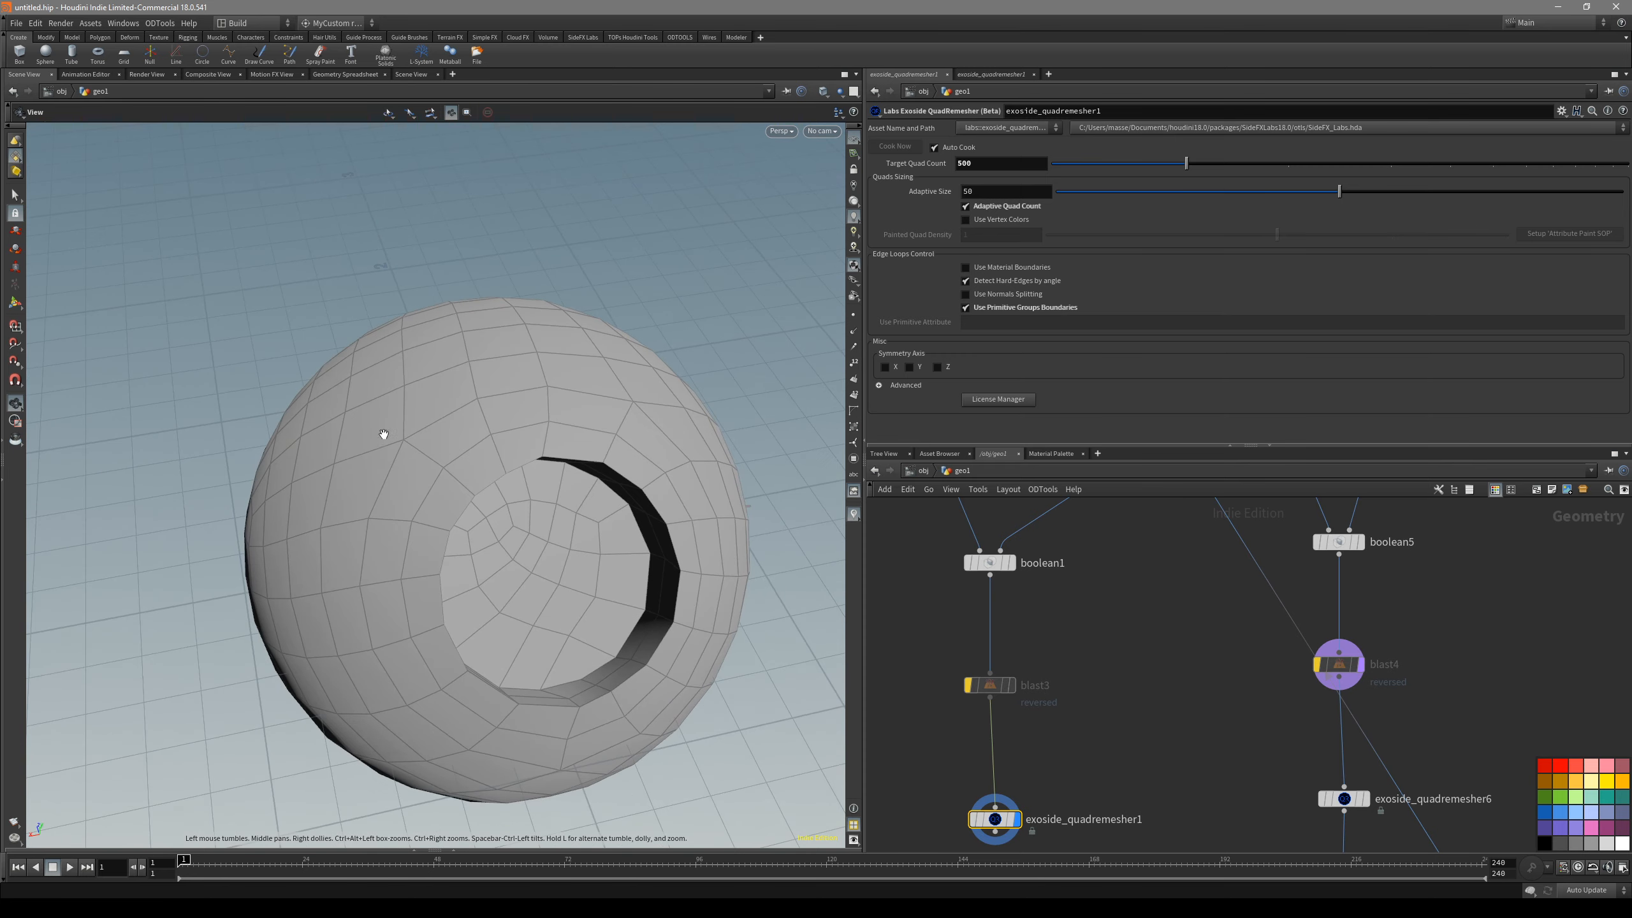
alt+drag(581, 408, 592, 494)
key(shift+w)
key(shift+w)
- Select boolean1 again to compare the cutter overlap with the remeshed sphere
scroll(1036, 607, up, 2)
click(956, 545)
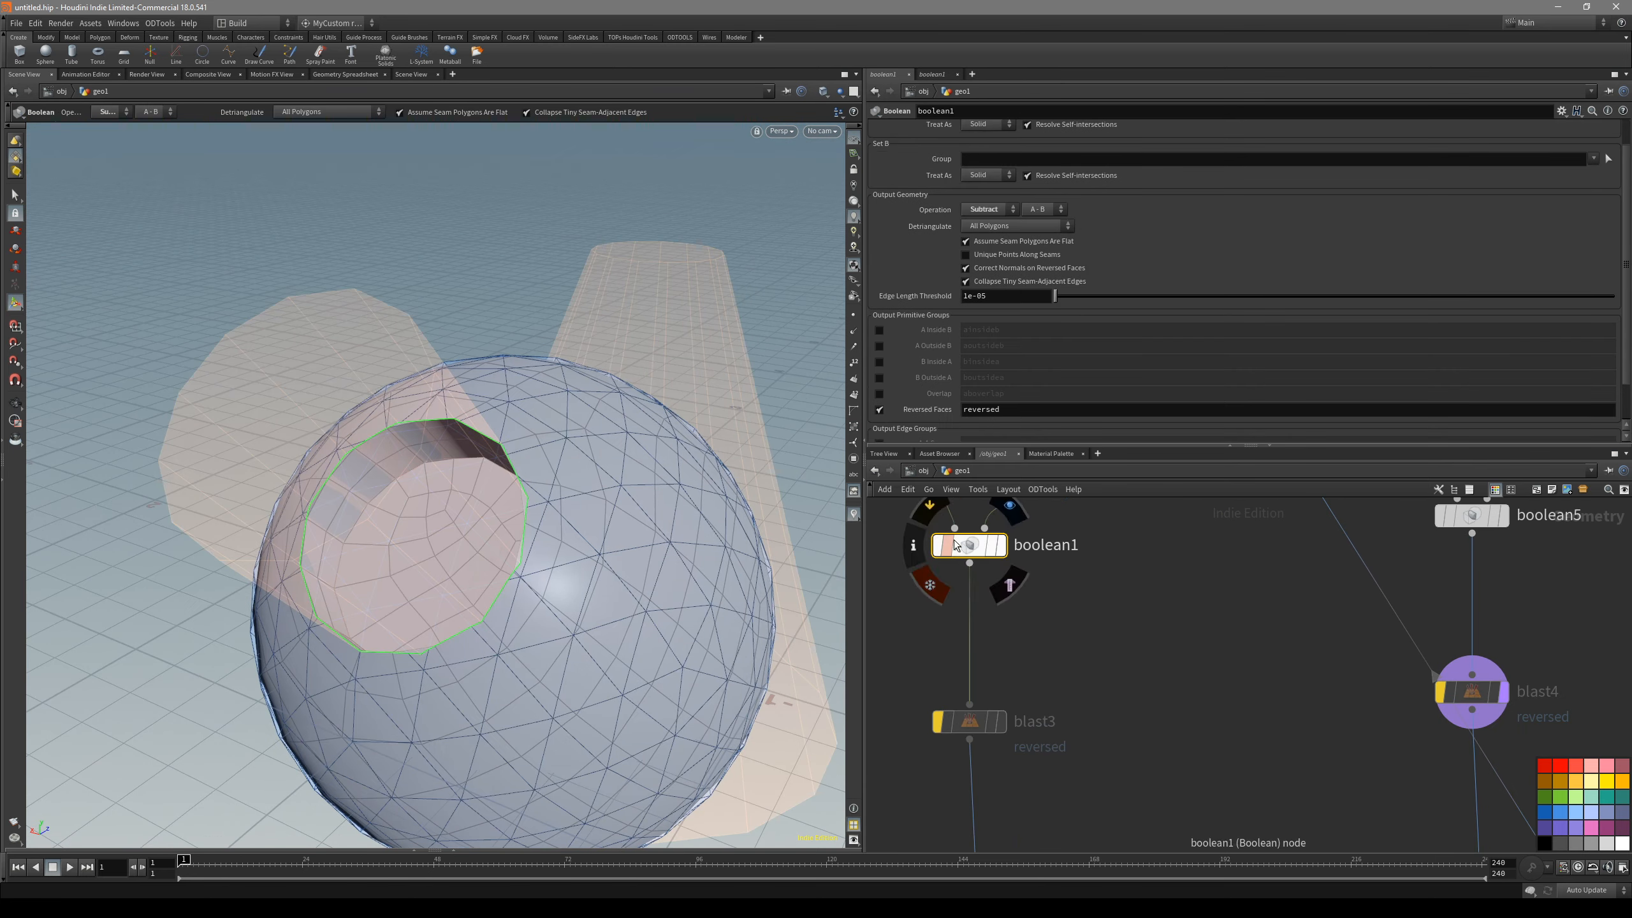
mouse_move(720, 604)
alt+mouse_down()
mouse_move(684, 593)
mouse_move(715, 590)
alt+mouse_up()
middle_drag(1047, 697, 1051, 555)
- Examine exoside_quadremesher1's mesh once more with and without wireframe, and display exoside_quadremesher6's result
click(972, 775)
alt+drag(493, 550, 435, 573)
key(shift+w)
mouse_move(647, 412)
alt+mouse_down()
mouse_move(659, 481)
mouse_move(511, 519)
mouse_move(553, 514)
alt+mouse_up()
key(shift+w)
key(shift+w)
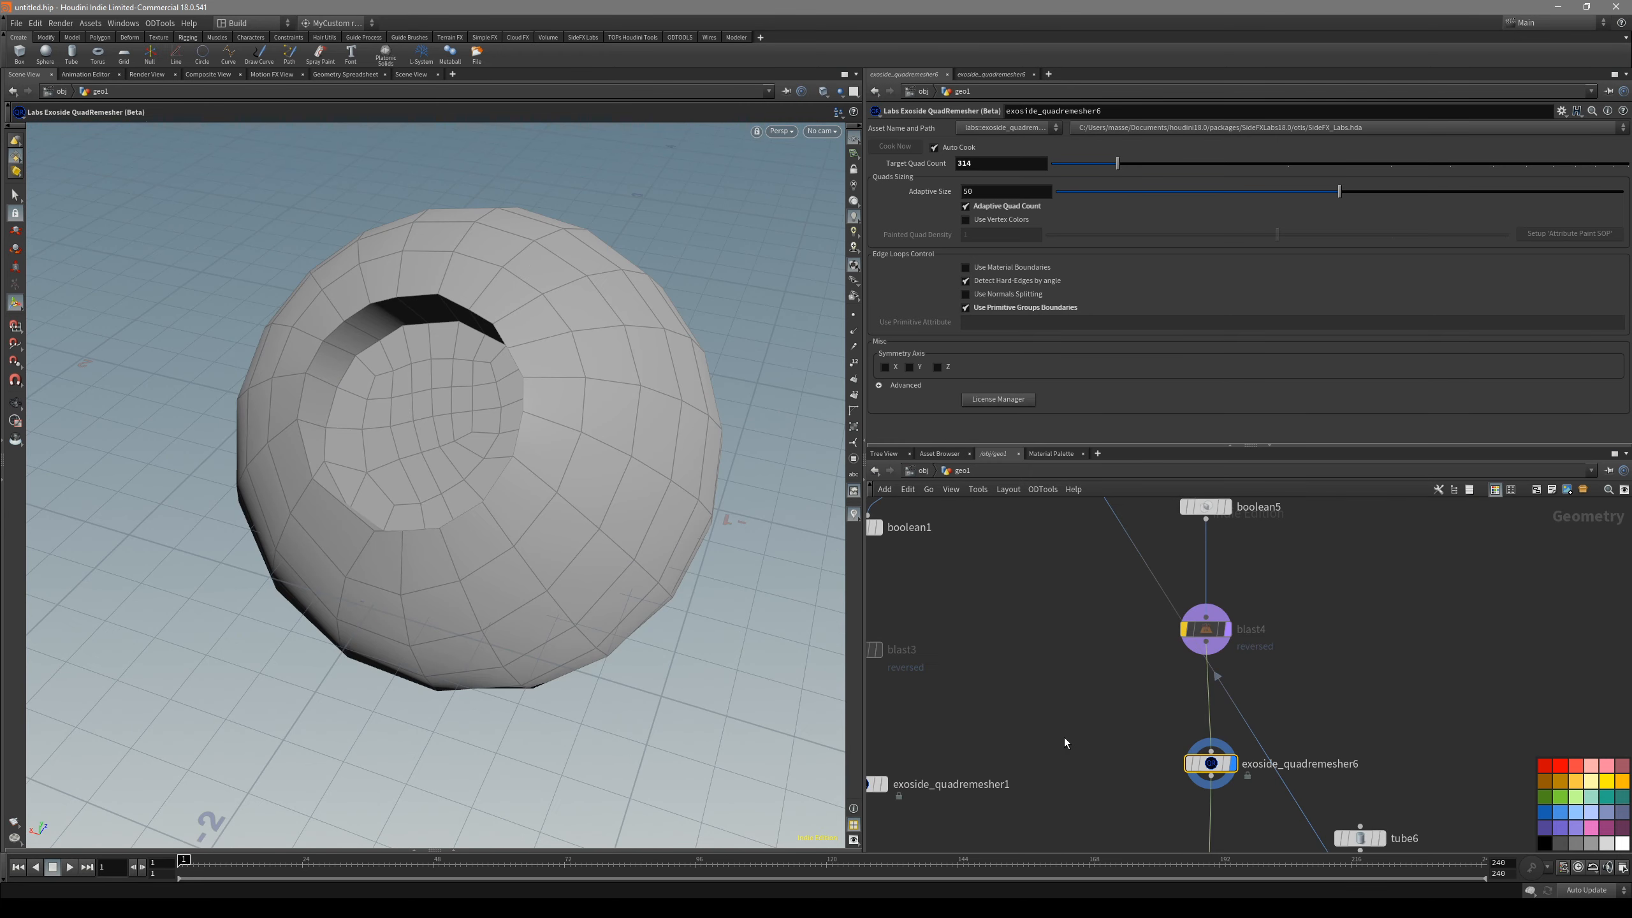
scroll(1064, 738, down, 3)
middle_drag(1046, 733, 1001, 694)
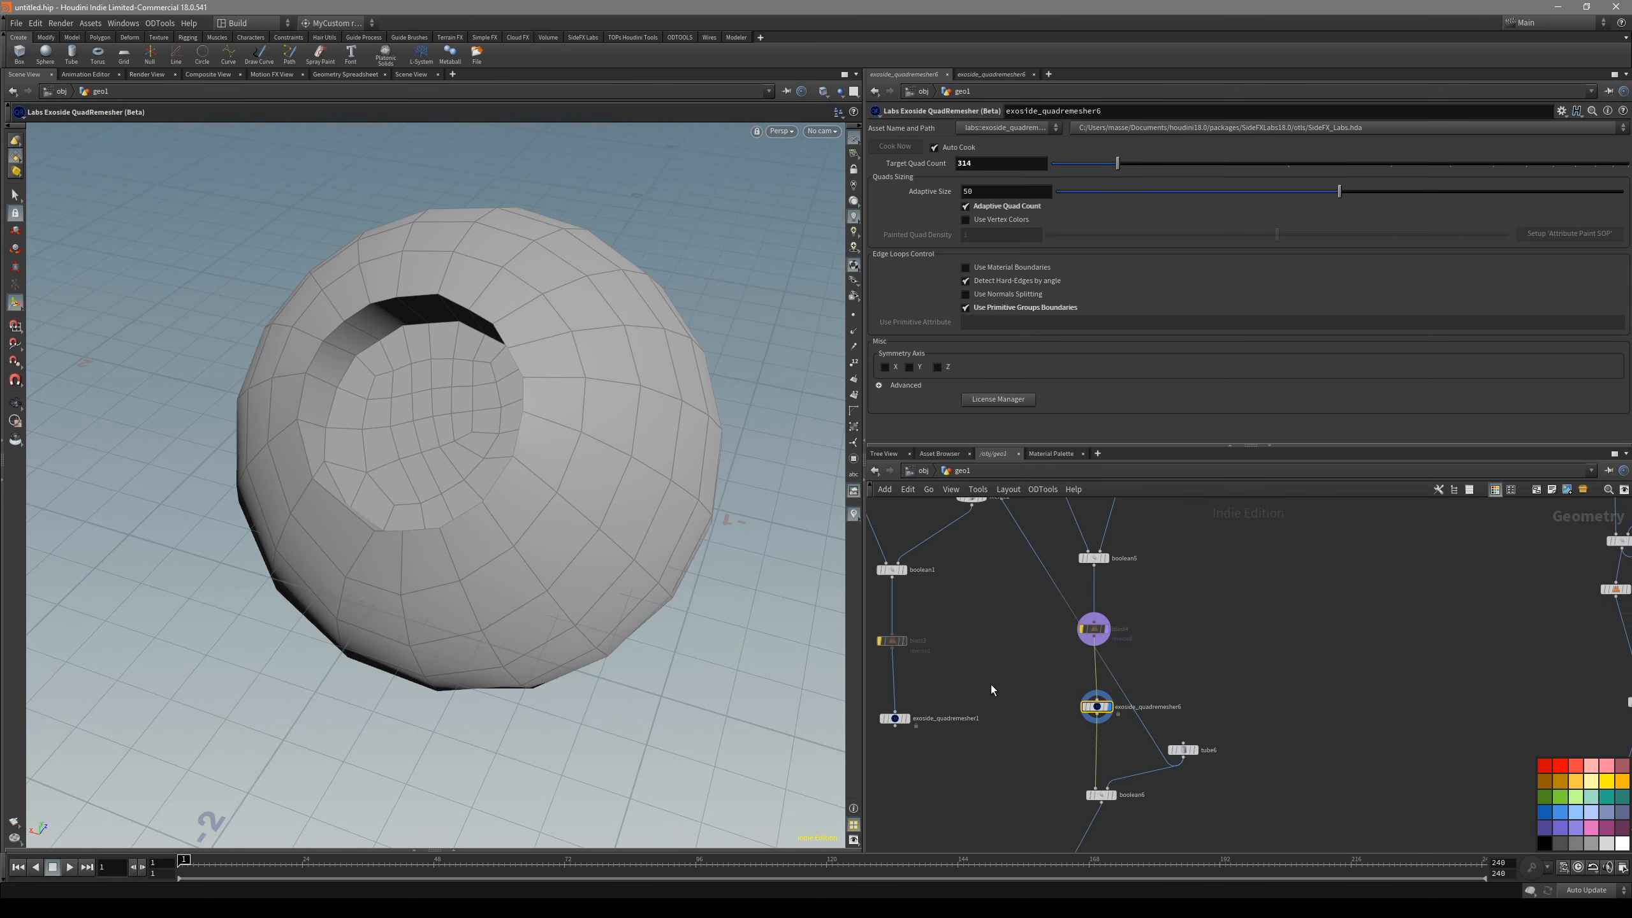
- Compare boolean5's round cut in the sphere with exoside_quadremesher6's remeshed result
middle_drag(1157, 586, 1152, 646)
click(1105, 599)
alt+drag(717, 423, 565, 417)
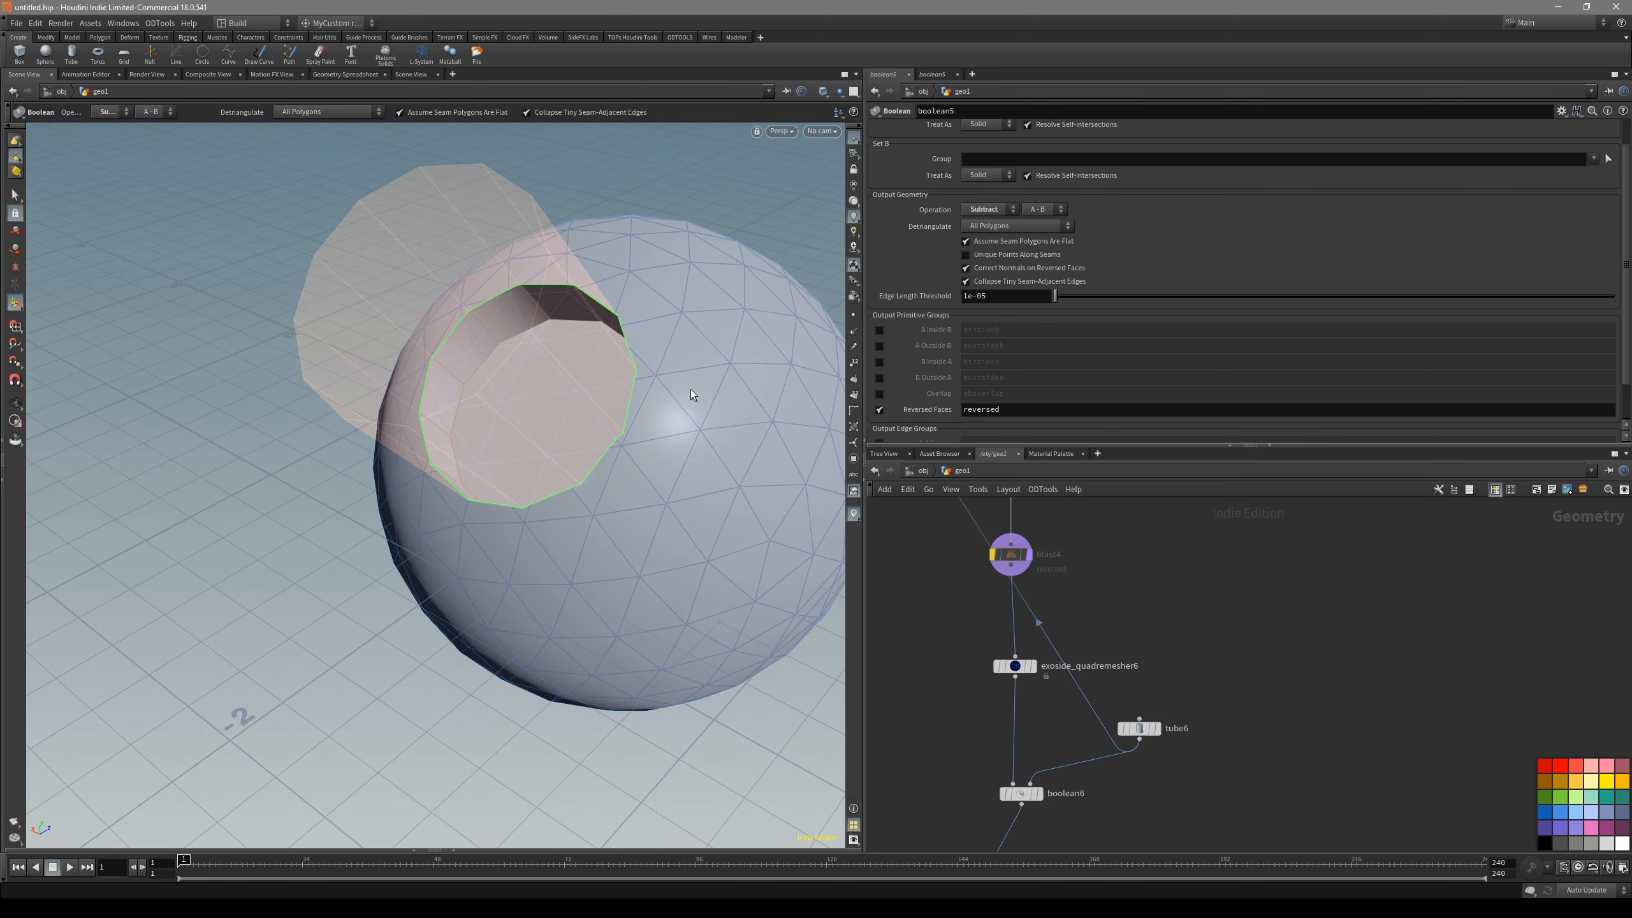
click(1015, 668)
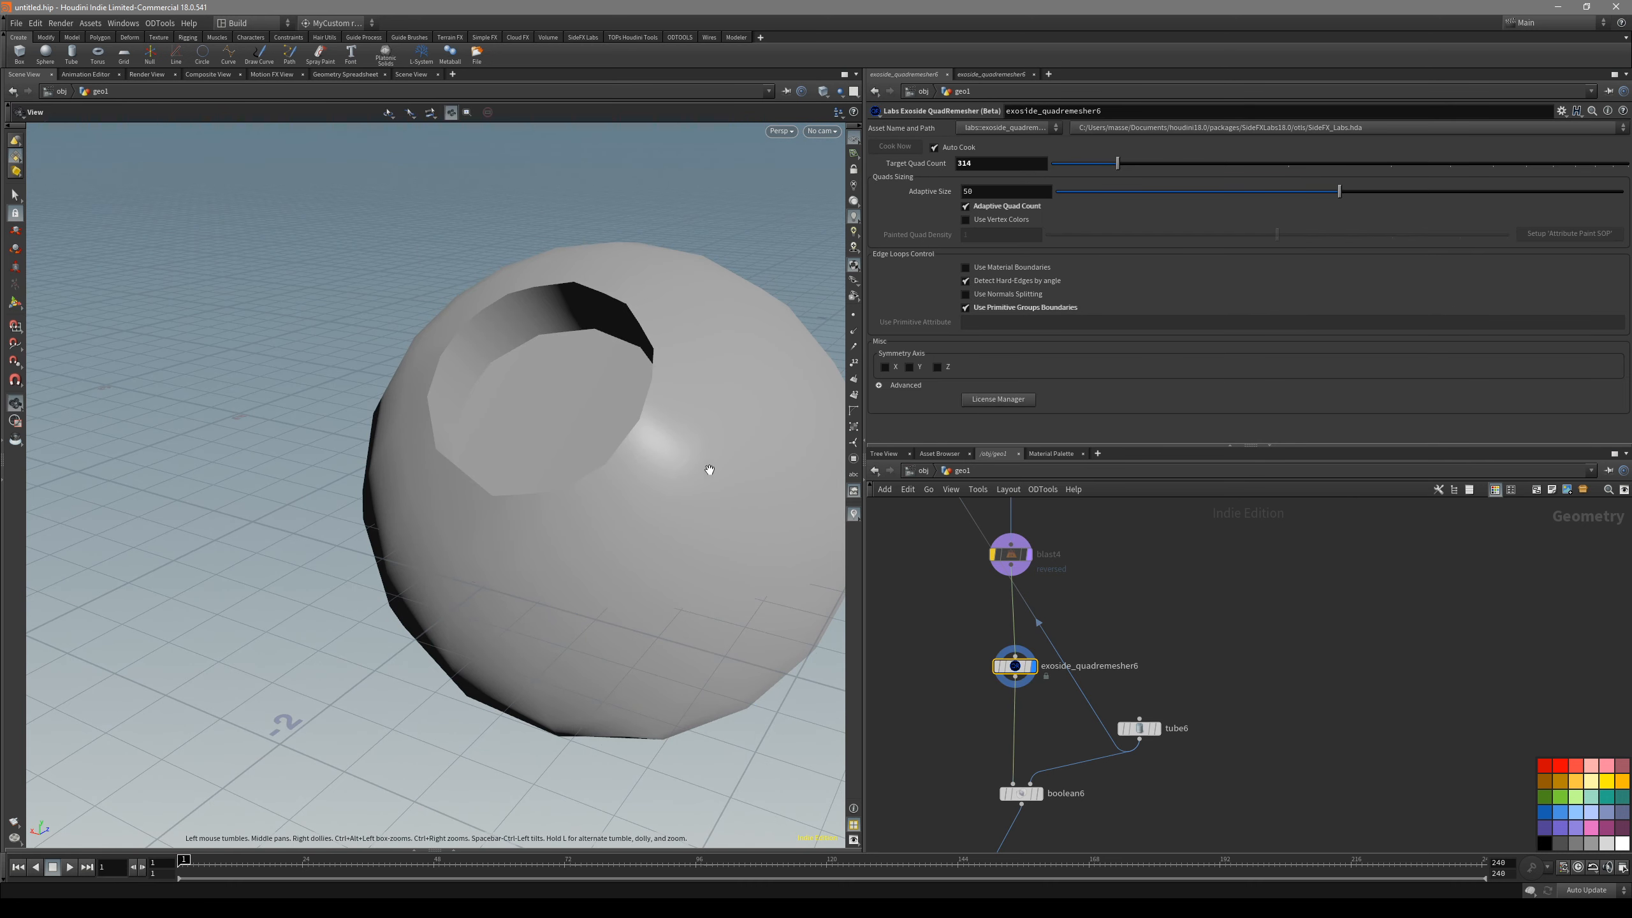
alt+drag(744, 495, 868, 443)
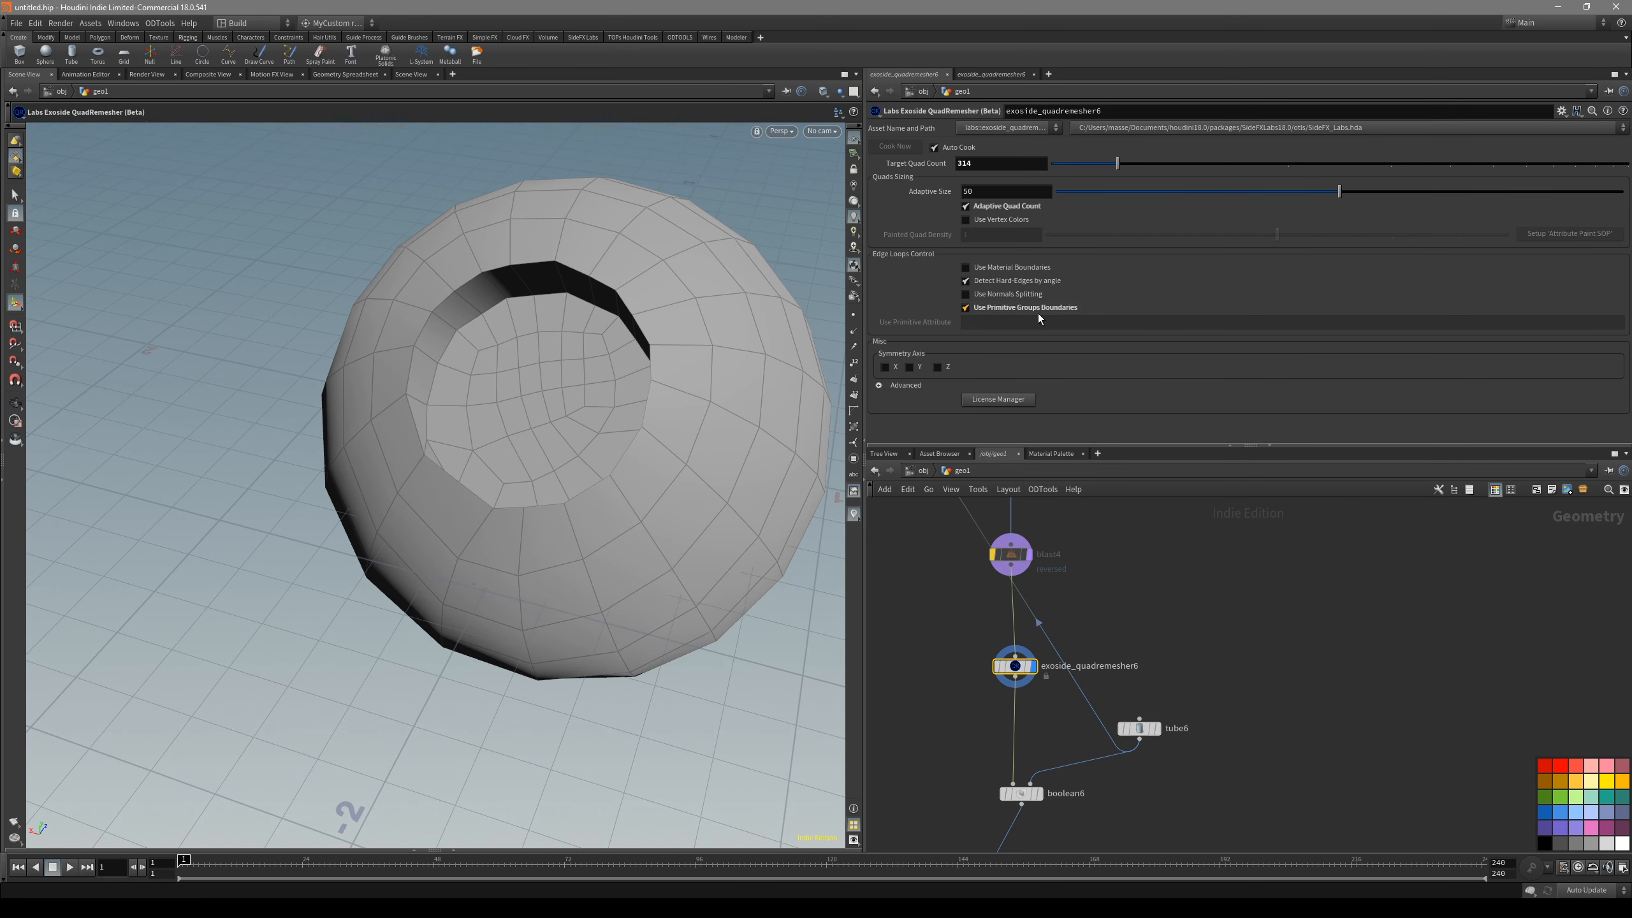
- Display boolean6 and examine the second tube cut through the remeshed sphere
middle_drag(934, 738, 933, 666)
click(1022, 722)
click(1038, 722)
alt+drag(608, 468, 480, 321)
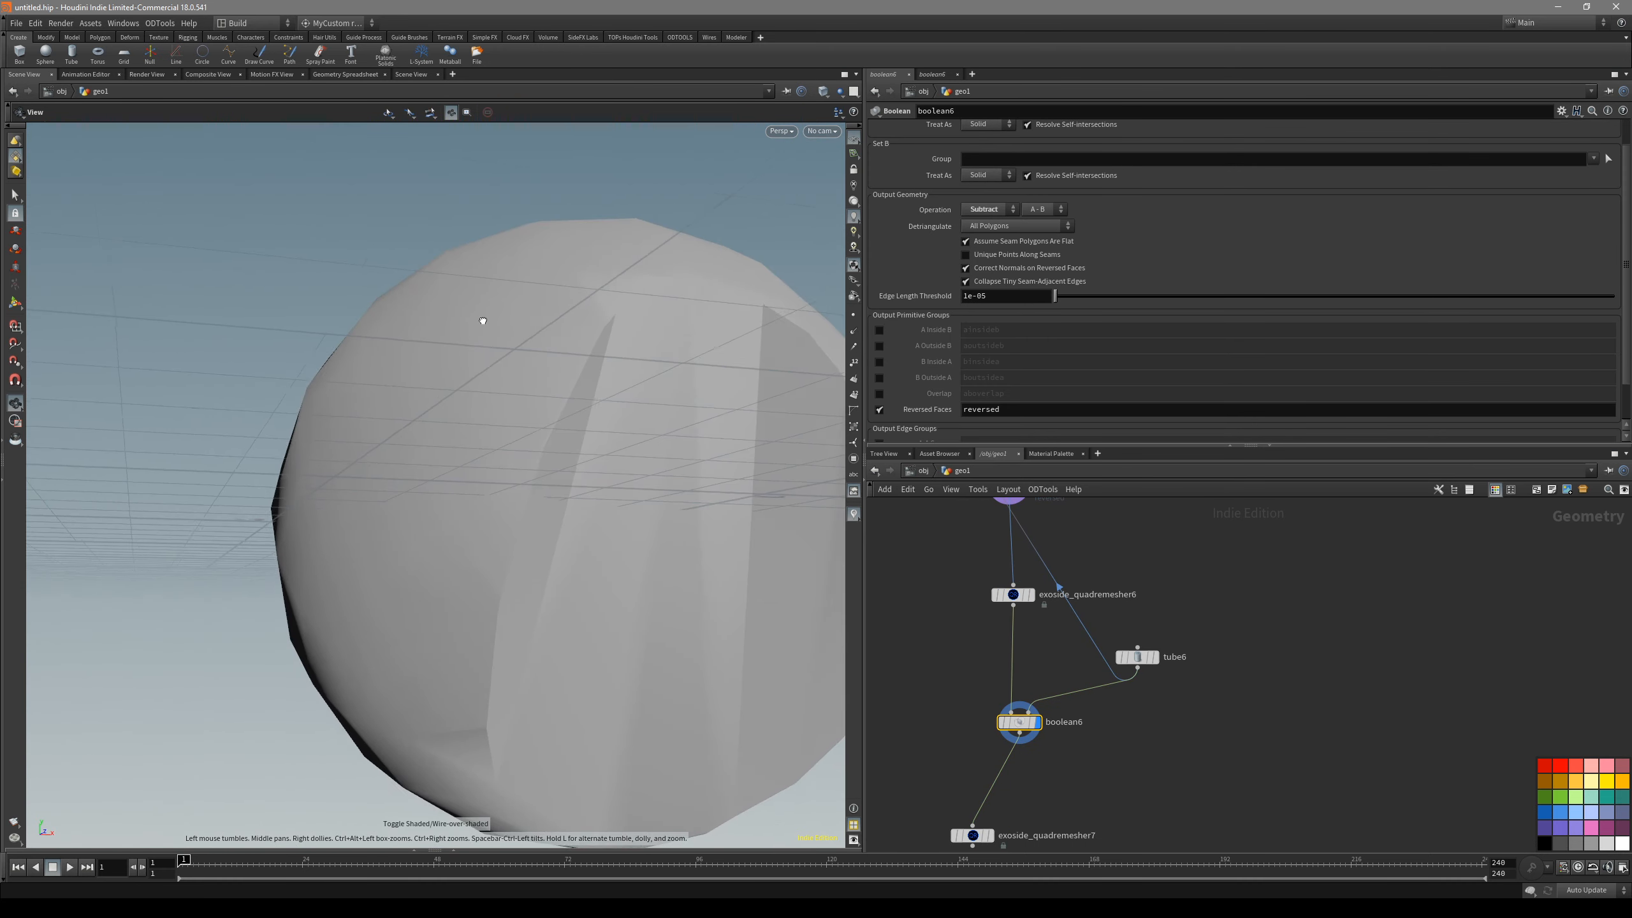
- Display exoside_quadremesher1 and examine its round hole with and without wireframe
middle_drag(997, 740, 942, 615)
drag(1037, 709, 913, 679)
key(r)
alt+drag(547, 476, 614, 512)
key(shift+w)
key(shift+w)
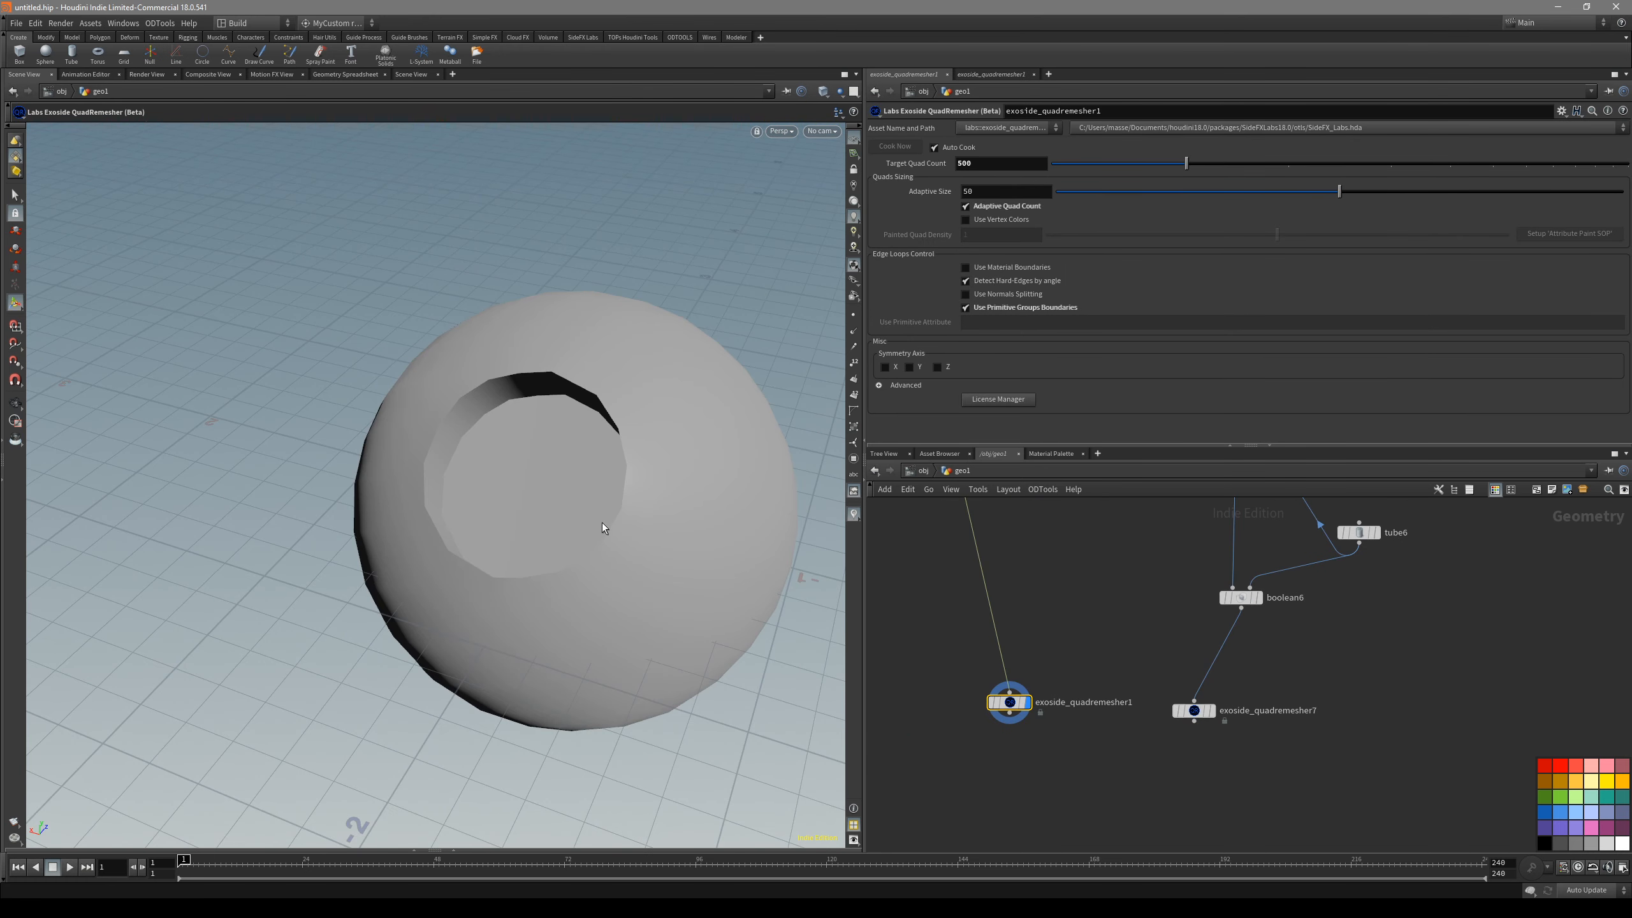
scroll(933, 710, down, 4)
key(shift+w)
alt+drag(722, 559, 692, 542)
- Switch the display between exoside_quadremesher7 and exoside_quadremesher1 to compare the topology around the round hole
middle_drag(1027, 573, 1048, 703)
scroll(1014, 661, up, 2)
middle_drag(1105, 749, 1072, 553)
scroll(1072, 571, down, 2)
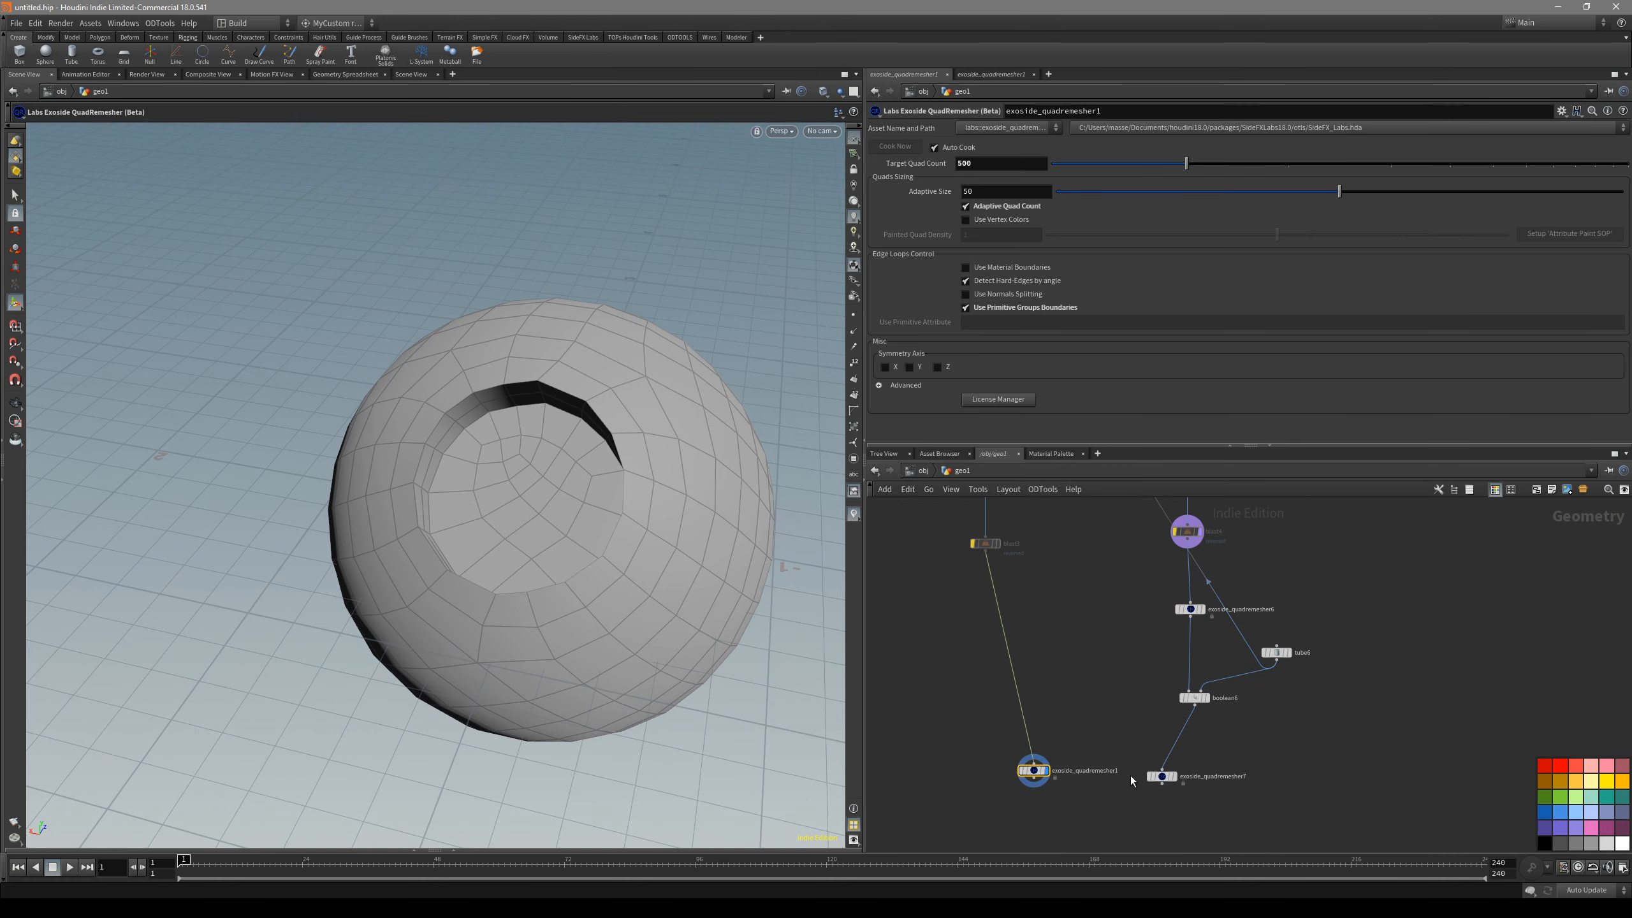
key(r)
mouse_move(655, 575)
mouse_down()
mouse_move(703, 546)
mouse_move(627, 573)
mouse_up()
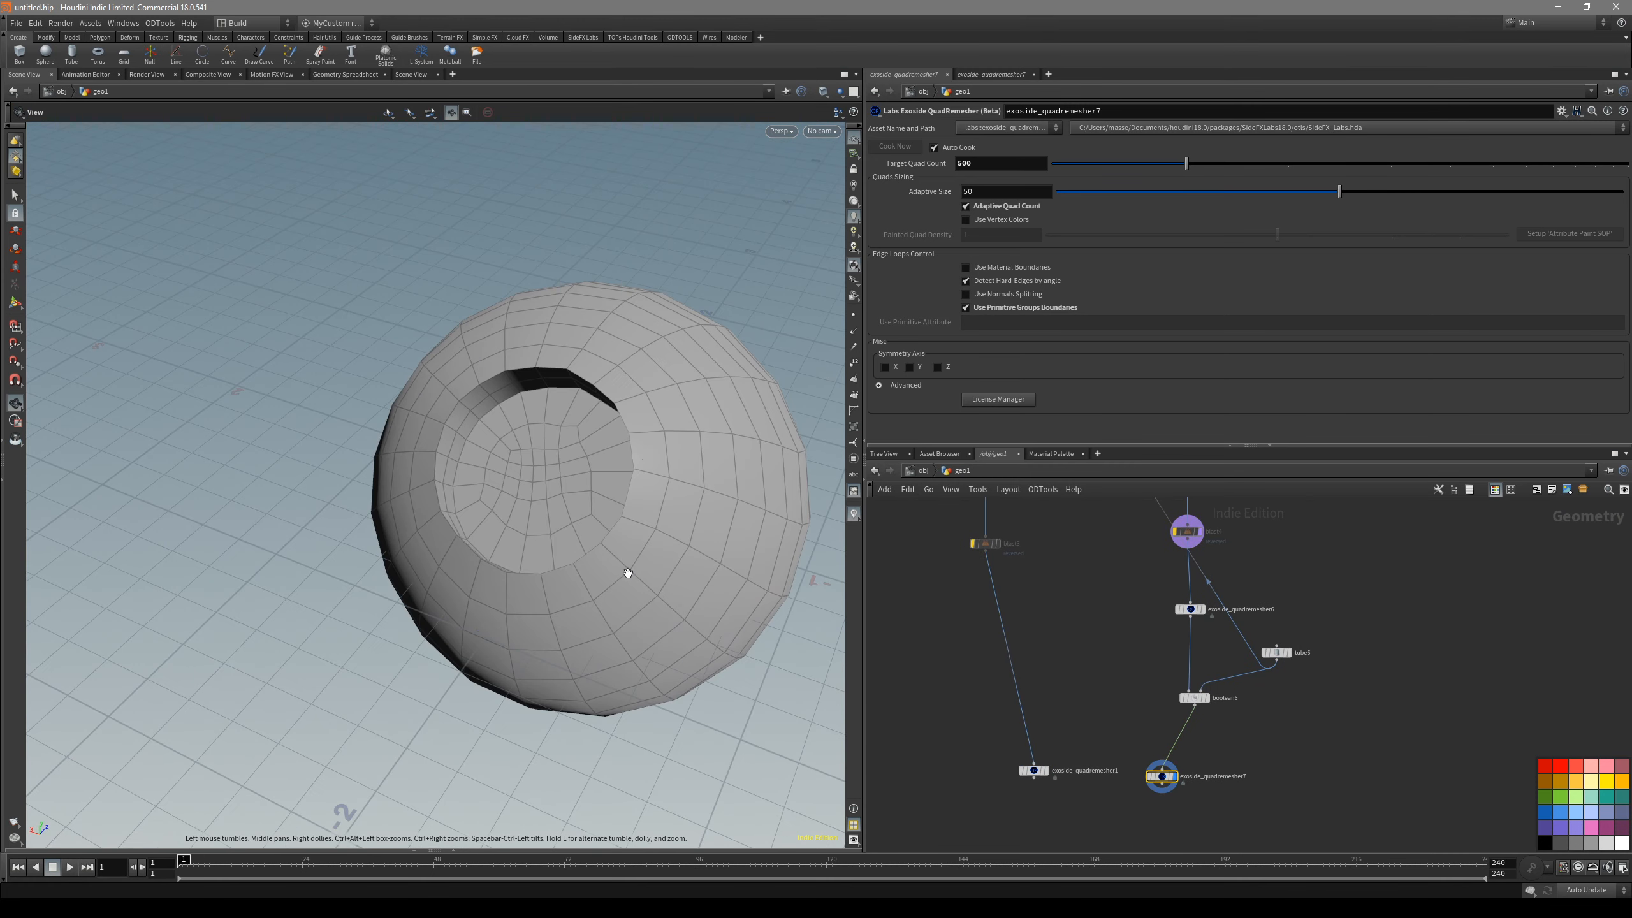
click(1044, 770)
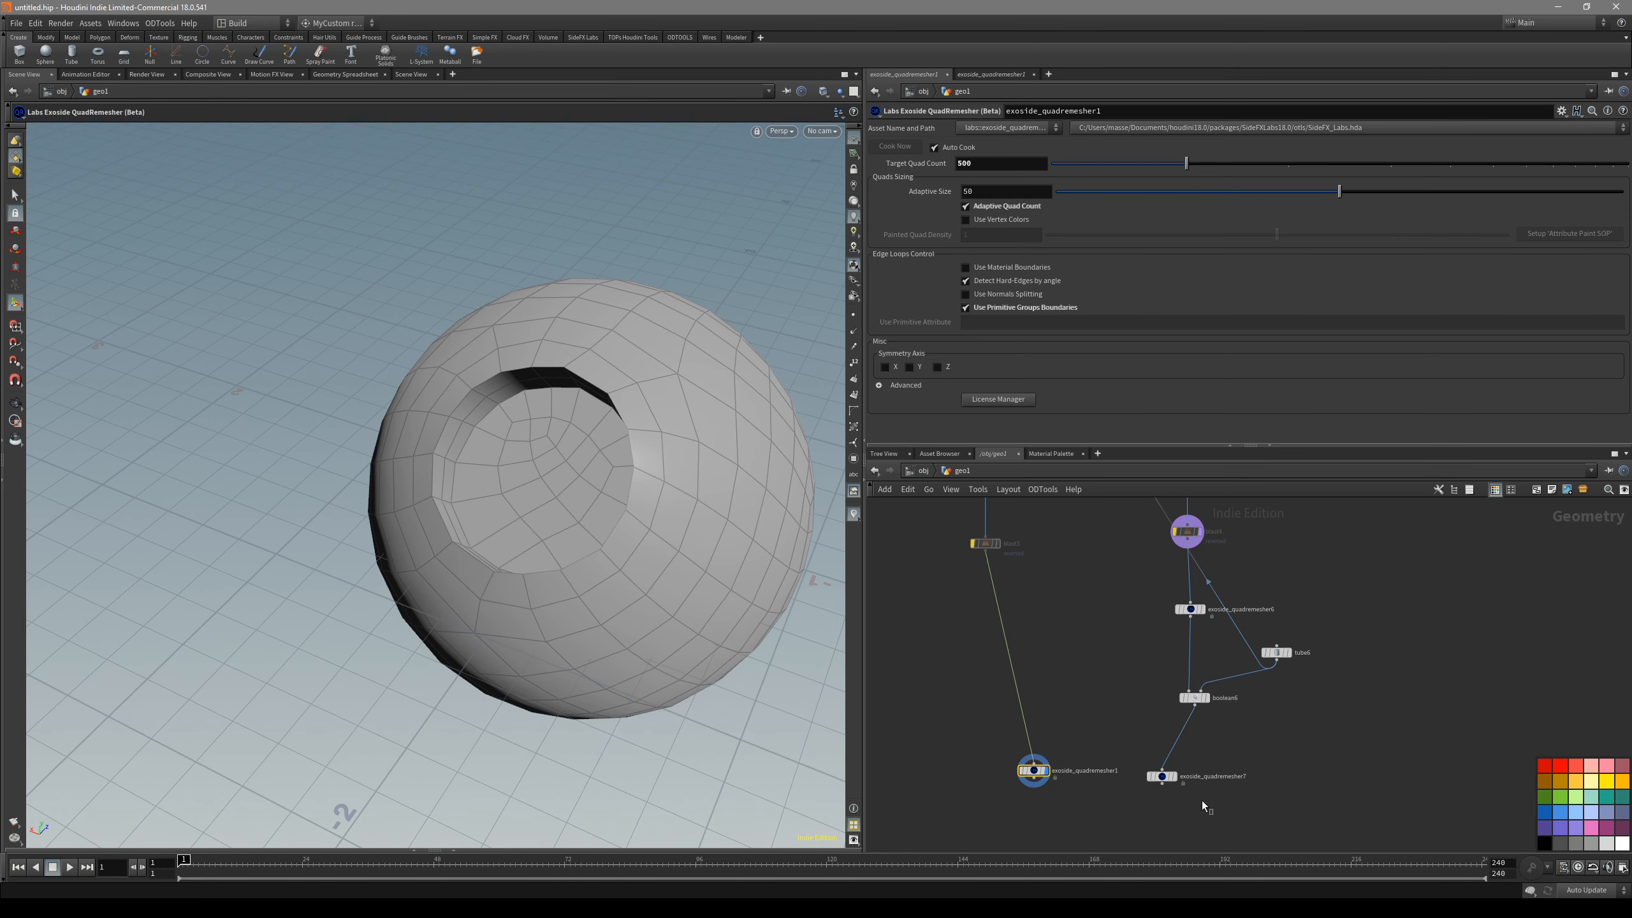
click(1163, 768)
- Examine the large tube cut on exoside_quadremesher7's mesh from several sides, with and without wireframe
alt+drag(611, 487, 362, 385)
drag(1015, 796, 1013, 792)
key(r)
key(r)
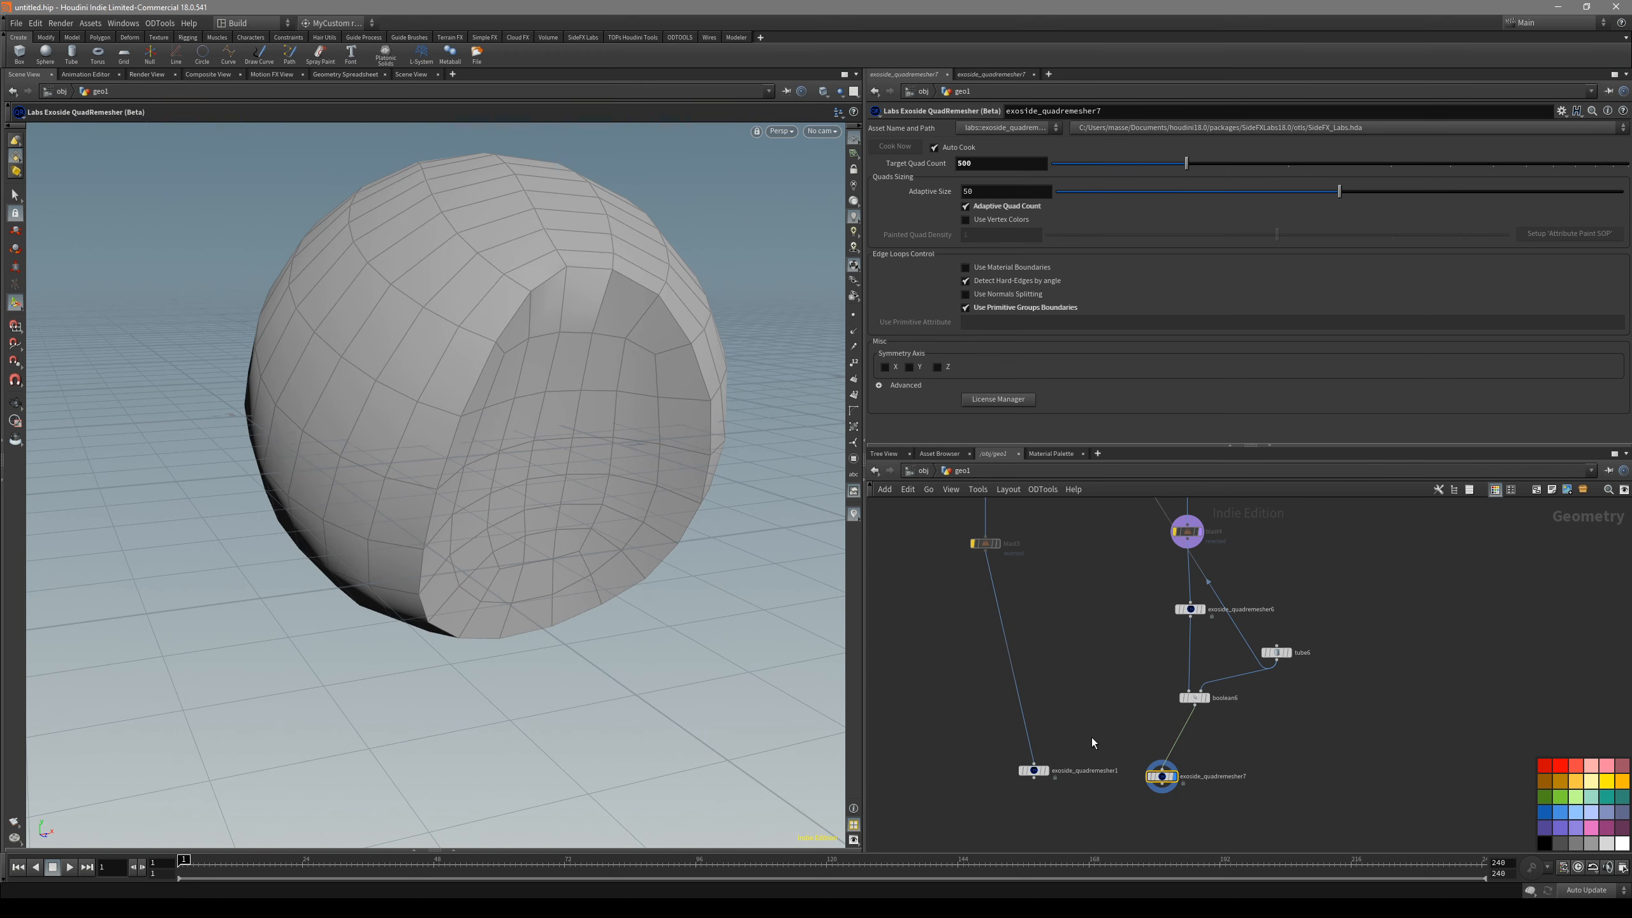
drag(1090, 731, 1002, 780)
key(r)
alt+drag(687, 565, 507, 411)
drag(1262, 827, 1084, 729)
key(r)
alt+drag(610, 552, 601, 408)
mouse_move(664, 520)
alt+mouse_down()
mouse_move(644, 458)
mouse_move(608, 470)
mouse_move(656, 543)
mouse_move(726, 575)
alt+mouse_up()
key(shift+w)
key(shift+w)
mouse_move(484, 481)
mouse_down()
mouse_move(744, 569)
mouse_move(539, 522)
mouse_move(564, 456)
mouse_move(570, 570)
mouse_move(532, 613)
mouse_move(474, 539)
mouse_move(506, 507)
mouse_move(486, 495)
mouse_up()
mouse_move(650, 565)
mouse_down()
mouse_move(426, 473)
mouse_move(669, 529)
mouse_move(560, 538)
mouse_up()
key(shift+w)
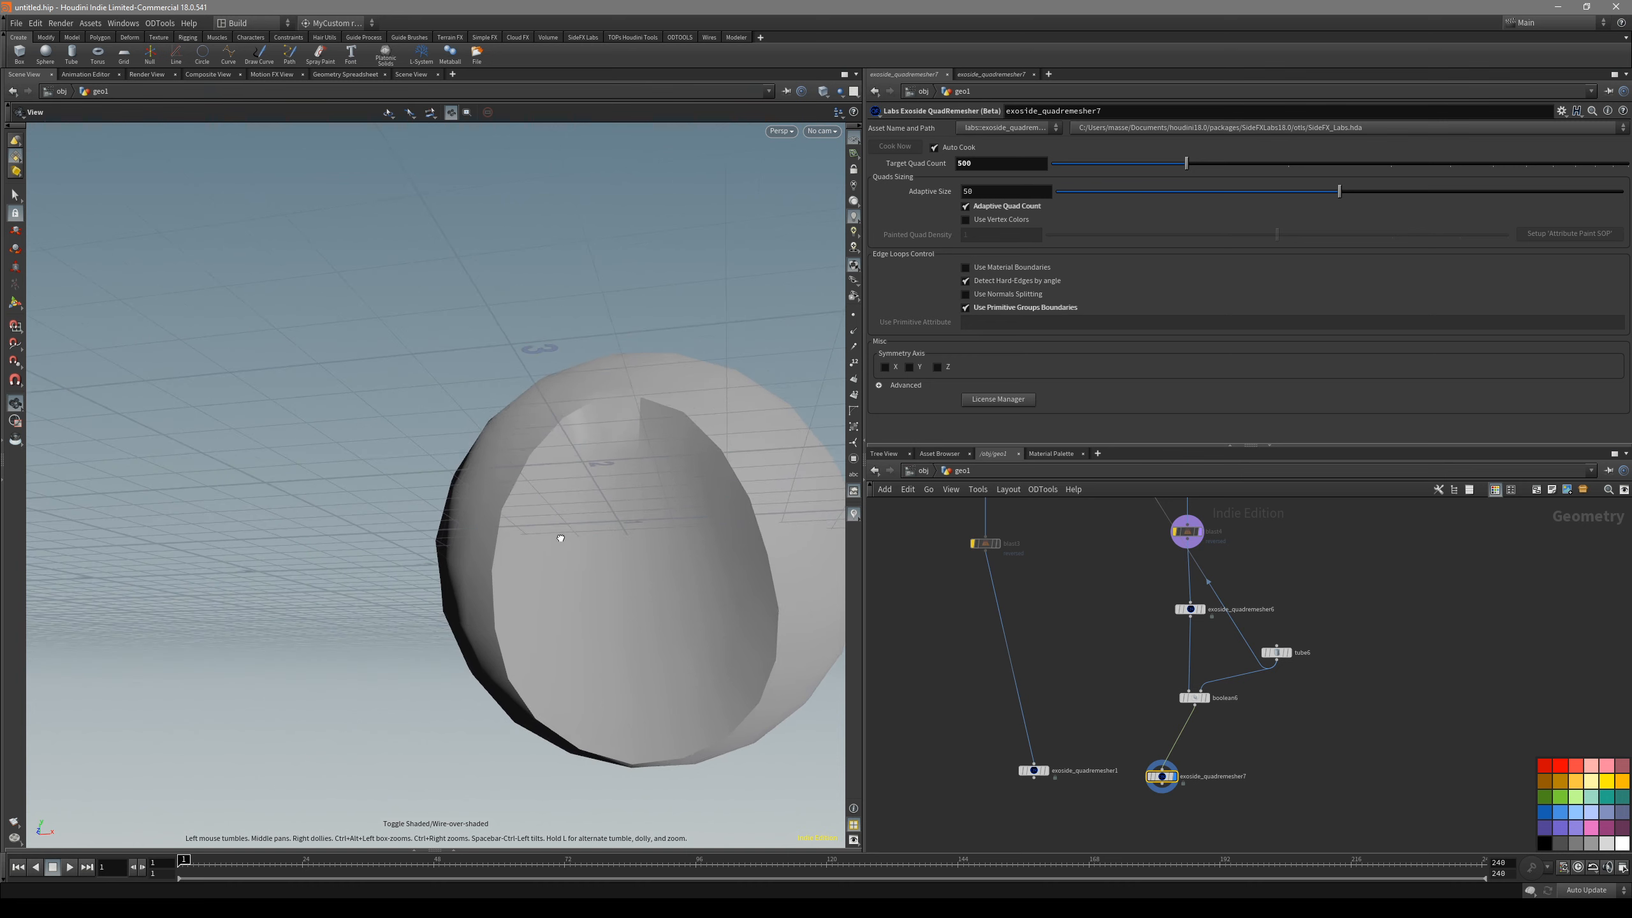
- Add a PolyBevel after exoside_quadremesher7, clear its edge group, and ignore flat edges up to a maximum normal angle of 43.5
middle_drag(1184, 836, 1171, 778)
key(Tab)
text(polybevel)
key(Return)
click(1157, 775)
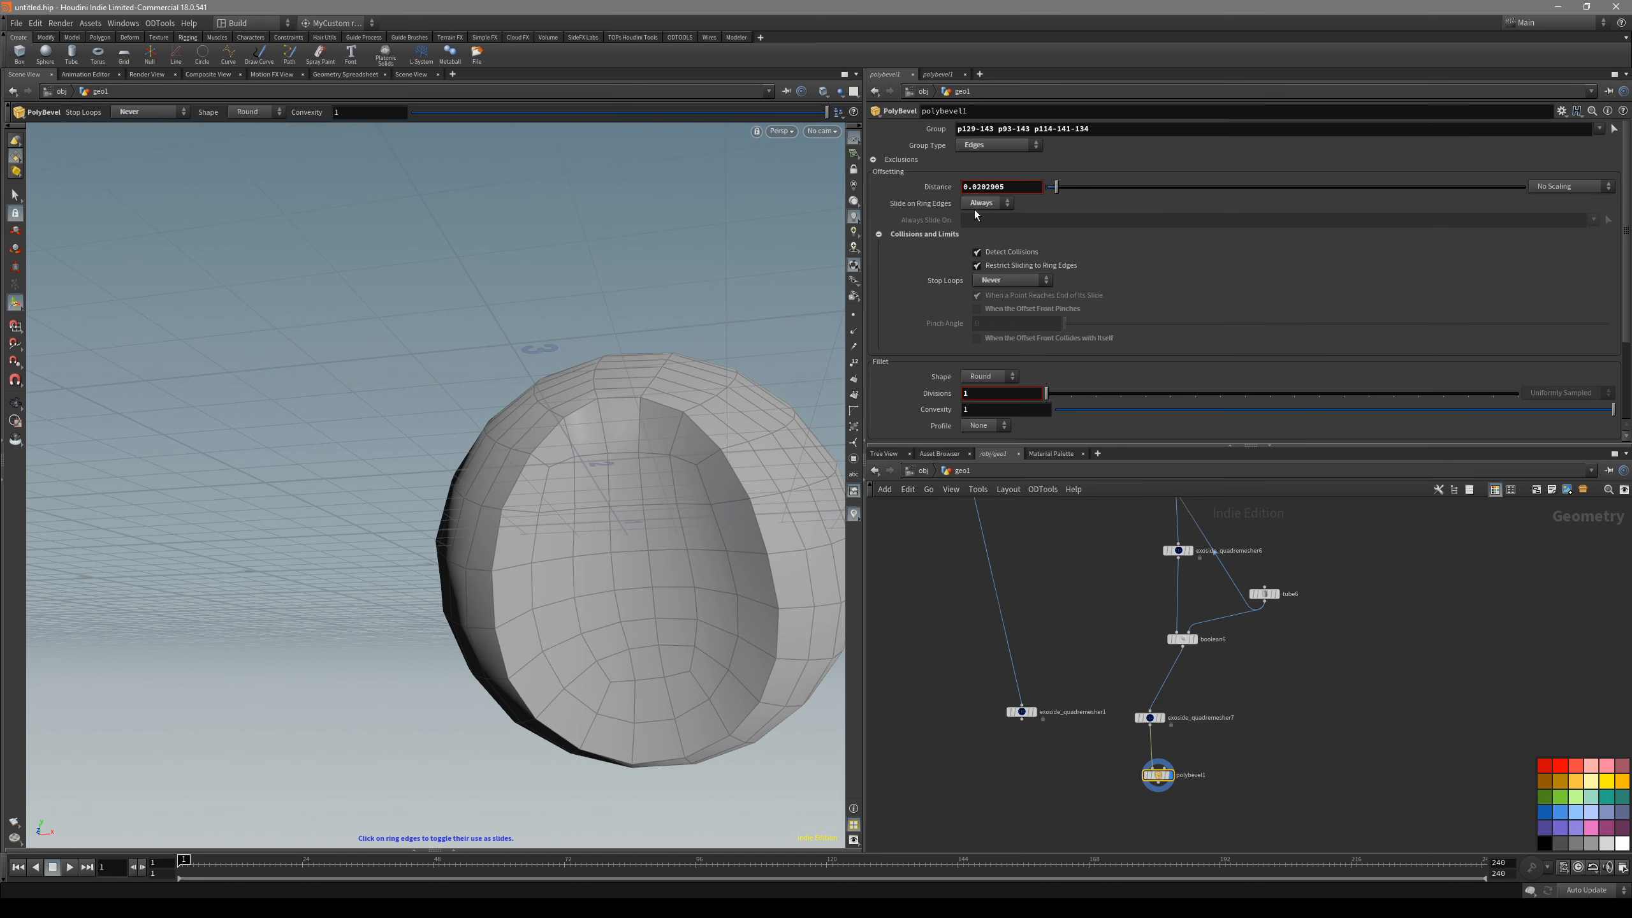
click(912, 164)
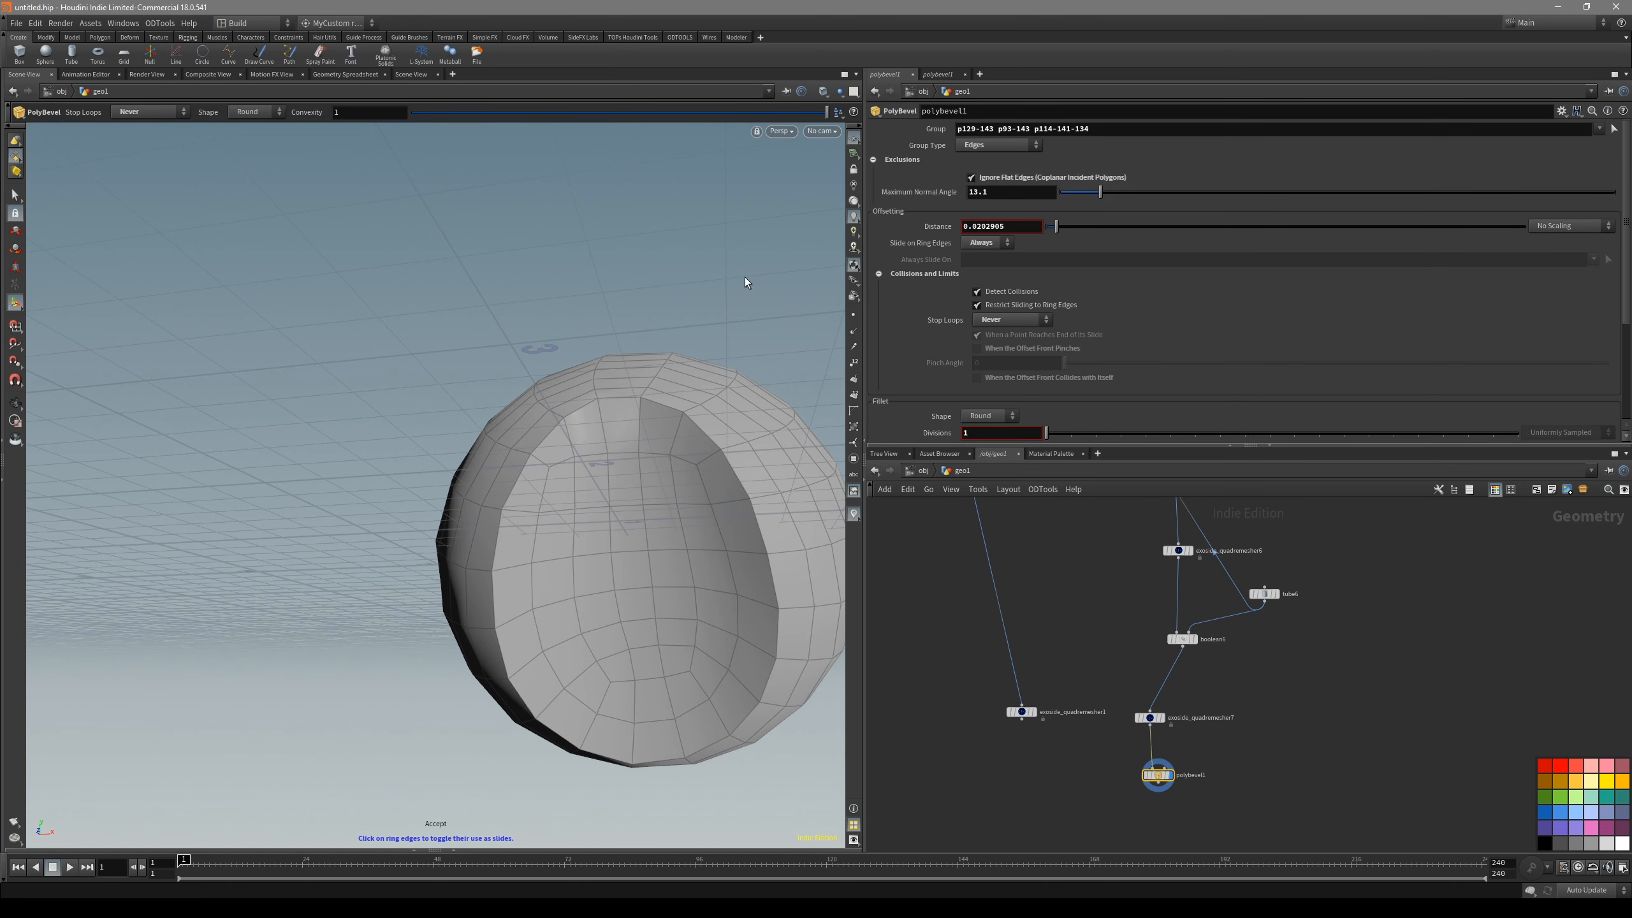
drag(751, 446, 831, 368)
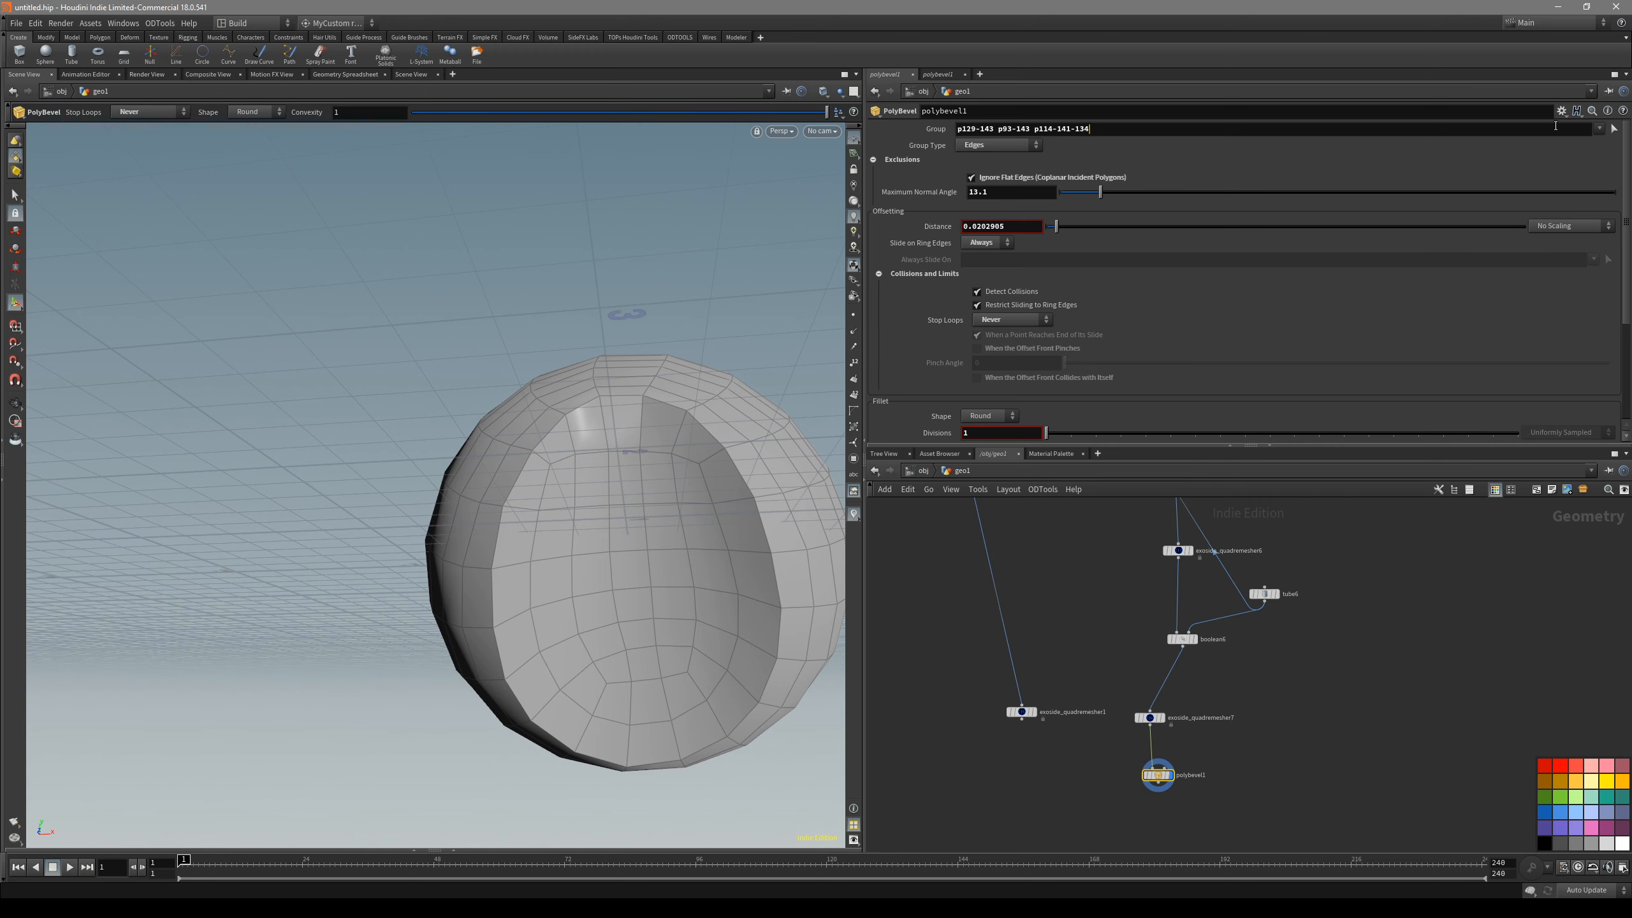
key(Return)
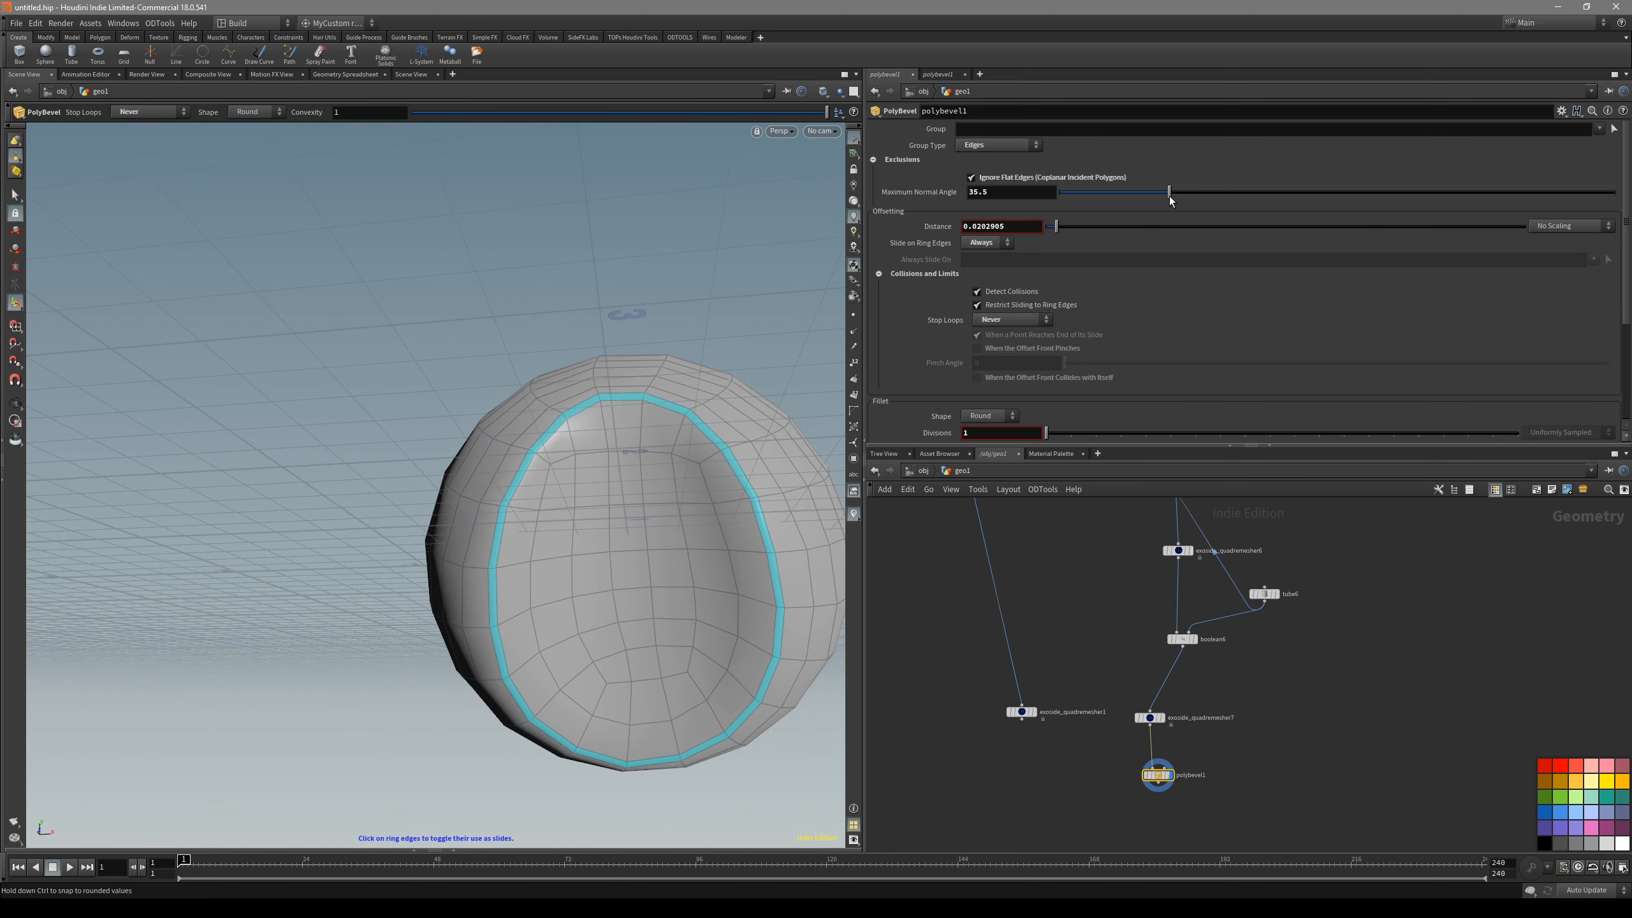
drag(573, 505, 502, 474)
- Add a Subdivide with depth 1 after polybevel1 and check the smoothed cut with and without wireframe
key(Tab)
text(subdivide)
key(Return)
key(shift+w)
key(shift+w)
key(Return)
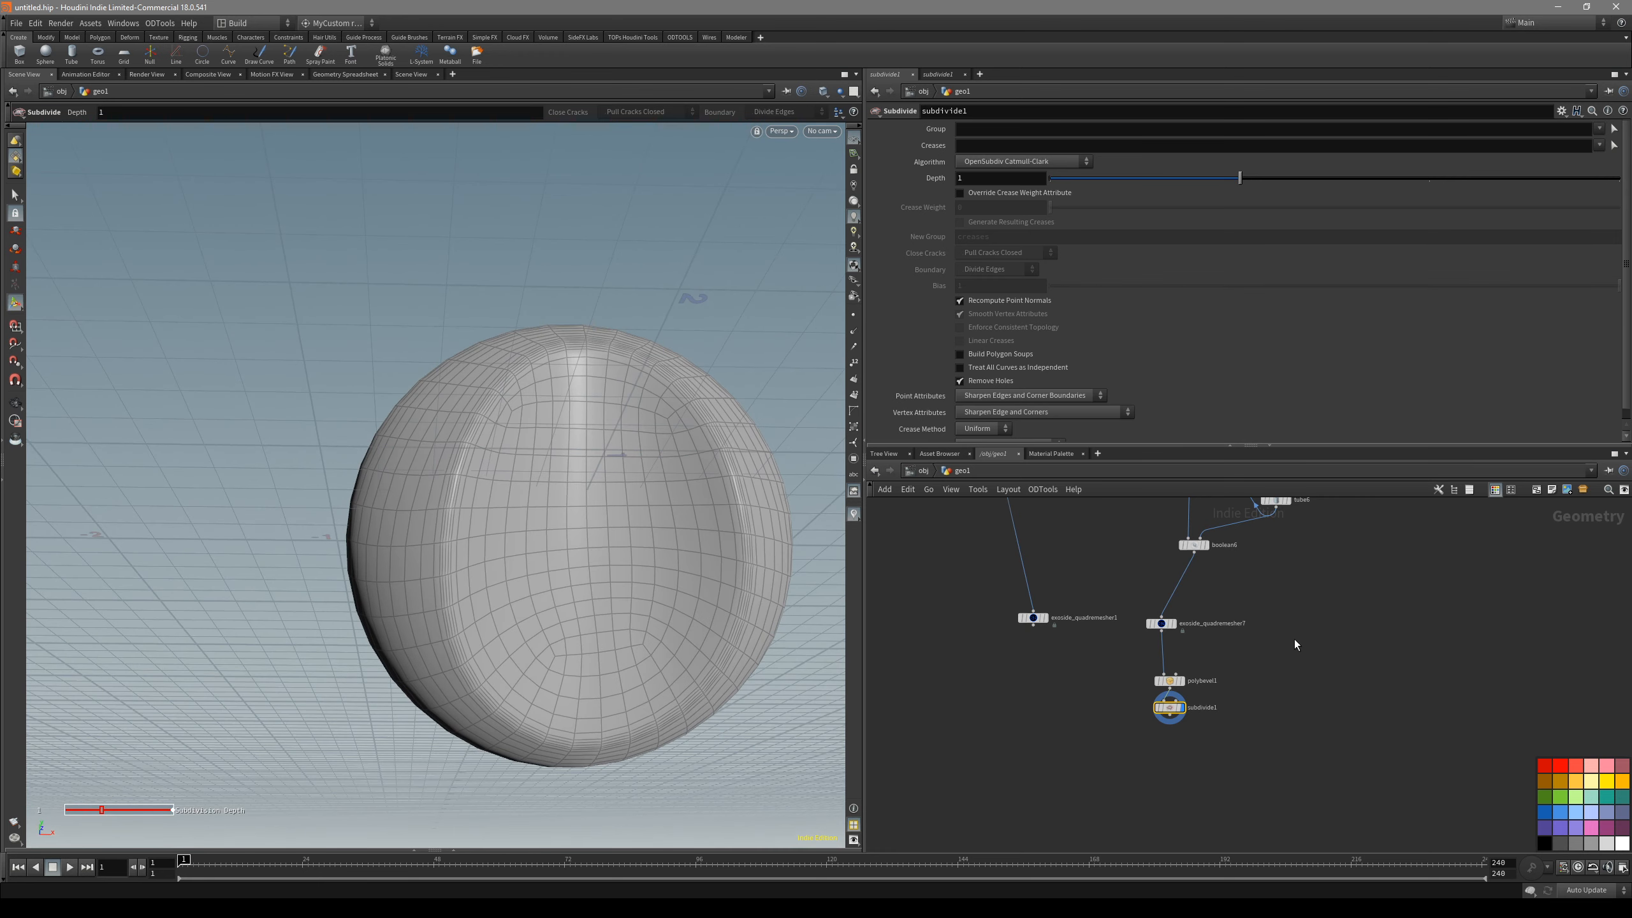
- Adjust polybevel1's distance to about 0.028 and inspect the subdivided round hole without wireframe
click(1169, 681)
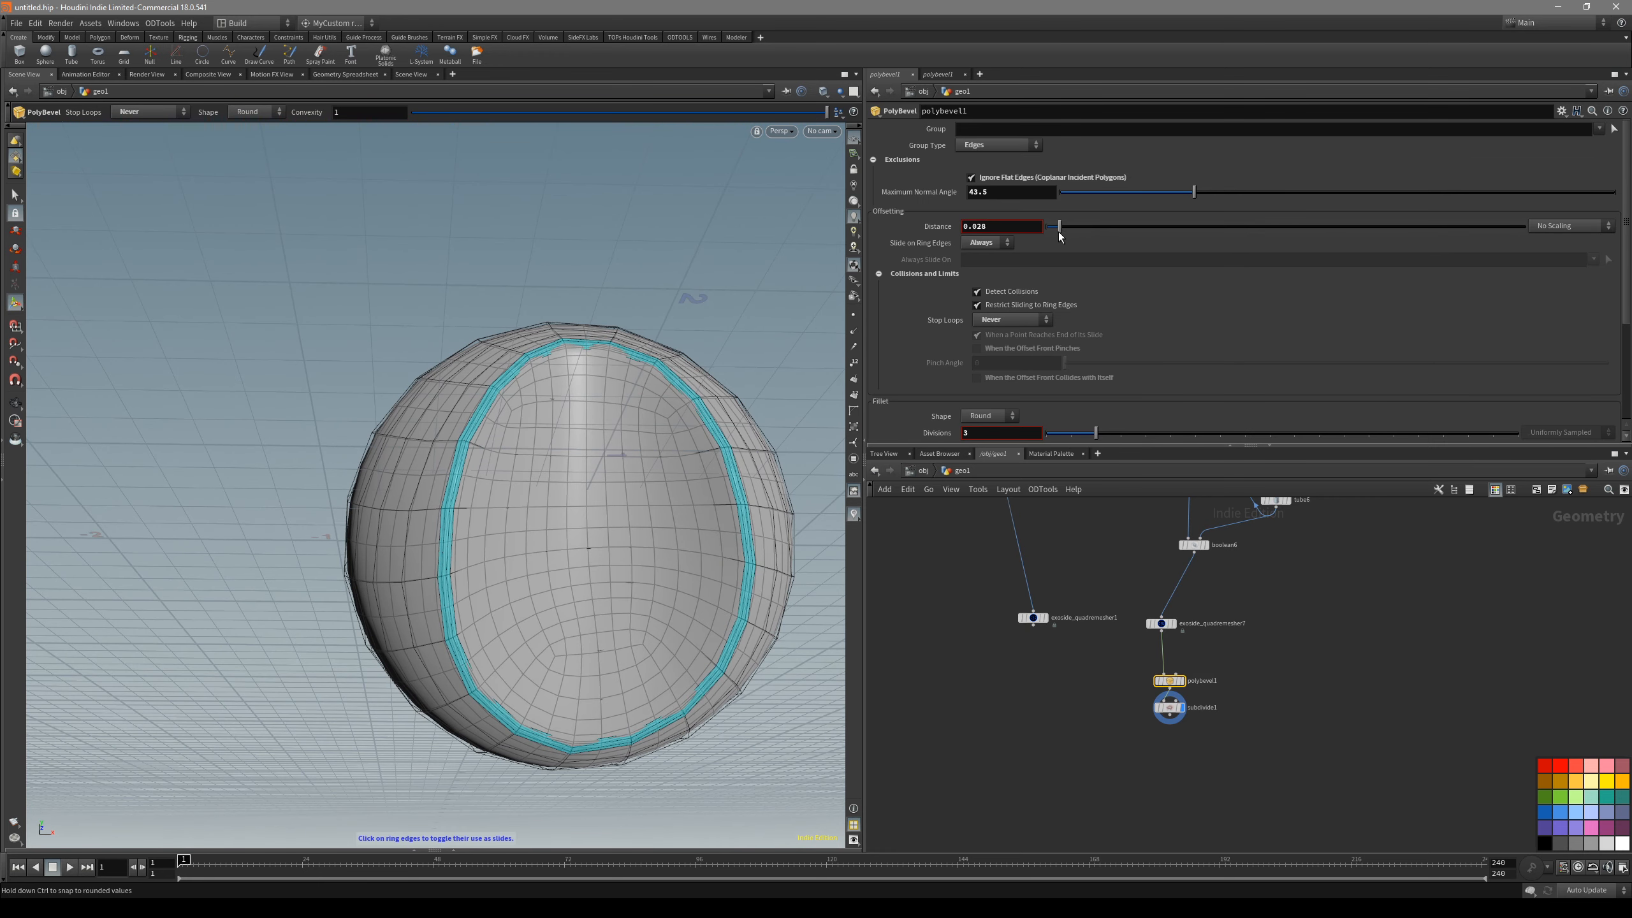
drag(1064, 236, 1060, 235)
key(shift+w)
alt+drag(762, 335, 732, 428)
drag(1232, 826, 1134, 705)
key(Escape)
drag(800, 546, 656, 551)
scroll(643, 501, up, 5)
key(Return)
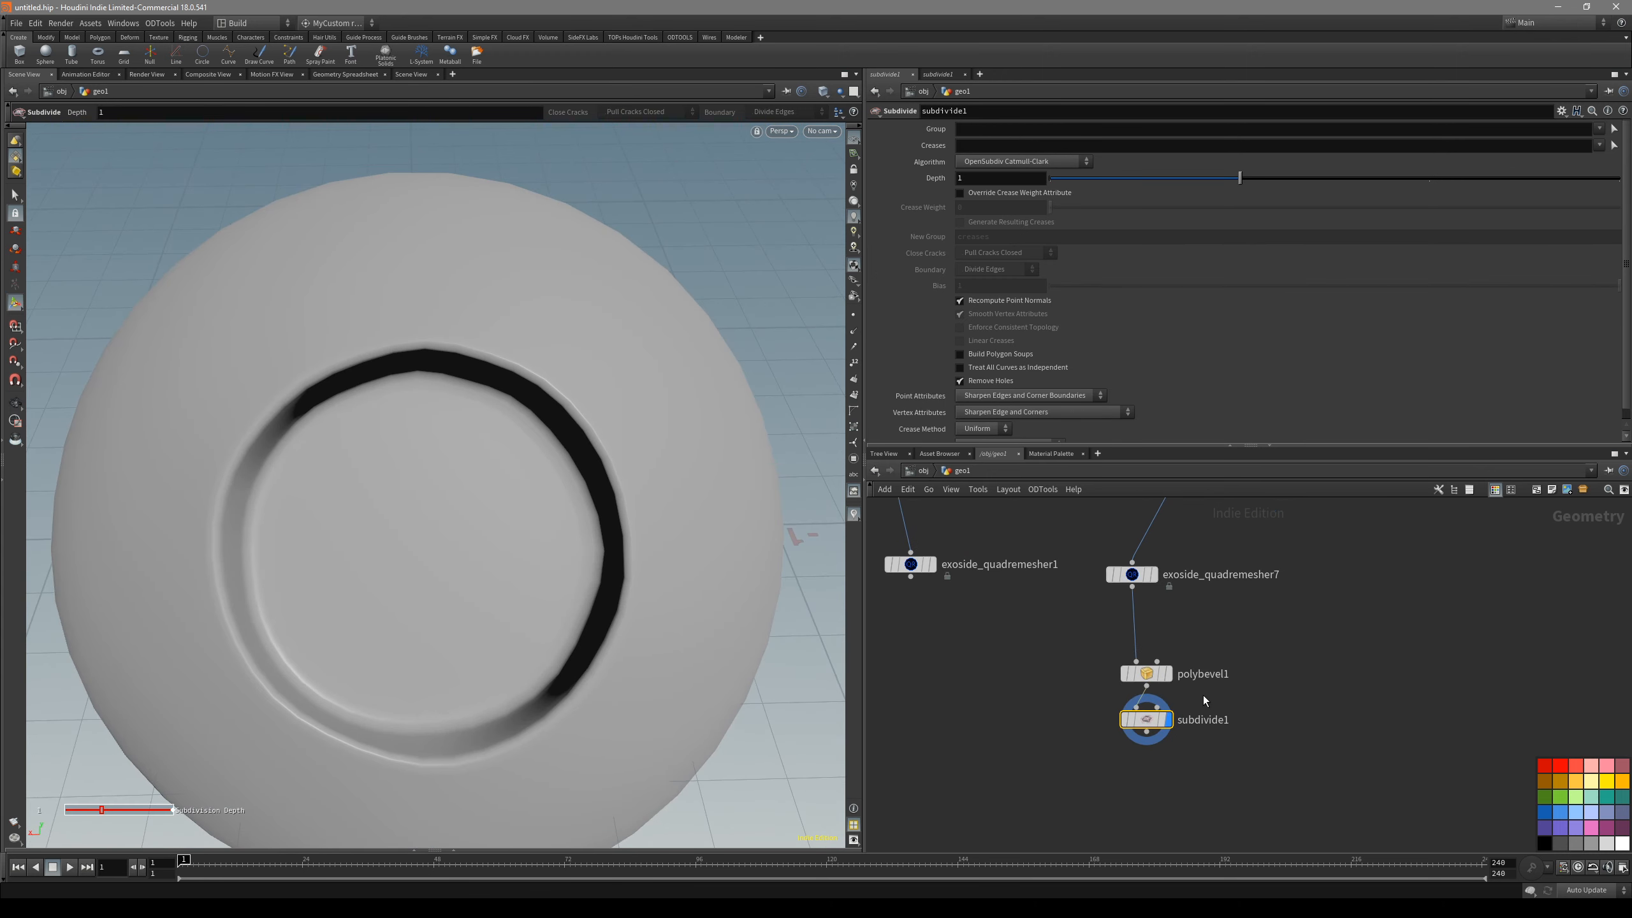
- Examine the mesh around the round hole on exoside_quadremesher7, and select polybevel1 again to compare
click(1153, 575)
key(shift+w)
alt+drag(603, 523, 636, 516)
key(s)
double_click(629, 521)
key(c)
click(539, 550)
alt+drag(536, 561, 521, 518)
click(1165, 673)
key(shift+w)
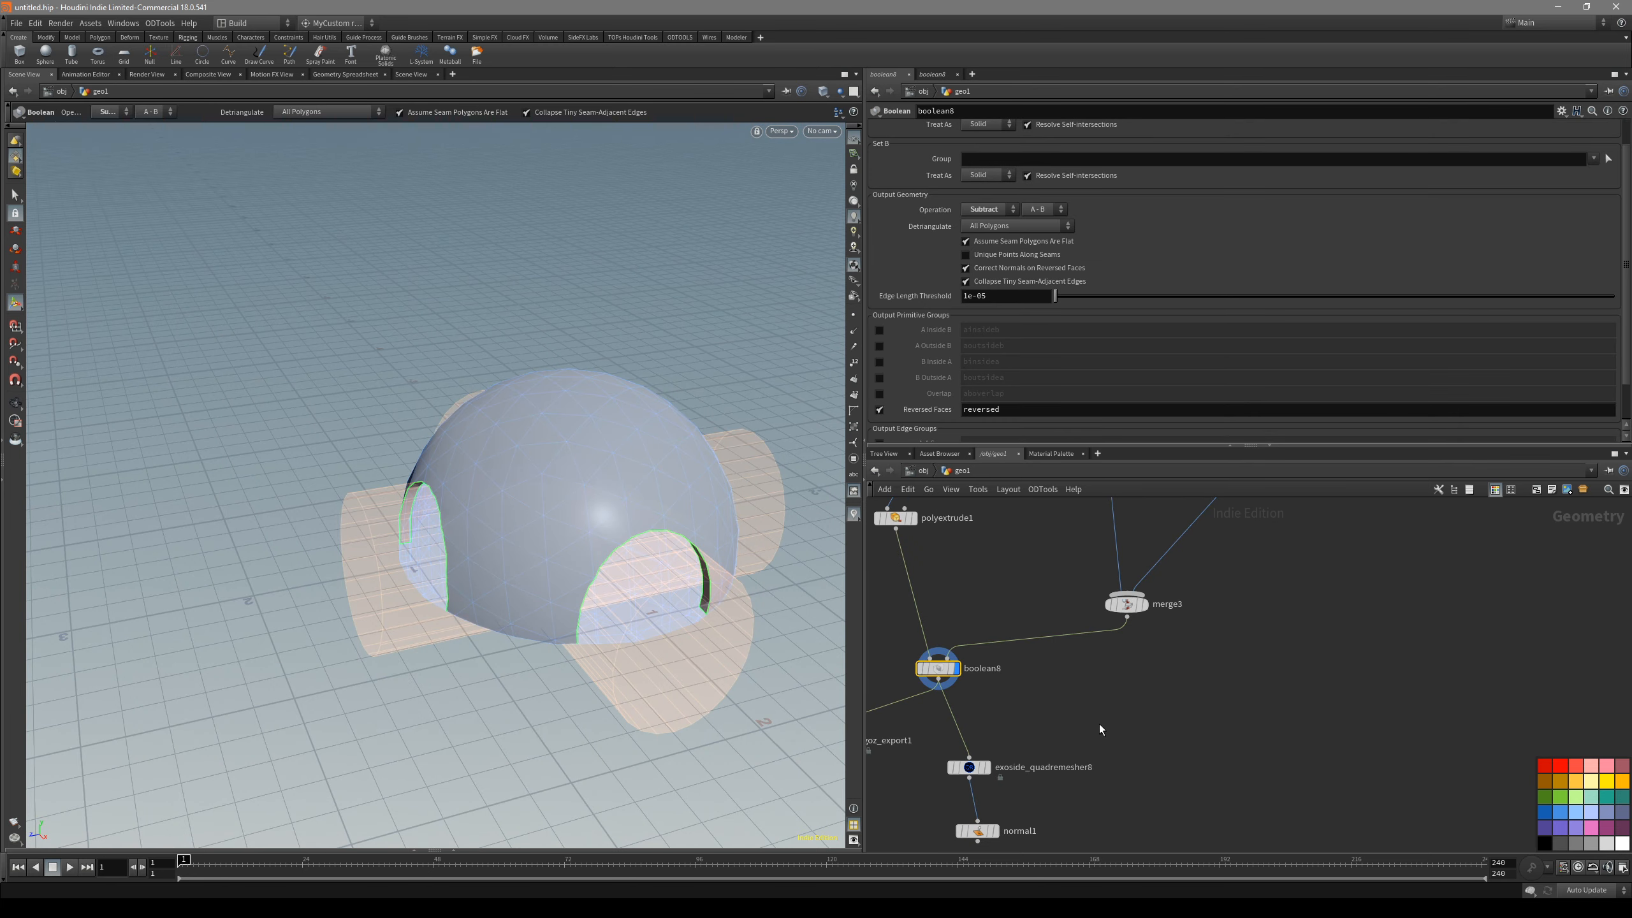
- Examine boolean8's hollow dome with the arched openings cut by the merged tubes
middle_drag(1069, 711, 1142, 710)
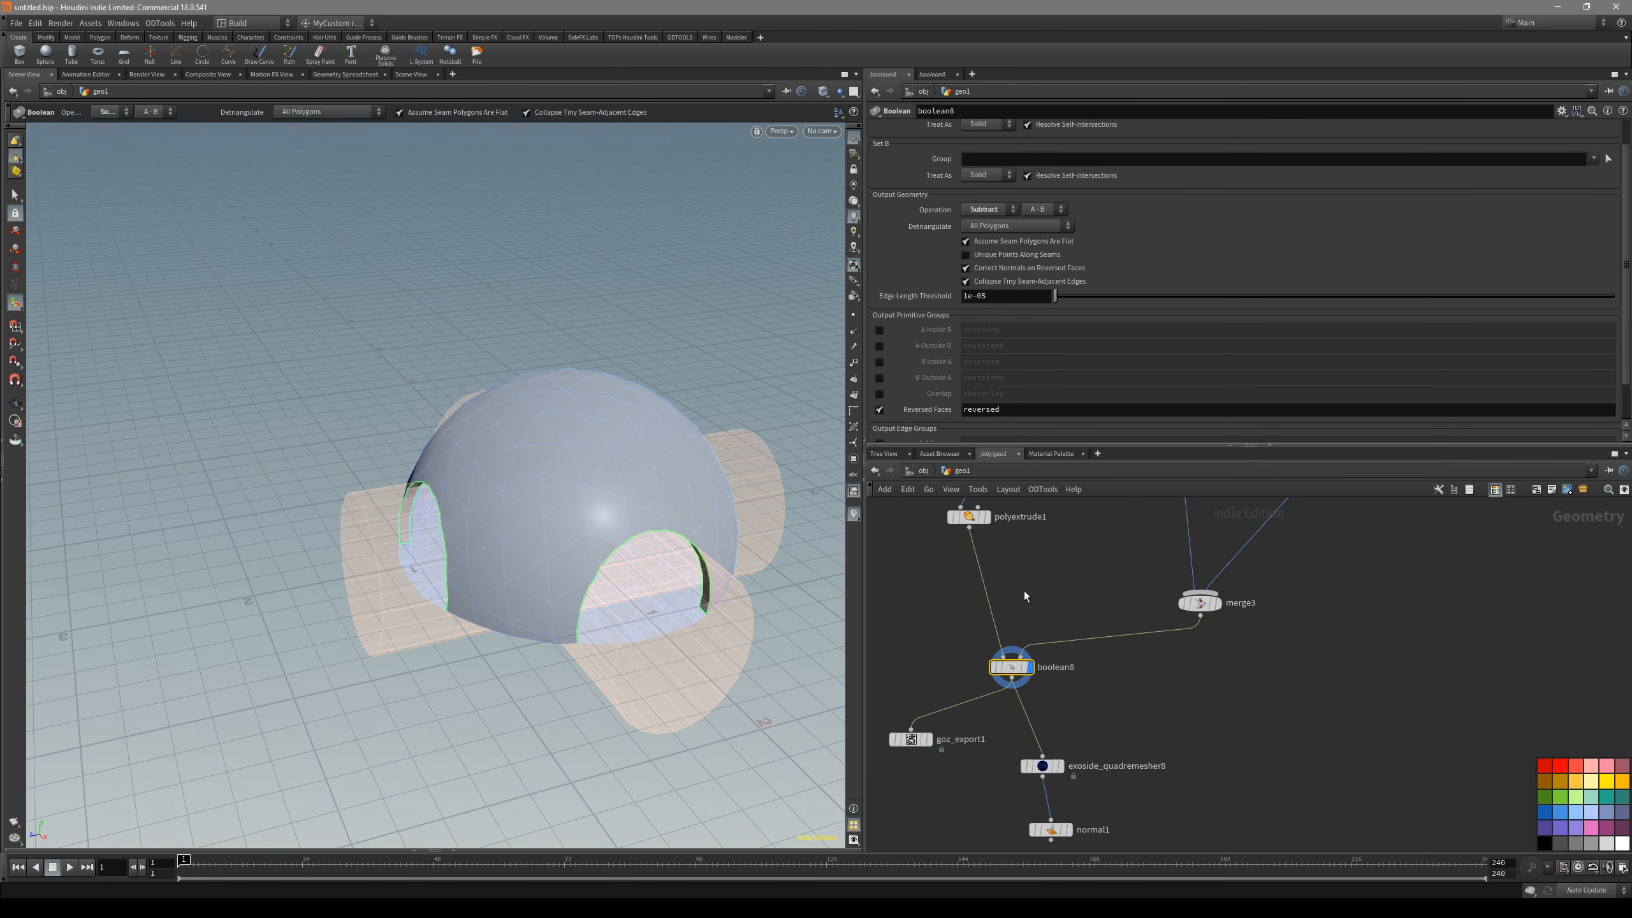
middle_drag(1026, 571, 1036, 665)
alt+drag(595, 618, 707, 675)
scroll(339, 644, down, 5)
key(Return)
middle_drag(1092, 829, 1061, 713)
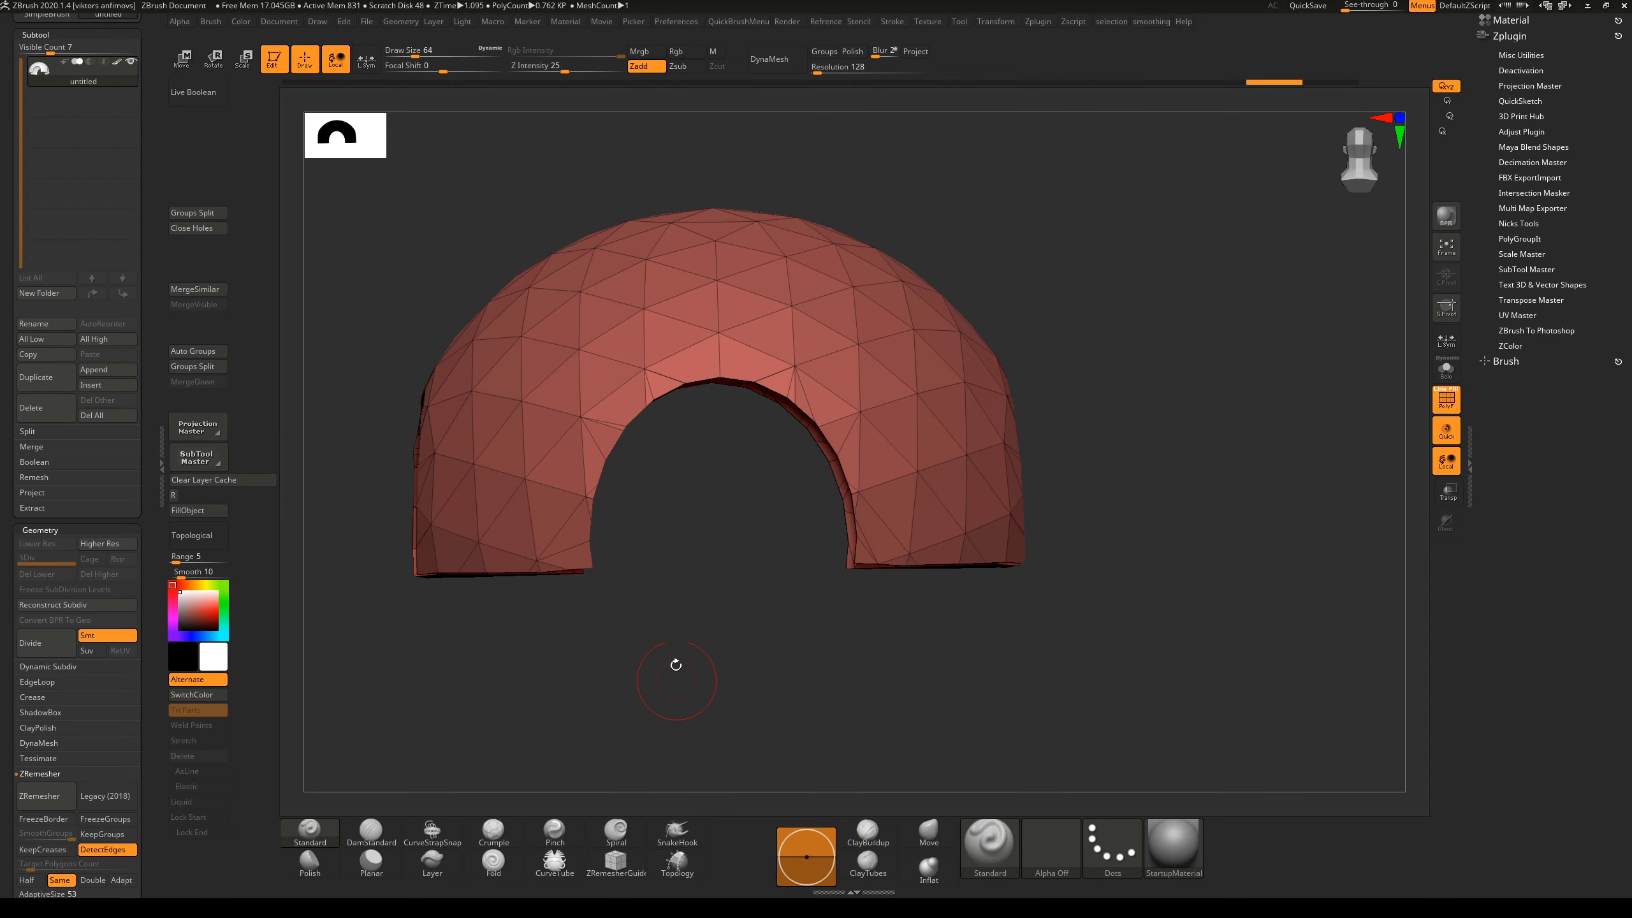
- In ZBrush, run ZRemesher on the exported dome with DetectEdges on and the Same polygon count, and inspect the arch edges
drag(670, 663, 776, 674)
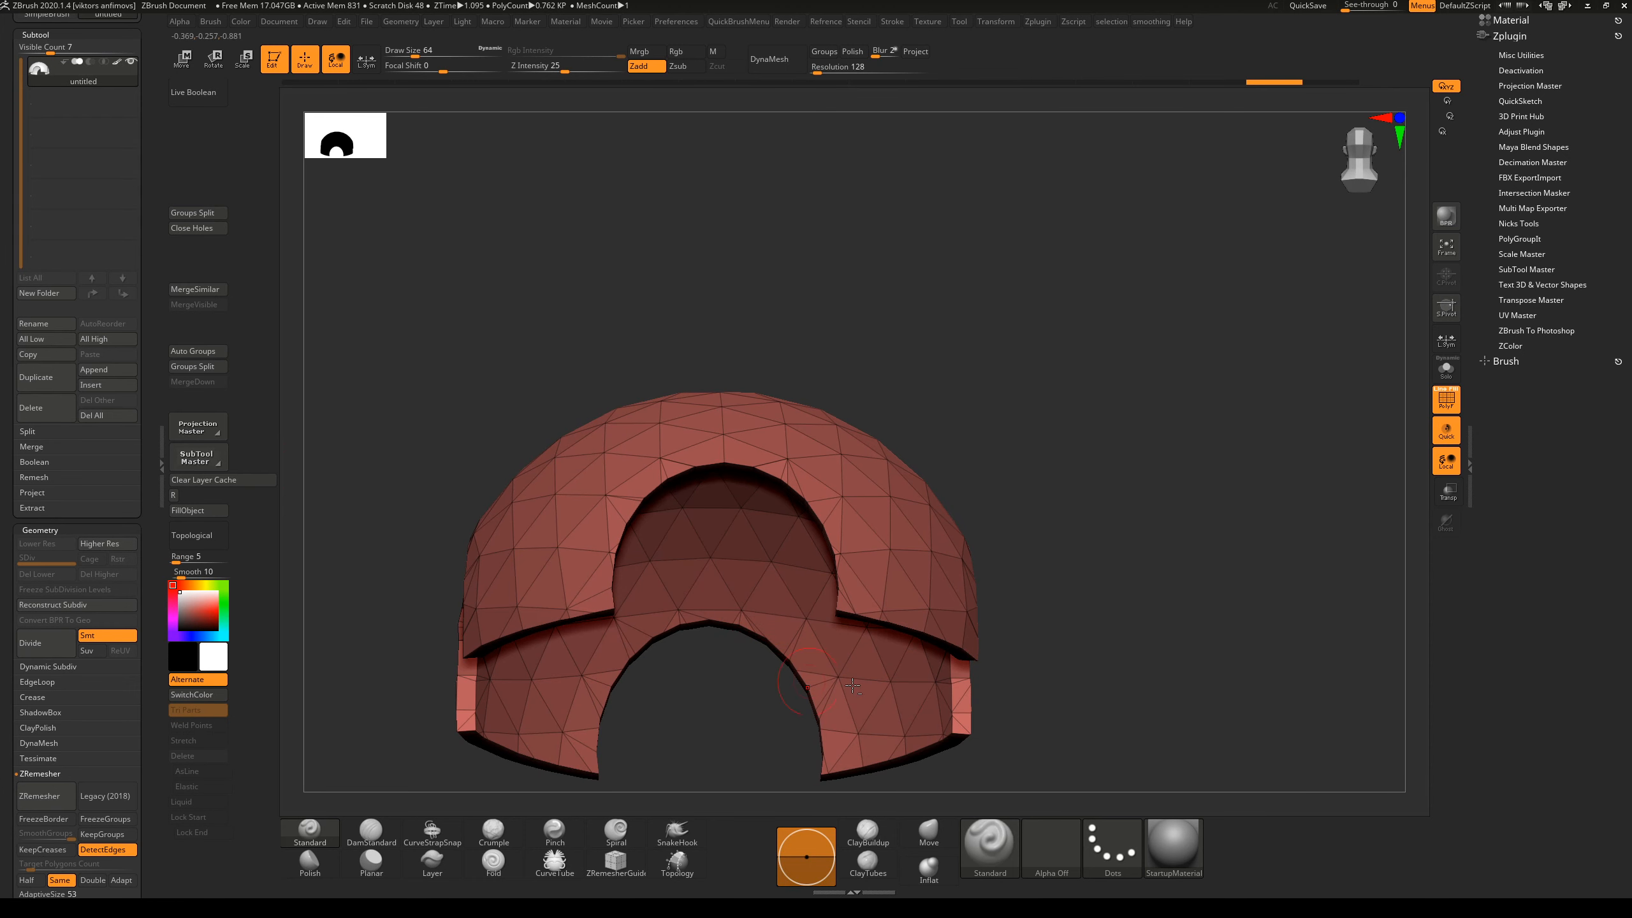
scroll(151, 624, down, 5)
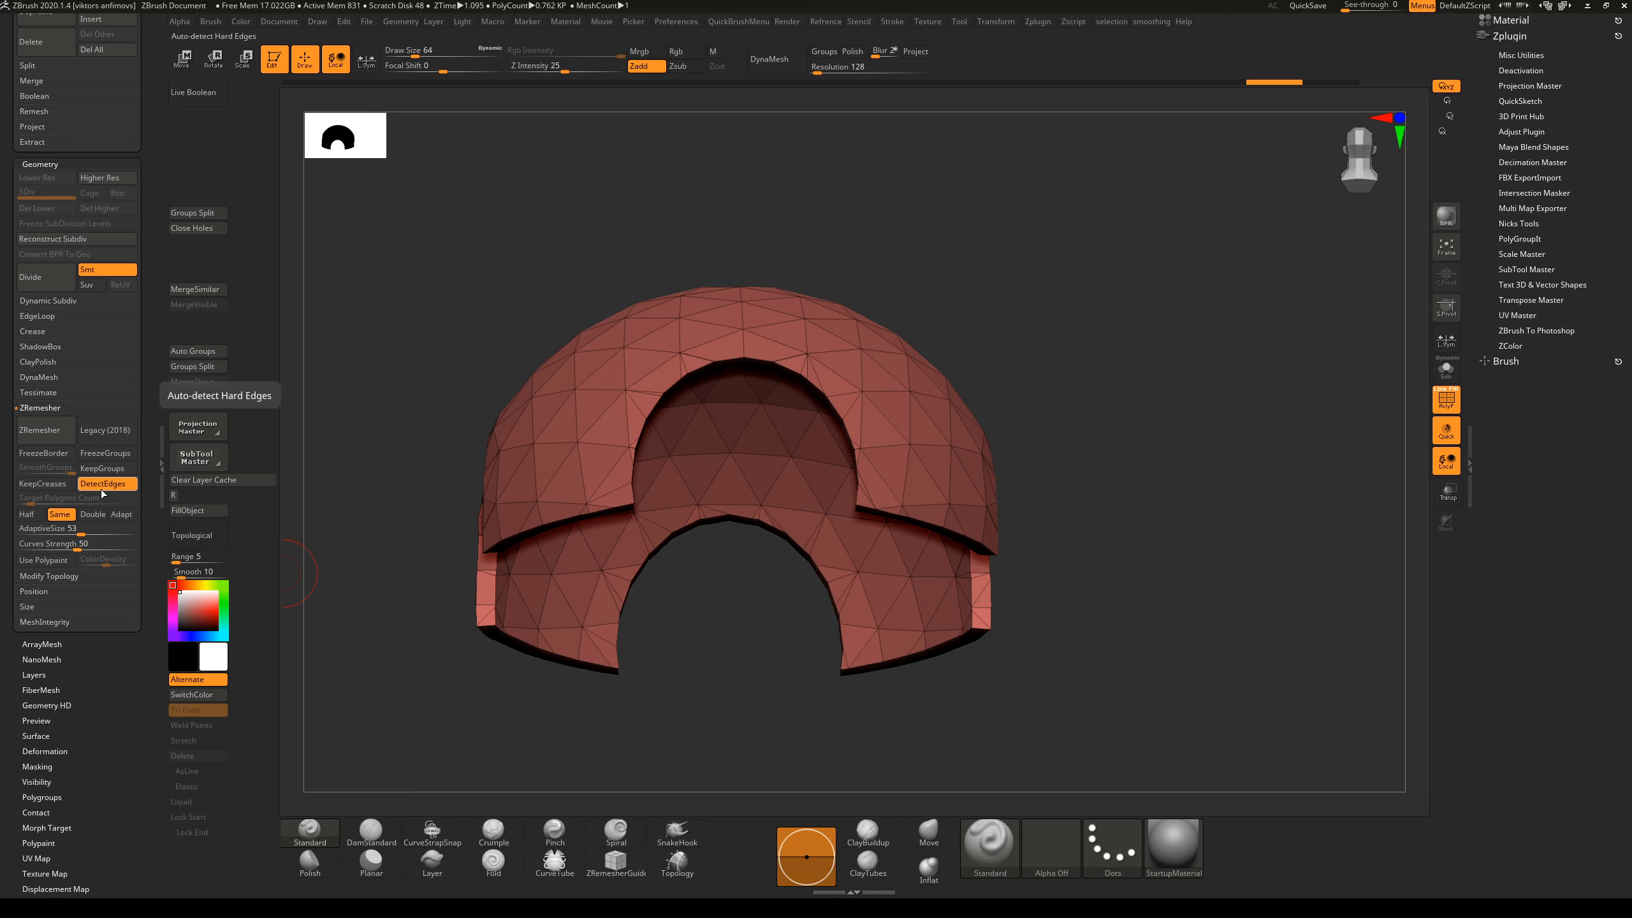
drag(680, 612, 1007, 567)
drag(775, 418, 1040, 438)
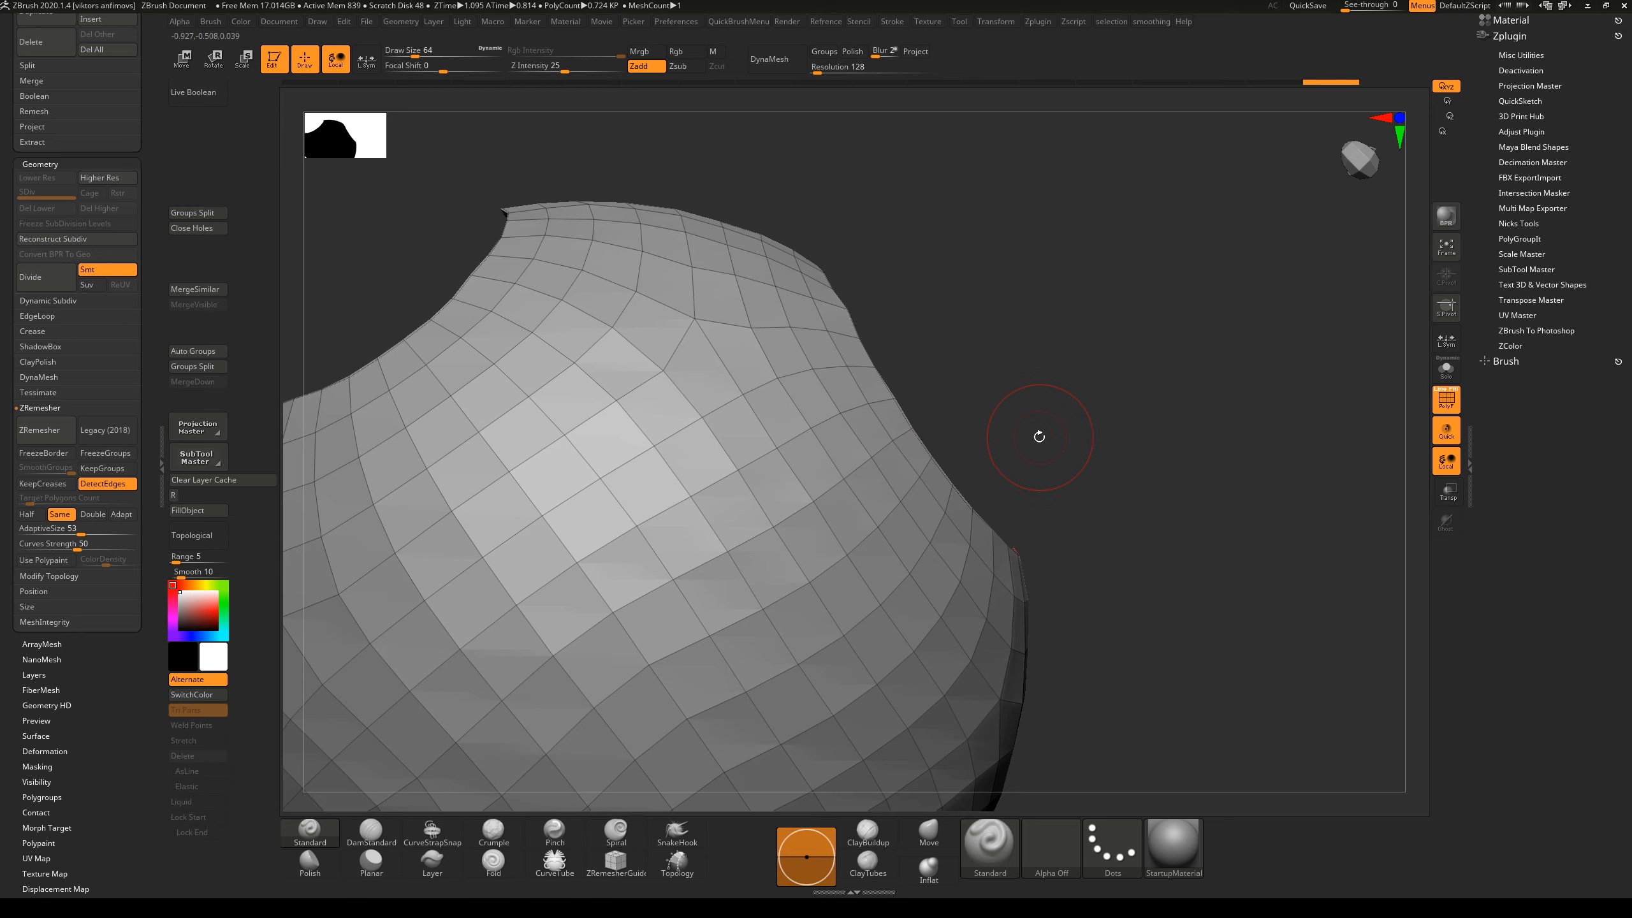
drag(1130, 601, 1090, 374)
alt+drag(1090, 374, 1210, 666)
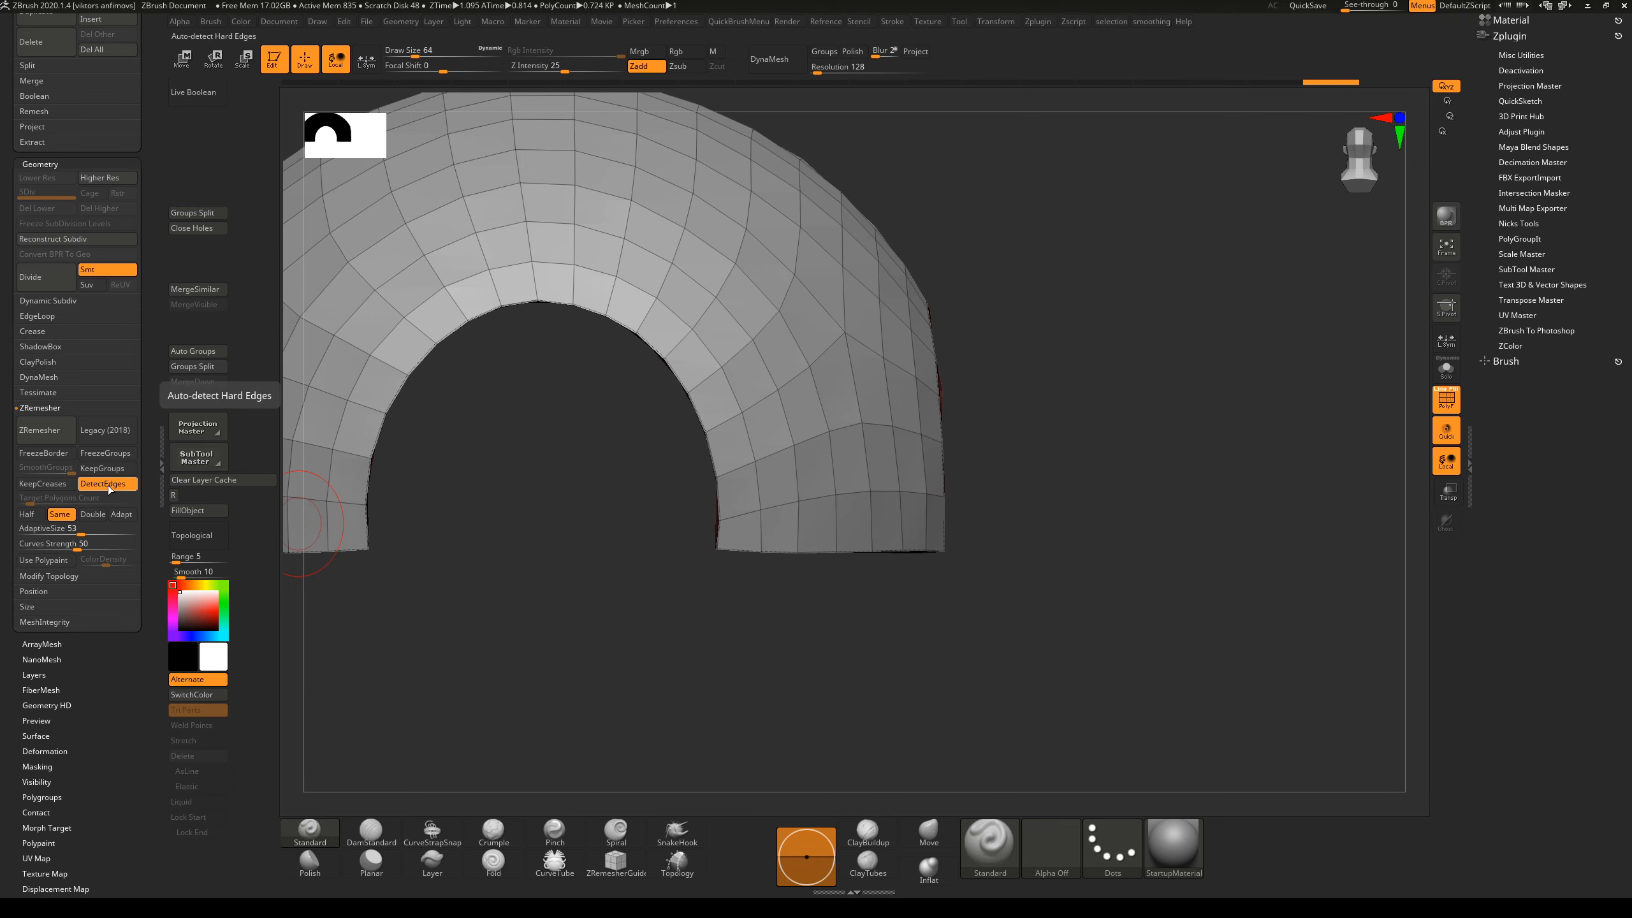
- Turn off DetectEdges and run ZRemesher on the dome again
alt+drag(657, 634, 693, 671)
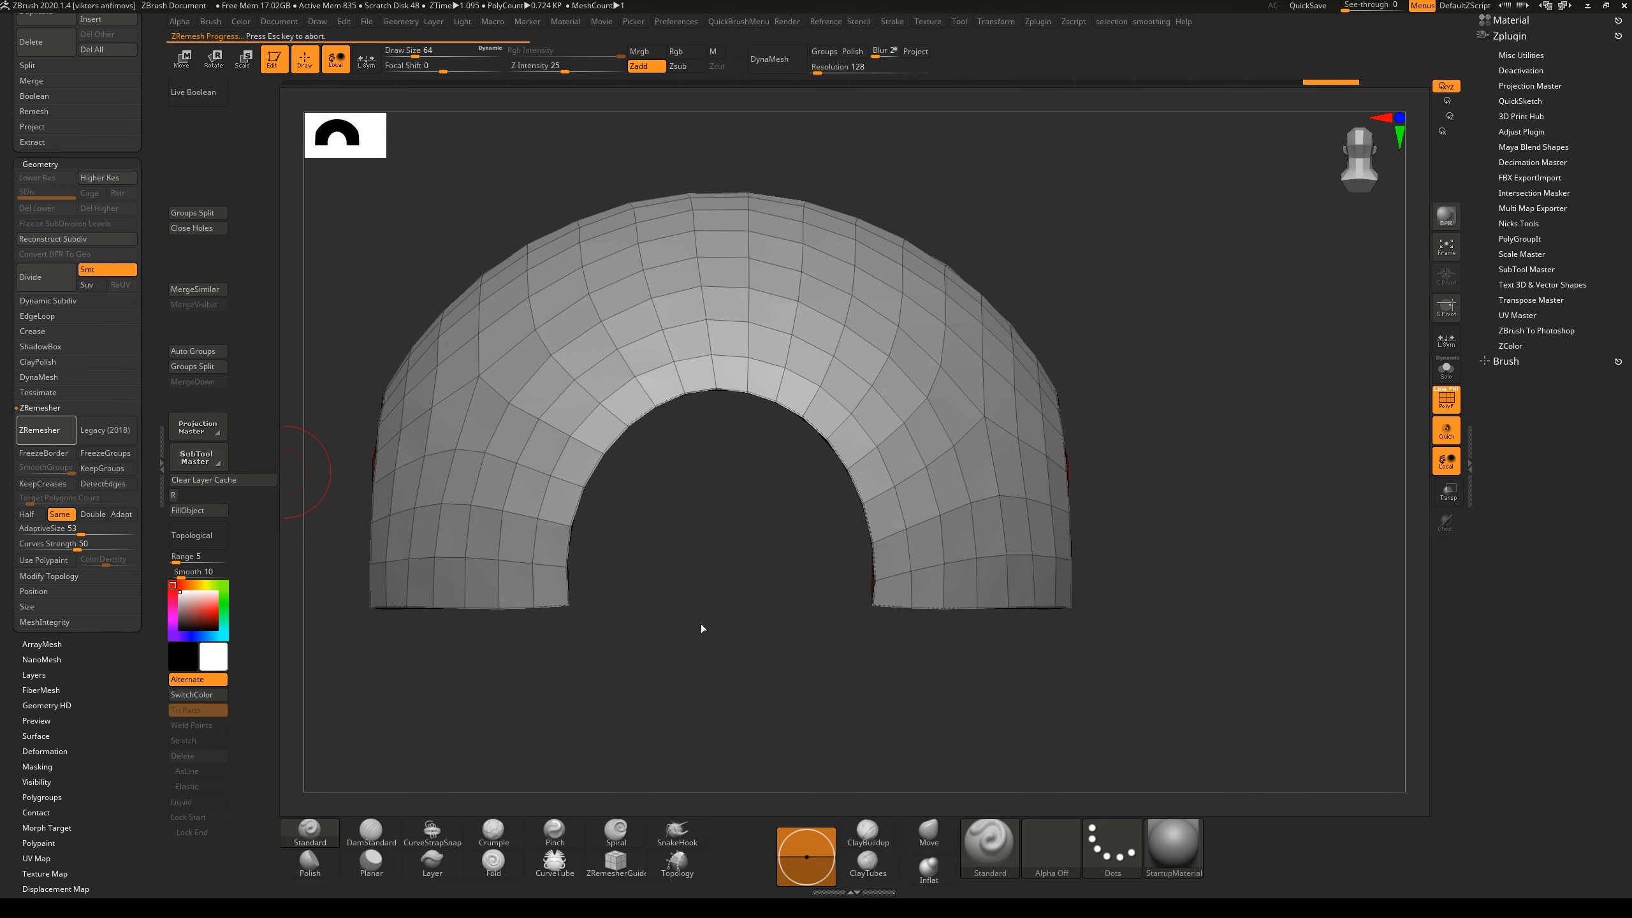
drag(861, 646, 680, 446)
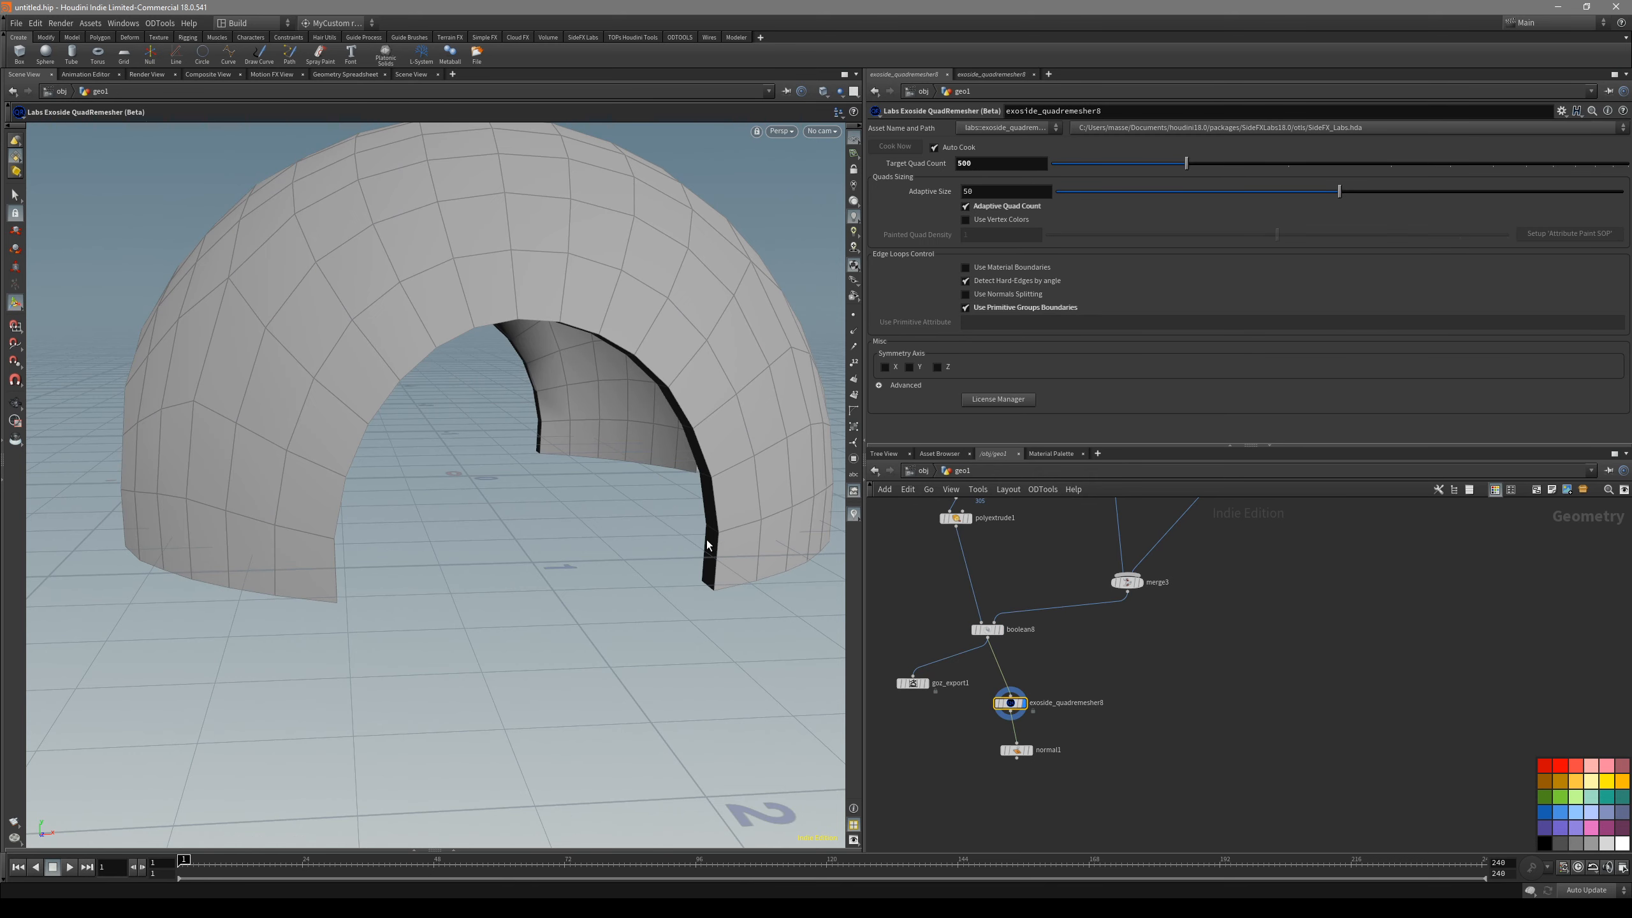
- Switch to Houdini and examine exoside_quadremesher8's 500-quad dome, including the arch edges and inner walls
drag(713, 633, 838, 622)
key(Return)
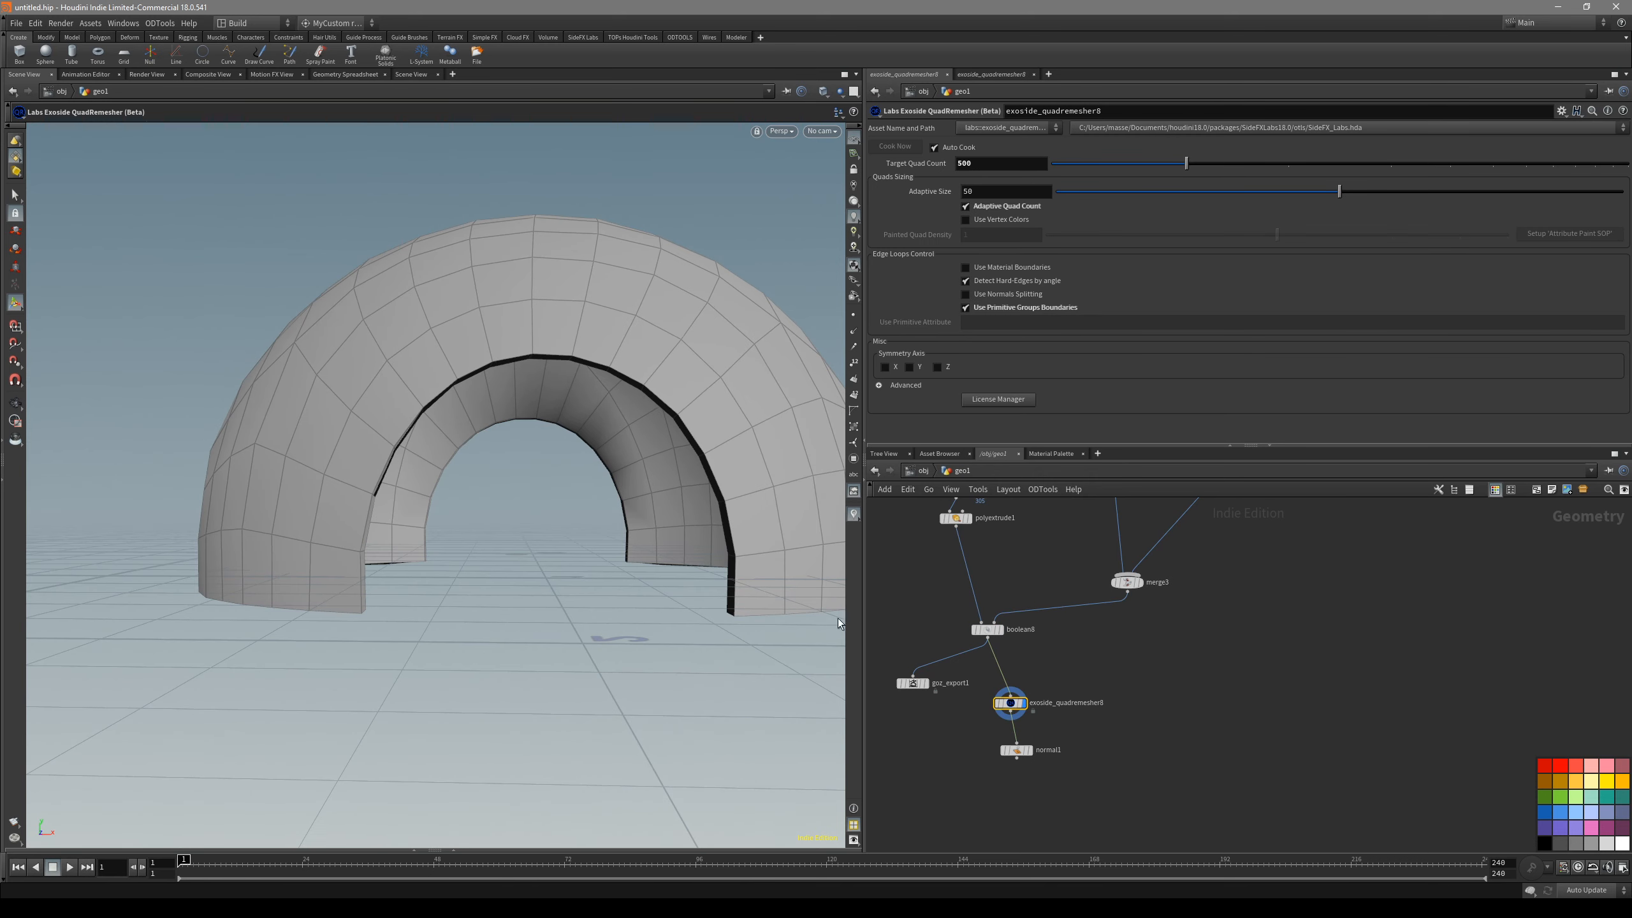
drag(696, 466, 603, 438)
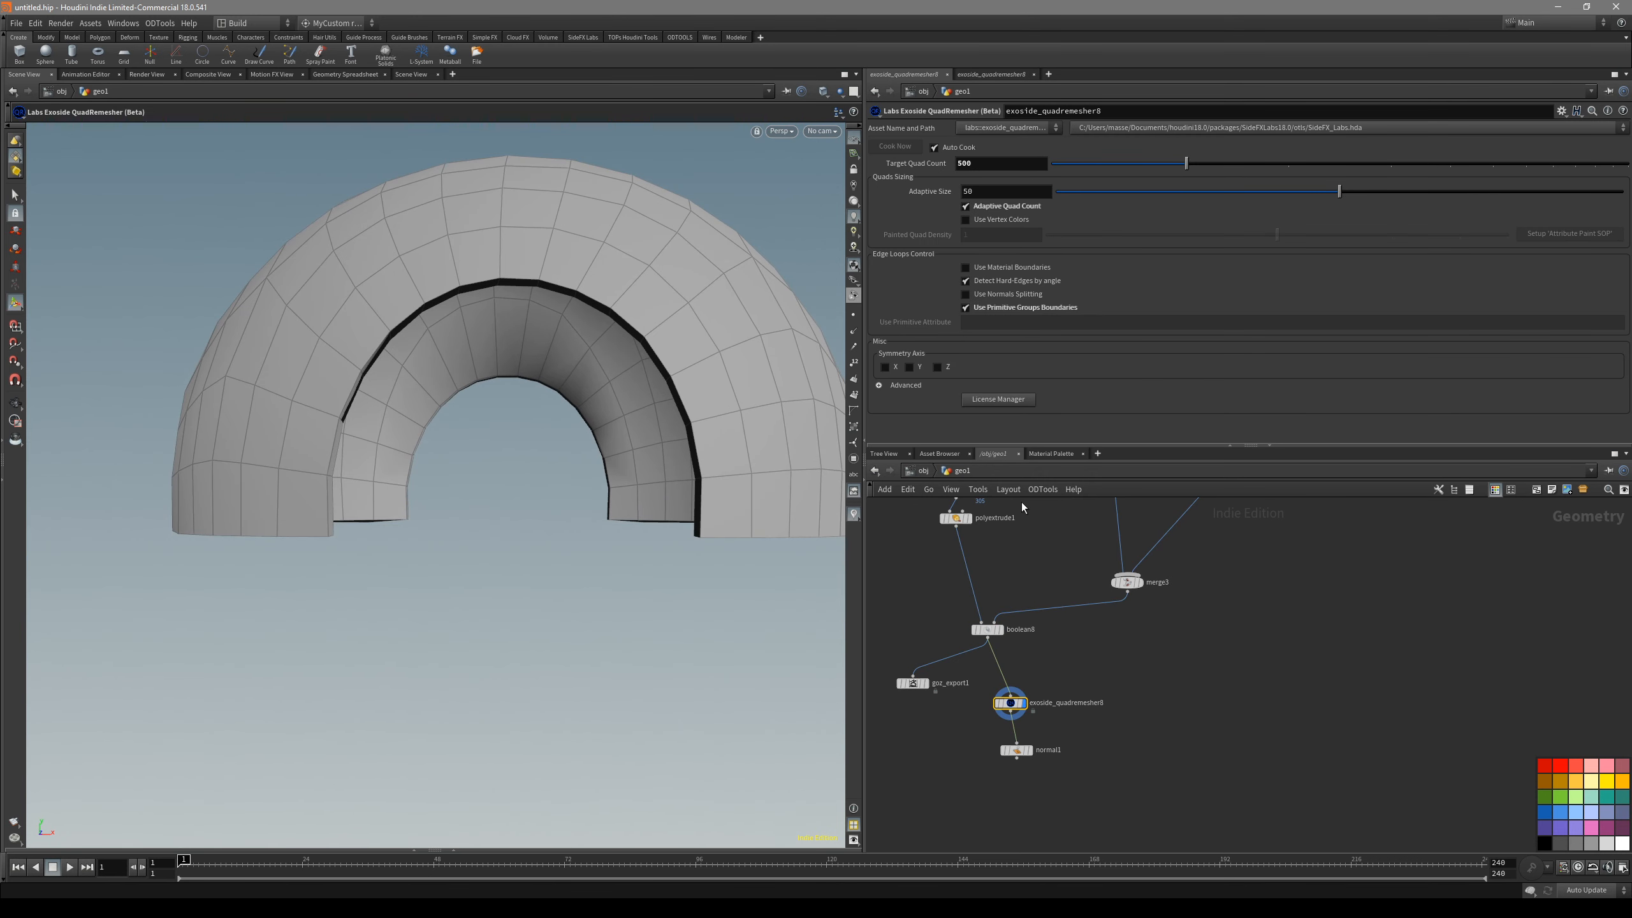
drag(675, 540, 721, 427)
drag(674, 547, 469, 411)
- Display normal1 and examine the dome's shading inside and outside, with and without wireframe
click(1030, 750)
mouse_move(528, 533)
mouse_down()
mouse_move(571, 506)
mouse_move(514, 459)
mouse_move(373, 515)
mouse_up()
key(shift+w)
middle_drag(420, 603, 452, 565)
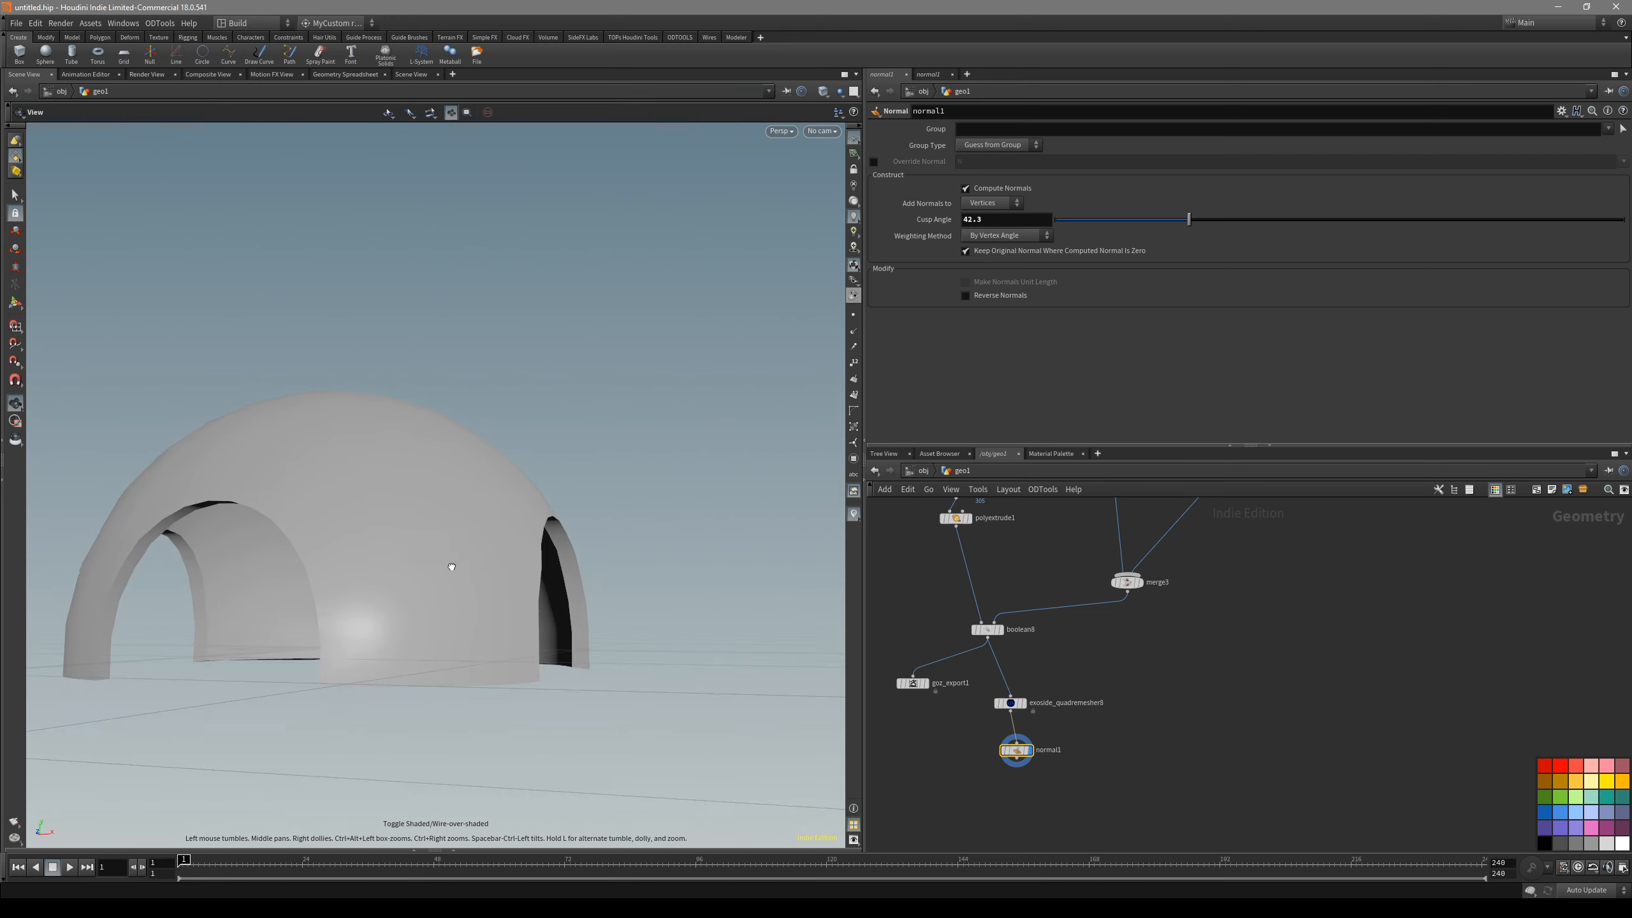
key(shift+w)
mouse_move(476, 566)
mouse_down()
mouse_move(447, 547)
mouse_move(390, 565)
mouse_move(433, 506)
mouse_move(444, 605)
mouse_move(608, 623)
mouse_move(501, 592)
mouse_up()
key(Return)
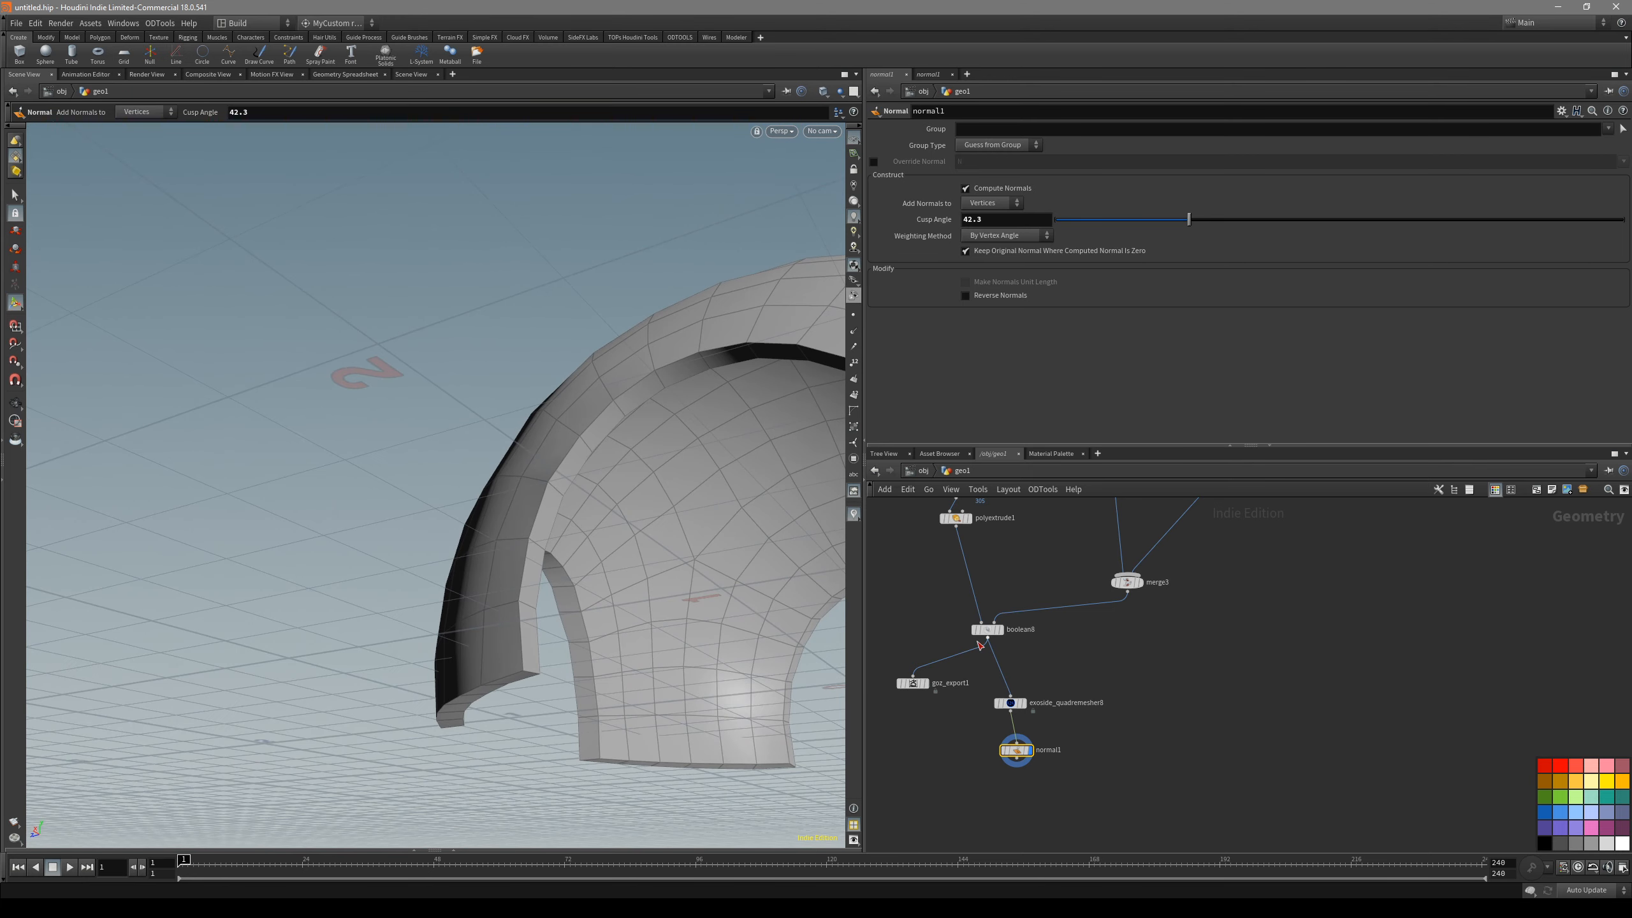
scroll(586, 656, up, 3)
mouse_move(538, 672)
alt+mouse_down()
mouse_move(513, 627)
mouse_move(549, 635)
mouse_move(656, 605)
mouse_move(537, 488)
mouse_move(626, 565)
alt+mouse_up()
key(shift+w)
key(shift+w)
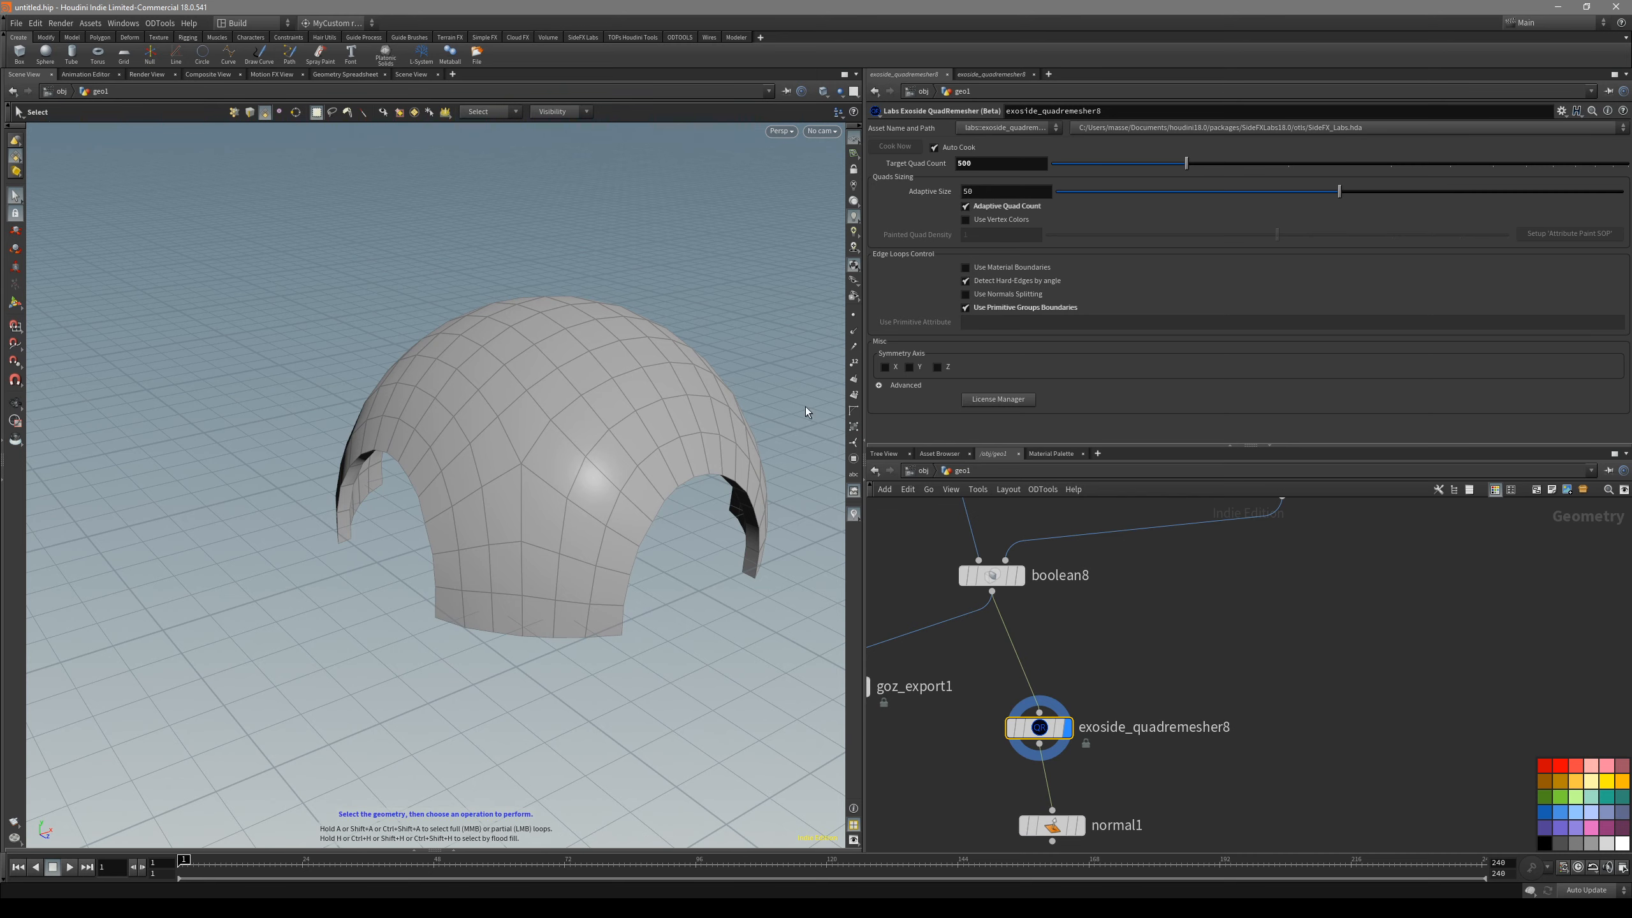
- Enable X and Z symmetry on exoside_quadremesher8 and check the symmetrical mesh from above
alt+drag(807, 411, 584, 503)
alt+middle_drag(585, 502, 551, 493)
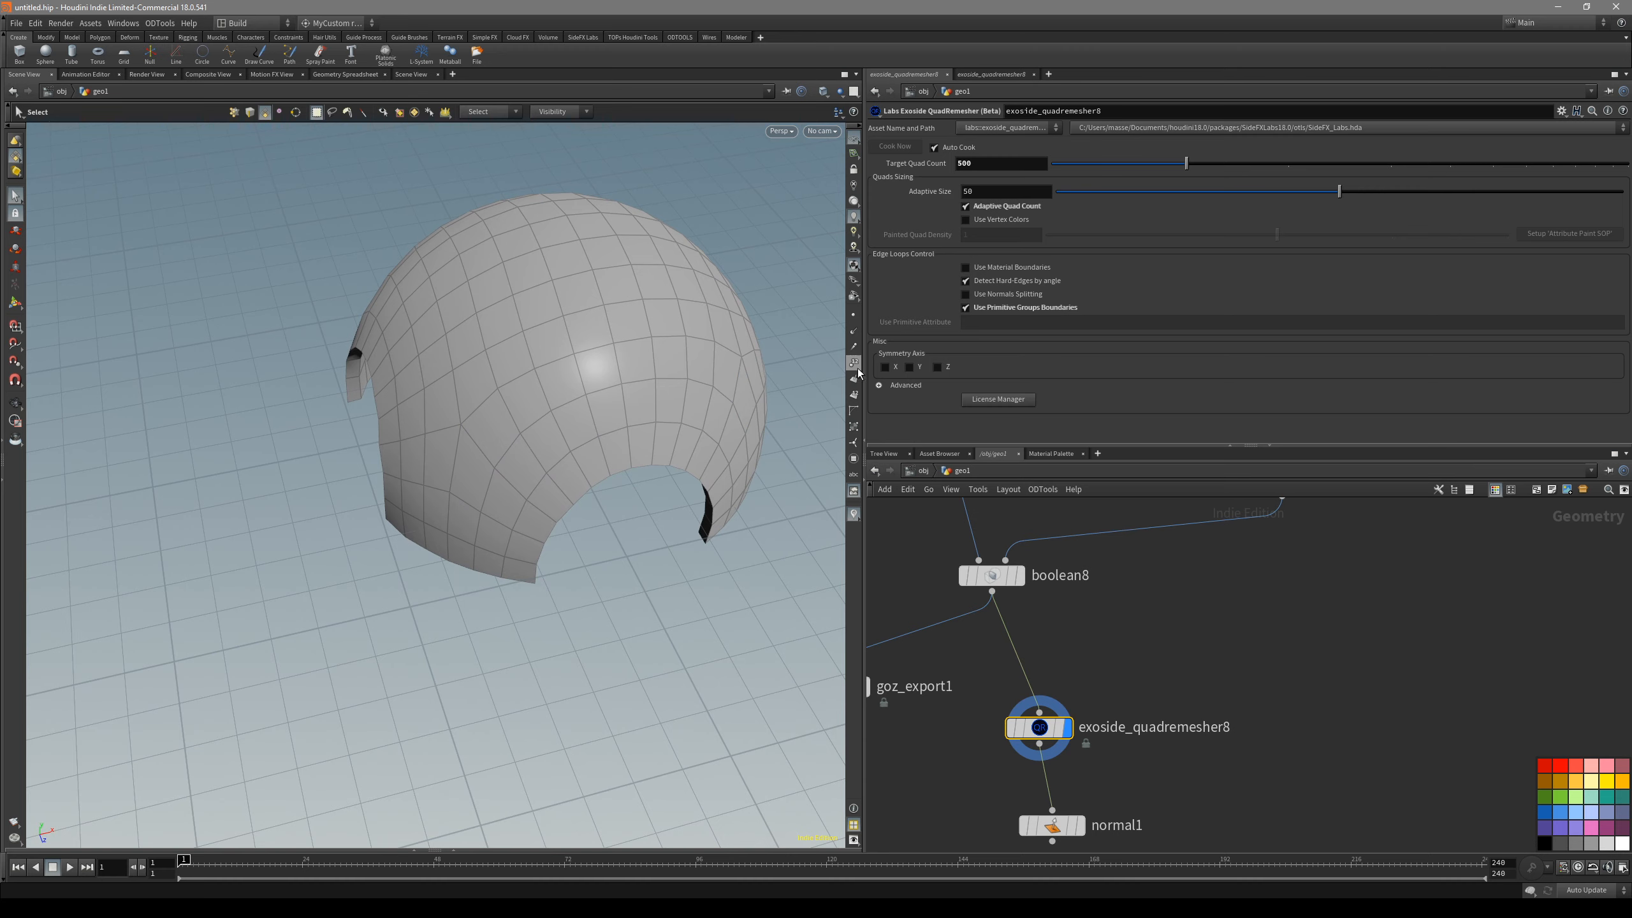
click(937, 367)
alt+drag(792, 397, 415, 472)
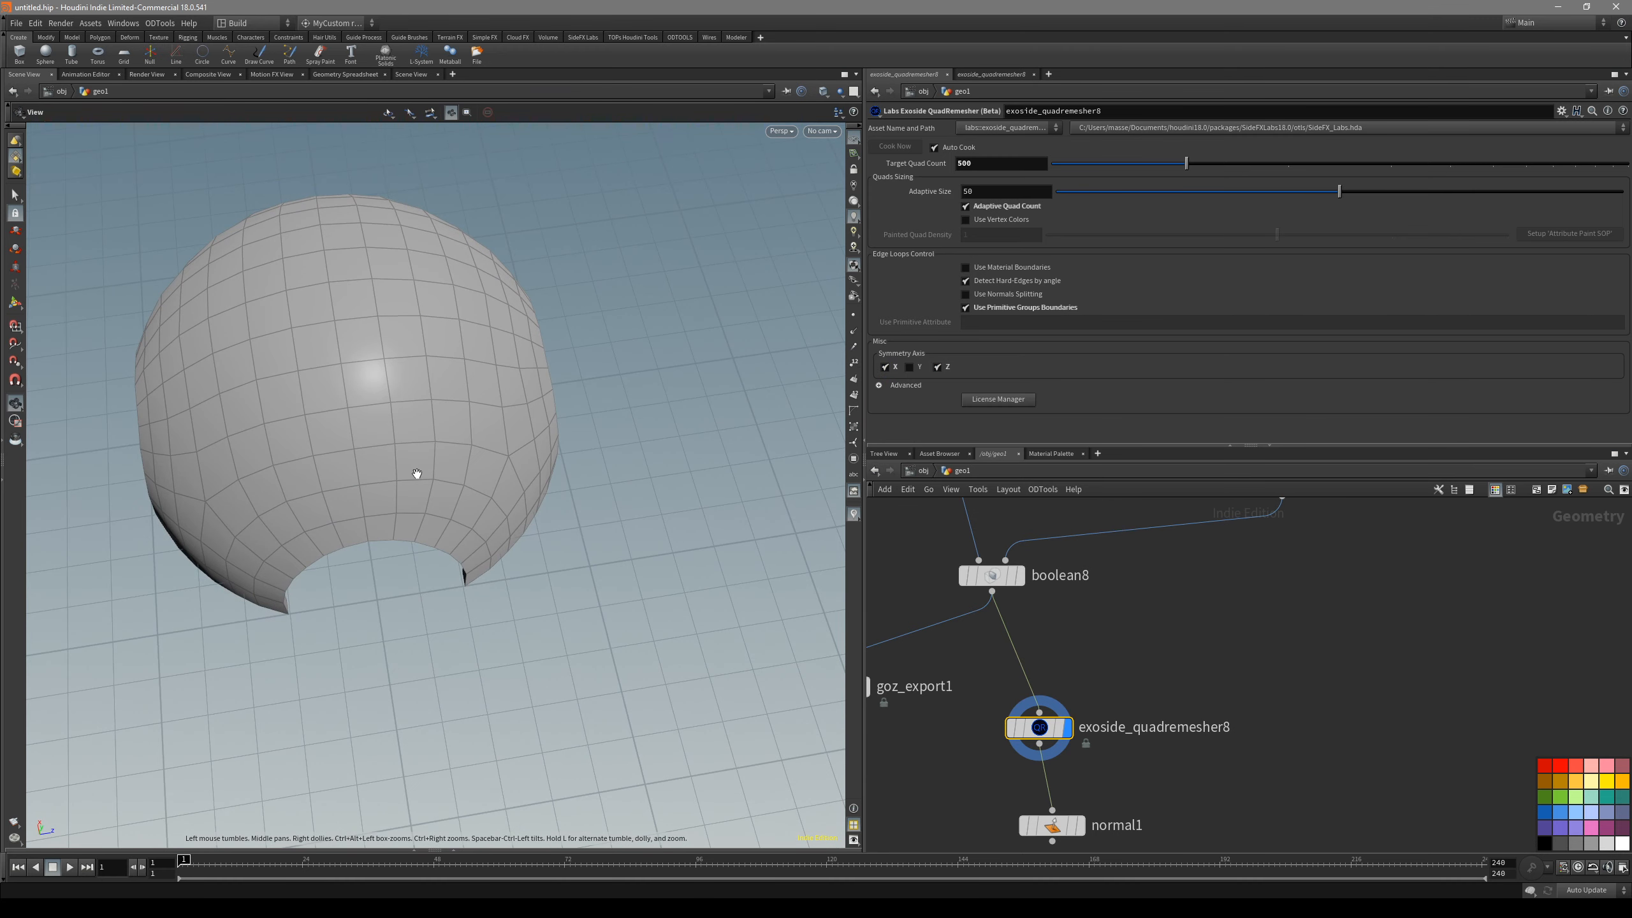
key(space+2)
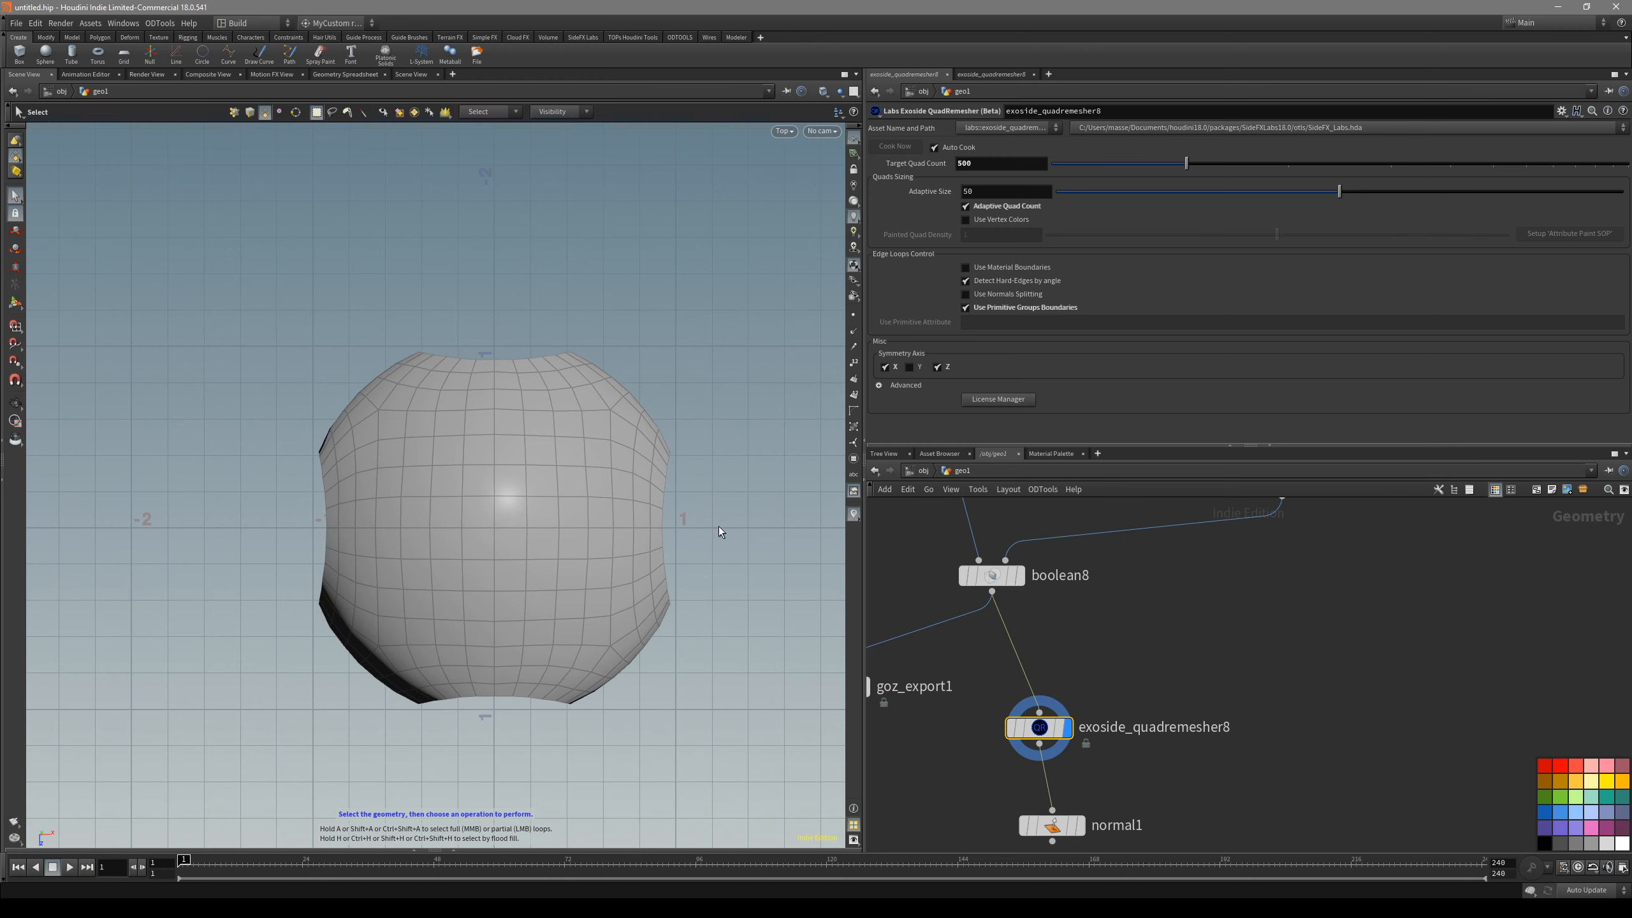
alt+middle_drag(503, 498, 512, 452)
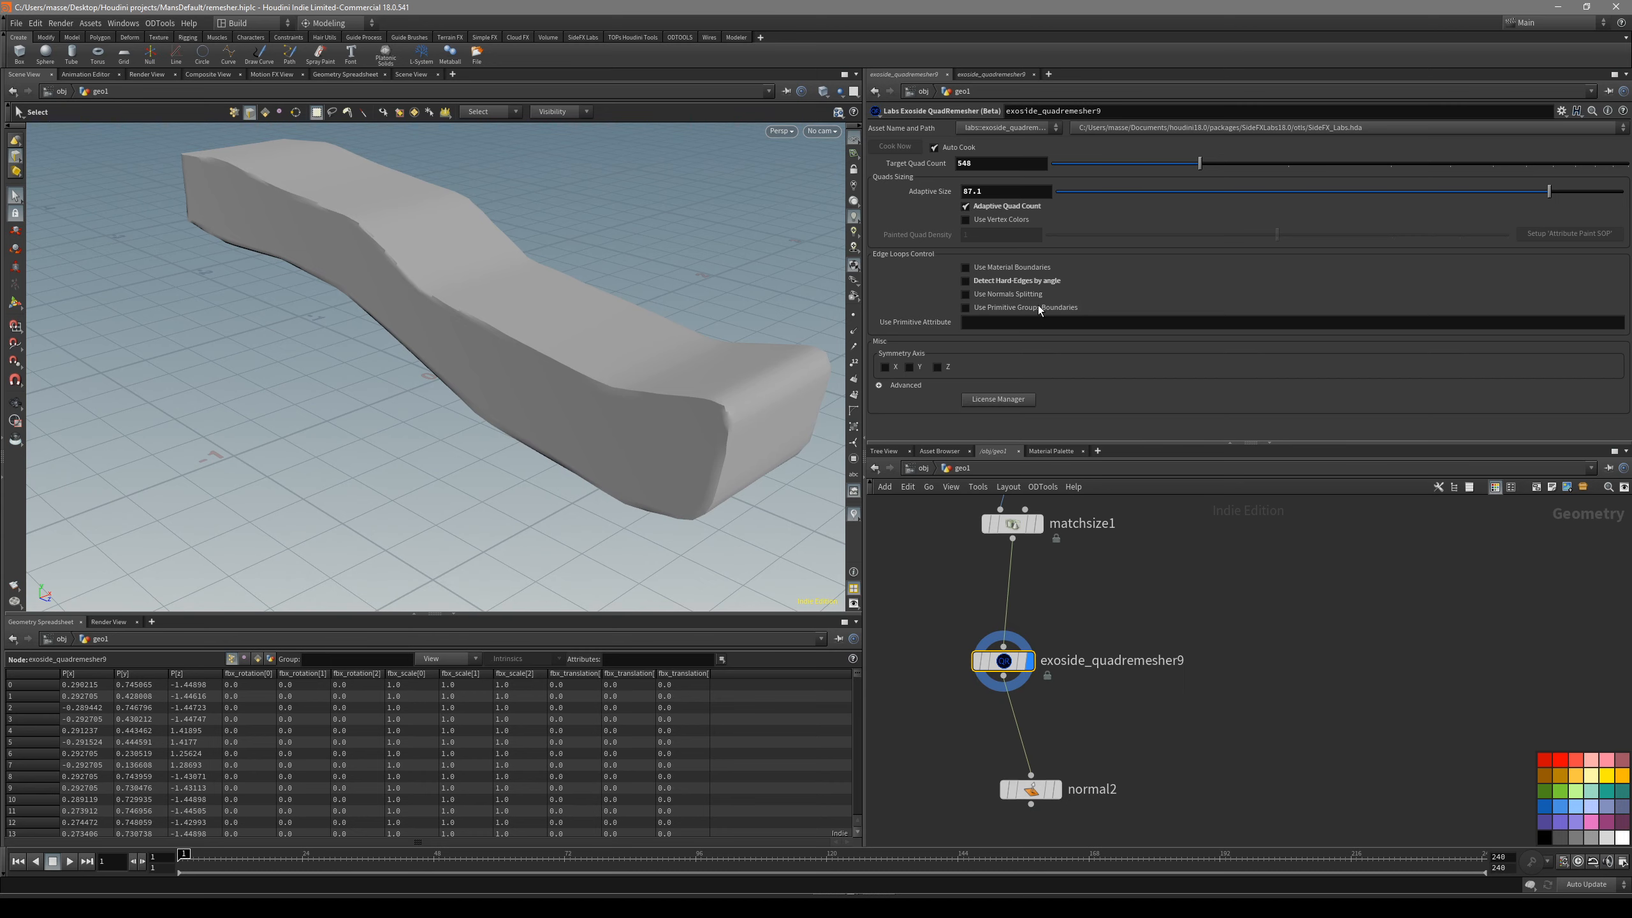
- Examine exoside_quadremesher9's remeshed block with and without wireframe, and display normal2
key(shift+w)
mouse_move(653, 387)
alt+mouse_down()
mouse_move(784, 353)
mouse_move(727, 350)
mouse_move(710, 402)
alt+mouse_up()
key(shift+w)
key(shift+w)
alt+middle_drag(709, 401, 648, 410)
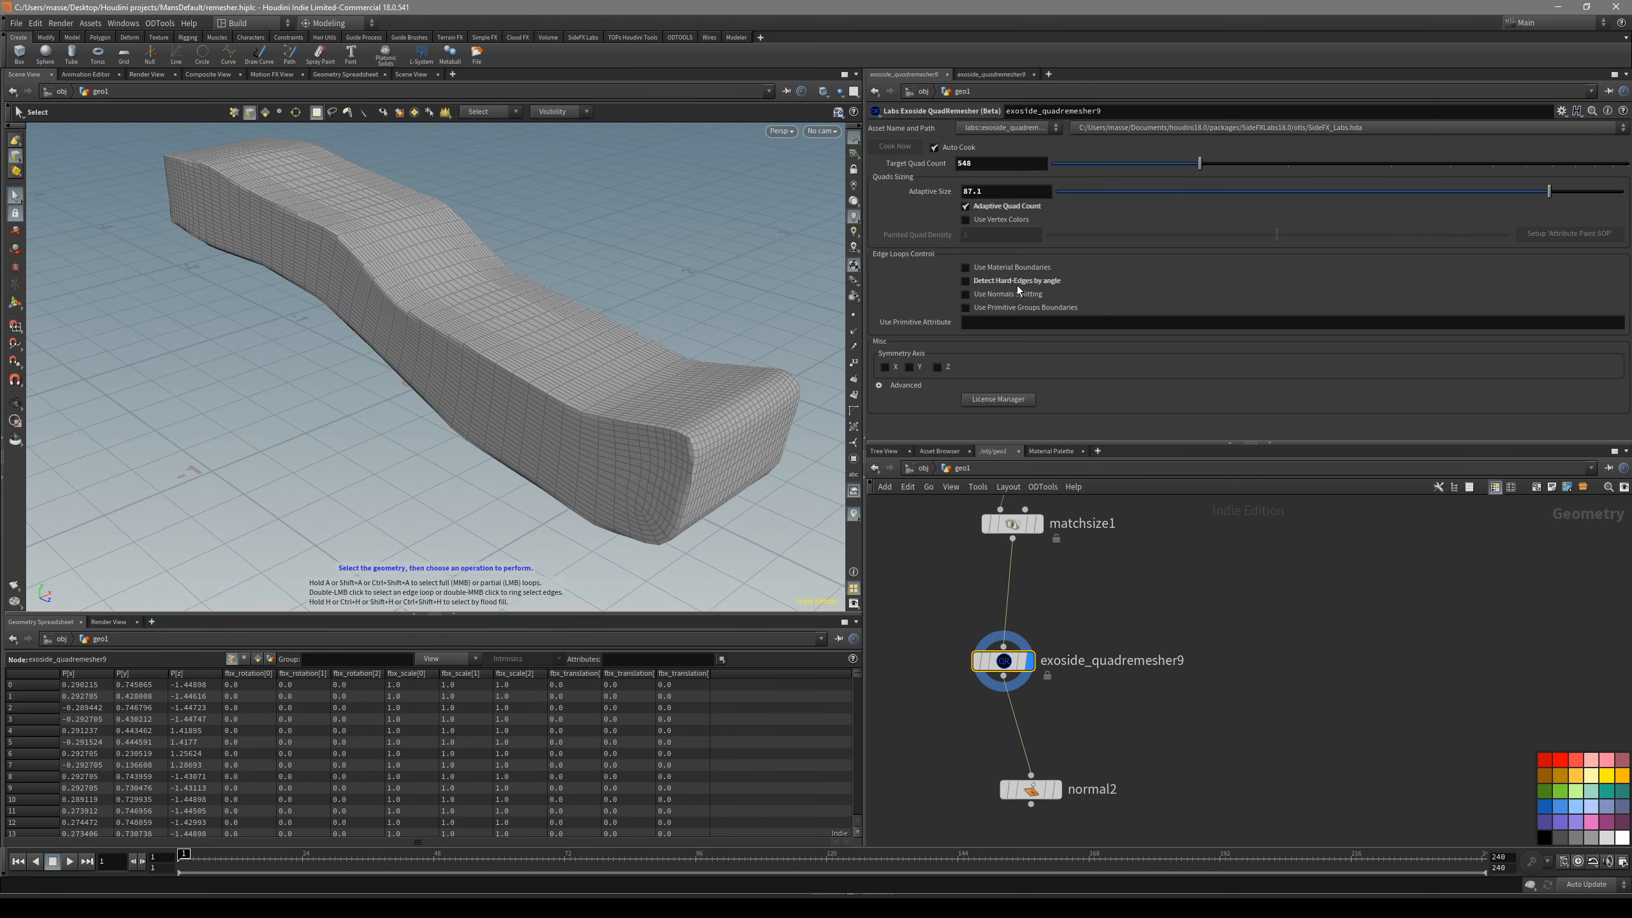
mouse_move(667, 397)
alt+mouse_down()
mouse_move(627, 427)
mouse_move(668, 412)
alt+mouse_up()
key(shift+w)
click(1057, 790)
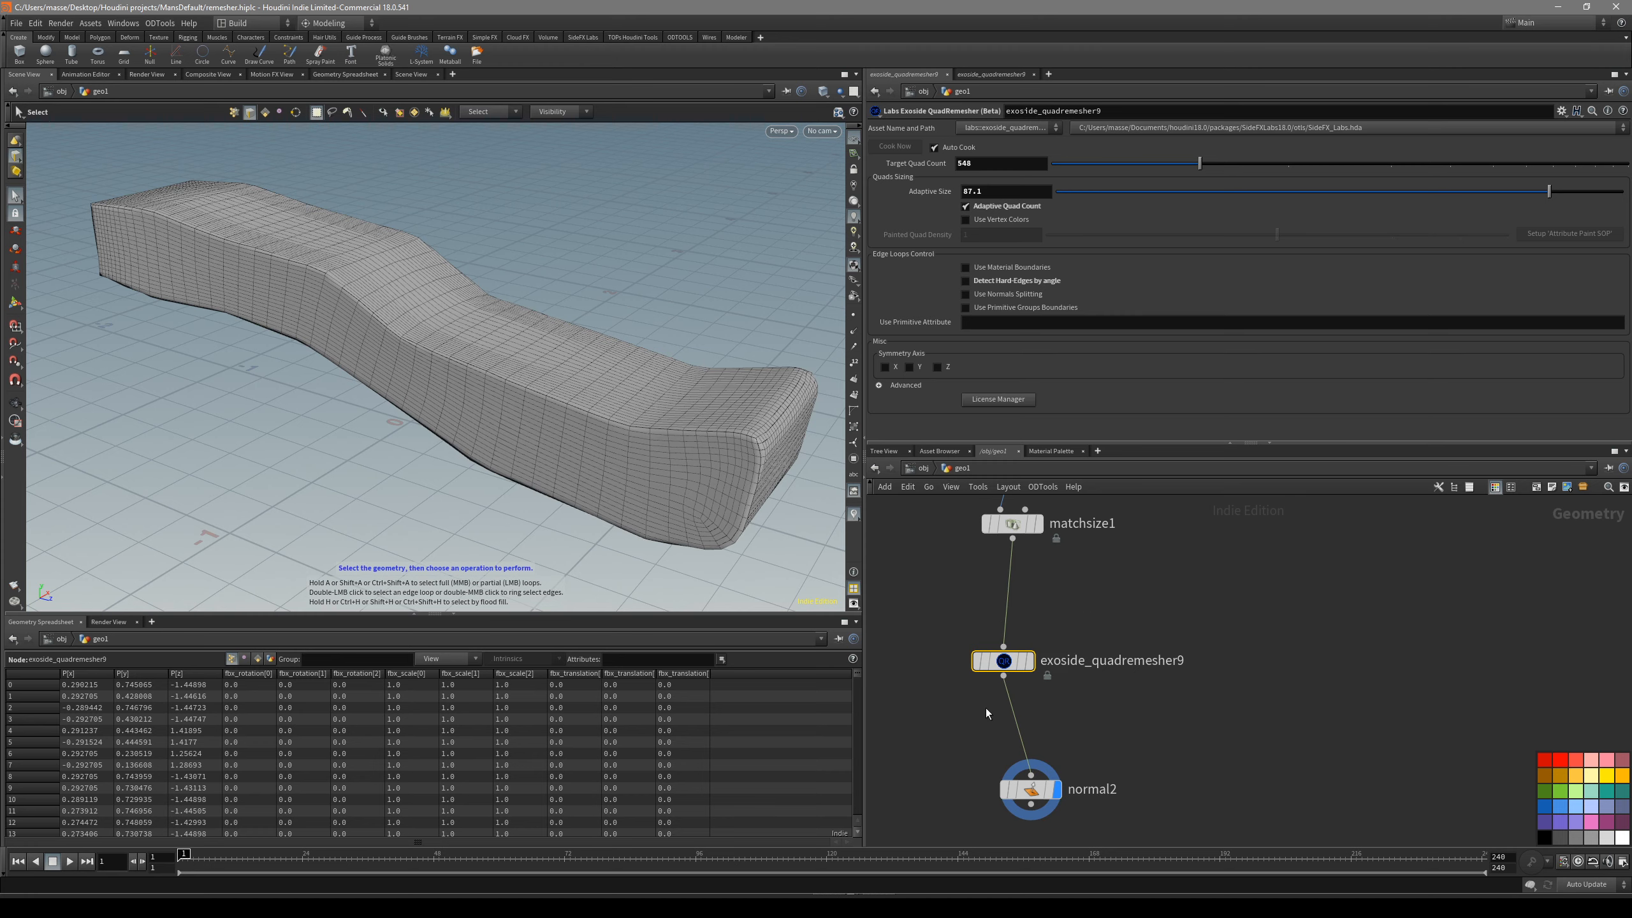
- Display matchsize1 and inspect the low-poly source block's polygons, shading and node info
key(r)
drag(1053, 561, 1009, 538)
key(r)
alt+drag(780, 485, 649, 410)
key(shift+w)
middle_drag(1068, 576, 1075, 649)
middle_click(1024, 601)
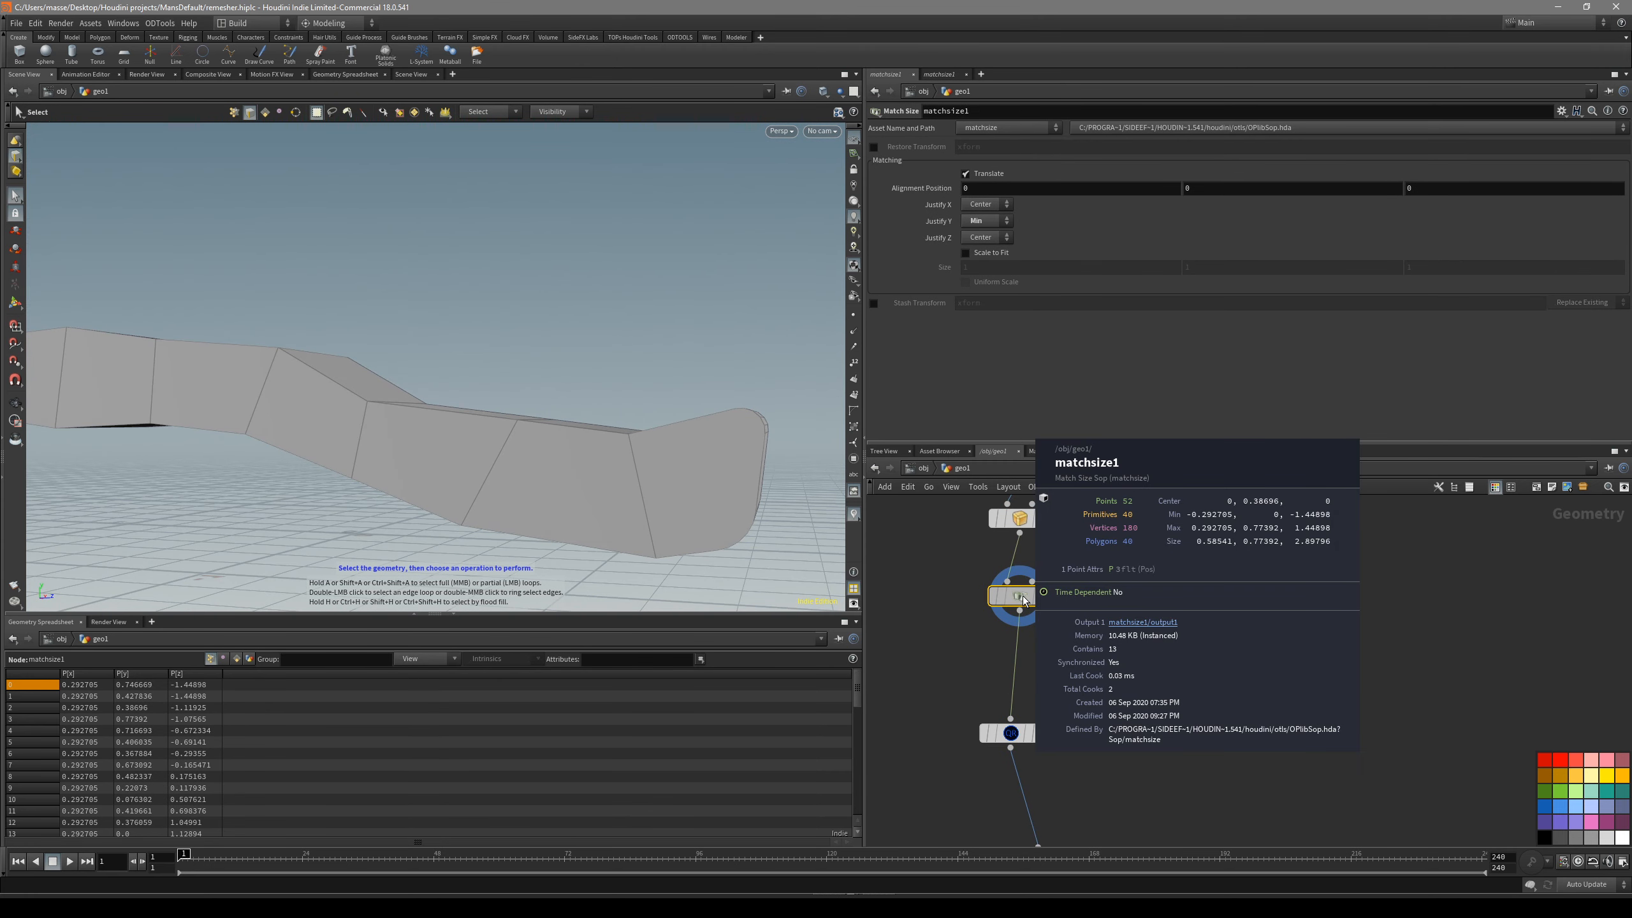
mouse_move(594, 418)
alt+mouse_down()
mouse_move(568, 488)
mouse_move(678, 539)
mouse_move(366, 473)
mouse_move(506, 357)
mouse_move(615, 396)
mouse_move(447, 473)
mouse_move(353, 467)
alt+mouse_up()
key(shift+w)
key(shift+w)
key(s)
- Move exoside_quadremesher9 clear of matchsize1, then display matchsize1 and check its unsplit shading
mouse_move(1081, 653)
middle_down()
mouse_move(1068, 609)
mouse_move(1054, 646)
middle_up()
click(1106, 683)
click(1024, 690)
drag(1001, 729, 1089, 749)
drag(1117, 659, 1027, 584)
click(1032, 590)
key(Escape)
key(shift+w)
mouse_move(309, 422)
mouse_down()
mouse_move(293, 416)
mouse_move(370, 489)
mouse_move(257, 417)
mouse_move(368, 459)
mouse_move(328, 374)
mouse_up()
drag(590, 390, 382, 434)
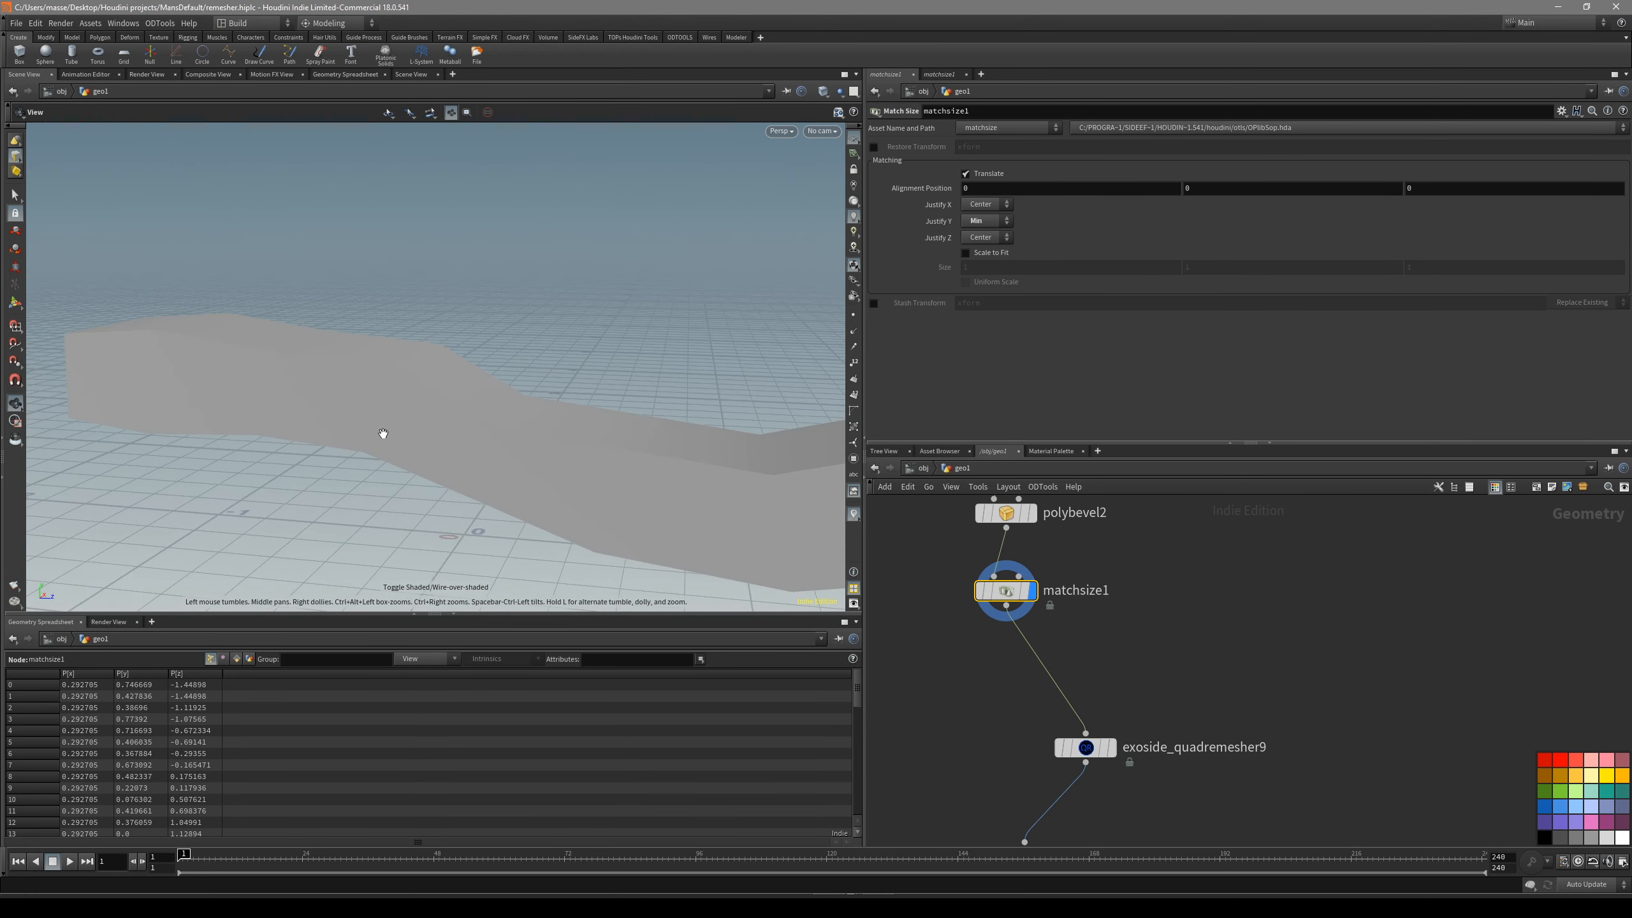
key(s)
key(shift+w)
- Display exoside_quadremesher9, check its wireframe and enable Use Normals Splitting
click(1110, 747)
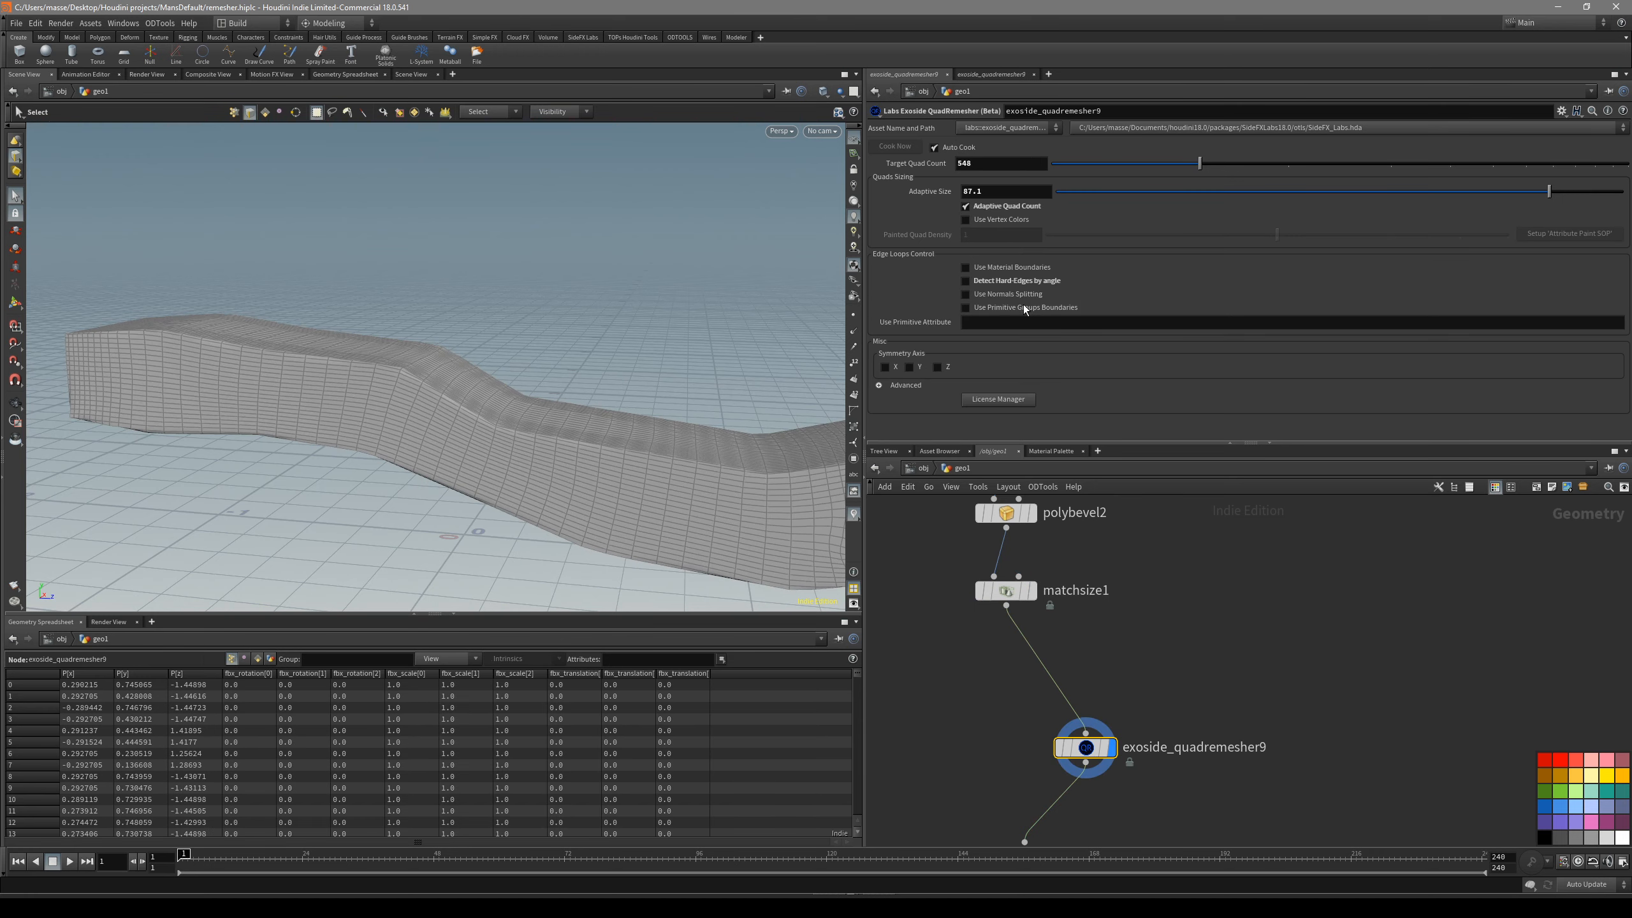
key(shift+w)
drag(799, 432, 565, 404)
key(shift+w)
key(shift+w)
key(shift+w)
key(s)
middle_drag(1093, 678, 1069, 625)
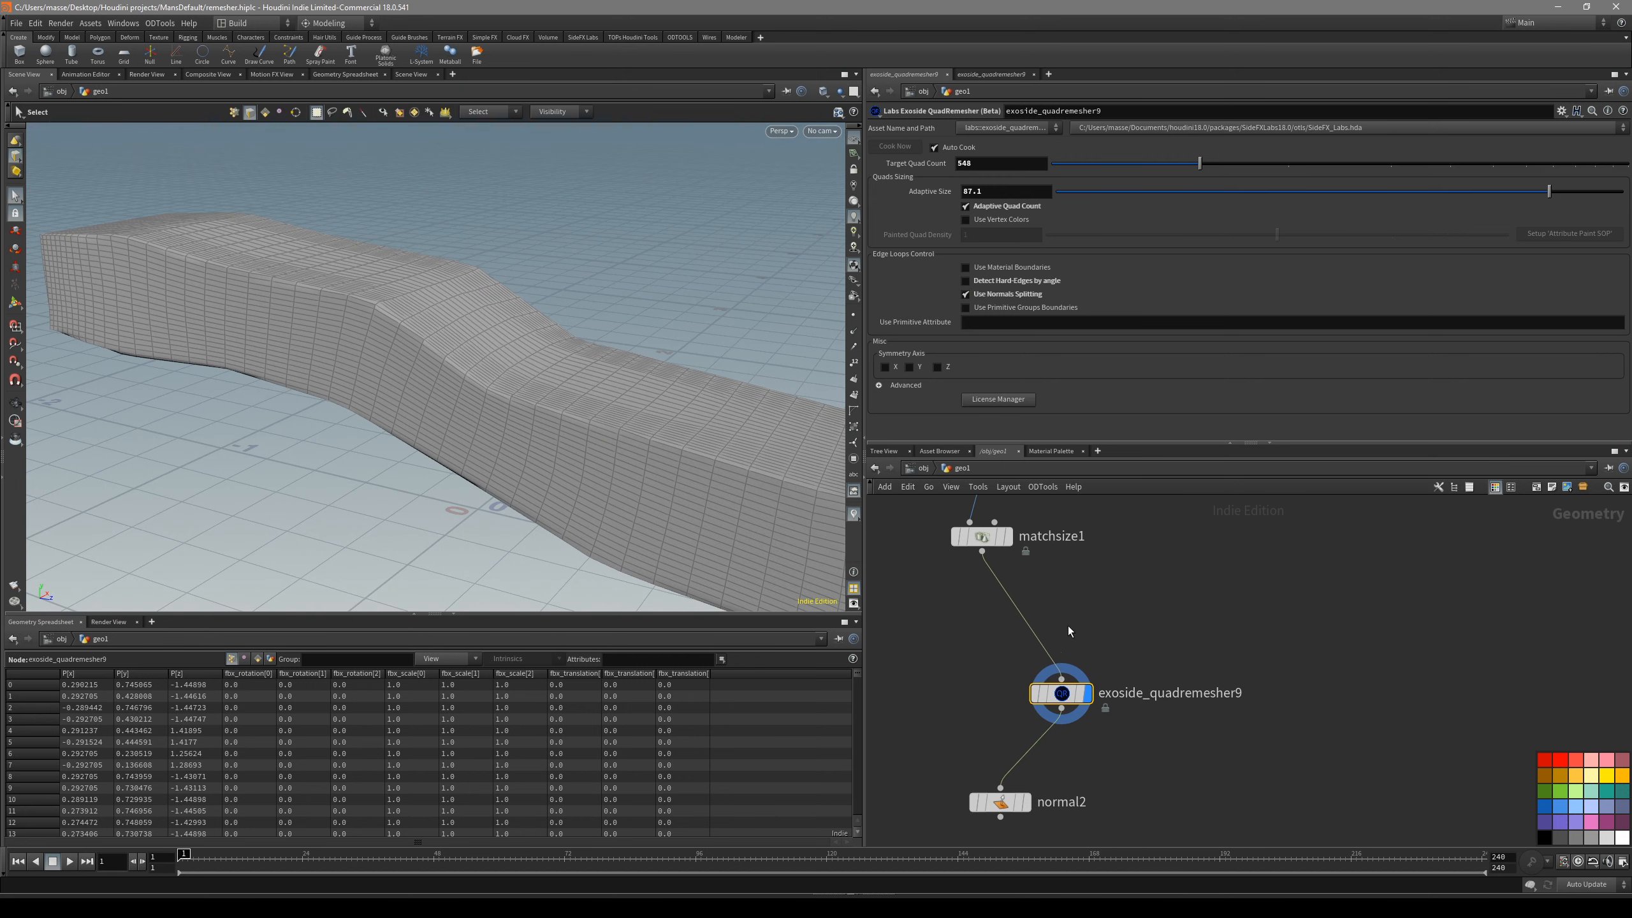
- Insert a Normal node between matchsize1 and exoside_quadremesher9, display it, and inspect its shading and node info
key(Tab)
text(nor)
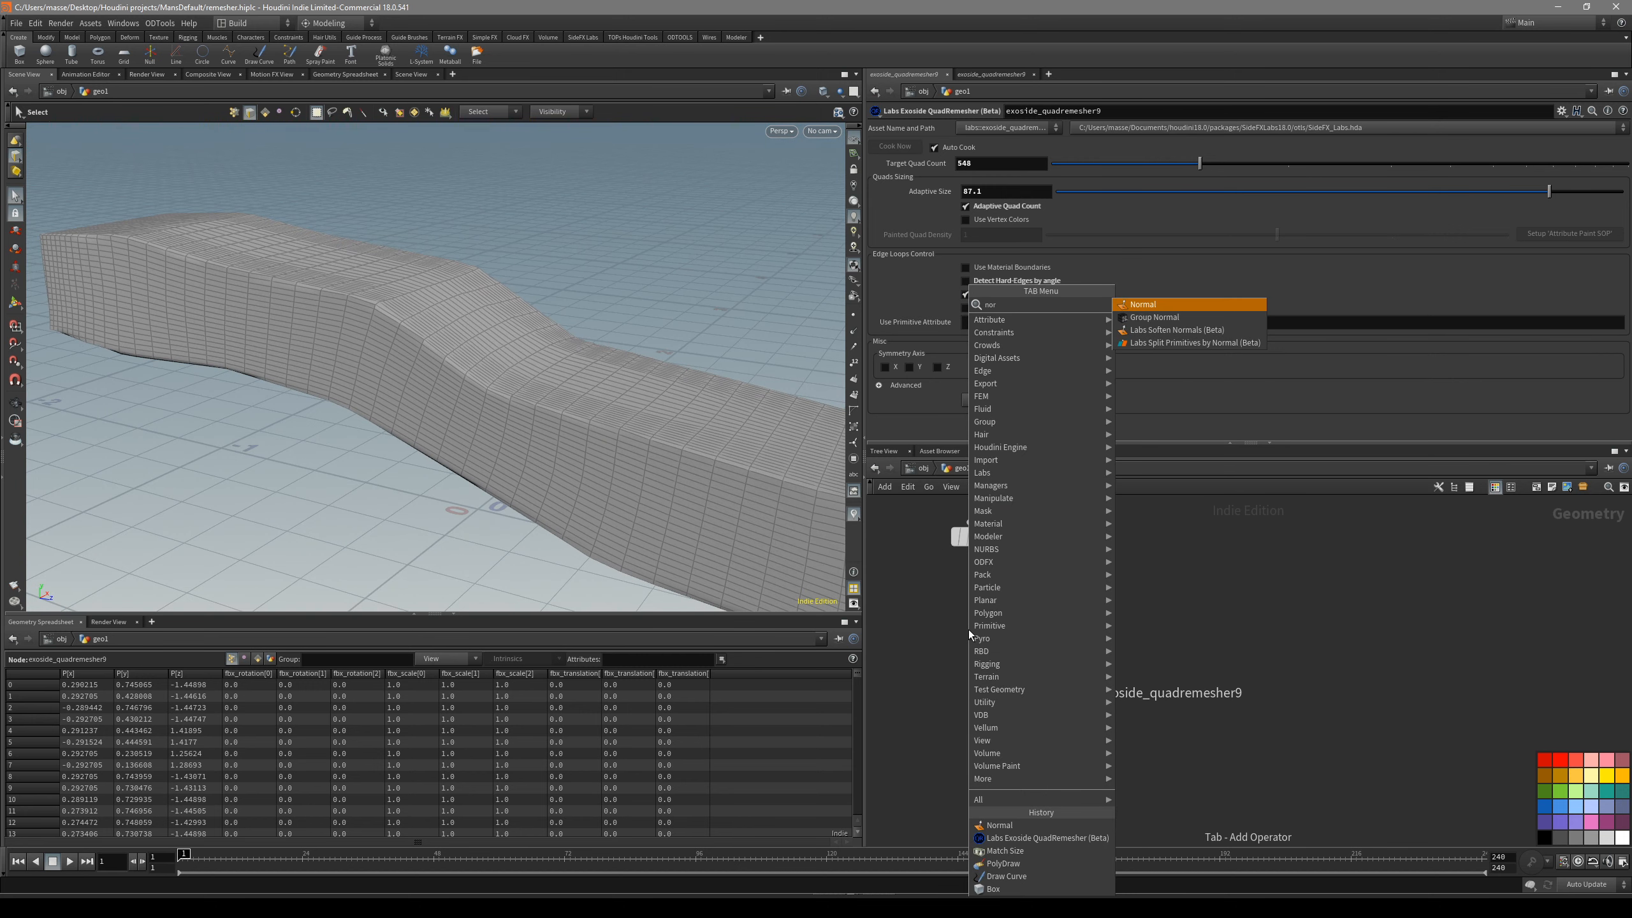
click(1160, 307)
click(1132, 621)
click(1097, 599)
key(shift+w)
drag(733, 453, 700, 553)
click(1008, 537)
click(1096, 599)
middle_click(1064, 606)
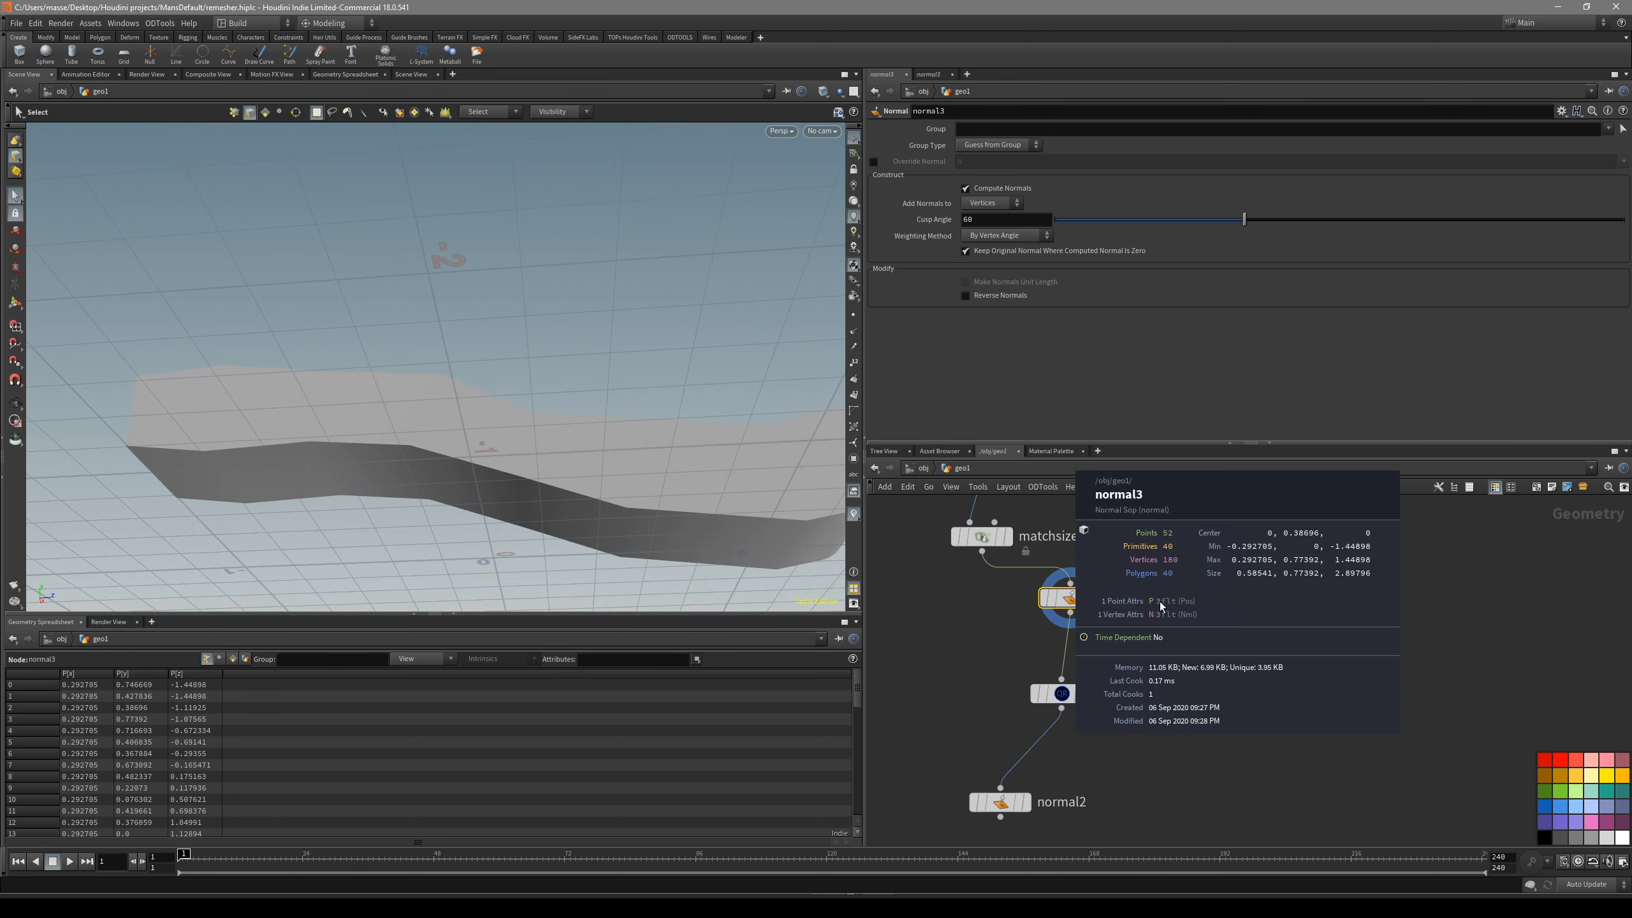
- Display exoside_quadremesher9 and examine how the edge flow follows the split normals along the block's edges
drag(1176, 747, 1079, 672)
click(1086, 693)
mouse_move(682, 380)
alt+mouse_down()
mouse_move(646, 437)
mouse_move(603, 450)
alt+mouse_up()
mouse_move(673, 490)
alt+mouse_down()
mouse_move(587, 445)
mouse_move(602, 431)
mouse_move(566, 481)
mouse_move(599, 446)
alt+mouse_up()
key(shift+w)
alt+right_drag(599, 446, 374, 388)
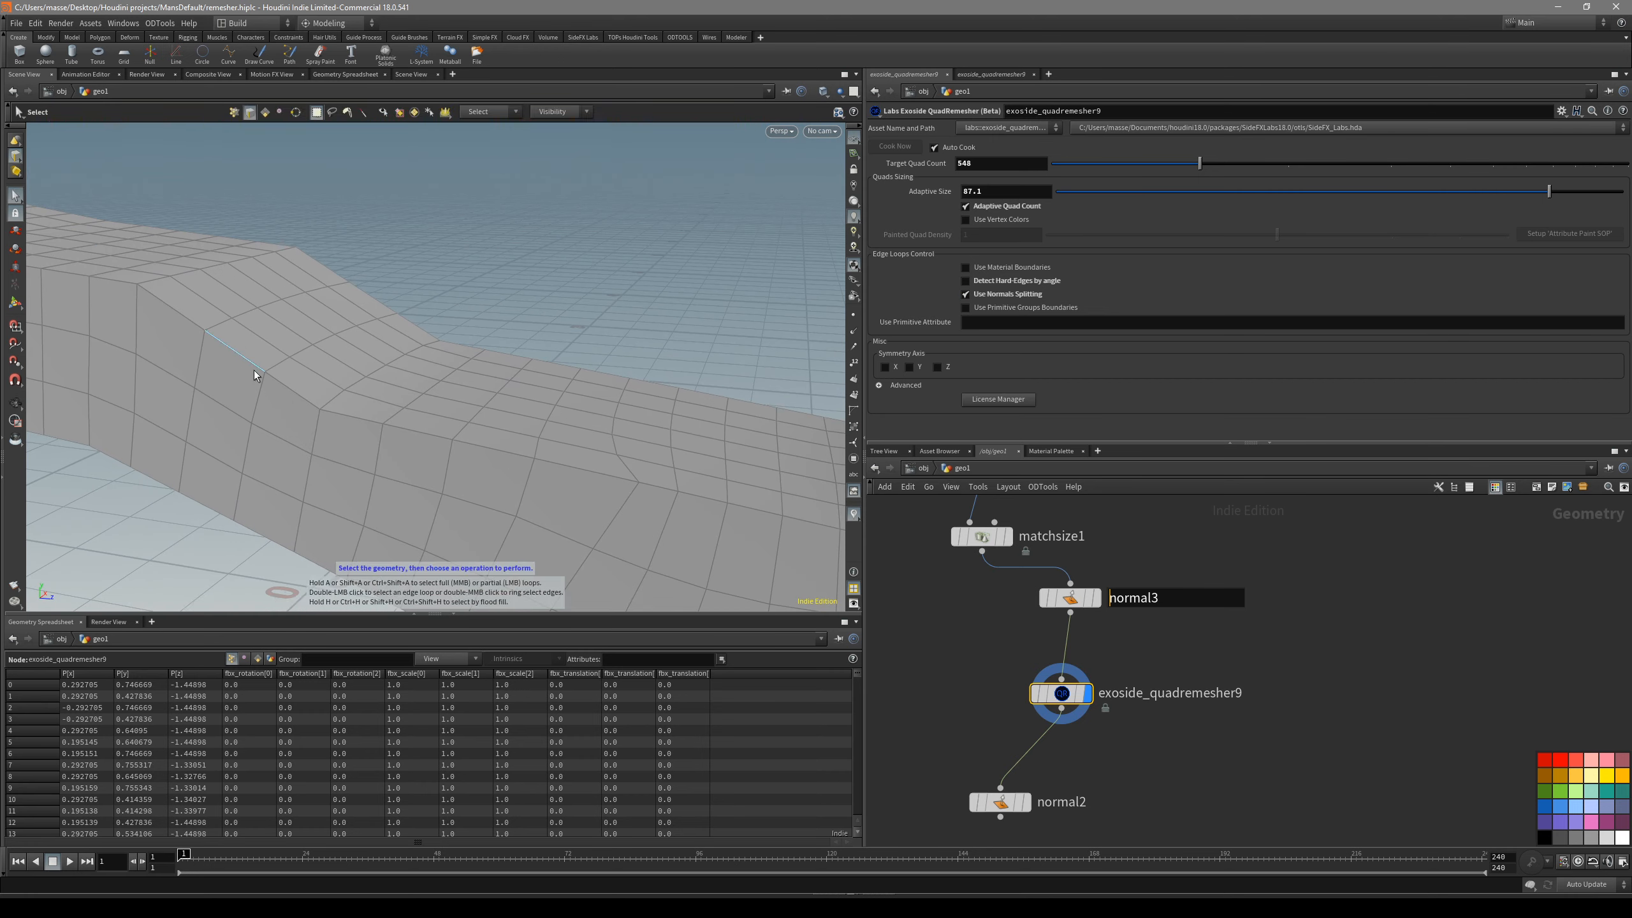
alt+right_drag(604, 503, 674, 514)
alt+middle_drag(673, 514, 1054, 622)
- Display normal3 and check the source block's hard-edge shading without wireframe
click(1067, 600)
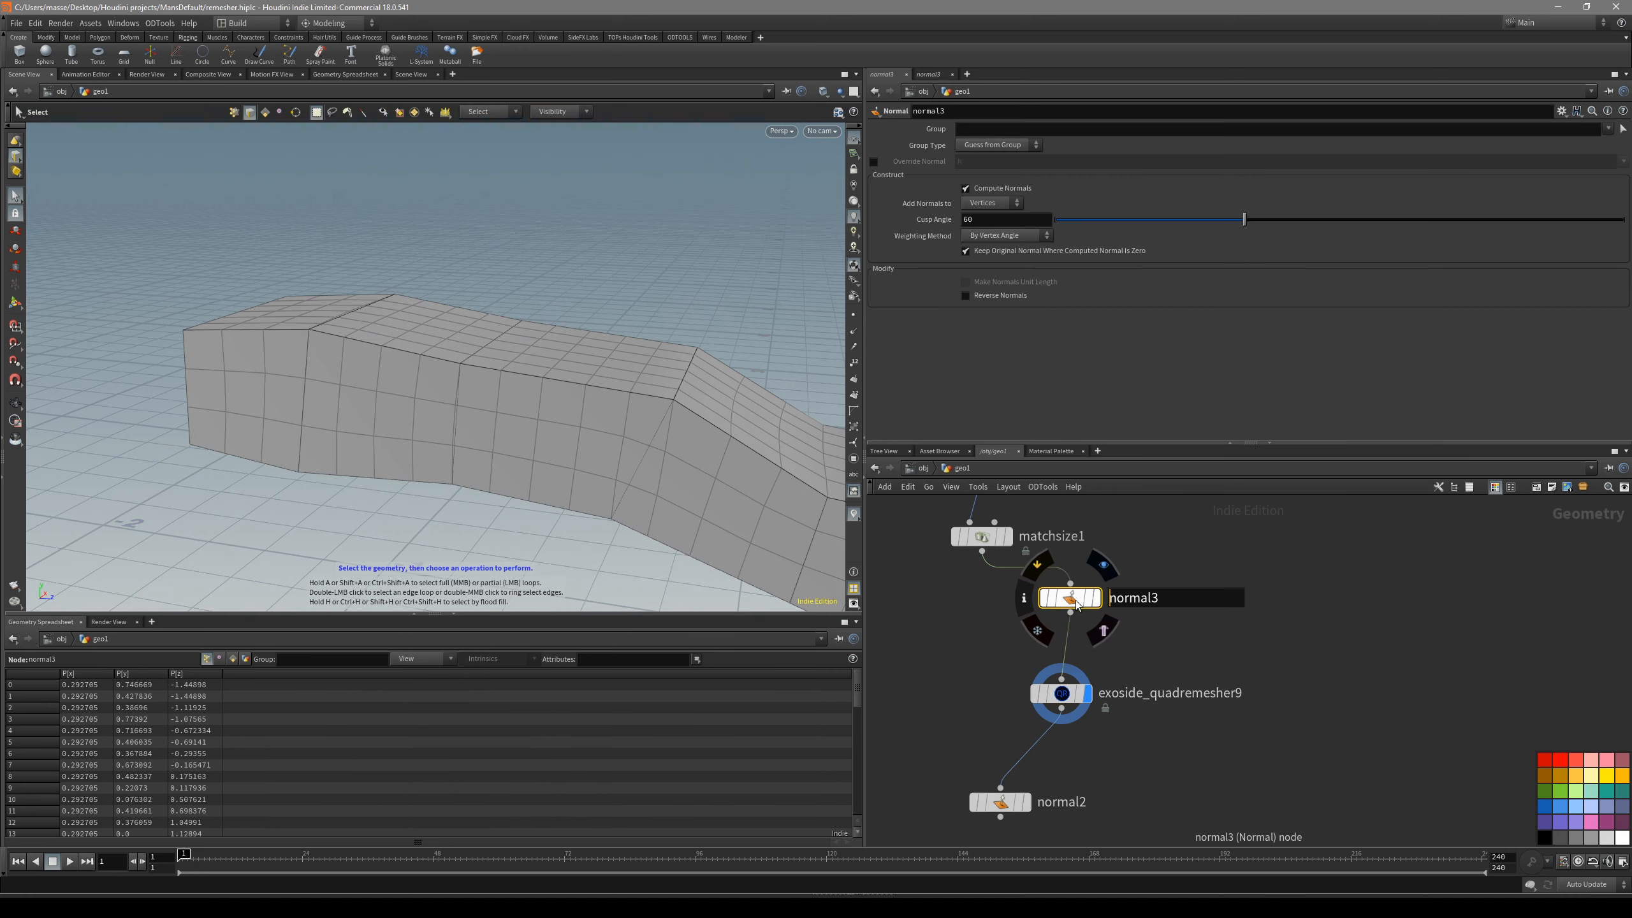
click(1096, 598)
mouse_move(384, 365)
alt+mouse_down()
mouse_move(520, 369)
mouse_move(380, 365)
alt+mouse_up()
key(shift+w)
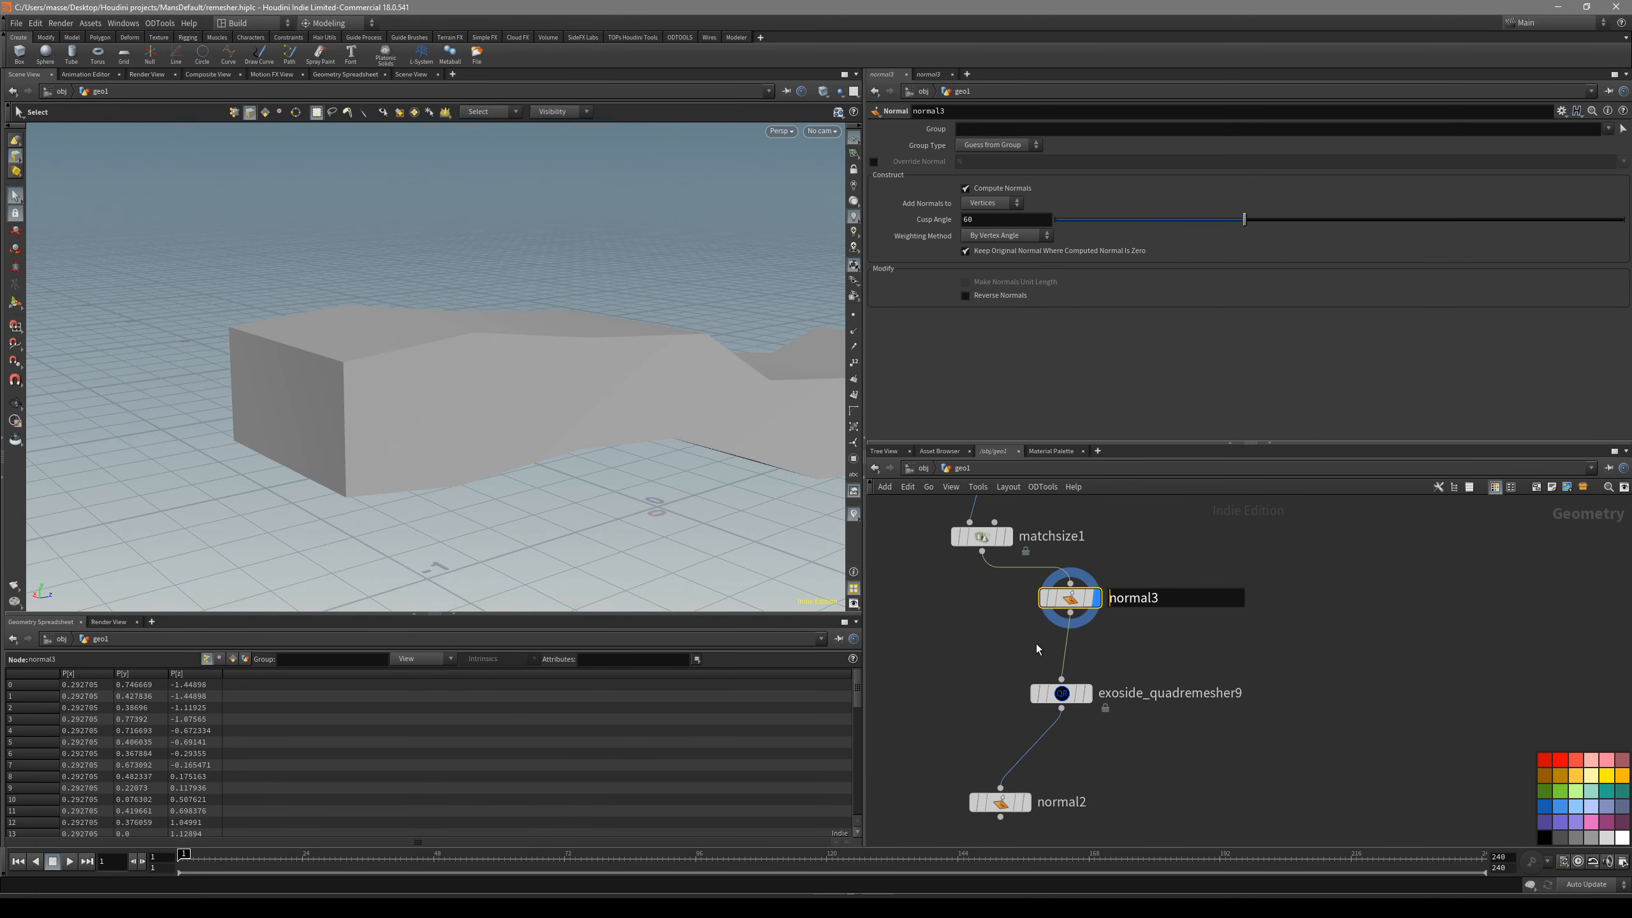
- Display exoside_quadremesher9 again and check the mesh at the block's rounded end
click(1063, 695)
click(1087, 693)
mouse_move(718, 401)
alt+mouse_down()
mouse_move(515, 418)
mouse_move(557, 379)
mouse_move(714, 401)
mouse_move(539, 376)
mouse_move(619, 434)
mouse_move(551, 440)
mouse_move(570, 475)
mouse_move(571, 411)
mouse_move(637, 400)
mouse_move(626, 342)
mouse_move(611, 400)
mouse_move(652, 407)
alt+mouse_up()
key(shift+w)
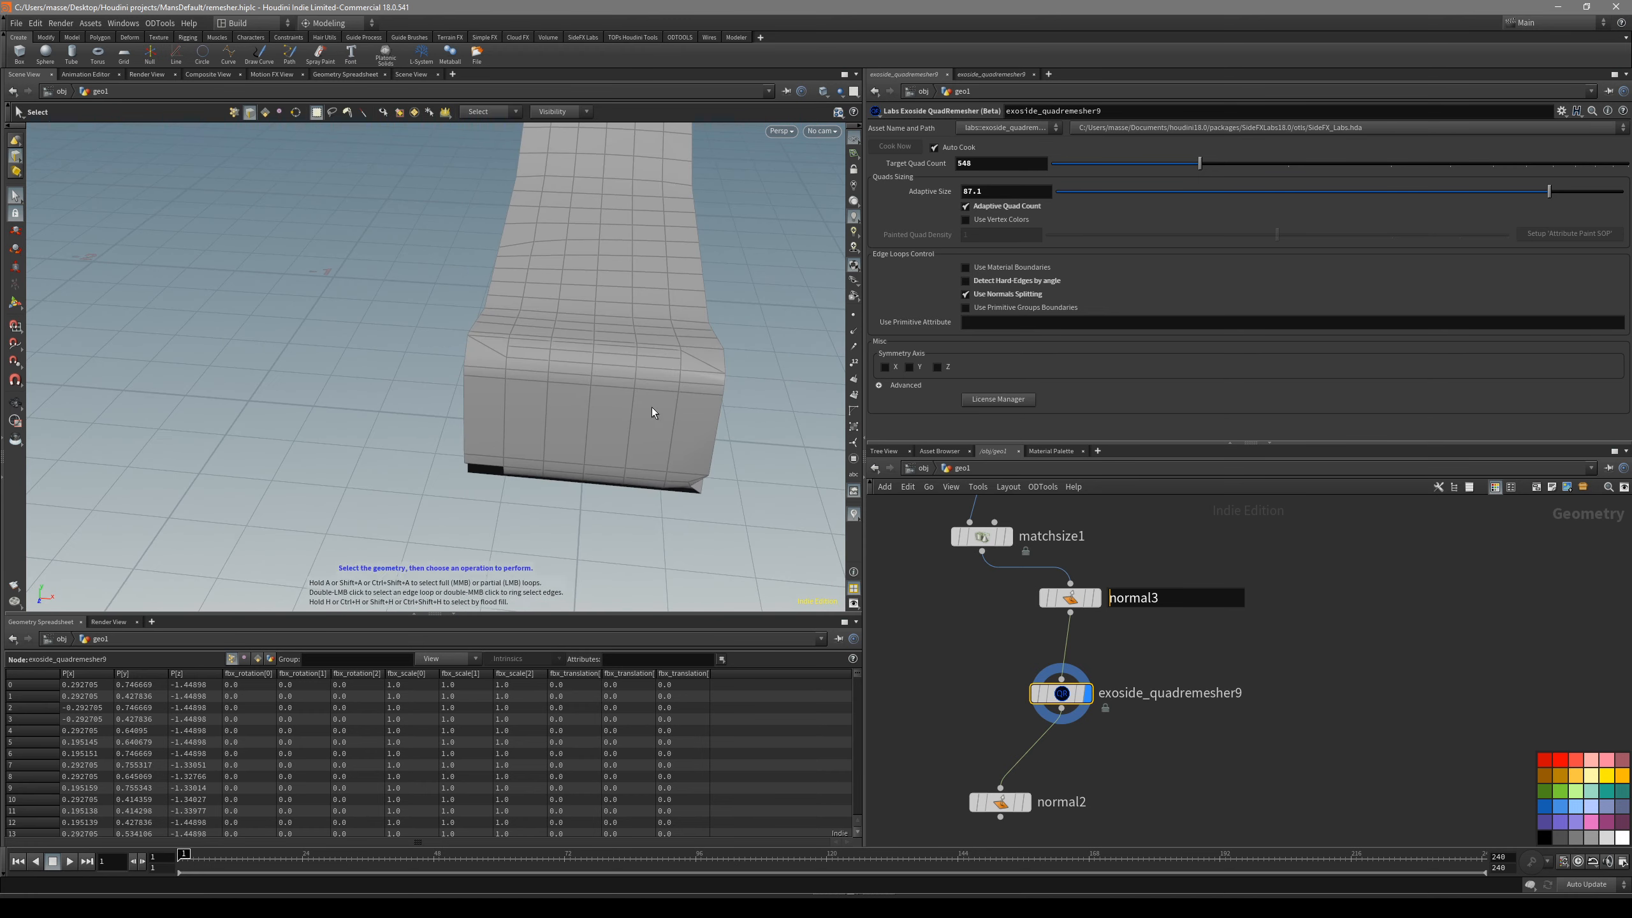
- Enable X symmetry, set Adaptive Size to 39.8 and Target Quad Count to 3264, and check the block's mesh
alt+drag(536, 415, 601, 349)
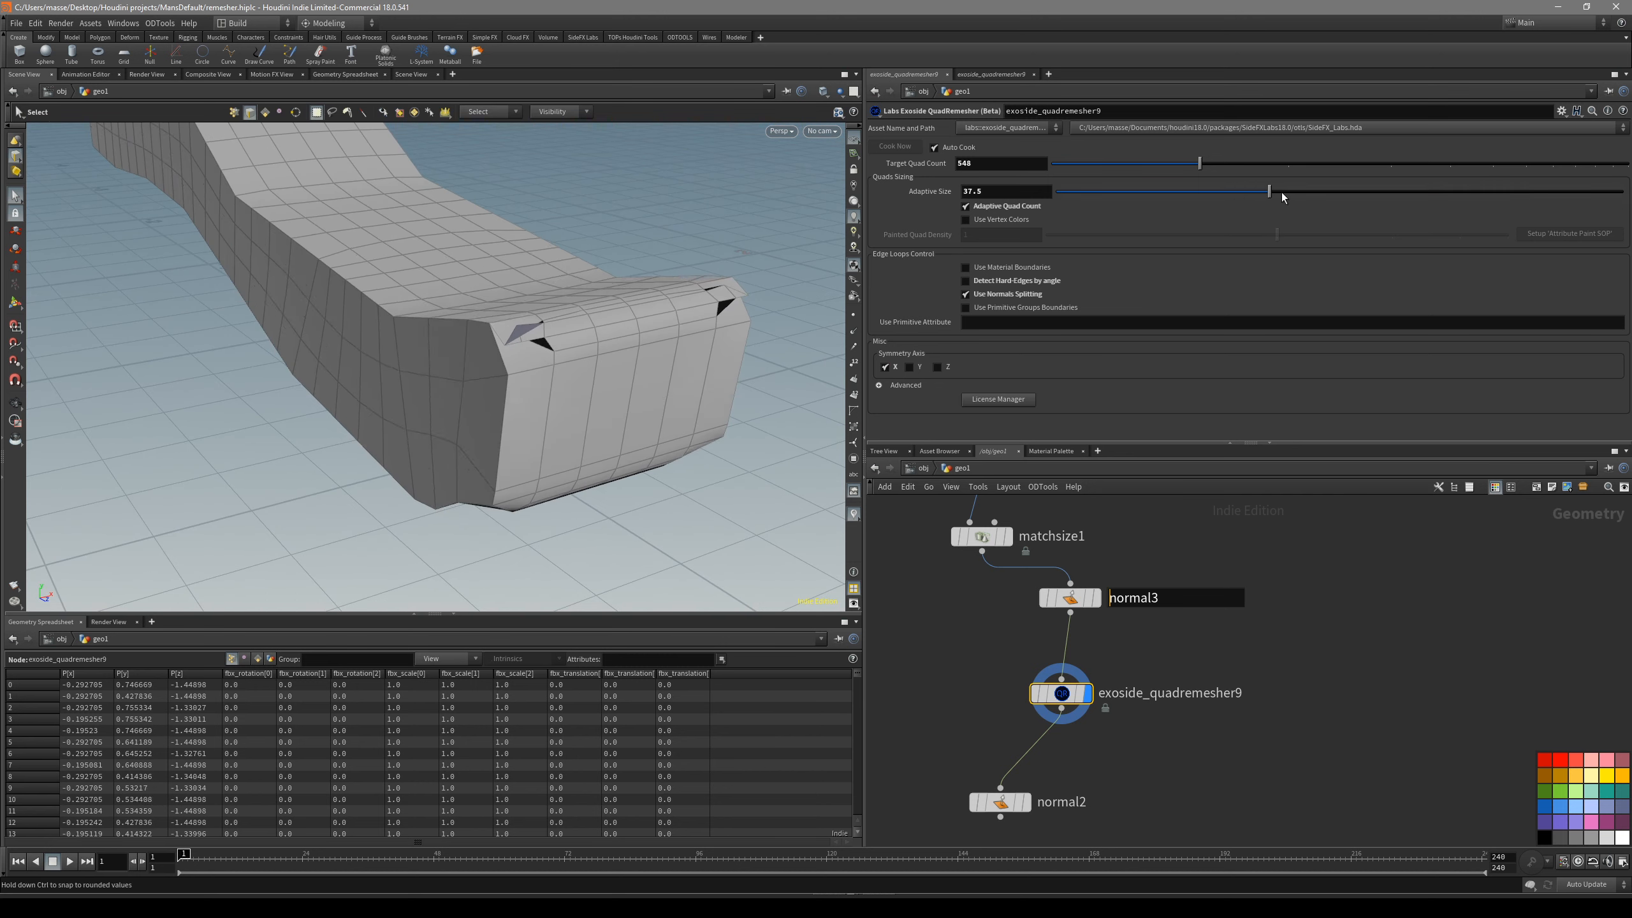
drag(1221, 163, 1265, 164)
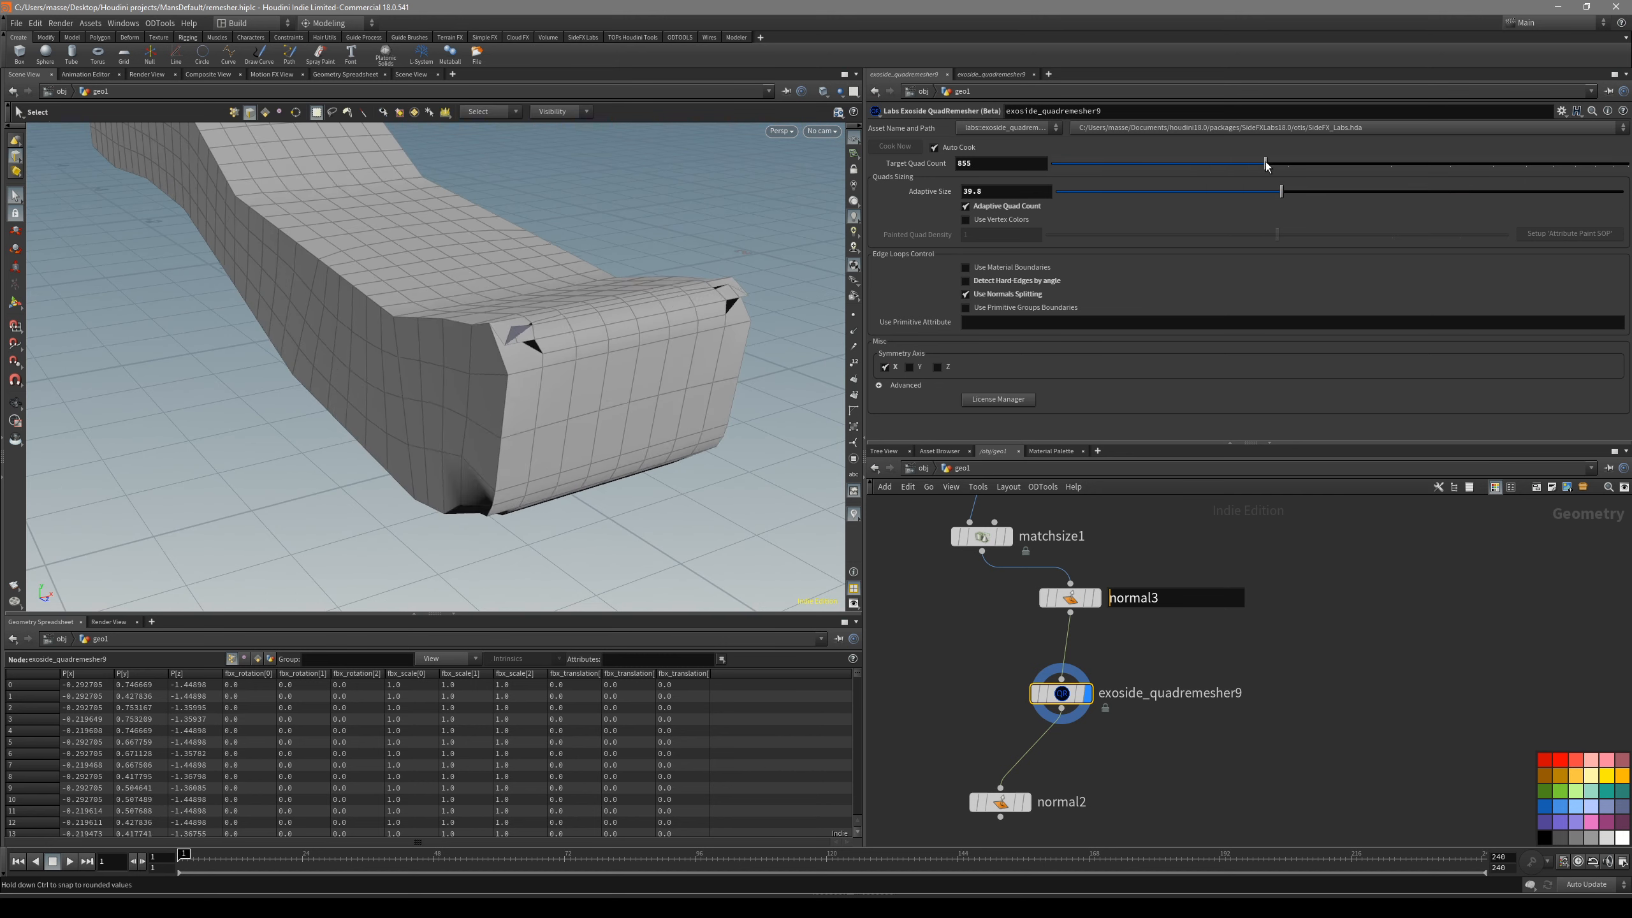
drag(1172, 166, 1463, 165)
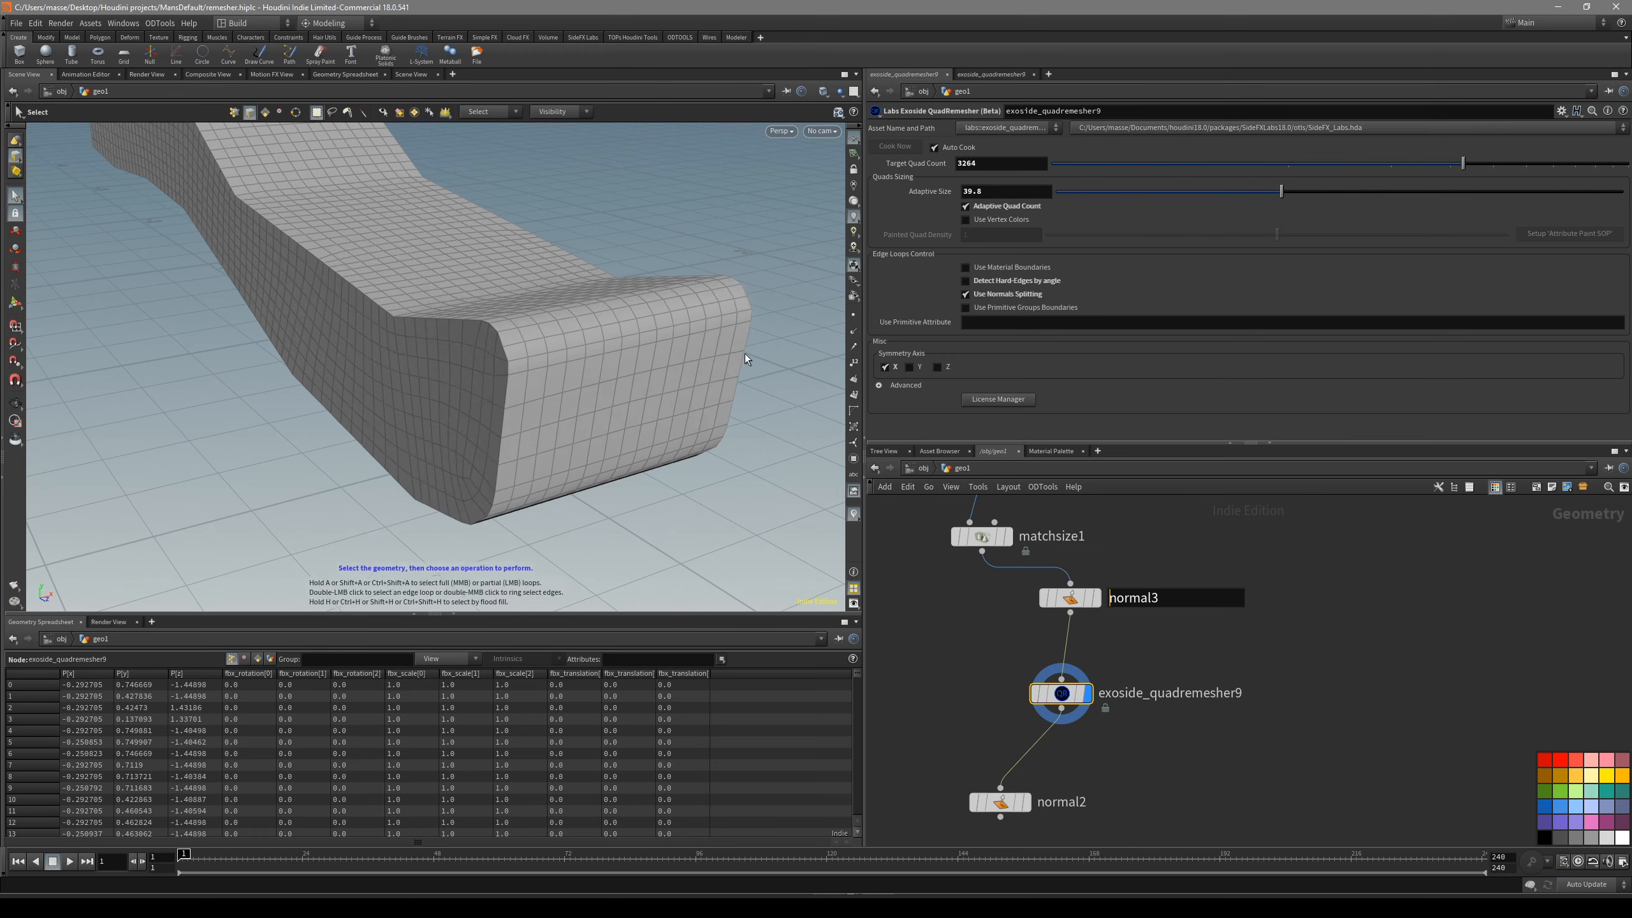
mouse_move(744, 354)
alt+mouse_down()
mouse_move(666, 265)
mouse_move(601, 360)
mouse_move(473, 436)
mouse_move(451, 419)
mouse_move(513, 335)
mouse_move(458, 303)
mouse_move(602, 271)
mouse_move(393, 349)
mouse_move(776, 368)
mouse_move(528, 411)
alt+mouse_up()
key(shift+w)
key(shift+w)
key(shift+w)
key(shift+w)
key(s)
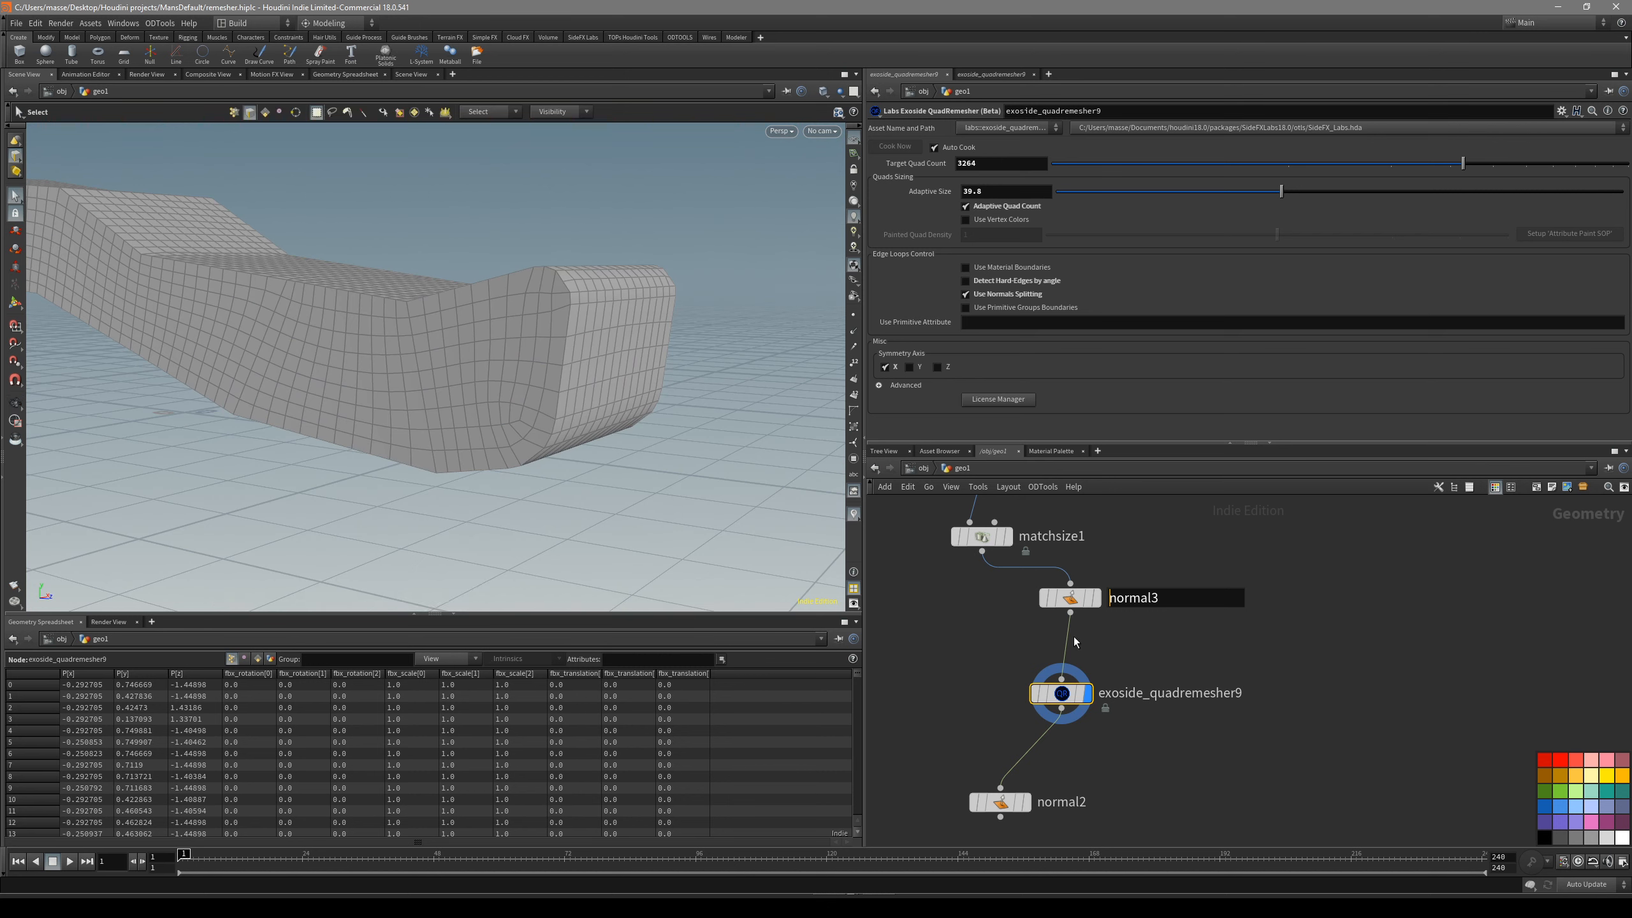
- Replace Use Normals Splitting with Detect Hard-Edges by angle and set the Target Quad Count to 500
scroll(1085, 648, down, 3)
scroll(1108, 645, up, 3)
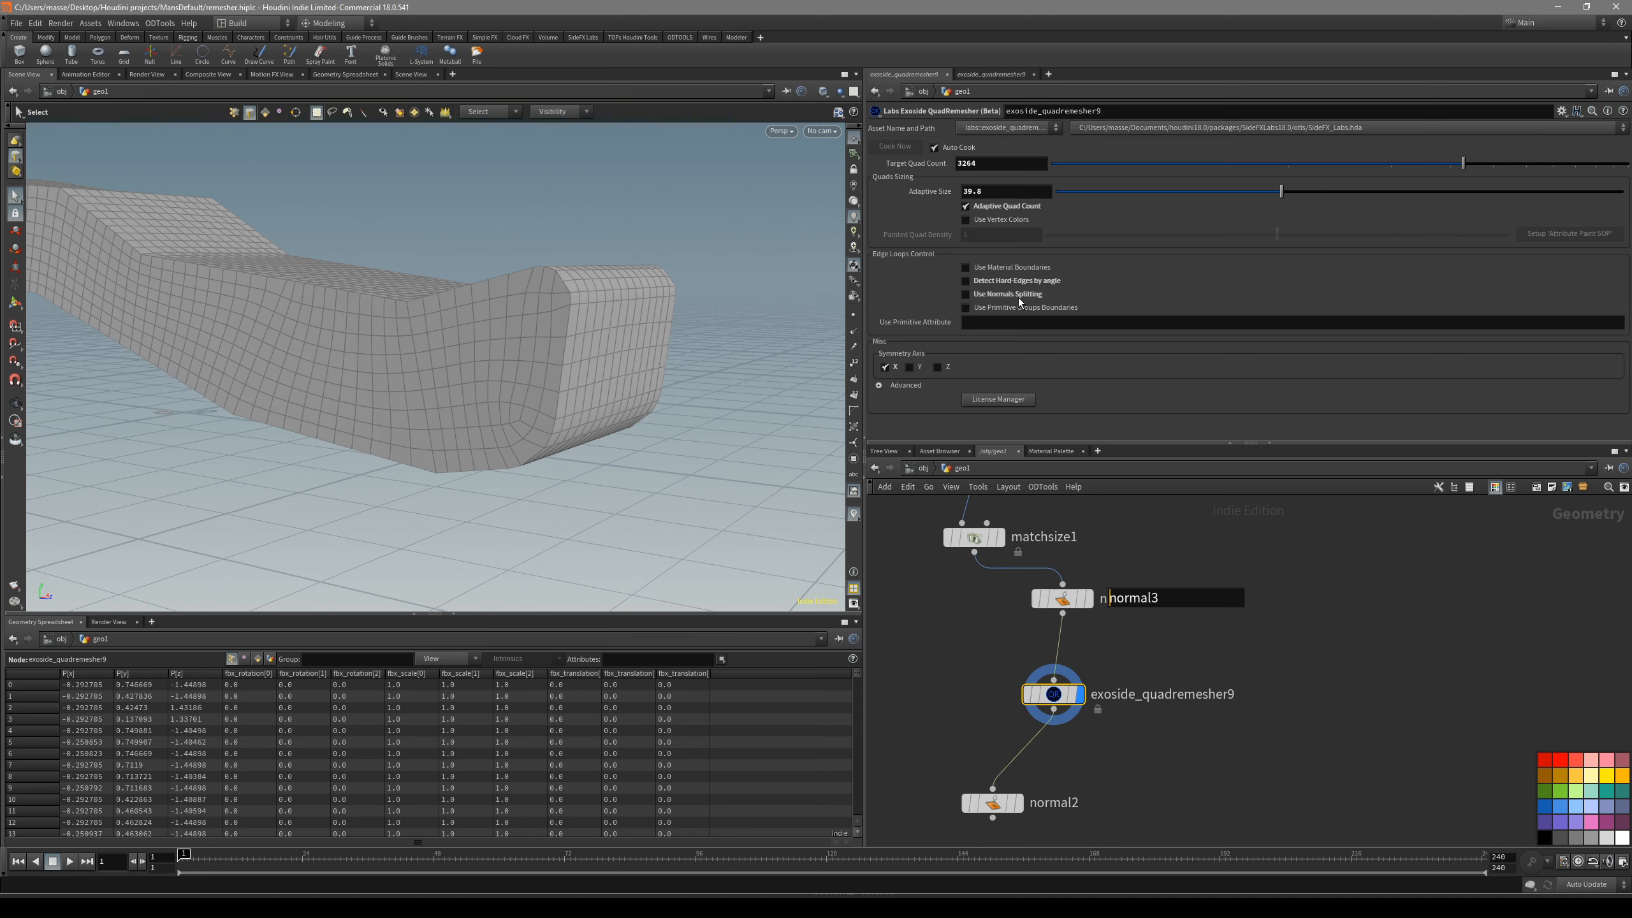
drag(652, 362, 540, 386)
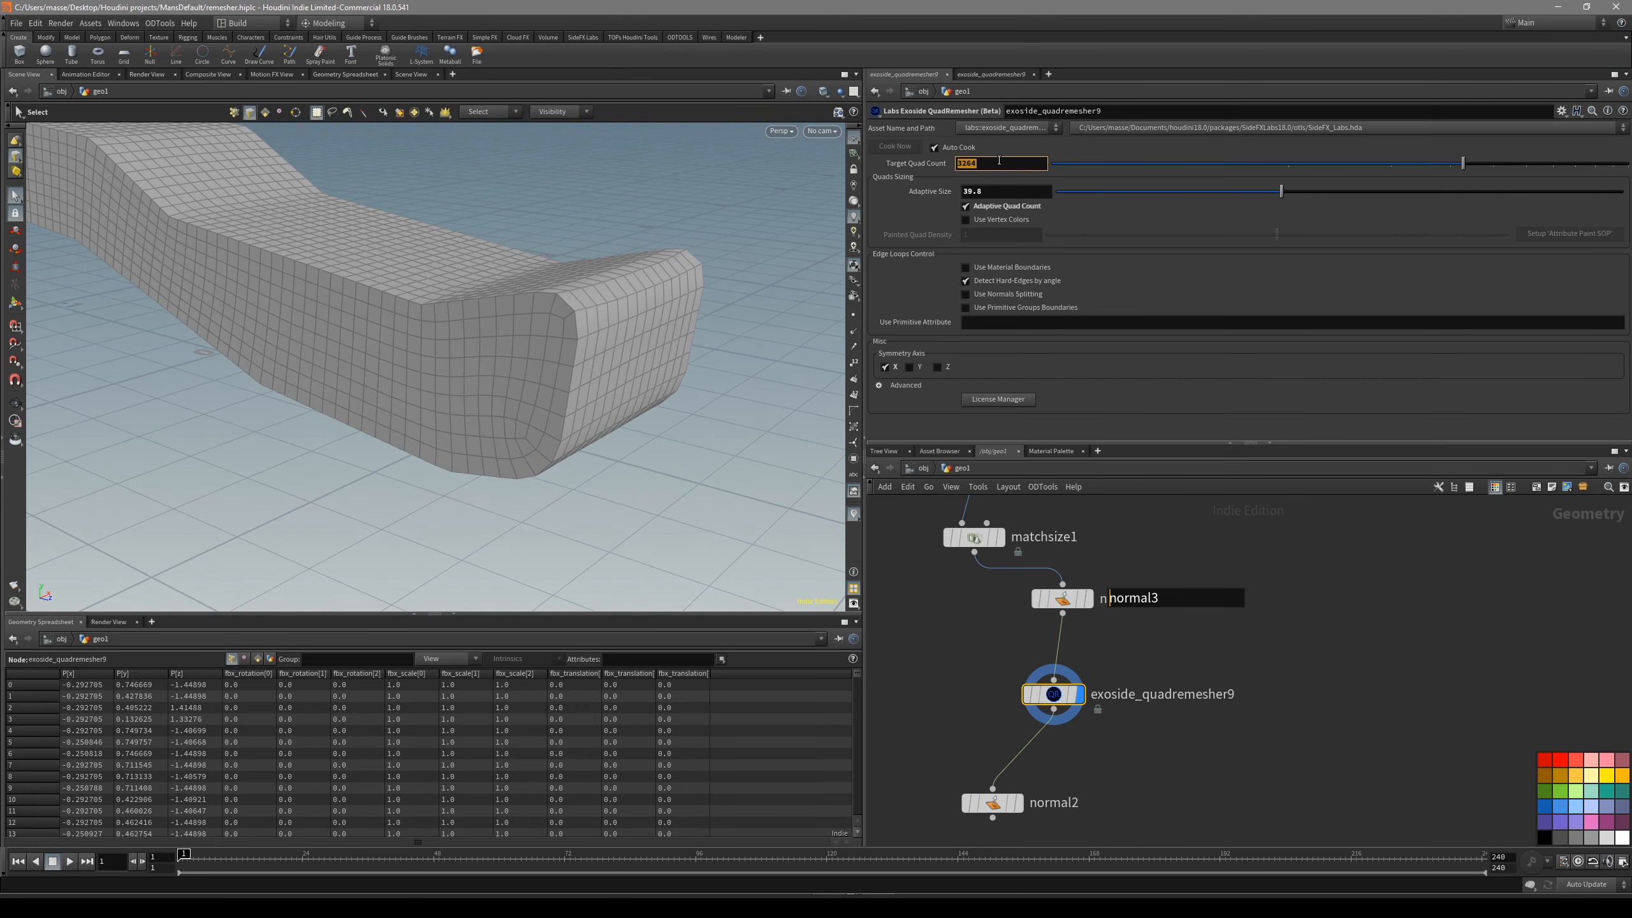
mouse_move(589, 355)
mouse_down()
mouse_move(604, 275)
mouse_move(580, 358)
mouse_move(582, 345)
mouse_up()
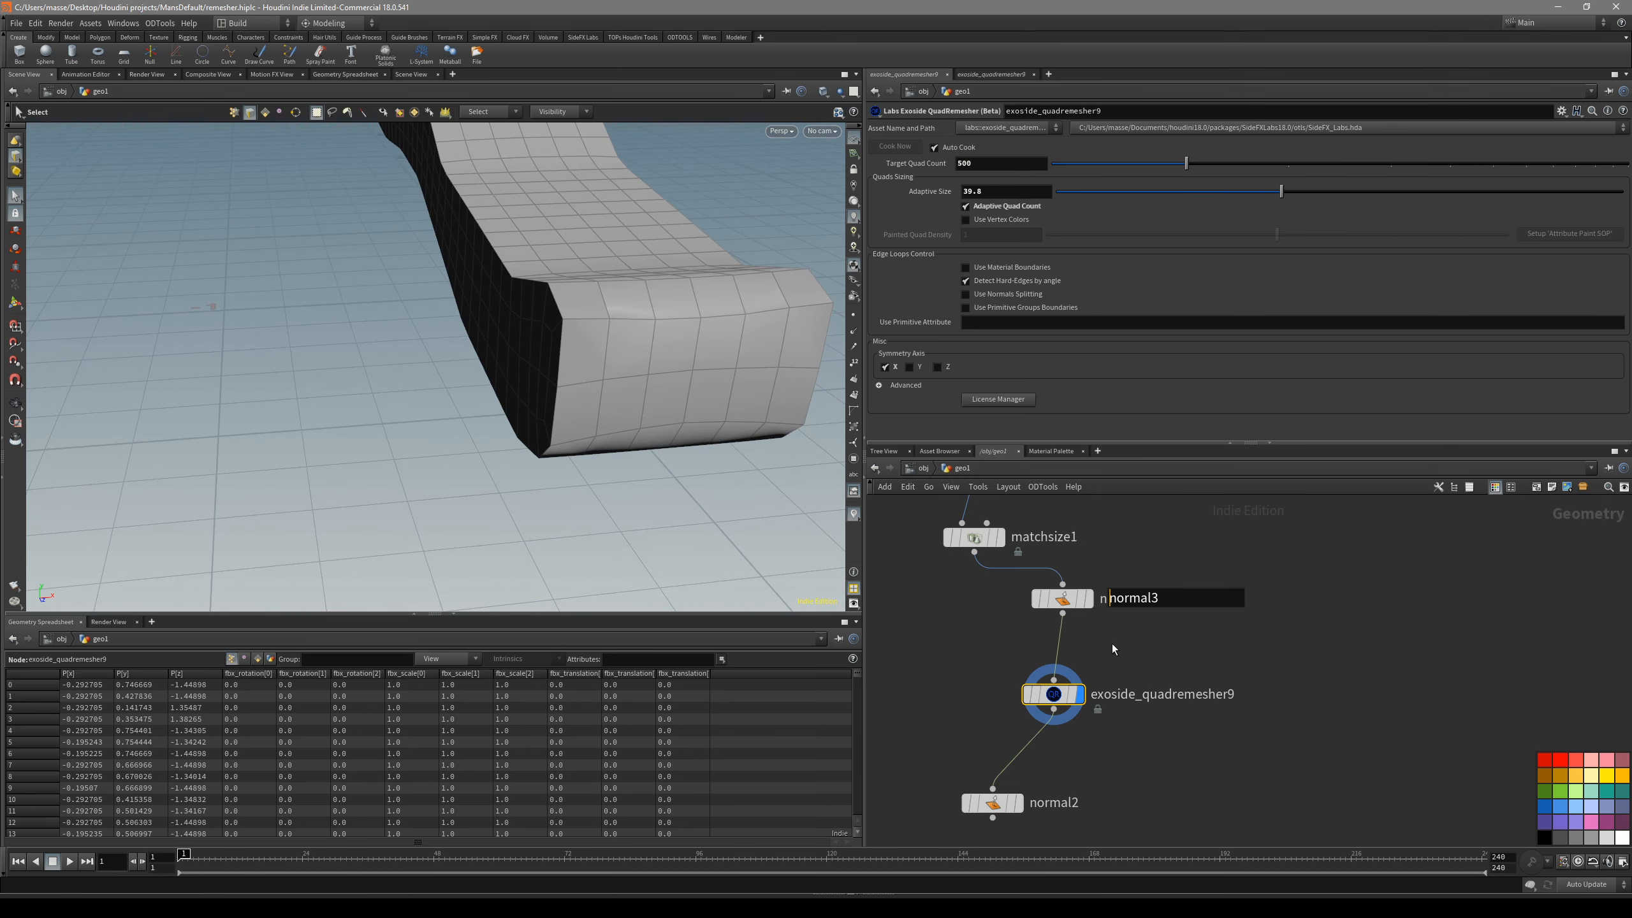
- Reposition and bypass normal3 above exoside_quadremesher9, then view the remeshed block without wireframe
click(1058, 601)
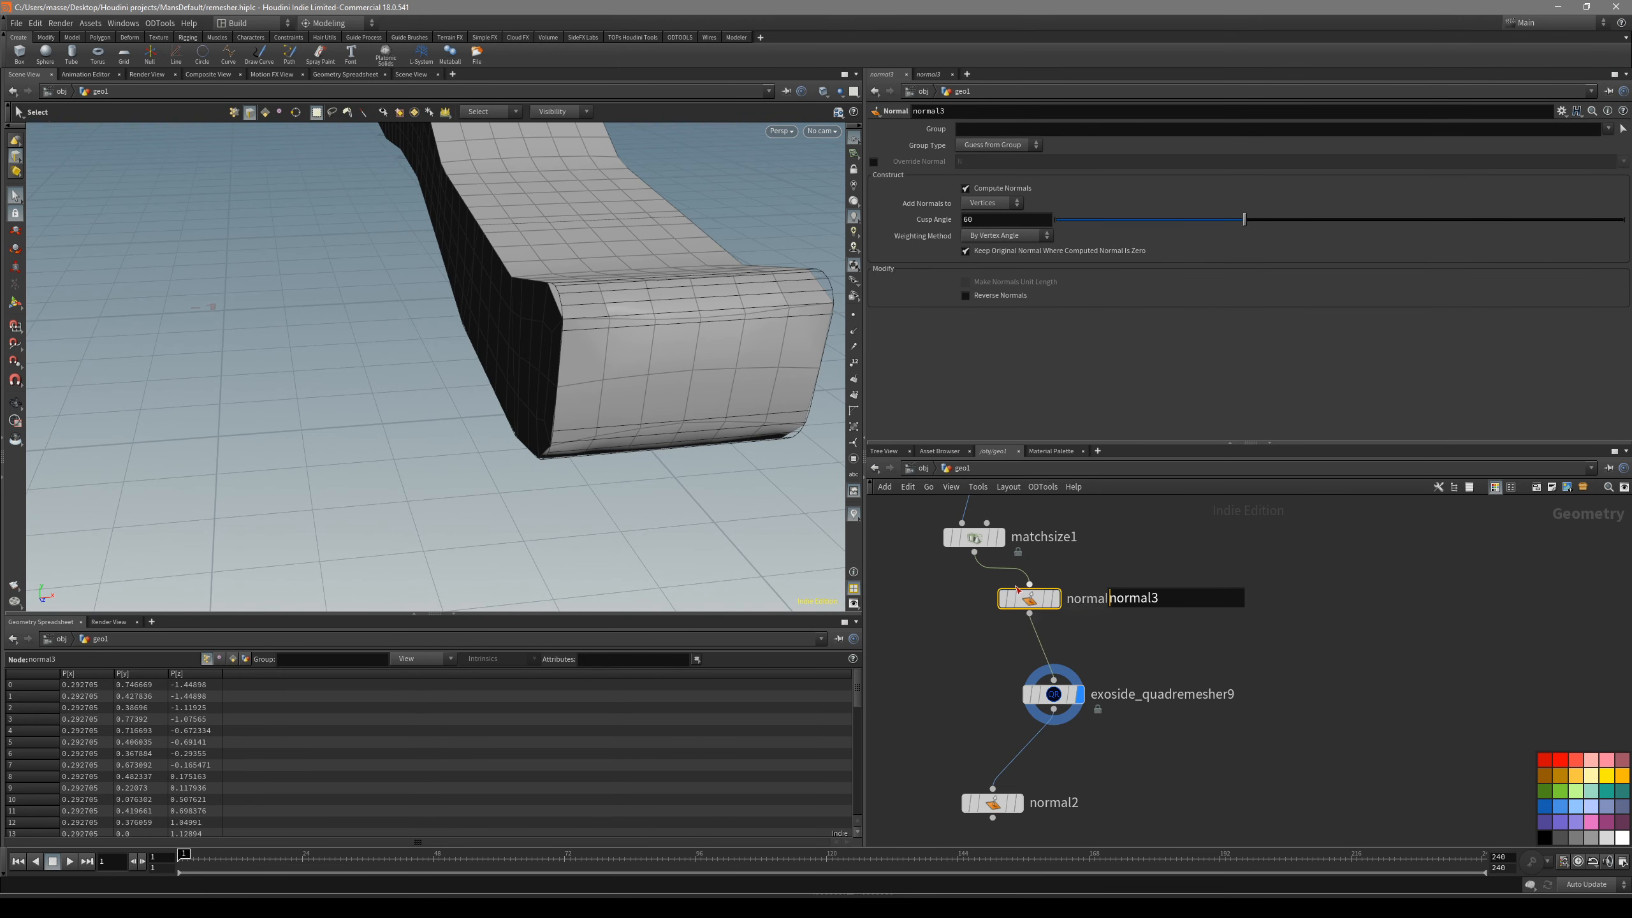
click(1062, 693)
key(Escape)
mouse_move(637, 364)
mouse_down()
mouse_move(772, 334)
mouse_move(533, 386)
mouse_move(520, 360)
mouse_move(760, 425)
mouse_move(406, 372)
mouse_move(698, 464)
mouse_up()
key(shift+w)
key(s)
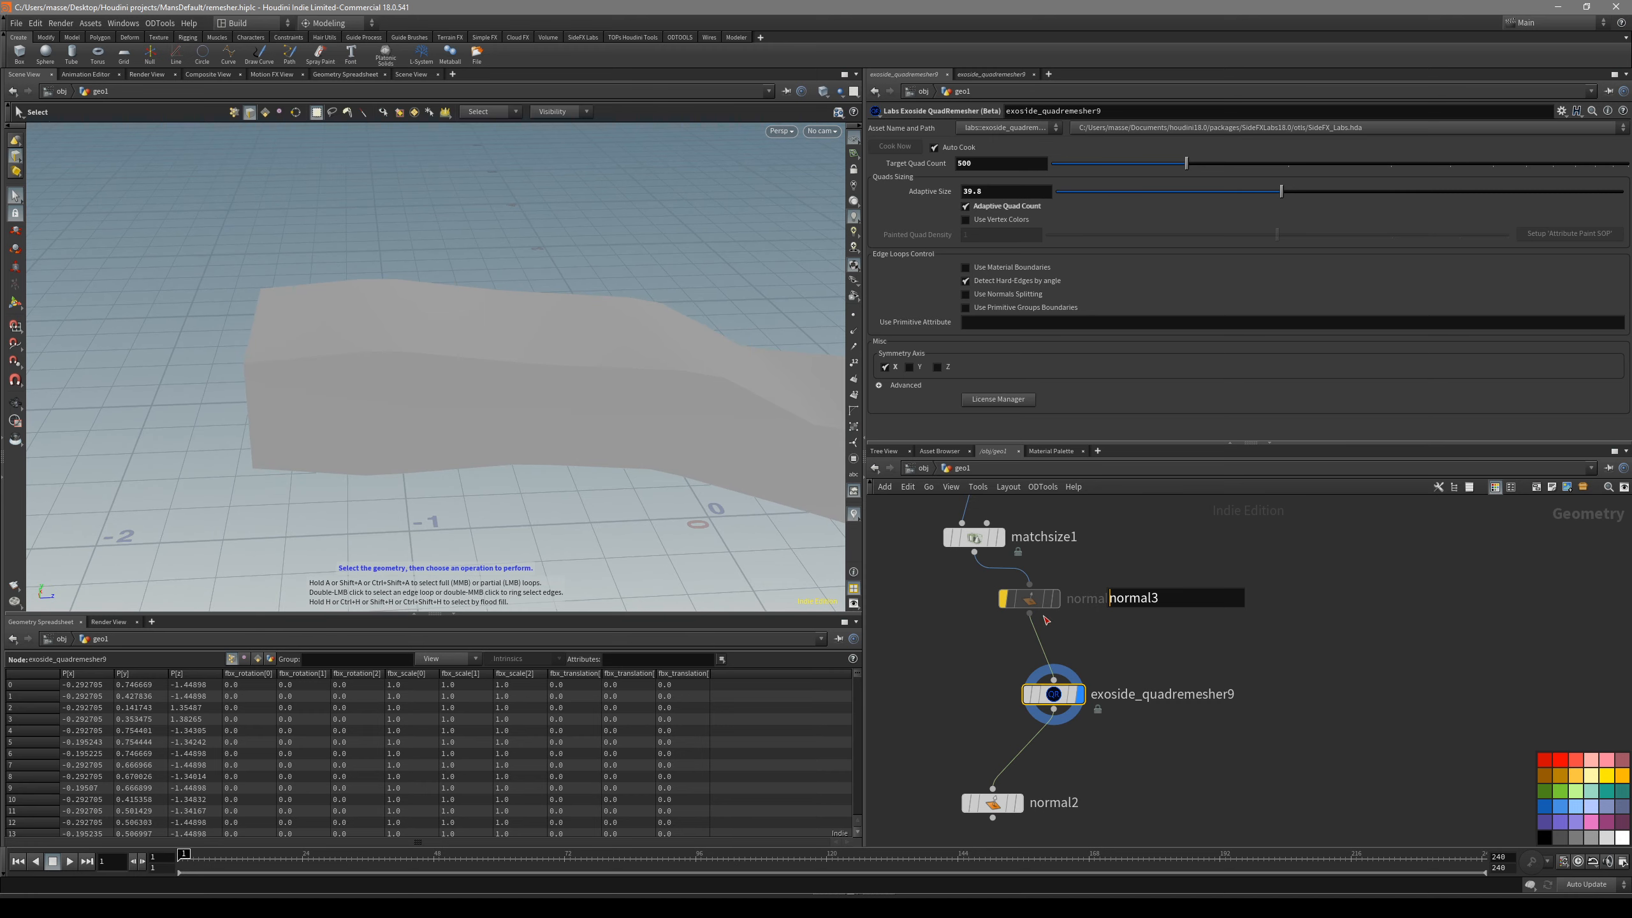
- Check normal3's node info and examine the 500-quad block with and without wireframe
middle_click(1039, 608)
key(Escape)
key(shift+w)
drag(643, 385, 491, 375)
key(shift+w)
key(shift+w)
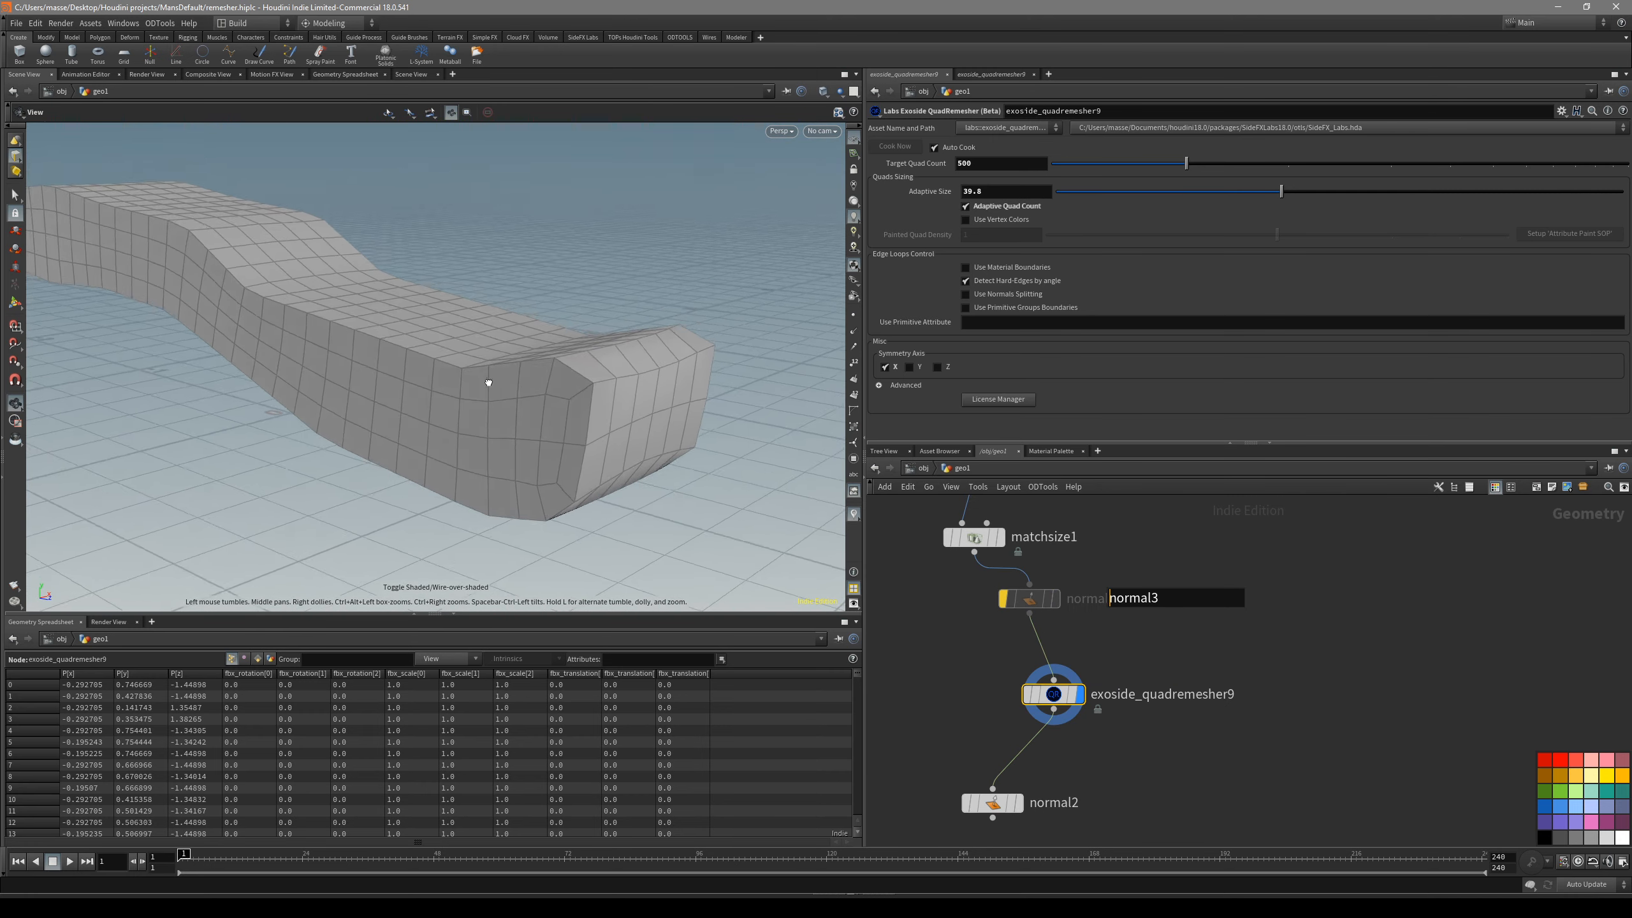
key(s)
- Raise exoside_quadremesher9's Target Quad Count to about 960 and increase its Adaptive Size while checking the block's end
mouse_move(1213, 169)
mouse_down()
mouse_move(1257, 168)
mouse_move(1107, 171)
mouse_move(1242, 167)
mouse_up()
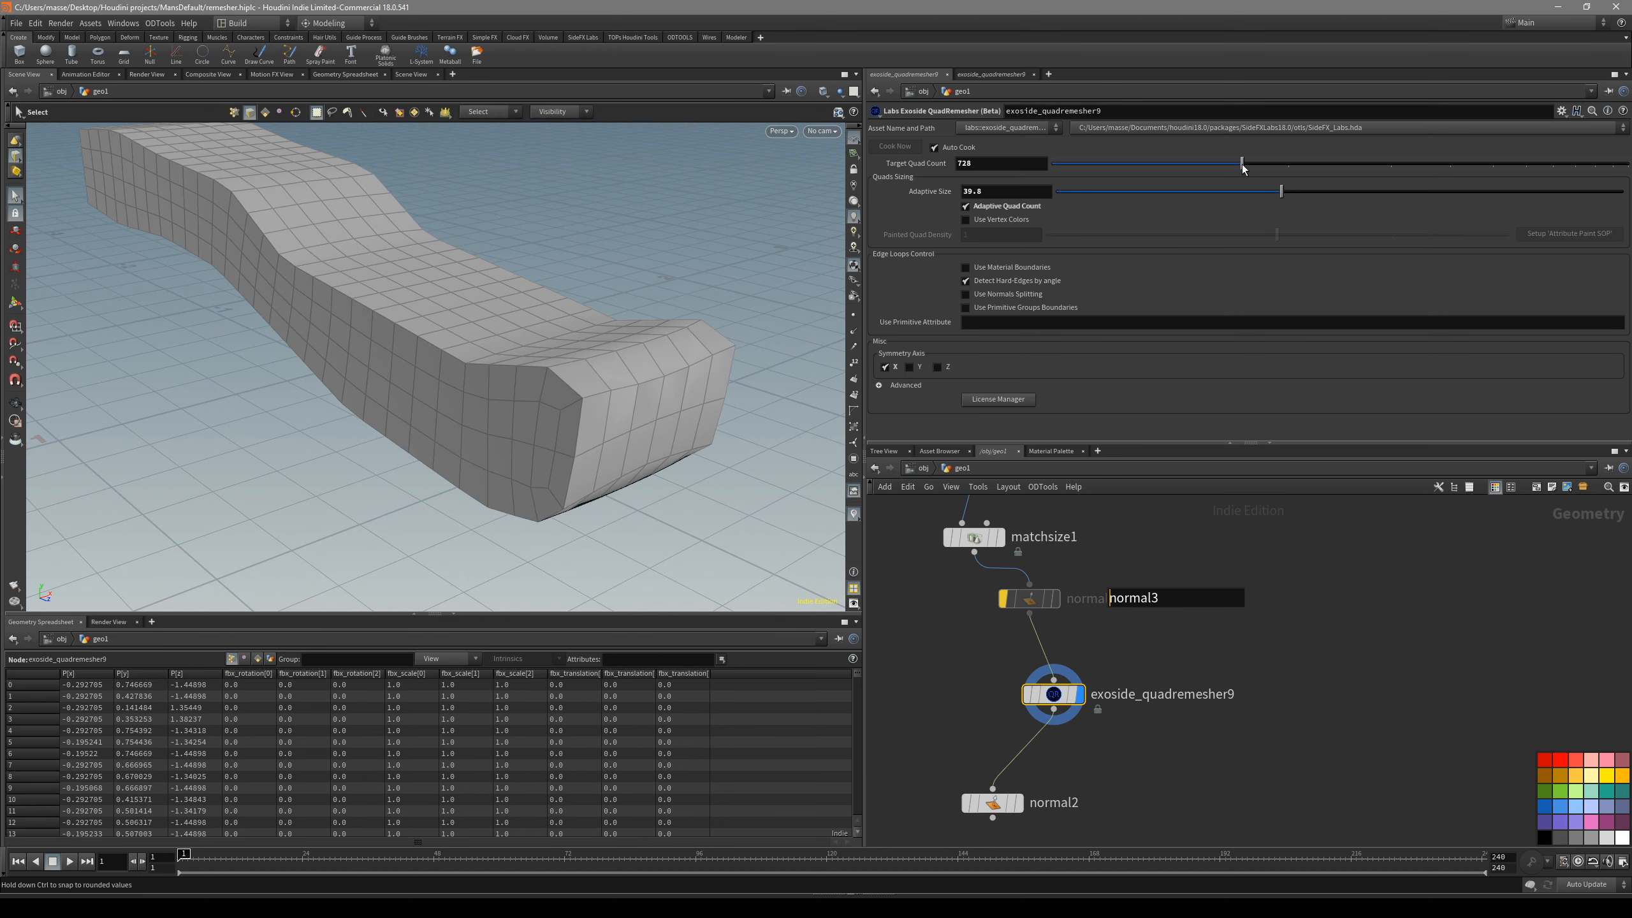
alt+drag(618, 368, 657, 337)
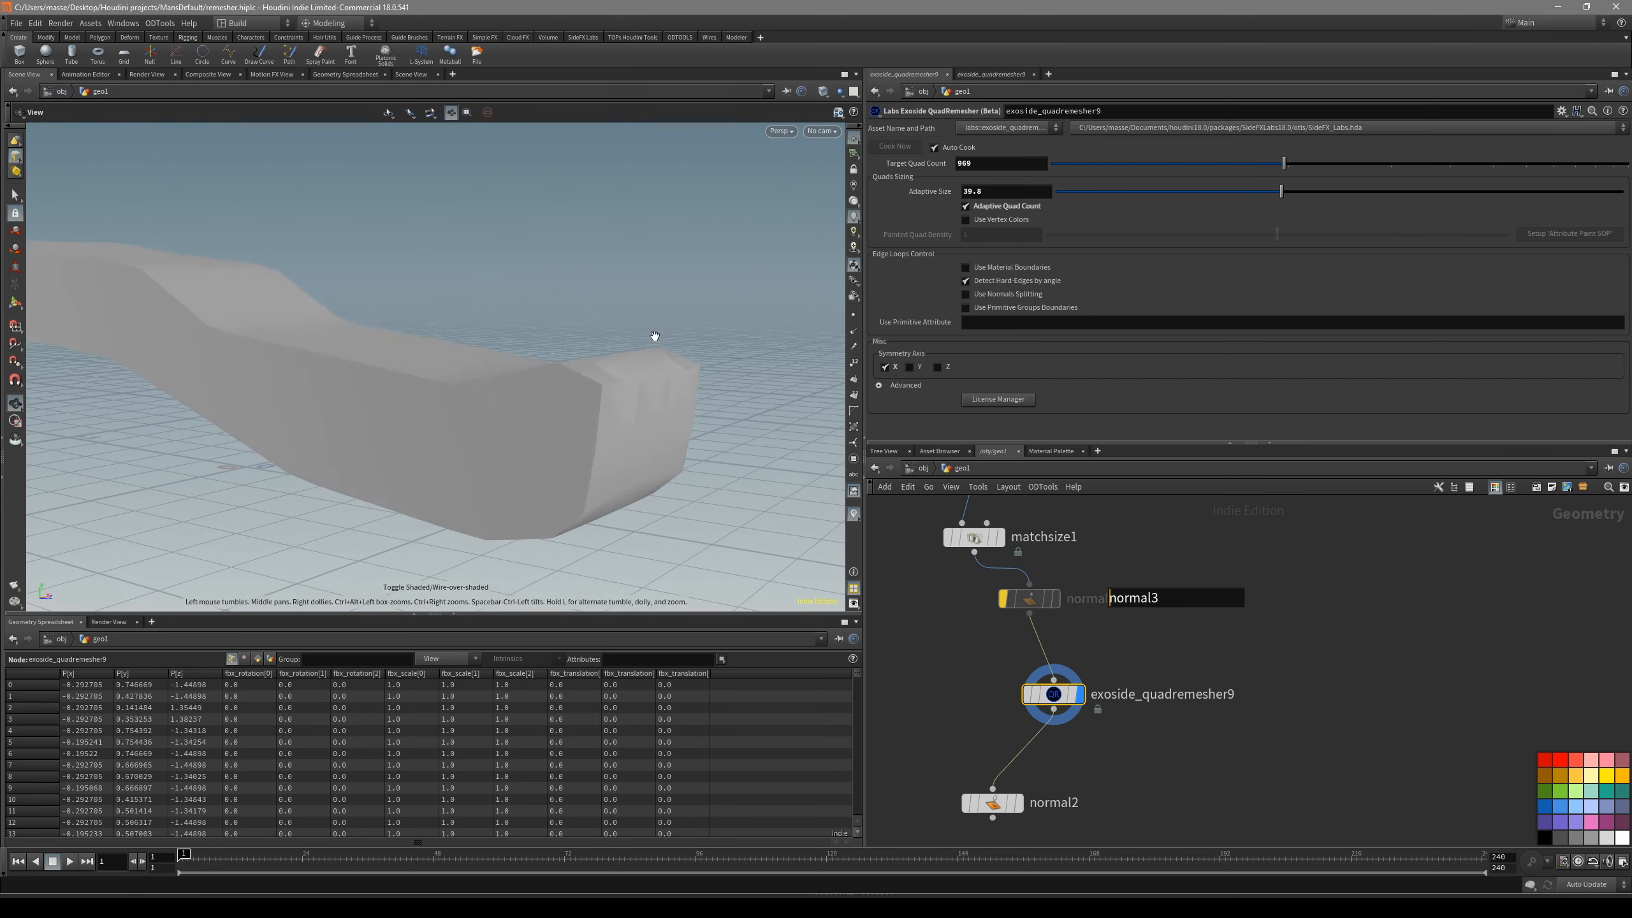
mouse_move(1316, 187)
mouse_down()
mouse_move(1348, 196)
mouse_move(1306, 186)
mouse_up()
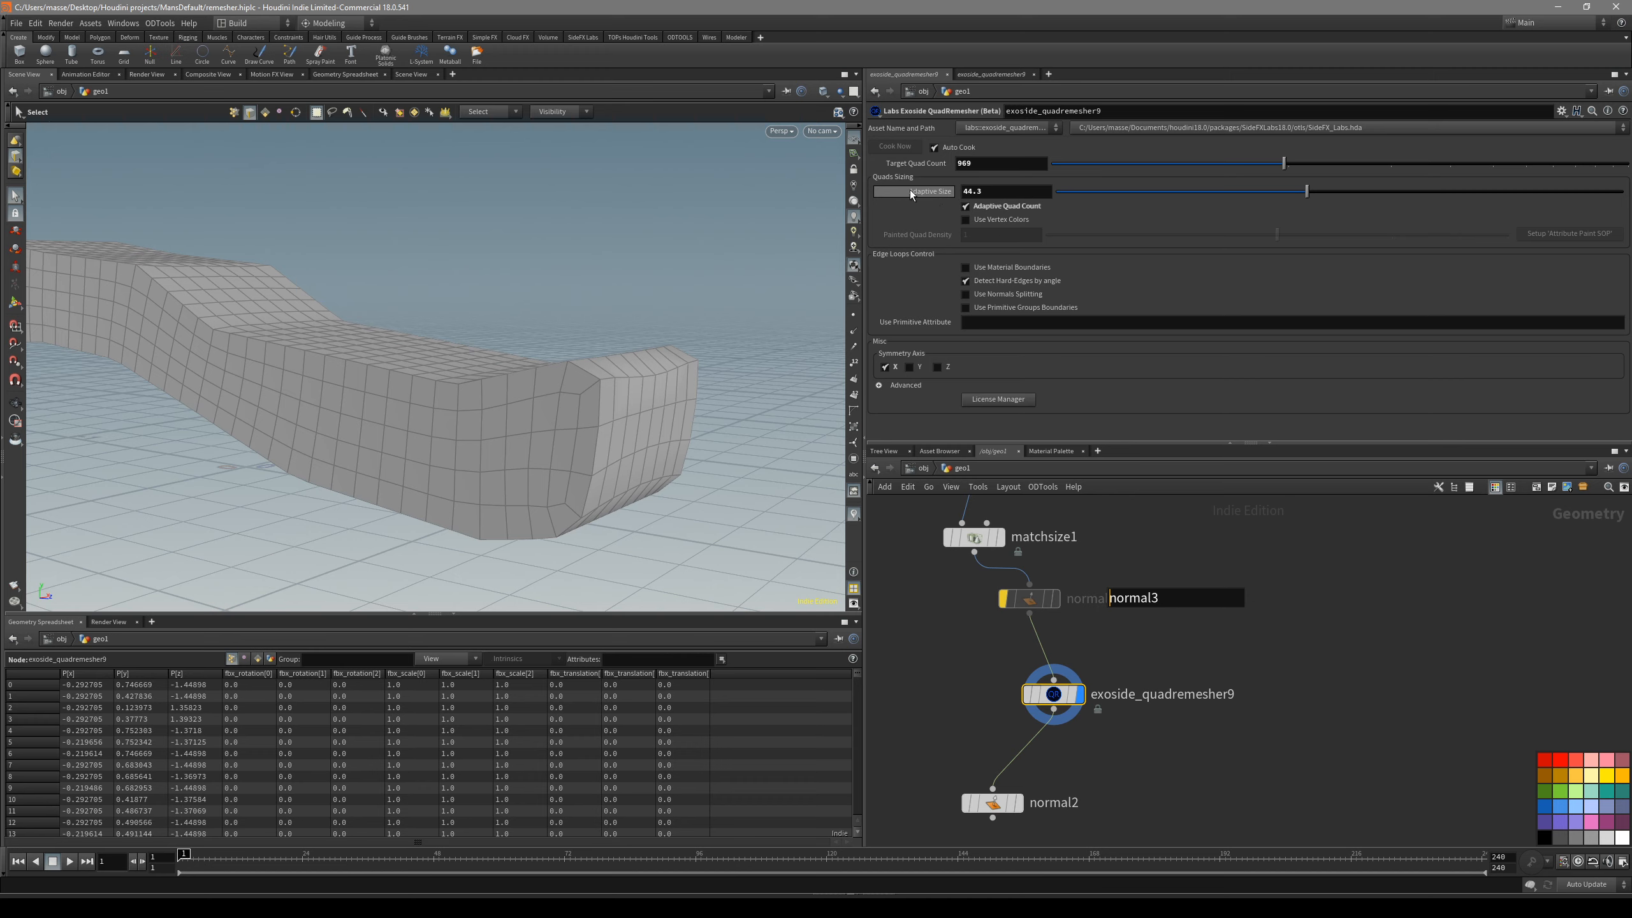
mouse_move(739, 386)
mouse_down()
mouse_move(564, 474)
mouse_move(601, 380)
mouse_move(673, 389)
mouse_move(539, 368)
mouse_move(487, 432)
mouse_move(605, 430)
mouse_up()
key(s)
click(1461, 192)
- Open gun_part_done.hiplc and examine subdivide1's gun stock with and without wireframe
key(Escape)
key(shift+w)
key(shift+w)
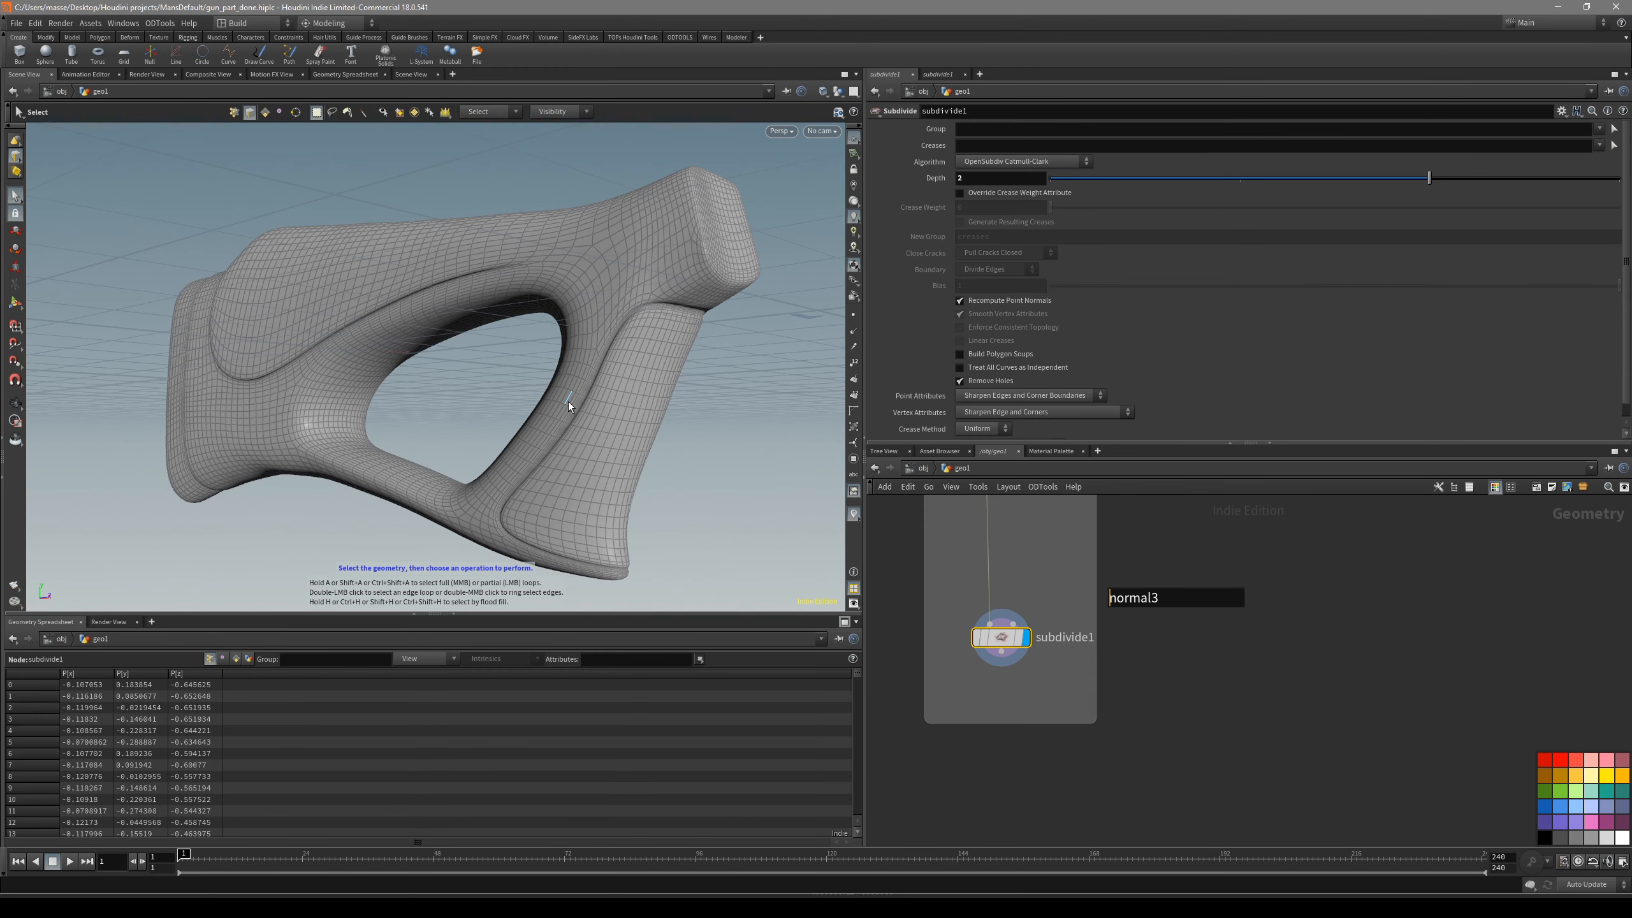
mouse_move(704, 341)
mouse_down()
mouse_move(747, 293)
mouse_move(692, 276)
mouse_move(718, 311)
mouse_move(546, 365)
mouse_move(549, 422)
mouse_move(539, 379)
mouse_move(611, 437)
mouse_move(581, 348)
mouse_up()
key(shift+w)
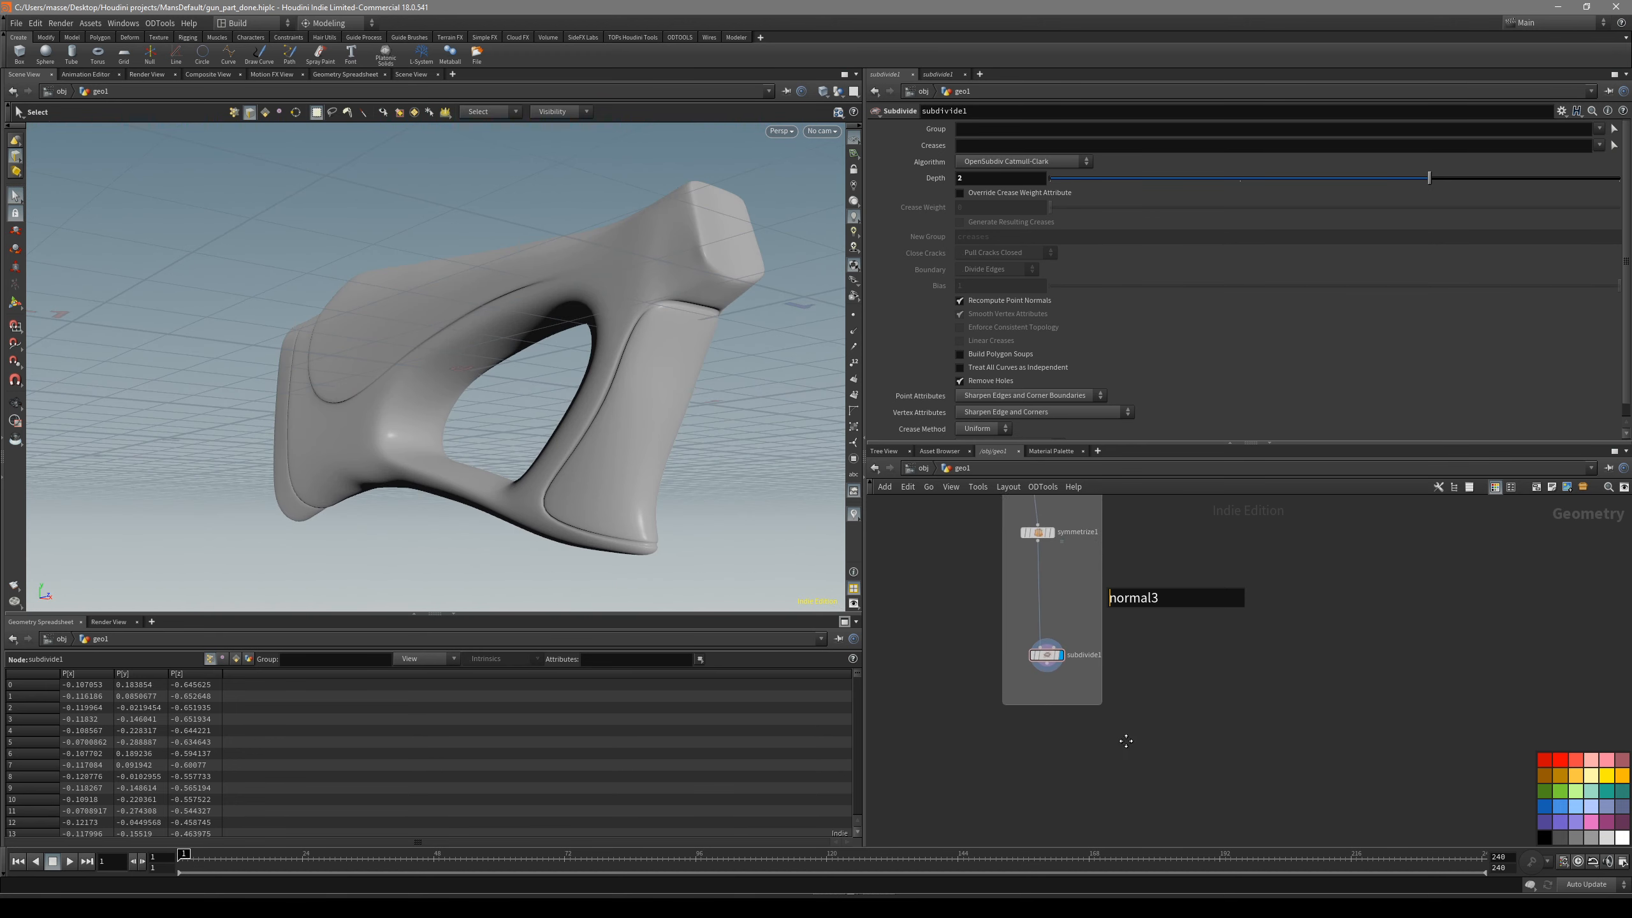
- Add a Labs Exoside QuadRemesher node below subdivide1
key(Tab)
text(rem)
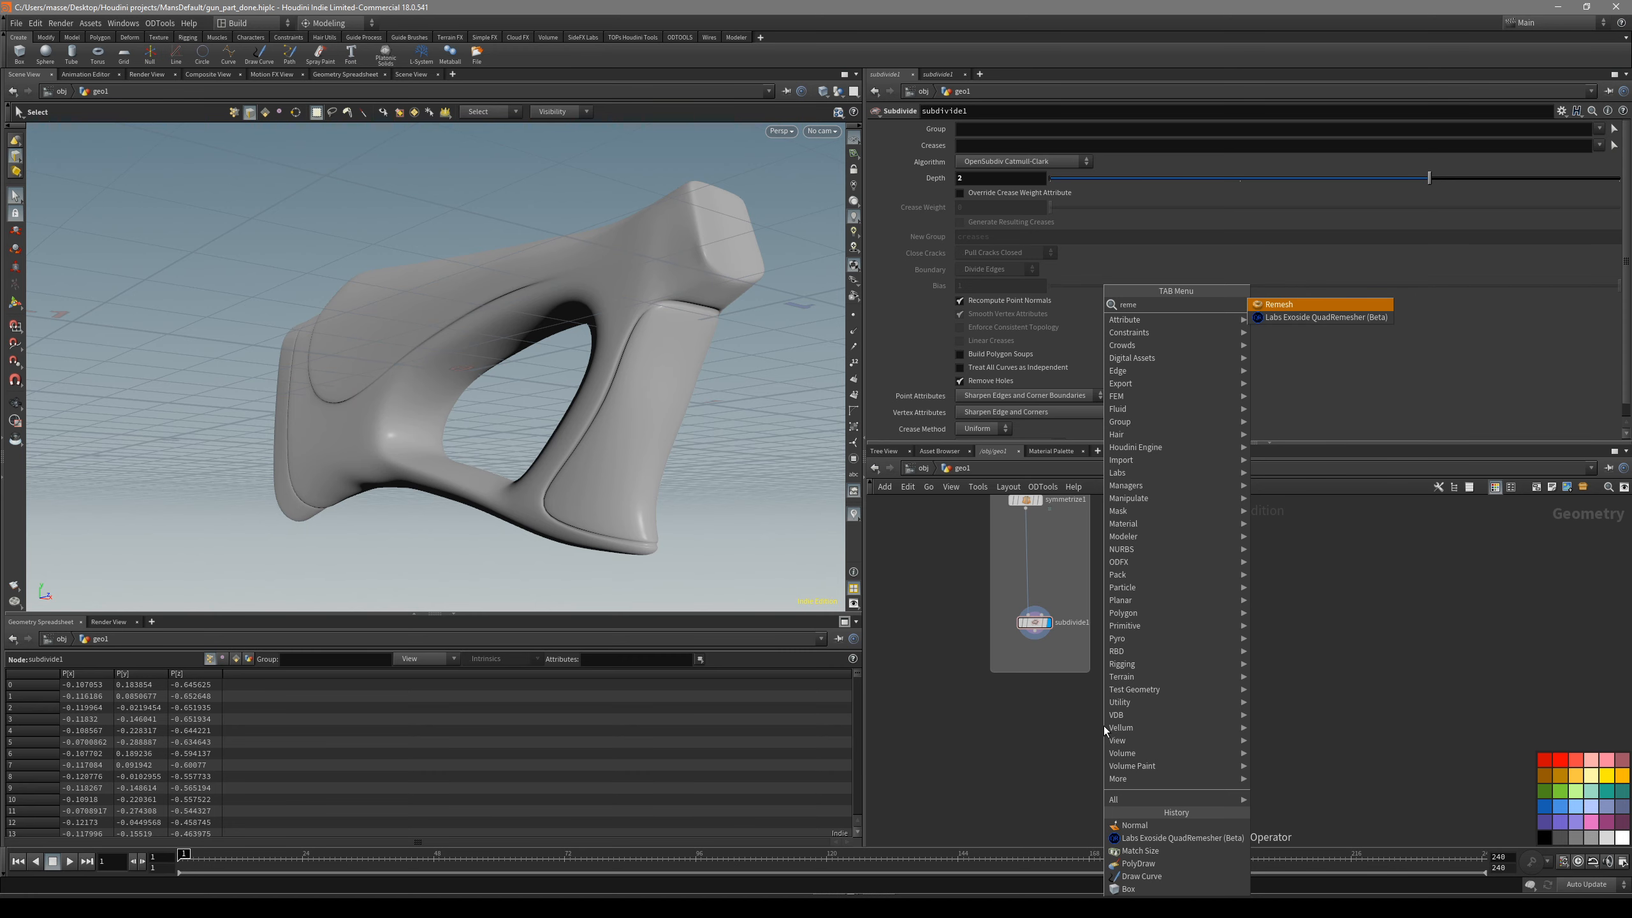
key(Down)
key(Return)
click(1143, 771)
scroll(1142, 770, up, 1)
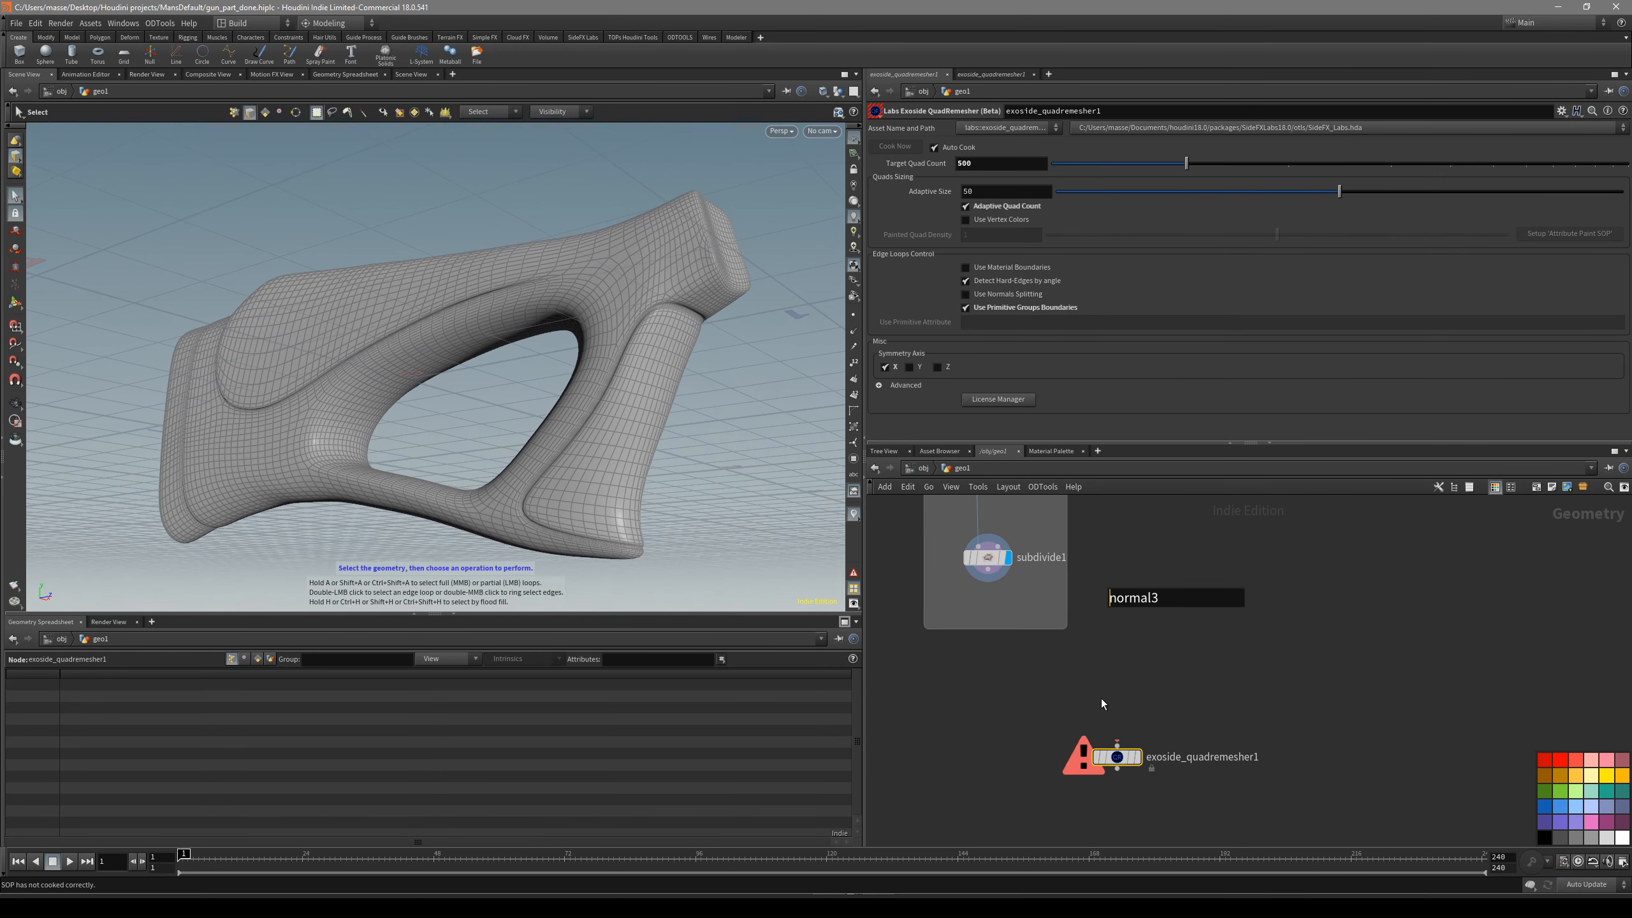
- Connect subdivide1 to exoside_quadremesher1, display the remesh and set its Target Quad Count to 12000
click(1100, 786)
click(1137, 757)
mouse_move(617, 438)
alt+mouse_down()
mouse_move(649, 463)
mouse_move(617, 475)
mouse_move(688, 455)
mouse_move(608, 474)
mouse_move(668, 453)
alt+mouse_up()
key(shift+w)
key(shift+w)
middle_click(987, 558)
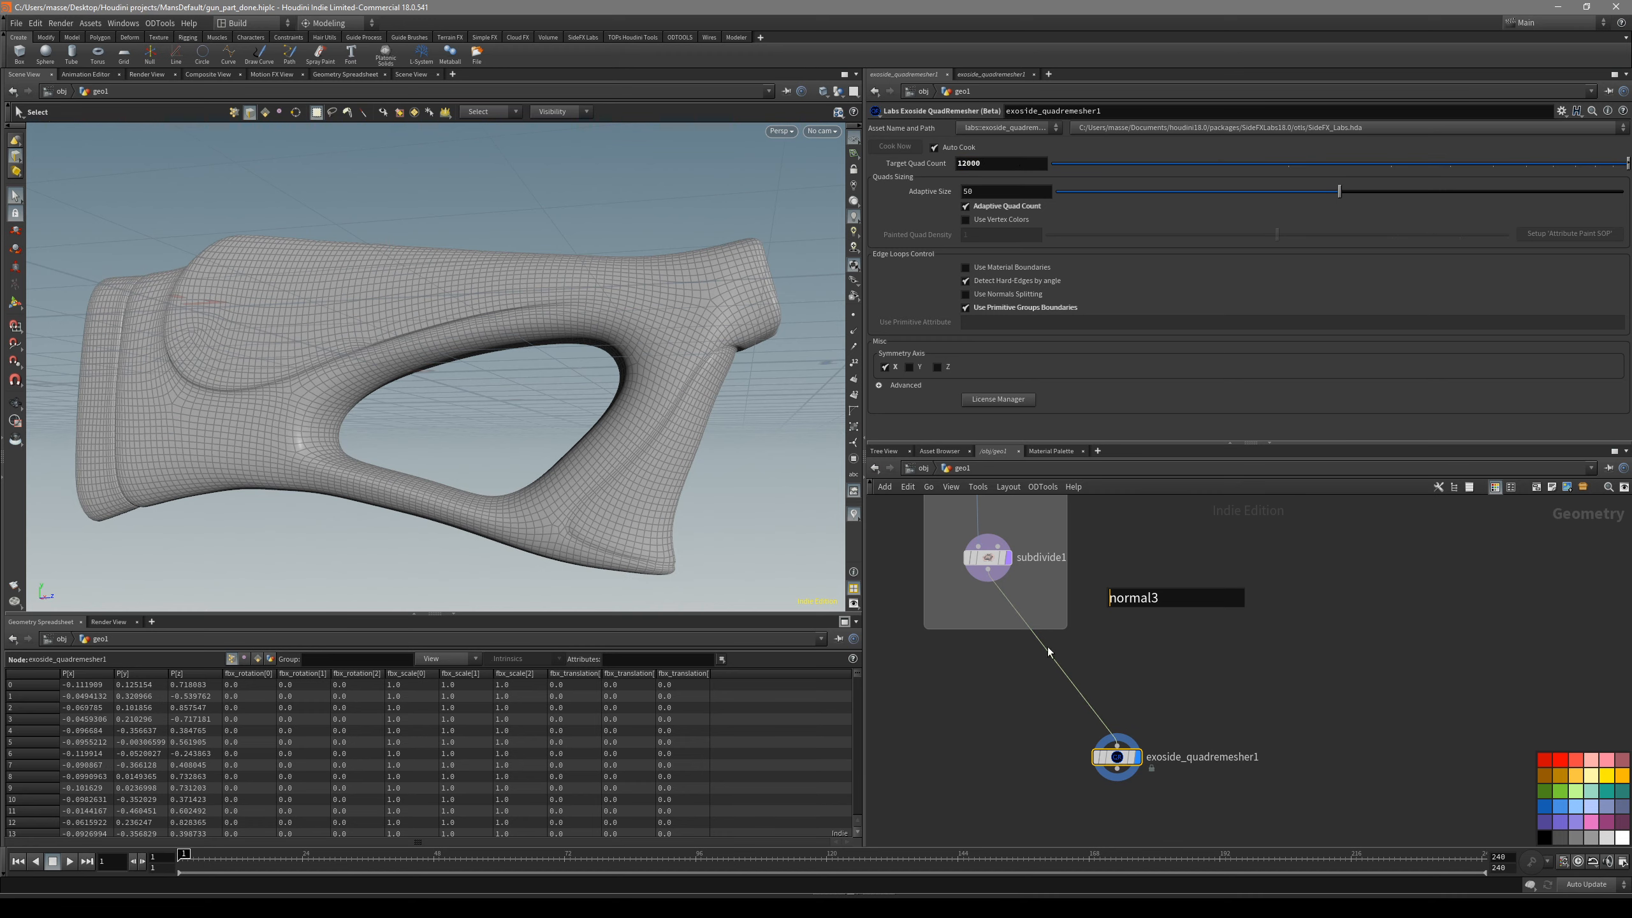
- Check the remeshed gun stock's shading and turn off Detect Hard-Edges by angle
key(shift+w)
mouse_move(615, 388)
alt+mouse_down()
mouse_move(661, 431)
mouse_move(632, 408)
alt+mouse_up()
key(s)
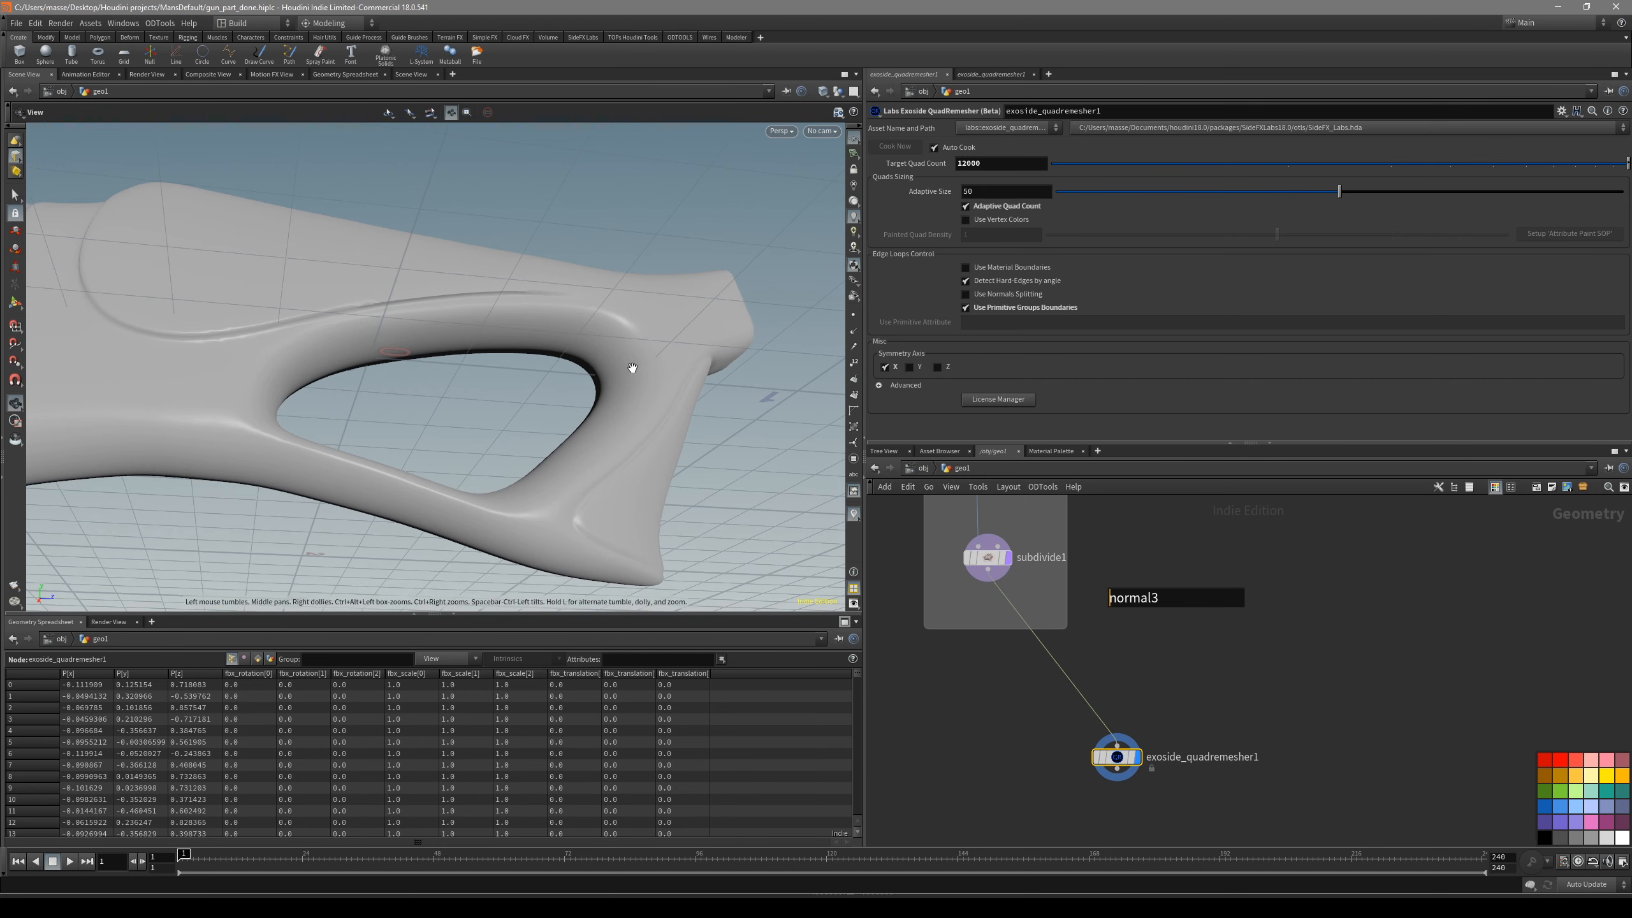
alt+drag(630, 365, 898, 308)
click(996, 285)
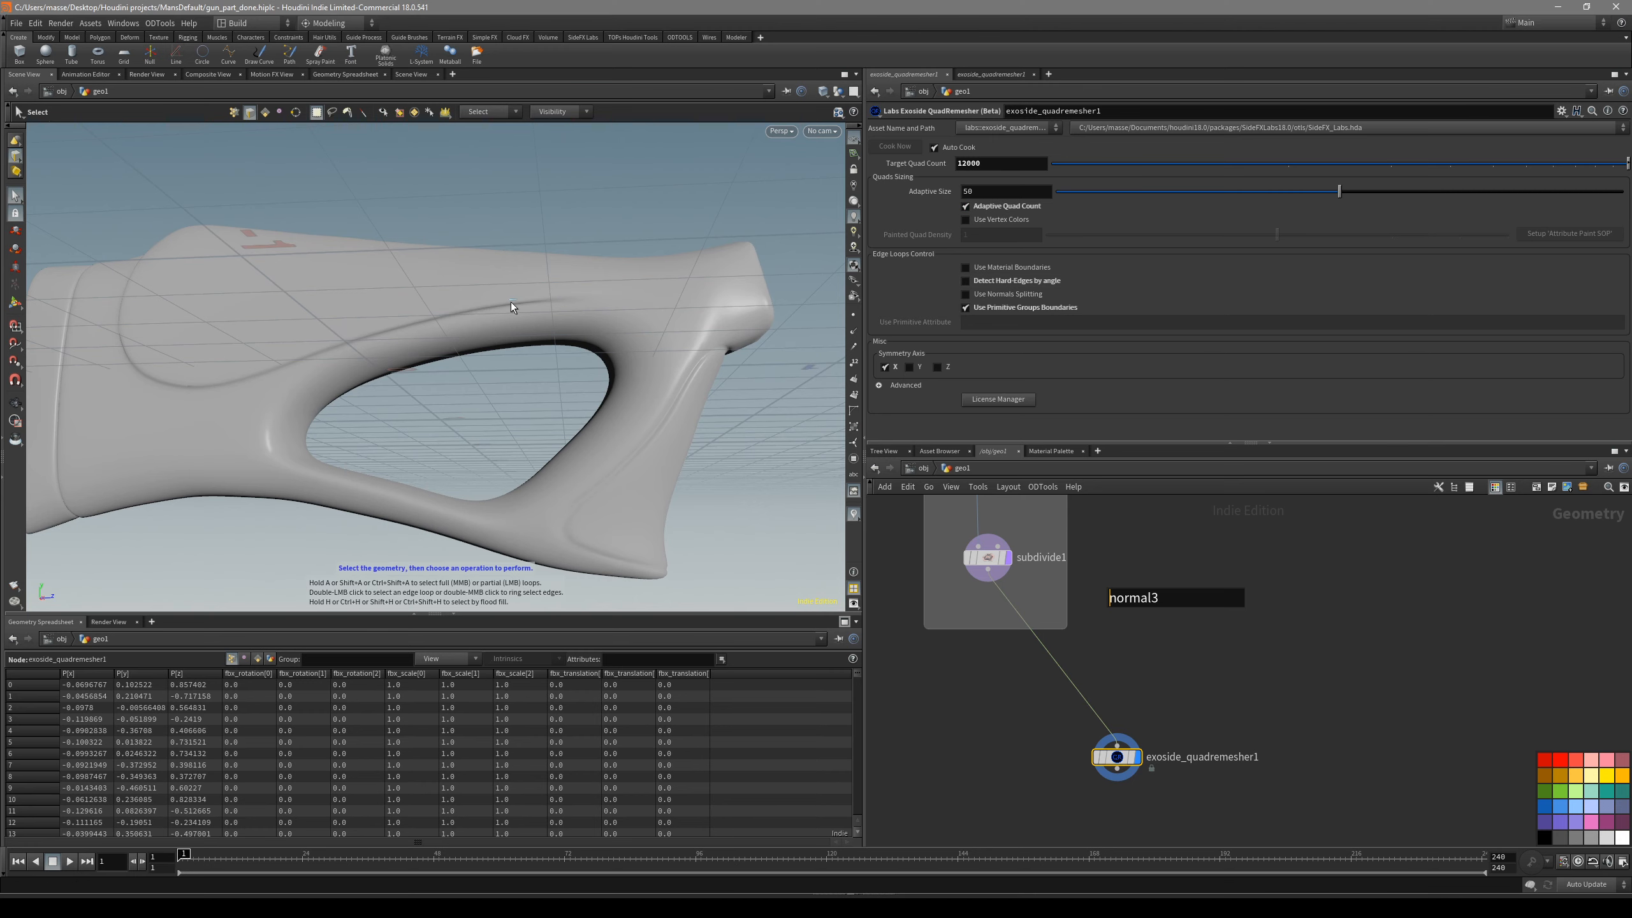
- Turn off Use Primitive Groups Boundaries and set Adaptive Size to 100 while checking the mesh around the grip opening
alt+drag(568, 319, 571, 299)
alt+right_drag(571, 300, 685, 255)
key(shift+w)
alt+drag(684, 255, 526, 295)
alt+right_drag(526, 295, 541, 333)
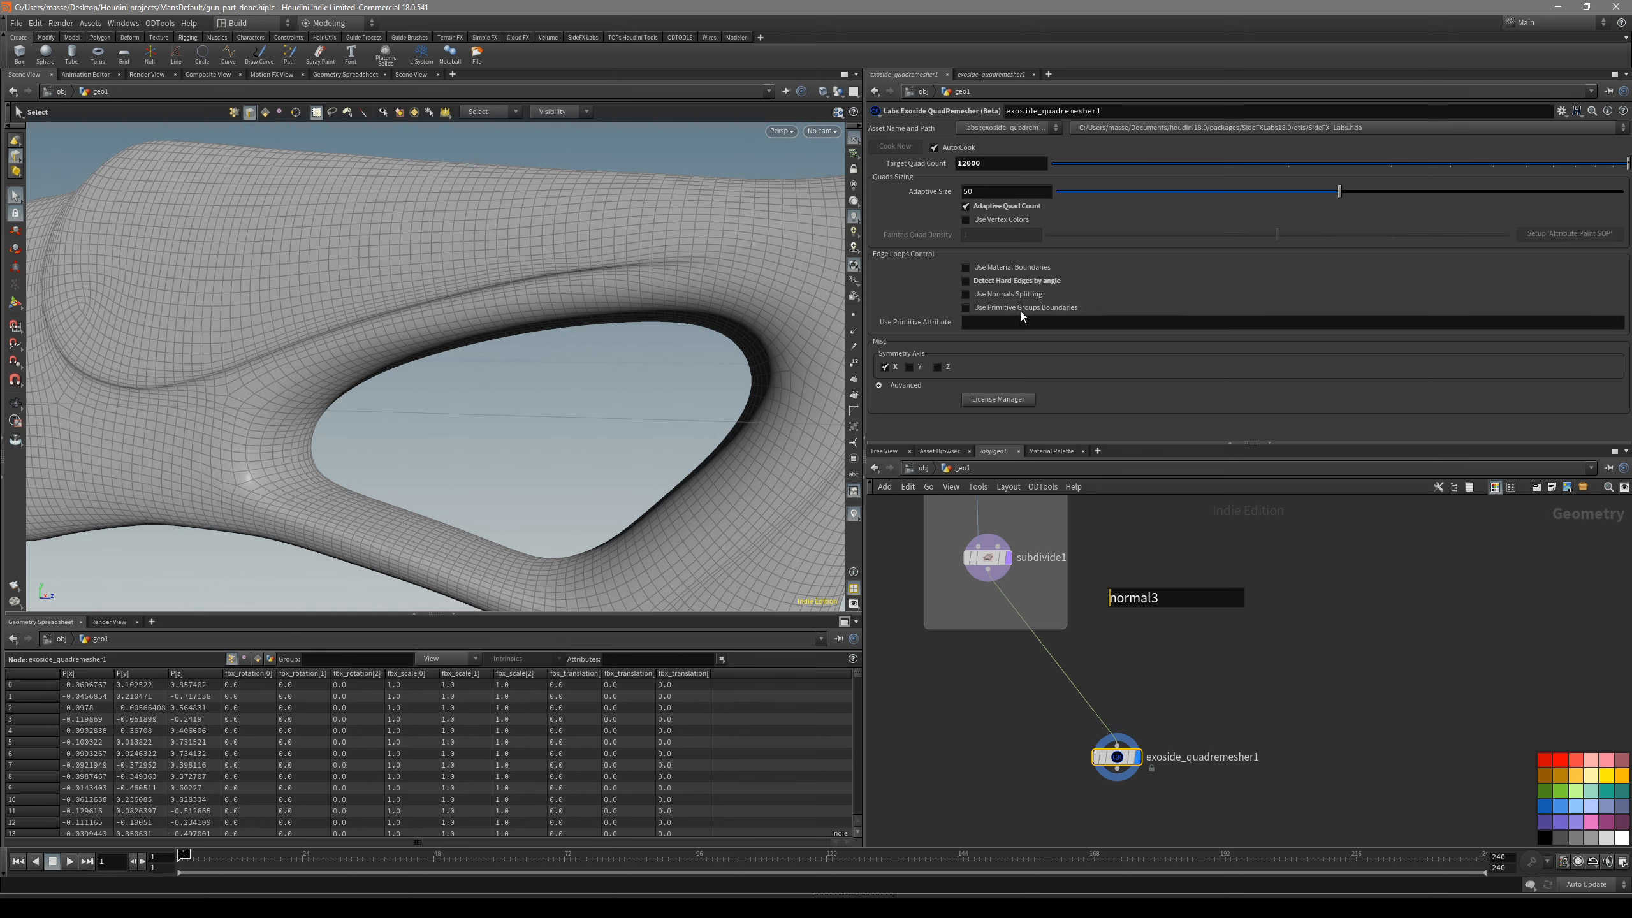
alt+drag(801, 406, 702, 437)
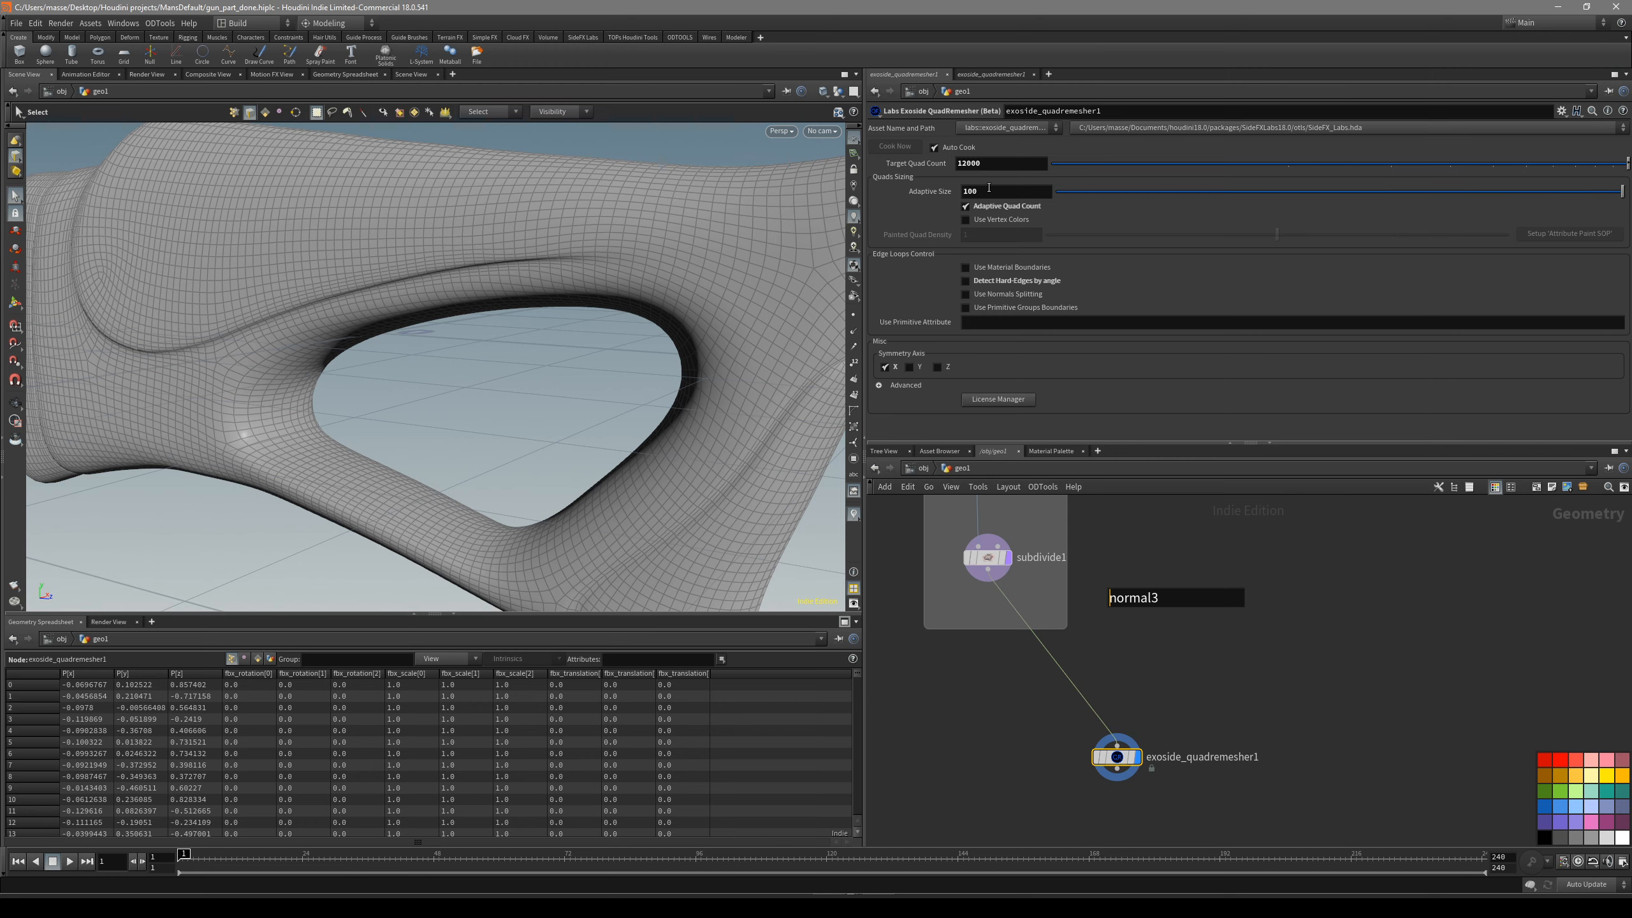
- Examine the shading around the grip's lower corner on the remesh, and display subdivide1 for comparison
mouse_move(767, 474)
alt+mouse_down()
mouse_move(718, 500)
mouse_move(667, 423)
mouse_move(605, 512)
mouse_move(623, 336)
mouse_move(608, 328)
mouse_move(670, 310)
mouse_move(729, 388)
mouse_move(765, 375)
mouse_move(569, 426)
mouse_move(524, 395)
mouse_move(572, 405)
mouse_move(484, 452)
mouse_move(521, 445)
mouse_move(773, 545)
alt+mouse_up()
key(shift+w)
key(shift+w)
key(shift+w)
key(shift+w)
key(shift+w)
key(s)
click(1007, 557)
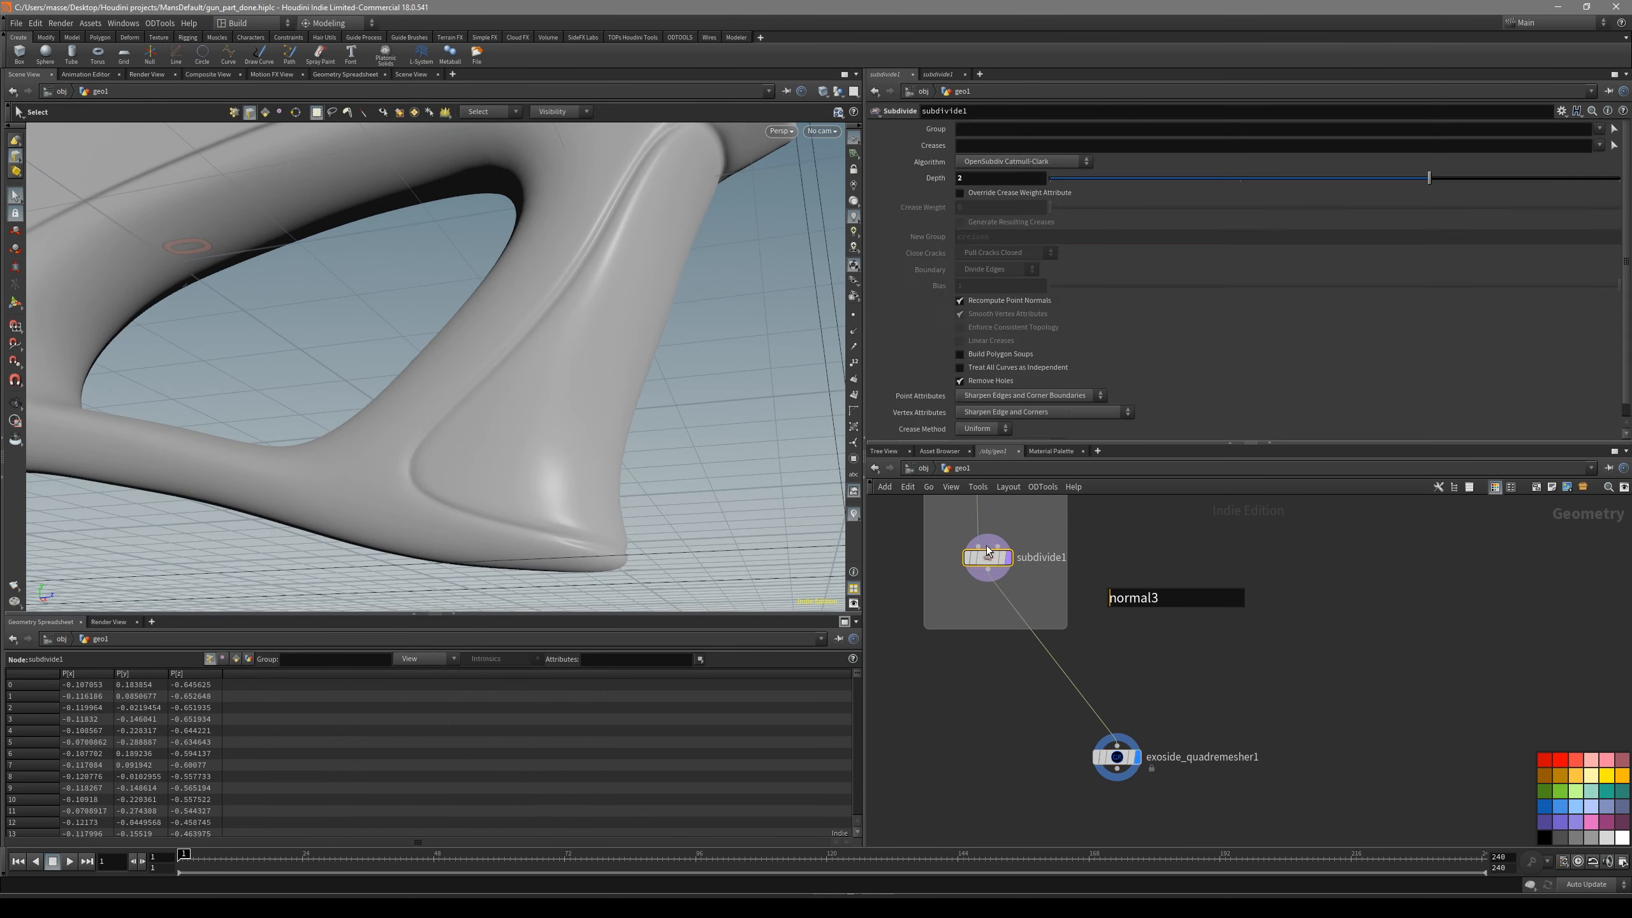
alt+drag(546, 484, 540, 474)
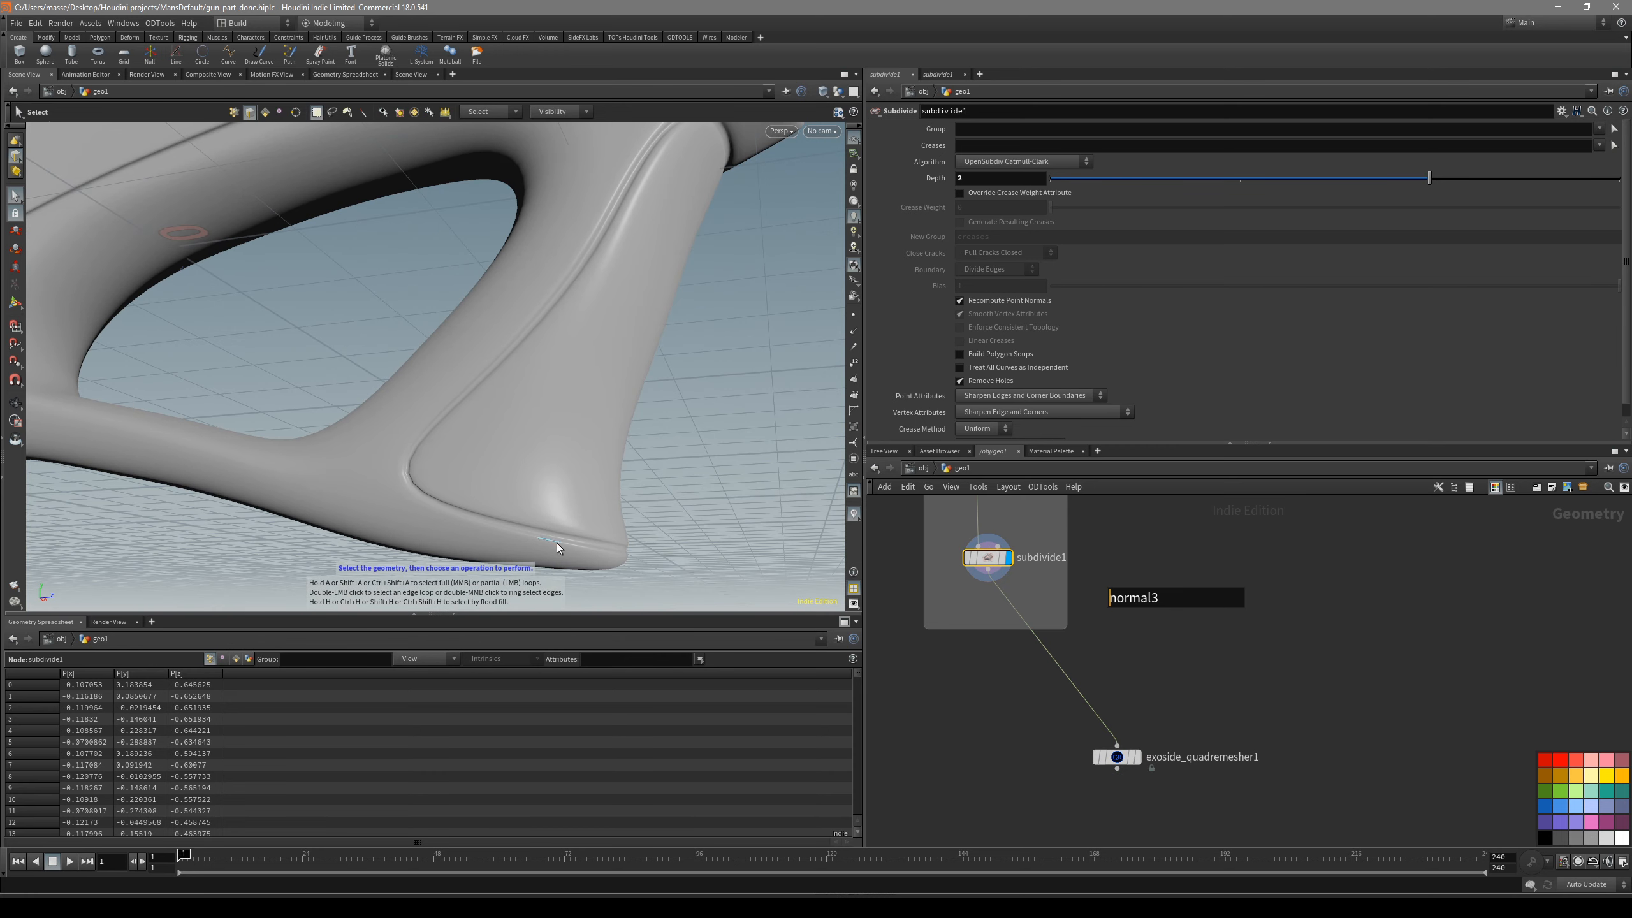
alt+drag(556, 543, 571, 499)
- Switch the display between exoside_quadremesher1 and subdivide1 to compare their wireframes along the whole stock
drag(1216, 704, 1089, 772)
key(r)
alt+drag(488, 450, 411, 405)
alt+right_drag(411, 405, 379, 419)
mouse_move(379, 419)
alt+mouse_down()
mouse_move(611, 452)
mouse_move(353, 366)
mouse_move(366, 363)
alt+mouse_up()
key(shift+w)
alt+right_drag(366, 363, 386, 408)
alt+drag(385, 408, 569, 451)
click(982, 562)
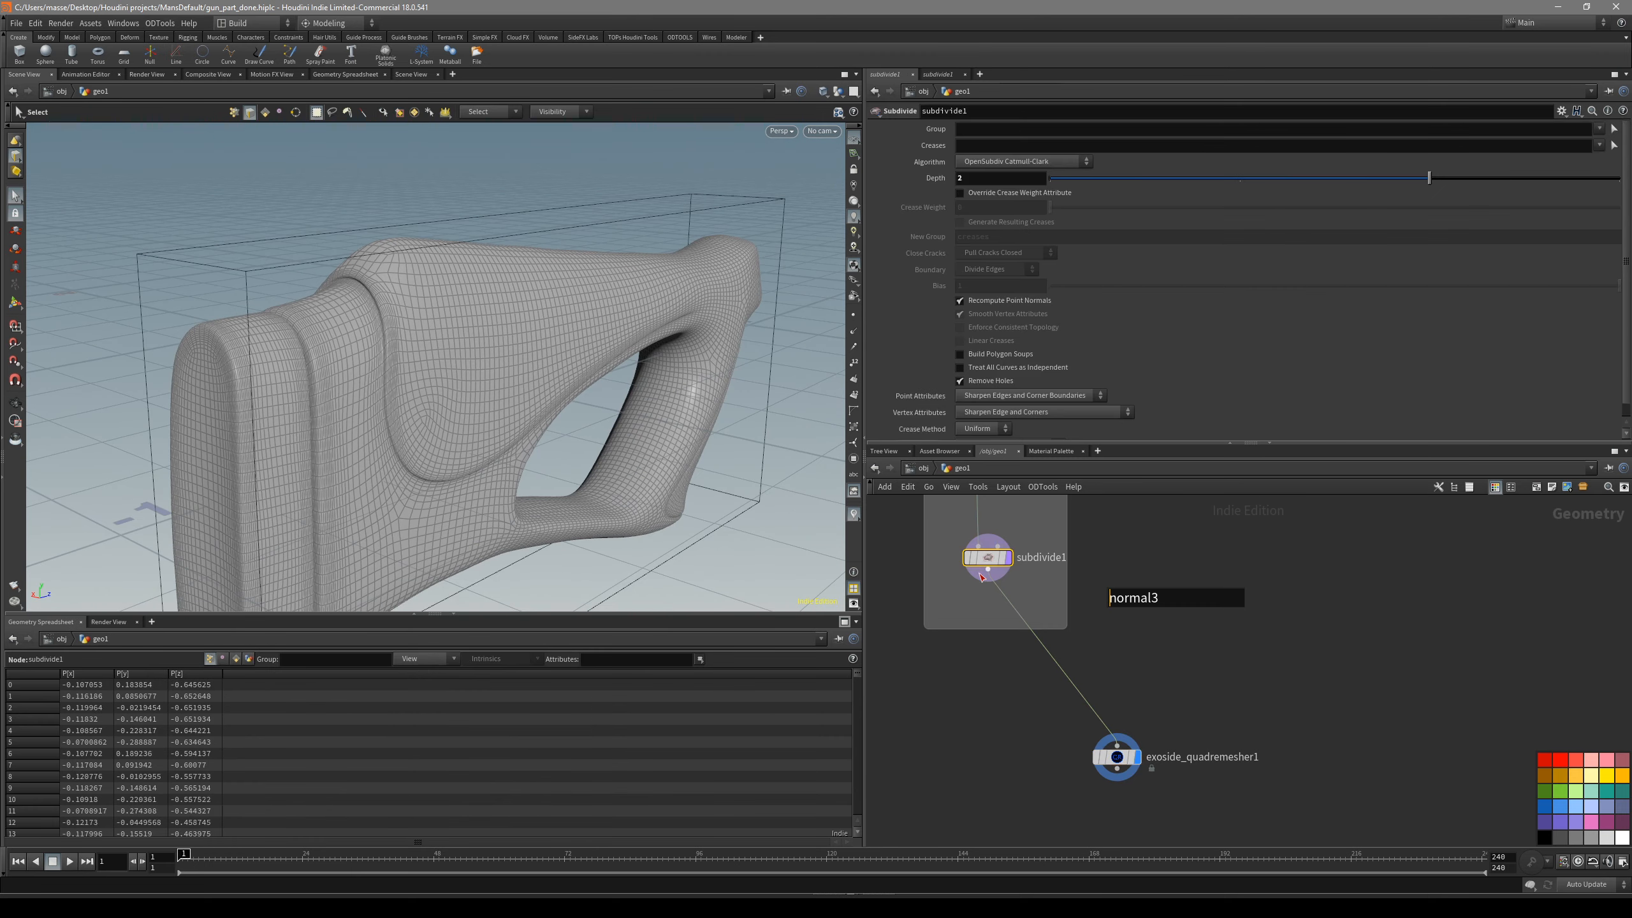
alt+drag(340, 389, 625, 372)
drag(1195, 710, 1069, 791)
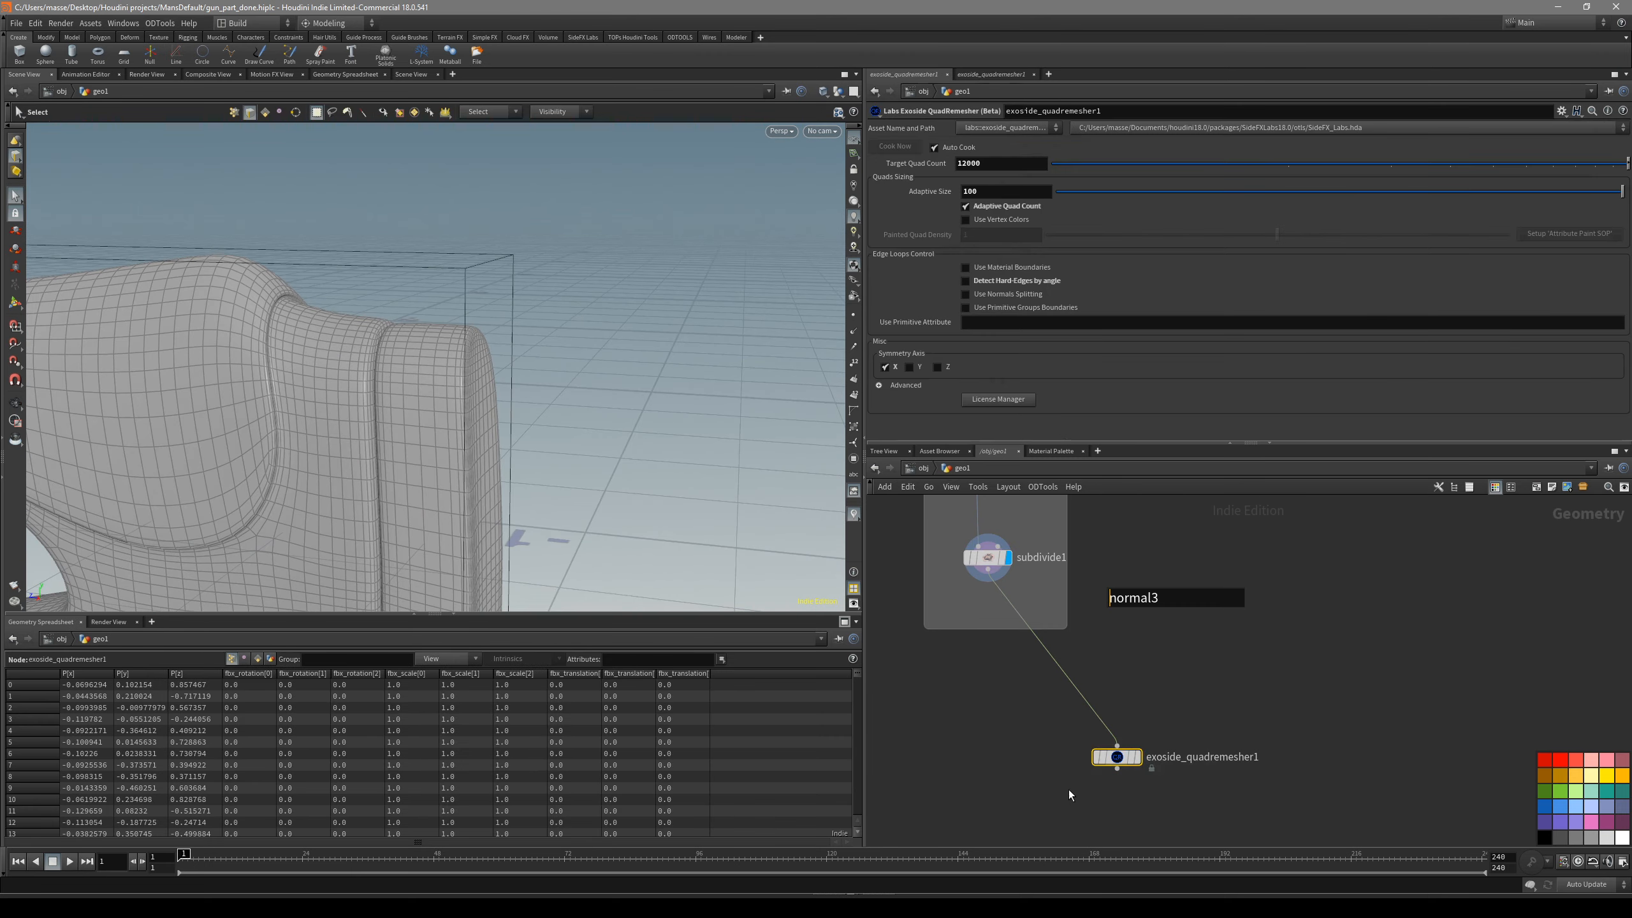
- Check the geometry info of exoside_quadremesher1 and view the remeshed stock from the side
middle_click(1117, 770)
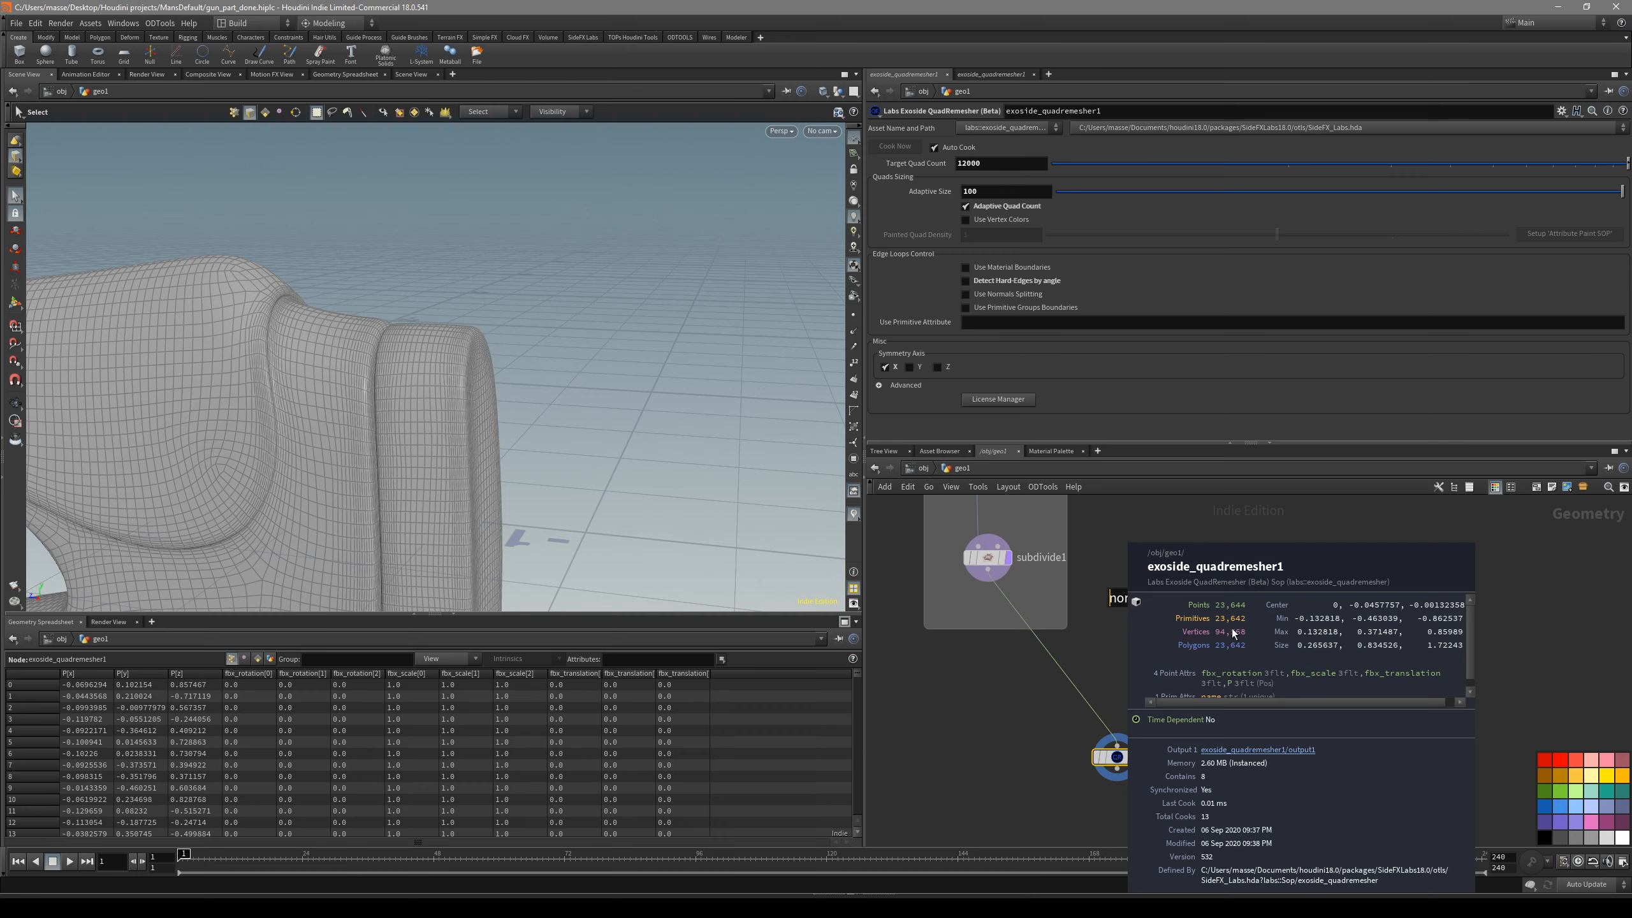
mouse_move(597, 523)
alt+mouse_down()
mouse_move(323, 425)
mouse_move(677, 459)
alt+mouse_up()
key(shift+w)
key(shift+w)
key(s)
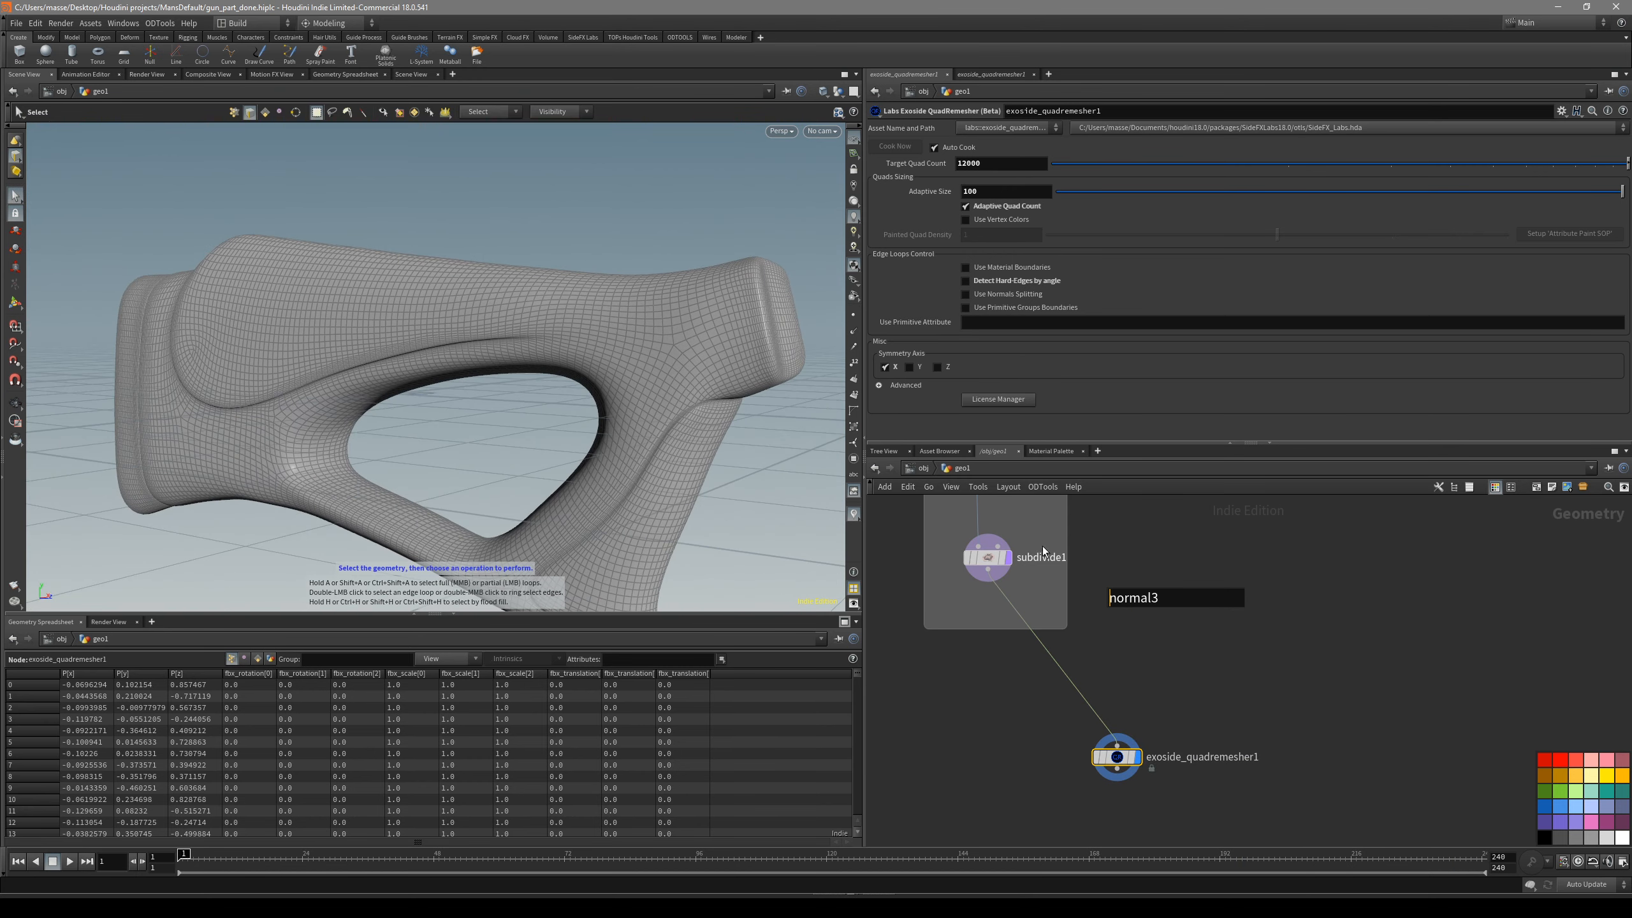
- Display subdivide1 and then the remesh again to compare the shading around the grip opening
click(995, 562)
key(r)
click(1115, 763)
key(r)
drag(1115, 763, 1030, 682)
key(shift+w)
mouse_move(675, 501)
alt+mouse_down()
mouse_move(667, 428)
mouse_move(662, 481)
mouse_move(671, 453)
mouse_move(700, 443)
mouse_move(681, 430)
mouse_move(617, 551)
mouse_move(701, 316)
mouse_move(650, 337)
mouse_move(692, 299)
mouse_move(572, 360)
mouse_move(574, 317)
mouse_move(605, 336)
mouse_move(514, 350)
mouse_move(678, 364)
mouse_move(577, 315)
mouse_move(648, 334)
mouse_move(698, 383)
alt+mouse_up()
key(shift+w)
- Move exoside_quadremesher1 closer to subdivide1, remove the node and display subdivide1
drag(1026, 680, 1065, 722)
middle_drag(1119, 775, 1110, 764)
middle_click(1064, 710)
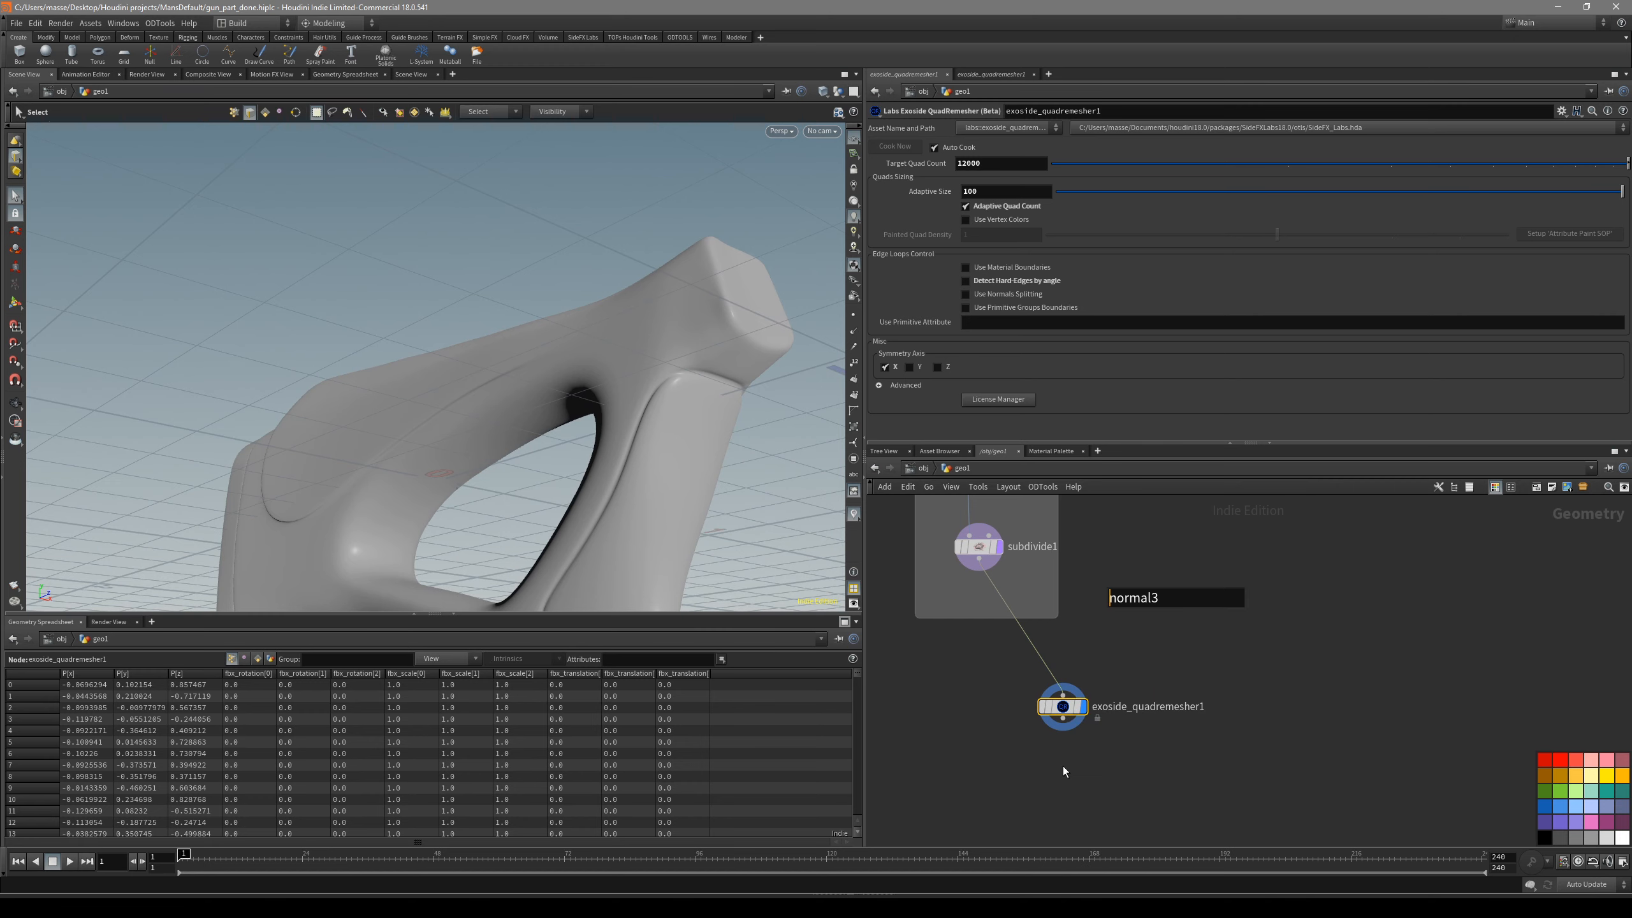
middle_drag(1063, 765, 1047, 719)
drag(1047, 664, 1083, 737)
alt+drag(706, 389, 735, 257)
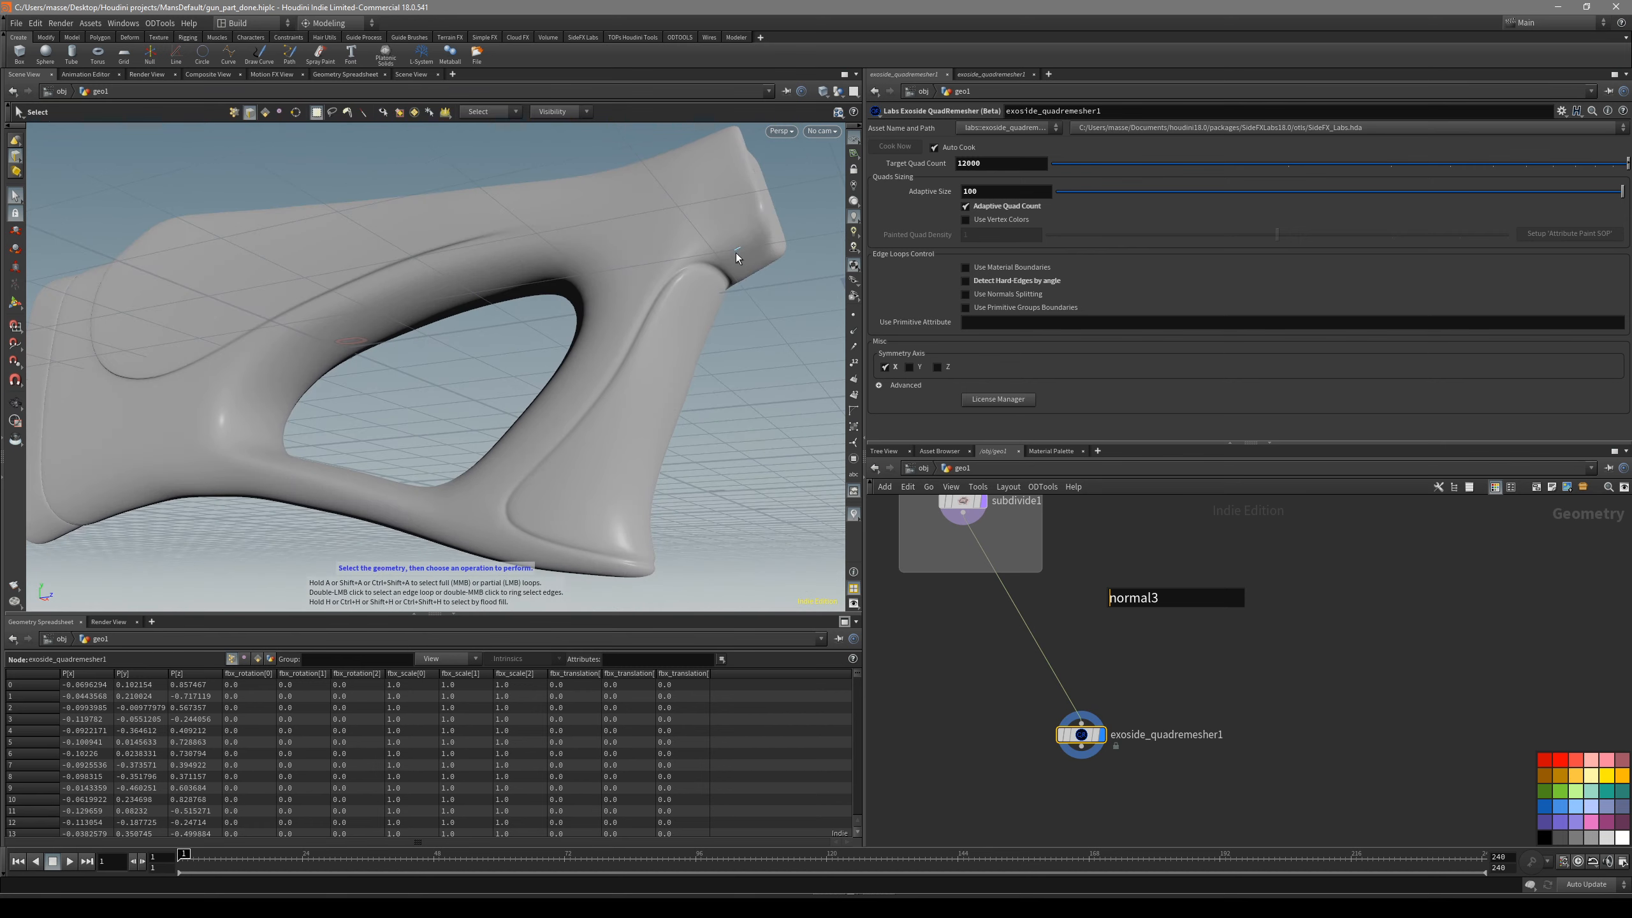
alt+drag(680, 307, 641, 452)
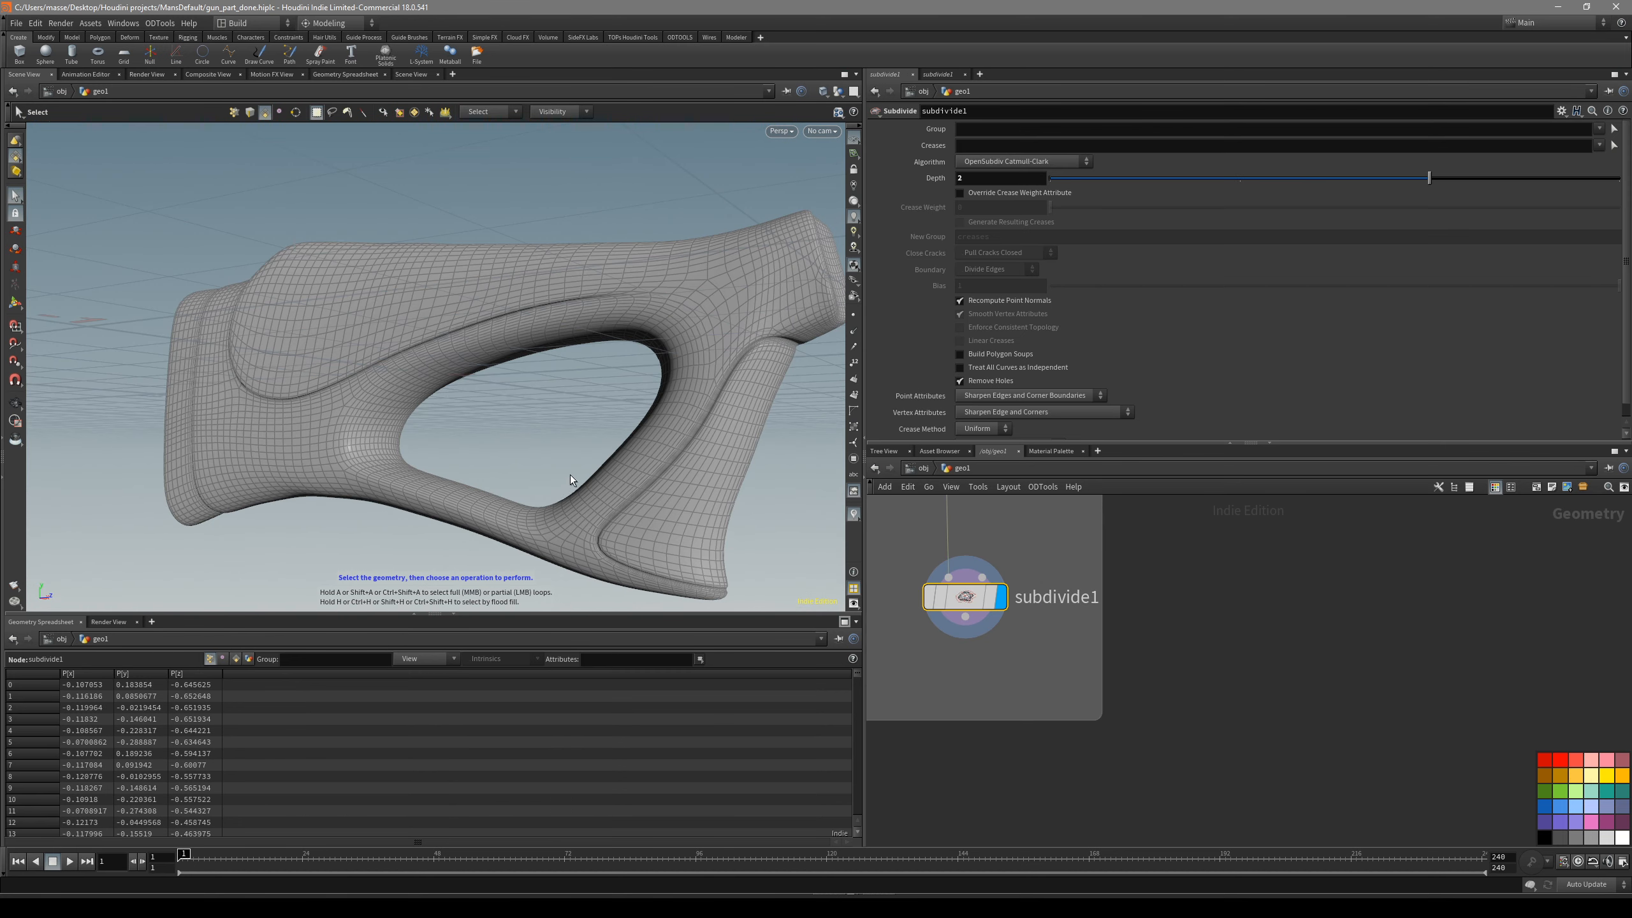
- Examine the original subdivide1 gun stock with and without its wireframe
mouse_move(570, 474)
alt+mouse_down()
mouse_move(707, 451)
mouse_move(670, 499)
mouse_move(703, 535)
mouse_move(670, 448)
mouse_move(620, 463)
mouse_move(636, 425)
mouse_move(611, 463)
mouse_move(697, 453)
mouse_move(494, 504)
mouse_move(681, 430)
mouse_move(710, 386)
mouse_move(702, 461)
mouse_move(661, 360)
alt+mouse_up()
key(shift+w)
key(shift+w)
key(shift+w)
key(shift+w)
key(shift+w)
key(shift+w)
key(shift+w)
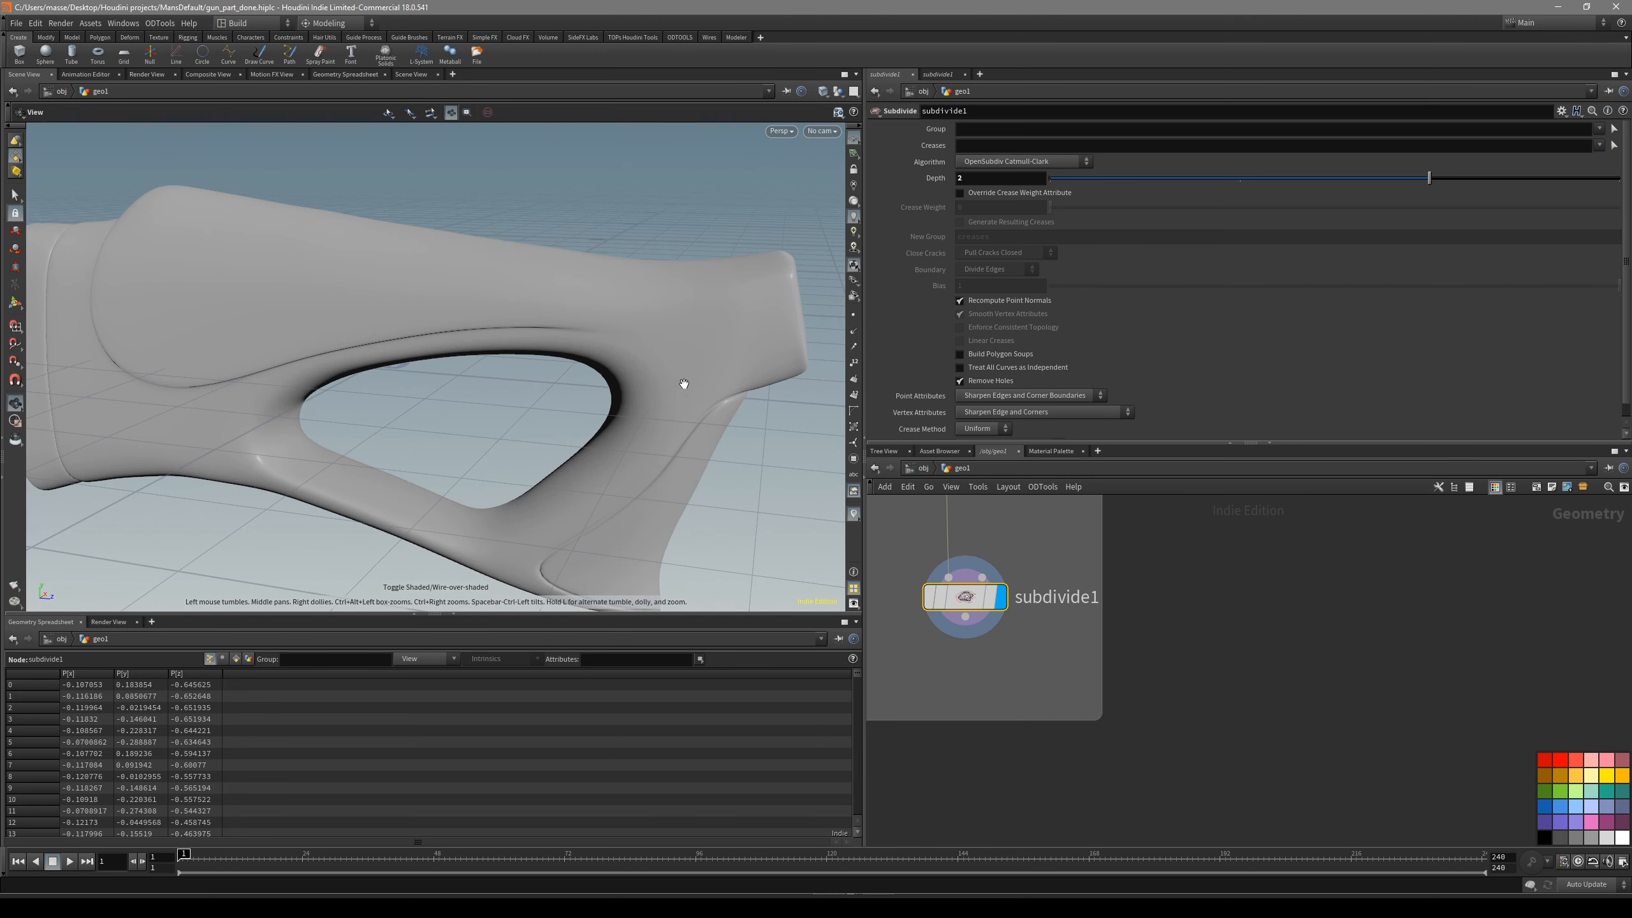
- Add a new Labs Exoside QuadRemesher node, connect subdivide1 to it and display the remesh
key(Tab)
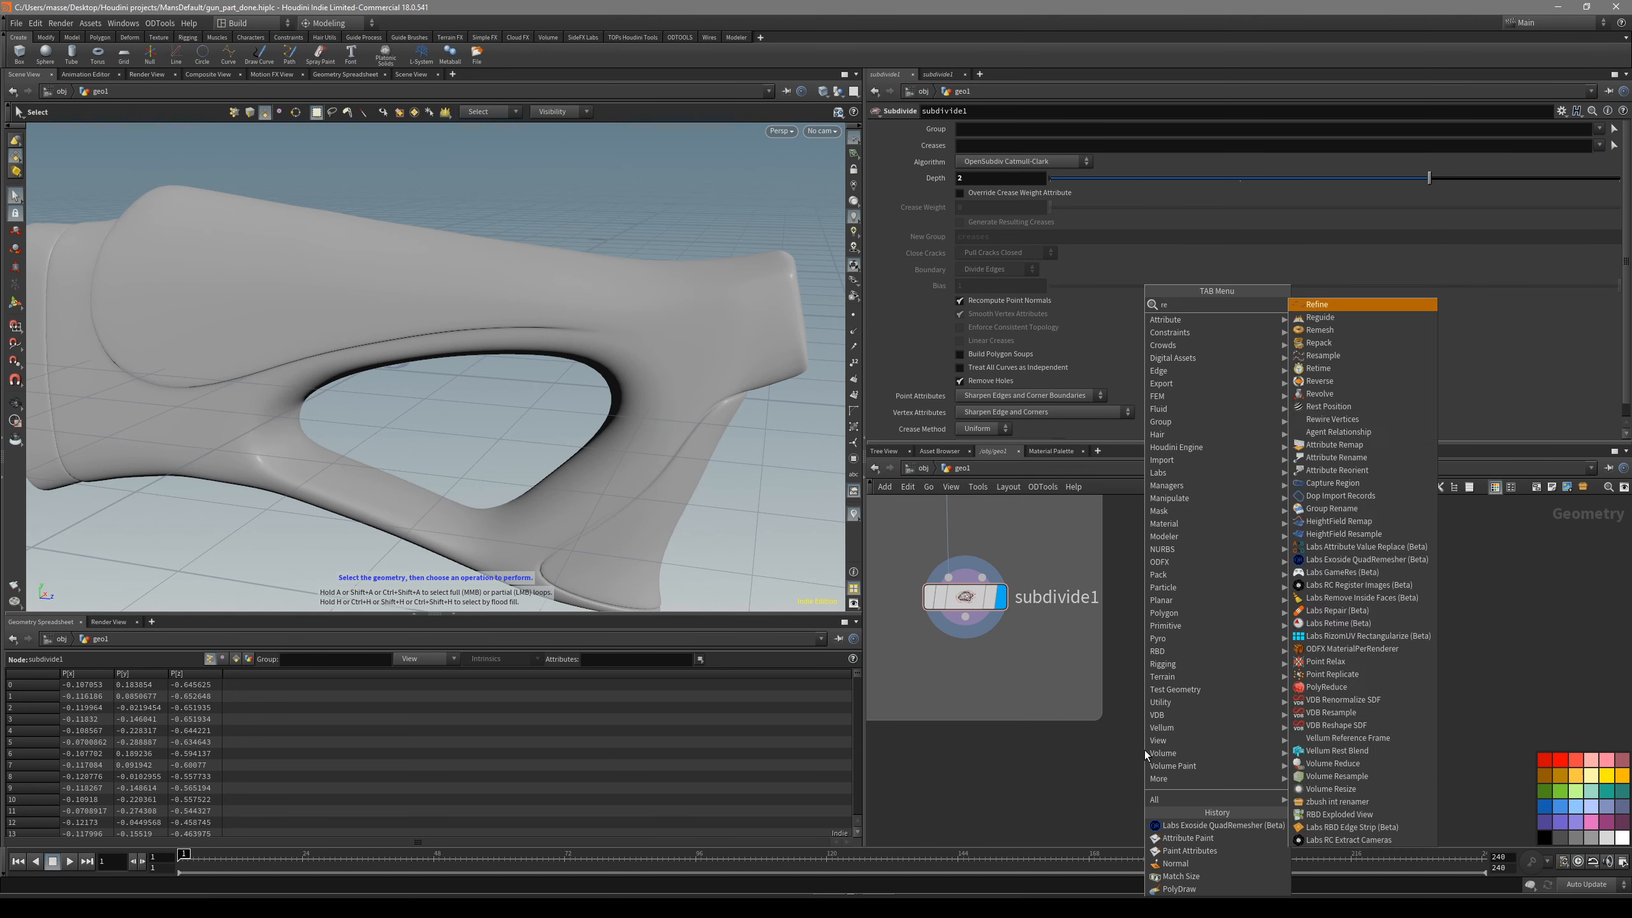
click(1366, 318)
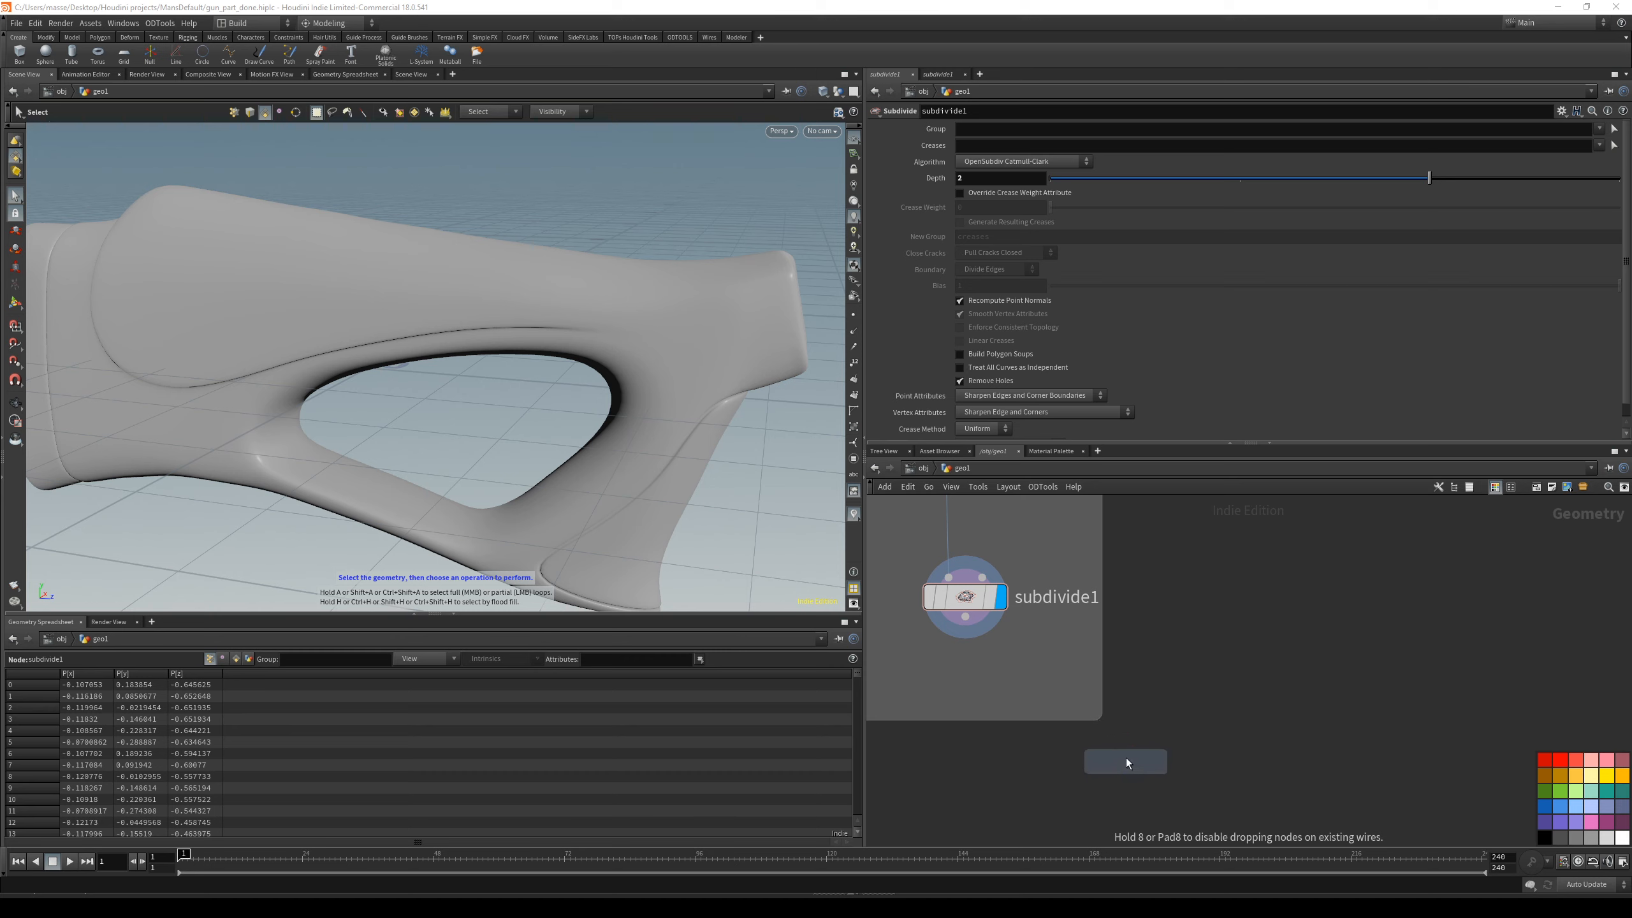
click(1125, 760)
click(966, 617)
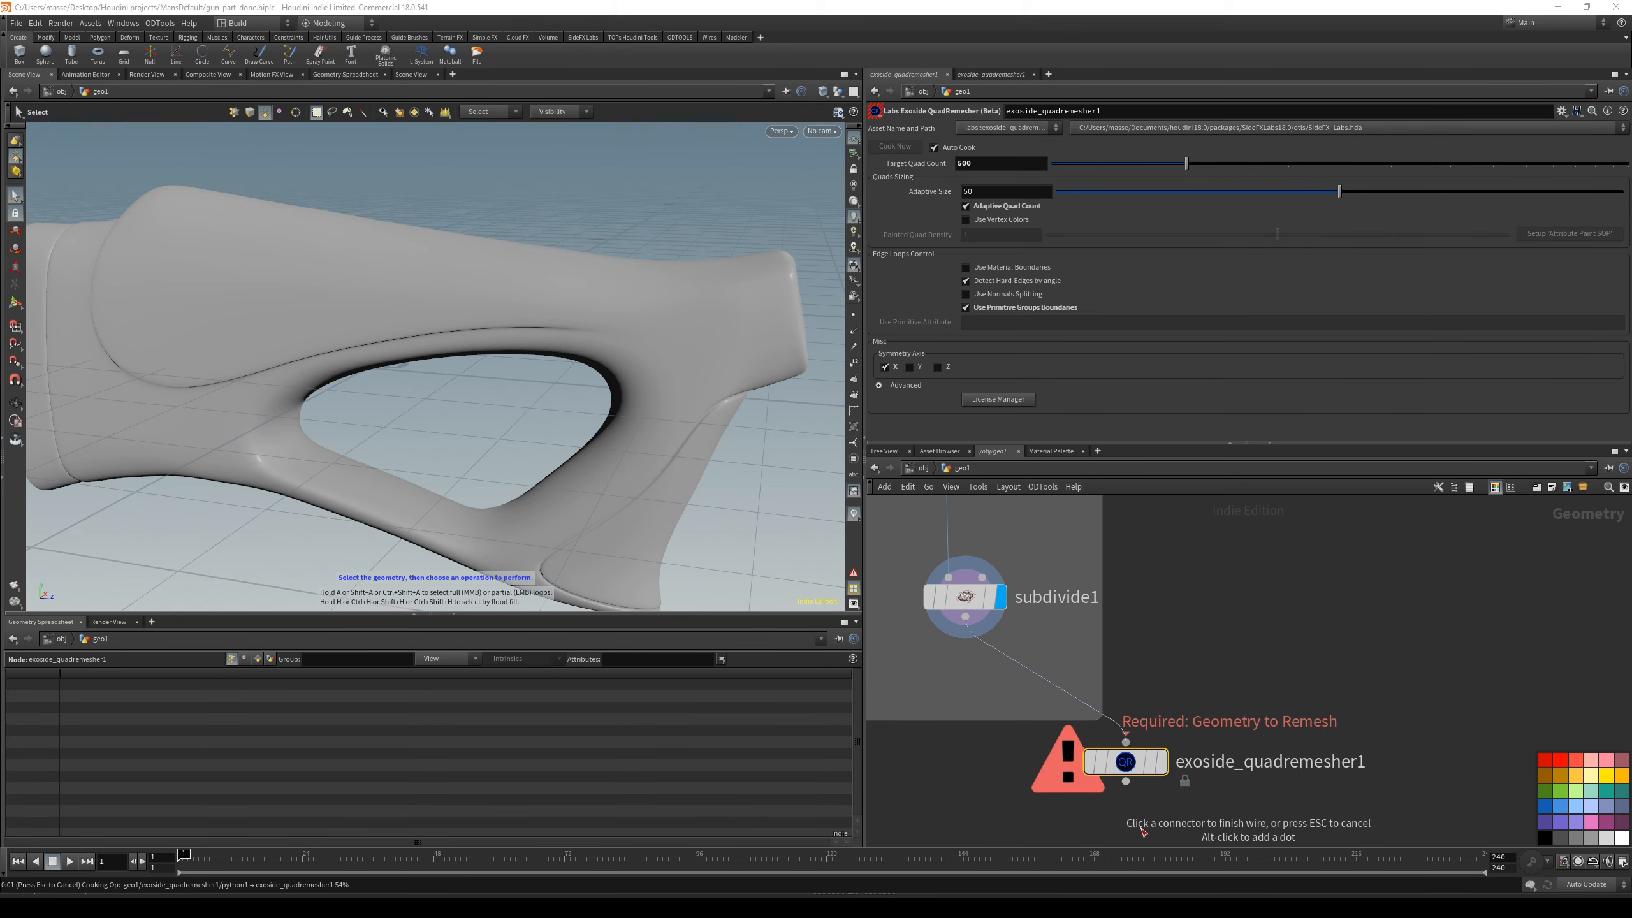
click(1143, 831)
click(1161, 761)
- Inspect the remesh made with a target of 500 quads and check the node's geometry info
key(shift+w)
alt+drag(649, 424, 765, 437)
key(shift+w)
middle_click(1129, 762)
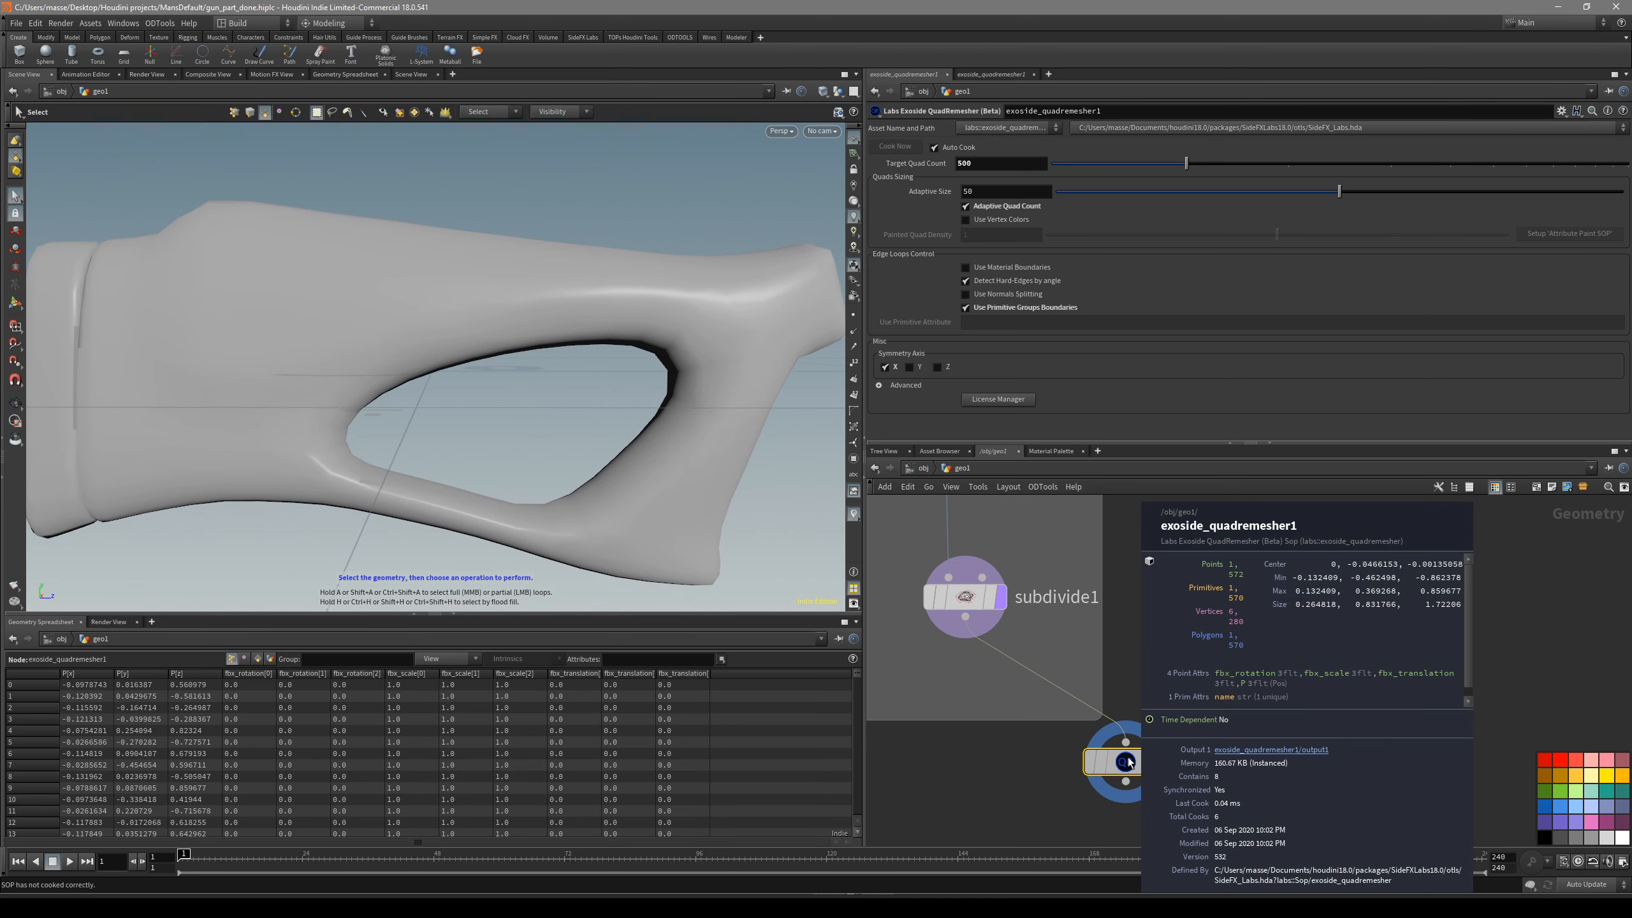
- Display subdivide1 for comparison and check its geometry info to find the source polygon count
key(shift+w)
mouse_move(674, 492)
alt+mouse_down()
mouse_move(500, 501)
mouse_move(674, 412)
mouse_move(703, 445)
mouse_move(706, 514)
alt+mouse_up()
alt+middle_drag(706, 514, 663, 491)
key(shift+w)
scroll(1188, 709, up, 1)
middle_drag(1013, 625, 1046, 652)
click(996, 601)
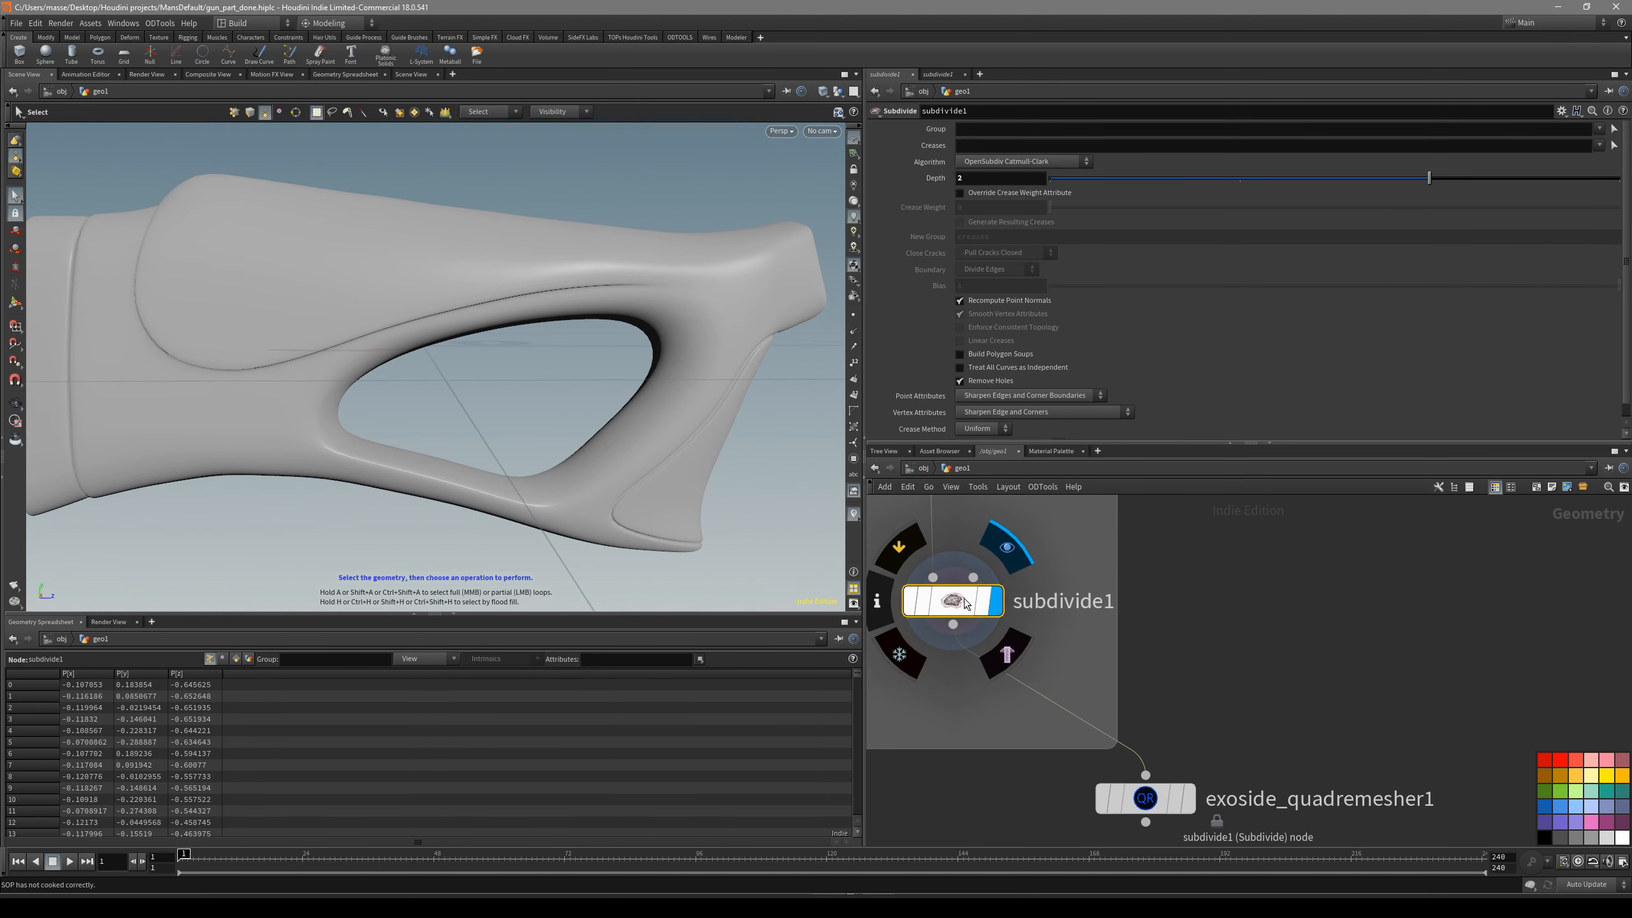
middle_click(963, 601)
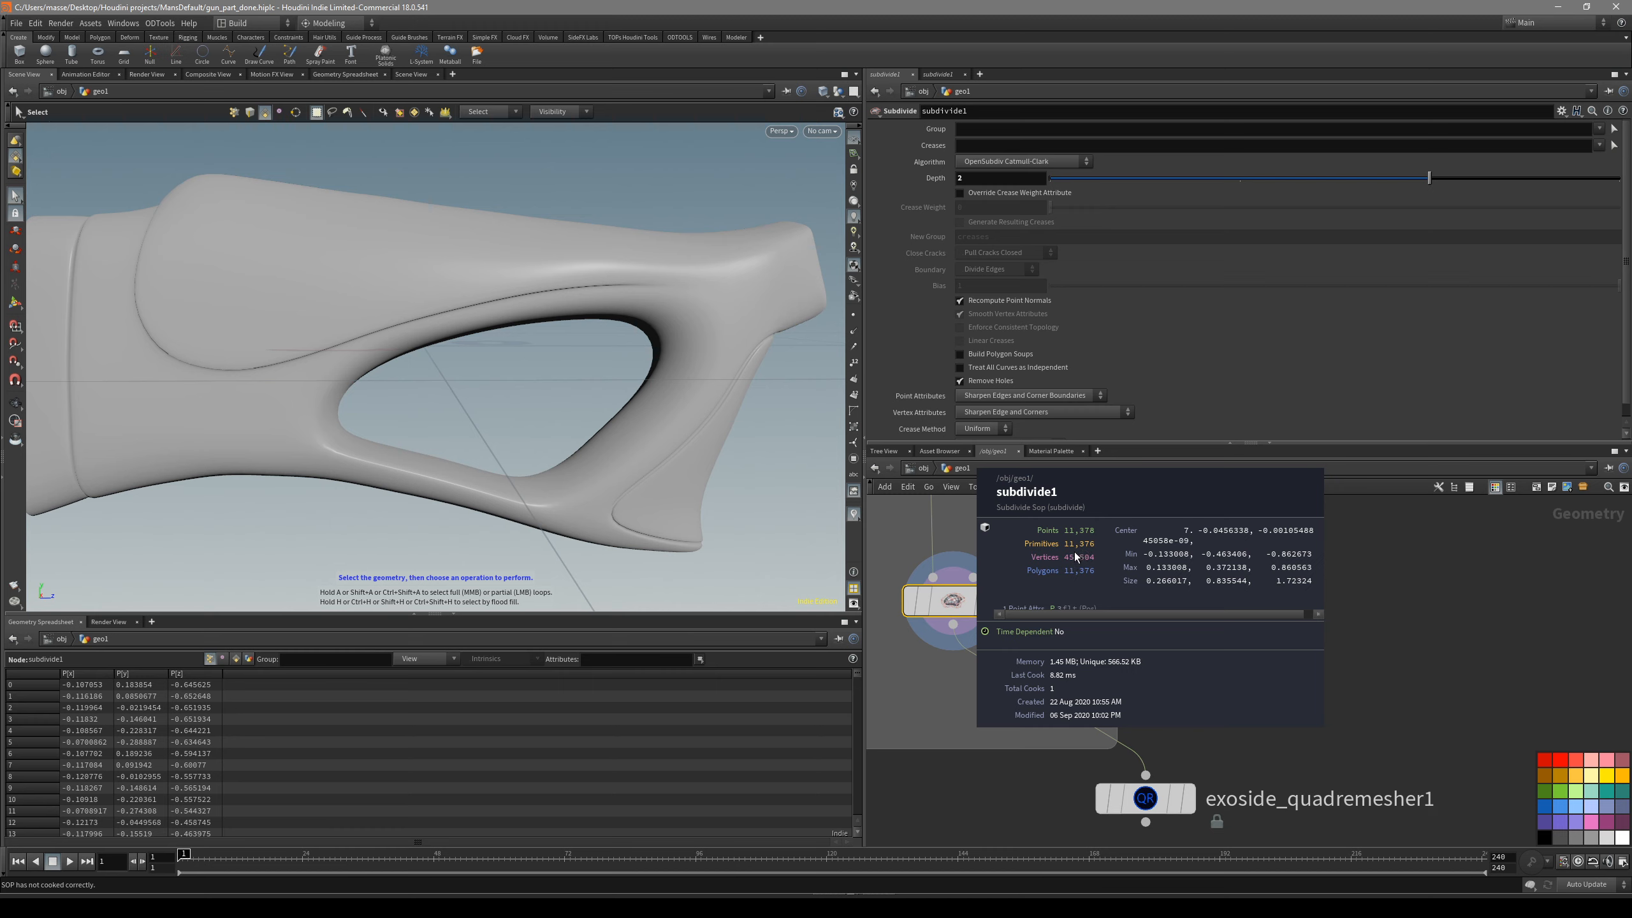
- Display the remesh, set Target Quad Count to 12000 and Adaptive Size to 100, and turn off Detect Hard-Edges by angle
click(1187, 798)
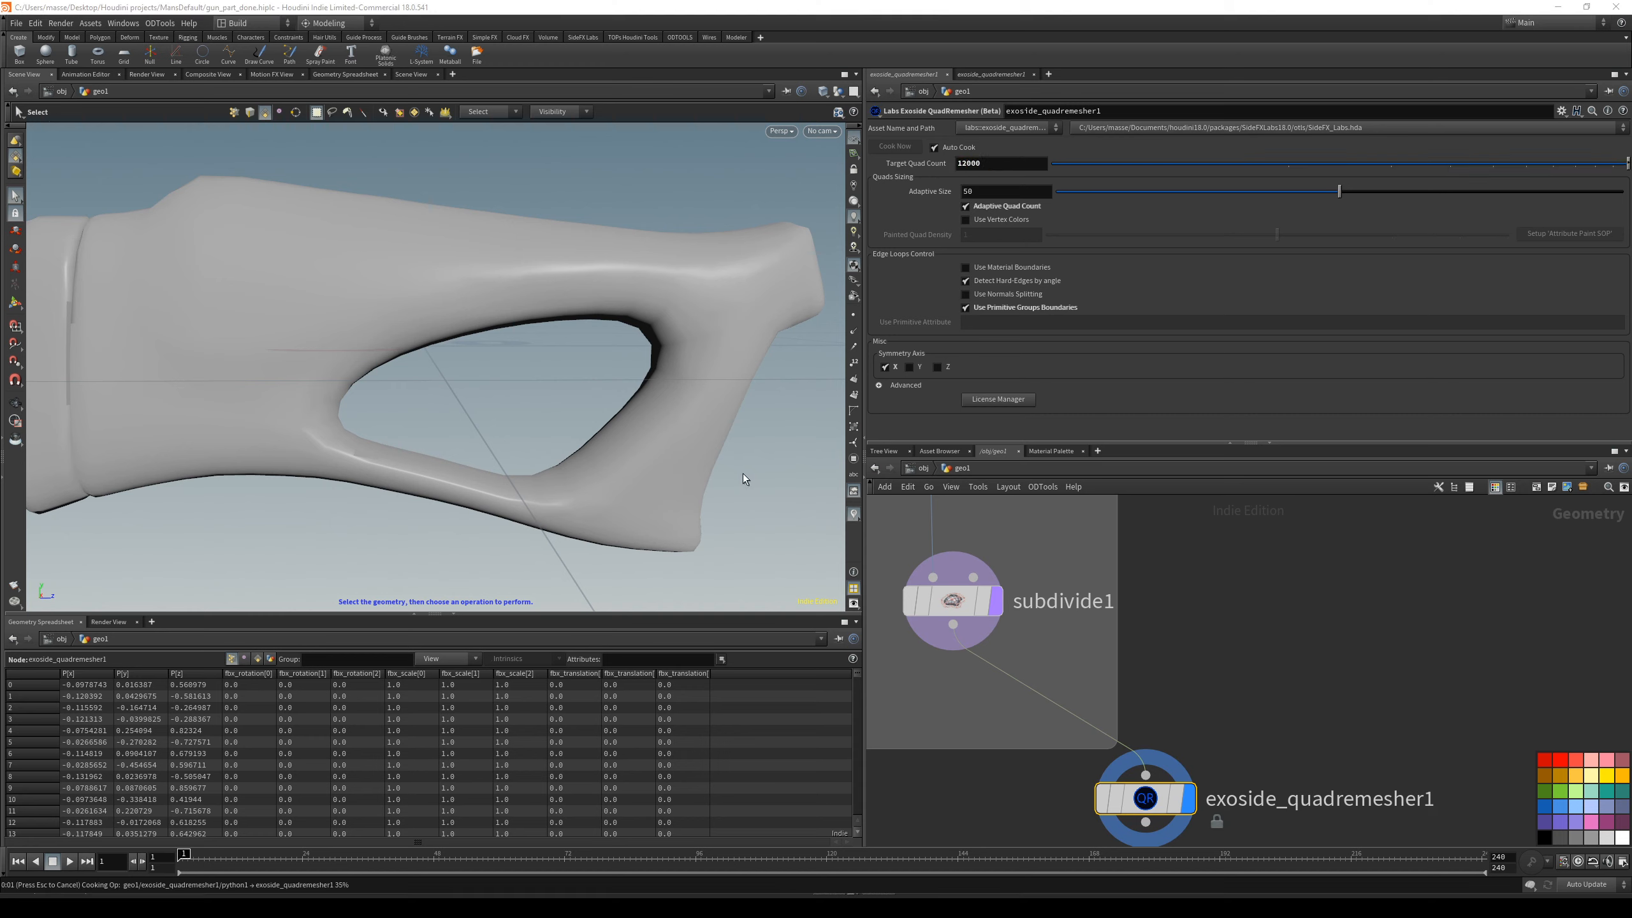
alt+drag(692, 483, 619, 419)
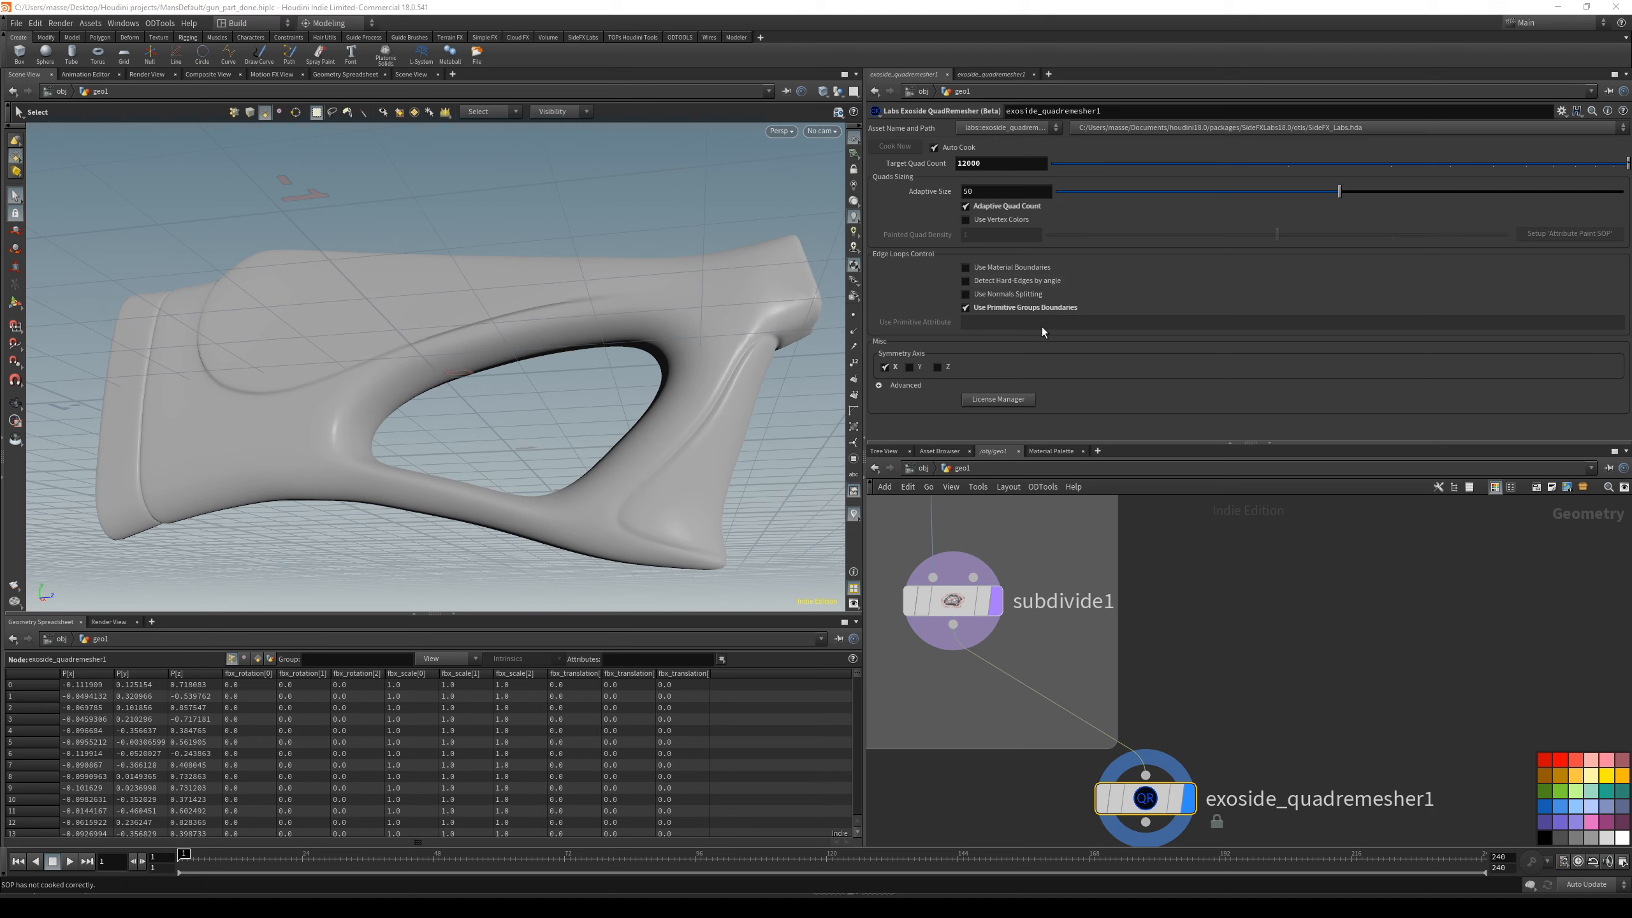
alt+right_drag(526, 305, 575, 304)
mouse_move(575, 304)
alt+mouse_down()
mouse_move(616, 295)
mouse_move(582, 290)
alt+mouse_up()
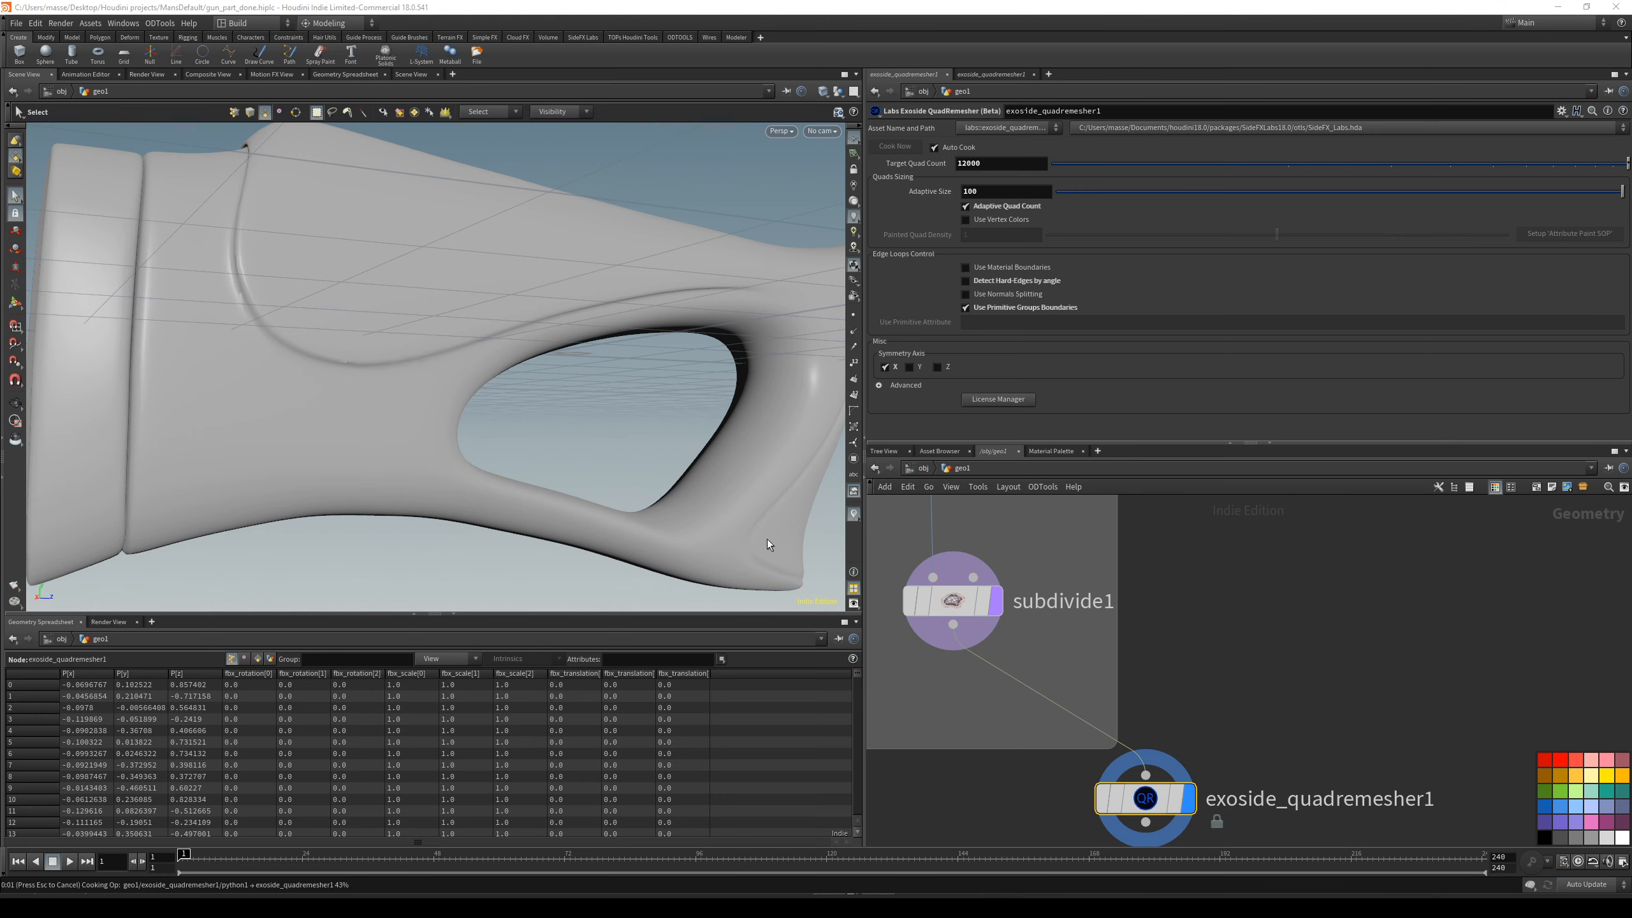
- Examine the new remesh's wireframe and shading up close around the grip's lower corner
alt+middle_drag(768, 540, 611, 515)
alt+drag(611, 514, 587, 503)
key(shift+w)
alt+right_drag(586, 503, 795, 433)
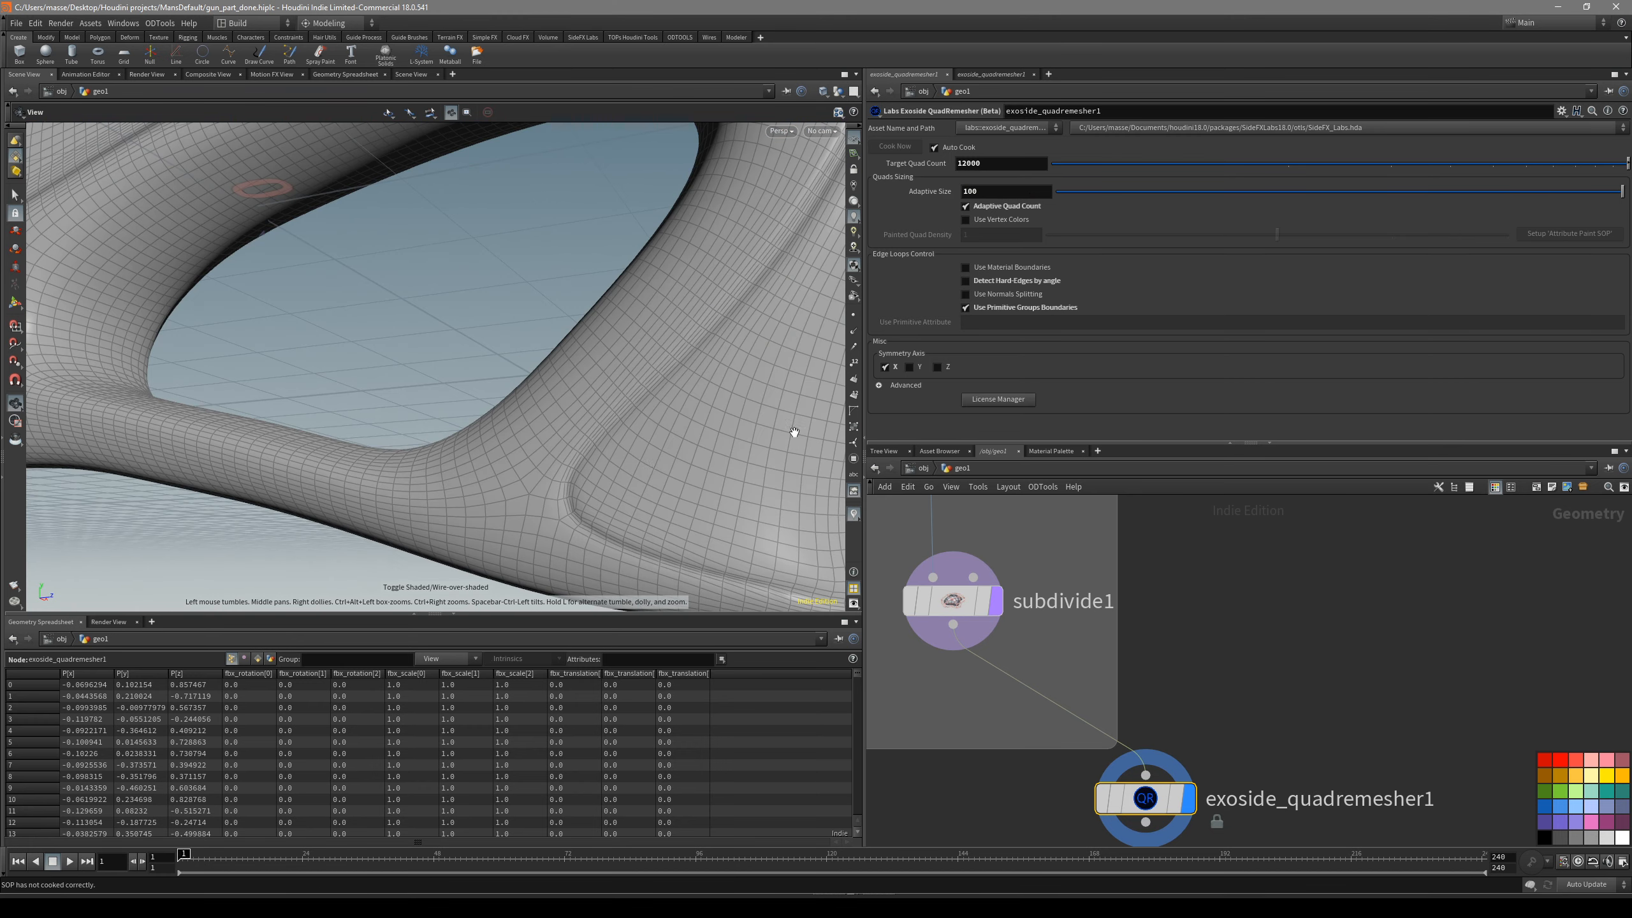
key(shift+w)
alt+drag(785, 551, 642, 443)
key(shift+w)
alt+middle_drag(757, 307, 568, 518)
- Compare the grip's topology between subdivide1 and the remesh by displaying each in turn
drag(995, 539, 959, 596)
key(r)
alt+drag(737, 558, 565, 417)
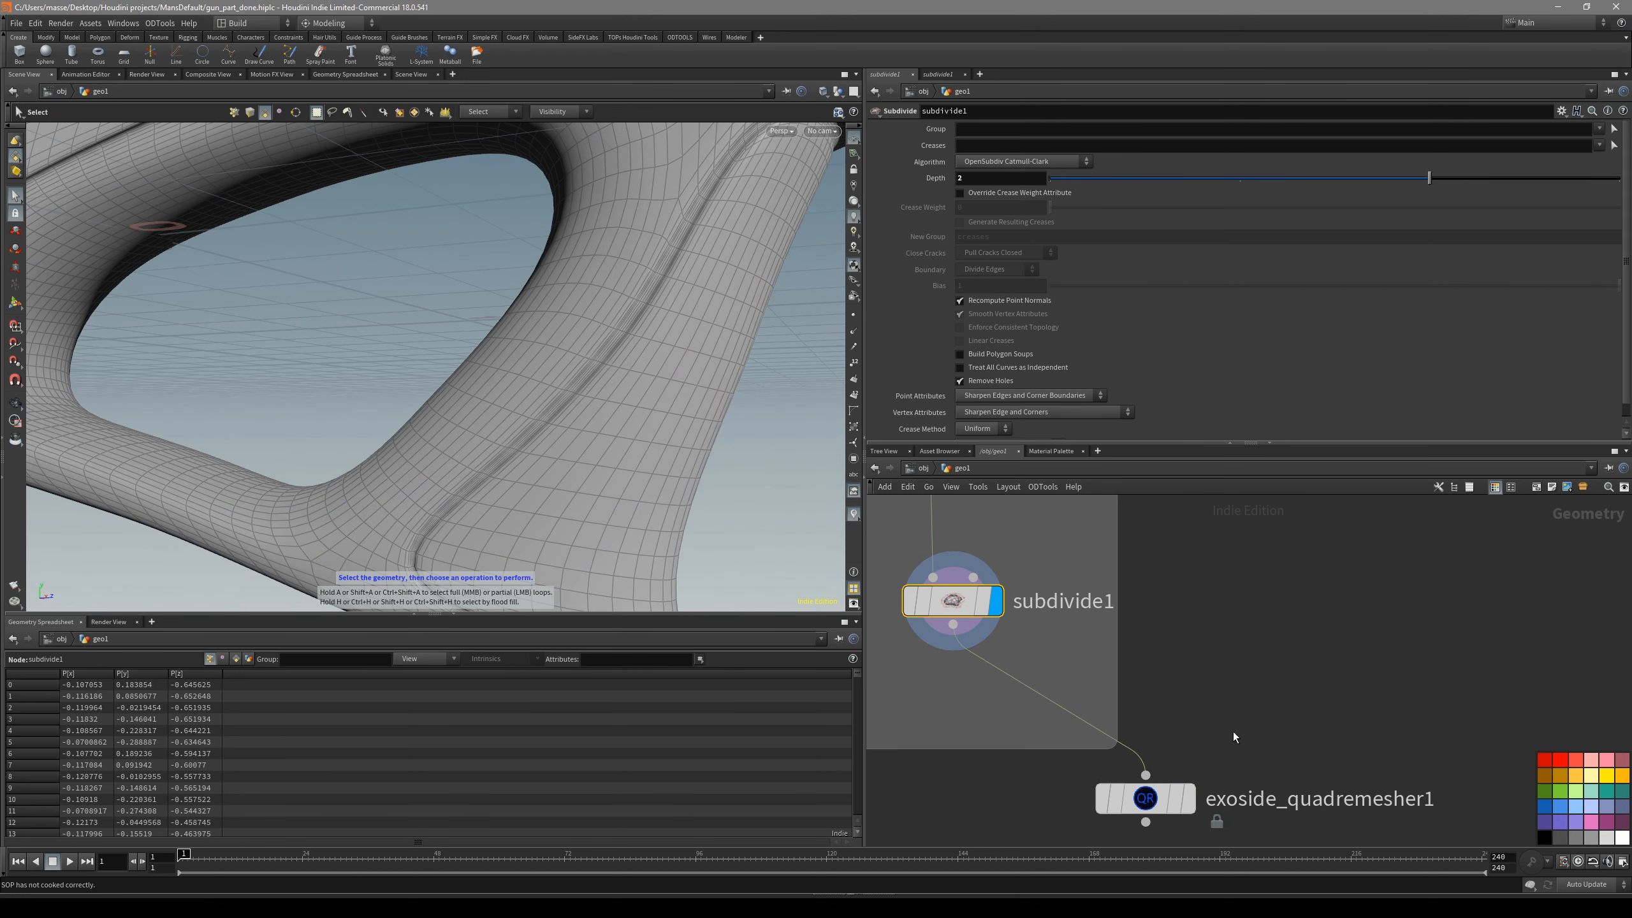
drag(1223, 736, 1172, 790)
key(r)
alt+drag(739, 469, 670, 380)
key(shift+w)
alt+right_drag(670, 381, 478, 466)
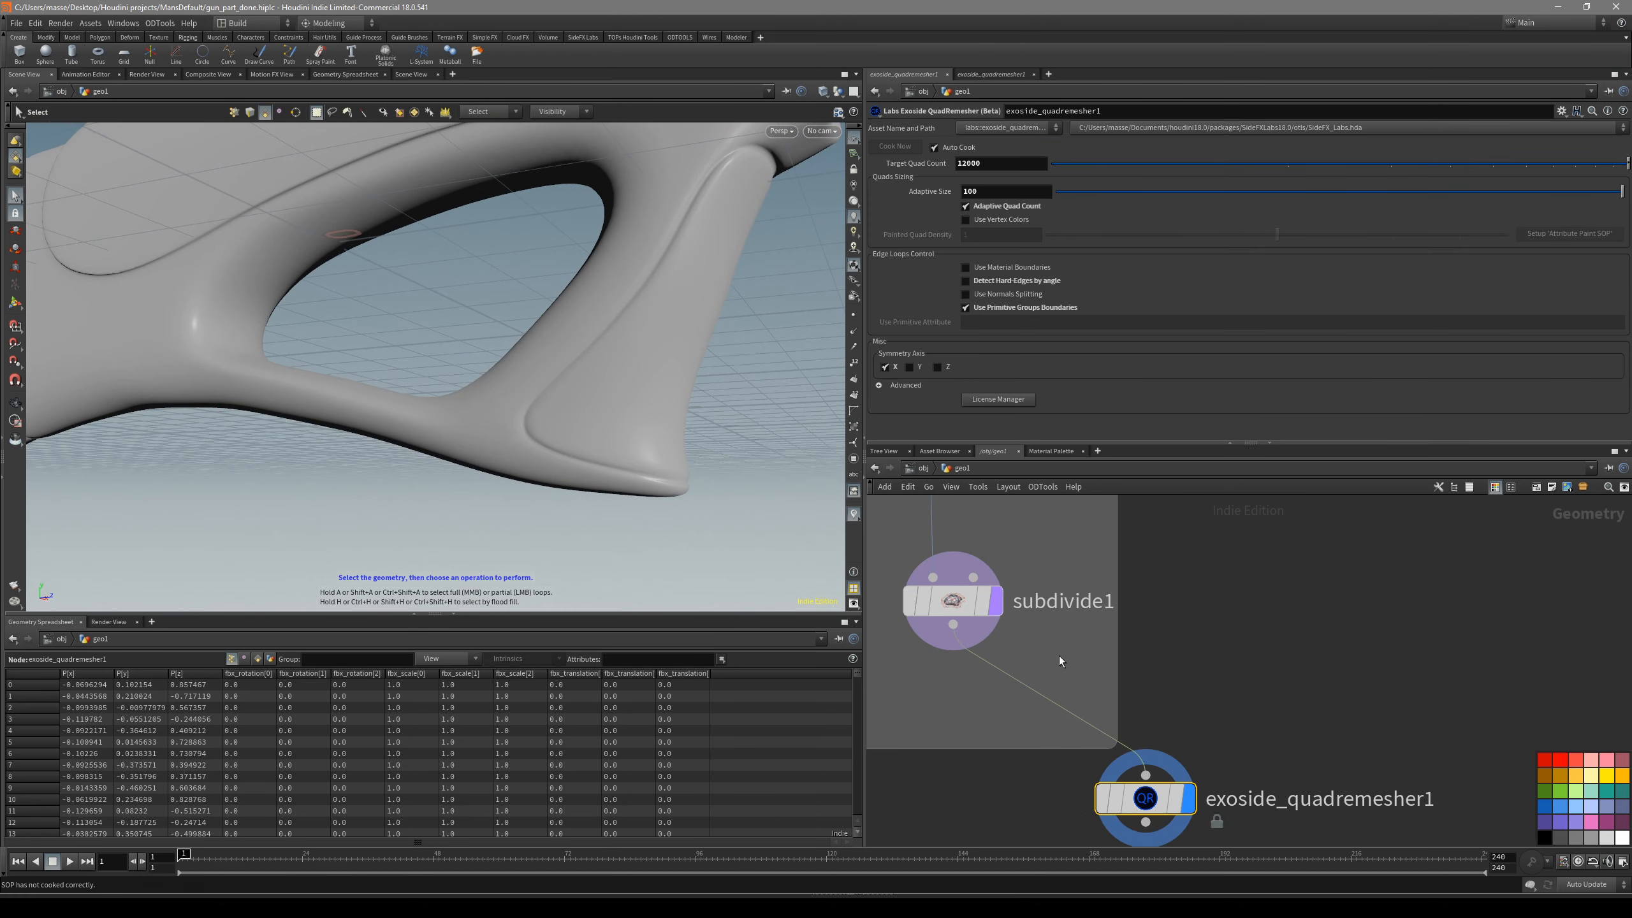
- Alternate between the smooth-shaded subdivide1 and remesh around the grip crease, and inspect the butt end's wireframe
click(950, 597)
key(r)
middle_drag(1026, 645, 1242, 724)
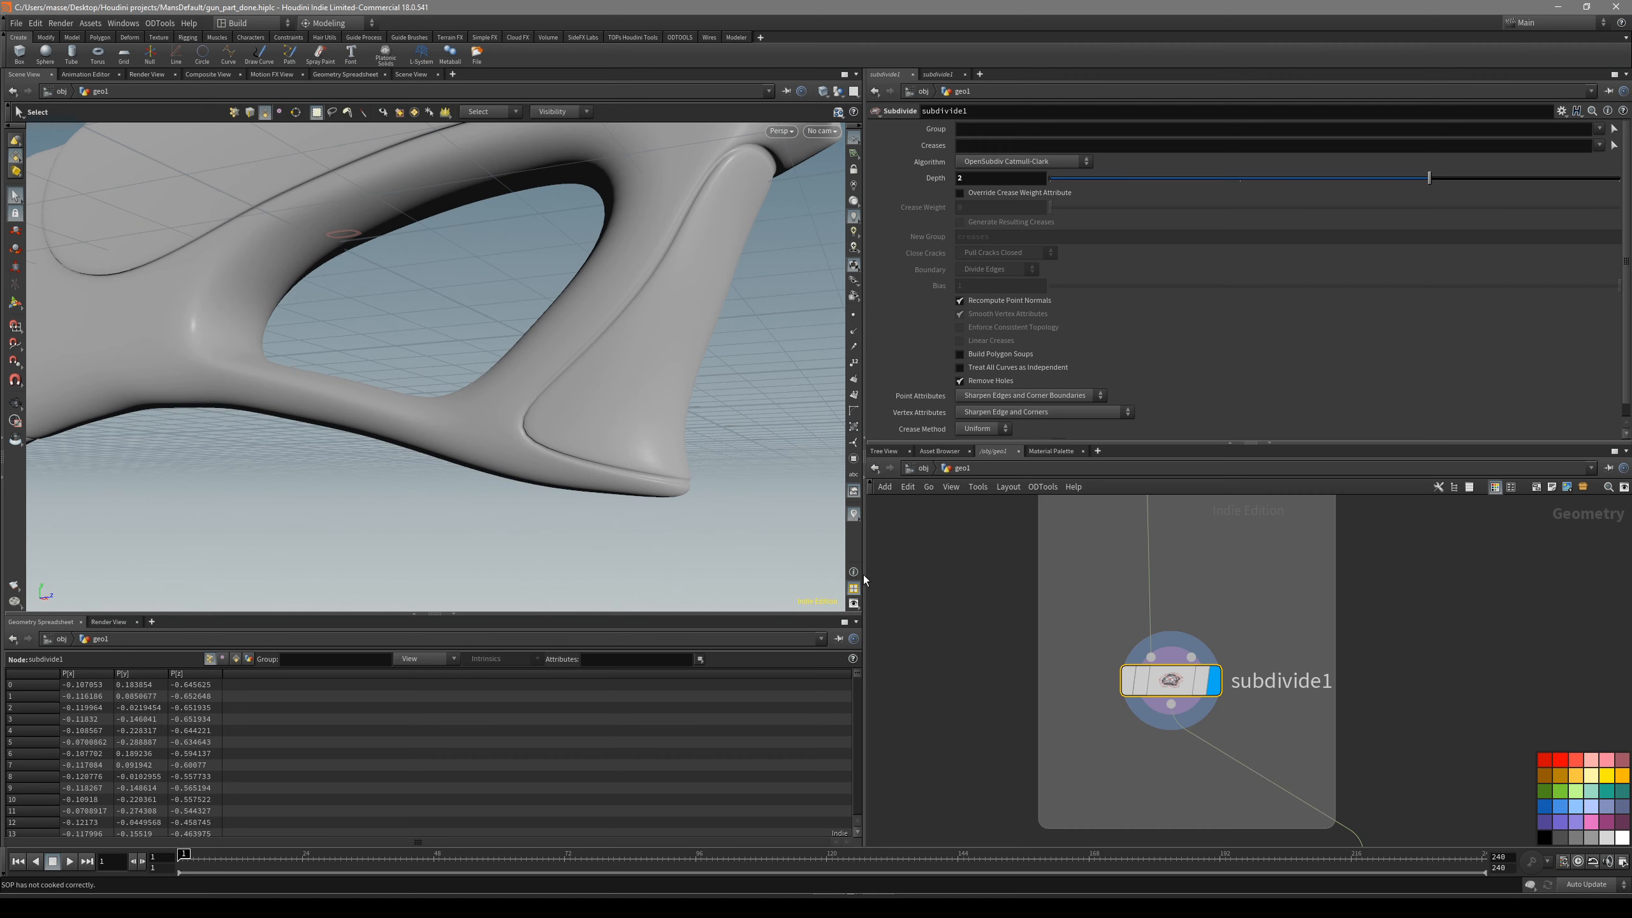
alt+drag(765, 351, 581, 453)
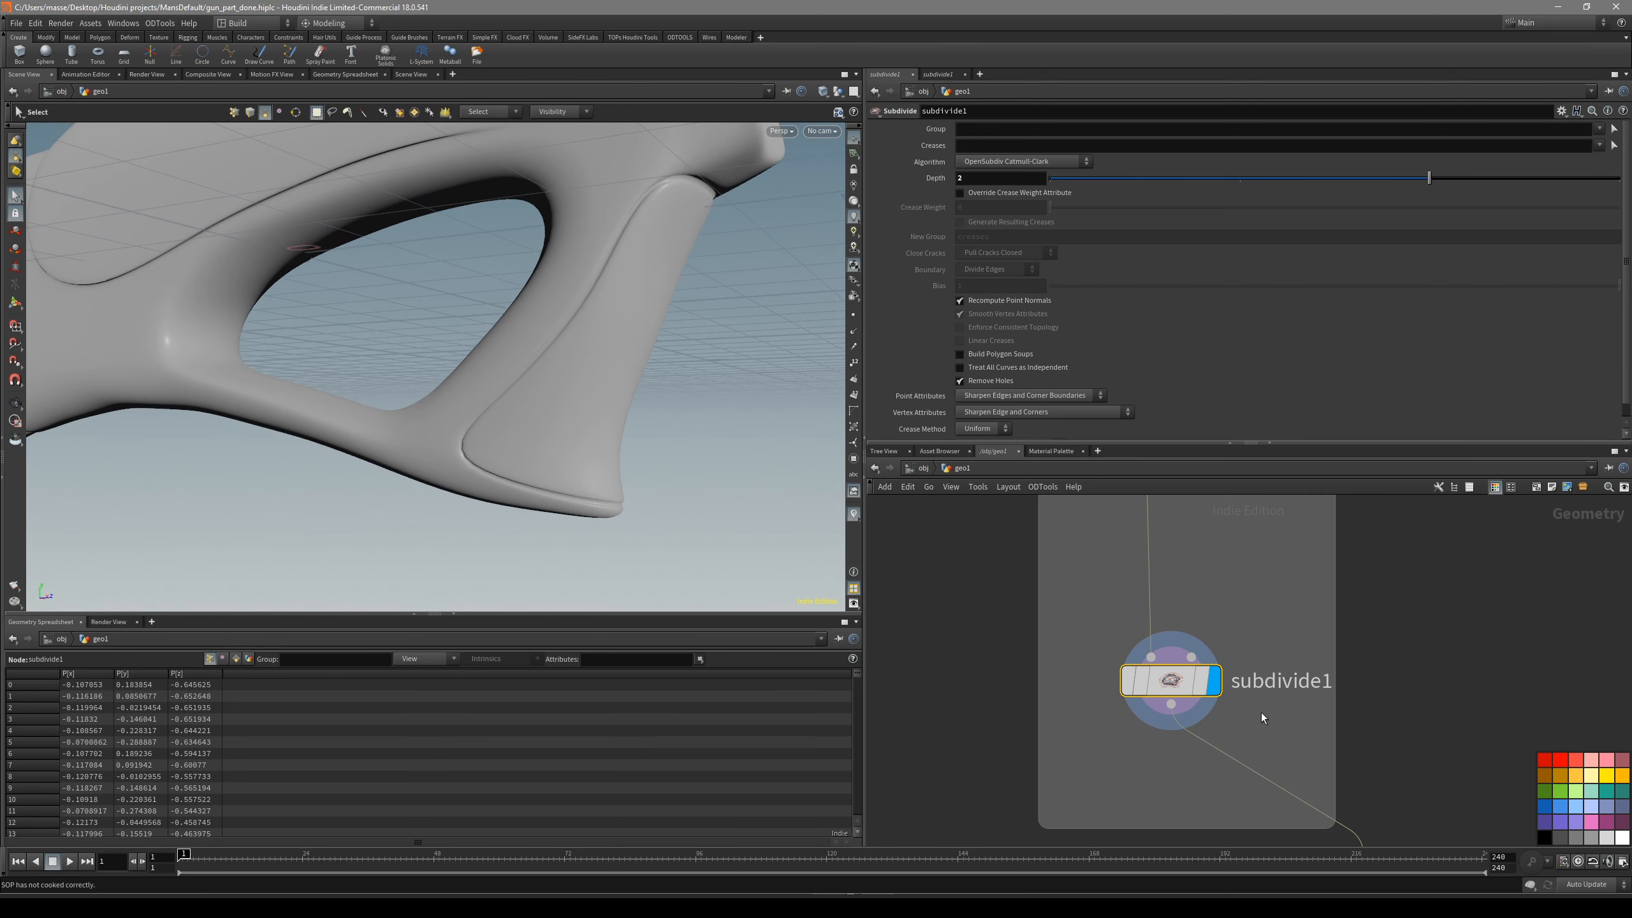
middle_drag(1409, 801, 1245, 660)
click(1207, 737)
key(r)
alt+drag(514, 477, 561, 459)
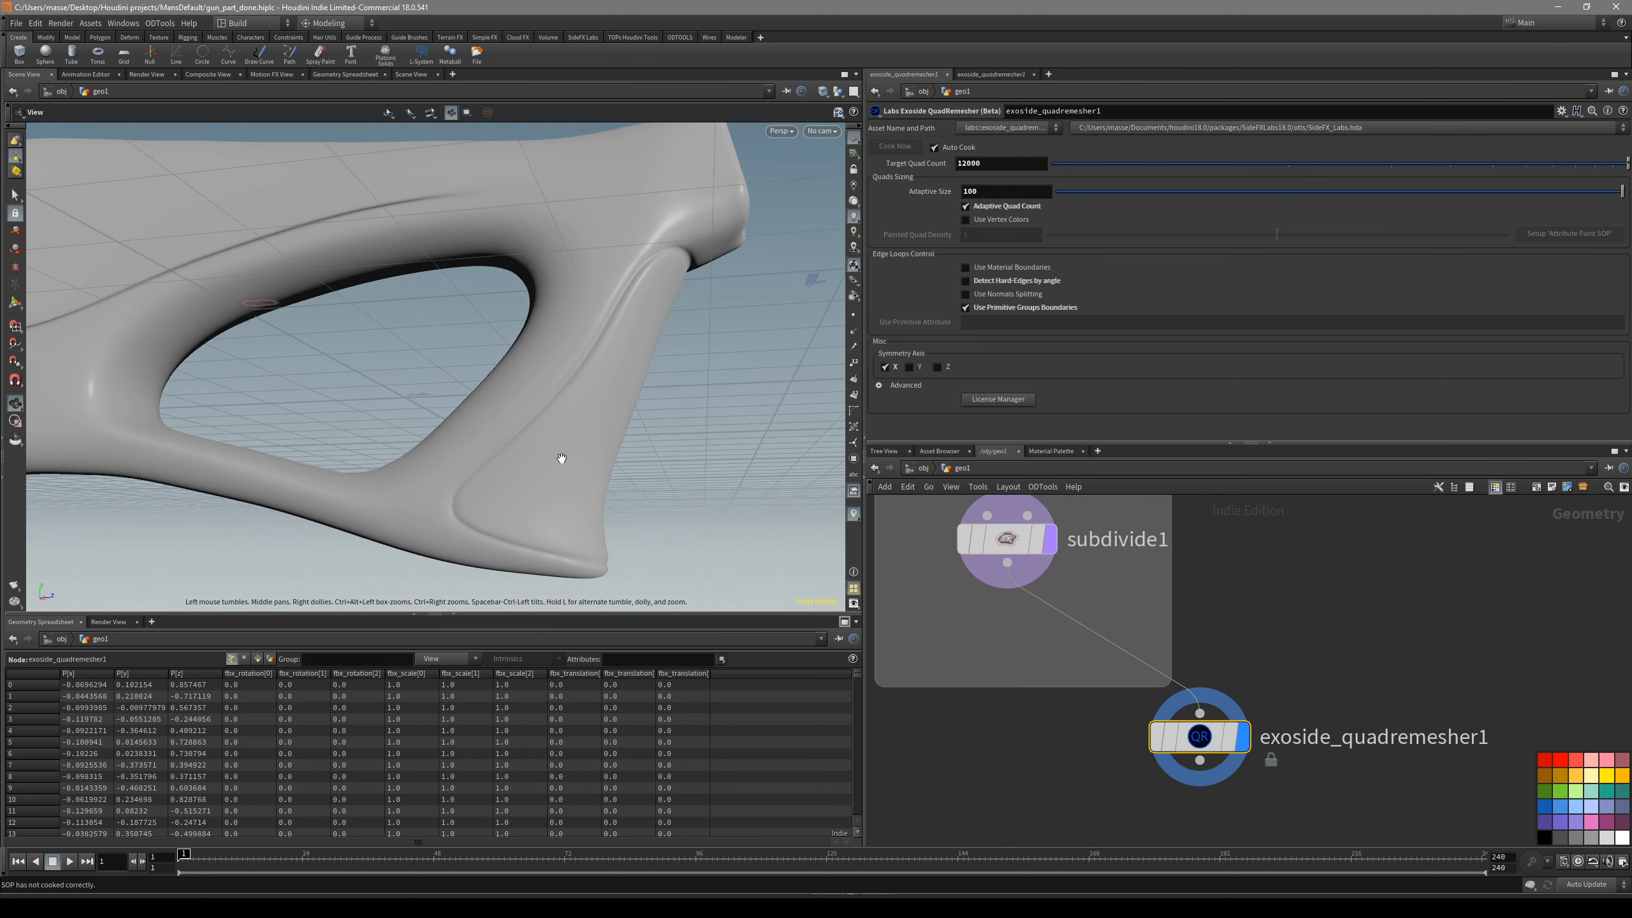
click(1020, 531)
key(r)
click(1199, 737)
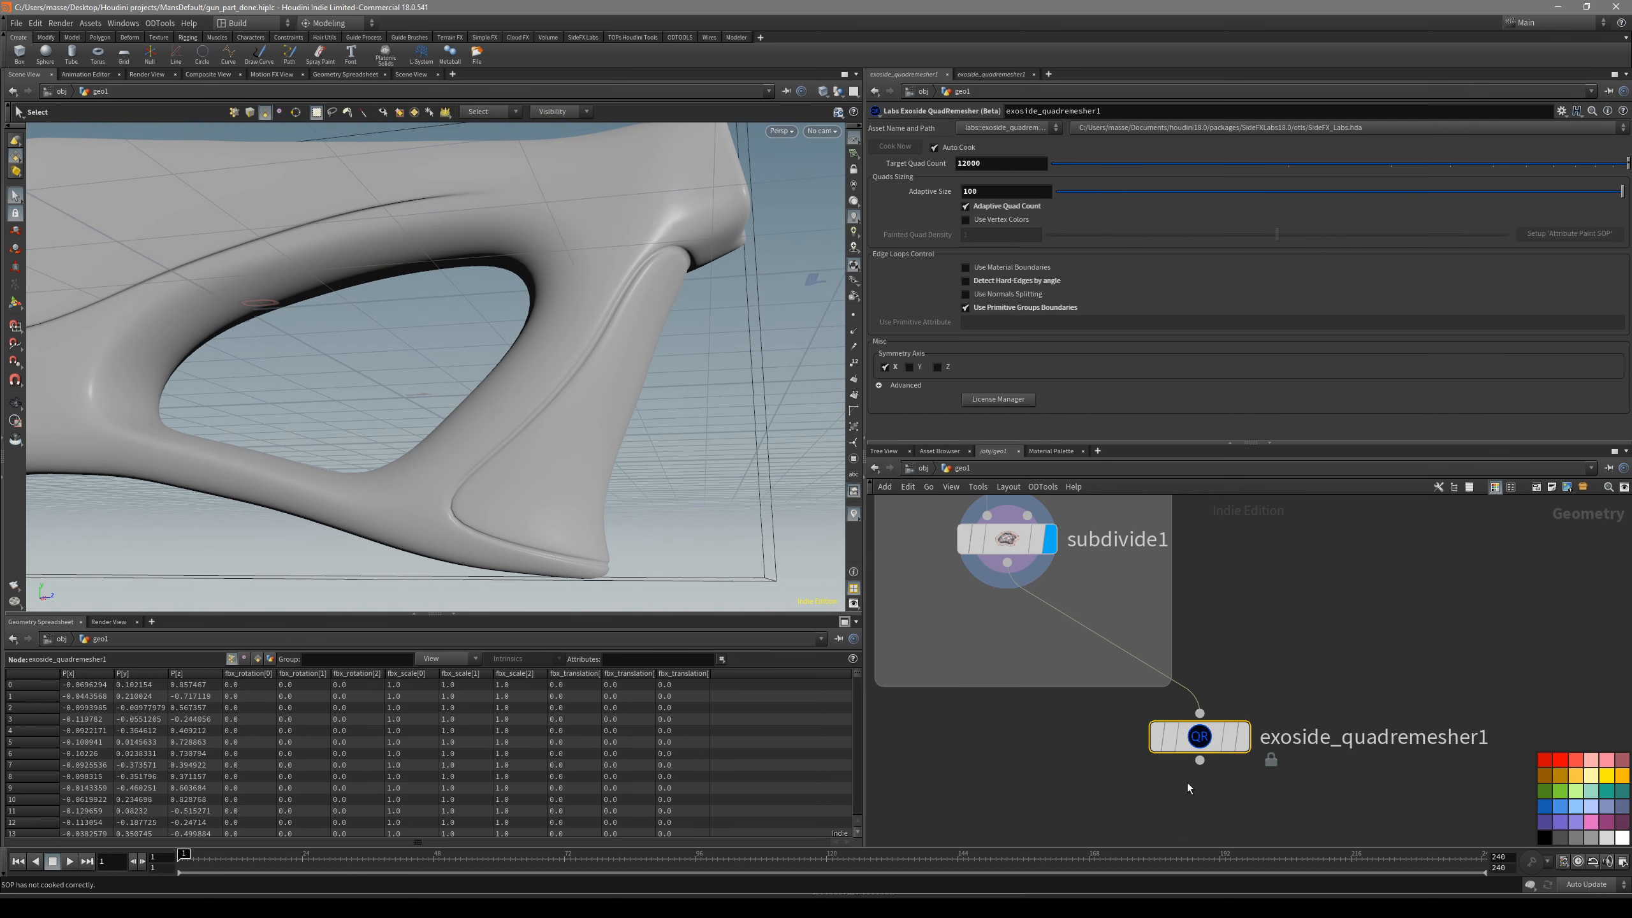
key(r)
alt+drag(653, 514, 473, 500)
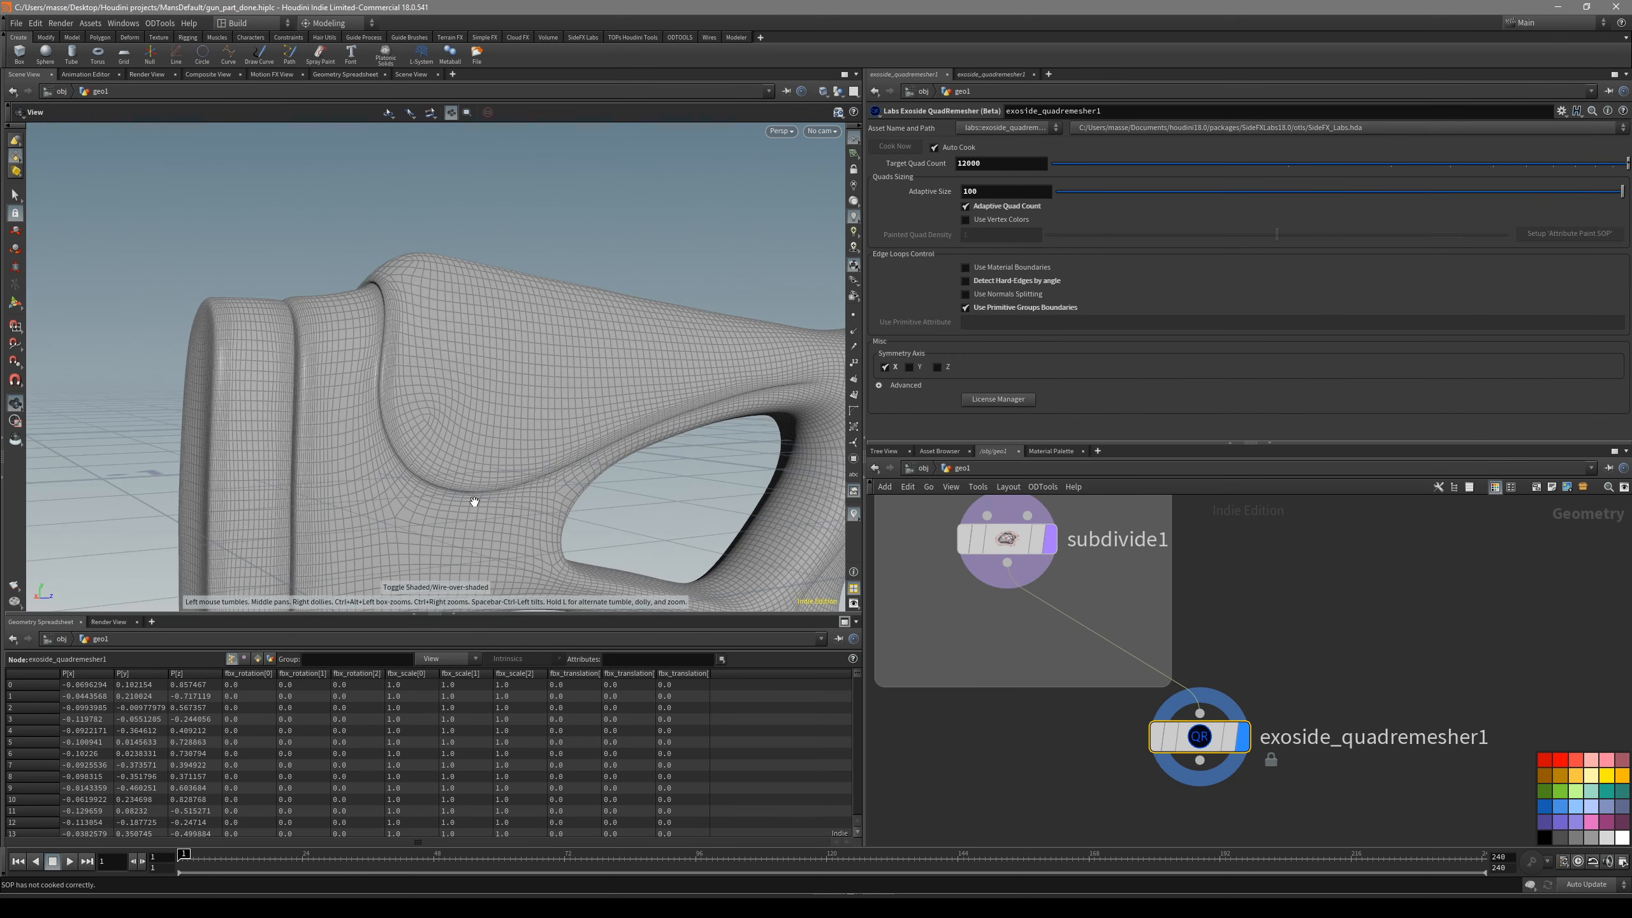
- Check the geometry info of exoside_quadremesher1 and subdivide1 to compare polygon counts, and display subdivide1
middle_drag(1282, 784, 1155, 740)
middle_click(1074, 691)
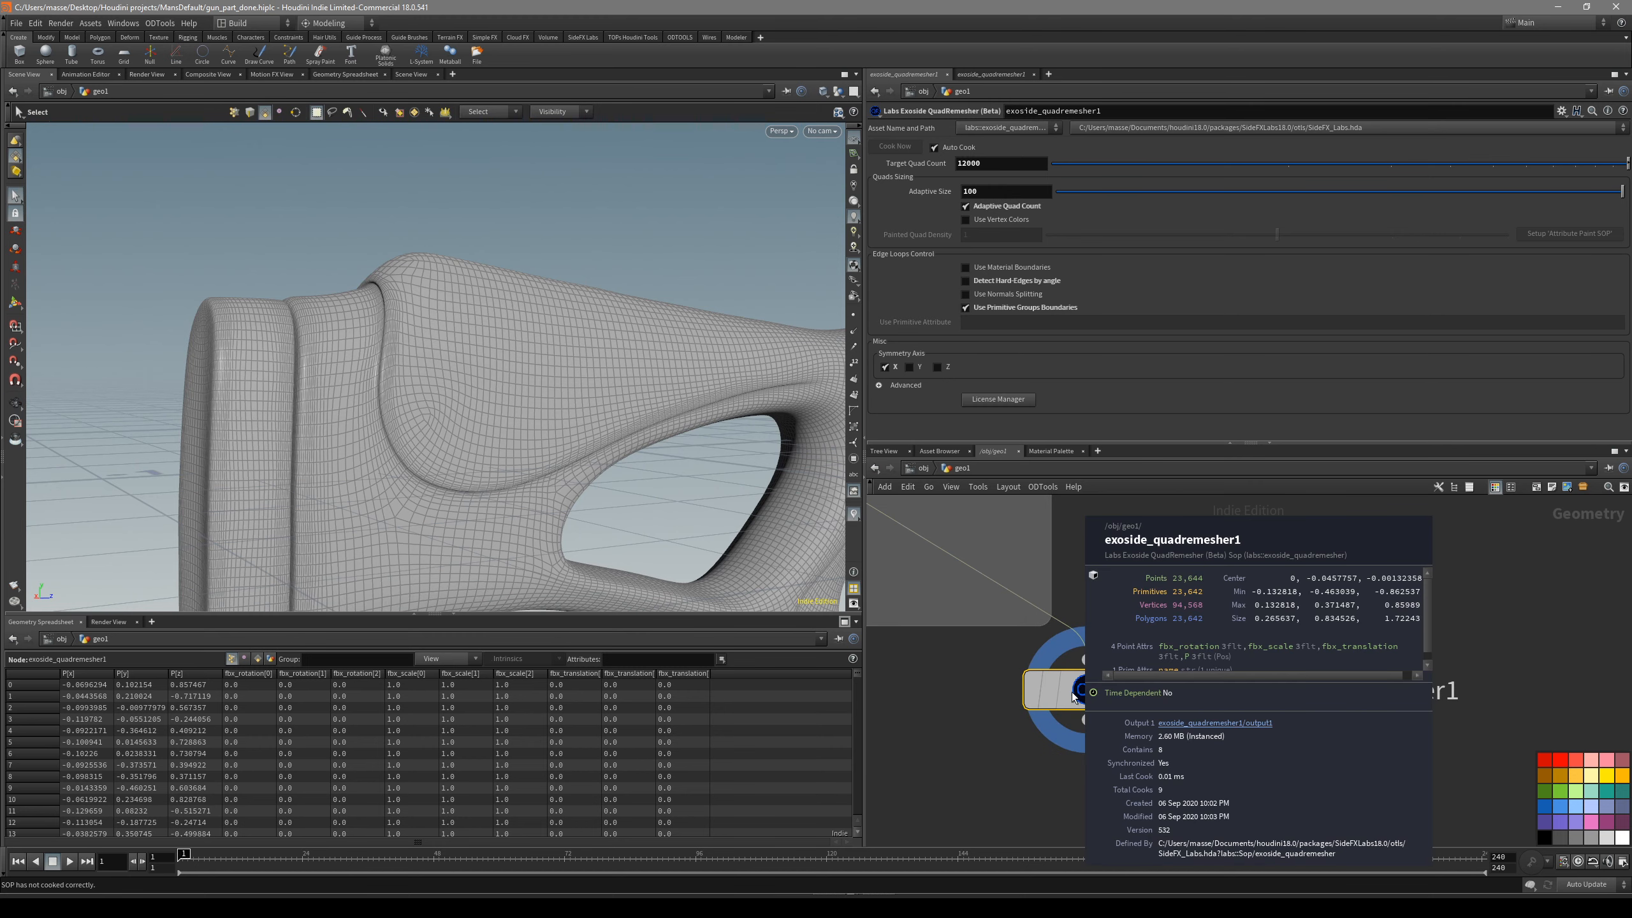
scroll(1012, 528, down, 1)
middle_drag(1012, 529, 1129, 648)
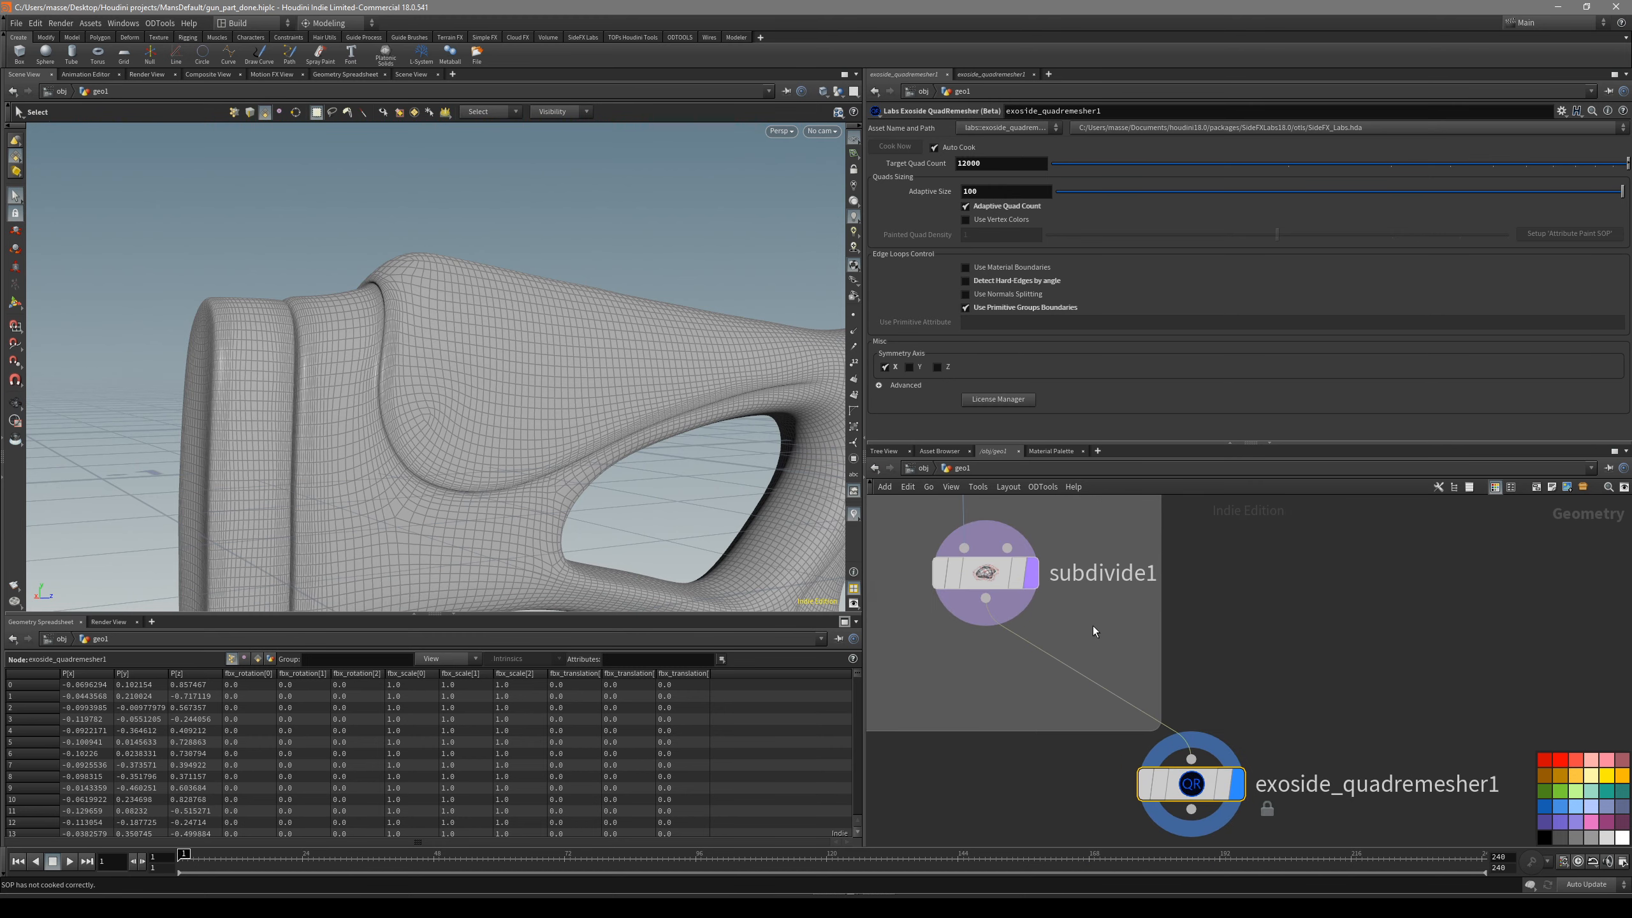
middle_click(1010, 582)
click(976, 566)
middle_drag(975, 565, 922, 479)
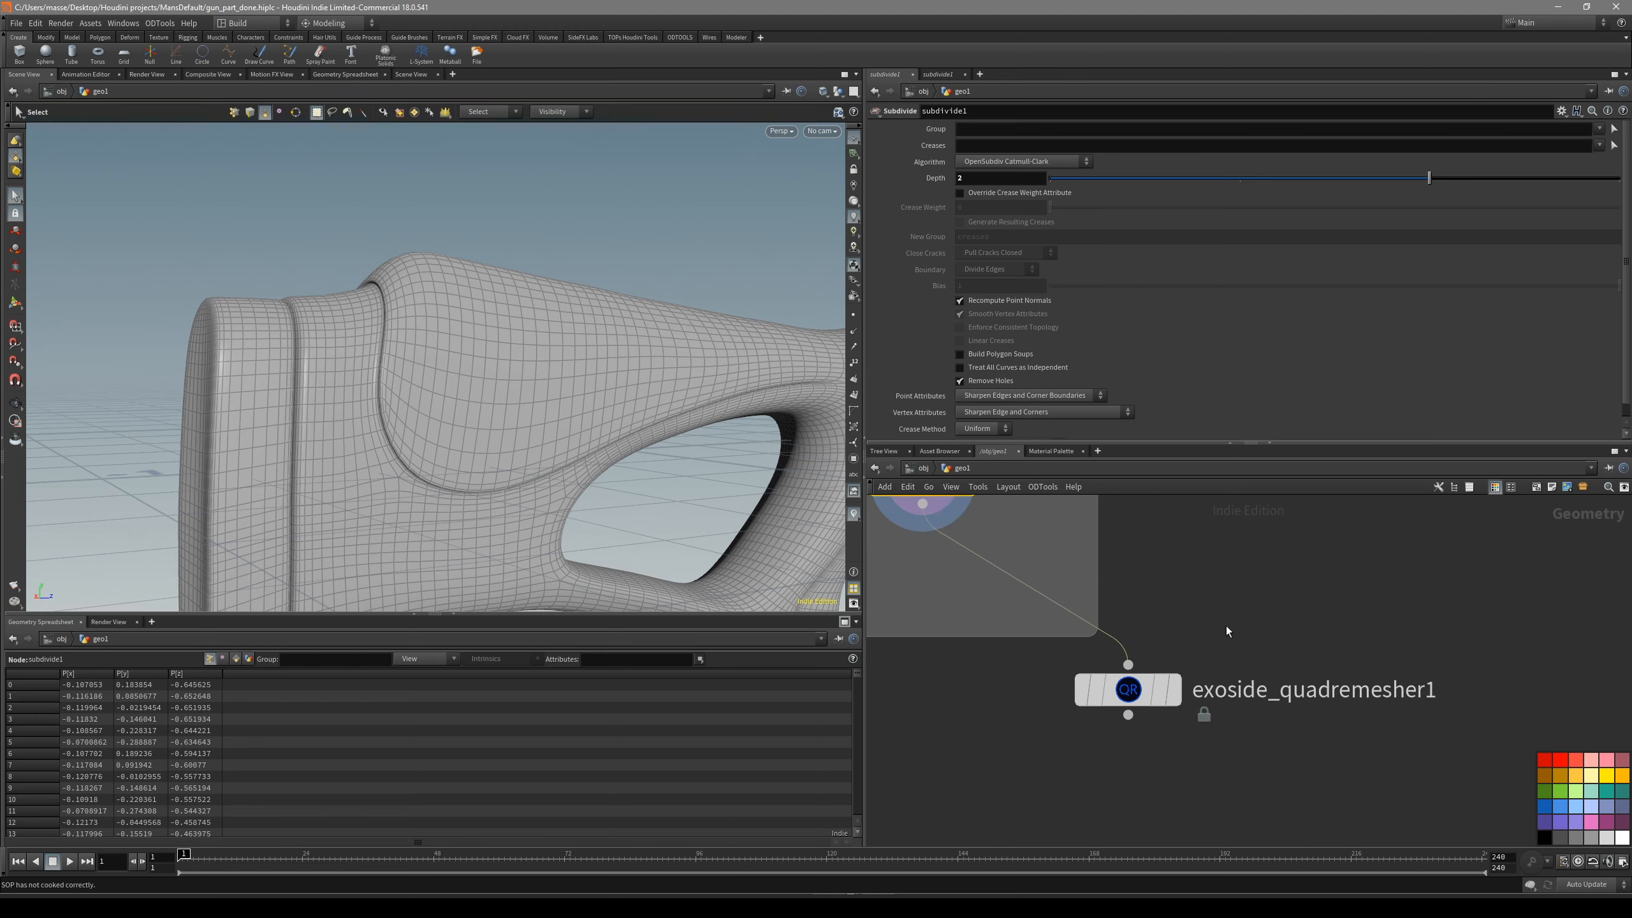
- Display exoside_quadremesher1 again and examine the remeshed stock with and without its wireframe
click(1137, 700)
key(shift+w)
mouse_move(665, 558)
mouse_down()
mouse_move(273, 441)
mouse_move(676, 515)
mouse_move(484, 463)
mouse_move(539, 491)
mouse_move(466, 503)
mouse_move(631, 436)
mouse_move(685, 473)
mouse_move(550, 301)
mouse_up()
key(shift+w)
key(shift+w)
key(s)
key(shift+w)
mouse_move(695, 484)
alt+mouse_down()
mouse_move(627, 515)
mouse_move(633, 479)
alt+mouse_up()
scroll(1136, 750, up, 1)
key(shift+w)
scroll(1083, 779, down, 3)
- Reposition the exoside_quadremesher1 node in the network below subdivide1
middle_drag(1040, 770, 1015, 722)
mouse_move(1102, 718)
drag(1102, 718, 1076, 810)
middle_drag(1085, 703, 1090, 654)
drag(1089, 754, 1107, 691)
middle_drag(1155, 604, 1168, 699)
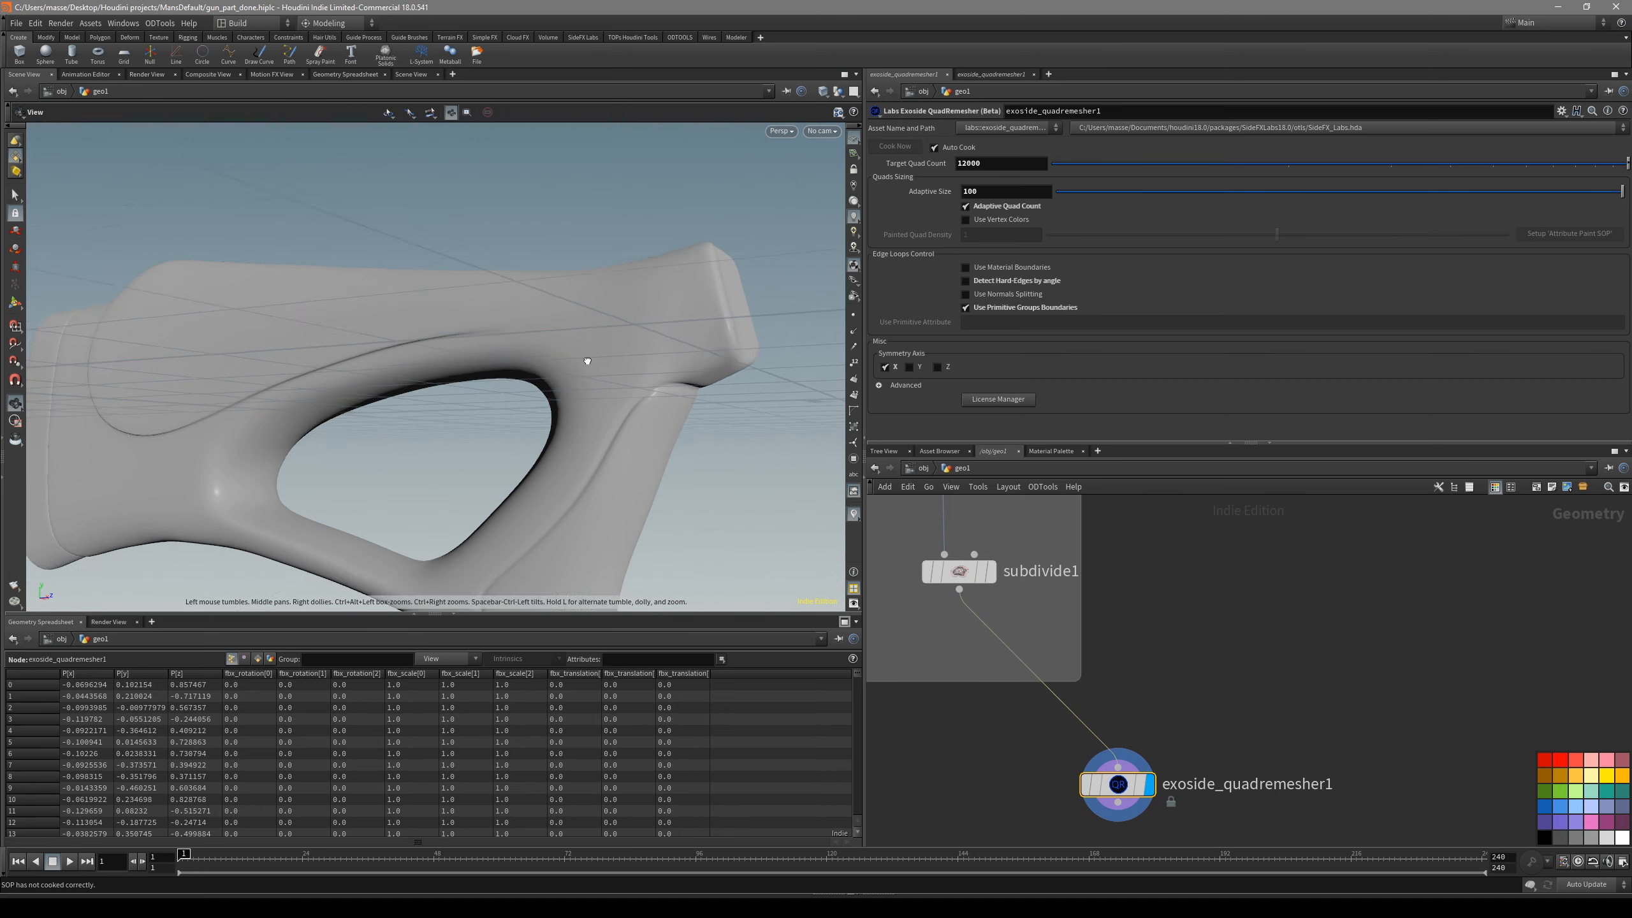
- Review the wireframe around the grip opening and look through exoside_quadremesher1's saved parameter presets
alt+drag(572, 368, 503, 351)
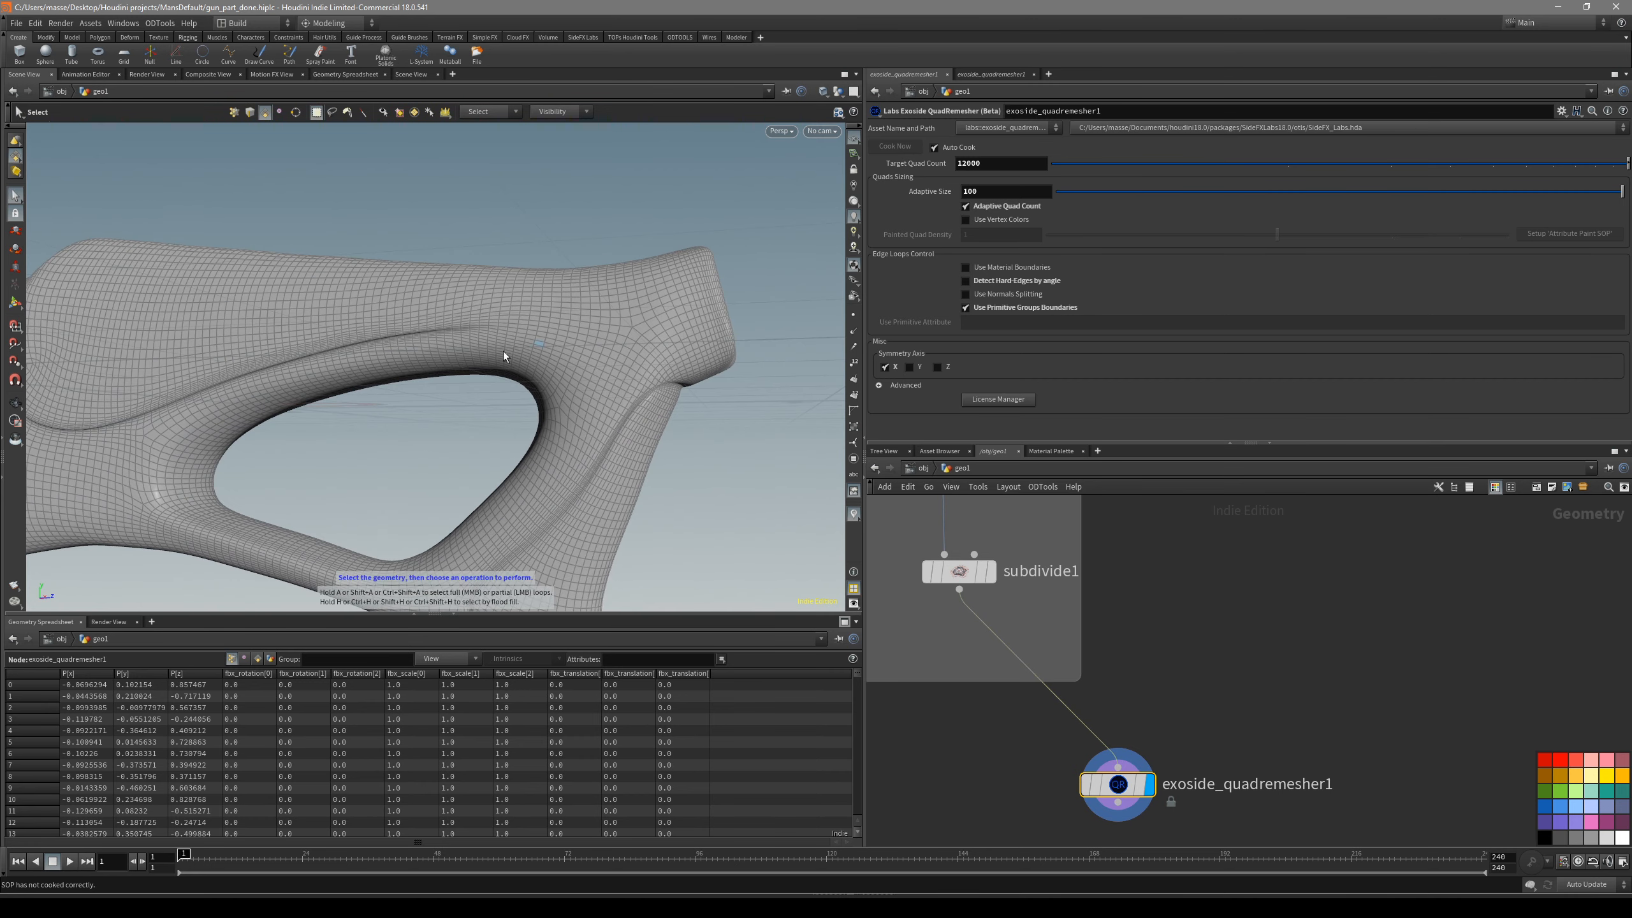
alt+middle_drag(535, 528, 620, 451)
alt+drag(621, 451, 622, 470)
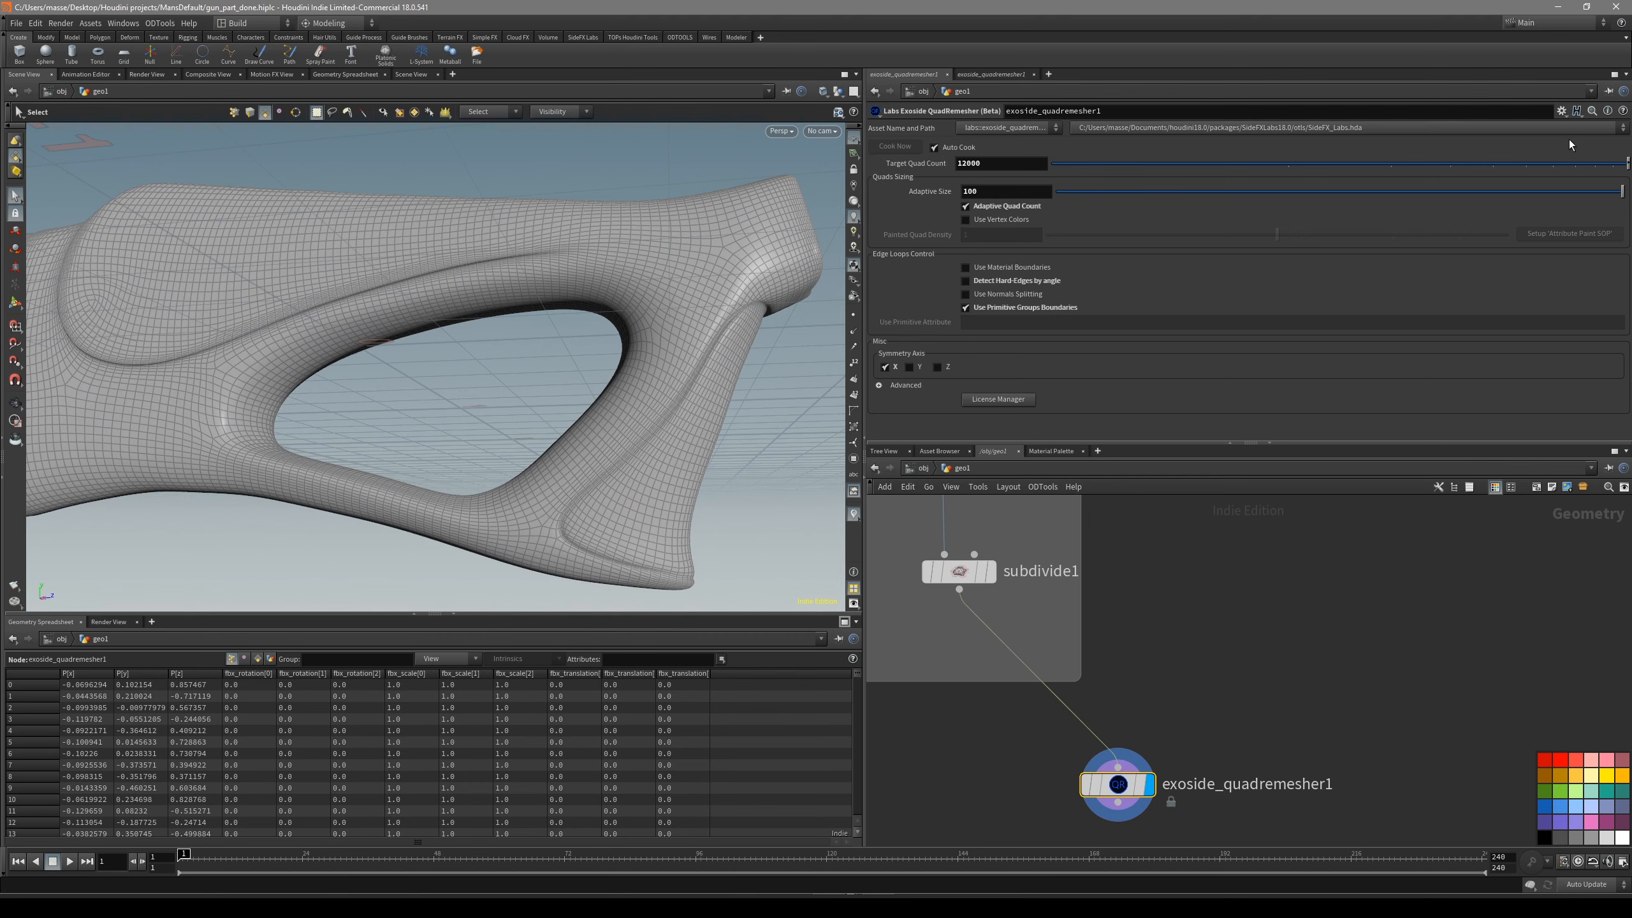
click(1561, 111)
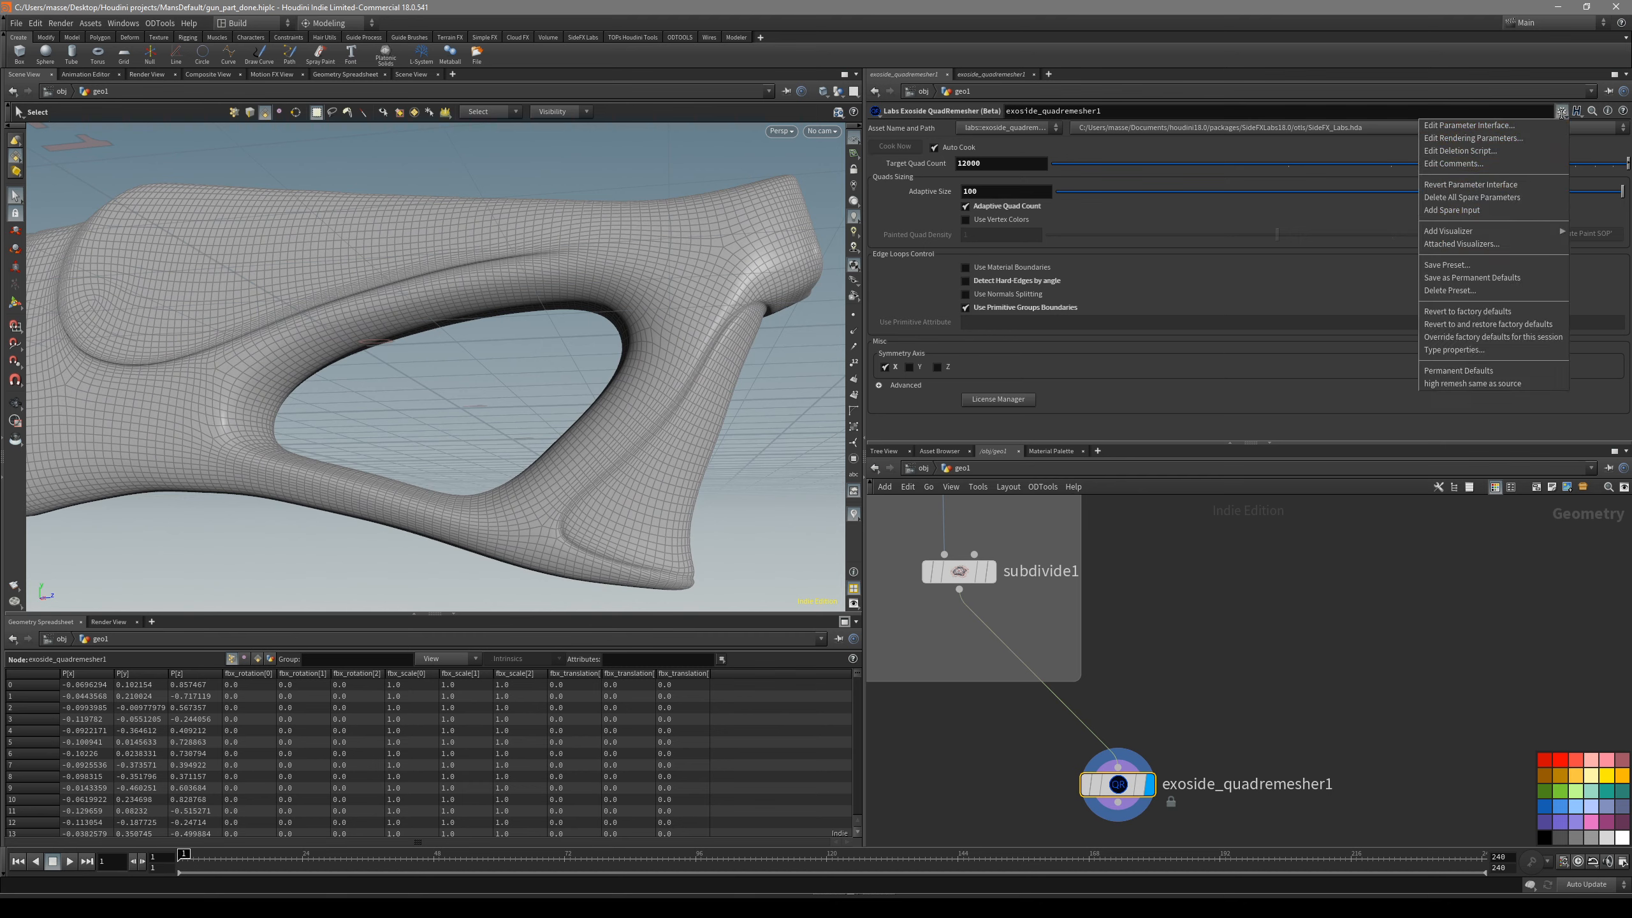
click(1561, 112)
click(1562, 112)
click(1468, 123)
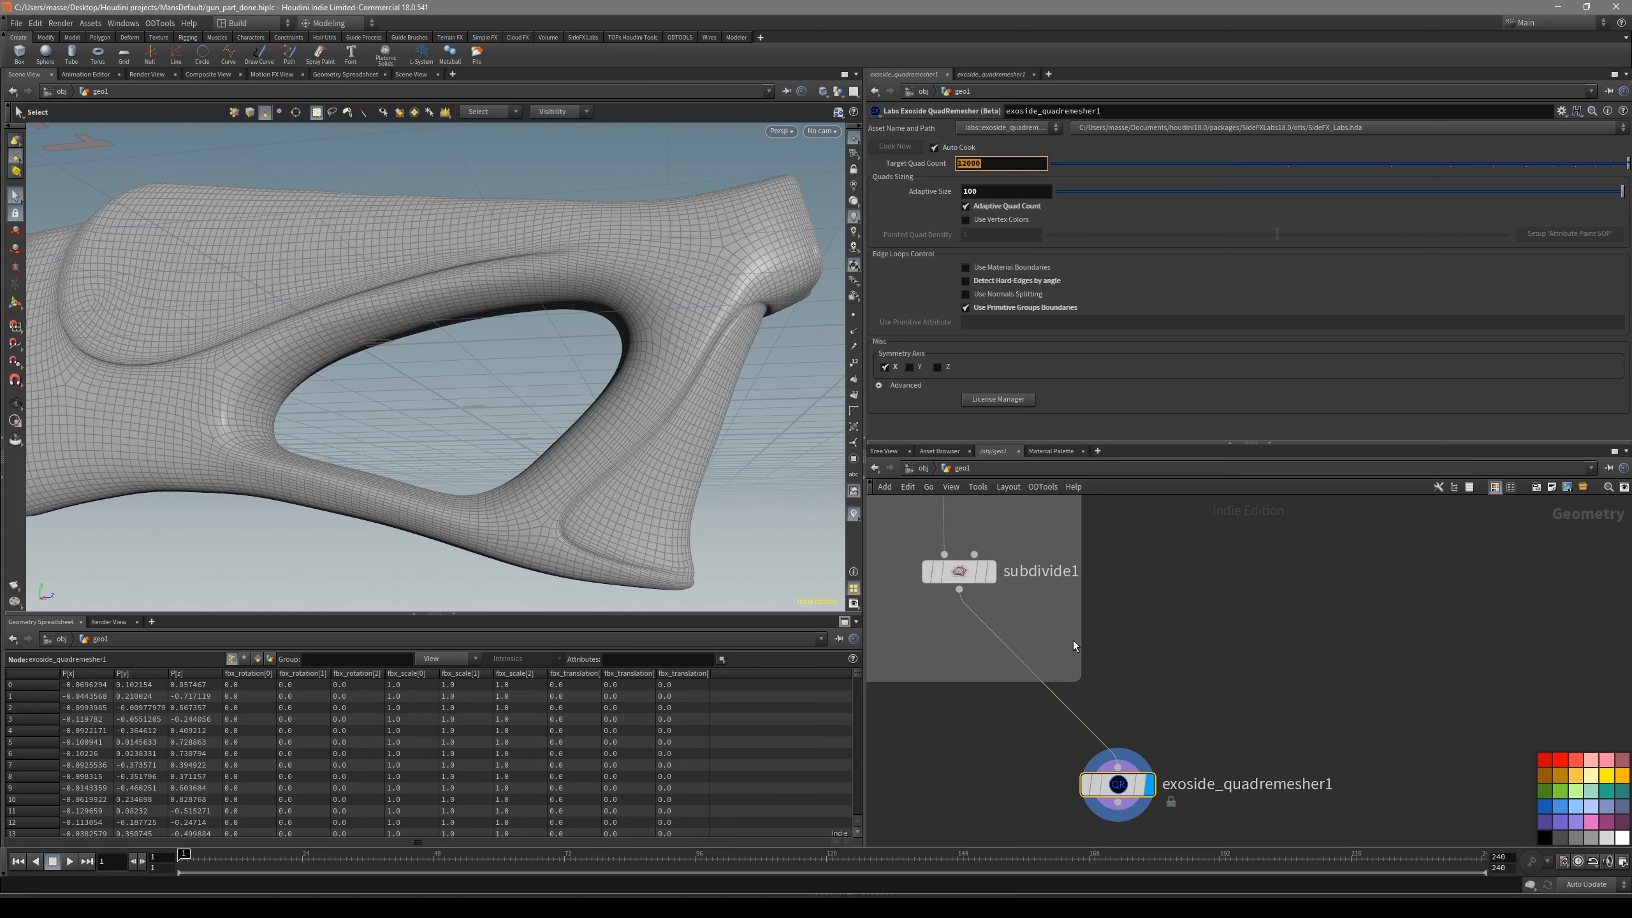
- Check subdivide1's geometry info, redisplay exoside_quadremesher1 and set its Target Quad Count to the expression nprims(0)
click(990, 570)
middle_click(966, 570)
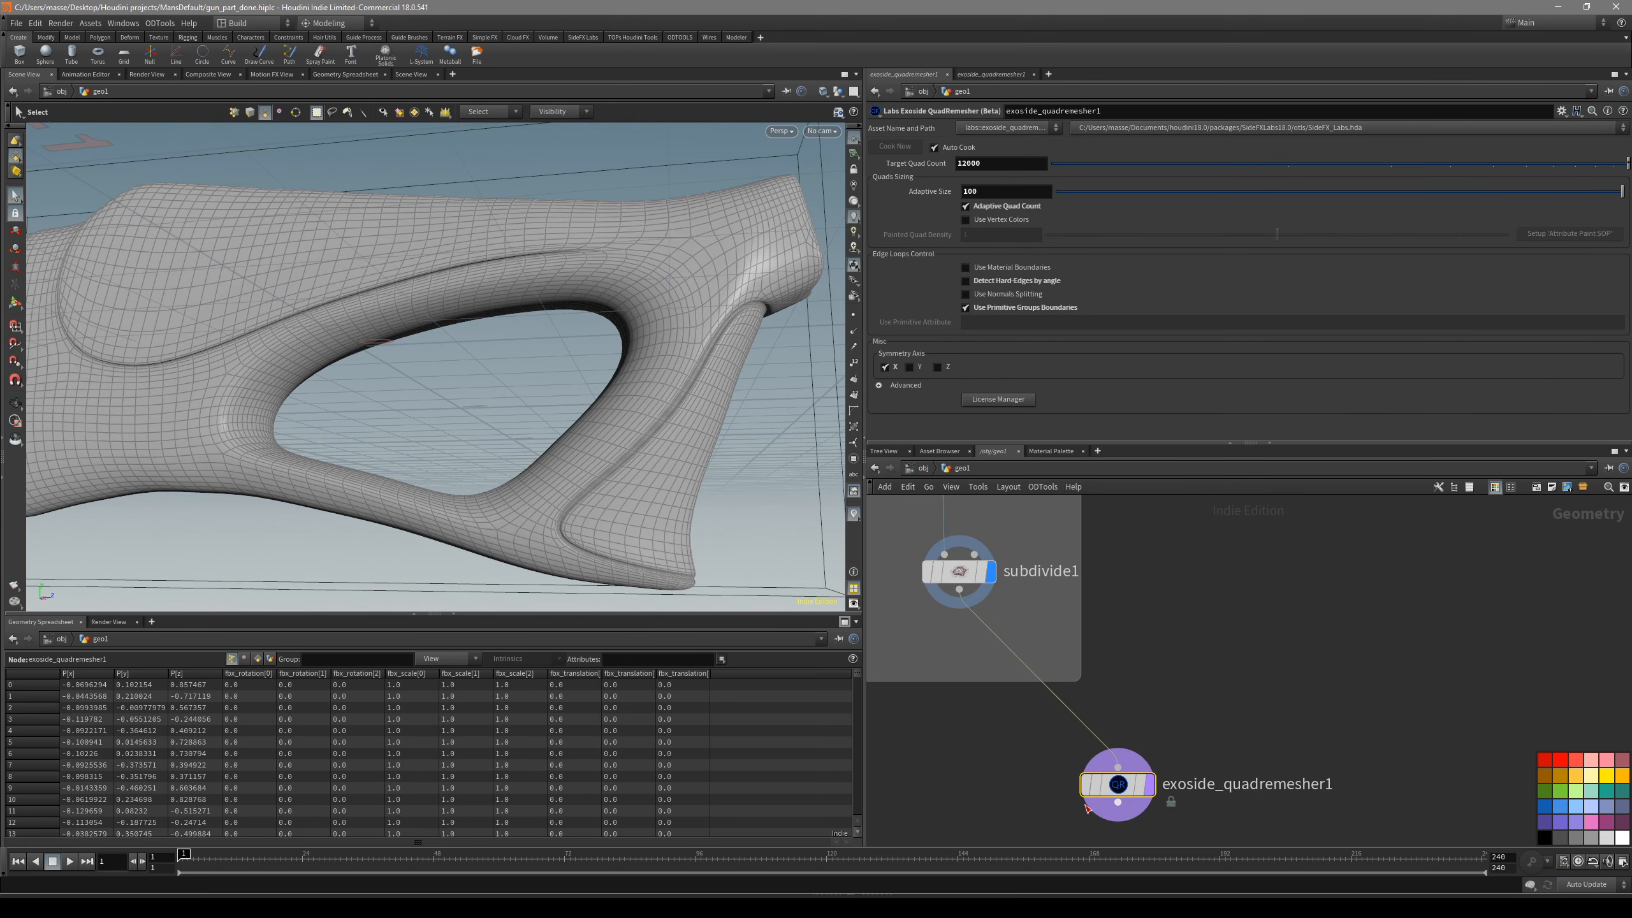
click(1147, 784)
text(nprims()
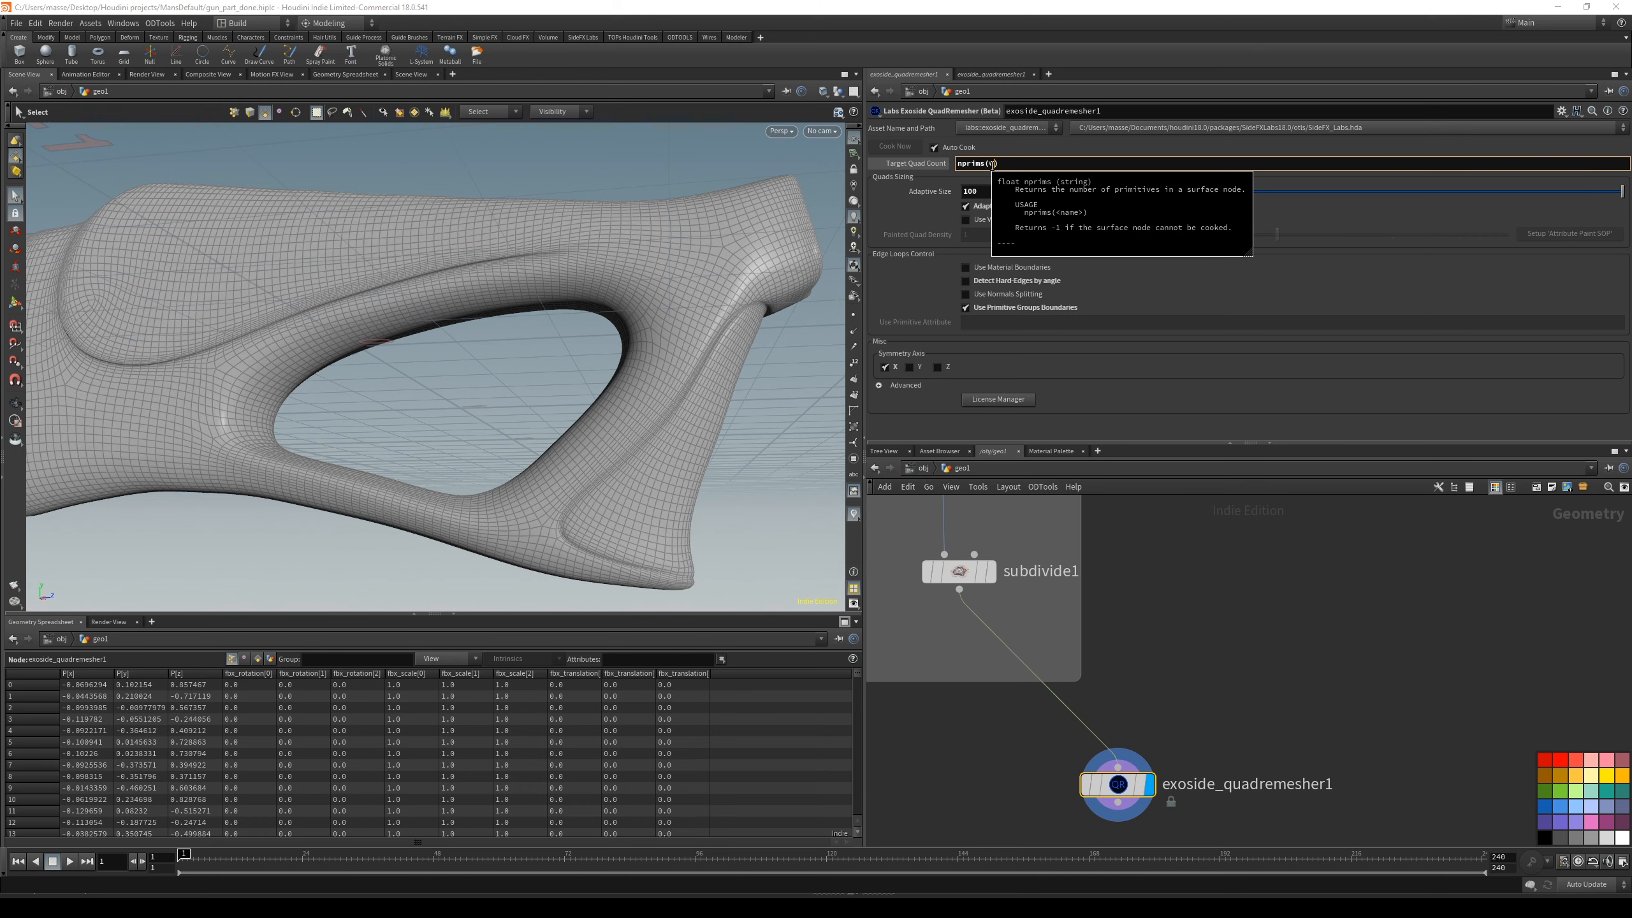
key(Return)
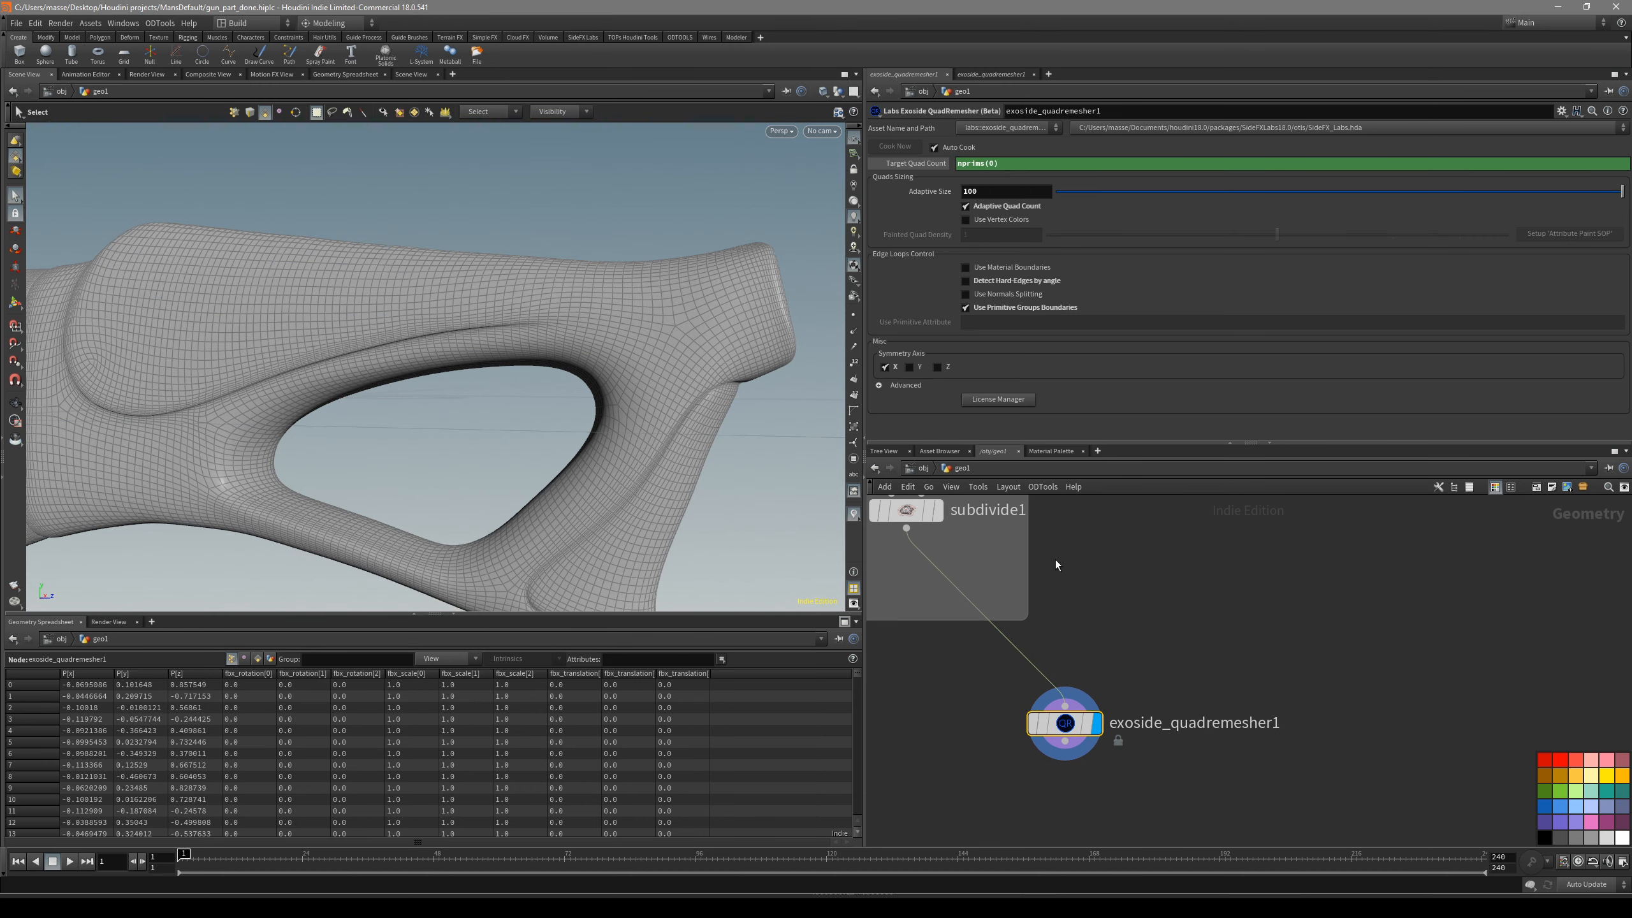
- Compare the evaluated Target Quad Count of exoside_quadremesher1 with the primitive count in subdivide1's geometry info
middle_drag(1099, 589, 1151, 647)
middle_click(974, 590)
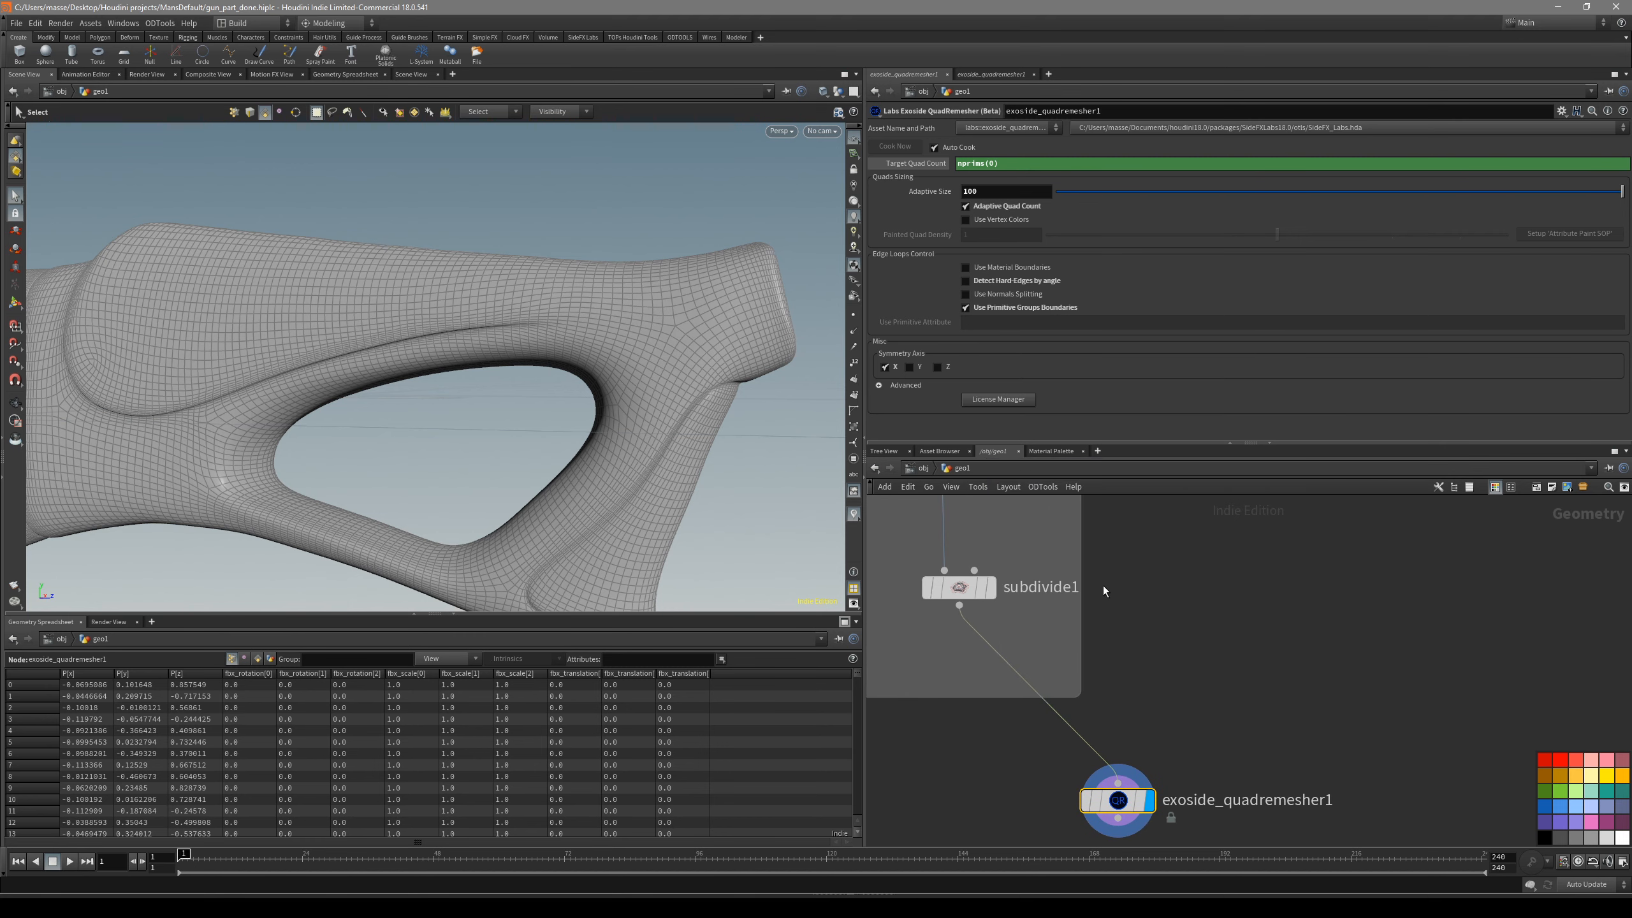
key(Return)
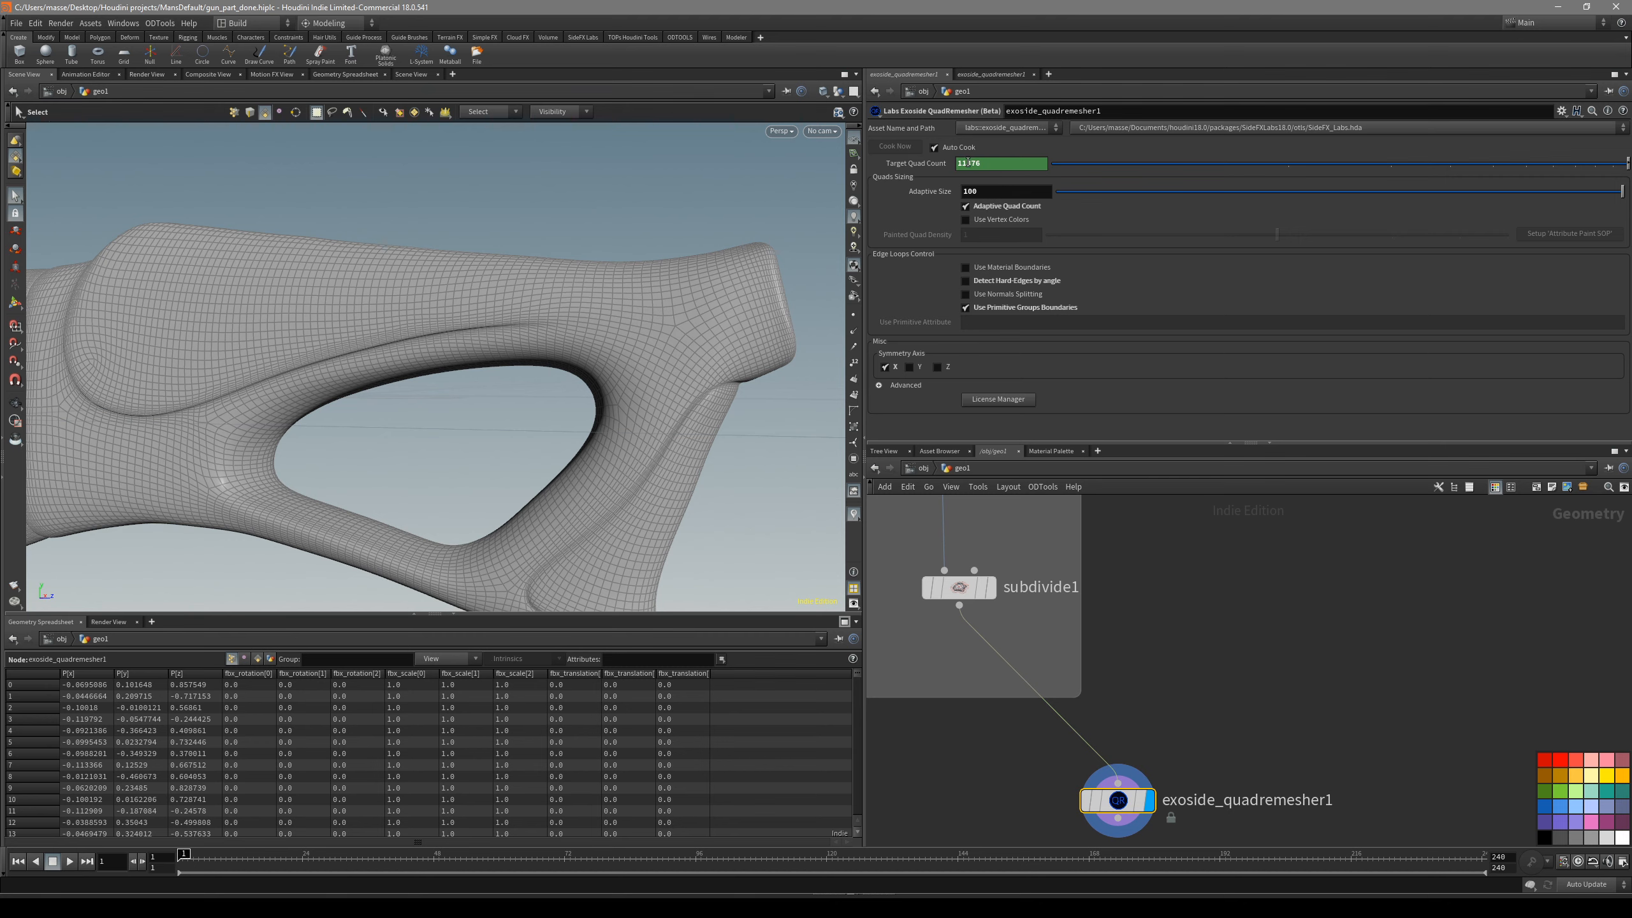
mouse_move(966, 597)
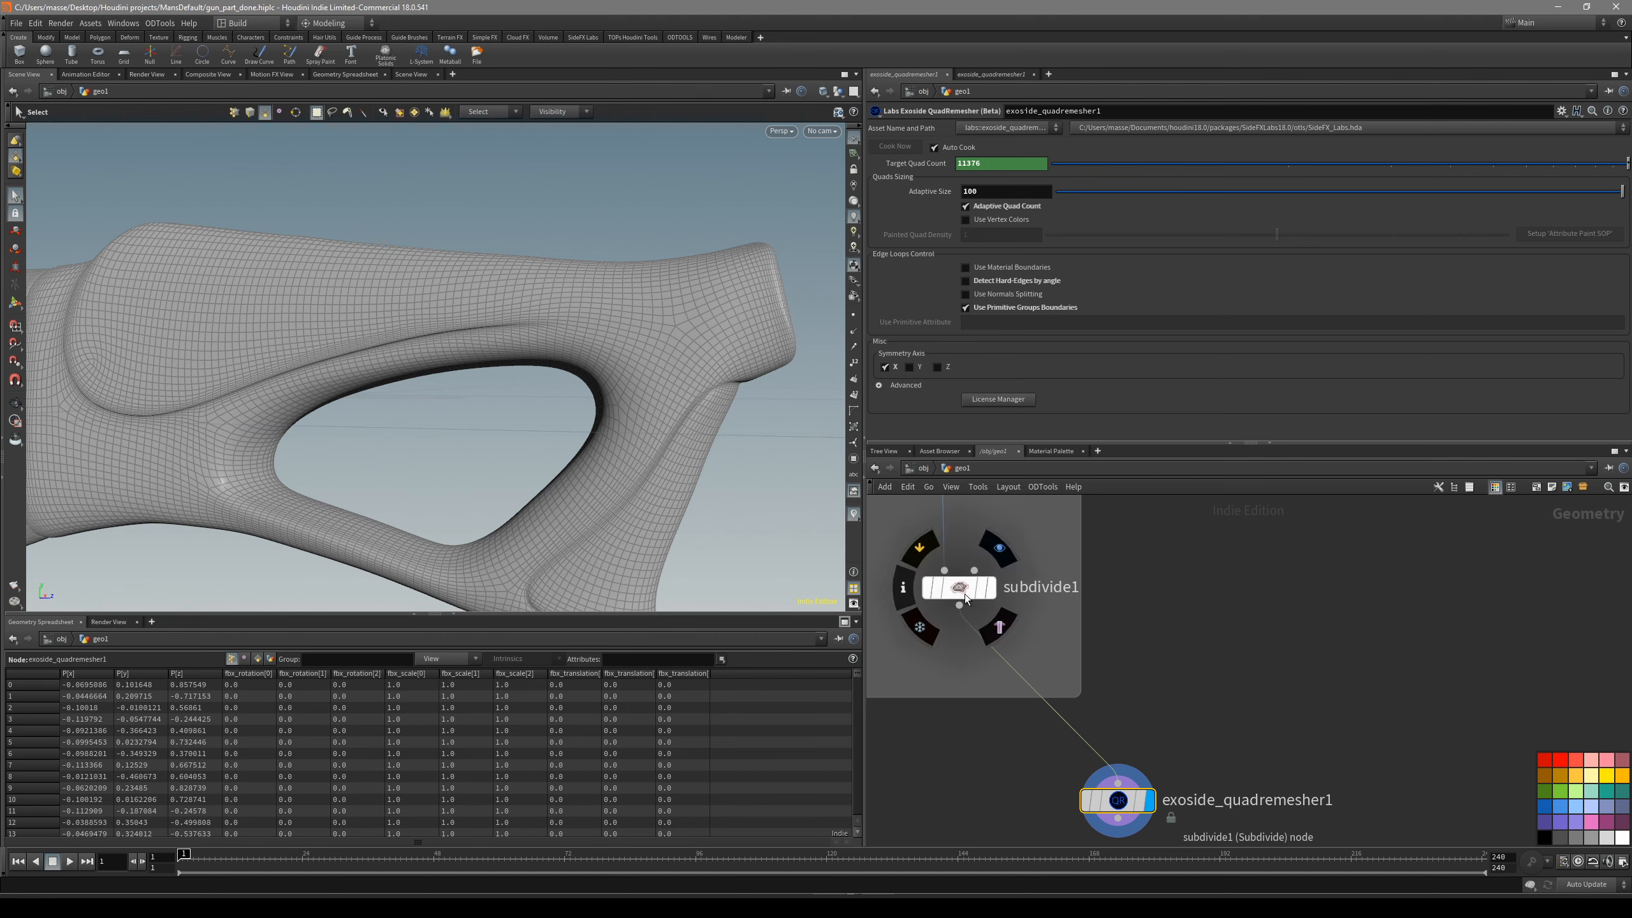
middle_drag(1150, 709, 1108, 596)
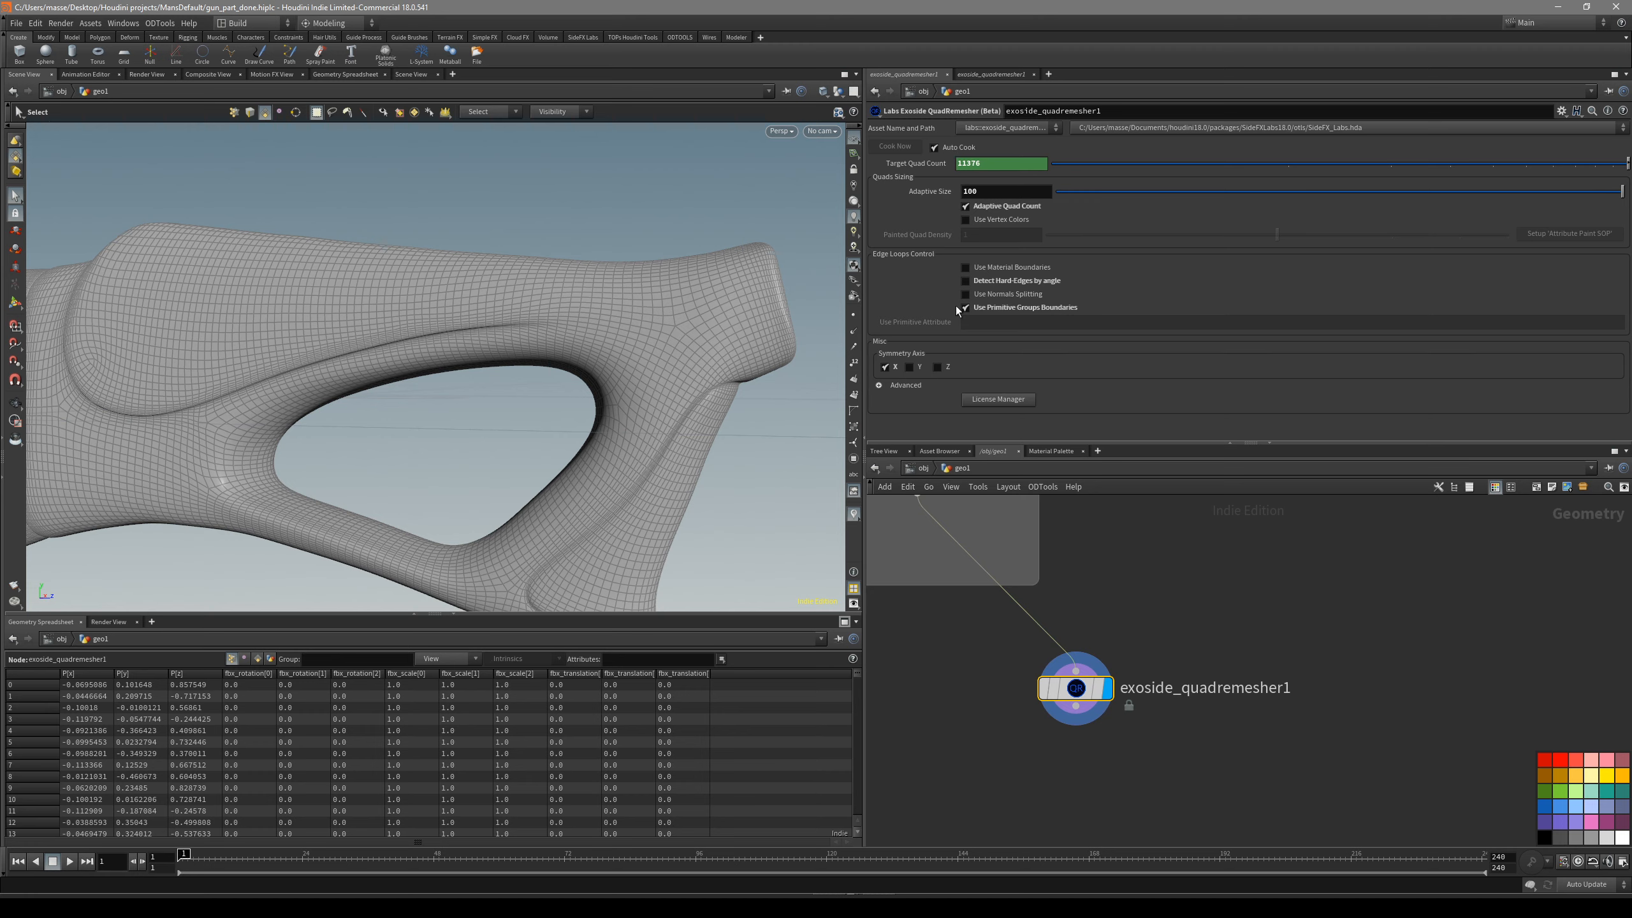
click(932, 164)
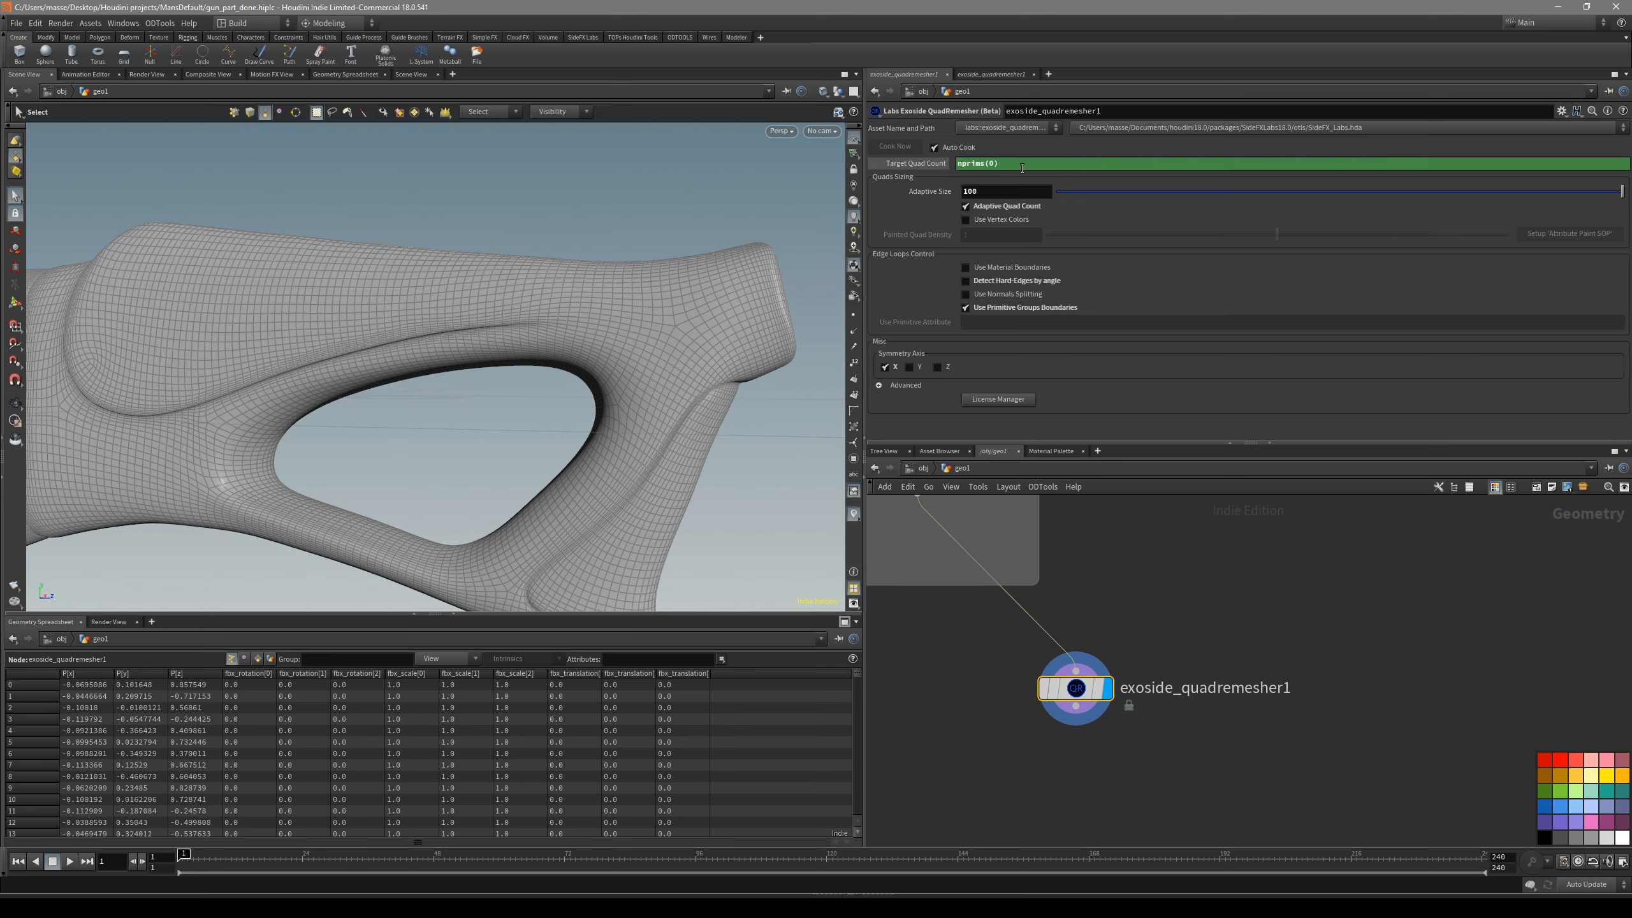
click(934, 164)
- Turn off Use Primitive Groups Boundaries on exoside_quadremesher1 and load its "high remesh same as source" preset
mouse_move(658, 385)
mouse_down()
mouse_move(583, 437)
mouse_move(593, 386)
mouse_move(655, 387)
mouse_up()
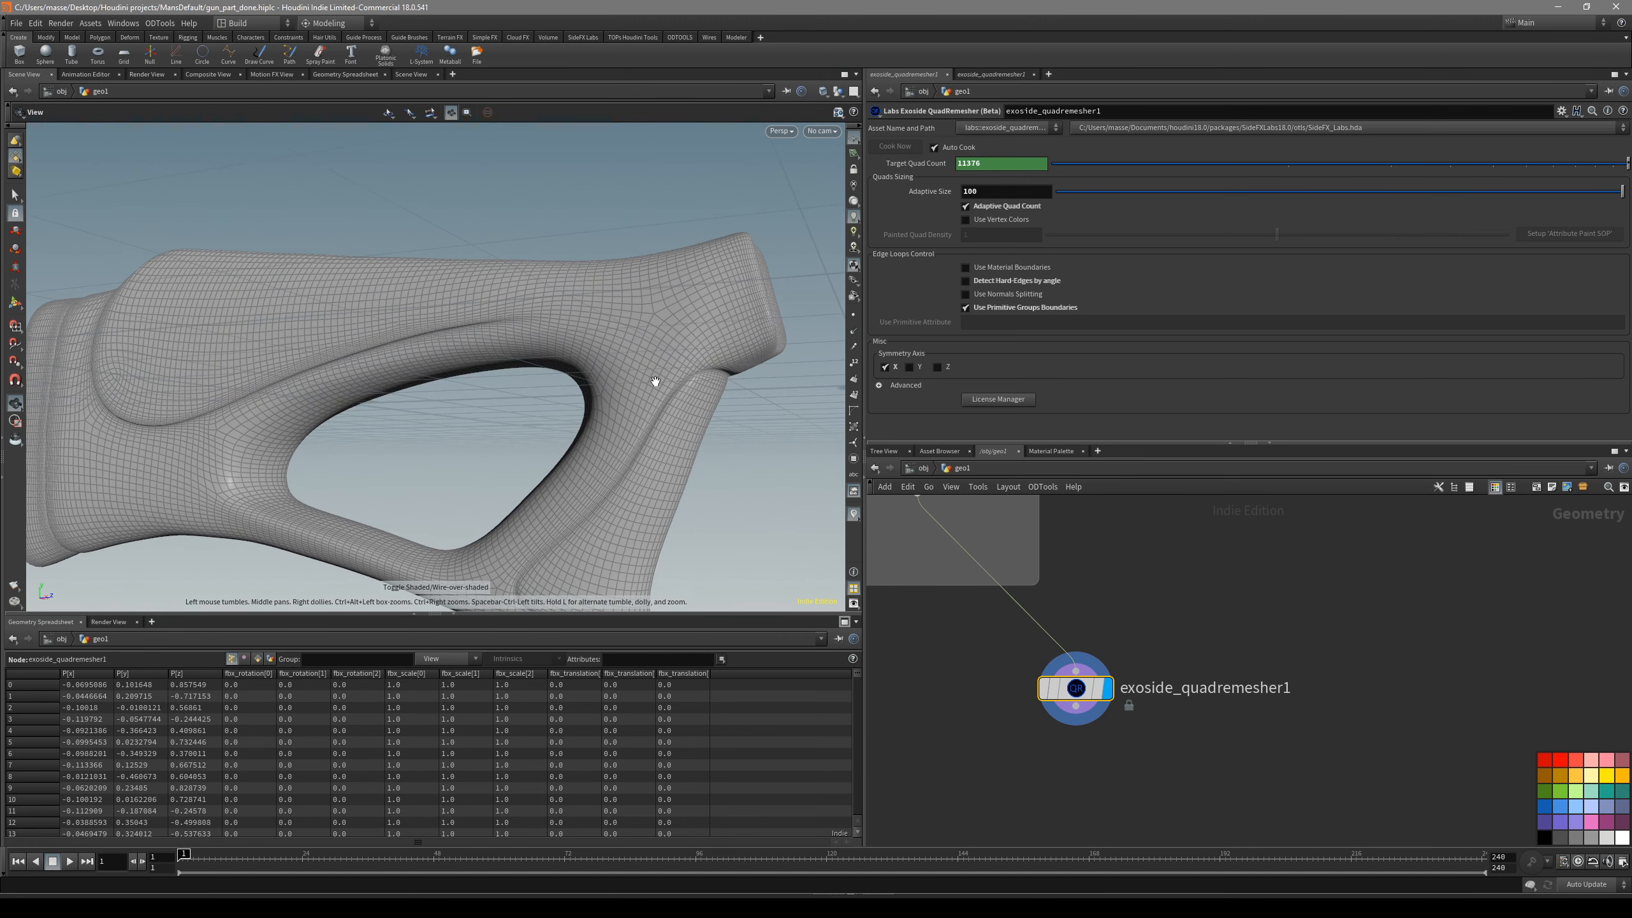
key(s)
alt+drag(604, 305, 713, 289)
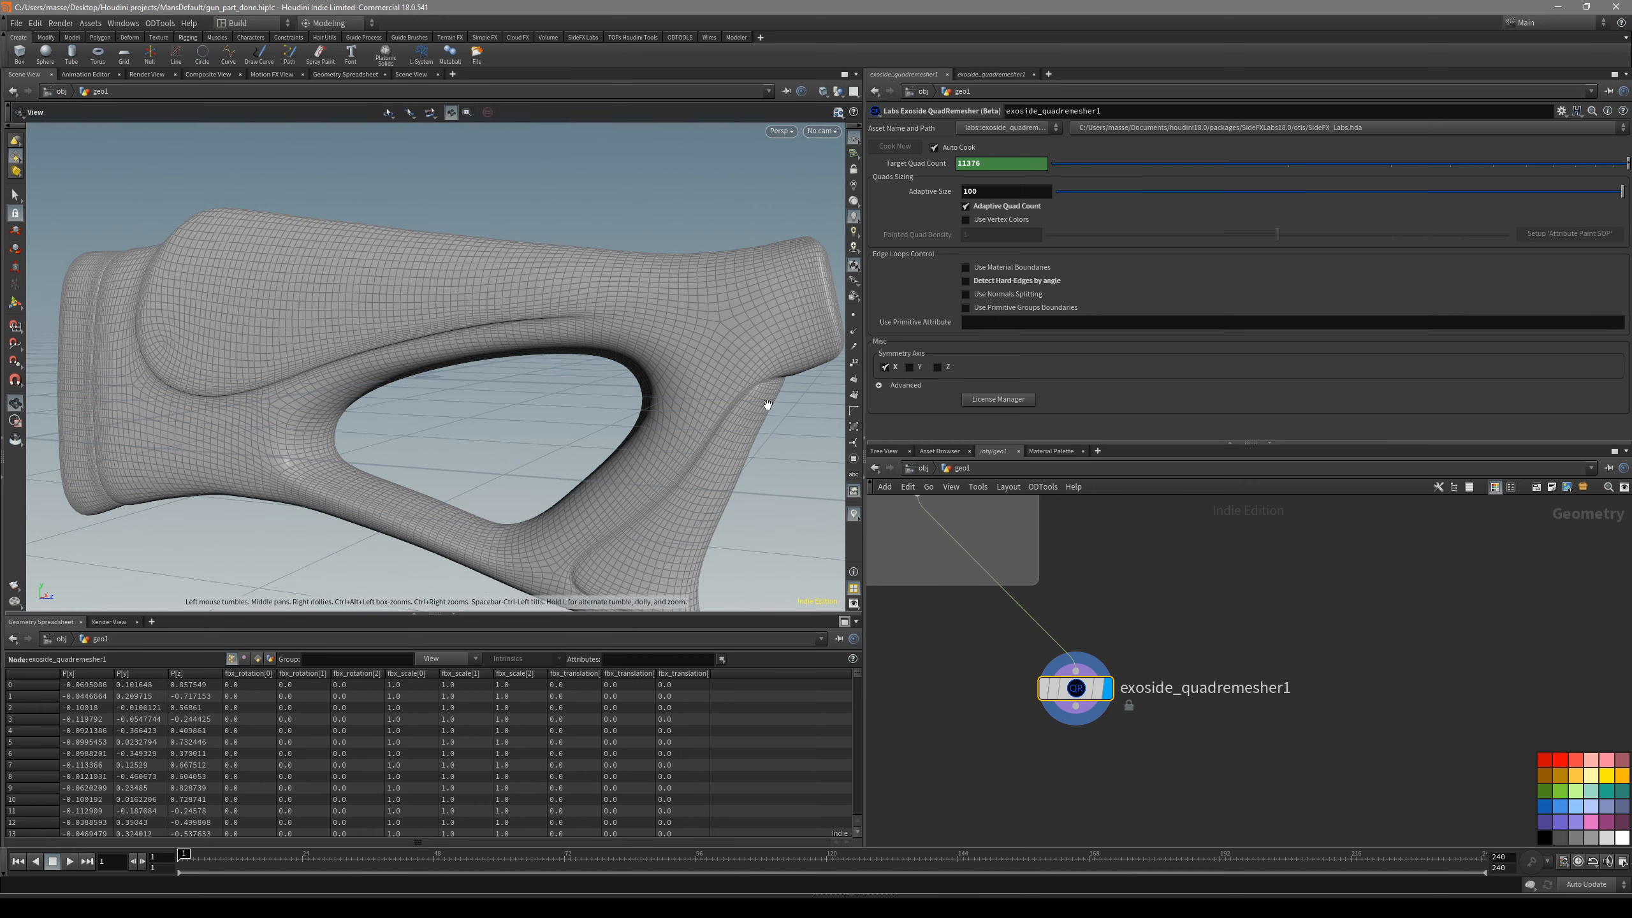
click(1560, 110)
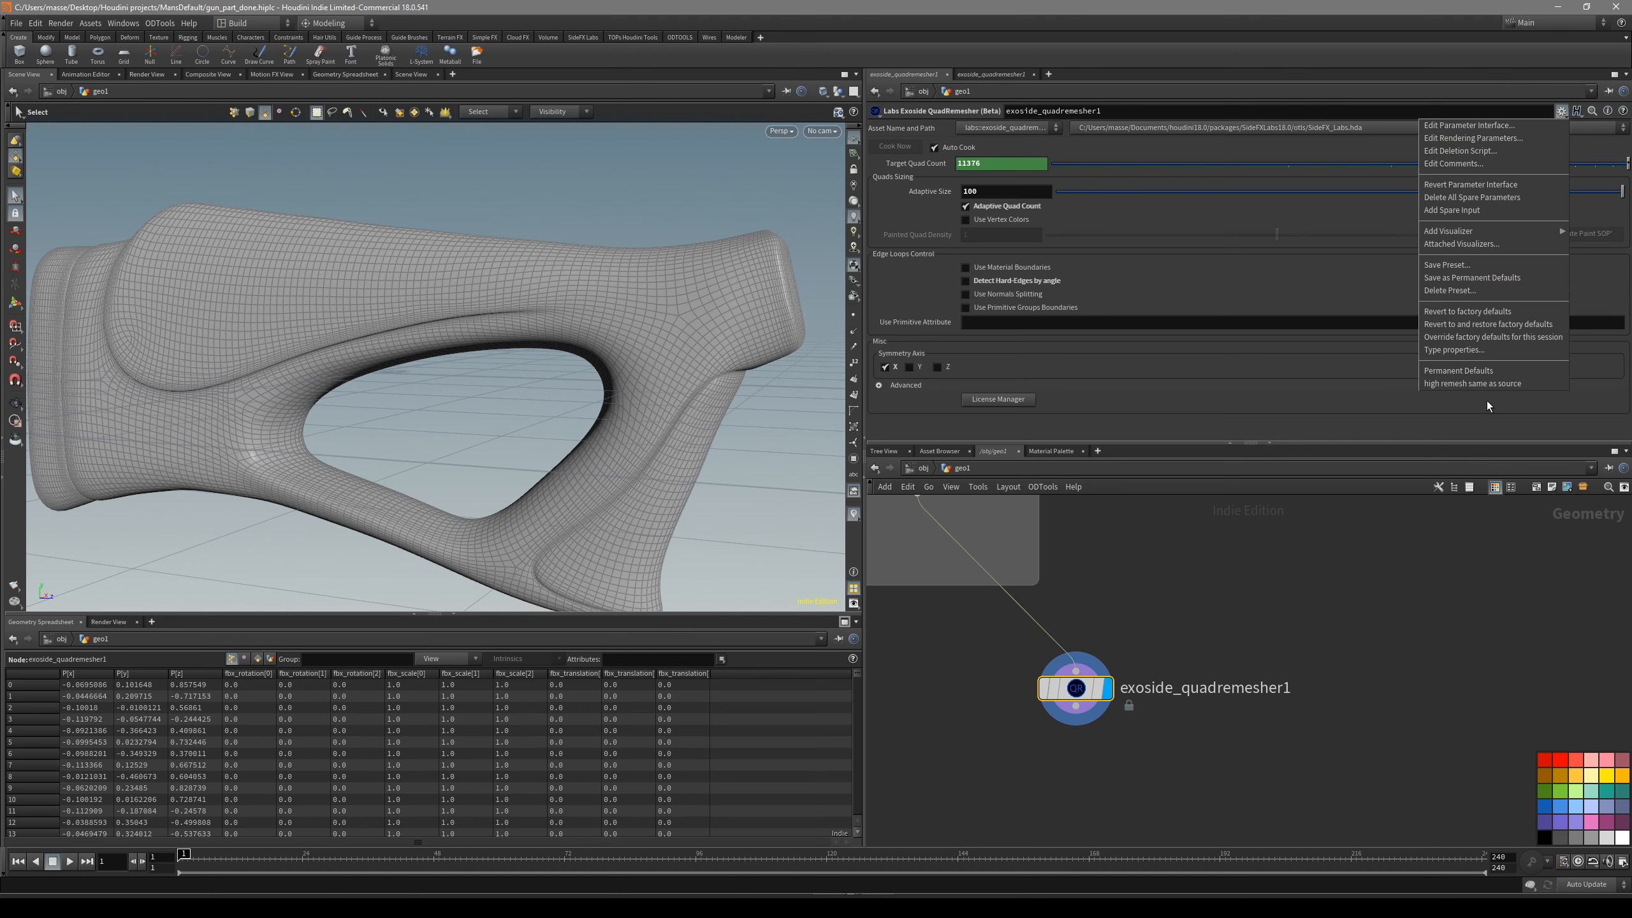
click(1522, 384)
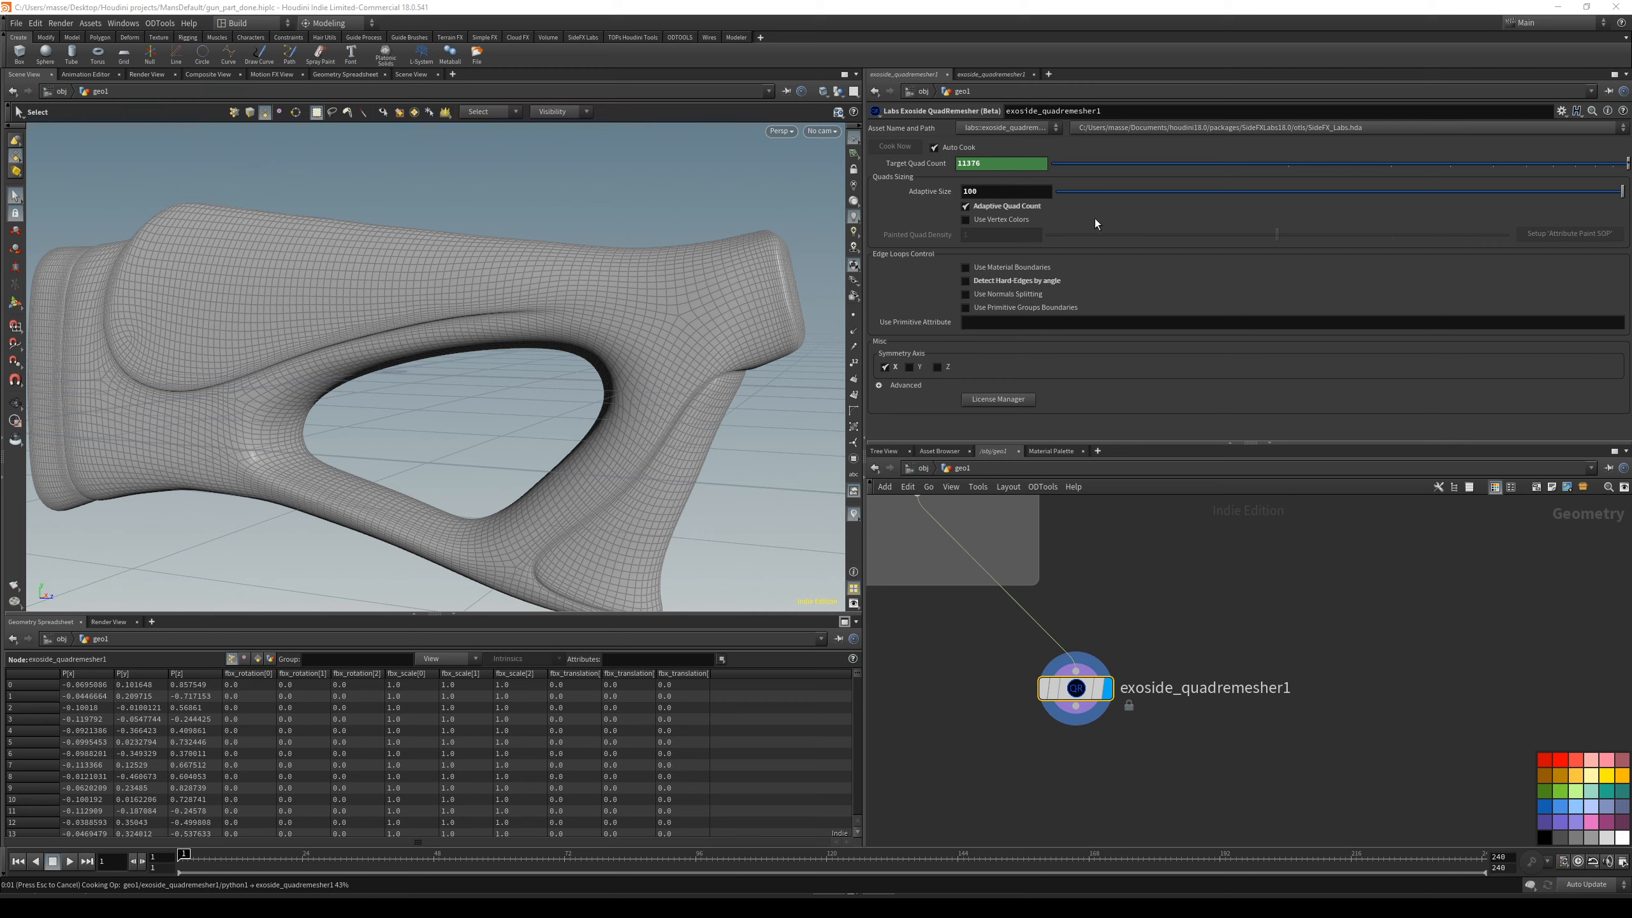
- Examine the remeshed stock with and without its wireframe and check exoside_quadremesher1's geometry info
mouse_move(603, 421)
alt+mouse_down()
mouse_move(539, 441)
mouse_move(558, 452)
mouse_move(511, 492)
mouse_move(572, 507)
mouse_move(623, 461)
mouse_move(571, 535)
mouse_move(543, 511)
mouse_move(559, 495)
alt+mouse_up()
key(shift+w)
key(shift+w)
drag(1079, 697, 1102, 754)
middle_drag(1142, 663, 1144, 599)
key(shift+w)
mouse_move(680, 494)
alt+mouse_down()
mouse_move(707, 462)
mouse_move(627, 386)
mouse_move(692, 358)
mouse_move(648, 342)
mouse_move(667, 422)
mouse_move(642, 411)
alt+mouse_up()
key(shift+w)
middle_click(1100, 685)
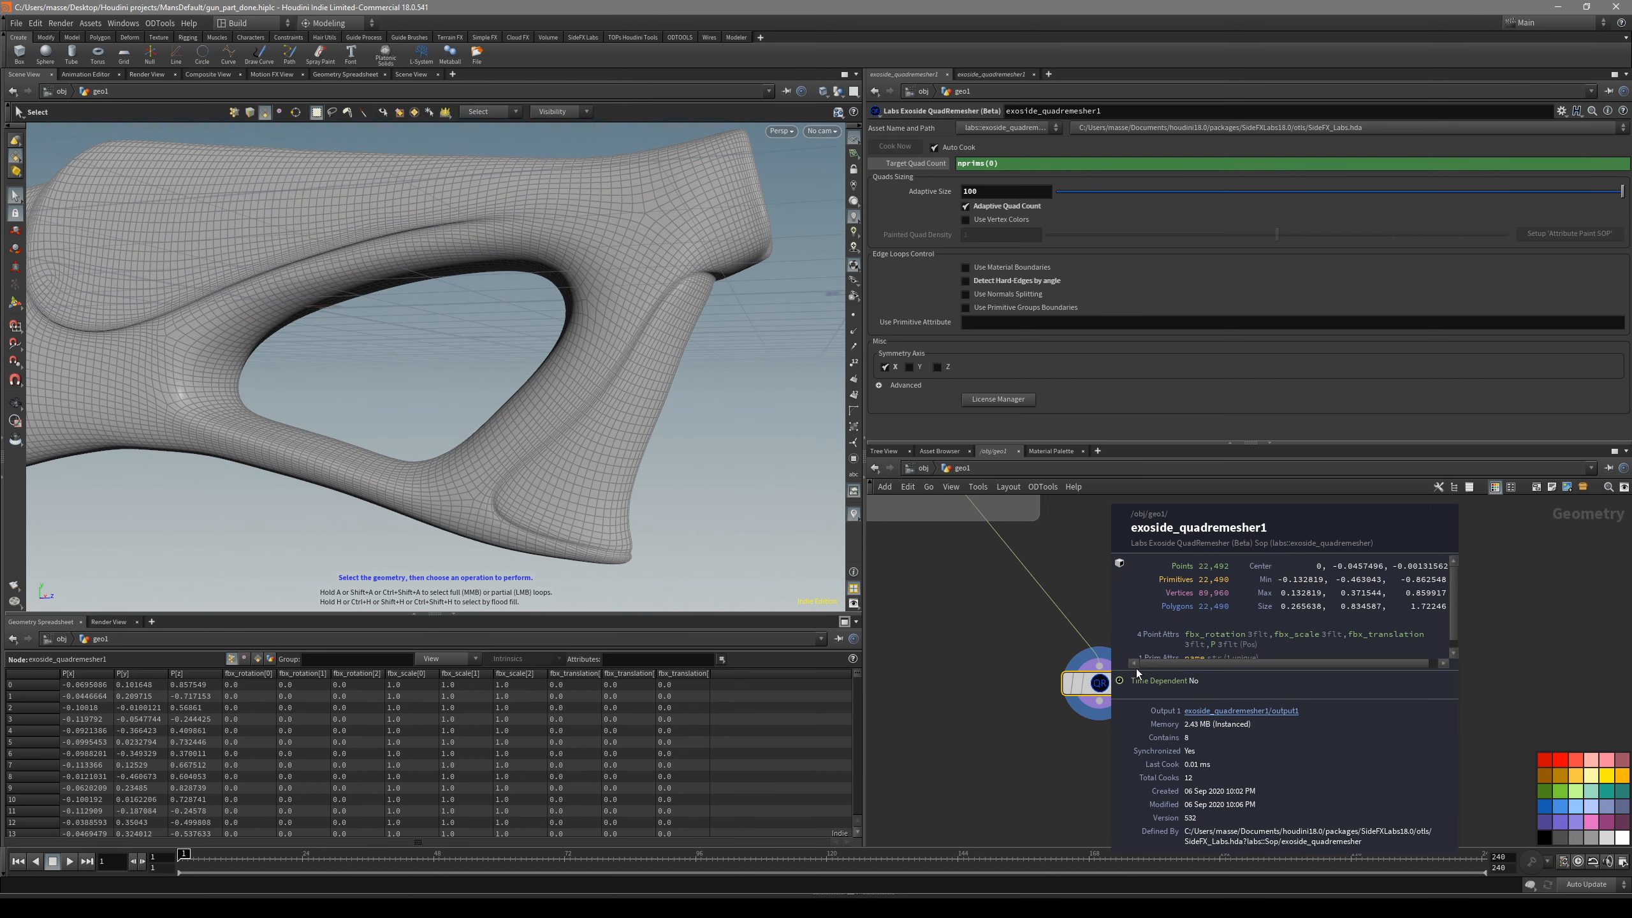
- Make room above exoside_quadremesher1 and insert an Attribute Paint node between subdivide1 and the remesher
drag(1100, 684, 1136, 746)
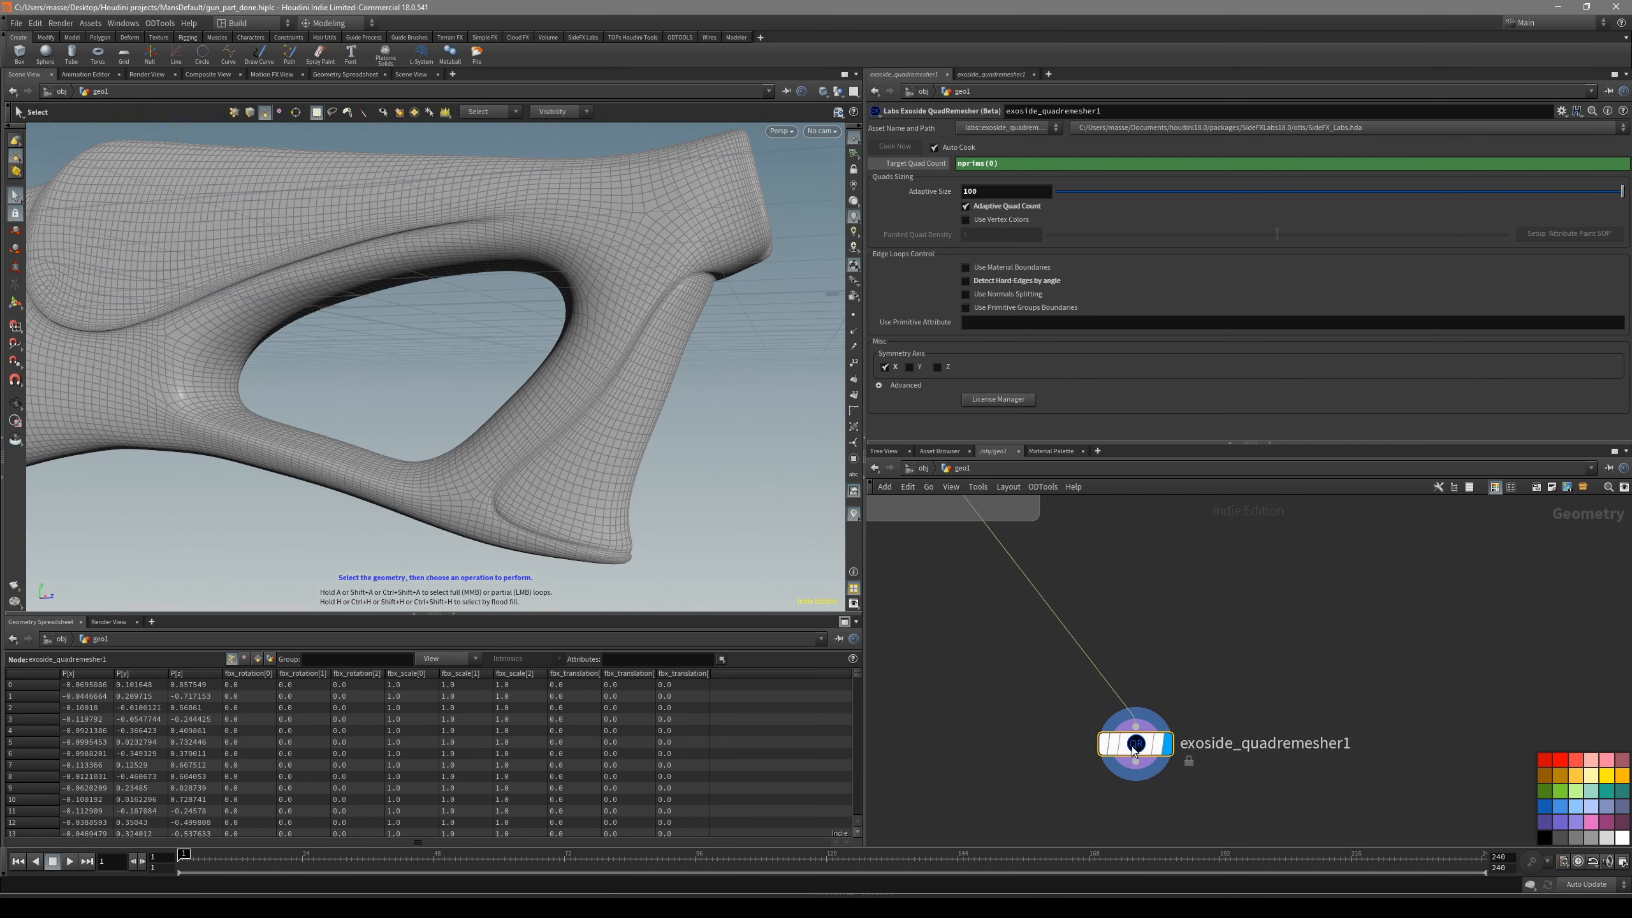
key(Tab)
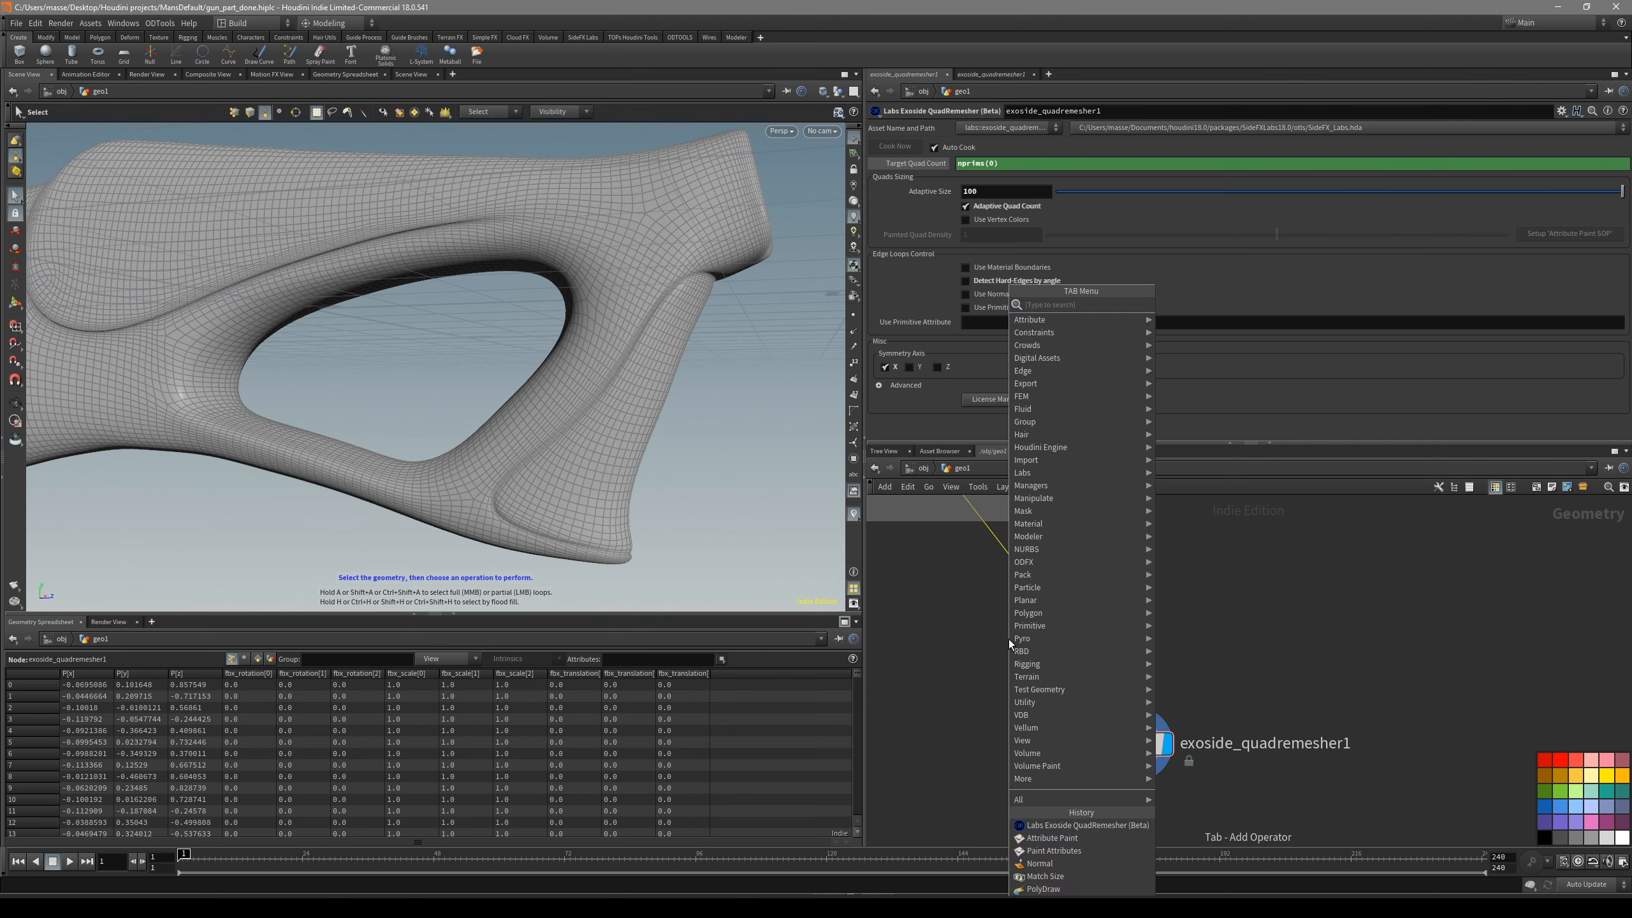
text(att p)
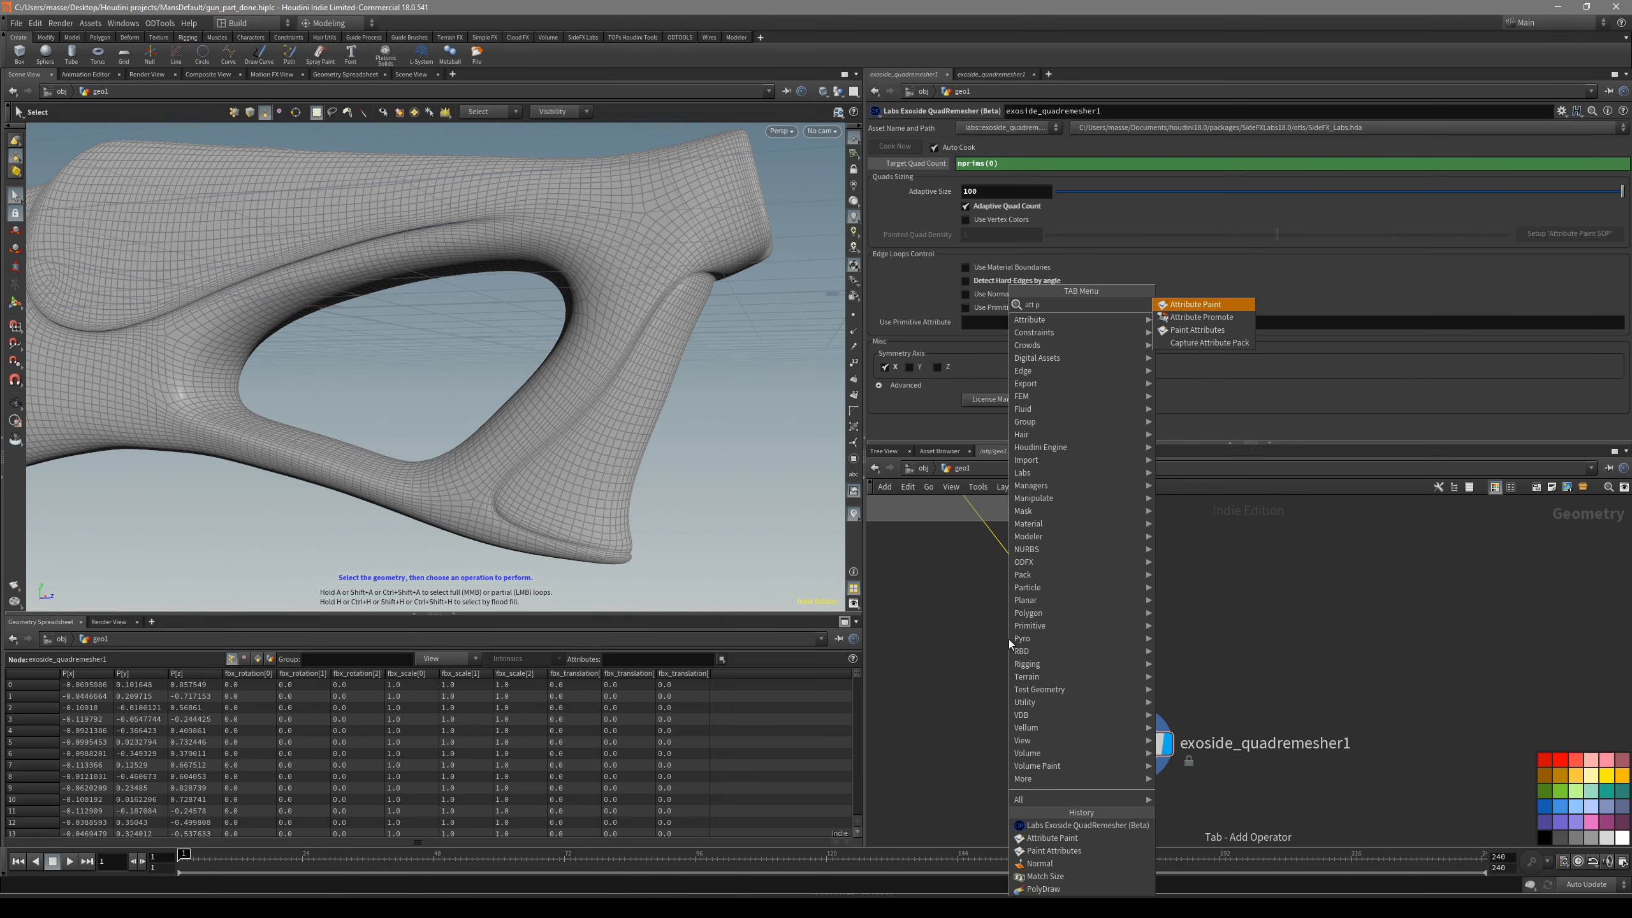
key(Down)
key(Down)
key(Up)
key(Up)
key(Return)
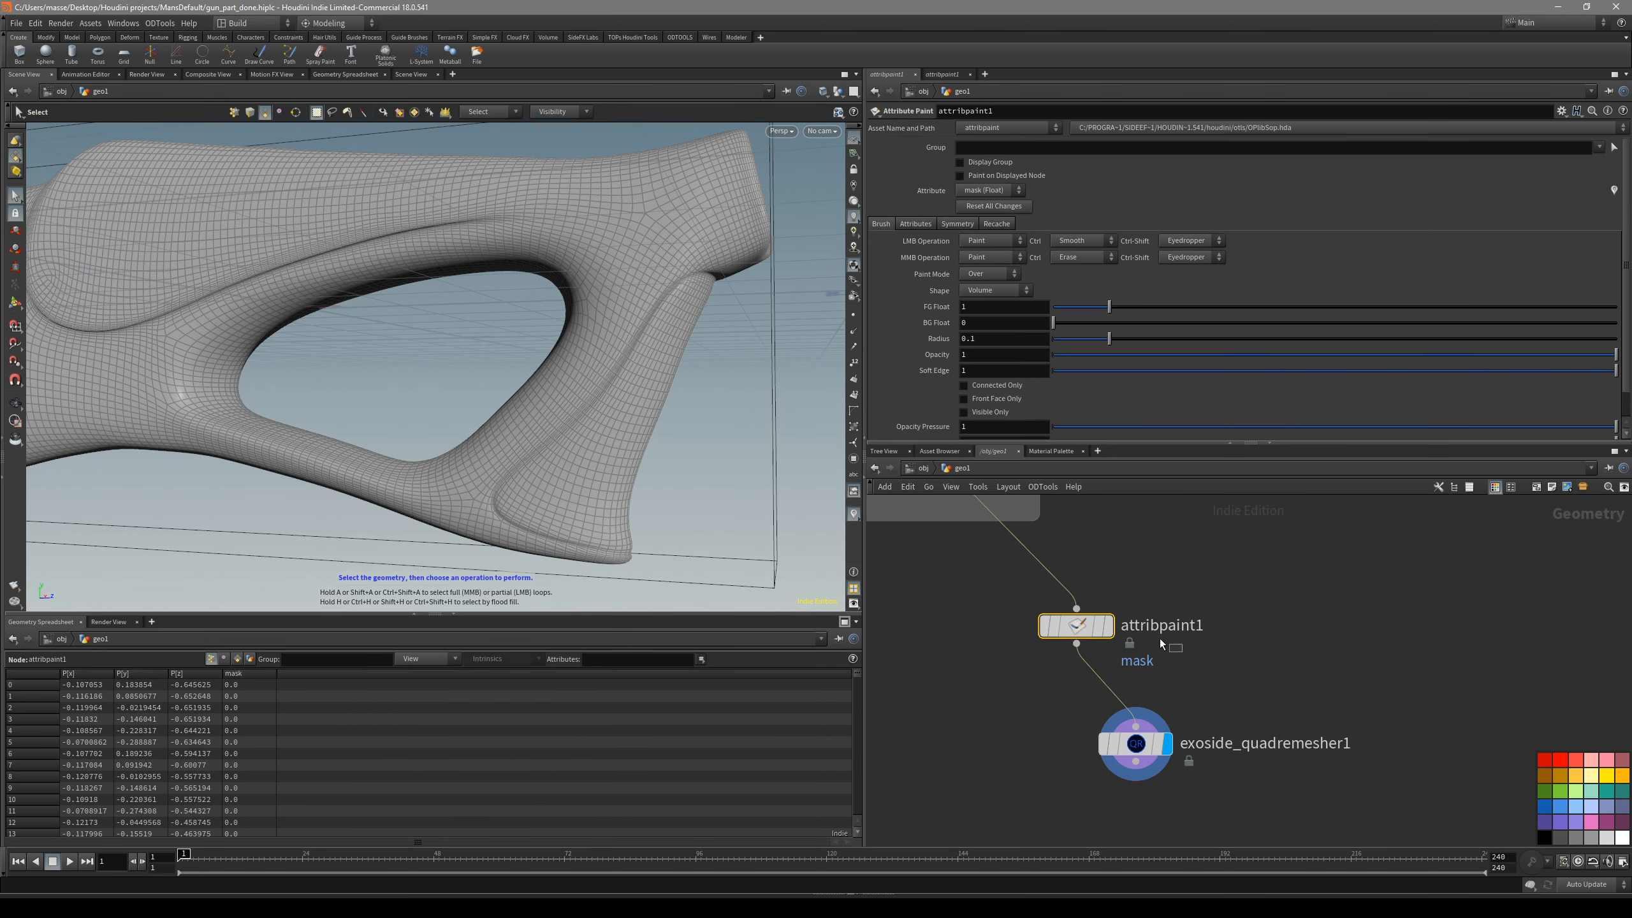
- Display attribpaint1 and exoside_quadremesher1 in turn to compare their shading without the wireframe
click(1109, 626)
alt+drag(701, 392, 606, 367)
key(shift+w)
click(1167, 744)
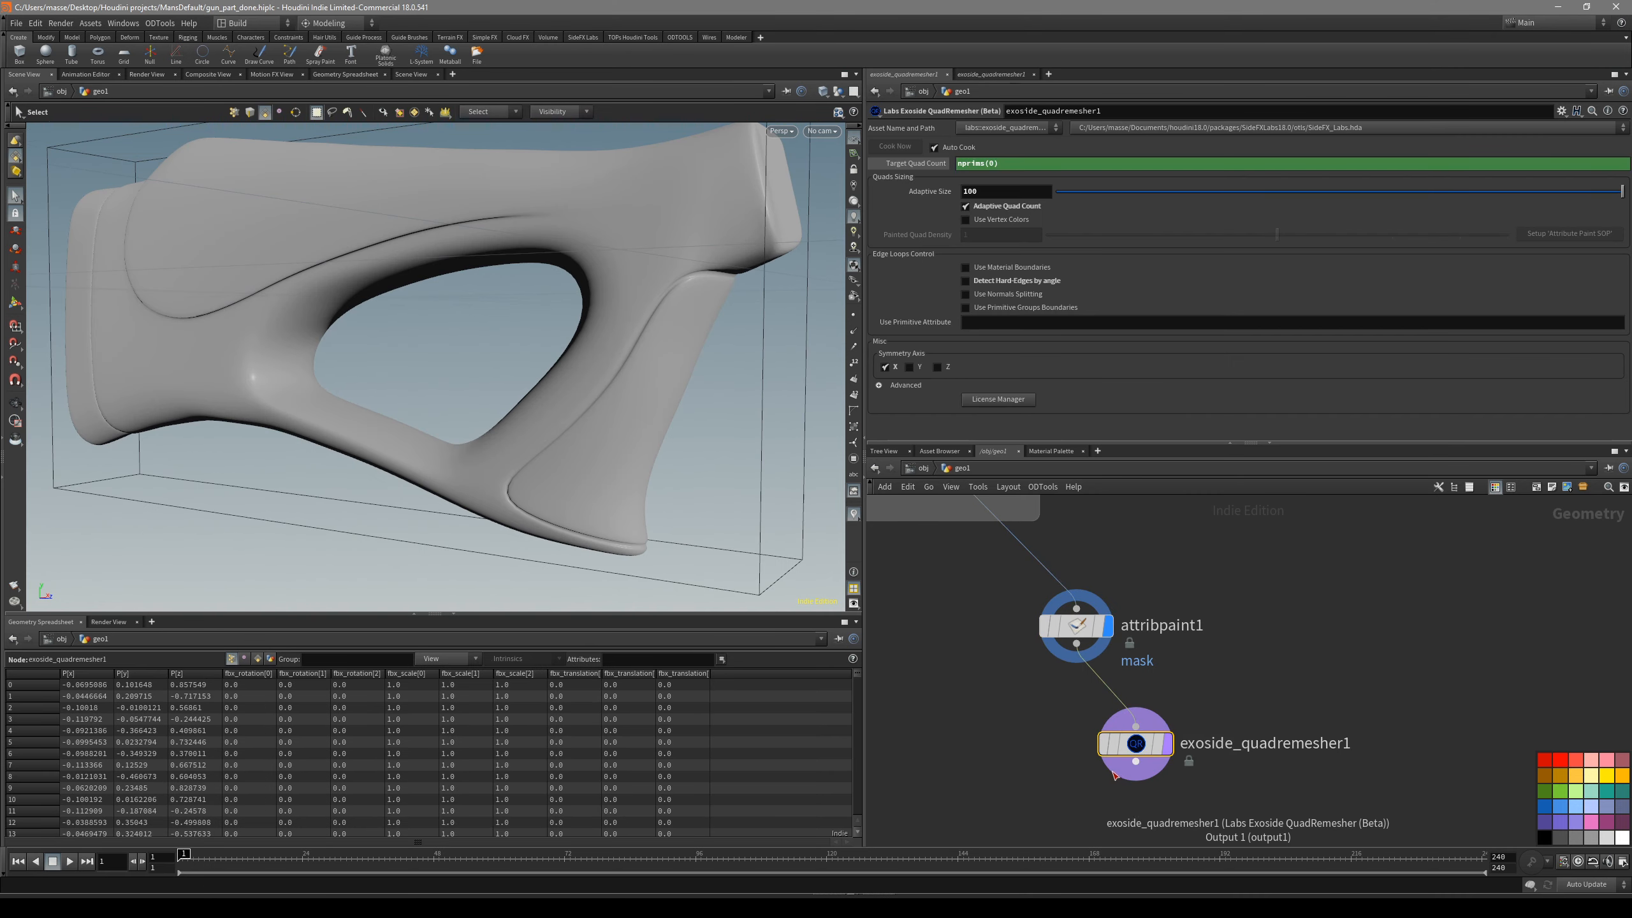
middle_drag(1242, 793, 1206, 750)
scroll(1118, 684, up, 2)
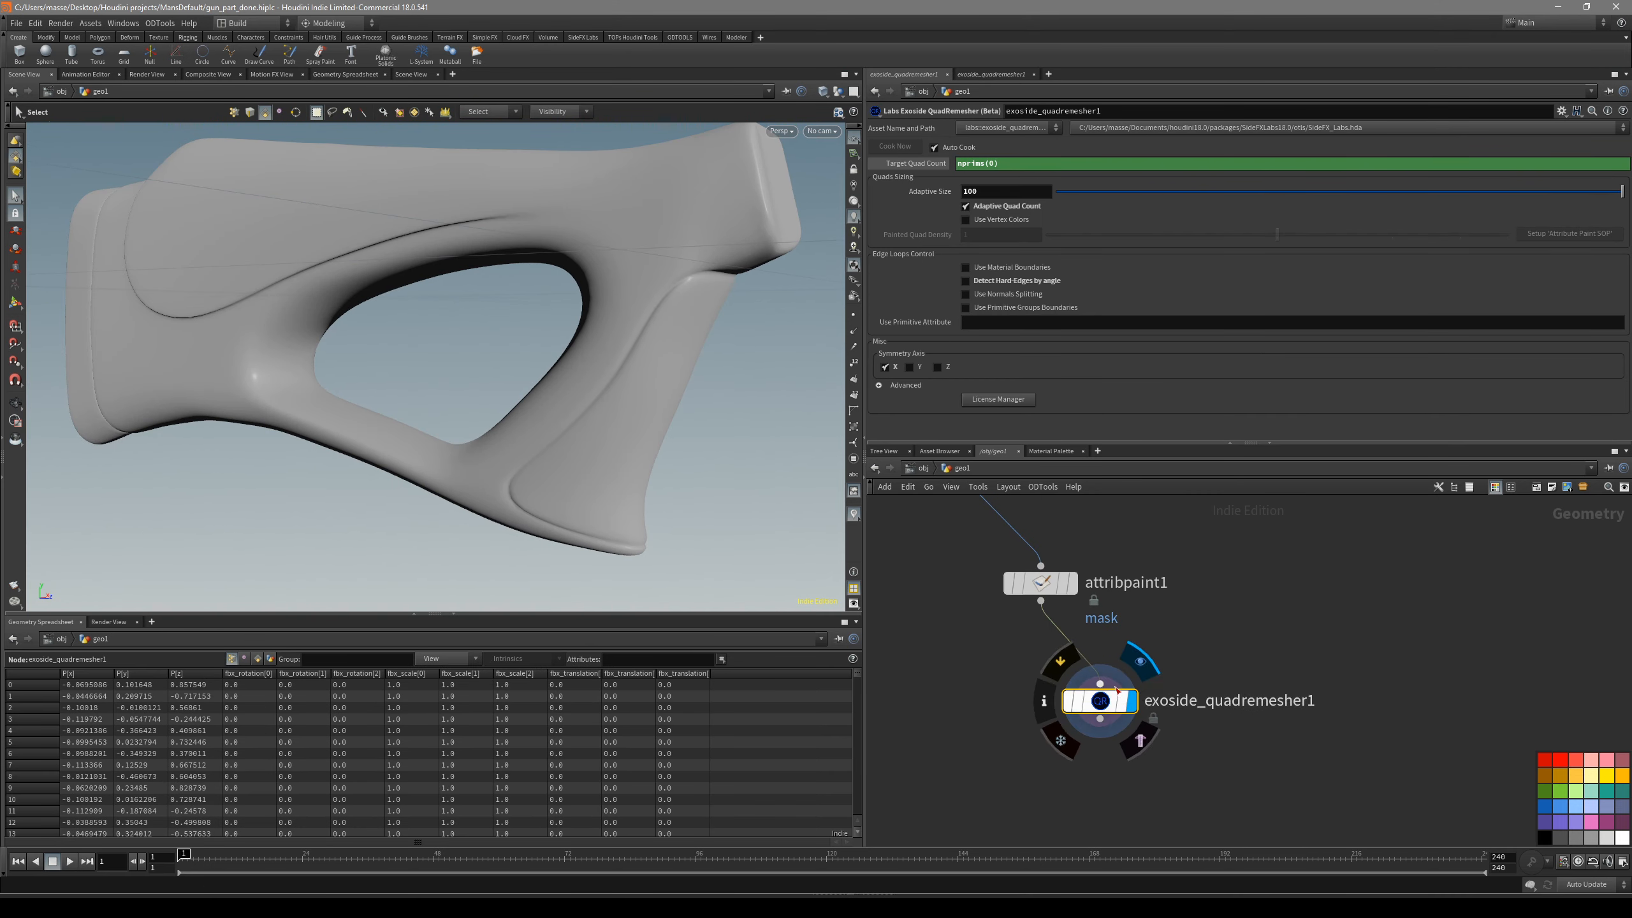
- Enable Use Vertex Colors on exoside_quadremesher1 and have it set up attribpaint1 for the Cd color attribute
click(999, 220)
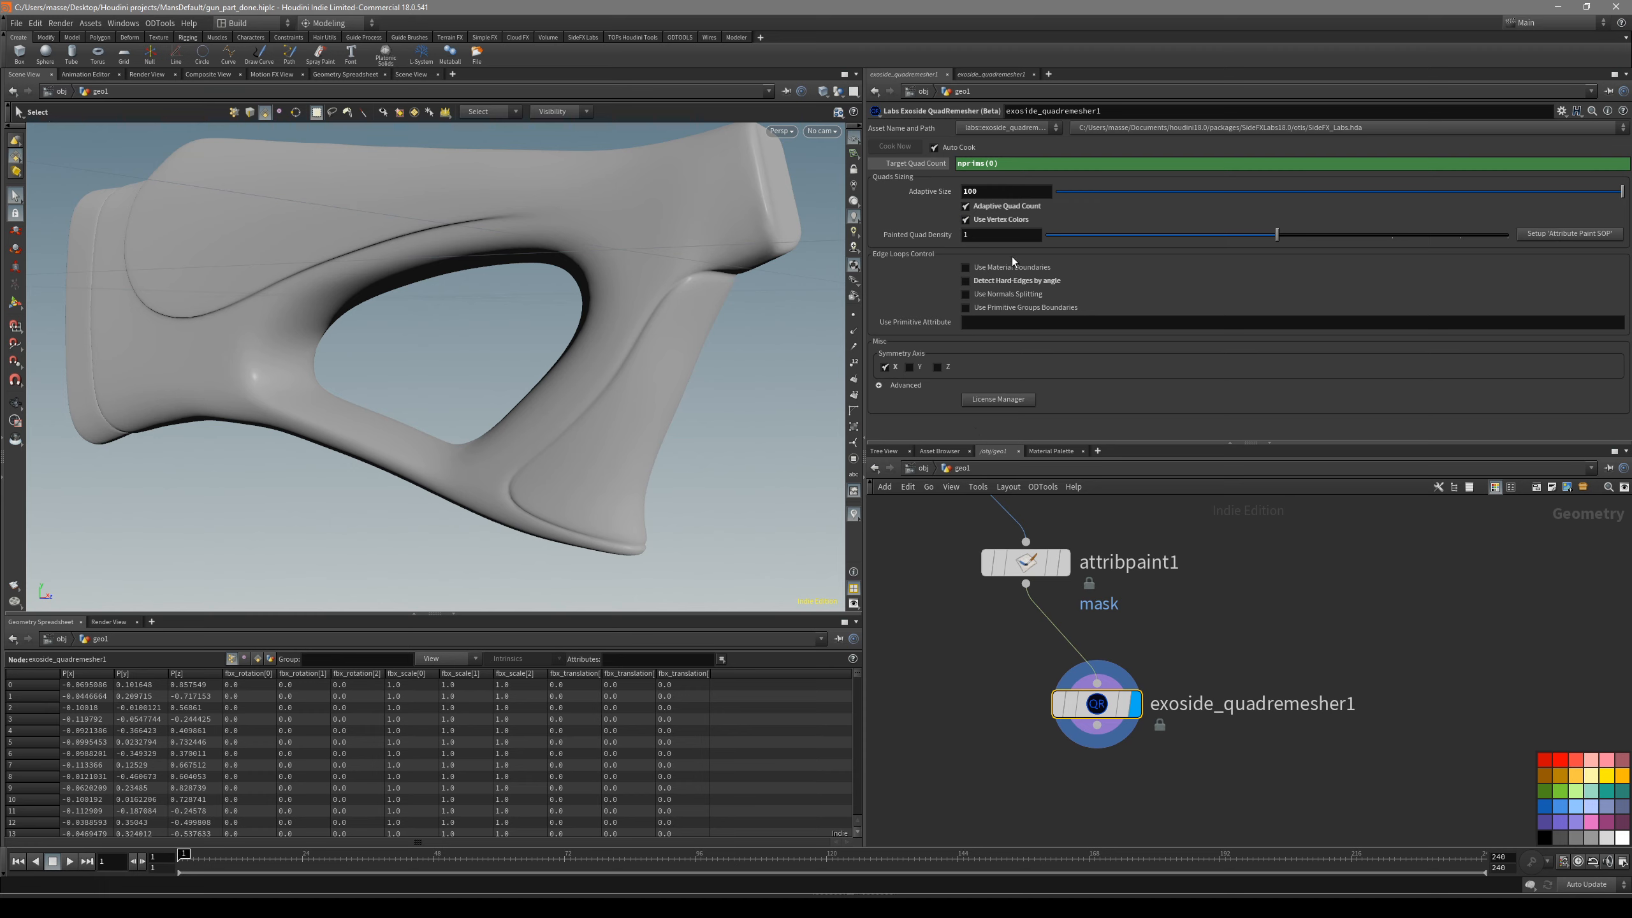
key(Escape)
key(shift+w)
mouse_move(610, 408)
mouse_down()
mouse_move(649, 436)
mouse_move(681, 417)
mouse_up()
key(s)
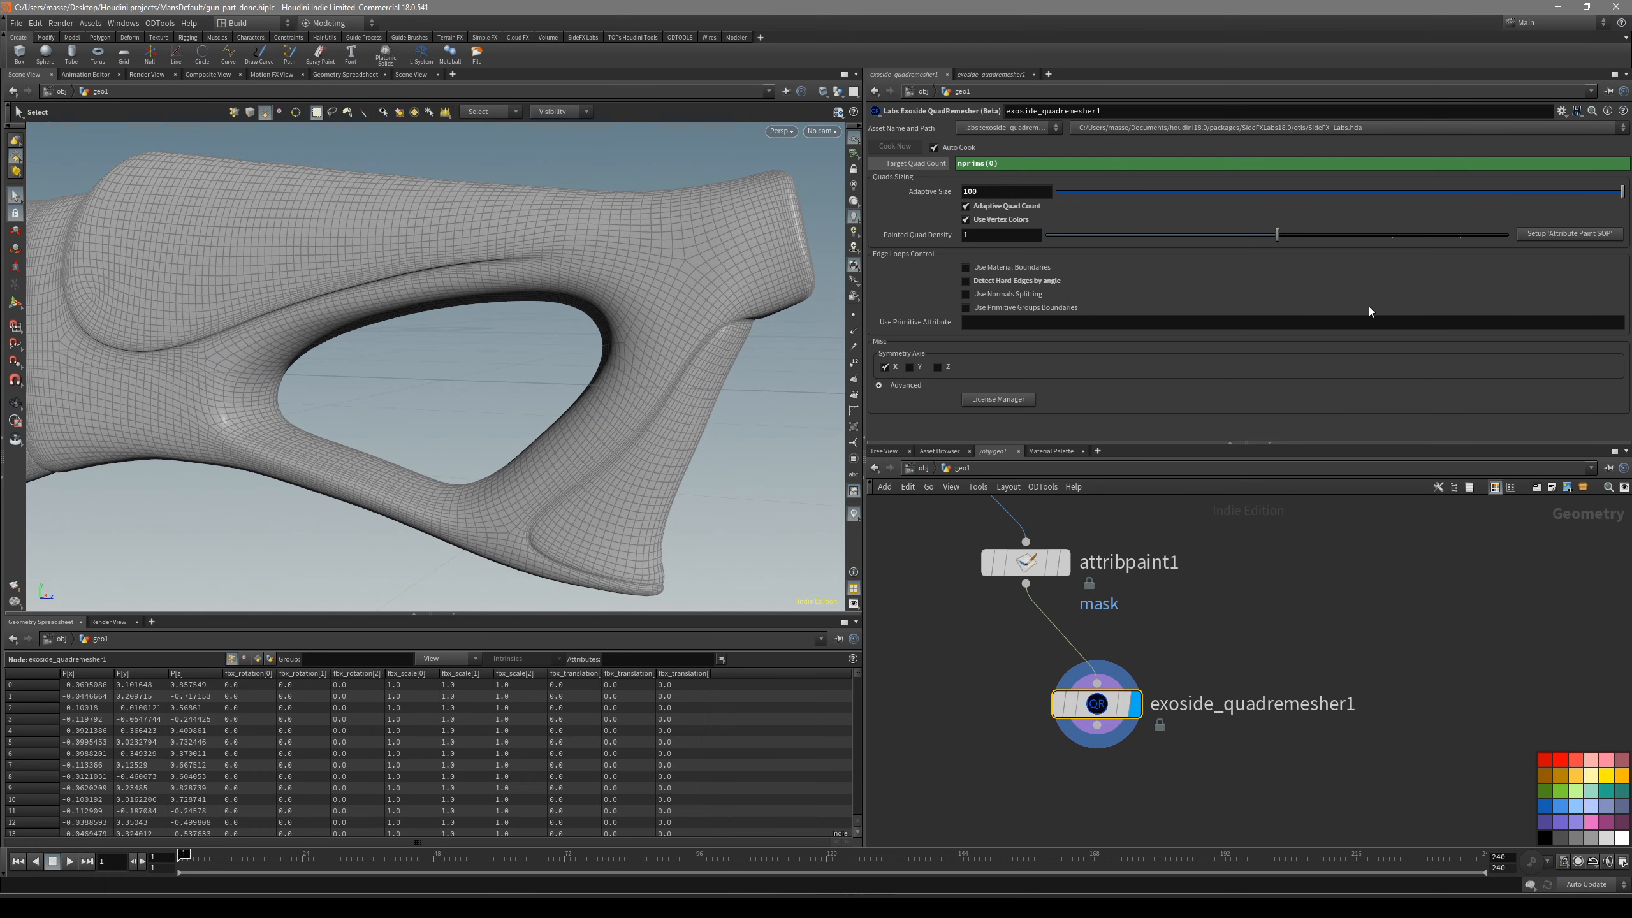
click(1541, 234)
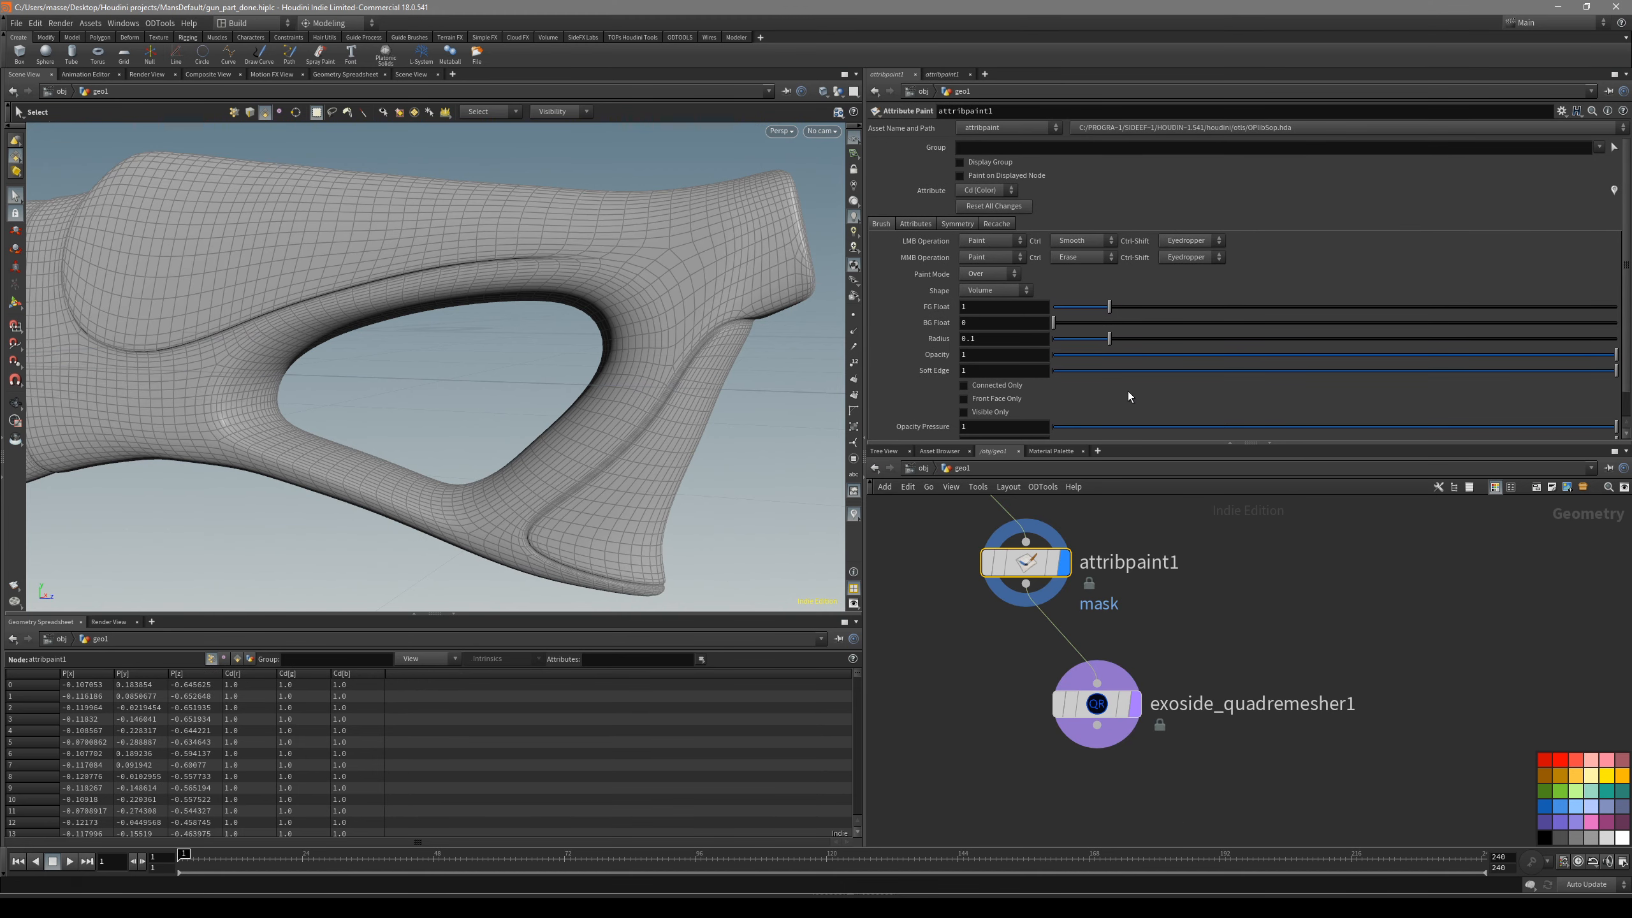
- Look through attribpaint1's attribute, symmetry, recache and brush settings
click(922, 223)
click(954, 222)
click(993, 224)
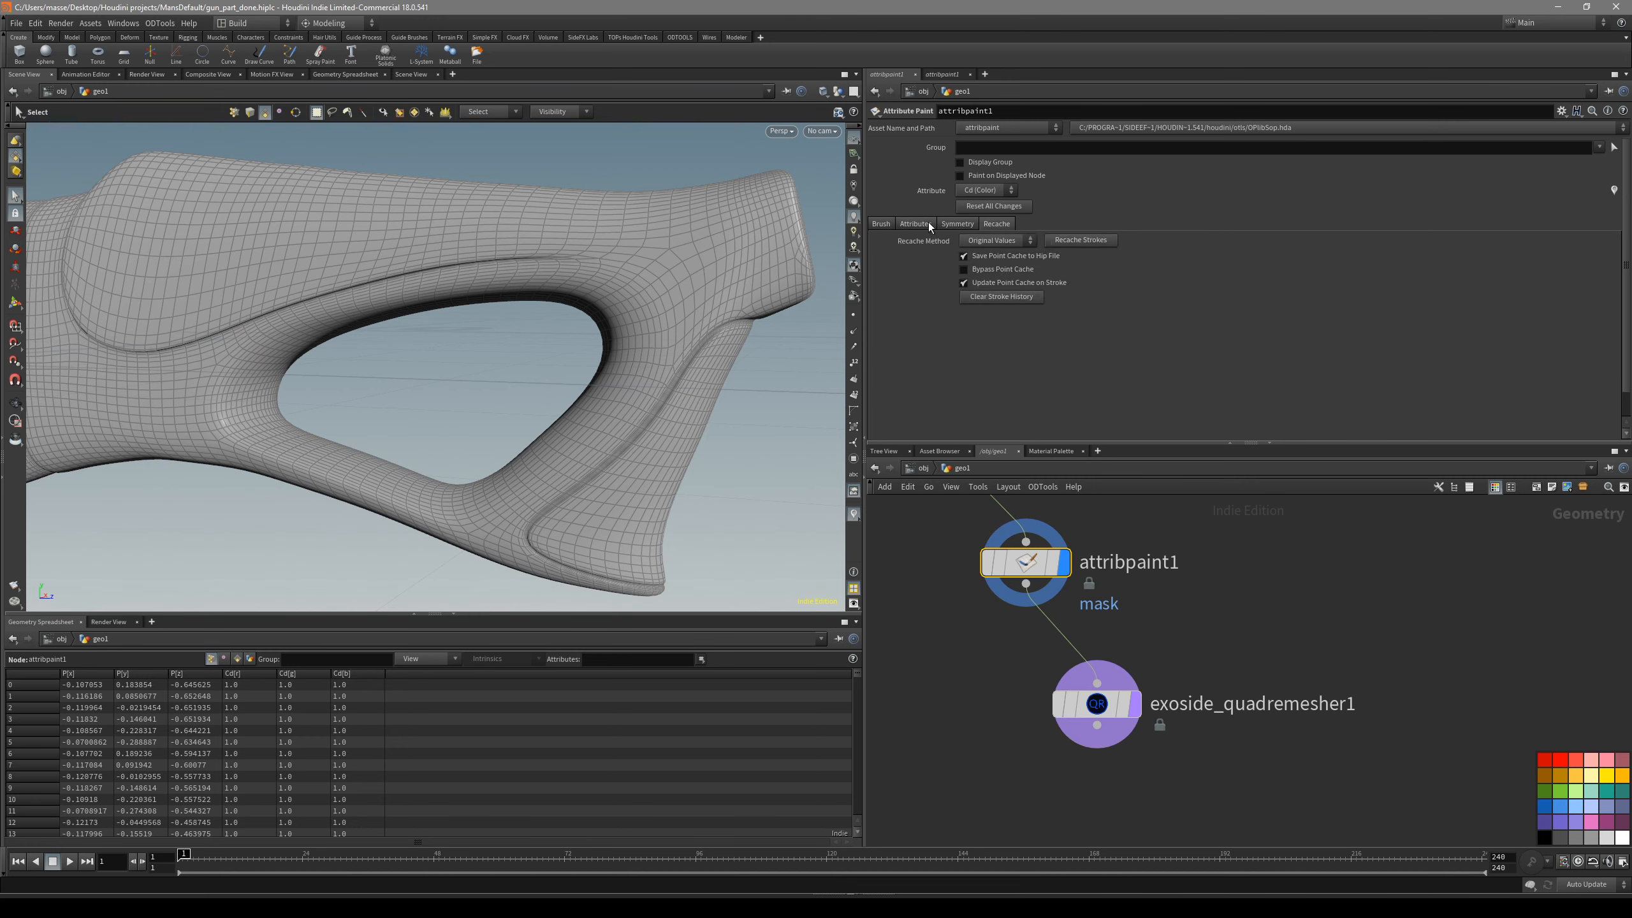
click(921, 222)
click(883, 223)
- Activate attribpaint1's paint brush in the viewport and undo the trial stroke on the stock
alt+middle_drag(711, 311, 738, 332)
key(Return)
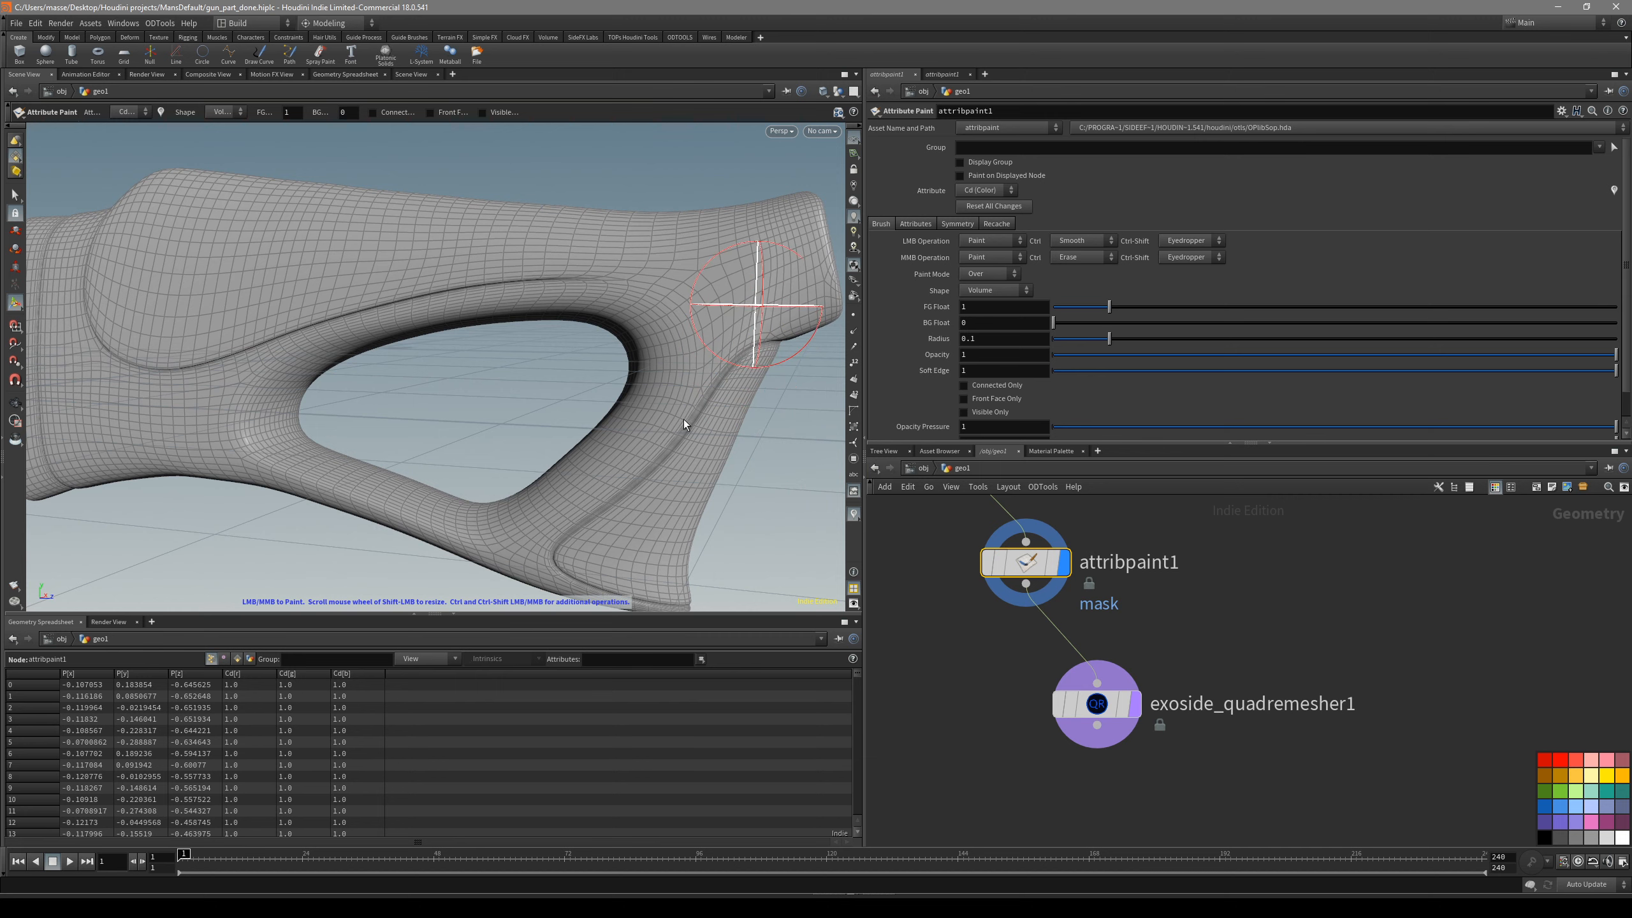
key(ctrl+z)
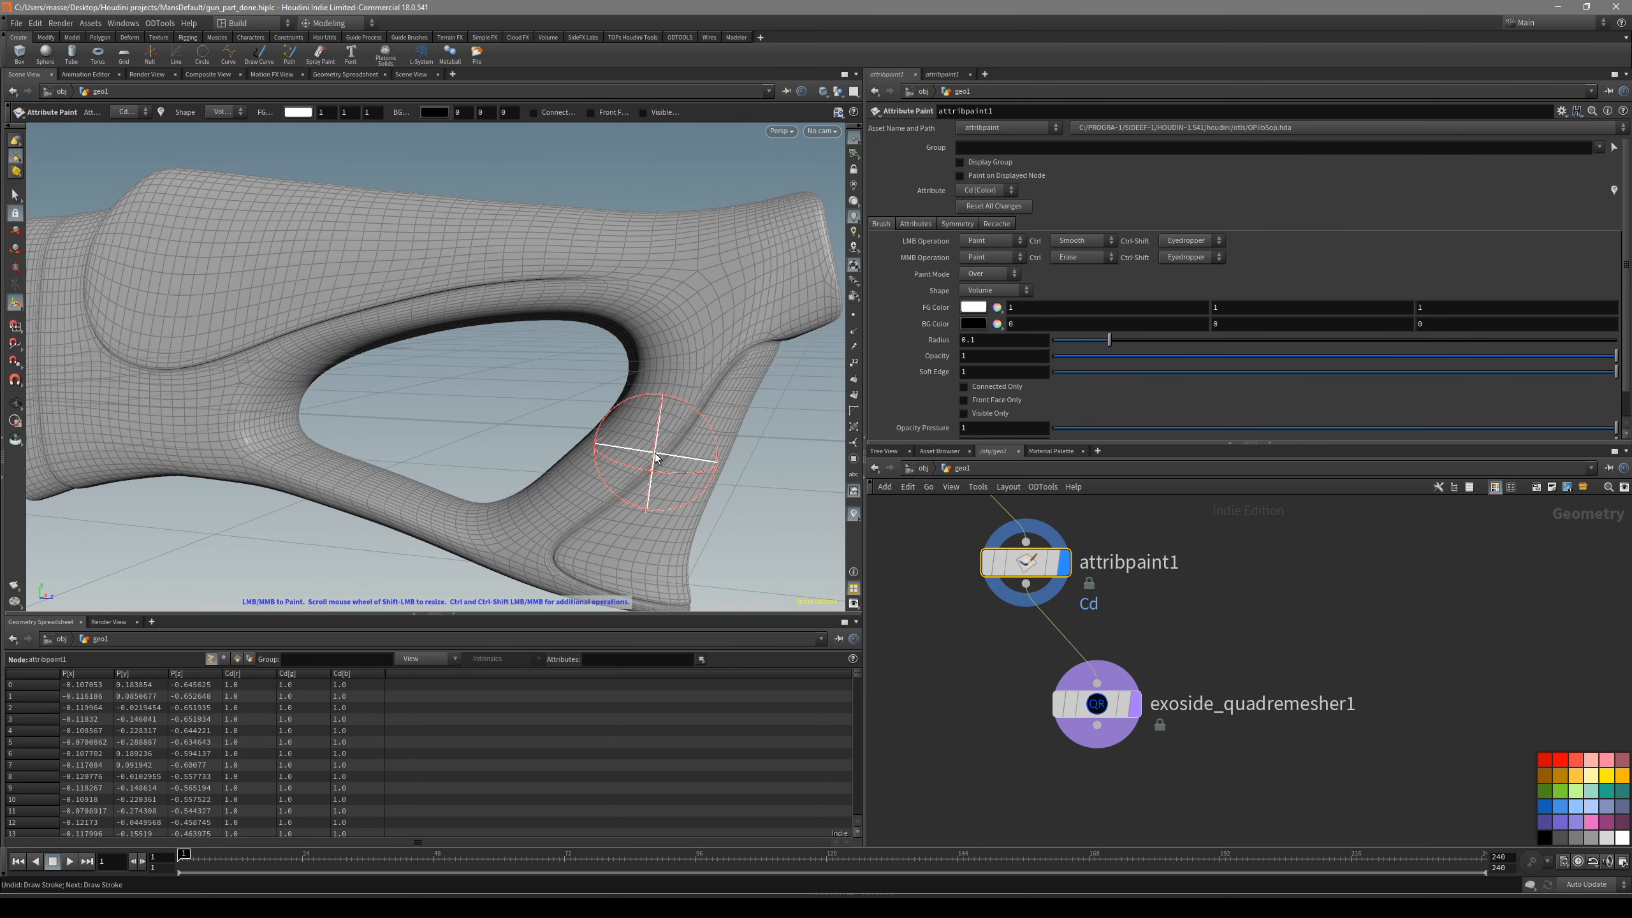
- Load the "remesher colors" preset on attribpaint1 and shrink the brush radius to about 0.087
click(1561, 111)
click(1490, 371)
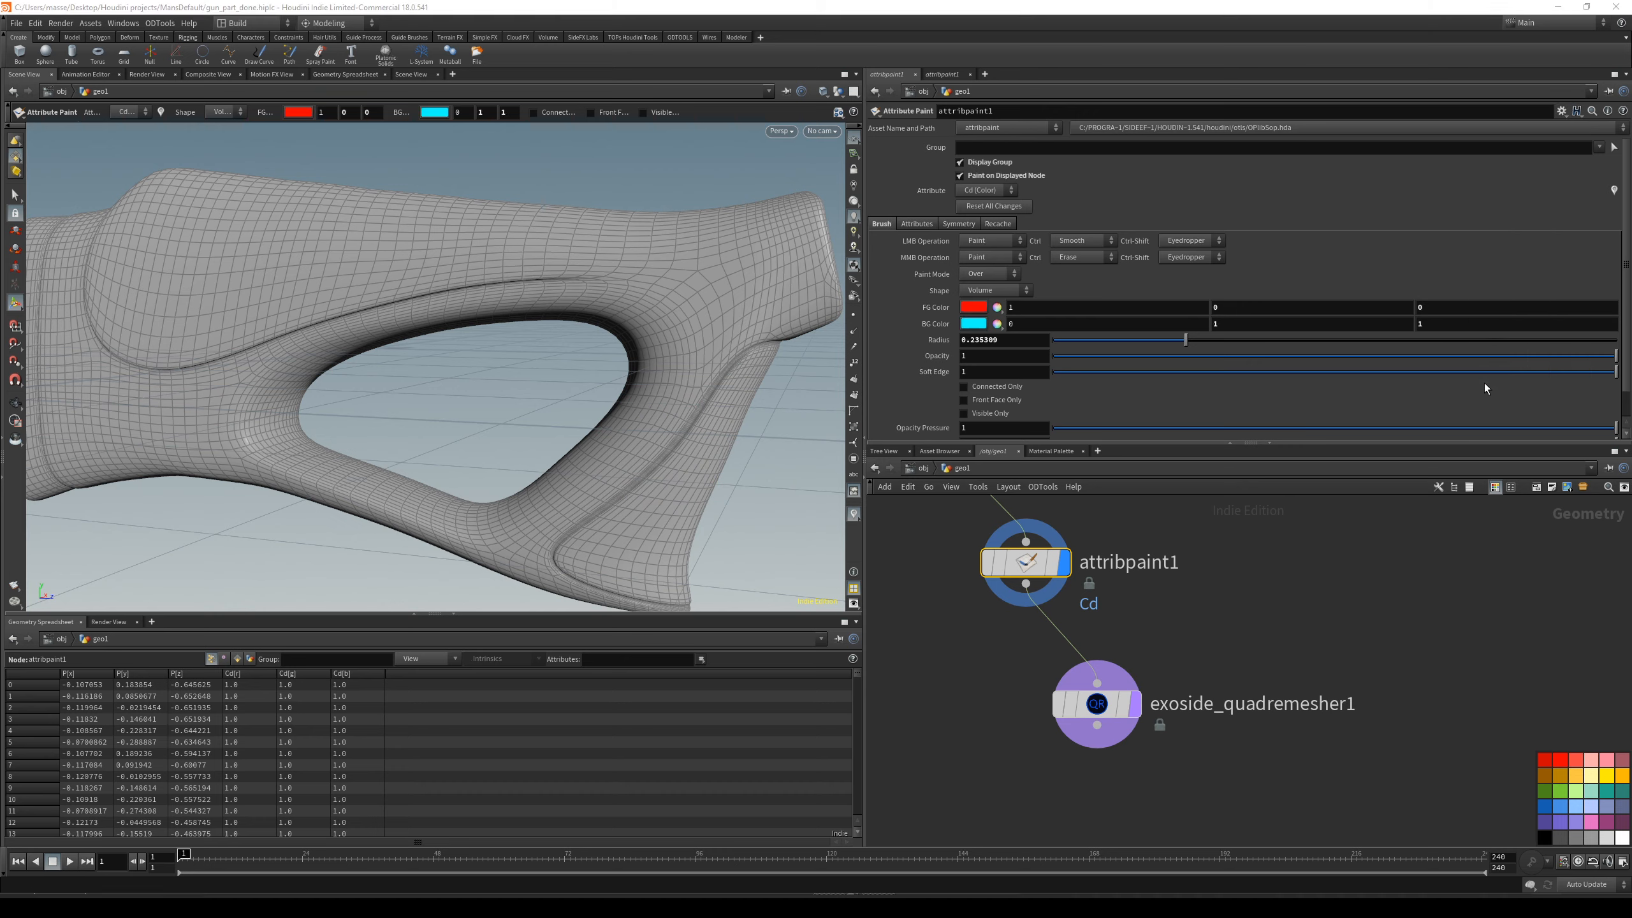
alt+drag(637, 364, 713, 398)
scroll(723, 406, down, 5)
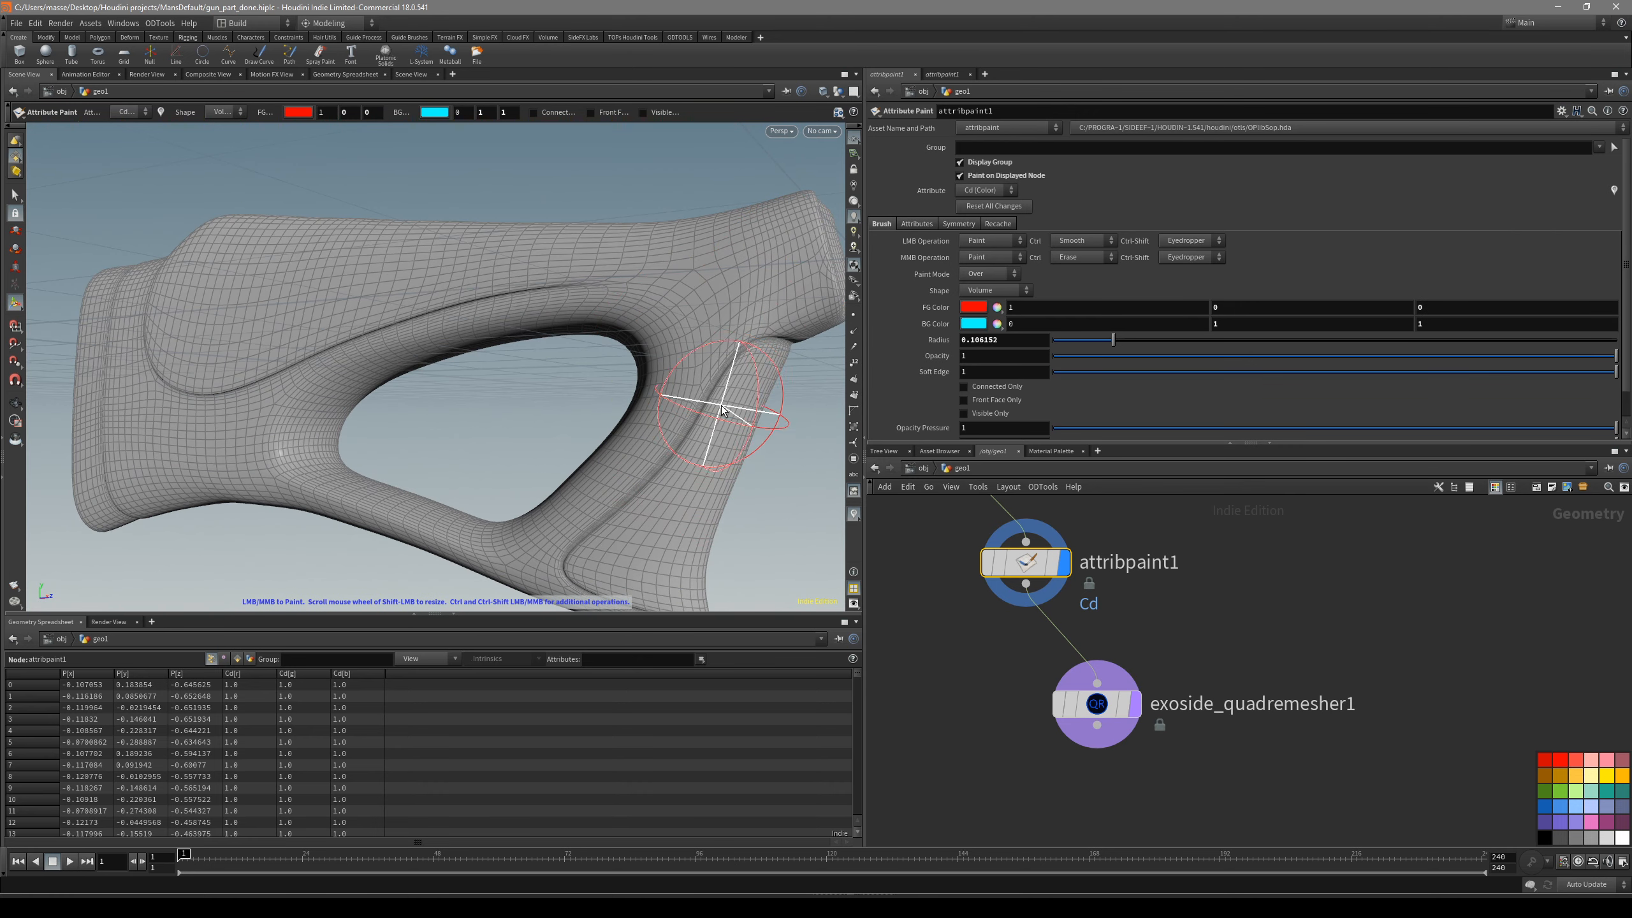
scroll(809, 350, down, 2)
- Review the vertex color and Painted Quad Density settings of exoside_quadremesher1 and the saved presets of attribpaint1
click(1079, 704)
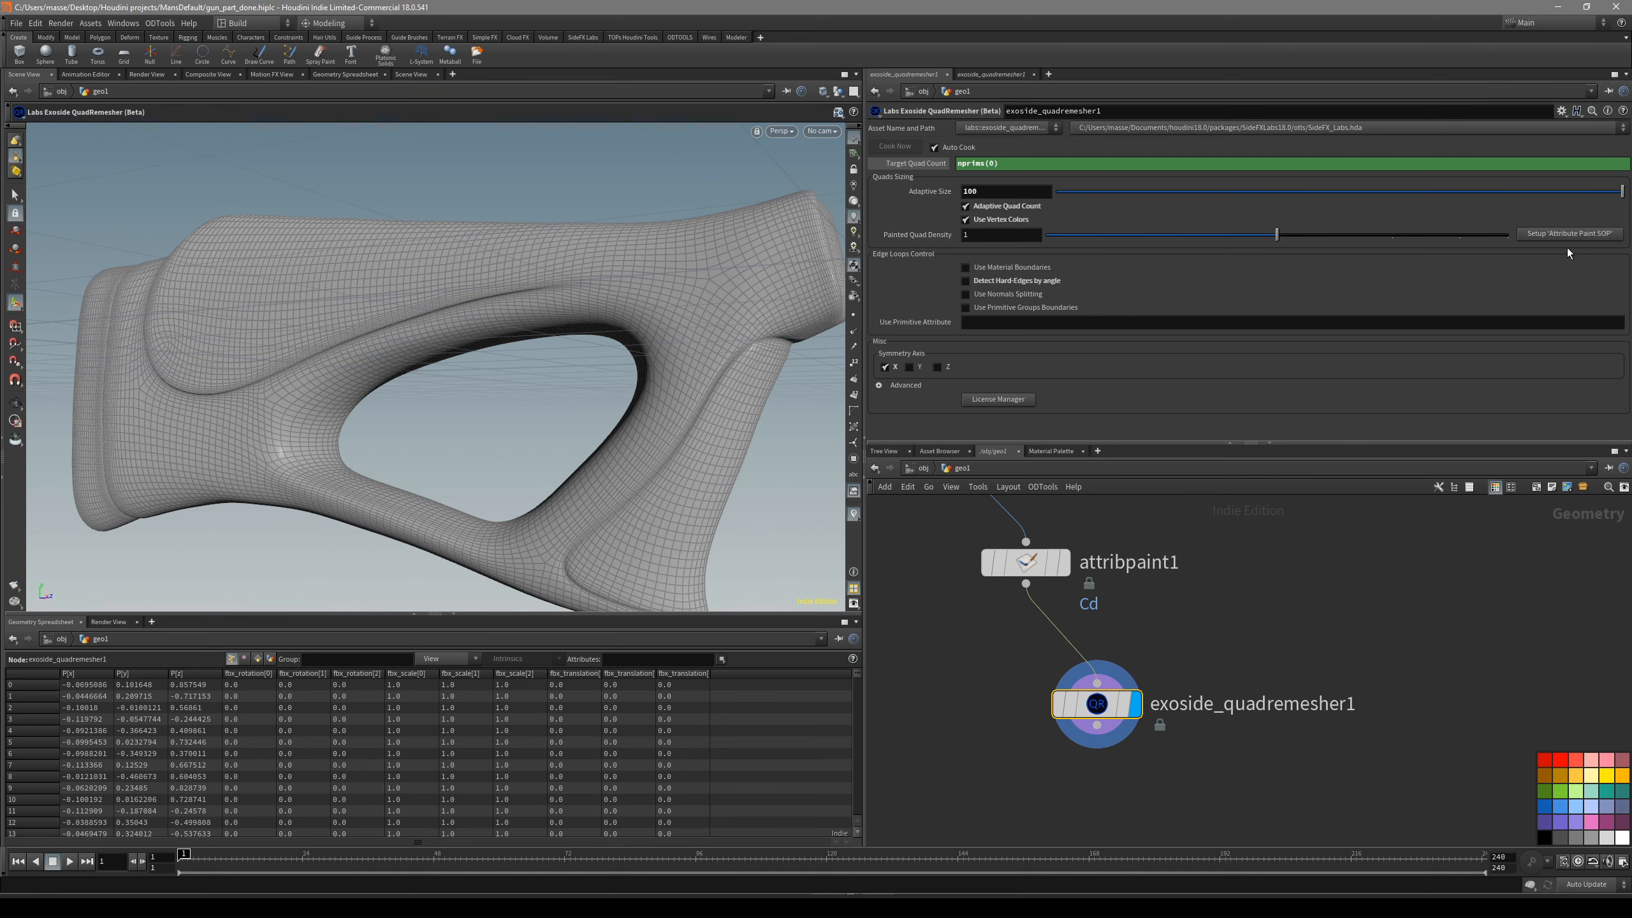
mouse_move(1135, 602)
middle_down()
mouse_move(1131, 615)
mouse_move(1132, 589)
middle_up()
click(1029, 570)
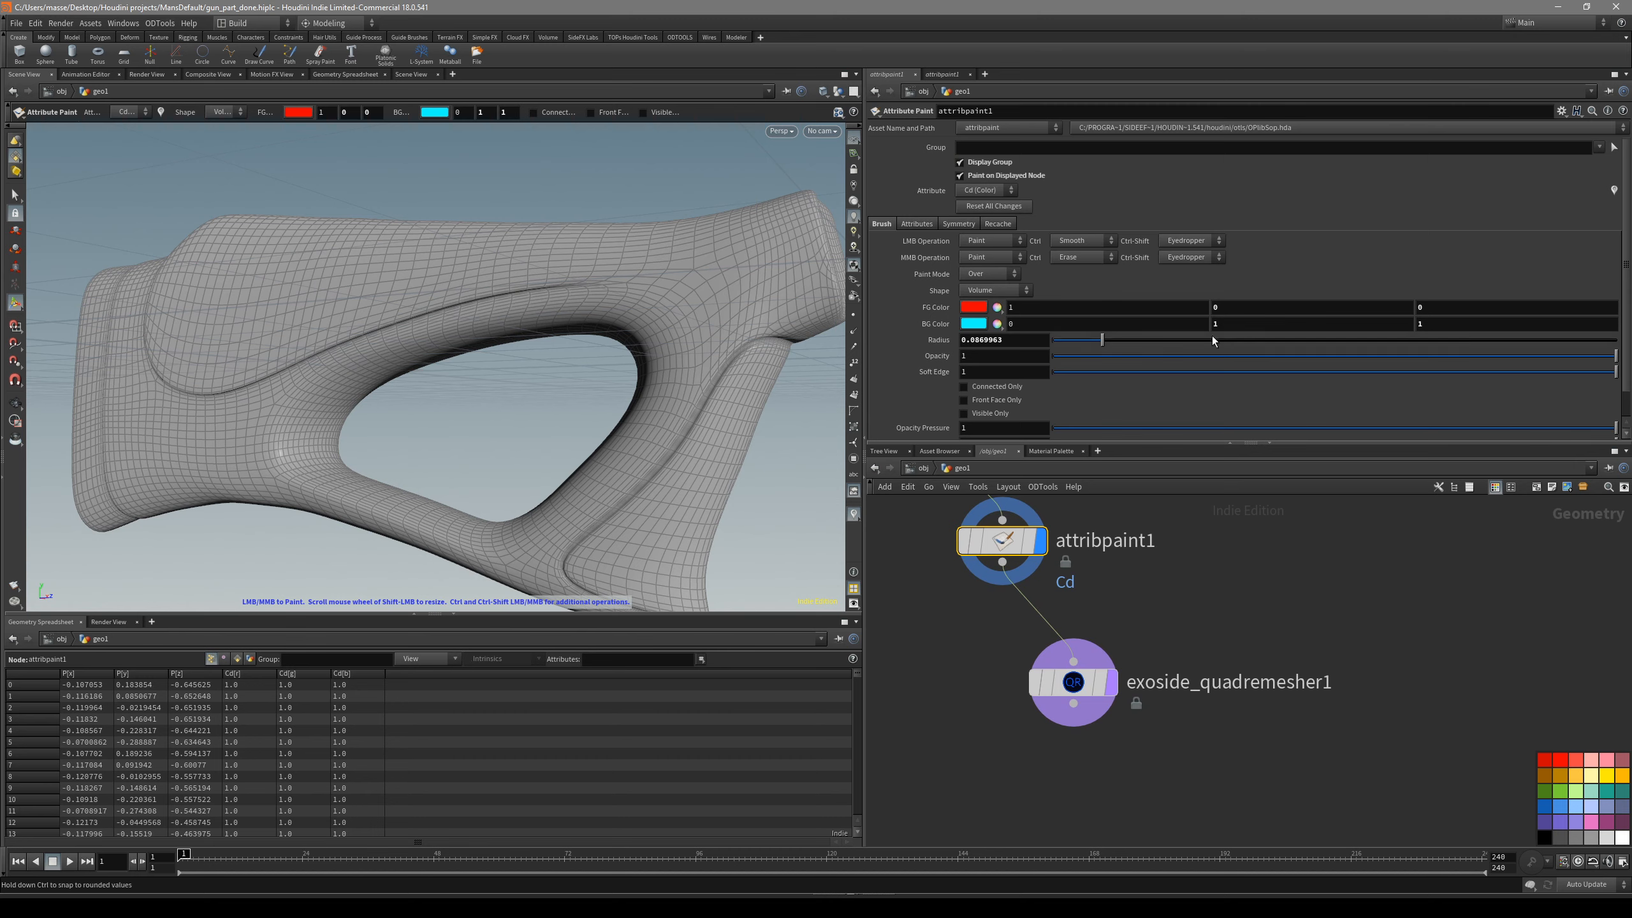
click(1561, 111)
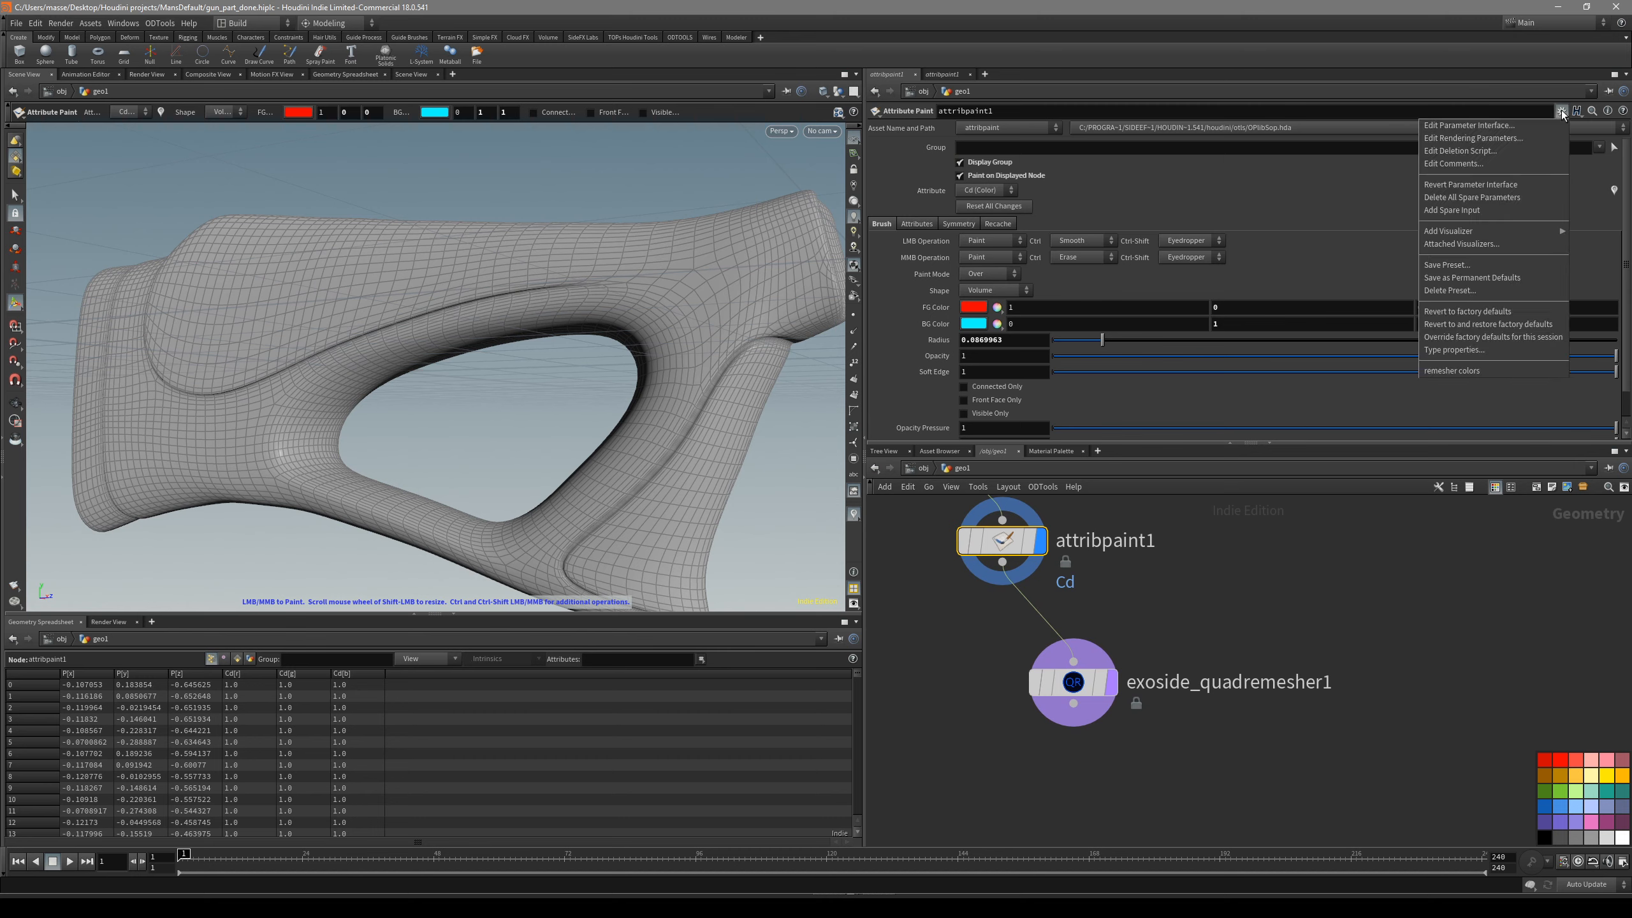
click(1510, 371)
click(1042, 703)
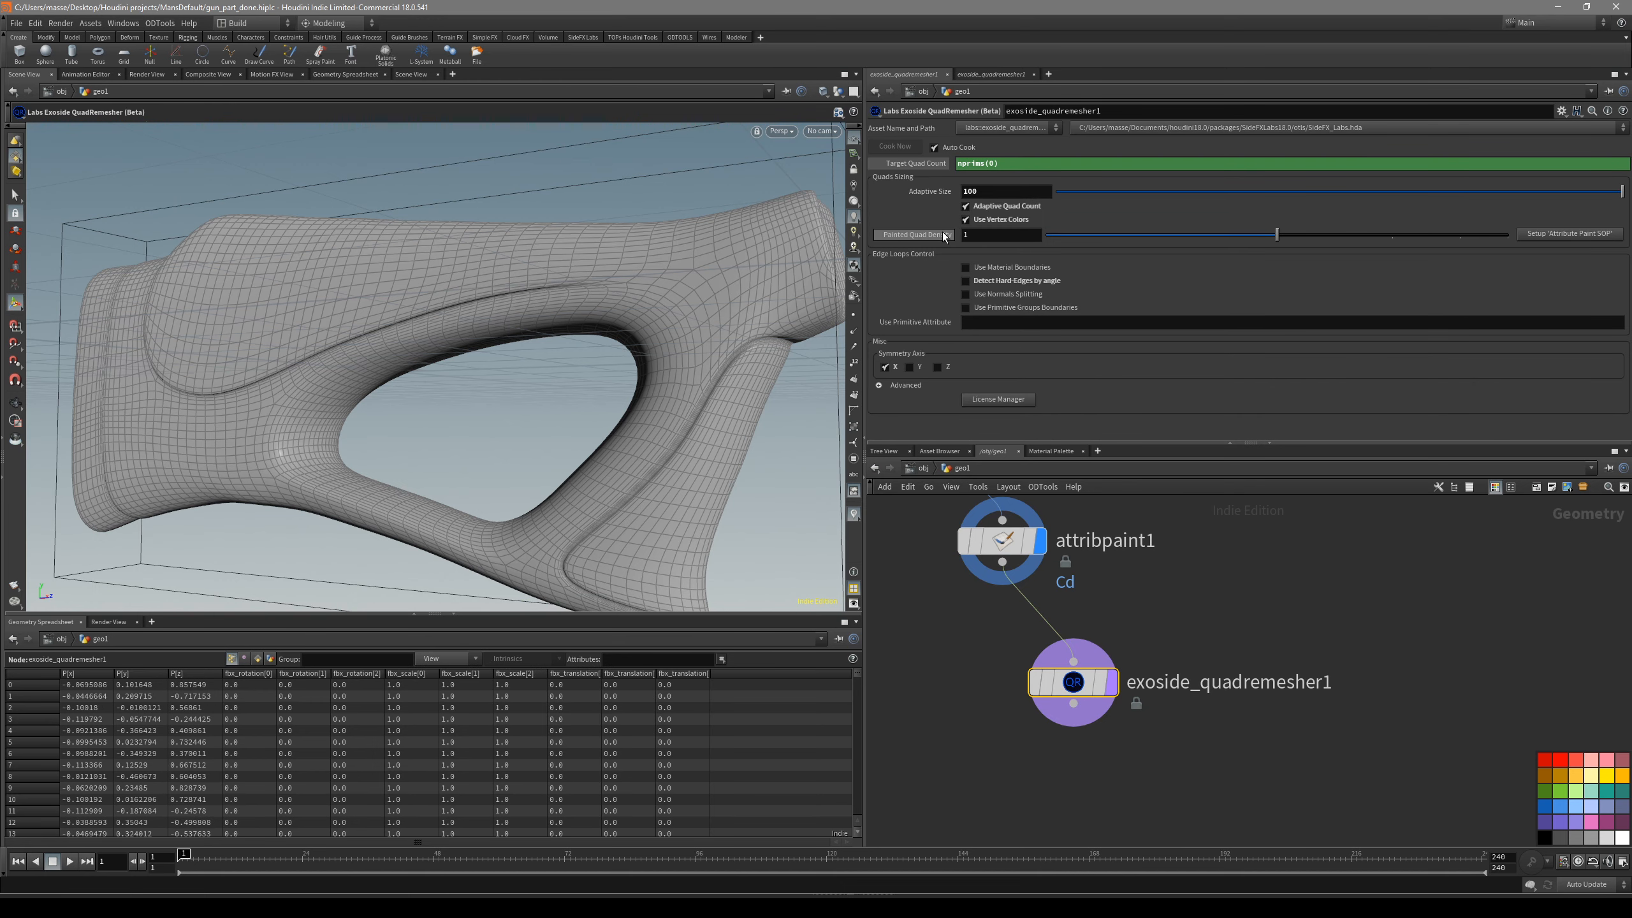
mouse_move(945, 239)
- Review attribpaint1's painted attribute definition and its foreground and background brush colors
click(1001, 541)
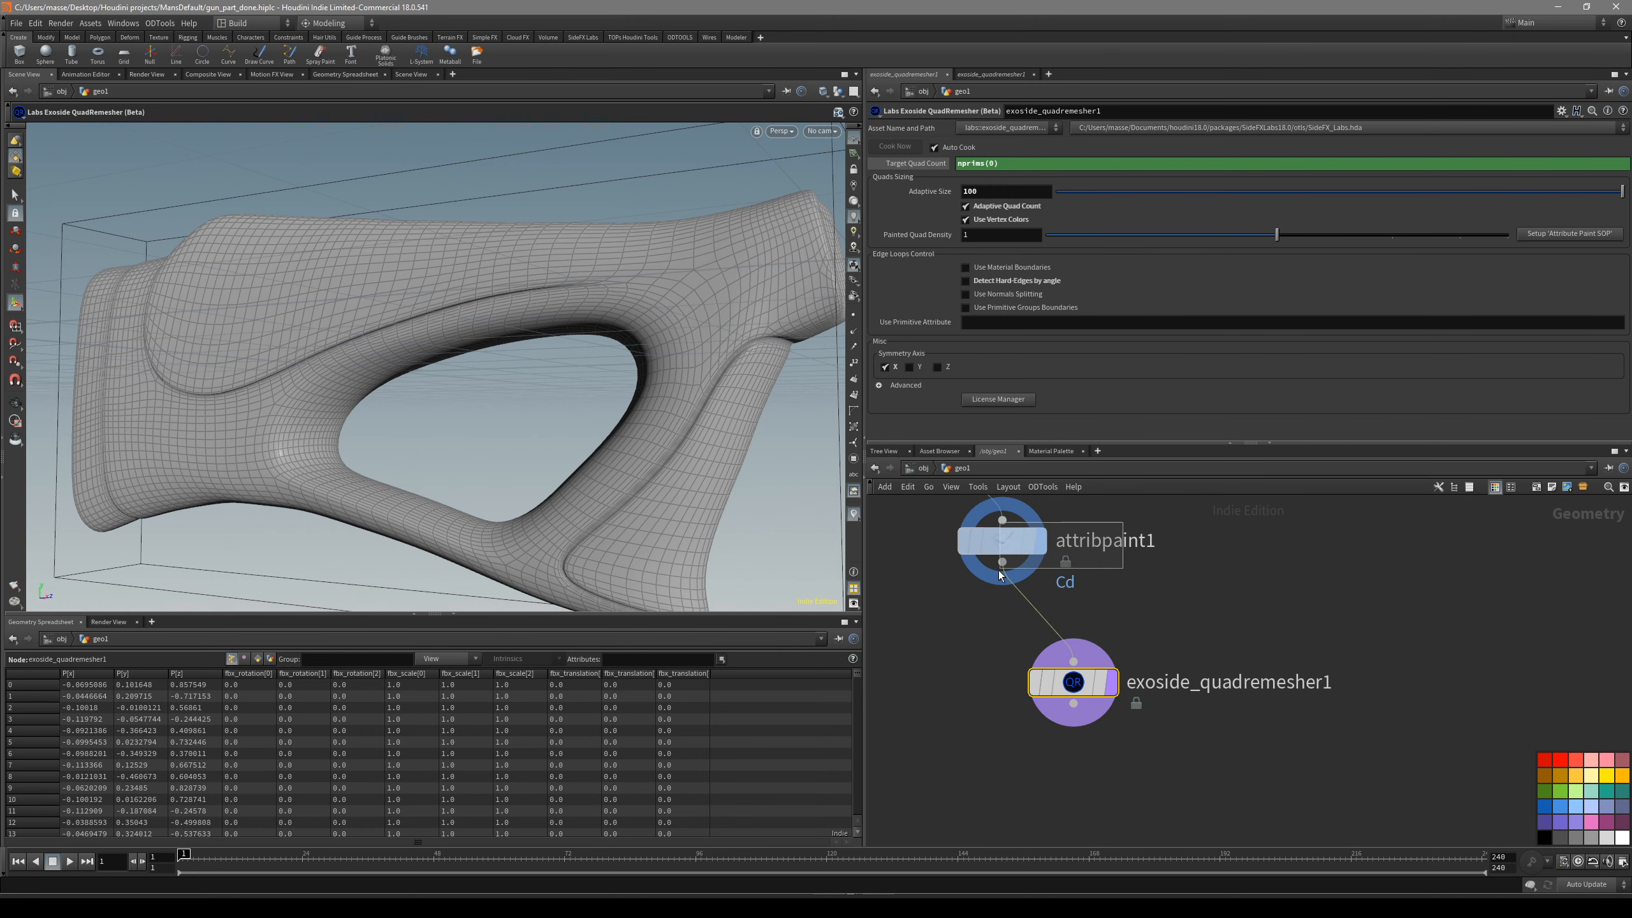
alt+drag(735, 405, 659, 411)
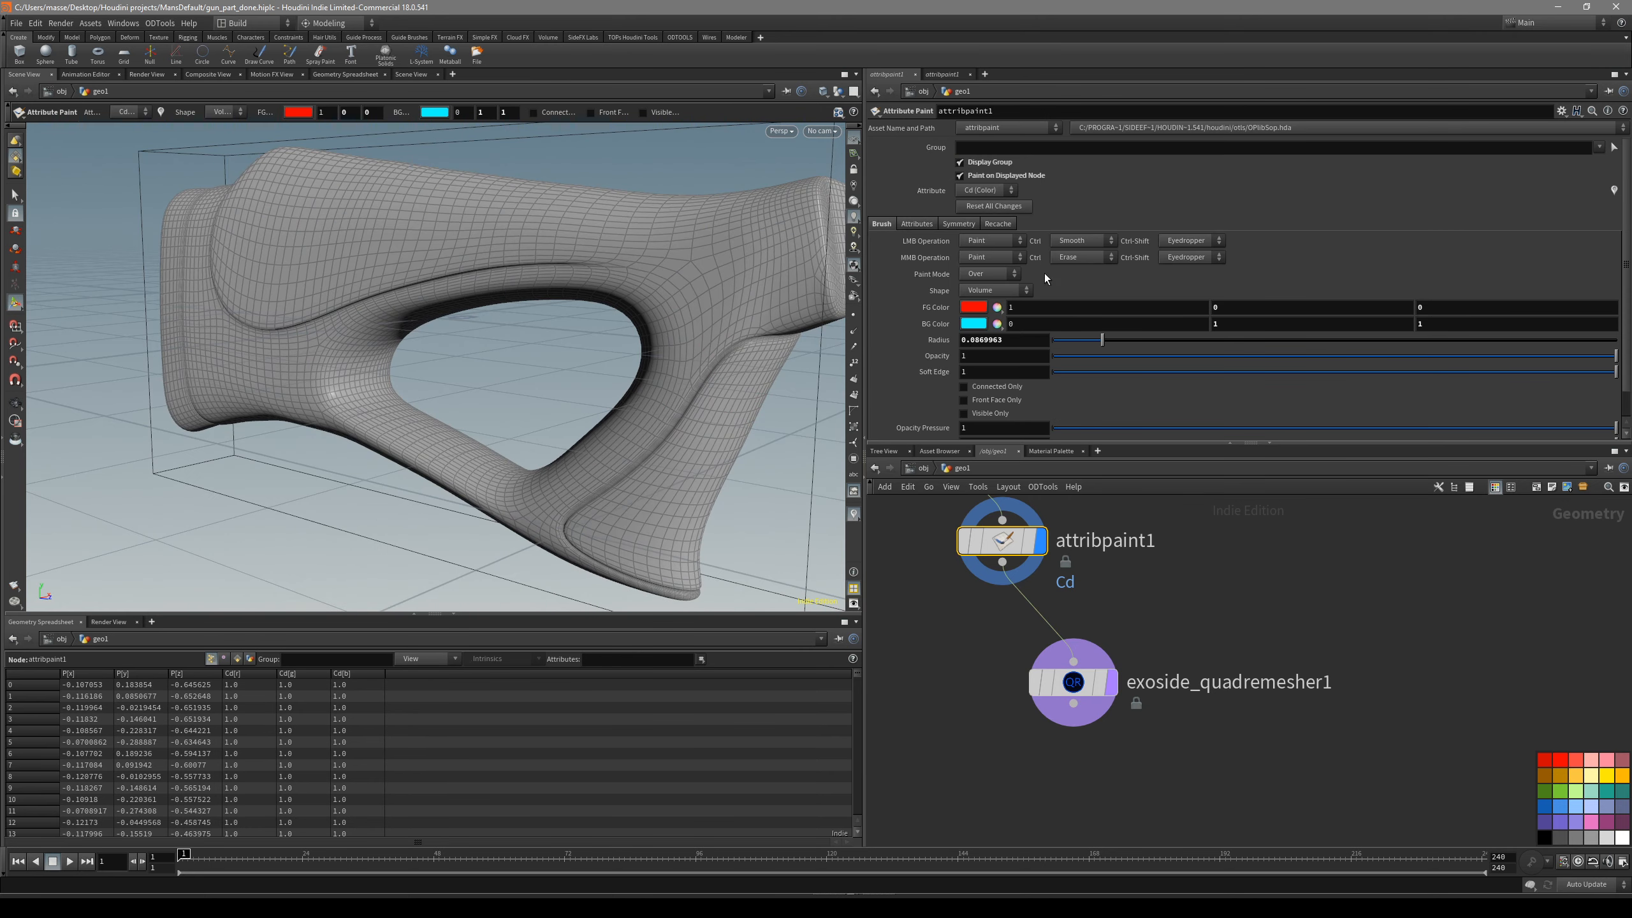
click(919, 224)
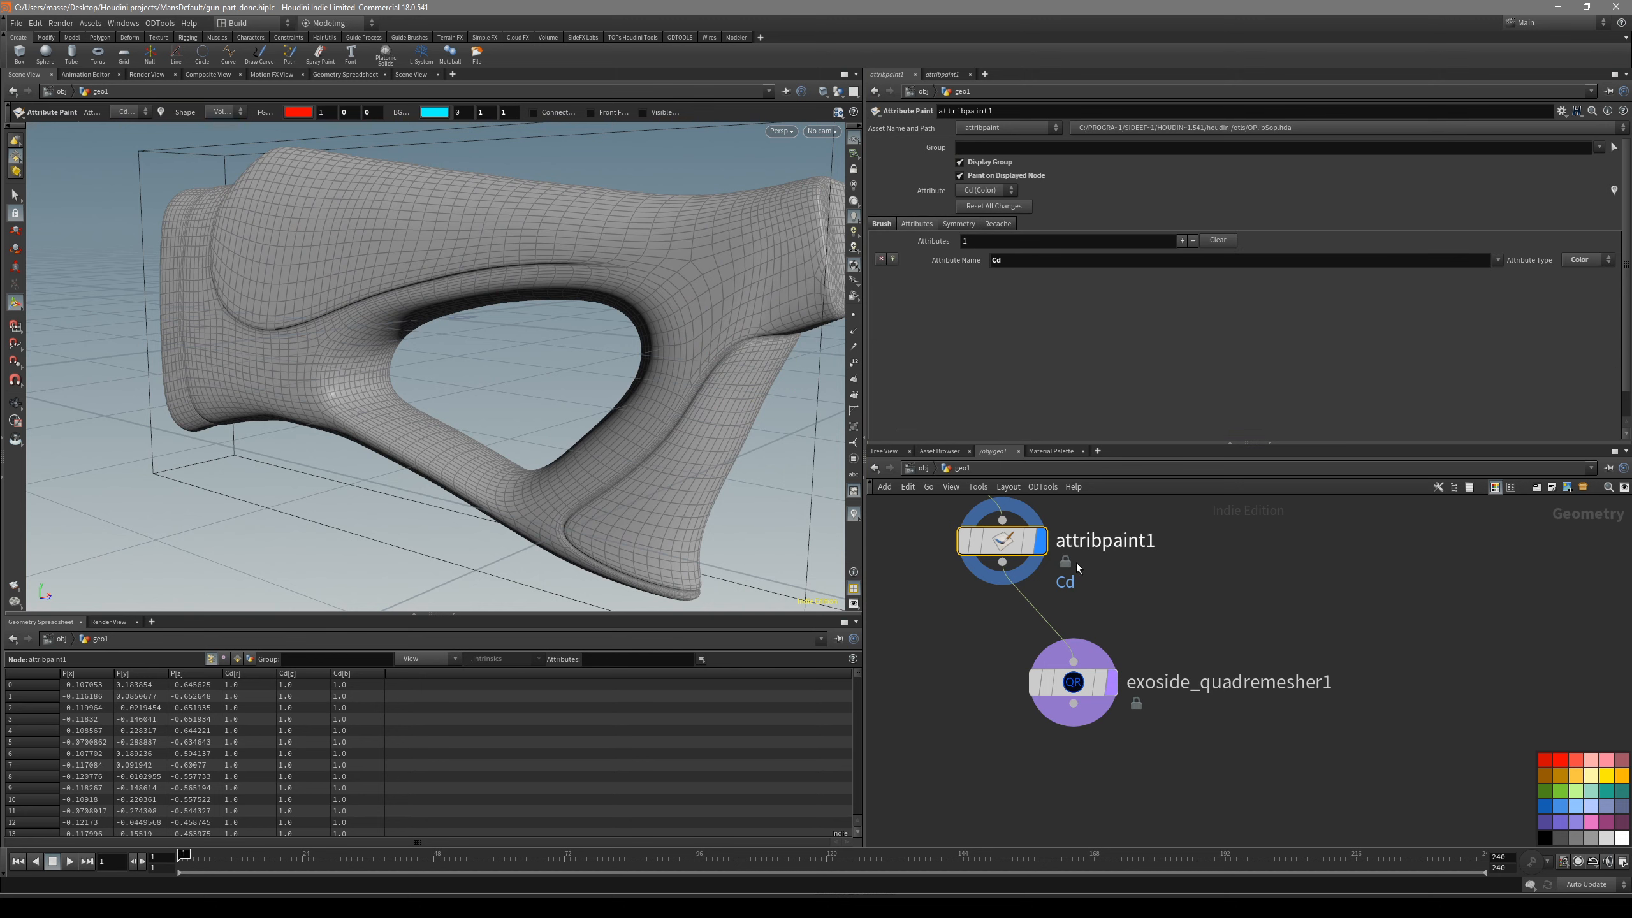
click(881, 224)
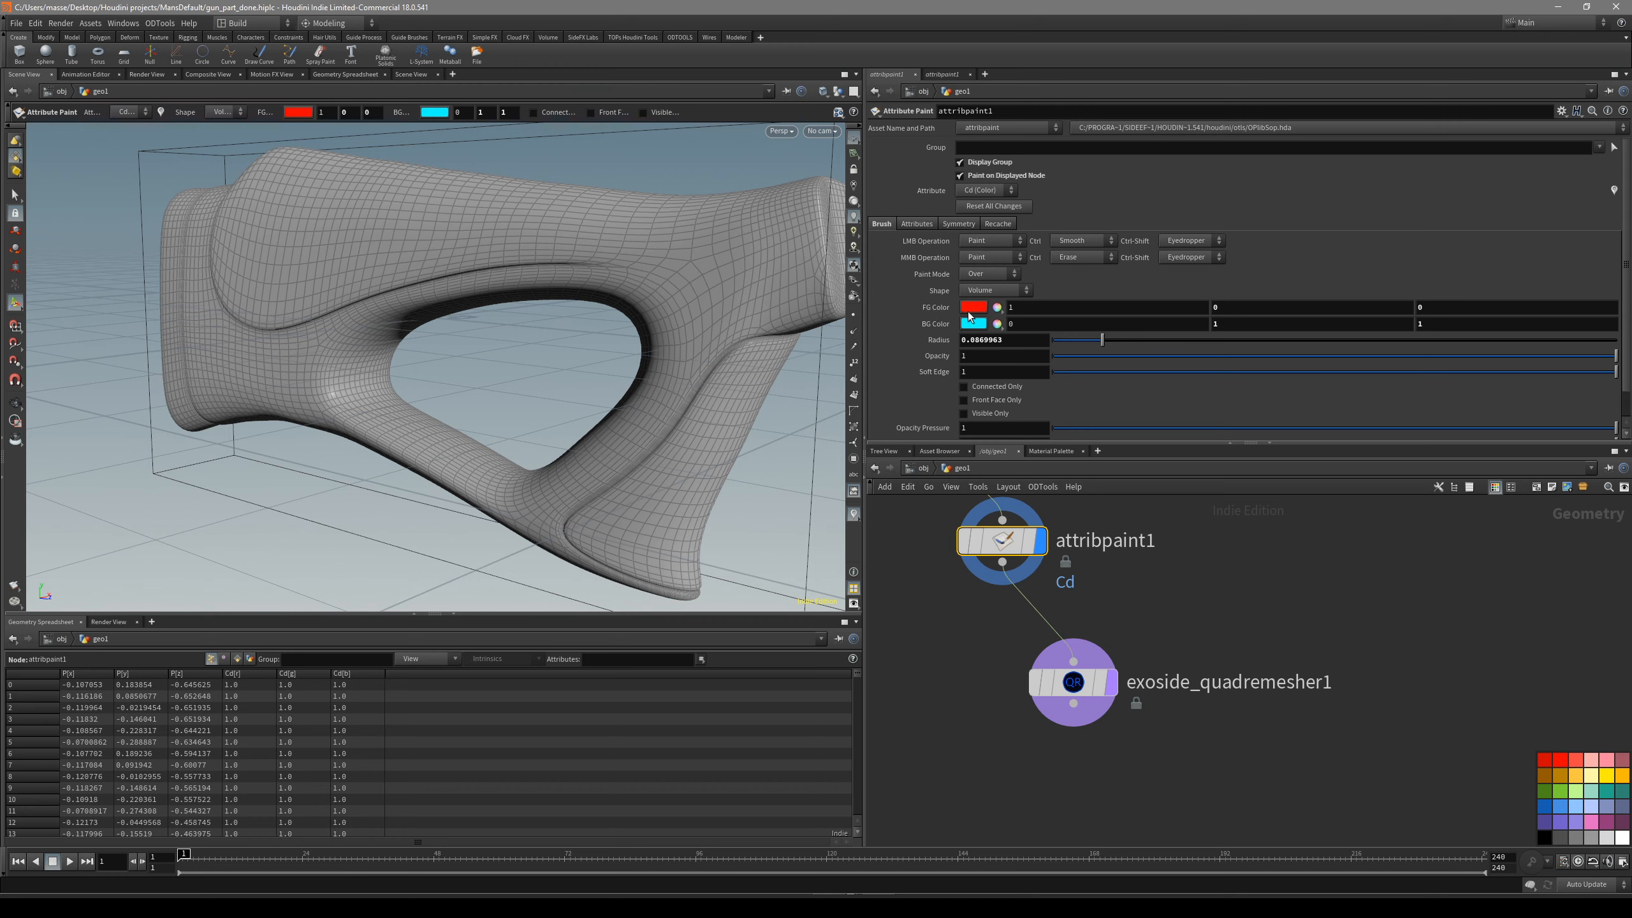
- Try a paint stroke down the grip, undo it, and shrink the brush radius to about 0.053
alt+drag(745, 335, 900, 308)
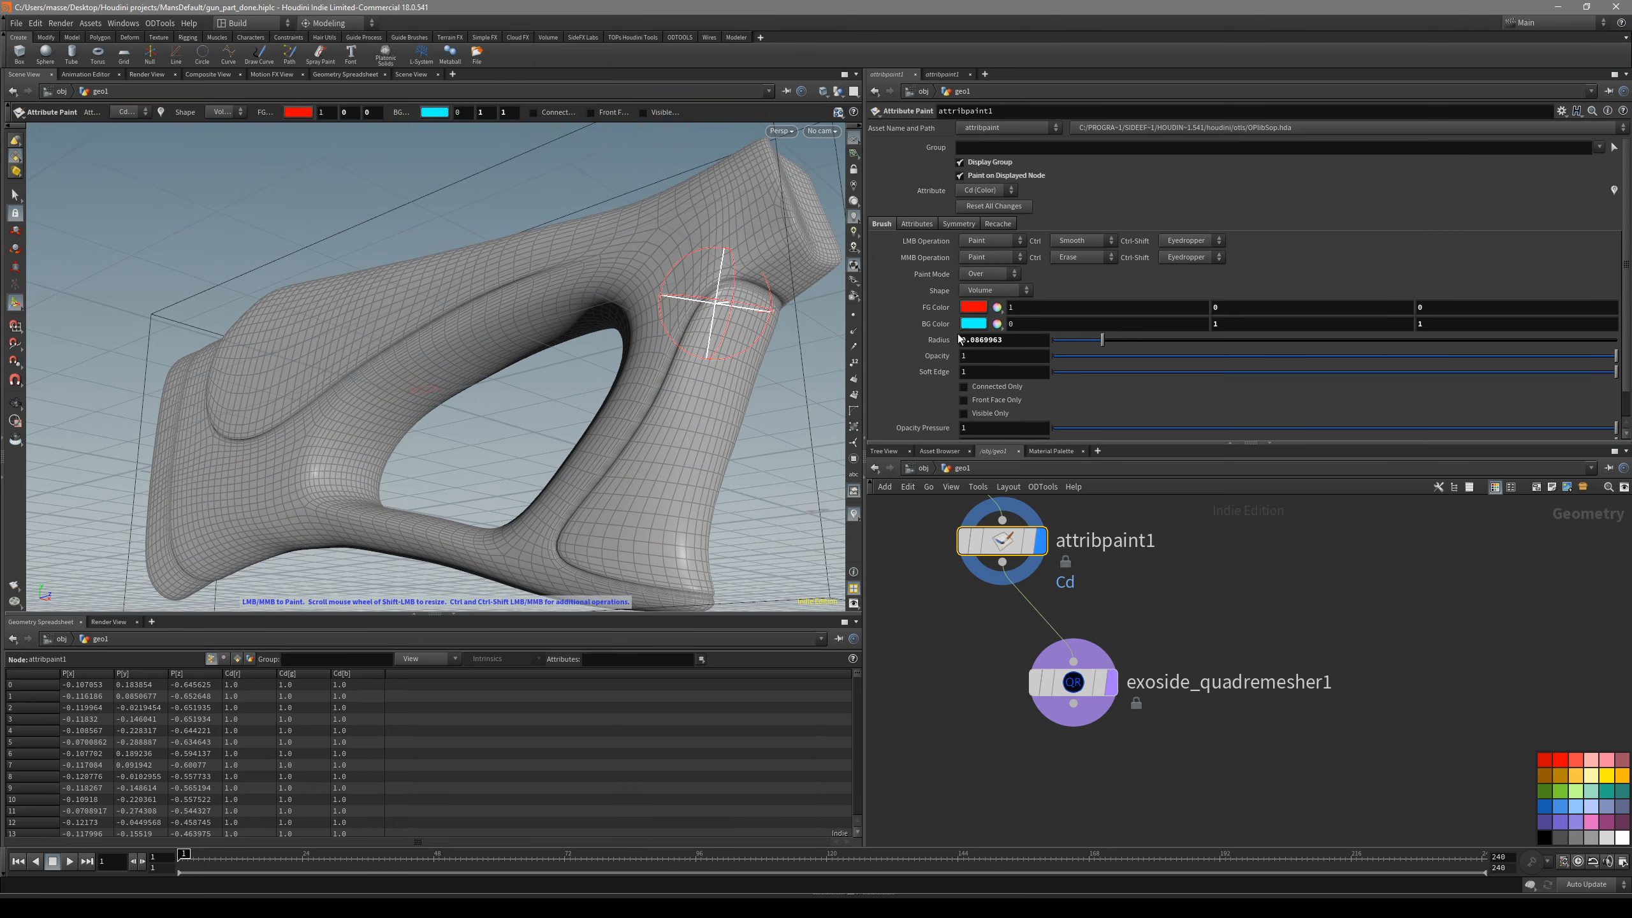
alt+drag(787, 369, 730, 379)
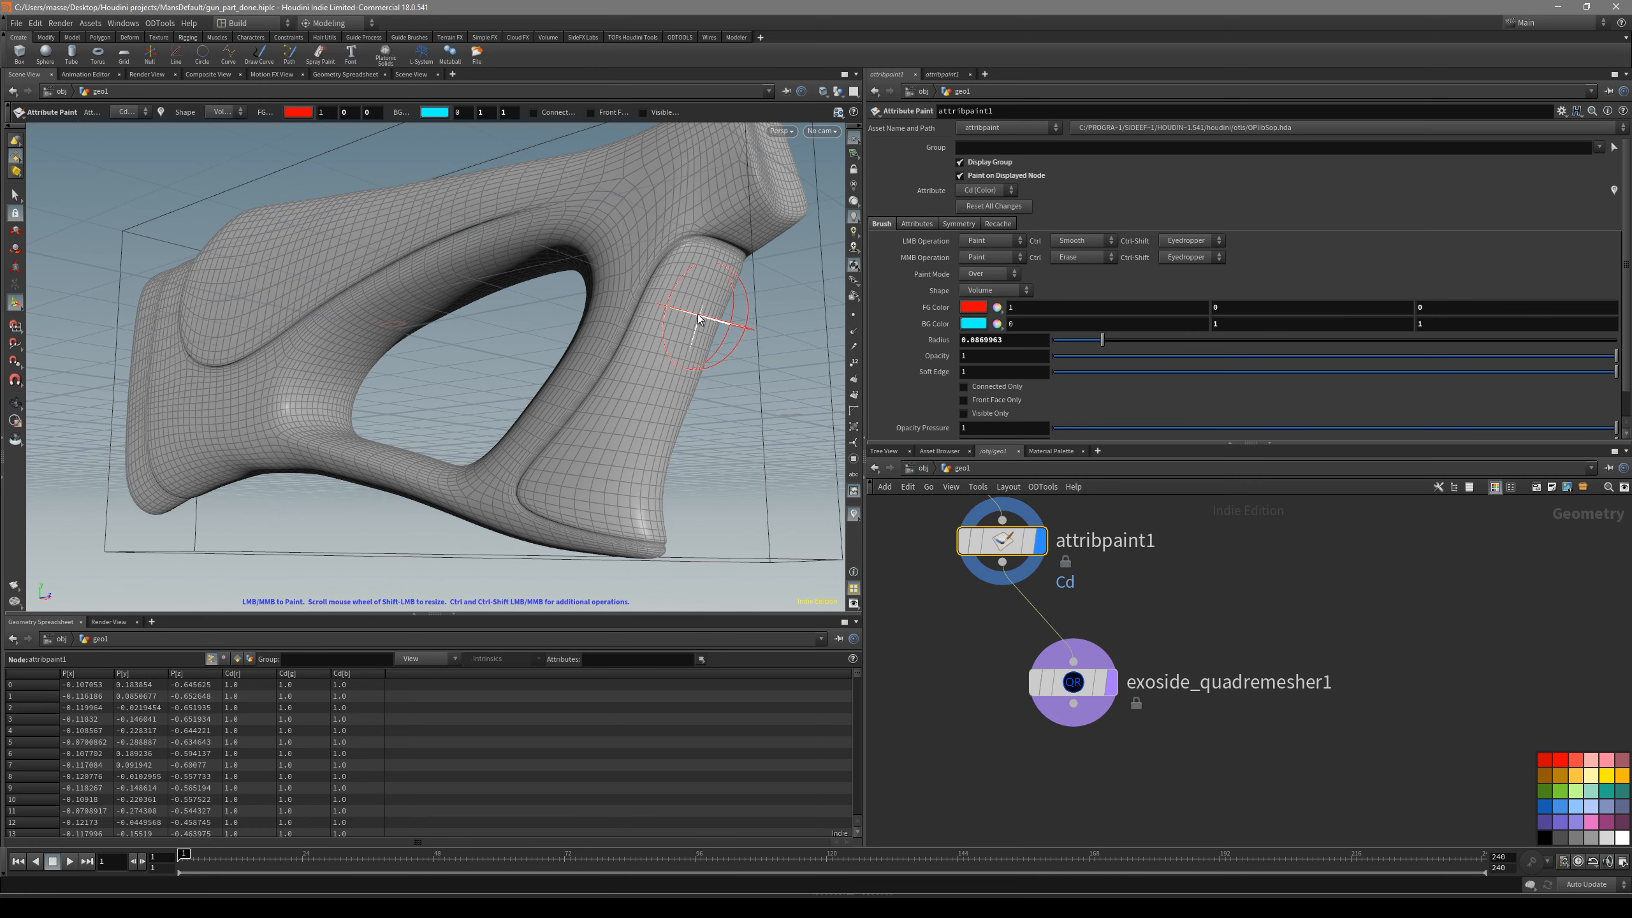
alt+drag(710, 329, 675, 299)
mouse_move(697, 243)
mouse_down()
mouse_move(650, 280)
mouse_move(710, 264)
mouse_move(772, 387)
mouse_up()
key(ctrl+z)
scroll(704, 260, up, 1)
scroll(704, 260, down, 5)
alt+right_drag(772, 387, 914, 368)
alt+middle_drag(914, 368, 781, 429)
alt+drag(781, 429, 746, 364)
scroll(746, 365, down, 1)
- Paint red vertex color along the raised ridge of the grip, from its upper end down around its lower edge
mouse_move(737, 266)
mouse_down()
mouse_move(668, 264)
mouse_move(721, 235)
mouse_move(674, 204)
mouse_move(546, 365)
mouse_move(466, 520)
mouse_move(539, 417)
mouse_move(527, 474)
mouse_move(456, 463)
mouse_move(619, 473)
mouse_move(628, 488)
mouse_up()
key(Return)
key(Escape)
key(Return)
mouse_move(739, 494)
alt+mouse_down()
mouse_move(648, 467)
mouse_move(617, 478)
mouse_move(627, 339)
mouse_move(729, 473)
mouse_move(642, 527)
alt+mouse_up()
key(Escape)
mouse_move(492, 467)
mouse_down()
mouse_move(430, 474)
mouse_move(321, 248)
mouse_up()
key(Return)
mouse_move(719, 475)
mouse_down()
mouse_move(728, 491)
mouse_move(469, 215)
mouse_up()
key(Escape)
alt+drag(395, 364, 507, 343)
mouse_move(671, 200)
mouse_down()
mouse_move(575, 189)
mouse_move(658, 177)
mouse_move(543, 209)
mouse_up()
mouse_move(430, 292)
alt+mouse_down()
mouse_move(703, 376)
mouse_move(620, 358)
alt+mouse_up()
key(Return)
- Display exoside_quadremesher1 and examine the quad density of its remesh around the painted grip
middle_click(1051, 654)
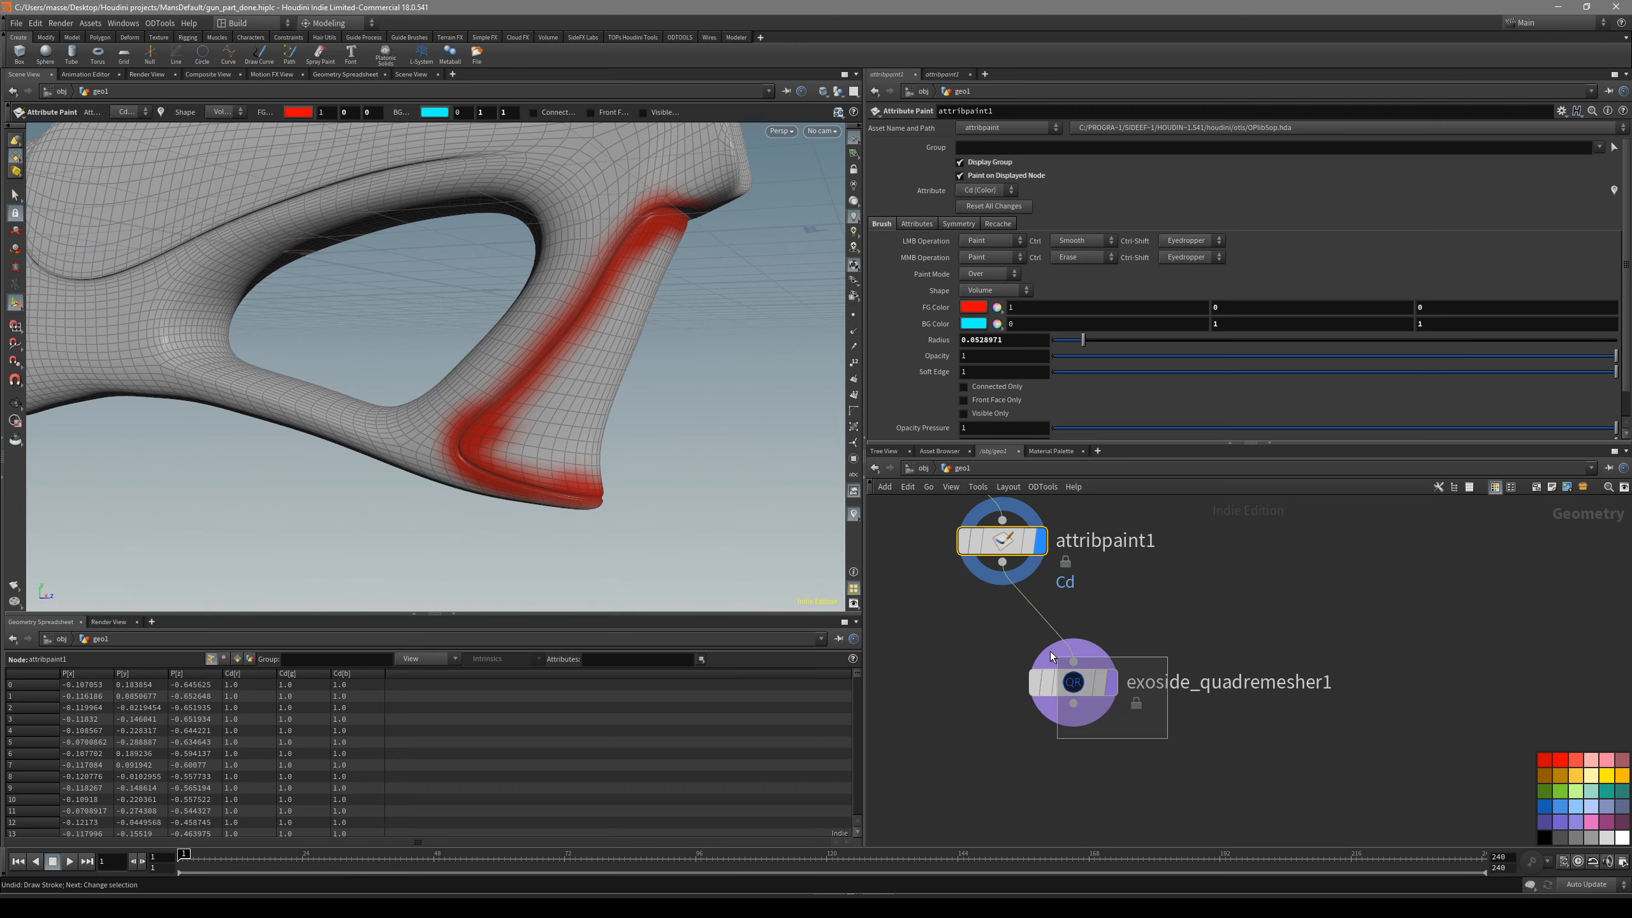
click(1050, 655)
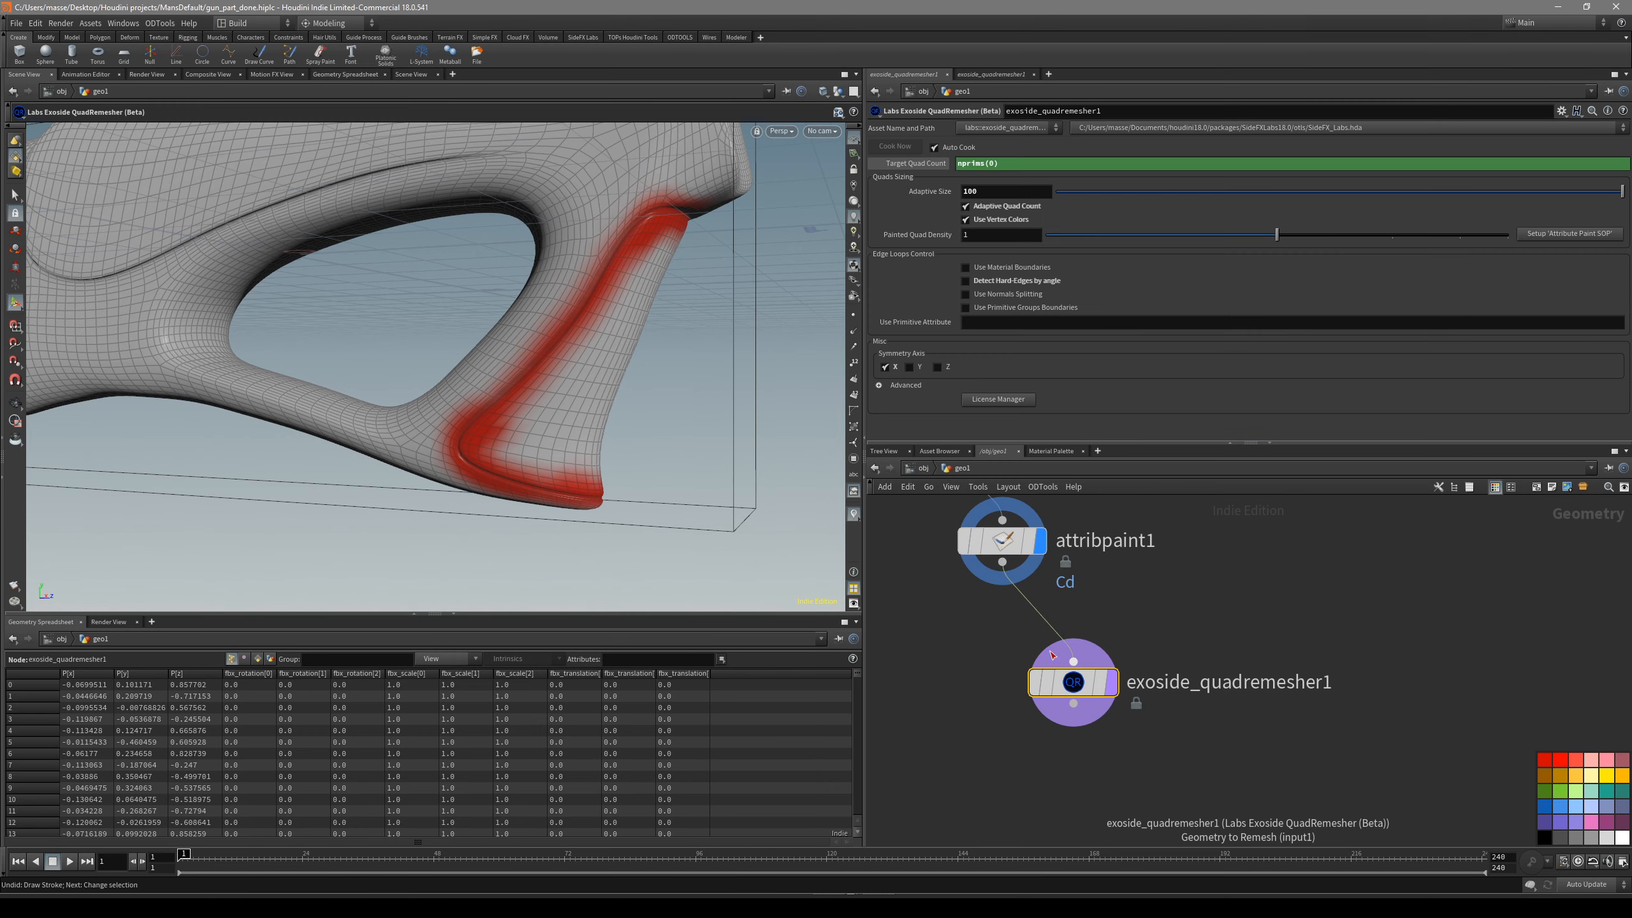
key(r)
key(Escape)
key(shift+w)
mouse_move(499, 342)
mouse_down()
mouse_move(528, 320)
mouse_move(491, 334)
mouse_up()
key(shift+w)
right_drag(462, 455, 678, 342)
key(shift+w)
mouse_move(506, 417)
mouse_down()
mouse_move(475, 459)
mouse_move(499, 426)
mouse_move(401, 474)
mouse_move(593, 401)
mouse_move(545, 436)
mouse_up()
key(shift+w)
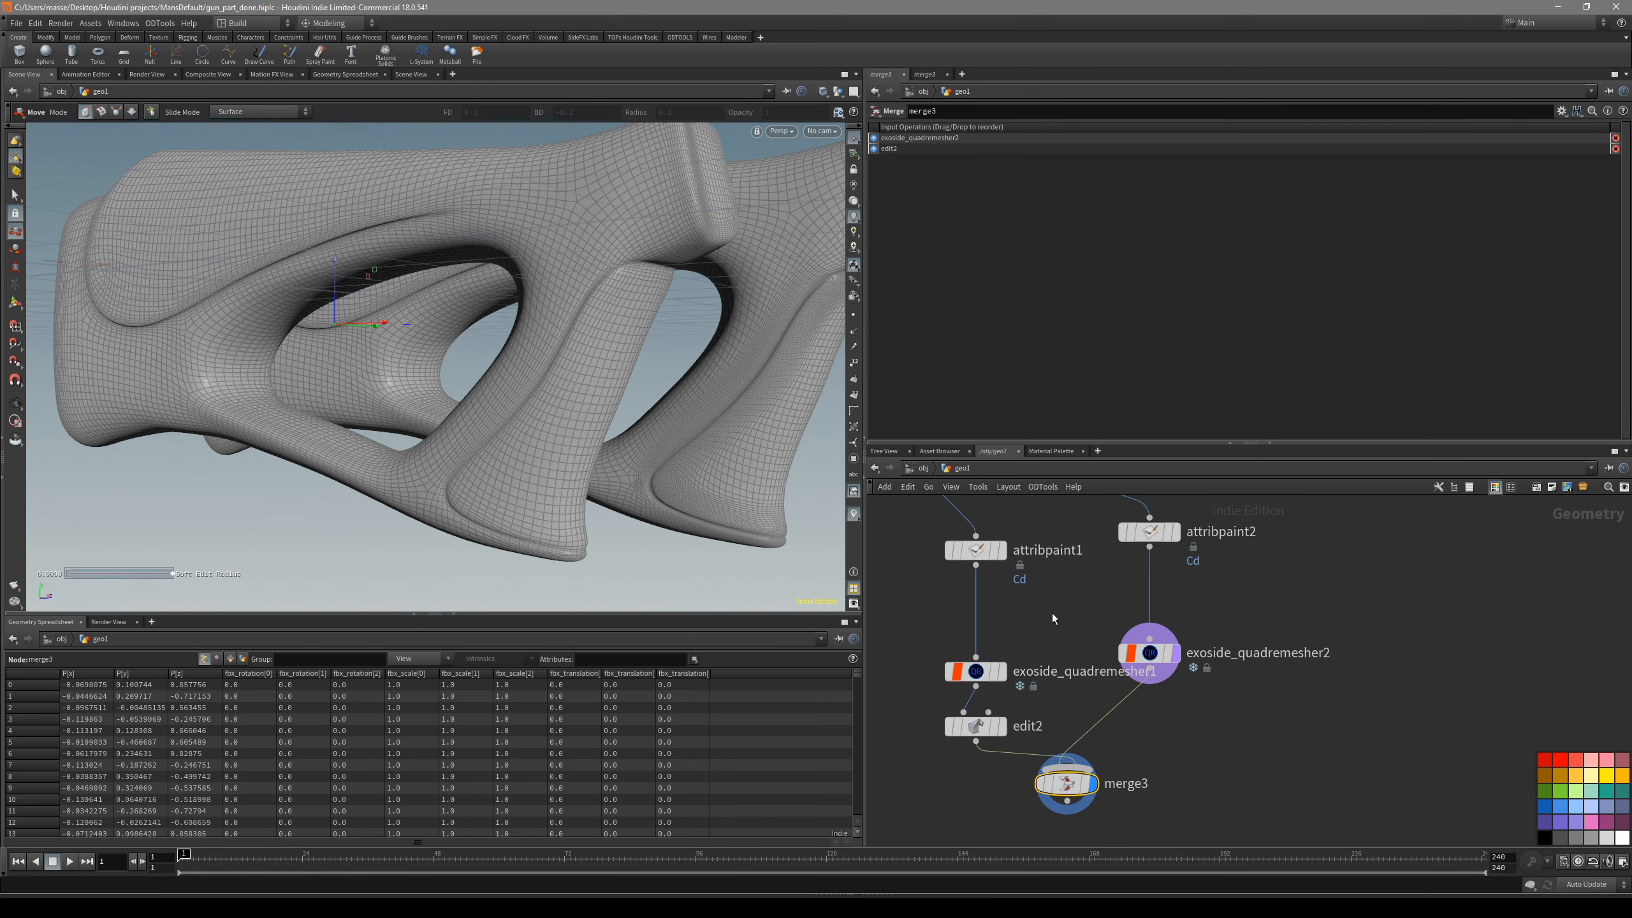
- Compare the foreground brush colors and painted grip areas of attribpaint1 and attribpaint2
middle_drag(1061, 615, 1063, 645)
click(1005, 581)
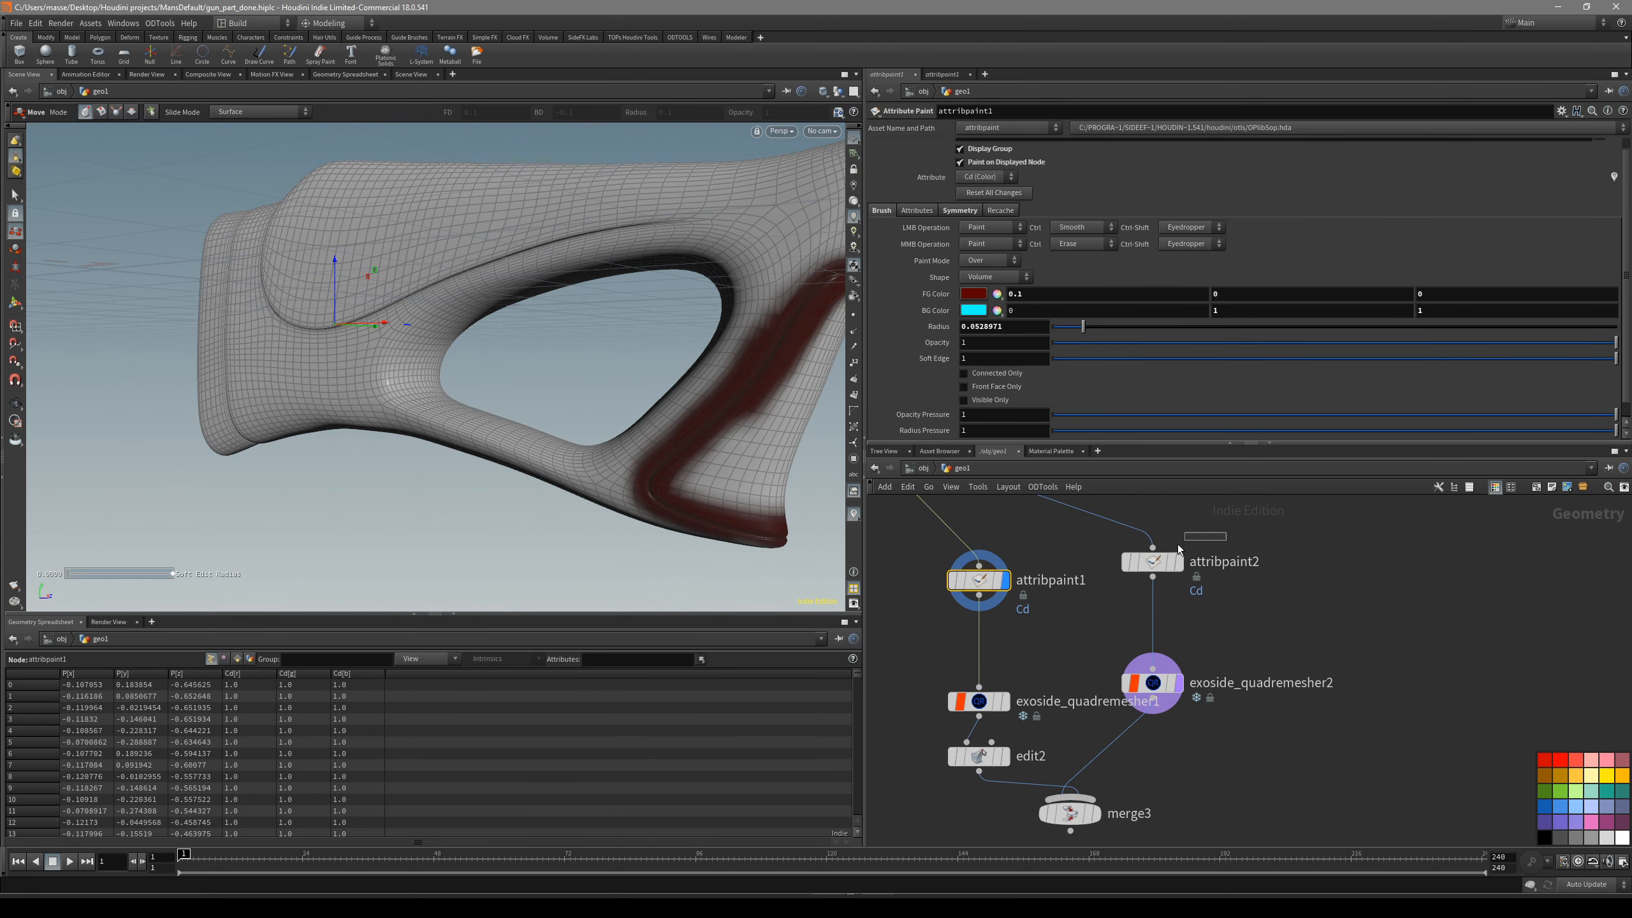
click(1172, 562)
click(881, 210)
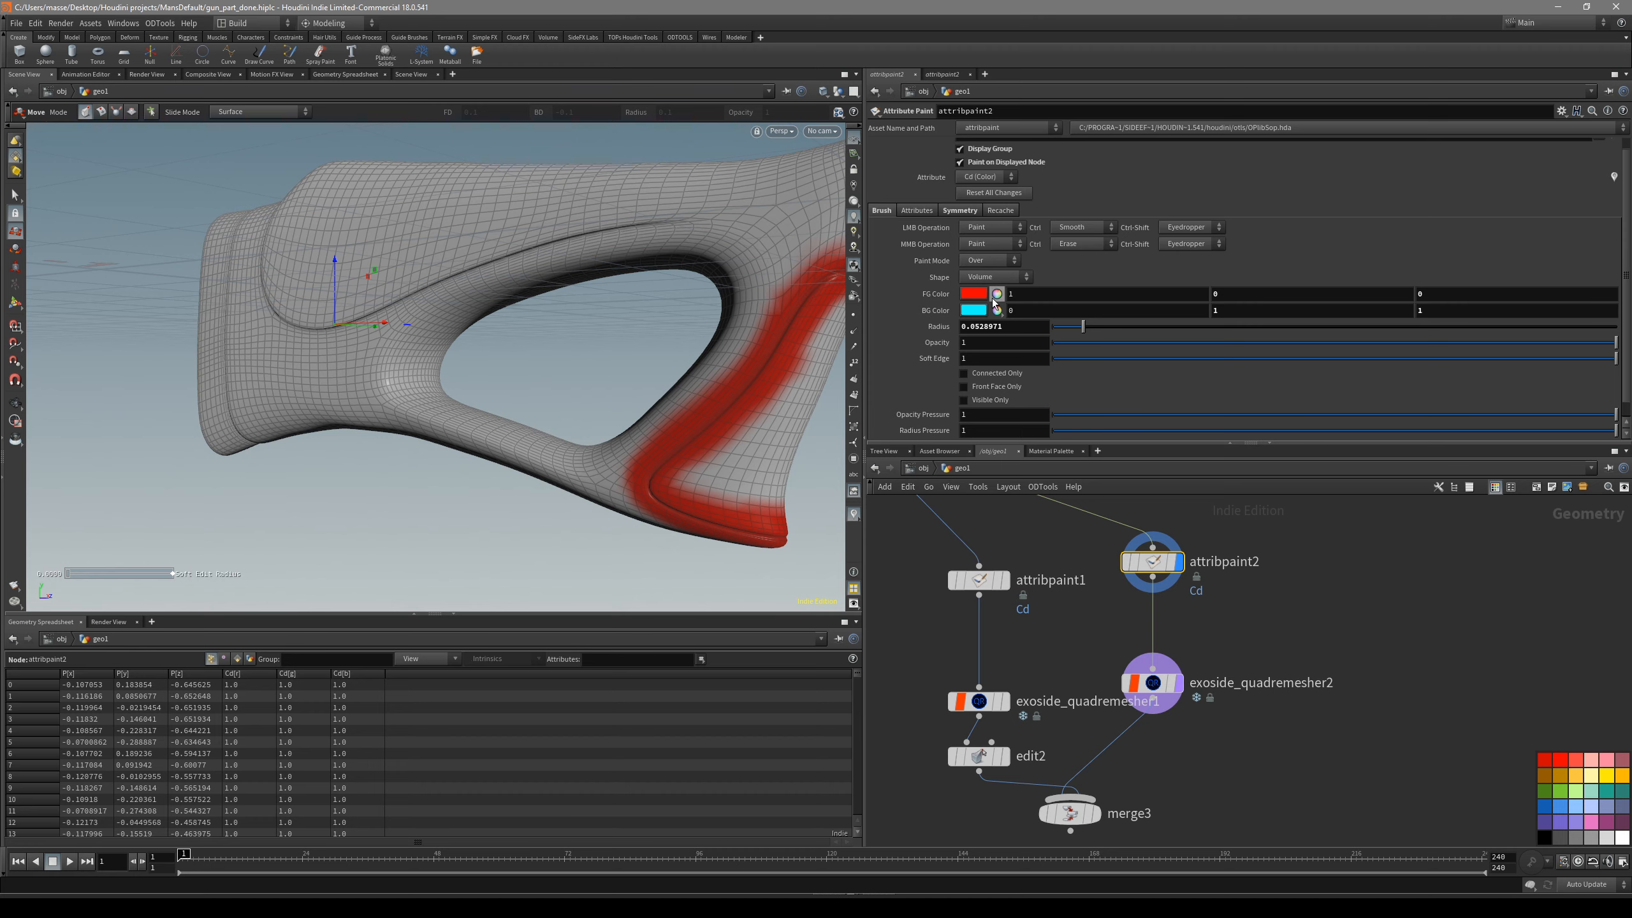
key(Escape)
mouse_move(463, 360)
mouse_down()
mouse_move(620, 386)
mouse_move(761, 370)
mouse_up()
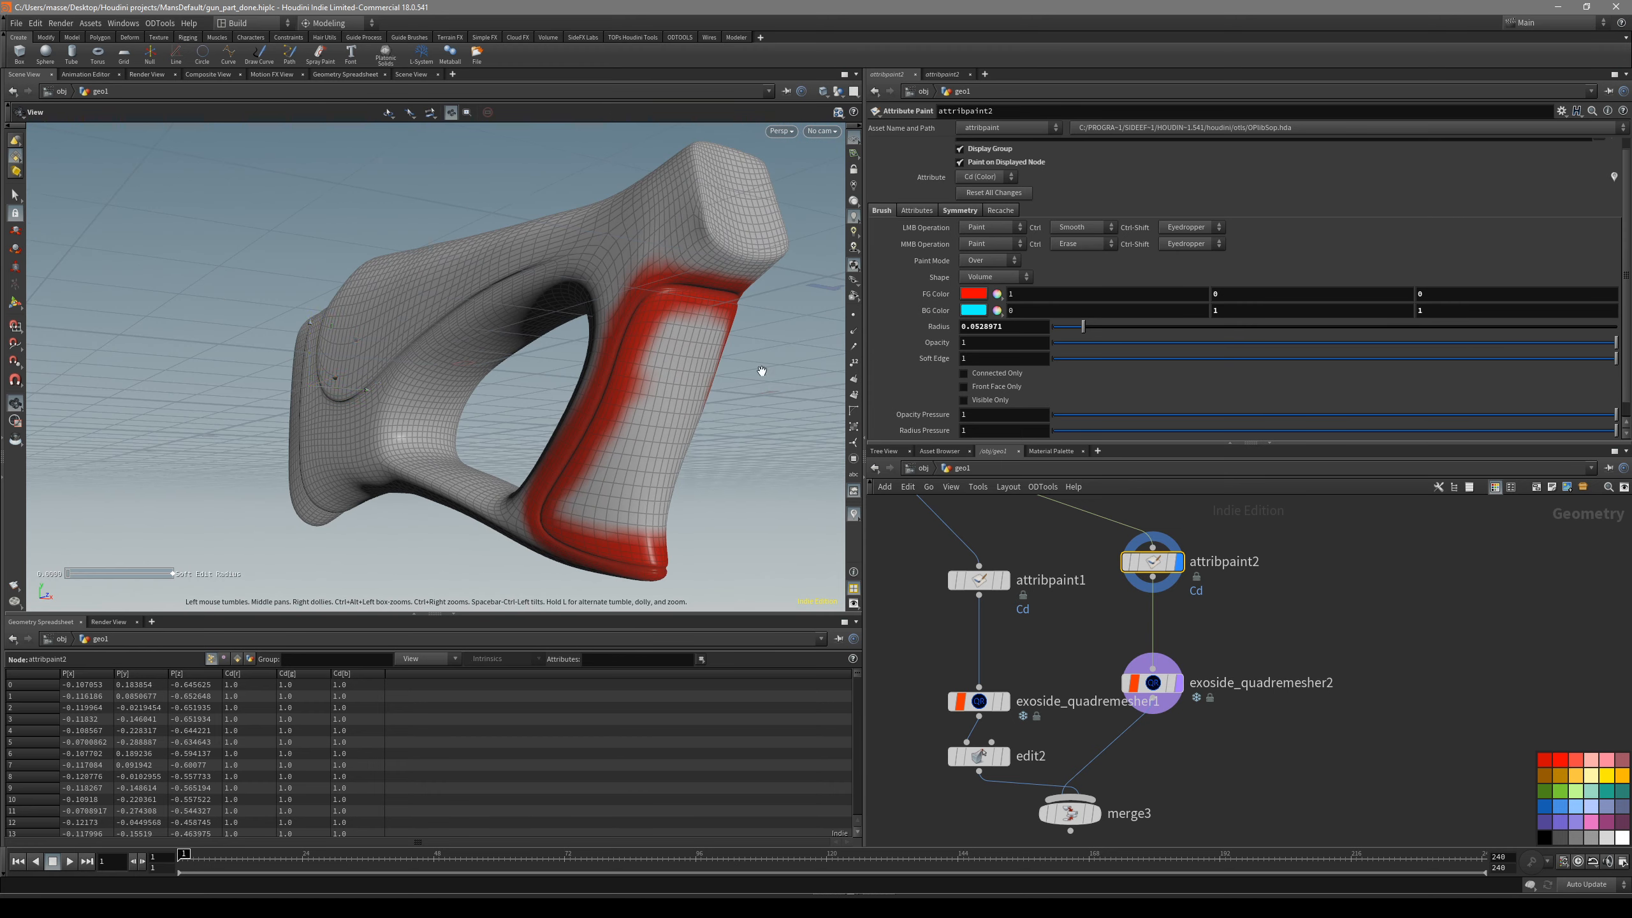
- Review attribpaint2's symmetry mirroring settings and check the mirrored paint on the front of the grip
click(960, 210)
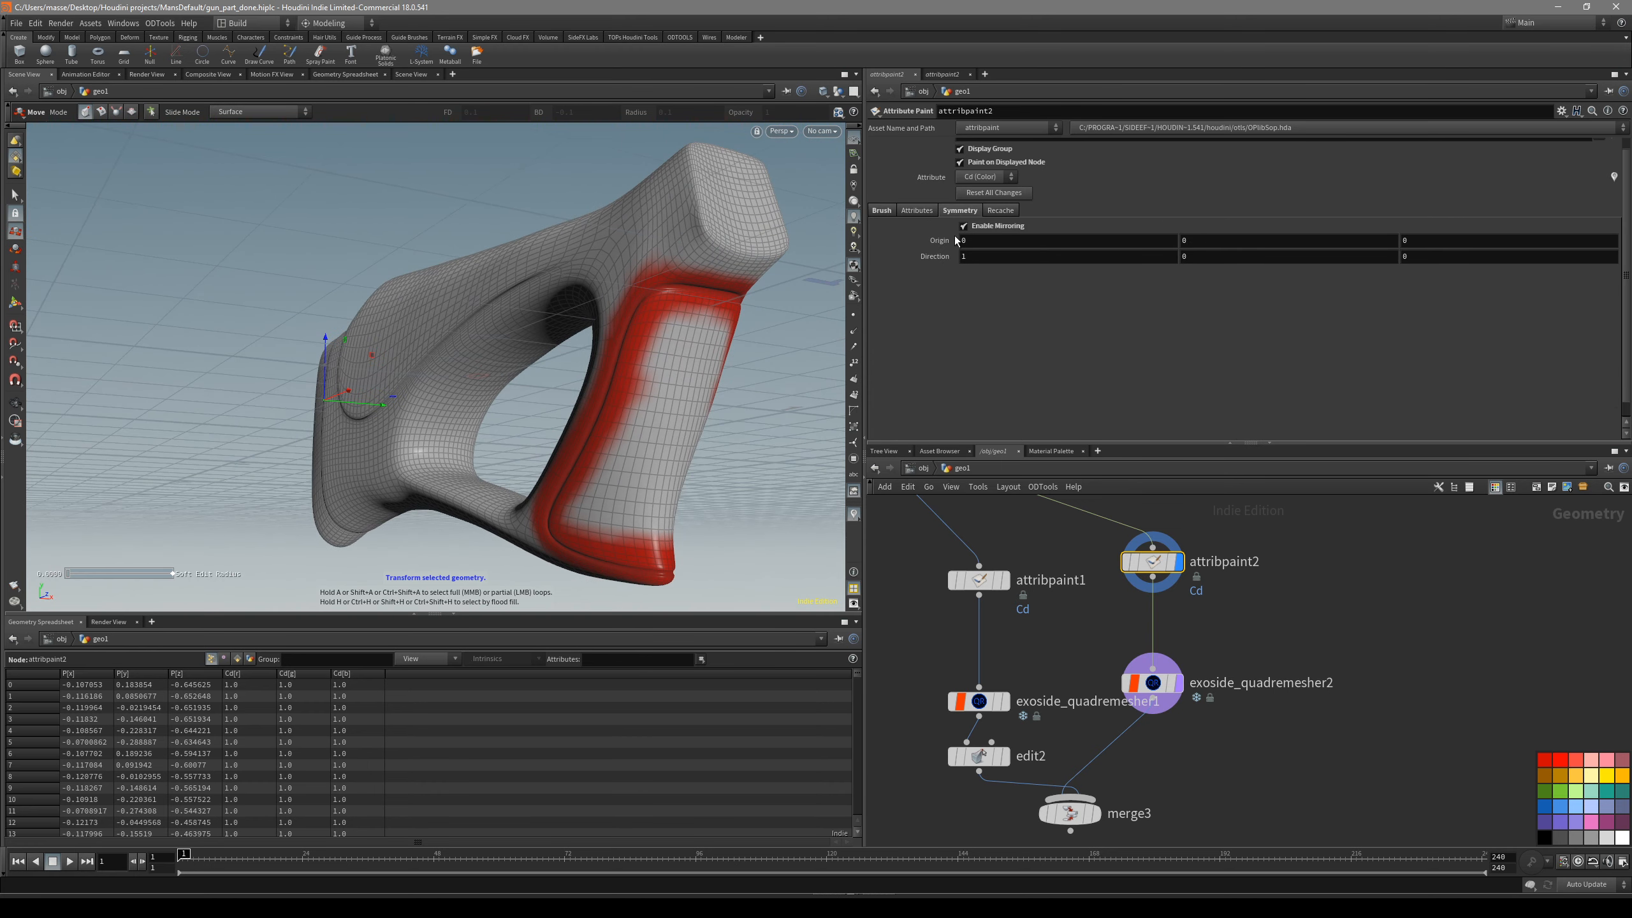
mouse_move(726, 314)
alt+mouse_down()
mouse_move(657, 325)
mouse_move(740, 311)
alt+mouse_up()
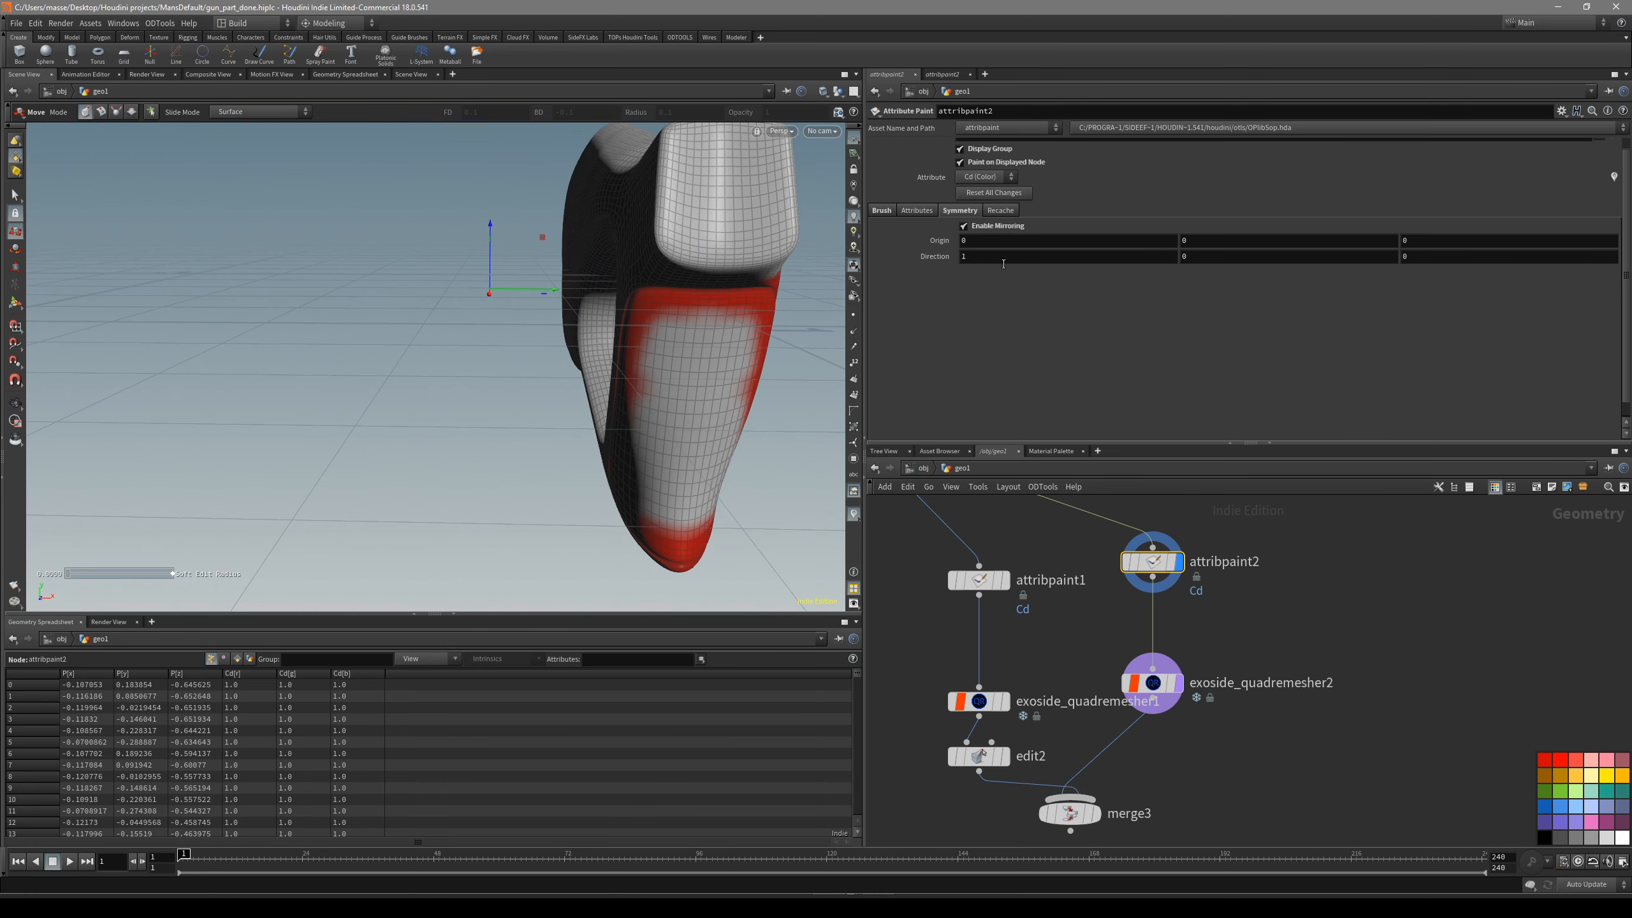
click(881, 211)
- Examine exoside_quadremesher2's quad density along the grip ridge against attribpaint2's bright red paint
alt+drag(668, 334, 729, 333)
mouse_move(668, 319)
alt+right_down()
mouse_move(776, 288)
mouse_move(899, 302)
alt+right_up()
alt+drag(681, 309, 691, 321)
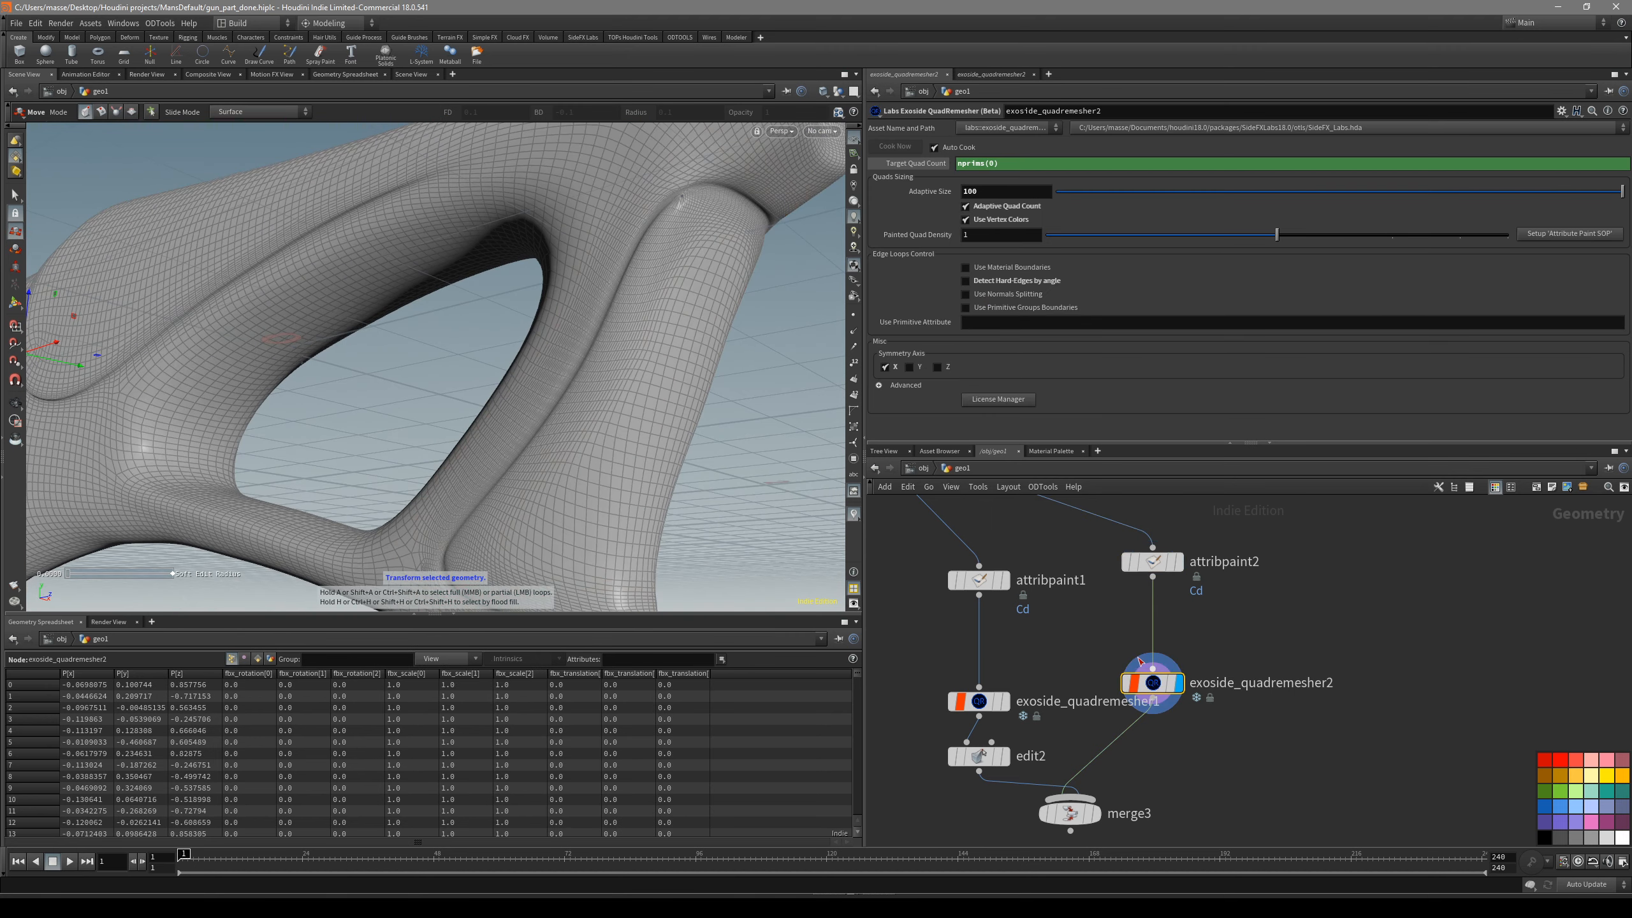
mouse_move(681, 364)
alt+mouse_down()
mouse_move(659, 222)
mouse_move(521, 412)
mouse_move(554, 382)
alt+mouse_up()
alt+right_drag(553, 382, 717, 415)
alt+right_drag(556, 432, 671, 360)
alt+drag(473, 395, 565, 532)
click(1178, 683)
click(1179, 562)
alt+drag(668, 476, 452, 462)
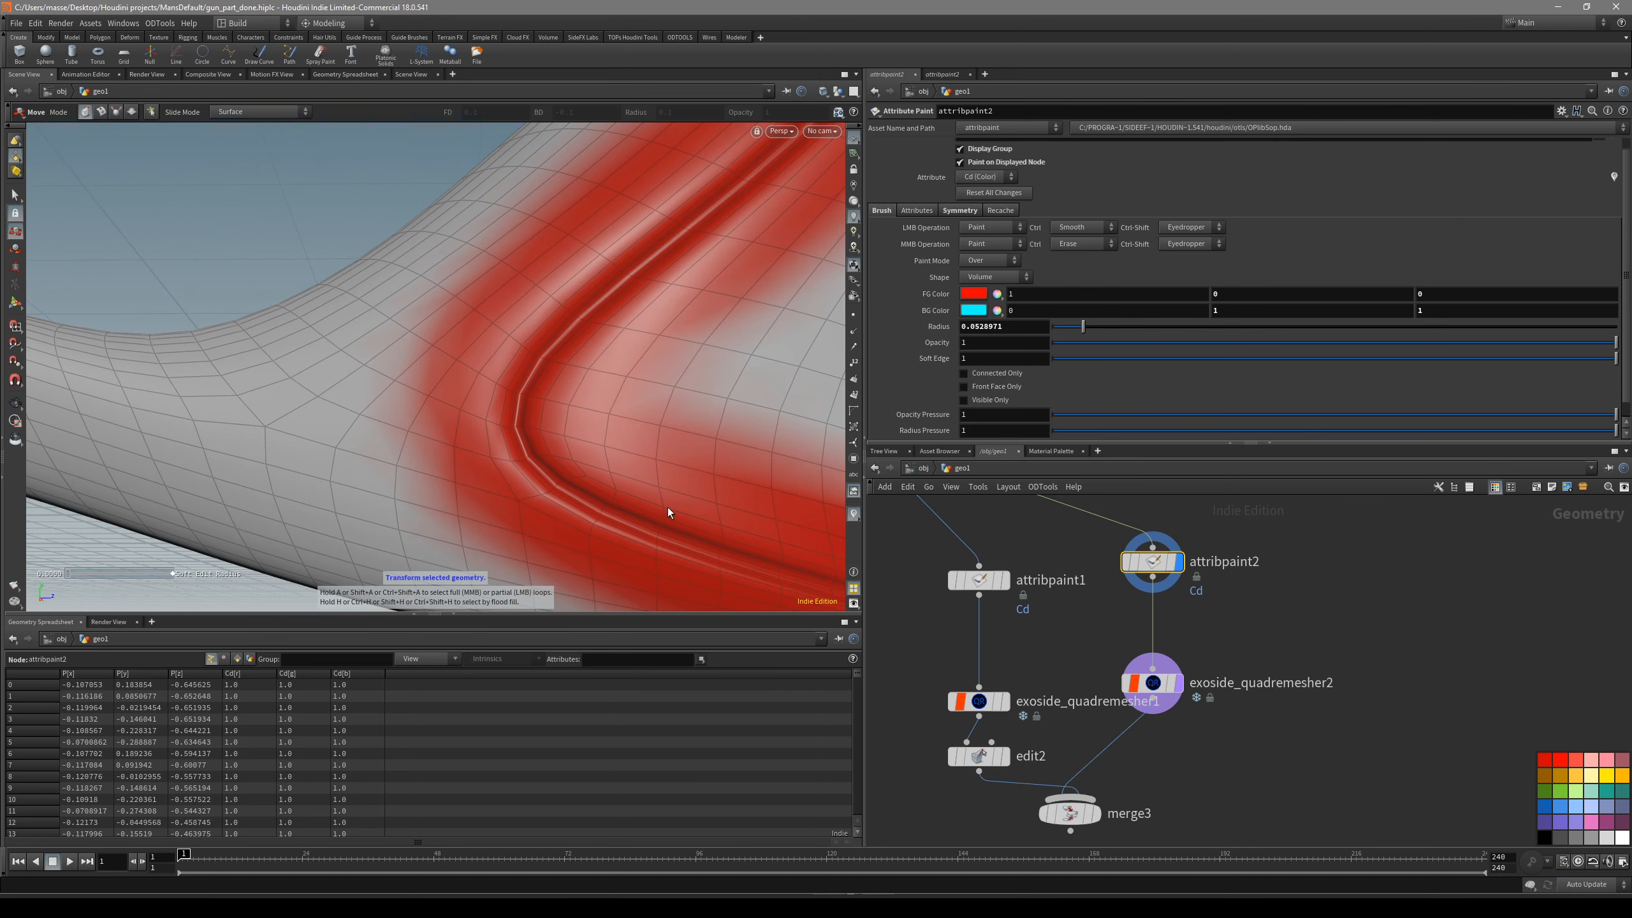
click(1178, 683)
- Examine exoside_quadremesher1's quad density on the lower grip against attribpaint1's dark red paint
click(1005, 581)
mouse_move(679, 343)
alt+middle_down()
mouse_move(464, 454)
mouse_move(464, 478)
alt+middle_up()
scroll(464, 478, down, 2)
mouse_move(771, 340)
alt+mouse_down()
mouse_move(630, 357)
mouse_move(510, 423)
mouse_move(525, 398)
alt+mouse_up()
click(1005, 701)
key(shift+w)
alt+drag(617, 360, 552, 373)
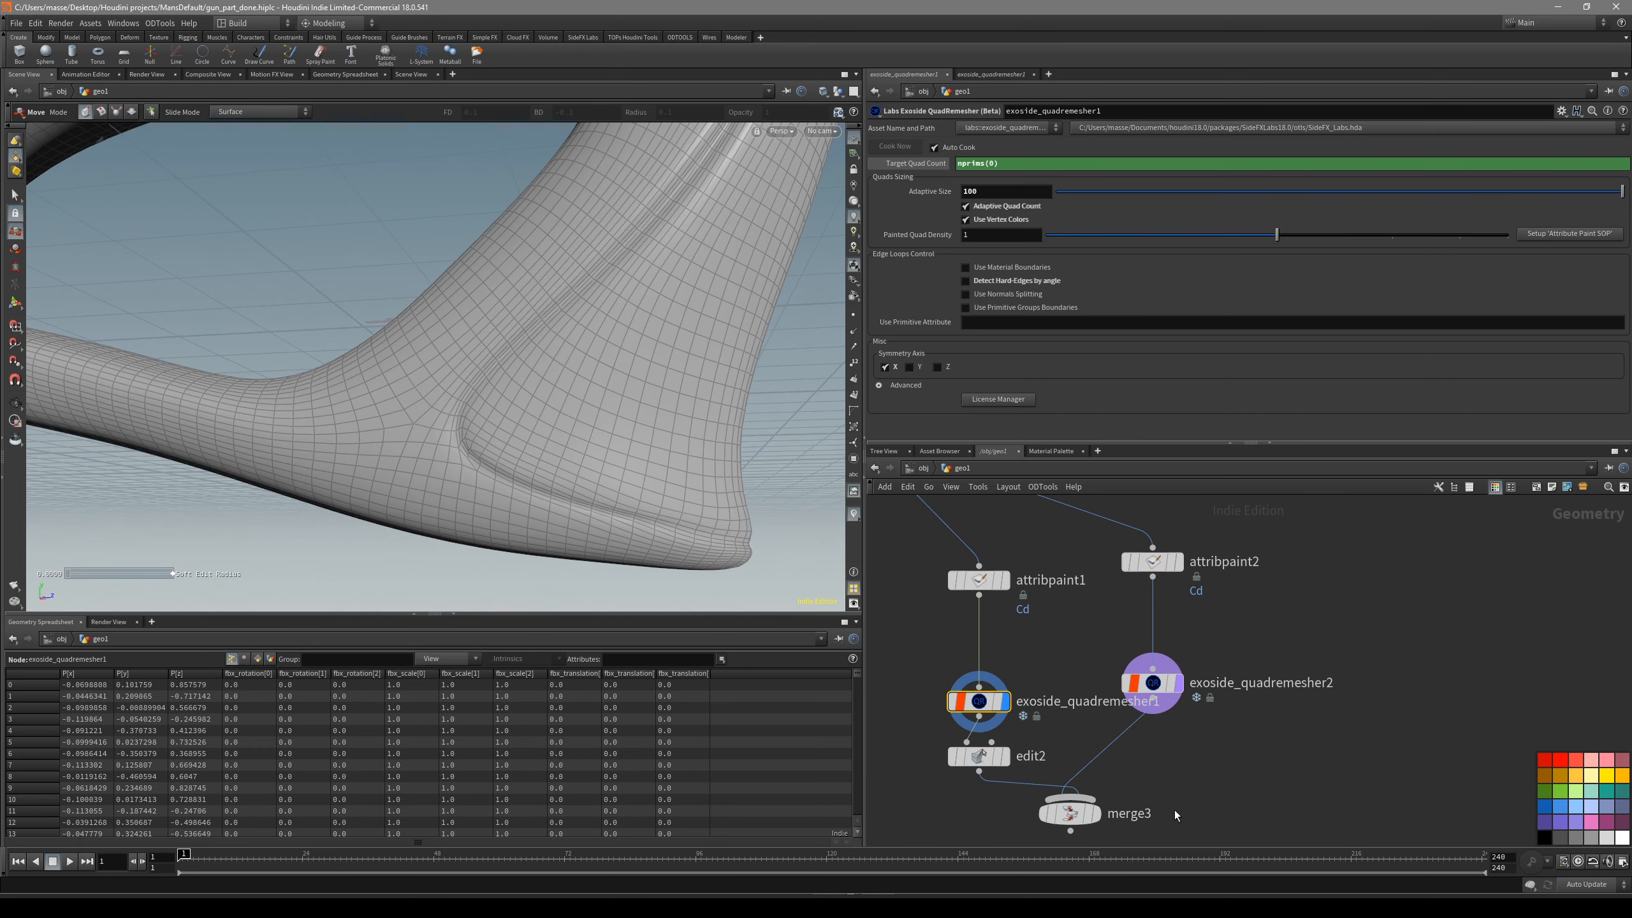
- Display merge3 and compare the two remeshed stocks side by side, with and without wireframe
middle_drag(1172, 819, 1189, 779)
drag(1165, 750, 1065, 802)
key(r)
mouse_move(578, 450)
mouse_down()
mouse_move(661, 495)
mouse_move(597, 438)
mouse_move(609, 523)
mouse_move(613, 382)
mouse_move(554, 412)
mouse_move(617, 409)
mouse_up()
key(shift+w)
key(shift+w)
key(t)
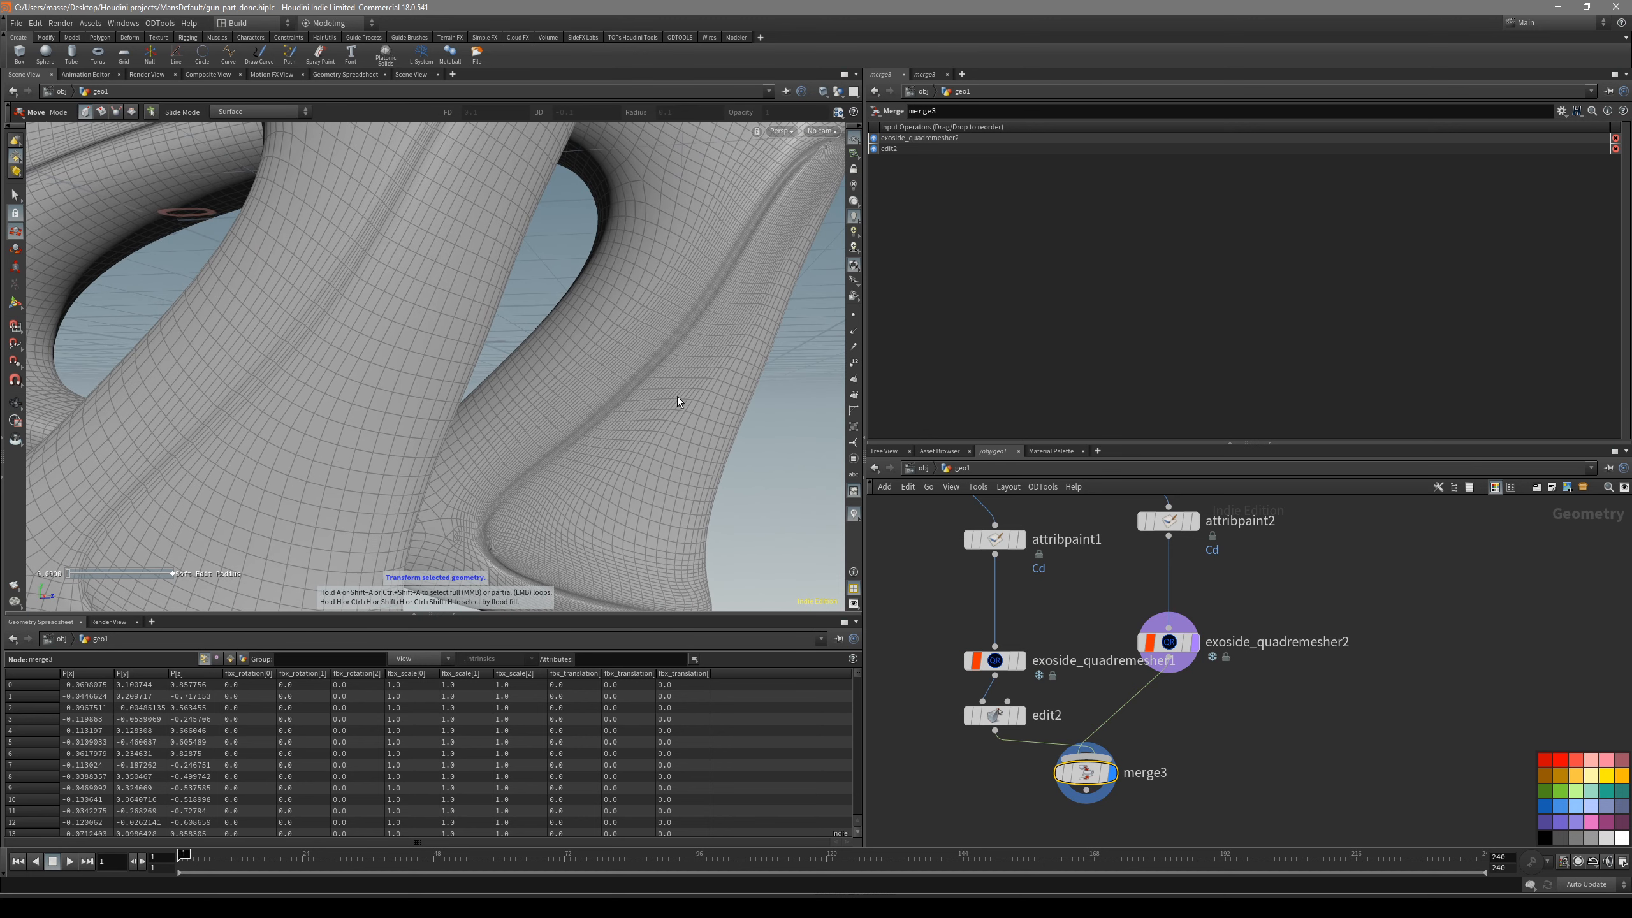
key(Escape)
mouse_move(658, 372)
mouse_down()
mouse_move(691, 427)
mouse_move(631, 511)
mouse_move(557, 339)
mouse_move(532, 423)
mouse_move(494, 445)
mouse_move(514, 360)
mouse_up()
key(shift+w)
scroll(501, 276, up, 5)
key(shift+w)
mouse_move(501, 277)
mouse_down()
mouse_move(535, 327)
mouse_move(616, 270)
mouse_move(557, 244)
mouse_move(415, 310)
mouse_move(503, 324)
mouse_move(506, 424)
mouse_move(574, 299)
mouse_up()
key(shift+w)
key(shift+w)
scroll(519, 251, down, 4)
key(shift+w)
drag(641, 233, 584, 461)
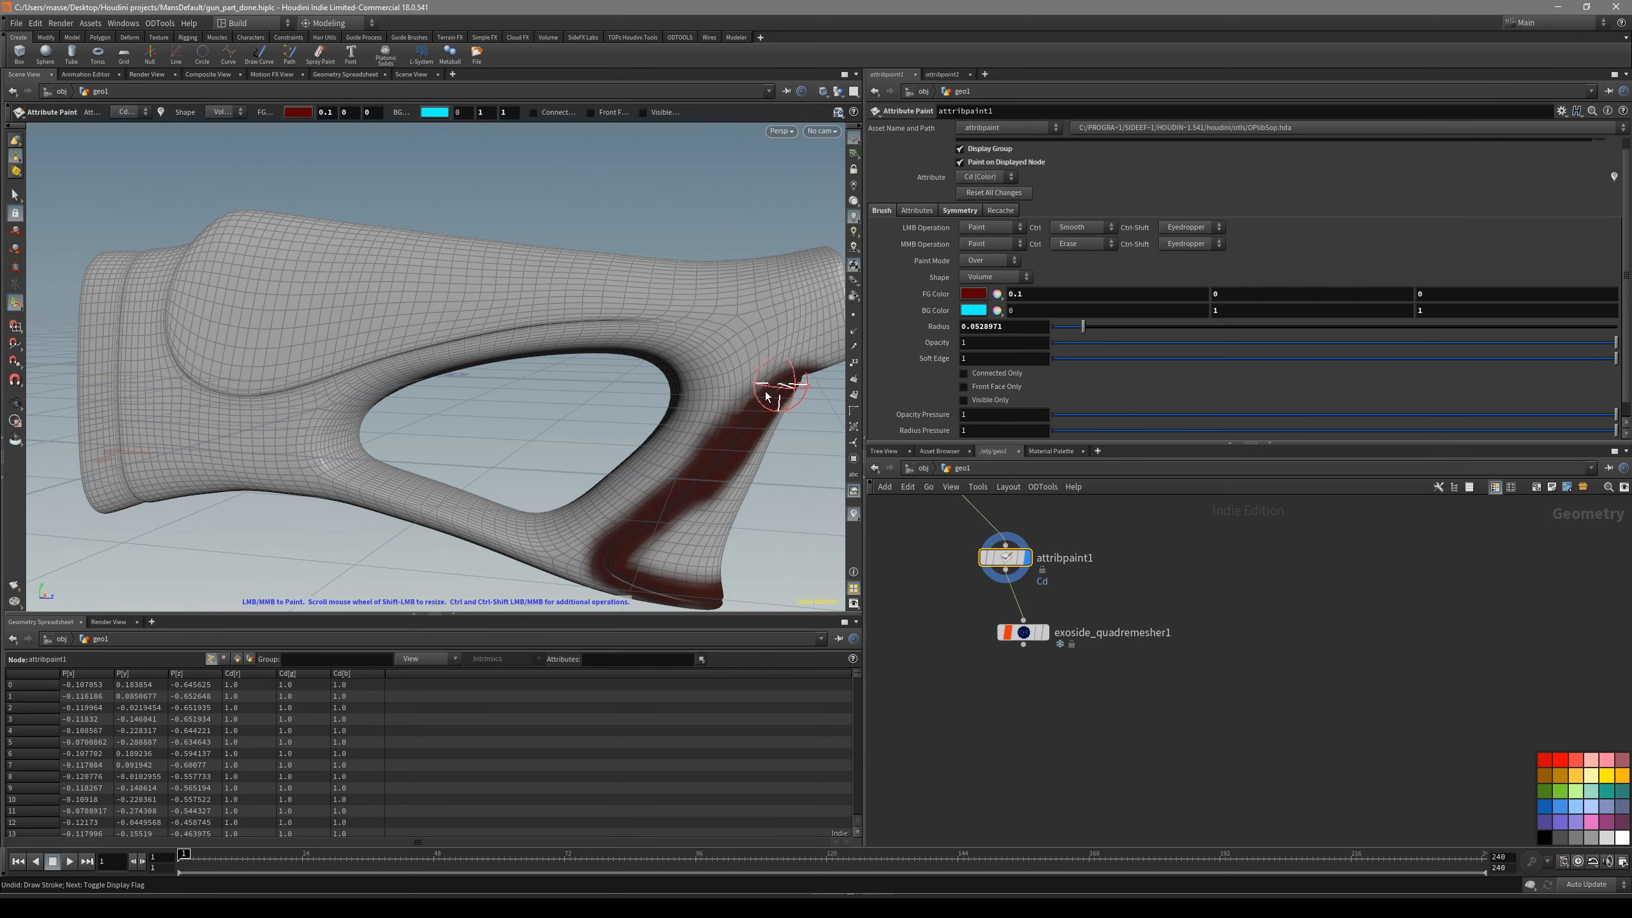
- Inspect attribpaint1's painted stock around the opening, then display the exoside_quadremesher1 result
alt+drag(768, 390, 713, 400)
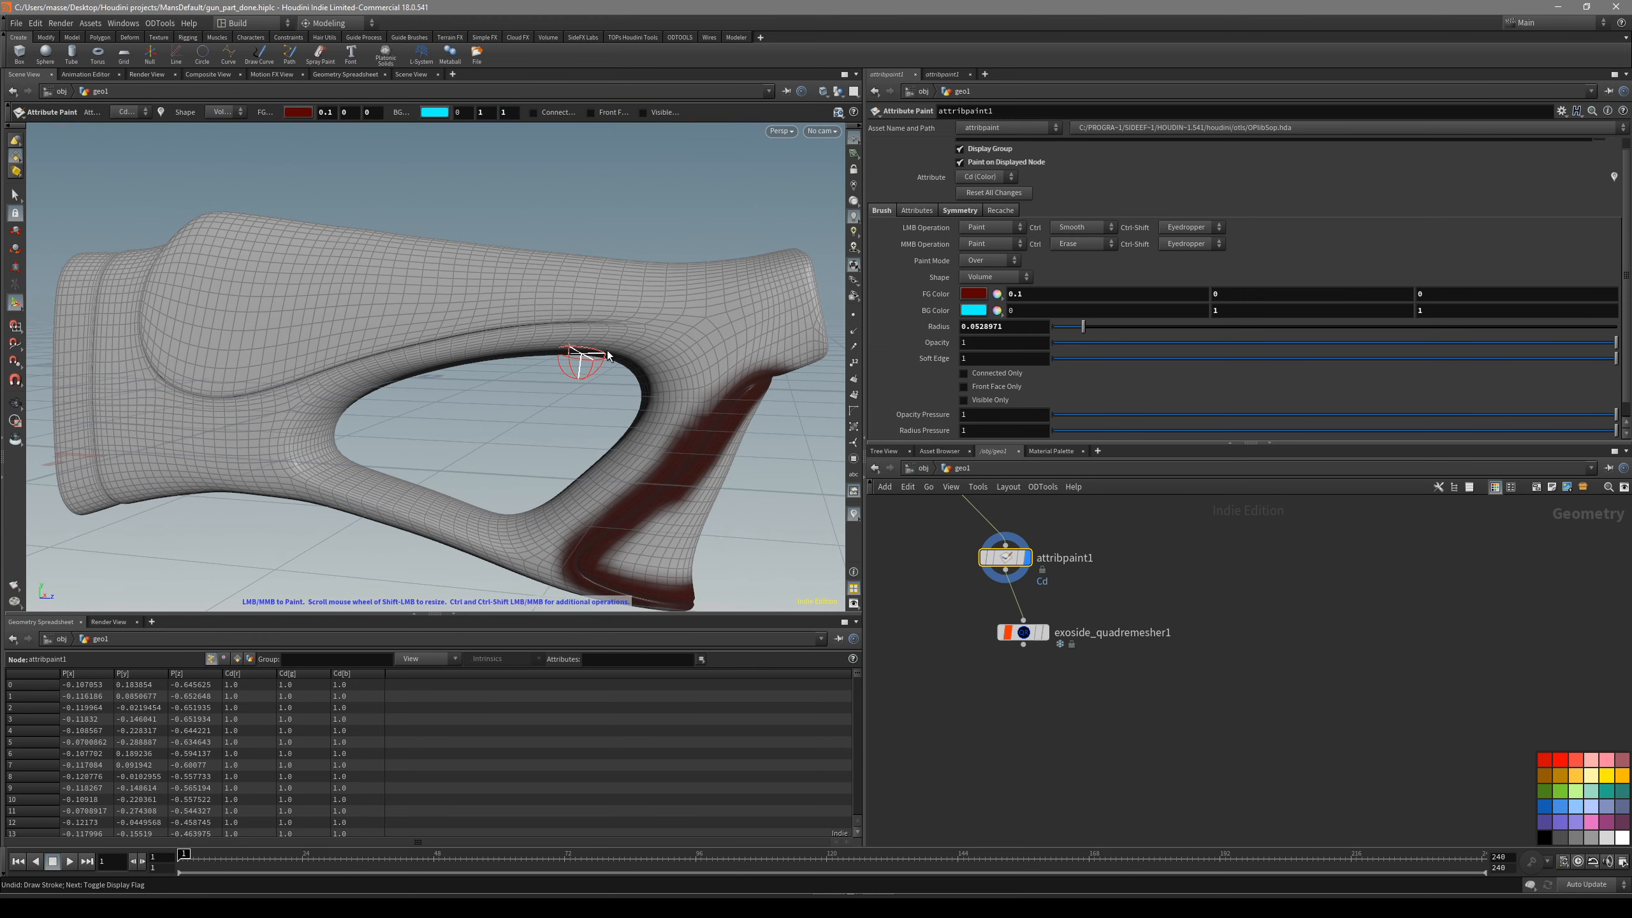
alt+middle_drag(639, 346, 703, 397)
mouse_move(522, 341)
middle_down()
mouse_move(418, 360)
mouse_move(527, 340)
mouse_move(427, 334)
mouse_move(282, 366)
mouse_move(600, 354)
mouse_move(436, 302)
mouse_move(302, 327)
mouse_move(296, 406)
middle_up()
click(1023, 633)
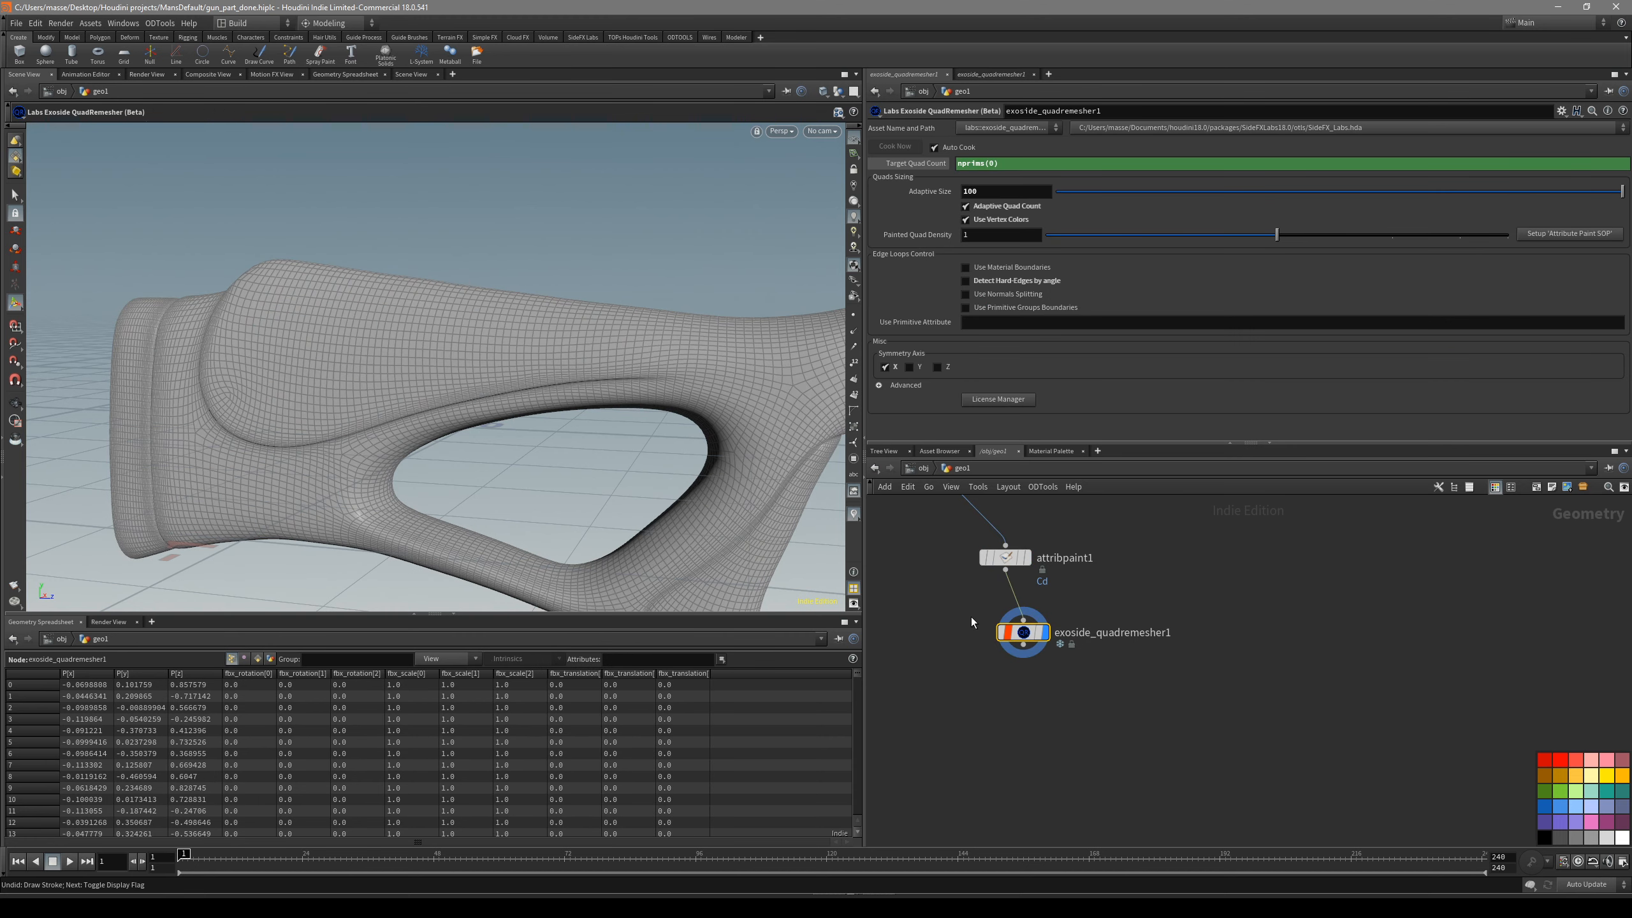
middle_drag(1040, 677, 1037, 663)
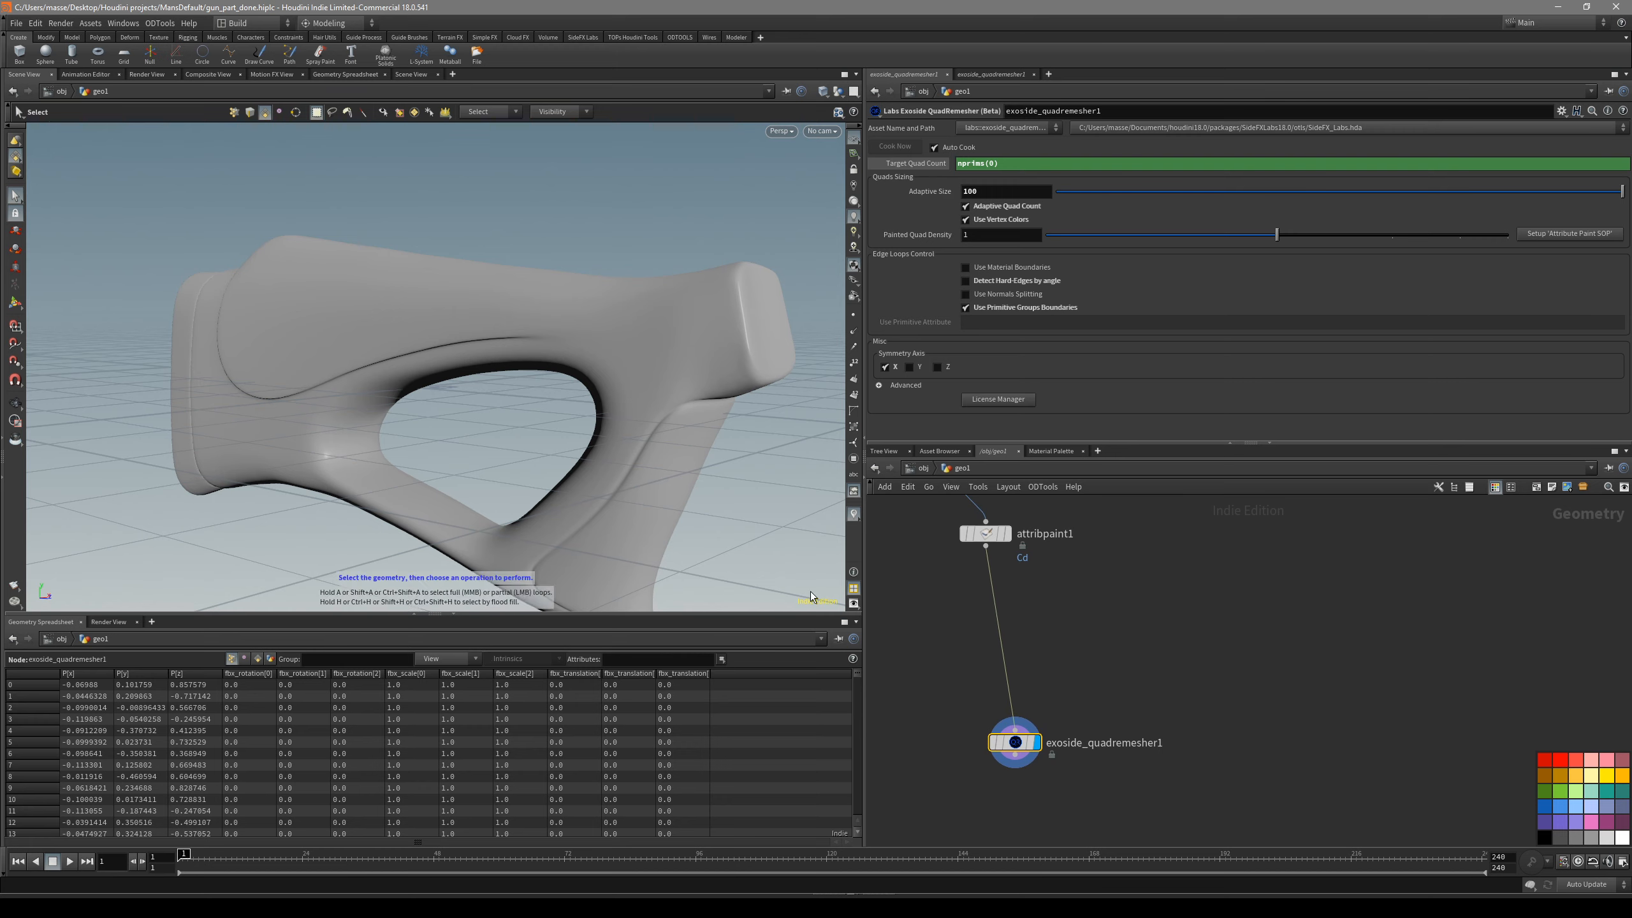
- Compare attribpaint1's painted mesh with the exoside_quadremesher1 remesh that uses primitive group boundaries
key(shift+w)
mouse_move(585, 440)
alt+mouse_down()
mouse_move(676, 455)
mouse_move(697, 481)
alt+mouse_up()
middle_drag(1077, 603, 1079, 641)
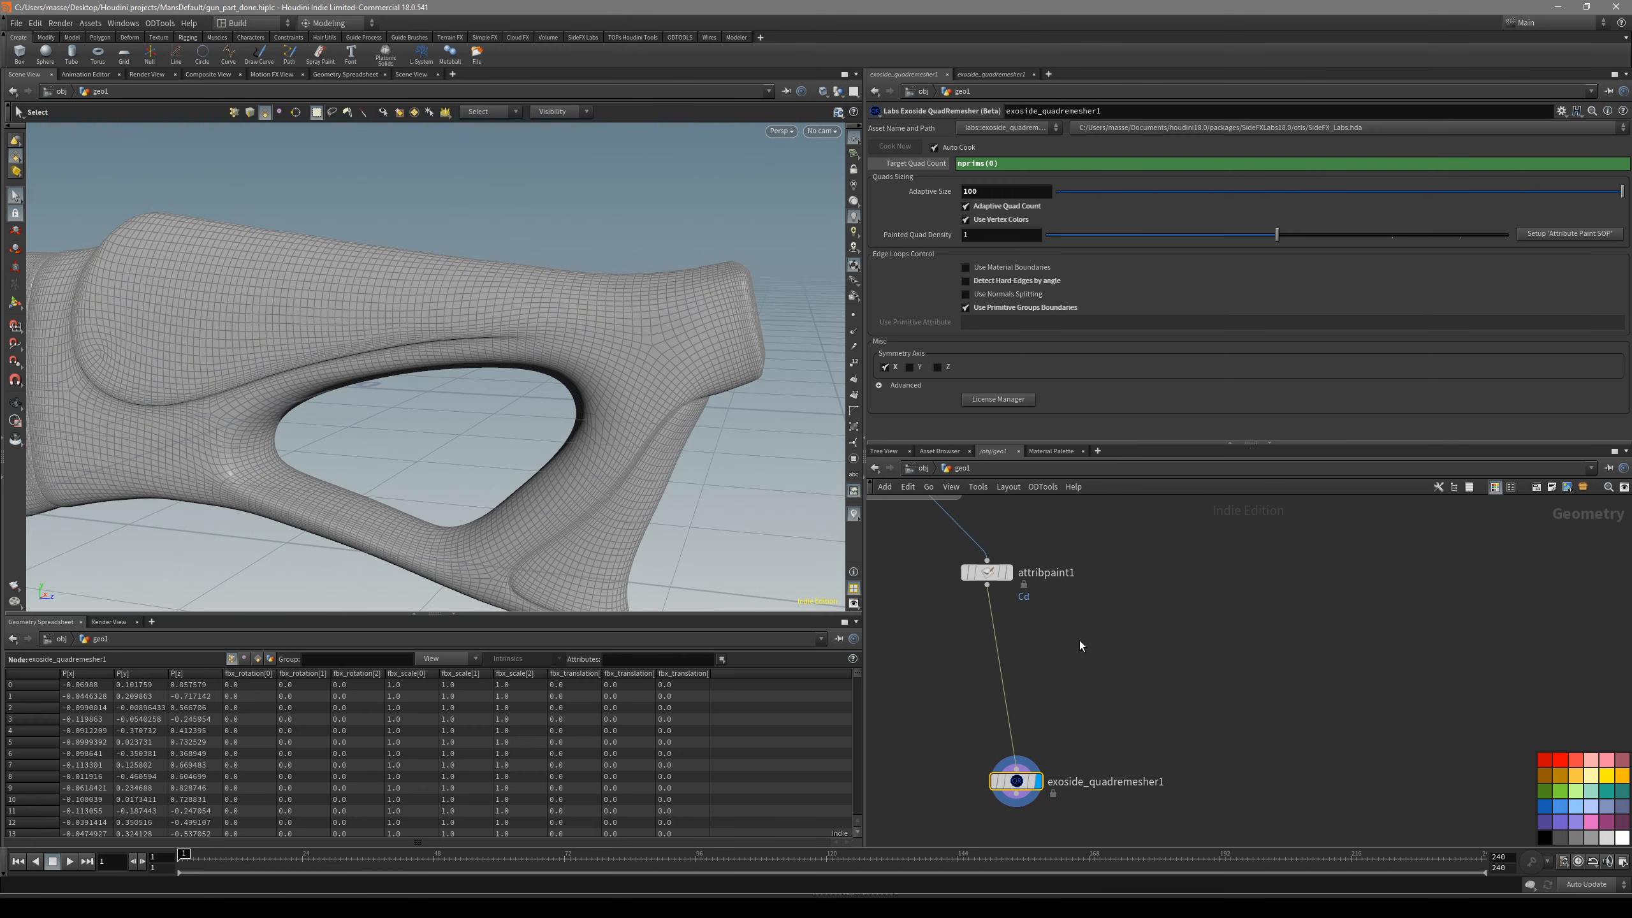
click(988, 571)
click(1007, 572)
drag(989, 572, 960, 561)
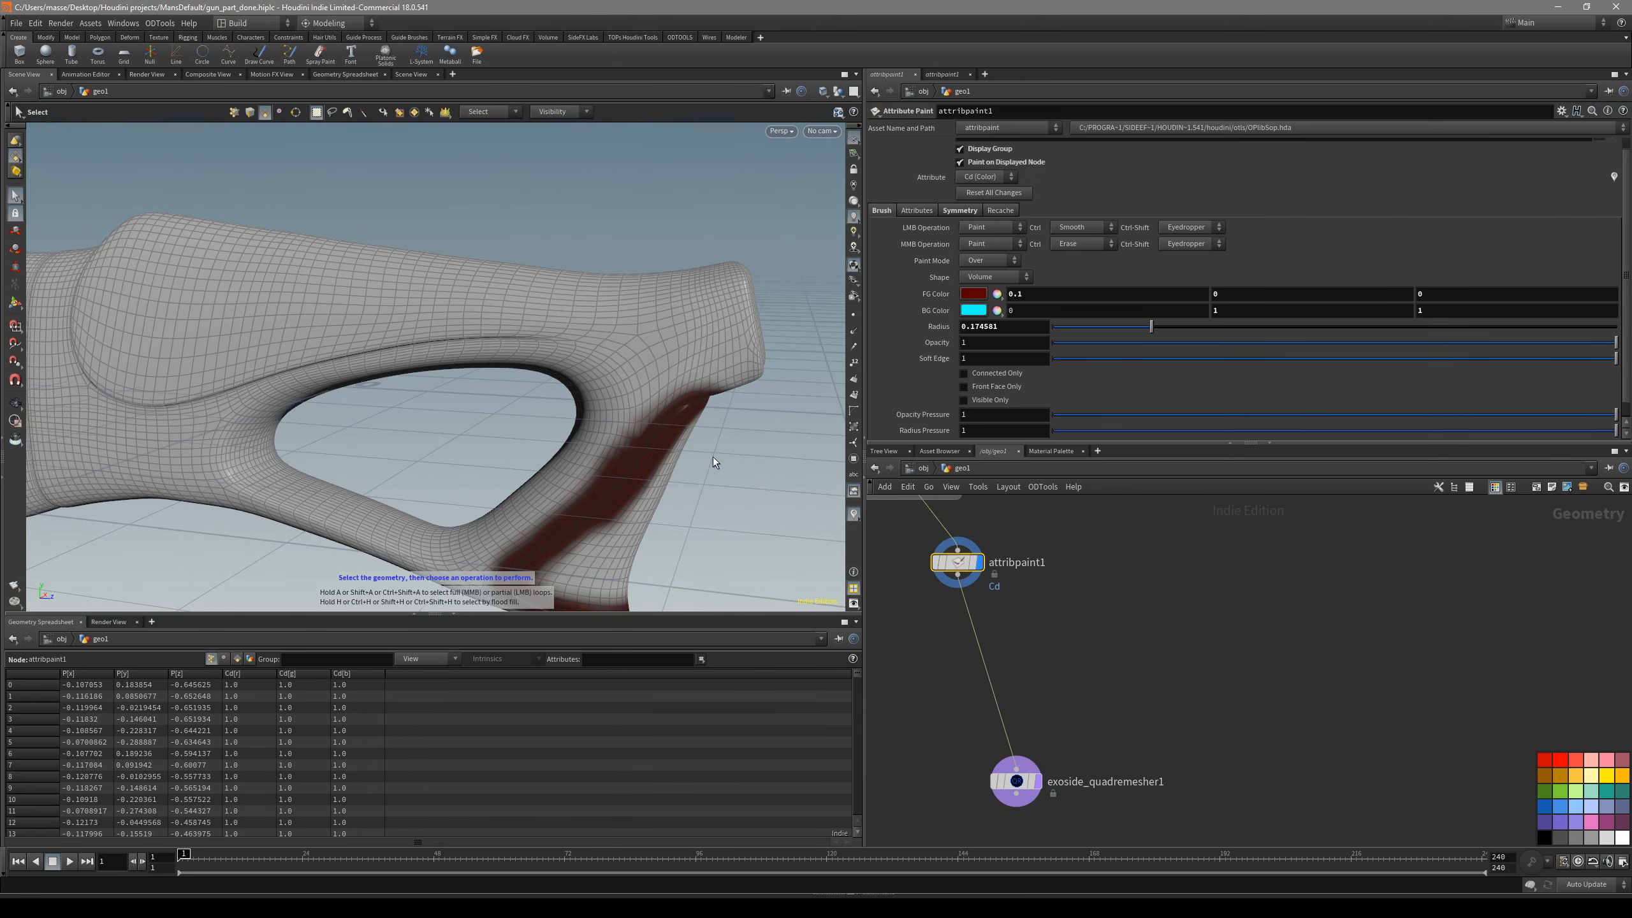
click(1015, 781)
click(1039, 781)
middle_drag(1079, 694, 1065, 659)
alt+drag(655, 485, 610, 464)
key(shift+w)
drag(1074, 685, 1002, 779)
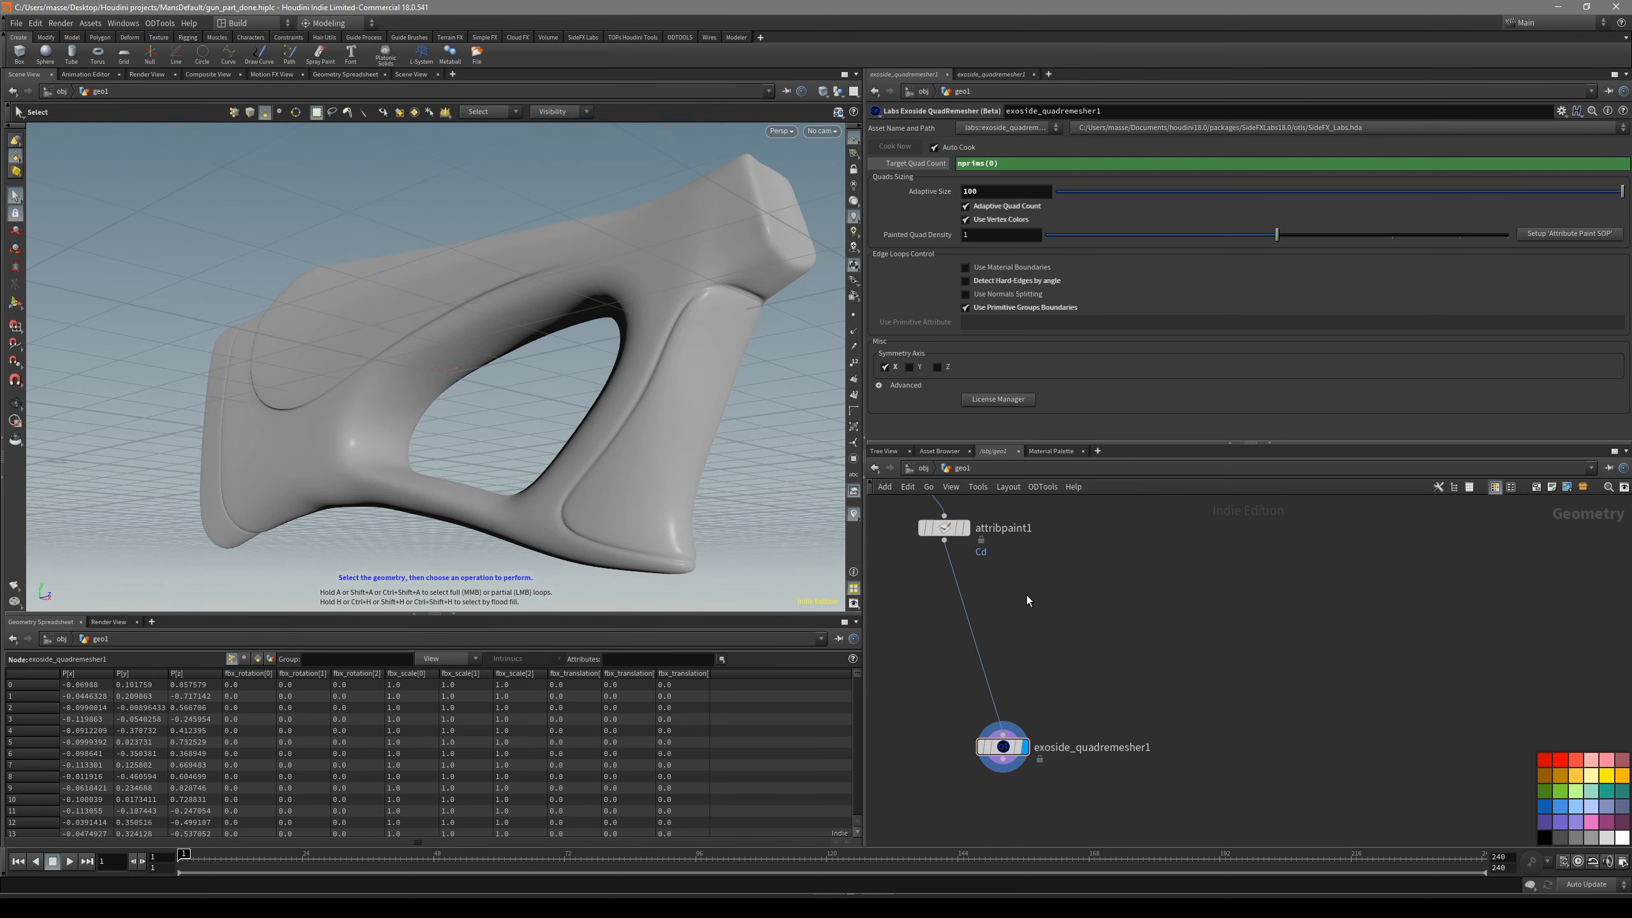
- Insert a Boolean node on the wire between attribpaint1 and exoside_quadremesher1
key(Tab)
text(boo)
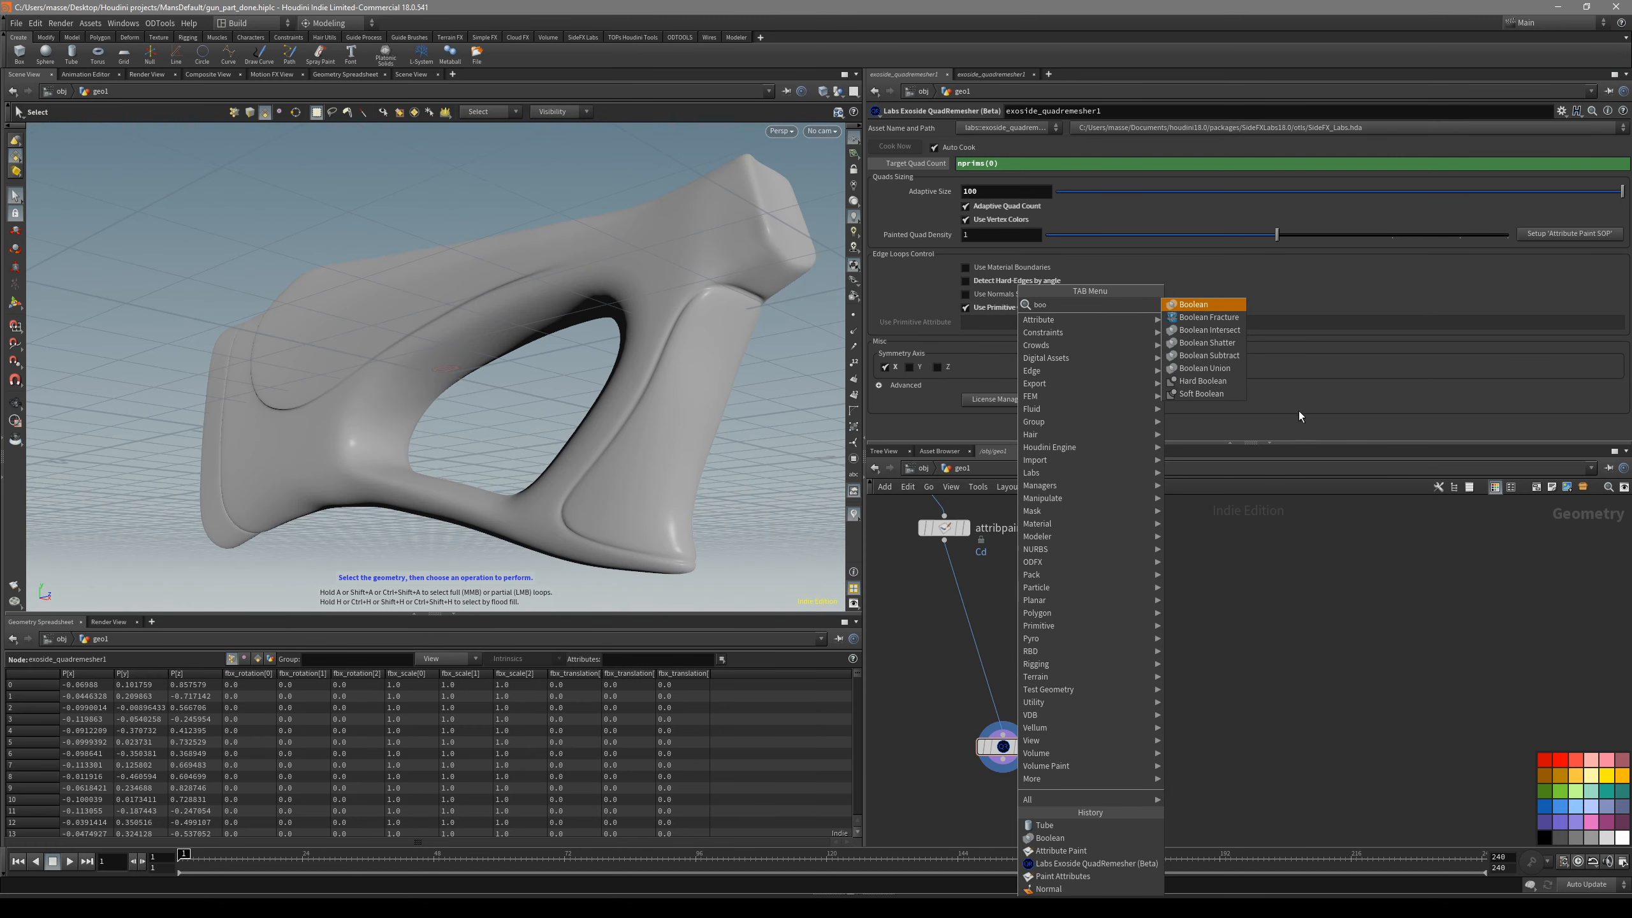
click(1206, 306)
click(974, 616)
drag(981, 615, 993, 629)
- Add a Tube node and connect it to boolean1's Geometry B input
key(Tab)
text(tub)
click(1289, 306)
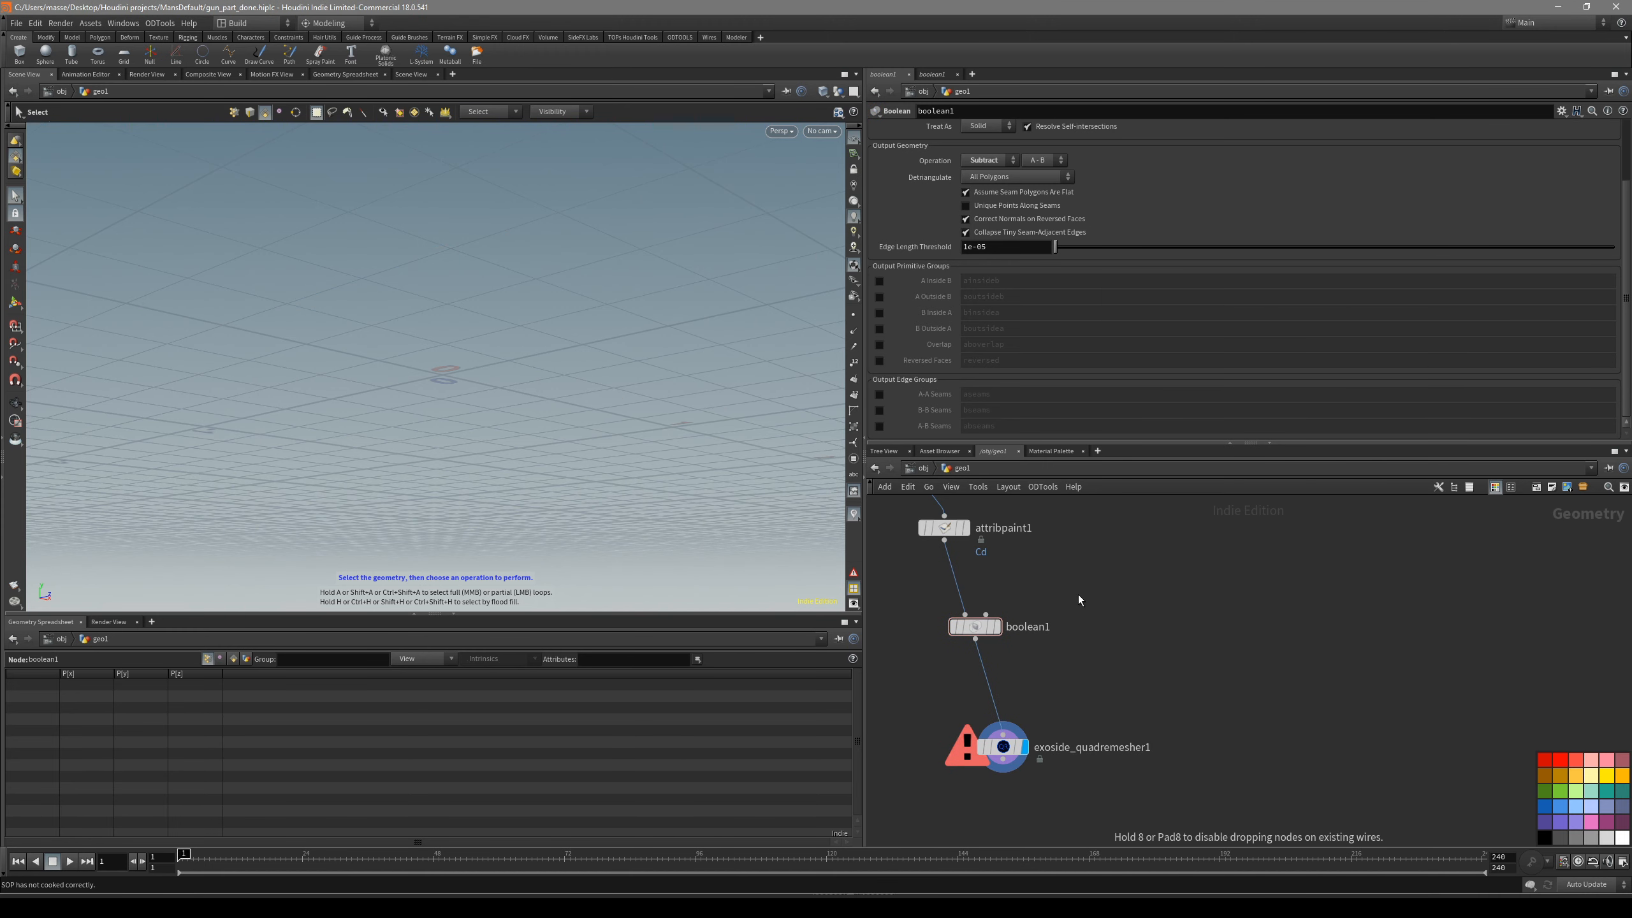
click(1077, 594)
drag(1077, 610, 1064, 644)
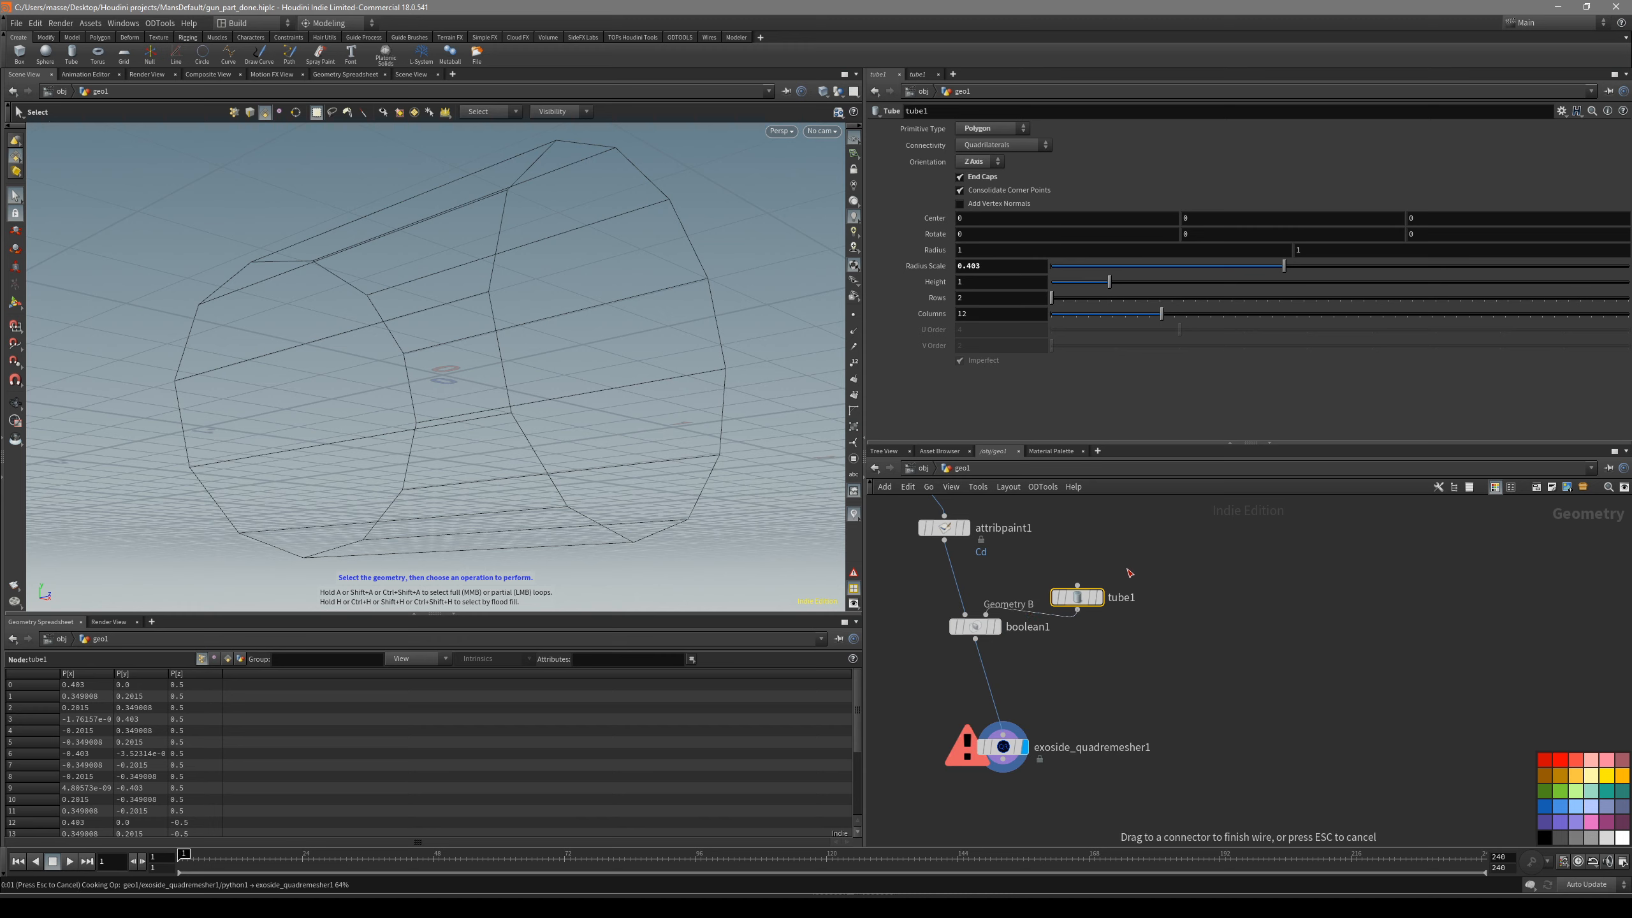
- Display tube1 in the left orthographic view and set its orientation to the X Axis
drag(1128, 564, 1085, 603)
key(r)
key(space+4)
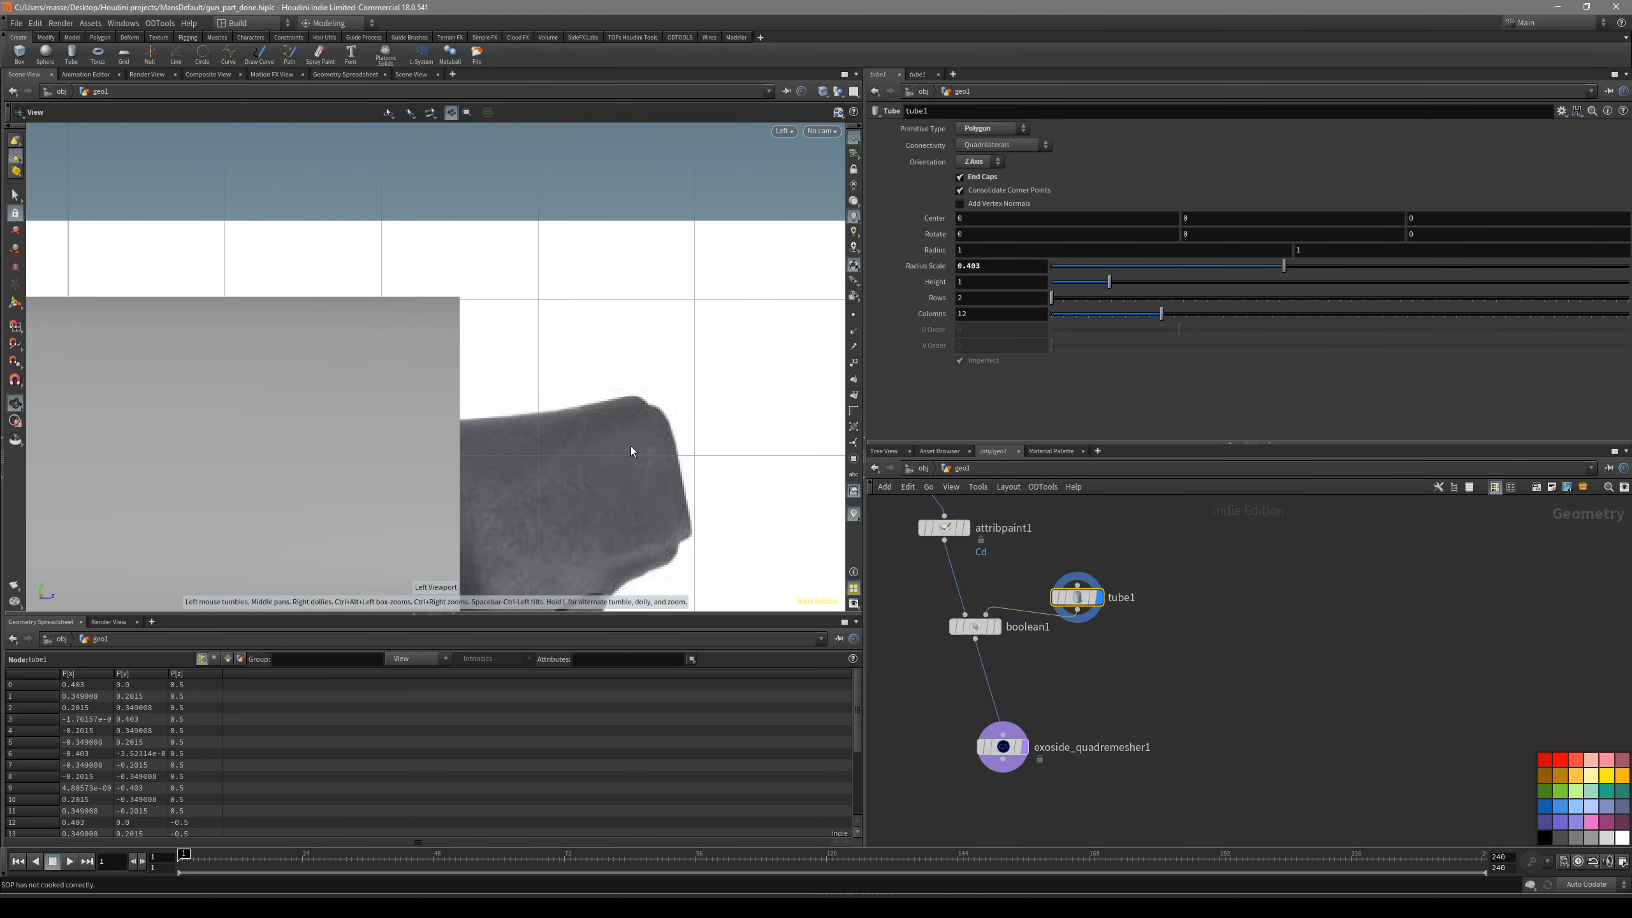
scroll(634, 444, down, 5)
scroll(469, 459, down, 1)
click(970, 174)
scroll(475, 441, down, 2)
key(Return)
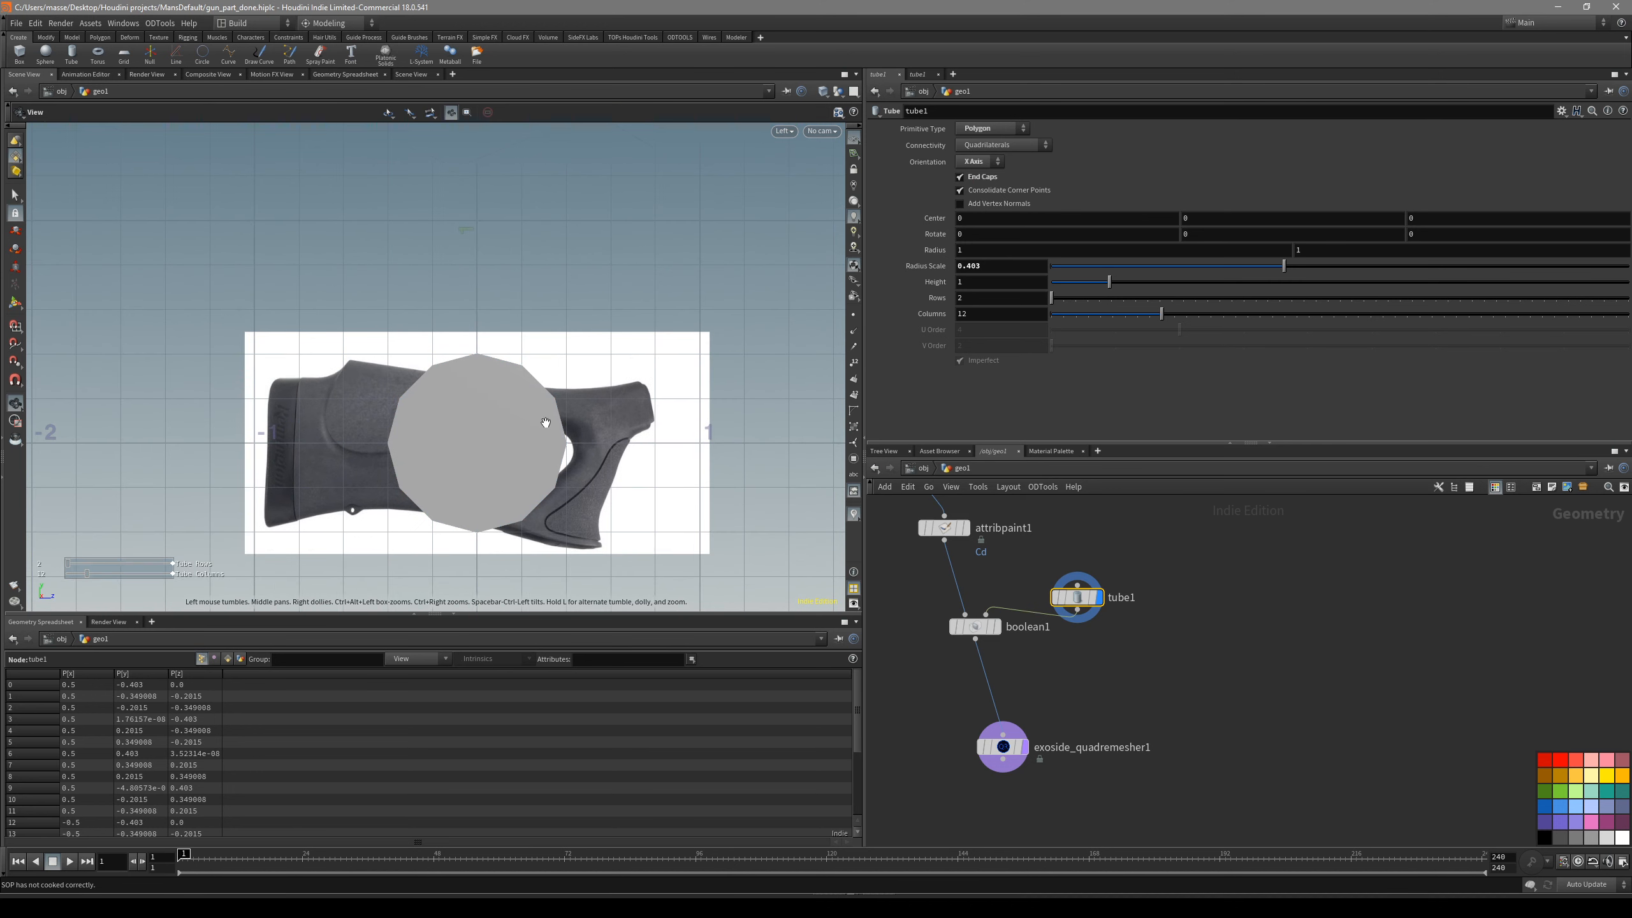
key(space+1)
key(space+4)
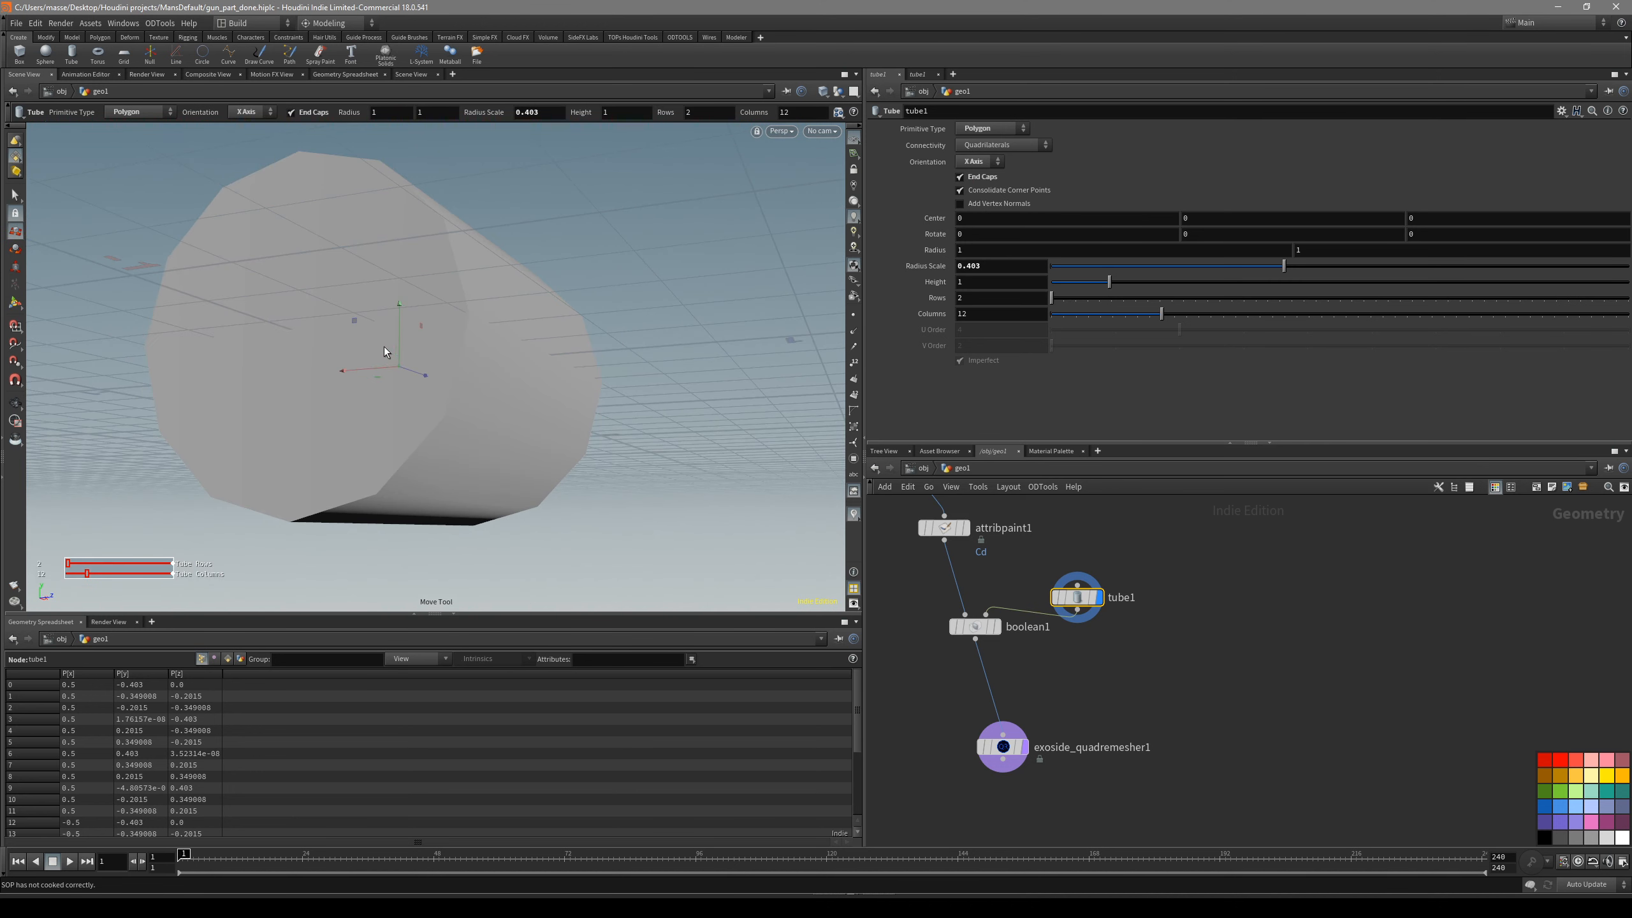
- Scale tube1's radii to about 0.344, move its center to about 0, 0.146, 0.63, and display boolean1
drag(425, 393, 572, 361)
key(e)
drag(623, 410, 578, 410)
key(t)
click(996, 627)
mouse_move(572, 361)
mouse_down()
mouse_move(593, 354)
mouse_move(565, 359)
mouse_up()
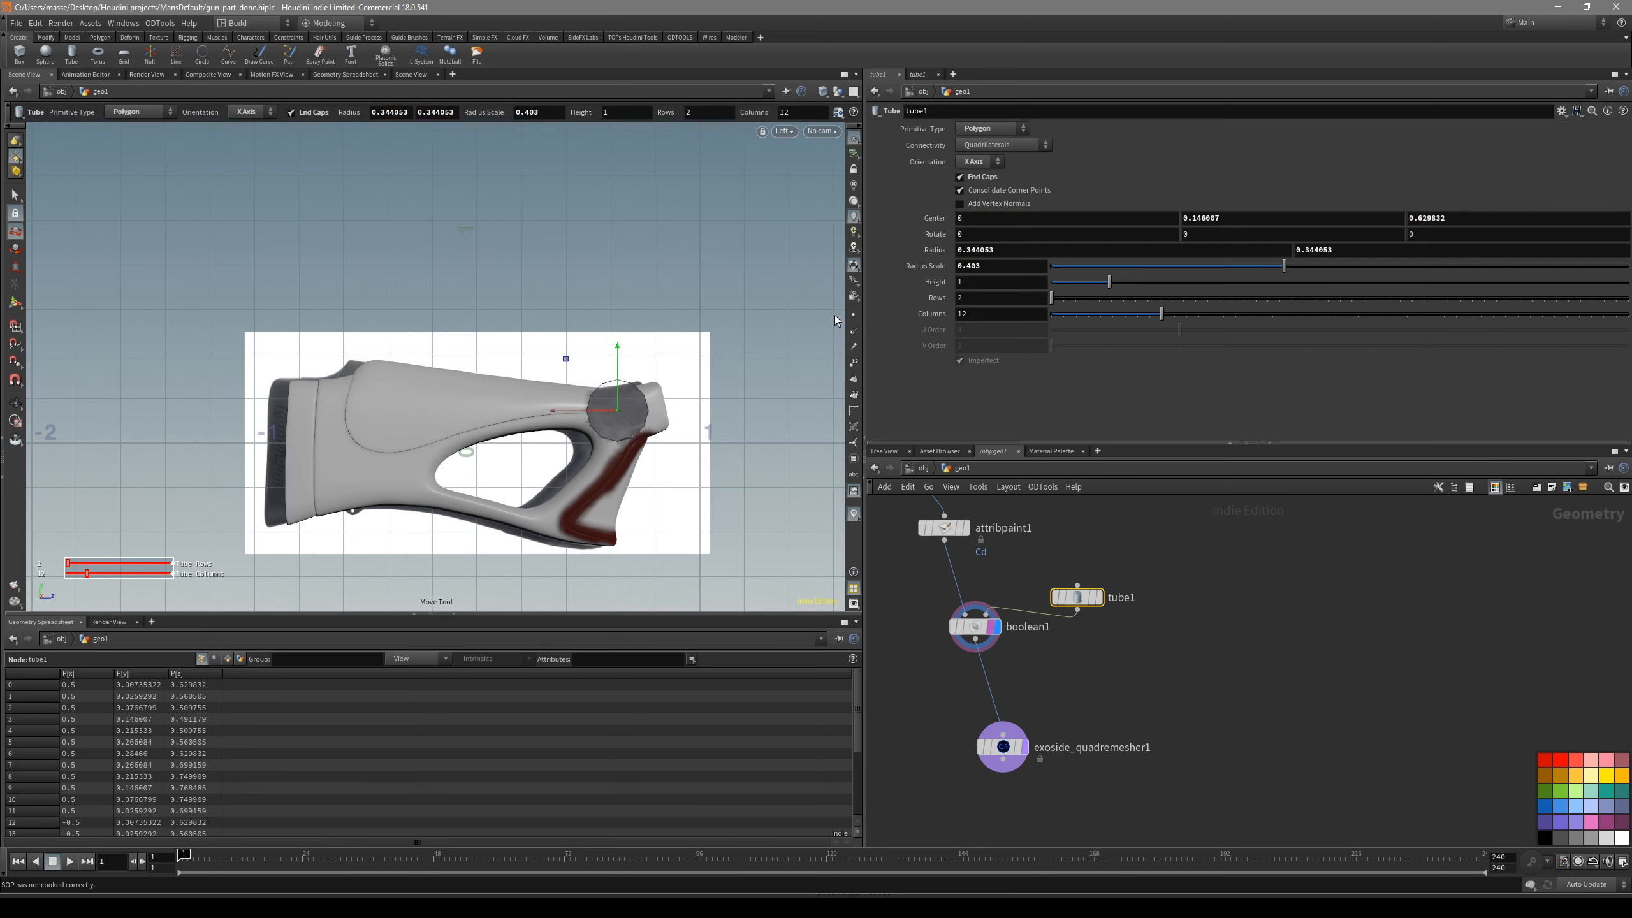
- Set tube1's radius scale to 0.194 and shift its center to about 0, 0.148, 0.67
drag(1283, 265, 1153, 278)
alt+right_drag(562, 403, 1087, 392)
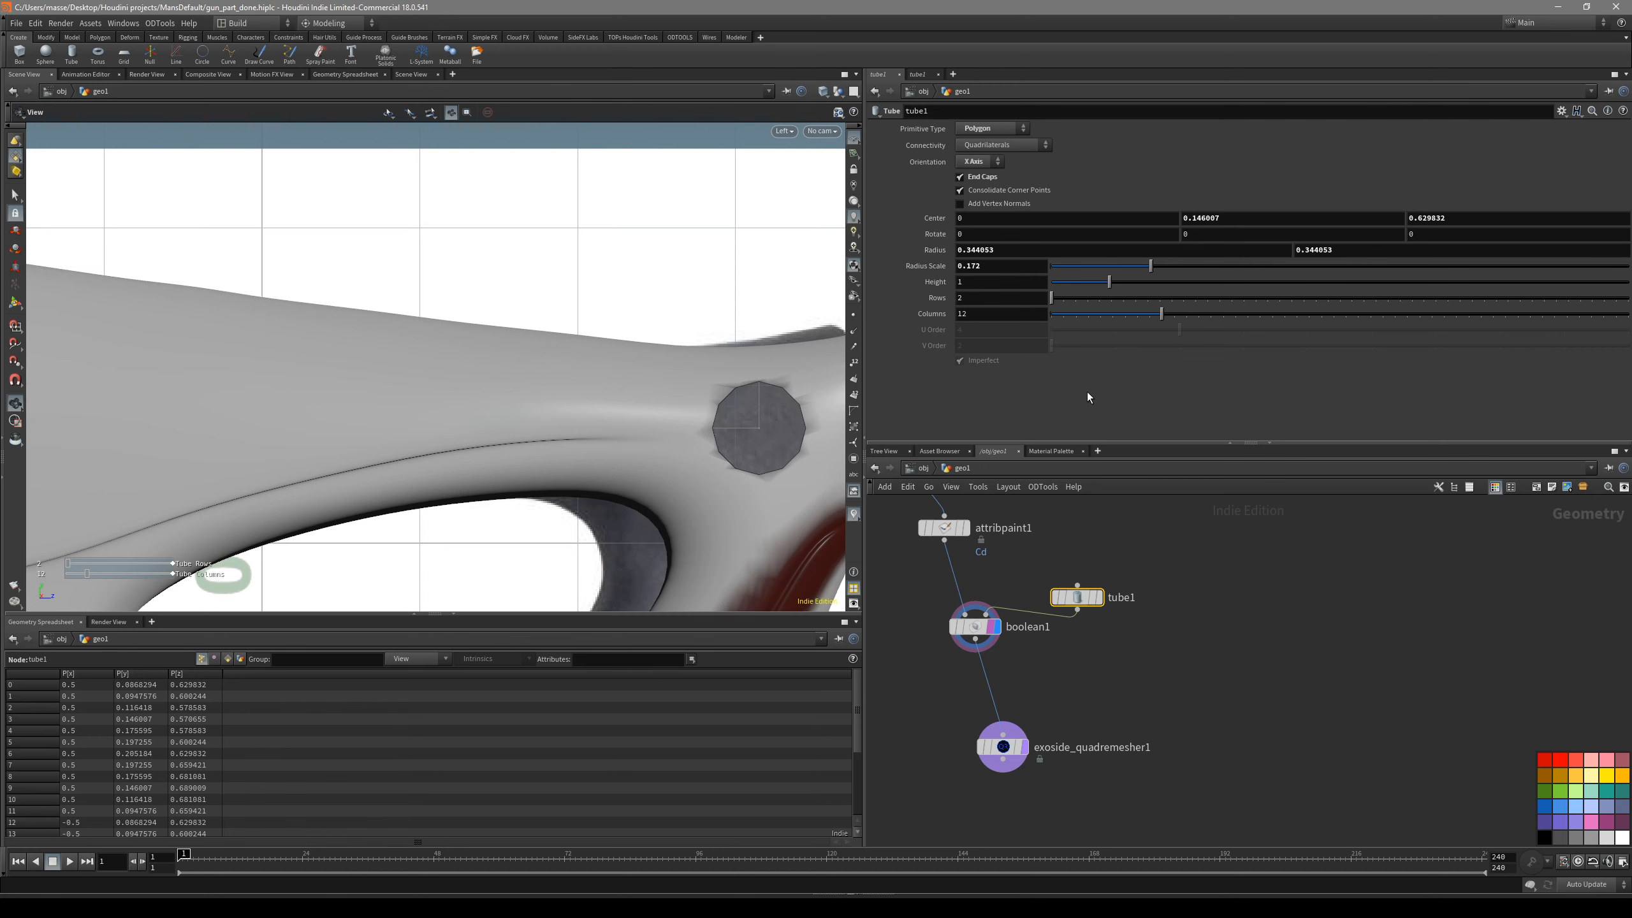
alt+middle_drag(669, 366, 535, 375)
drag(570, 382, 604, 380)
drag(1150, 266, 1164, 271)
- Inspect the hole cut through the stock in perspective wireframe and undo a trial move of the tube
key(space+1)
alt+drag(684, 377, 652, 411)
scroll(652, 411, up, 5)
key(shift+w)
alt+drag(653, 480, 670, 383)
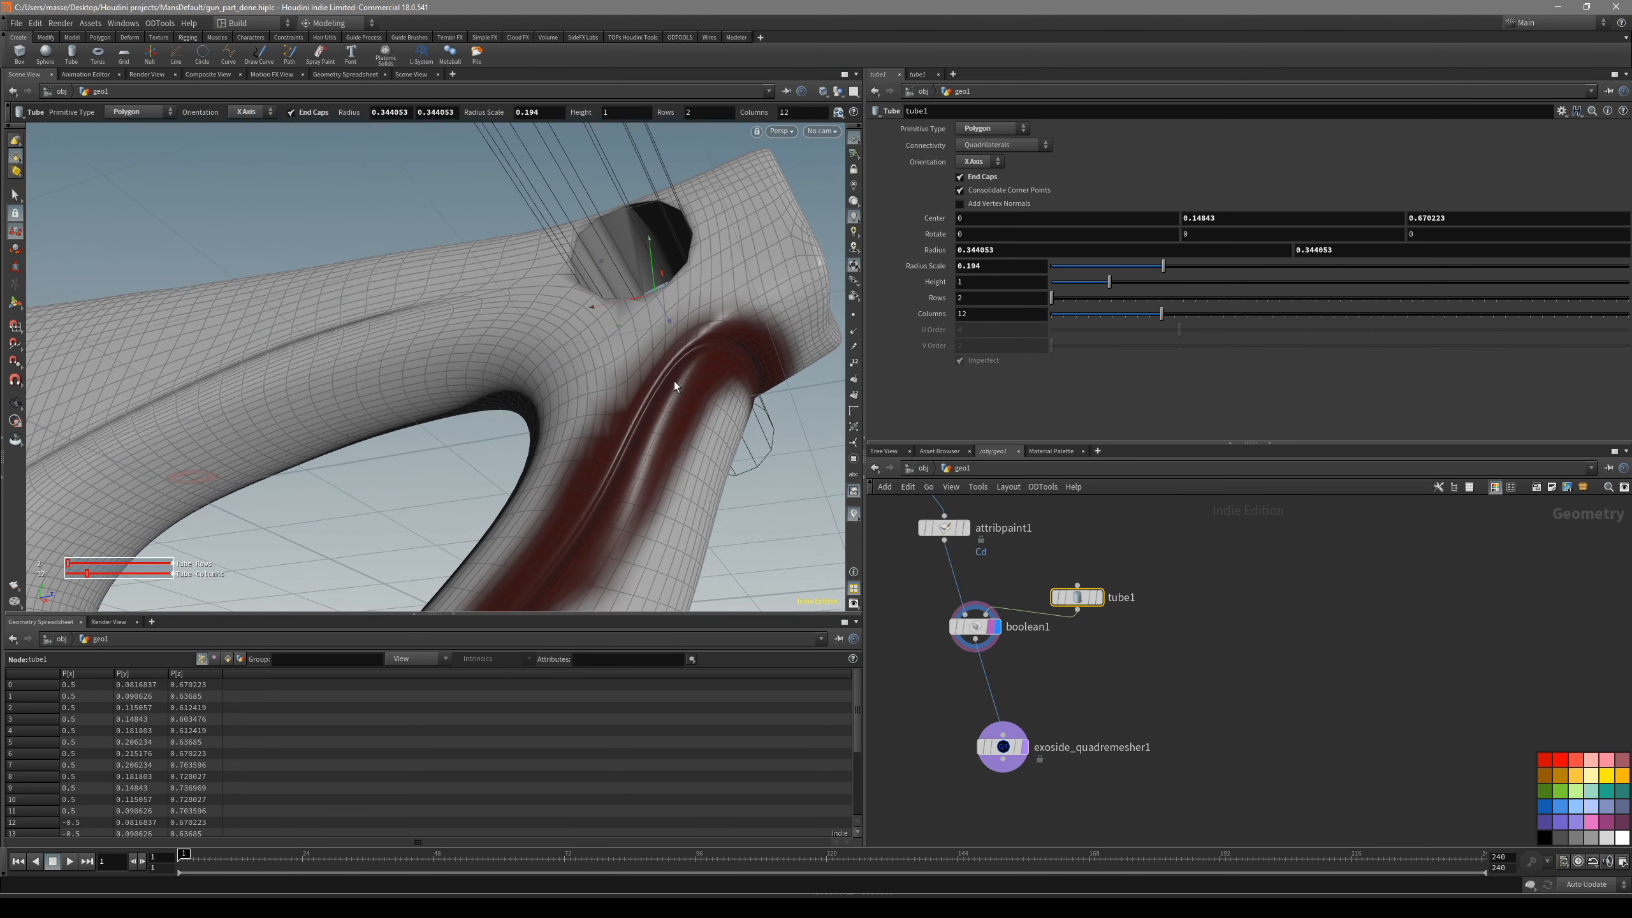
drag(652, 286, 733, 528)
key(ctrl+z)
key(Return)
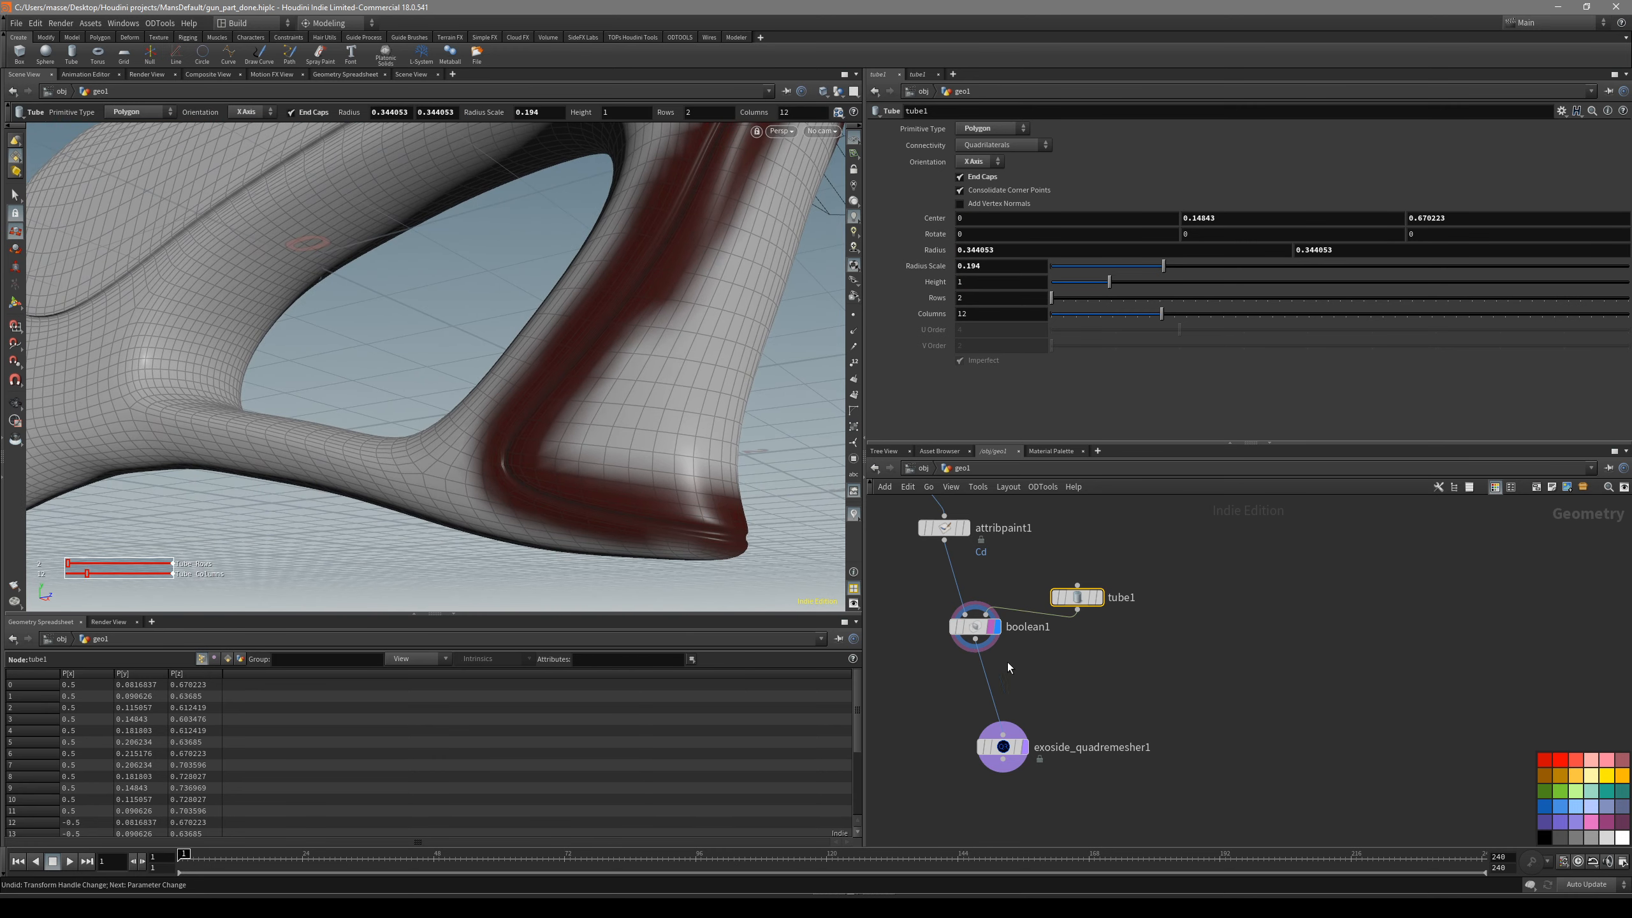
- Display attribpaint1, then boolean1, to compare the stock before and after the subtraction
middle_drag(918, 570, 915, 588)
drag(1002, 587, 942, 533)
key(r)
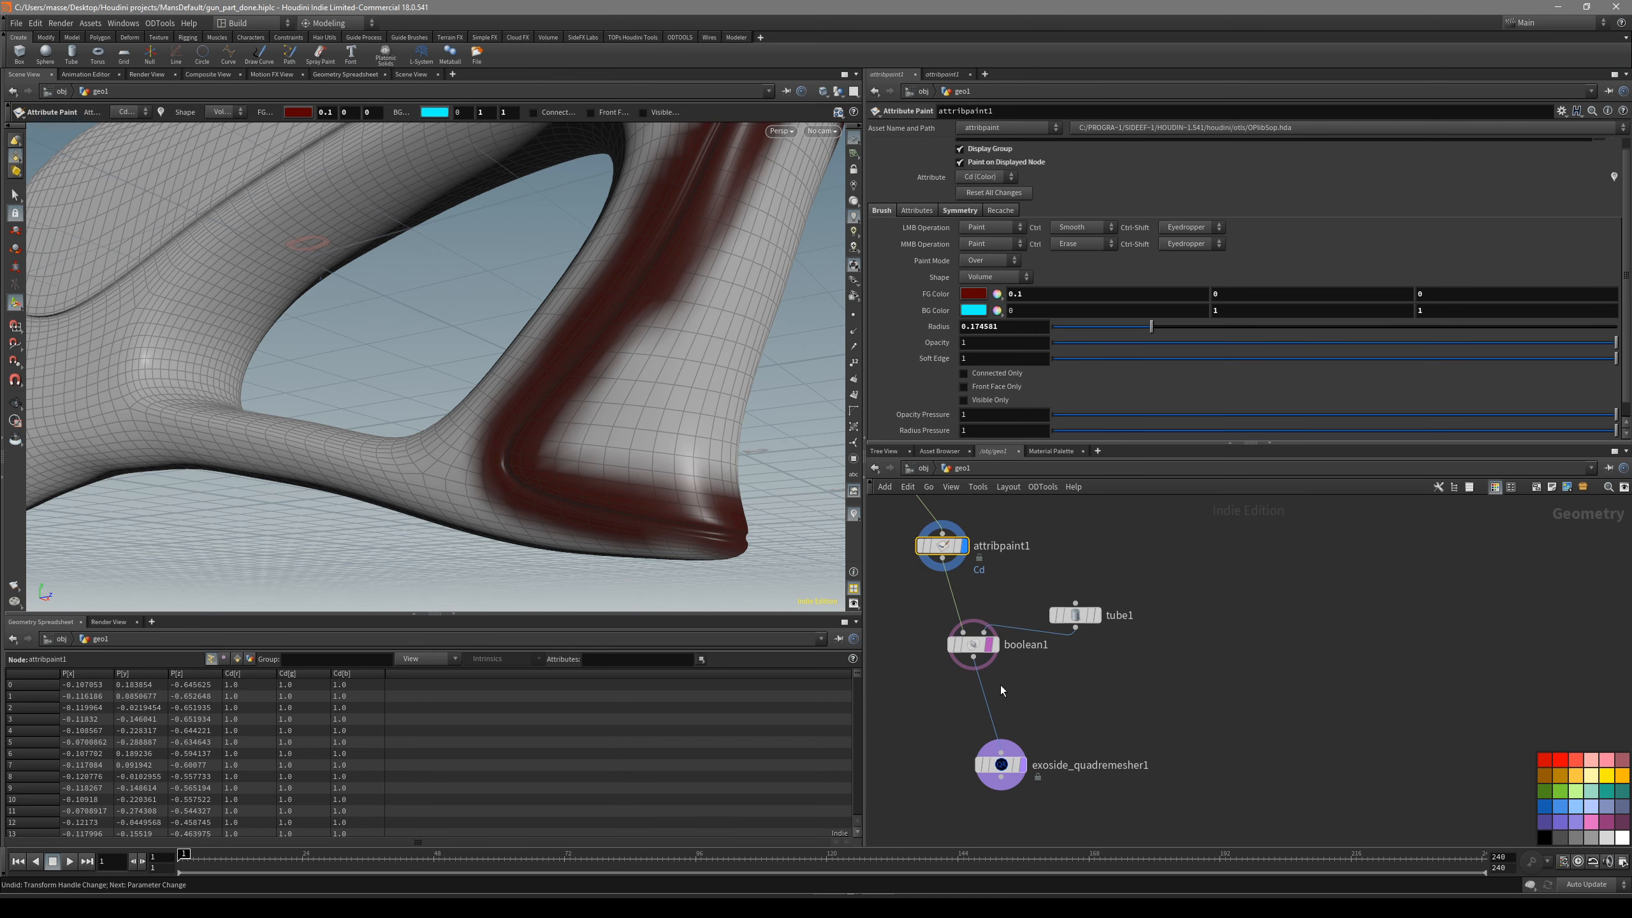
drag(996, 682, 963, 629)
key(r)
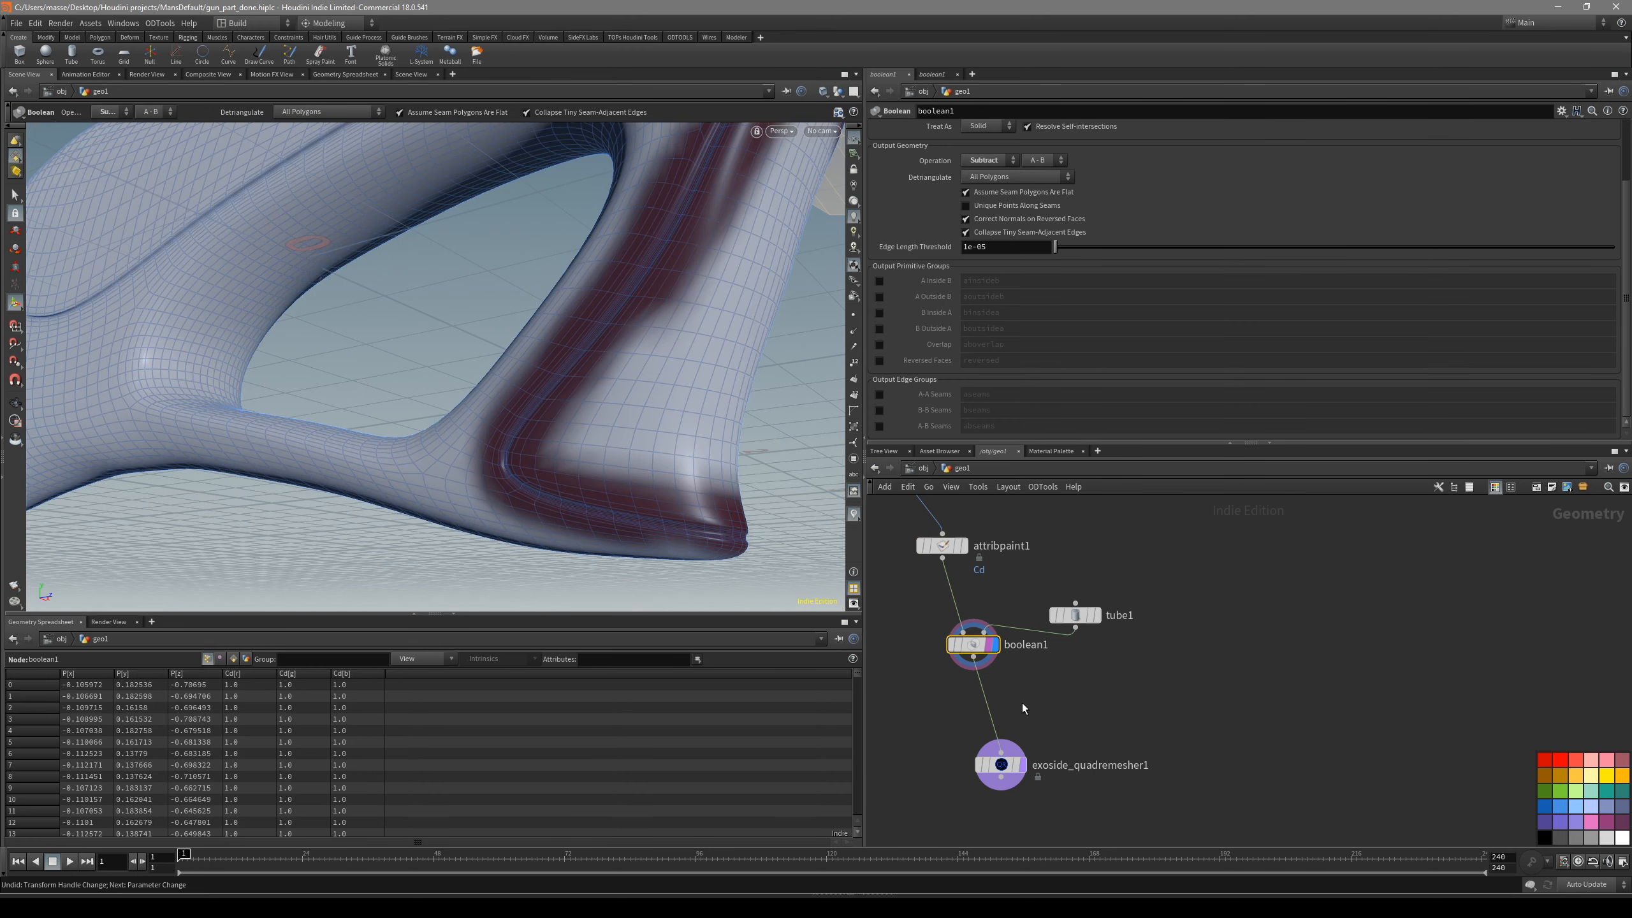
- Move the tube1 node level with attribpaint1, display boolean1, and clear all templates
drag(1100, 652, 1100, 546)
key(r)
drag(1070, 684, 955, 617)
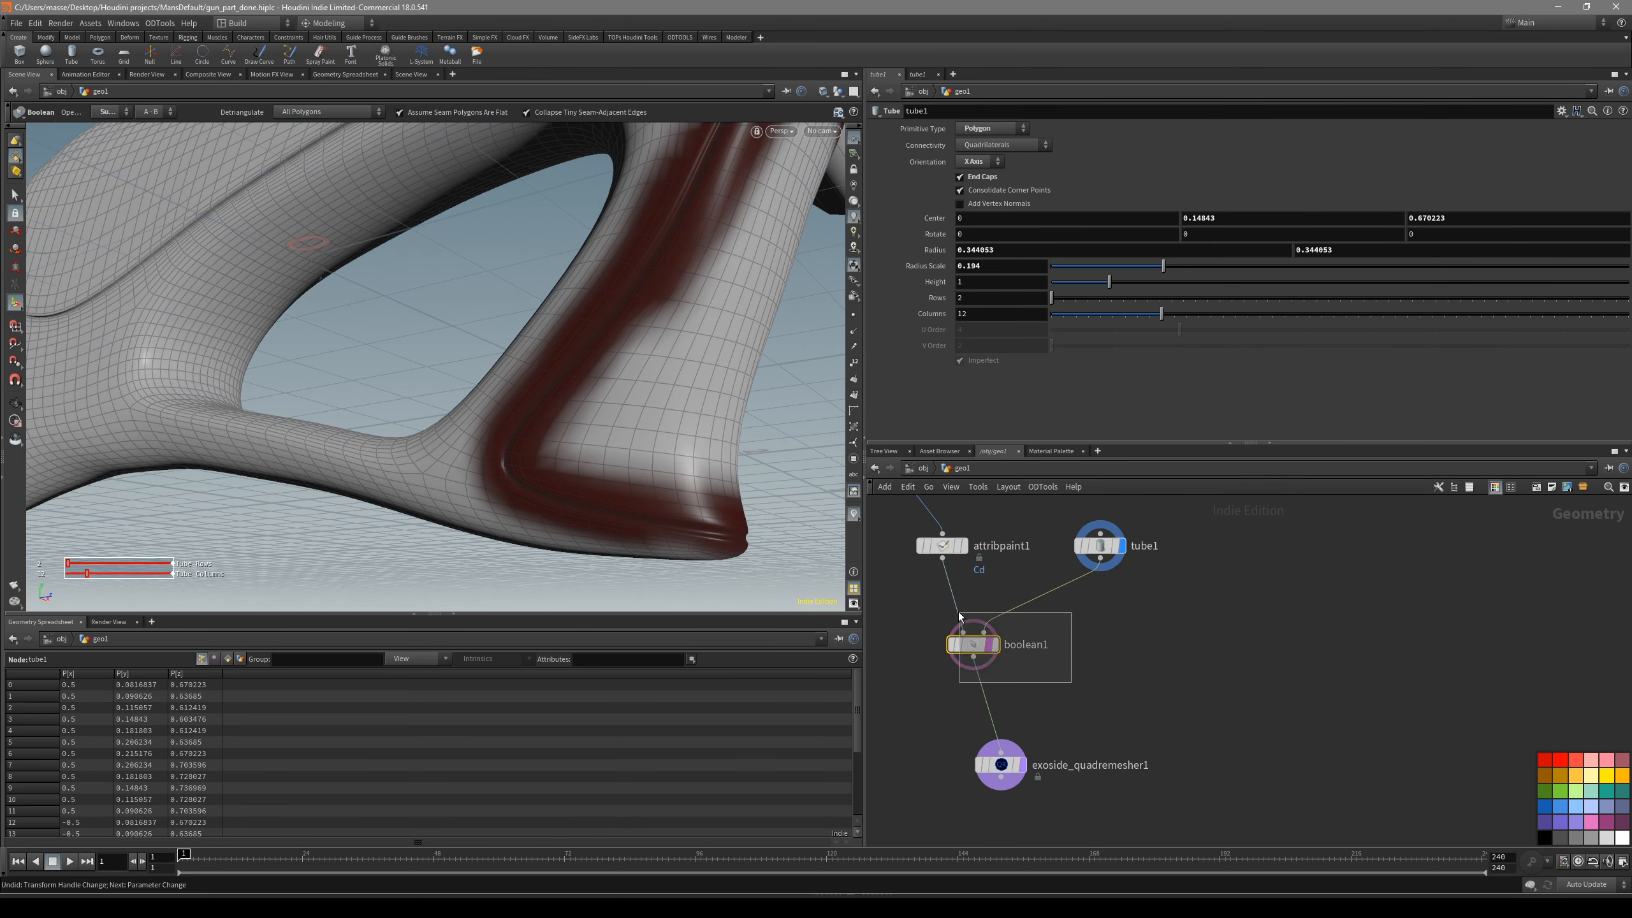
key(r)
key(shift+t)
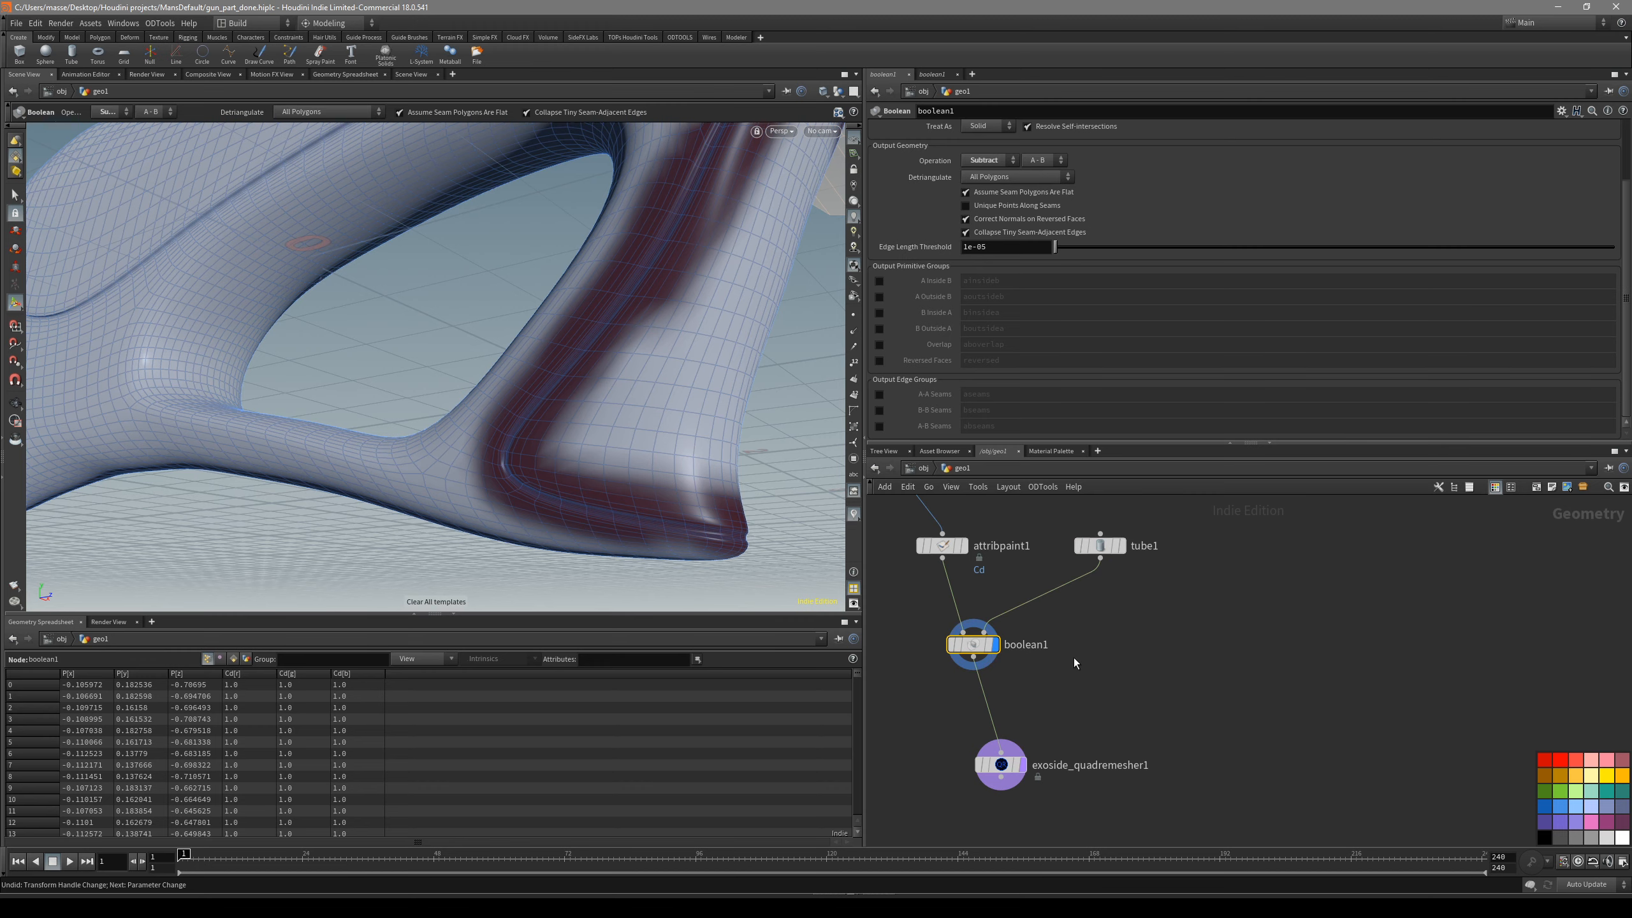
- Display exoside_quadremesher1 and examine the remeshed wireframe around the round hole in the stock
key(Escape)
key(shift+w)
mouse_move(635, 189)
mouse_down()
mouse_move(670, 445)
mouse_move(693, 420)
mouse_move(785, 481)
mouse_up()
key(Return)
drag(1071, 727, 981, 782)
key(r)
drag(630, 443, 657, 462)
scroll(657, 463, up, 5)
drag(754, 314, 739, 303)
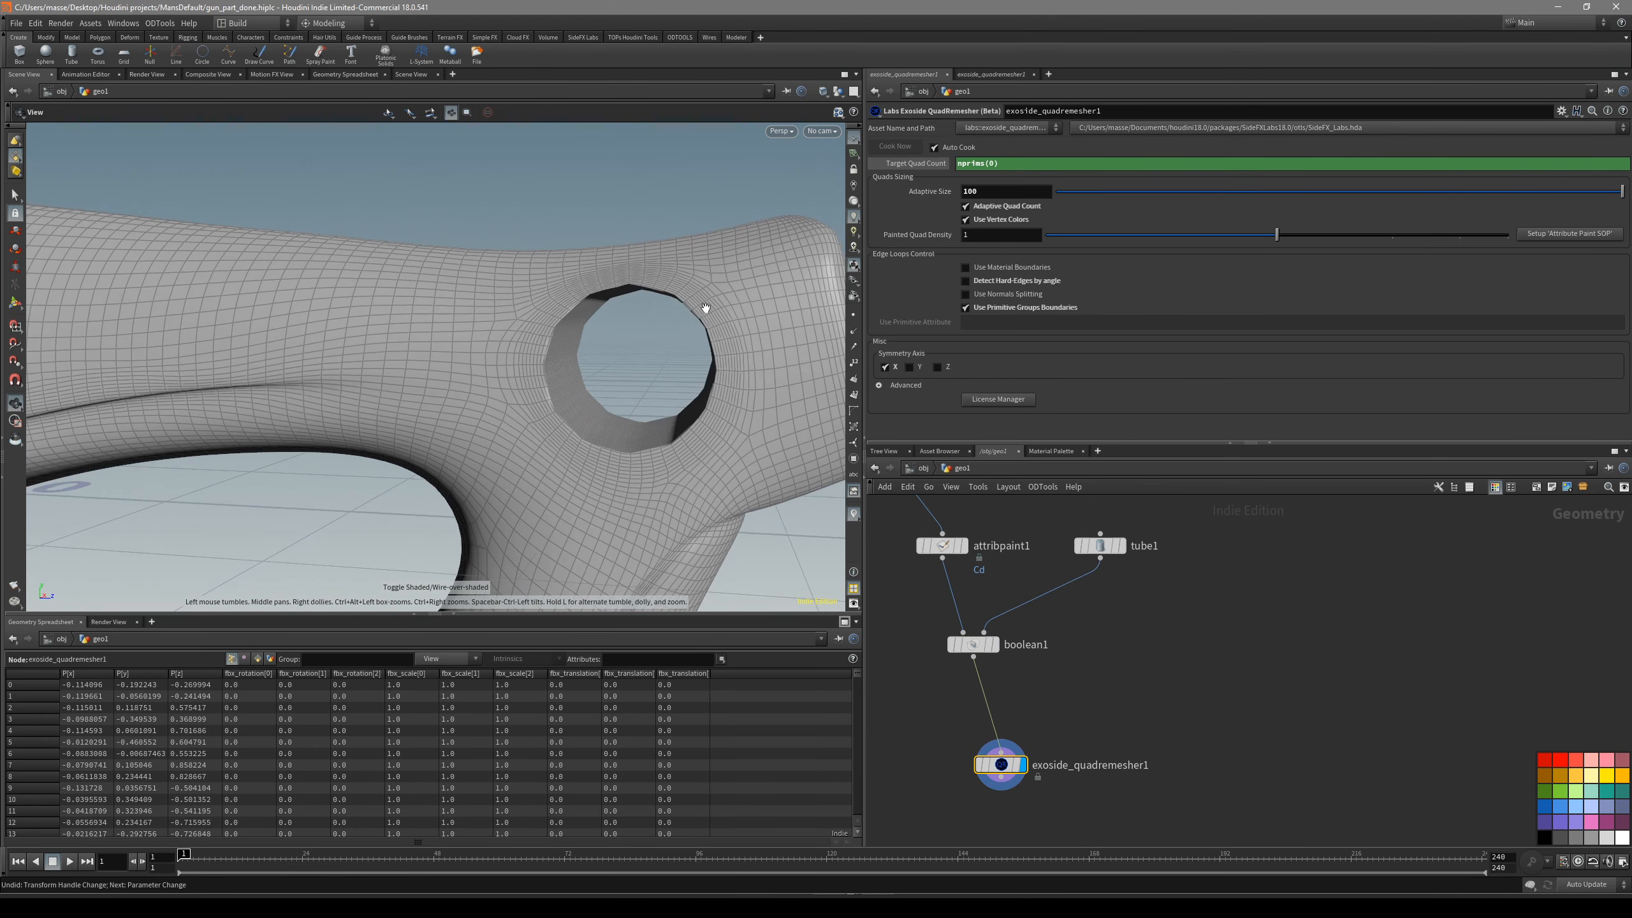
scroll(699, 281, up, 3)
key(Return)
drag(645, 424, 633, 401)
- Display boolean1 and enable its Reversed Faces output primitive group for the inner faces of the hole
click(973, 643)
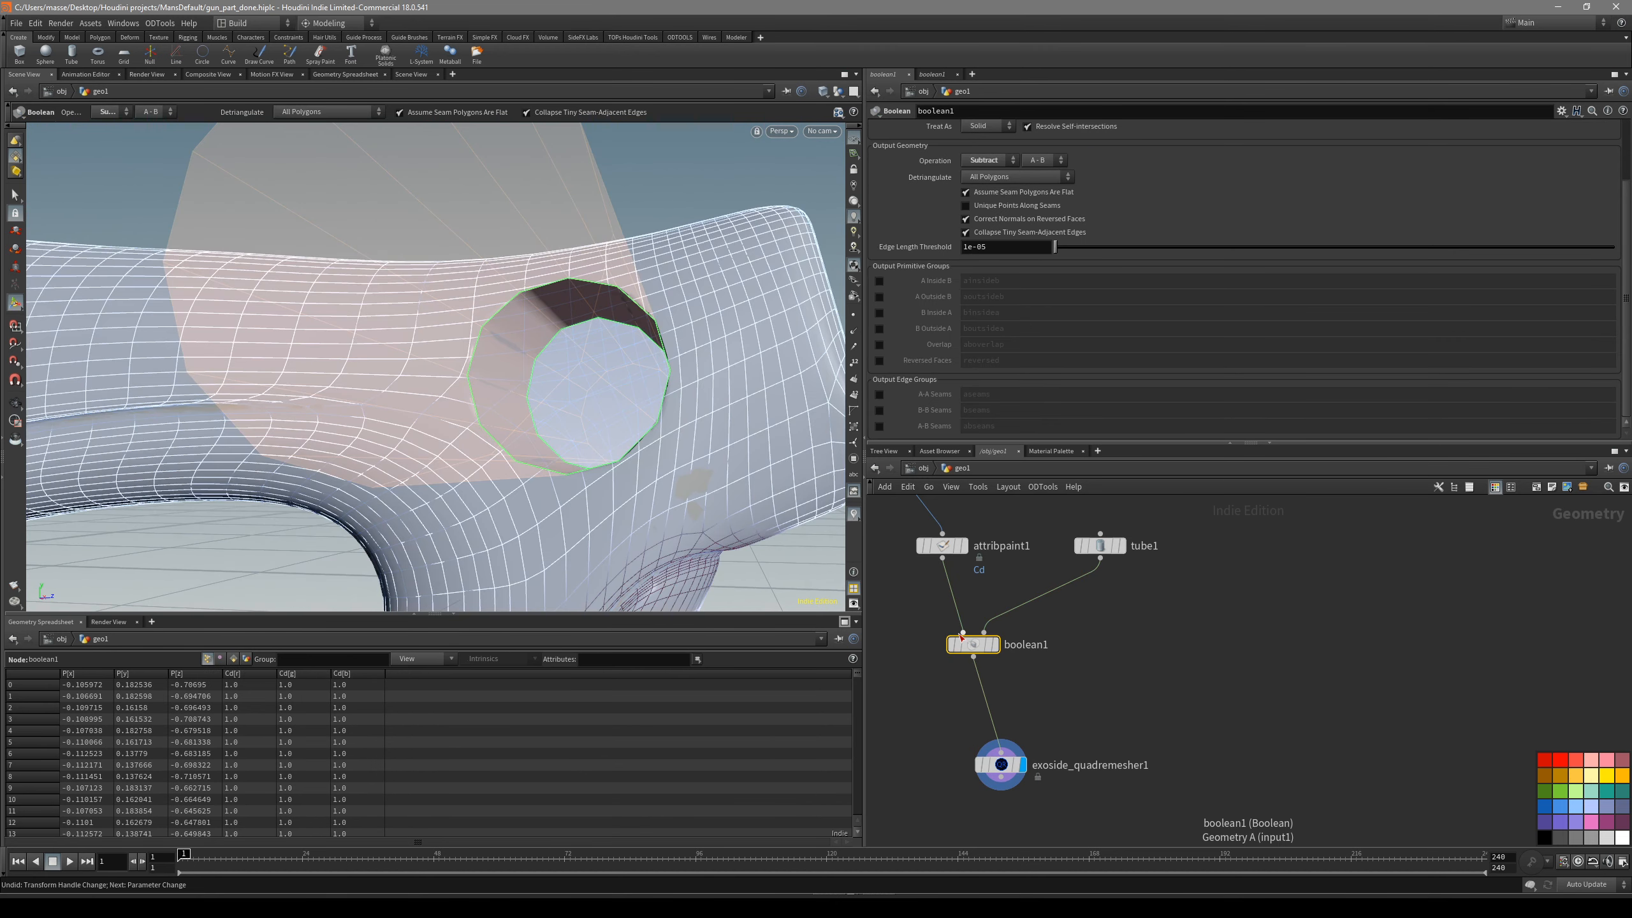
click(994, 644)
click(881, 361)
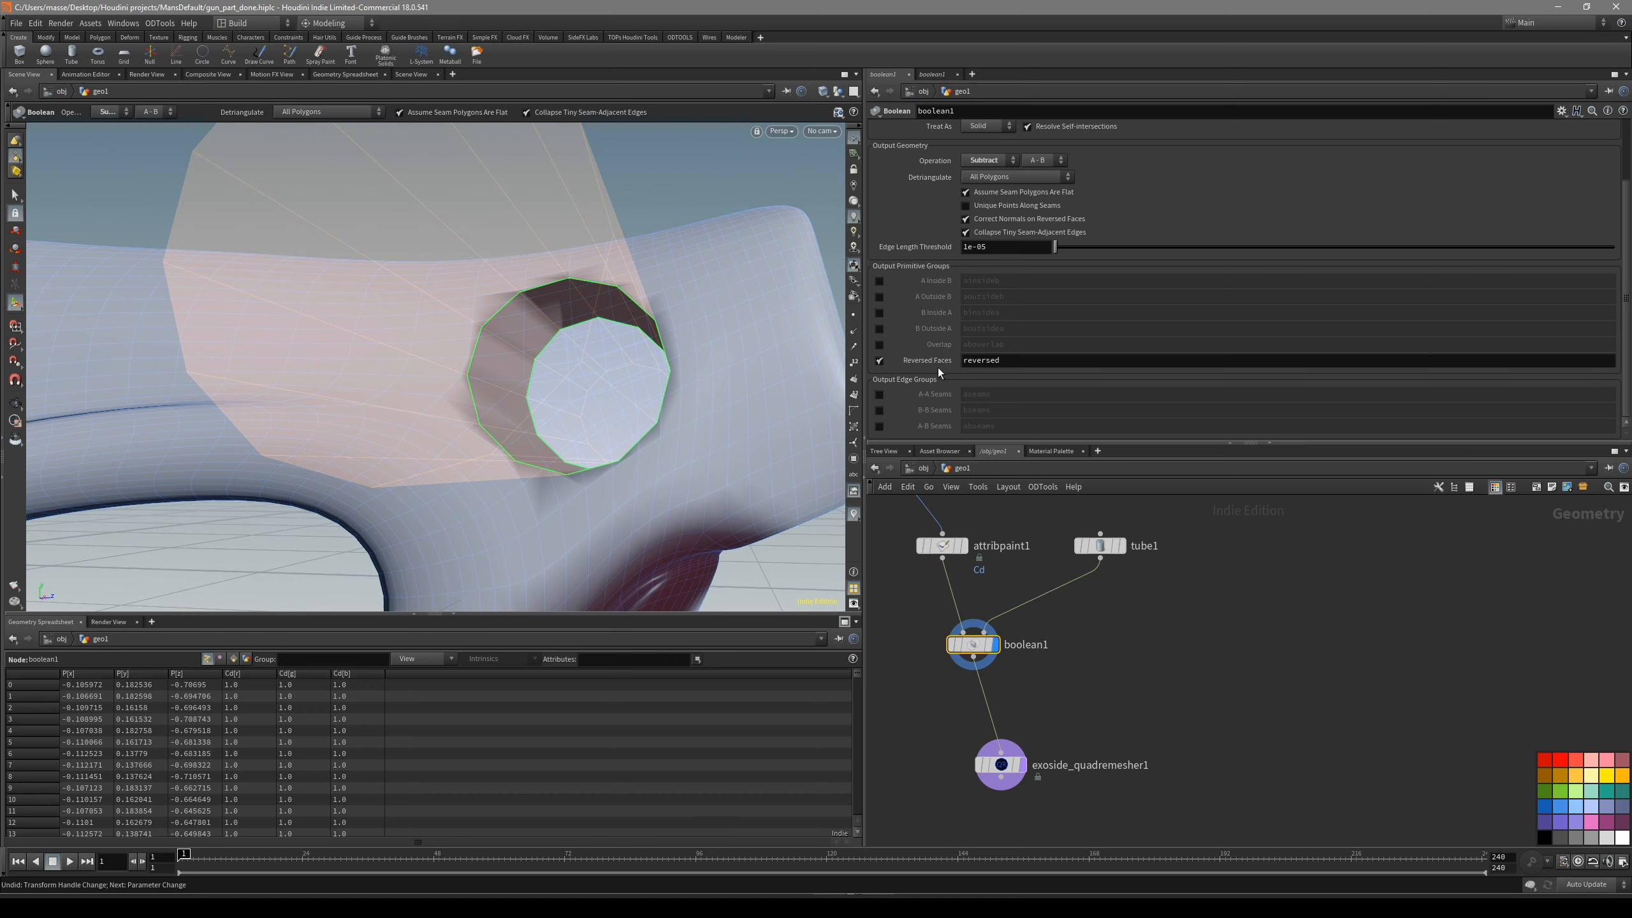
key(Escape)
drag(633, 406, 553, 380)
drag(586, 321, 635, 235)
mouse_move(732, 213)
alt+mouse_down()
mouse_move(547, 329)
mouse_move(703, 262)
mouse_move(729, 332)
mouse_move(648, 306)
mouse_move(550, 317)
mouse_move(546, 361)
mouse_move(538, 260)
alt+mouse_up()
key(Escape)
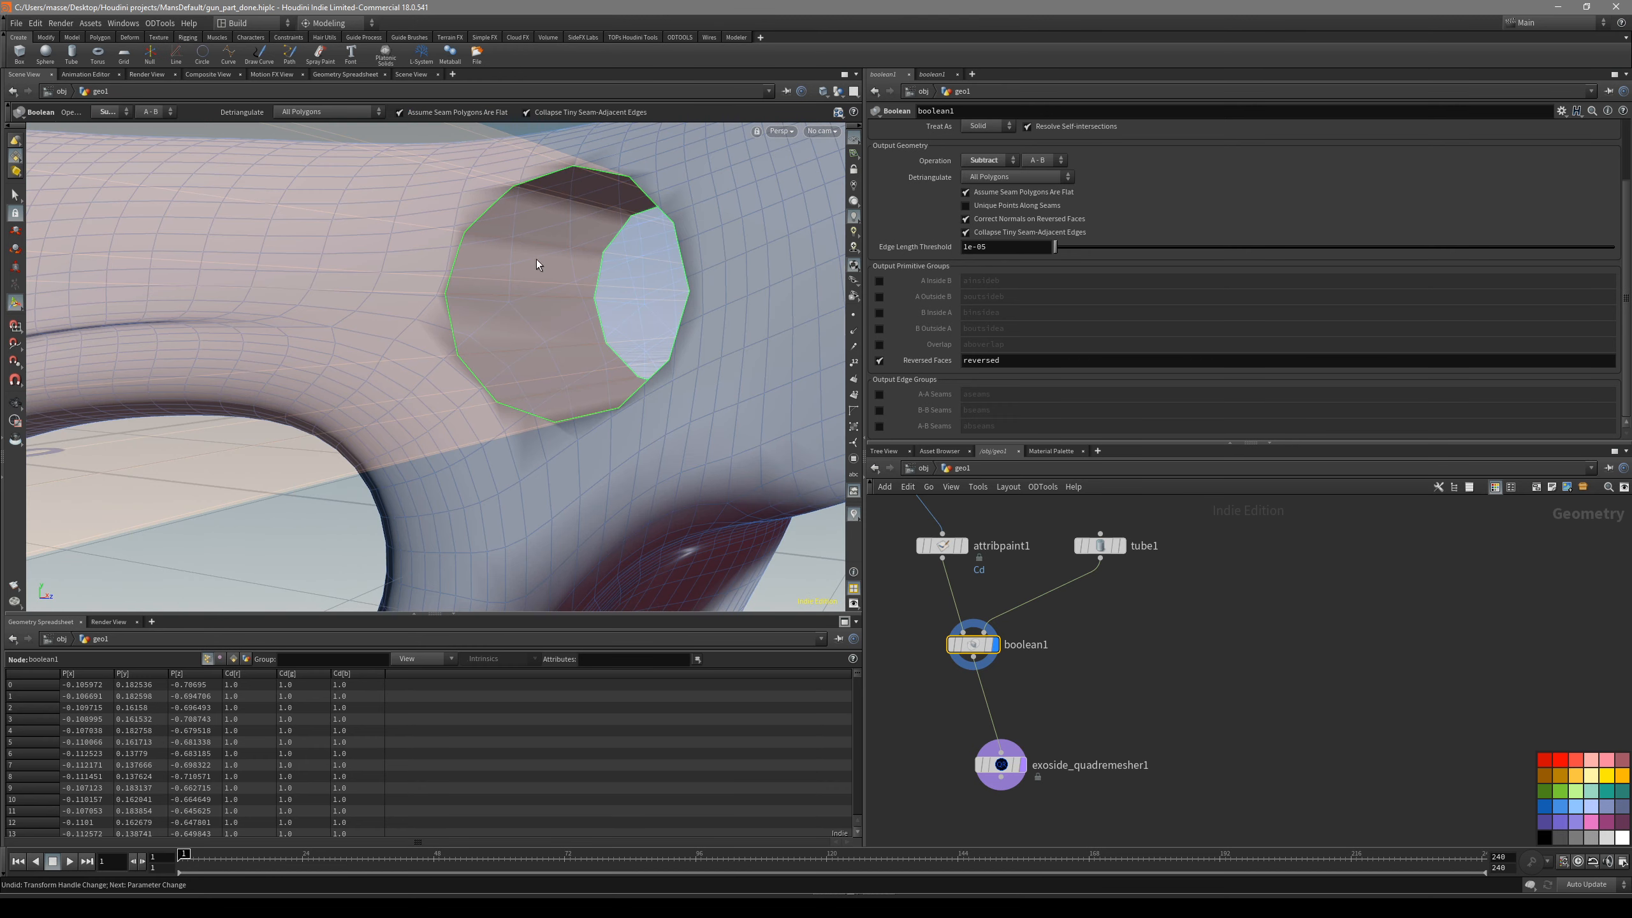
alt+drag(576, 371, 624, 411)
- Display exoside_quadremesher1 and examine the quad flow along the hole's rim and inner wall
drag(1093, 708, 962, 791)
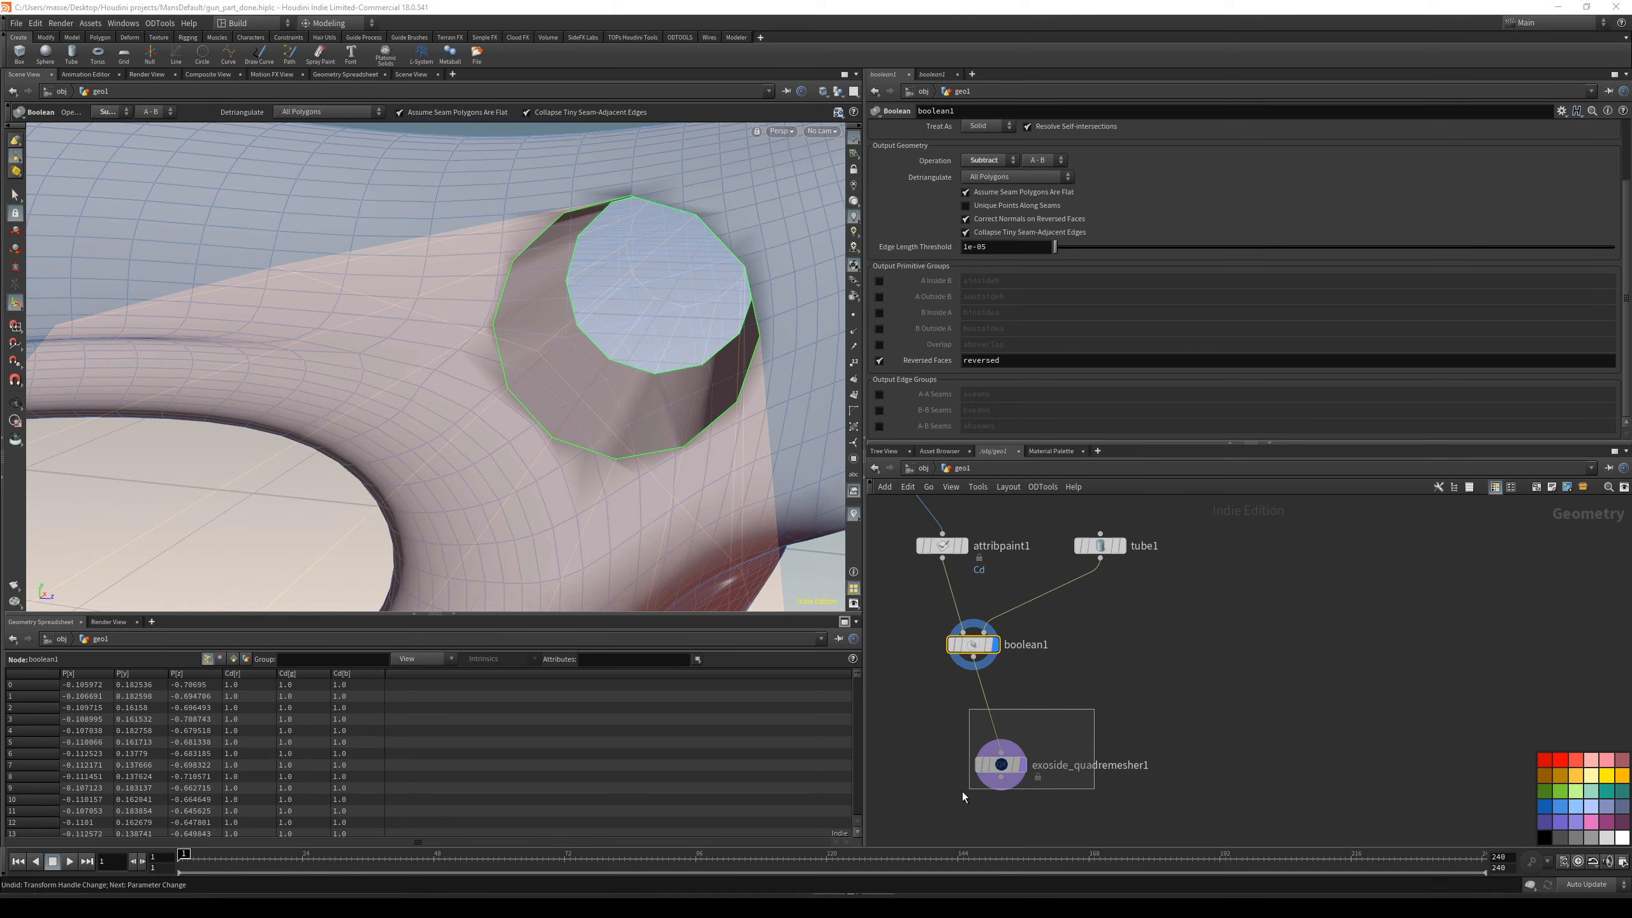
mouse_move(738, 502)
mouse_down()
mouse_move(722, 469)
mouse_move(750, 400)
mouse_move(726, 372)
mouse_move(680, 430)
mouse_up()
key(shift+w)
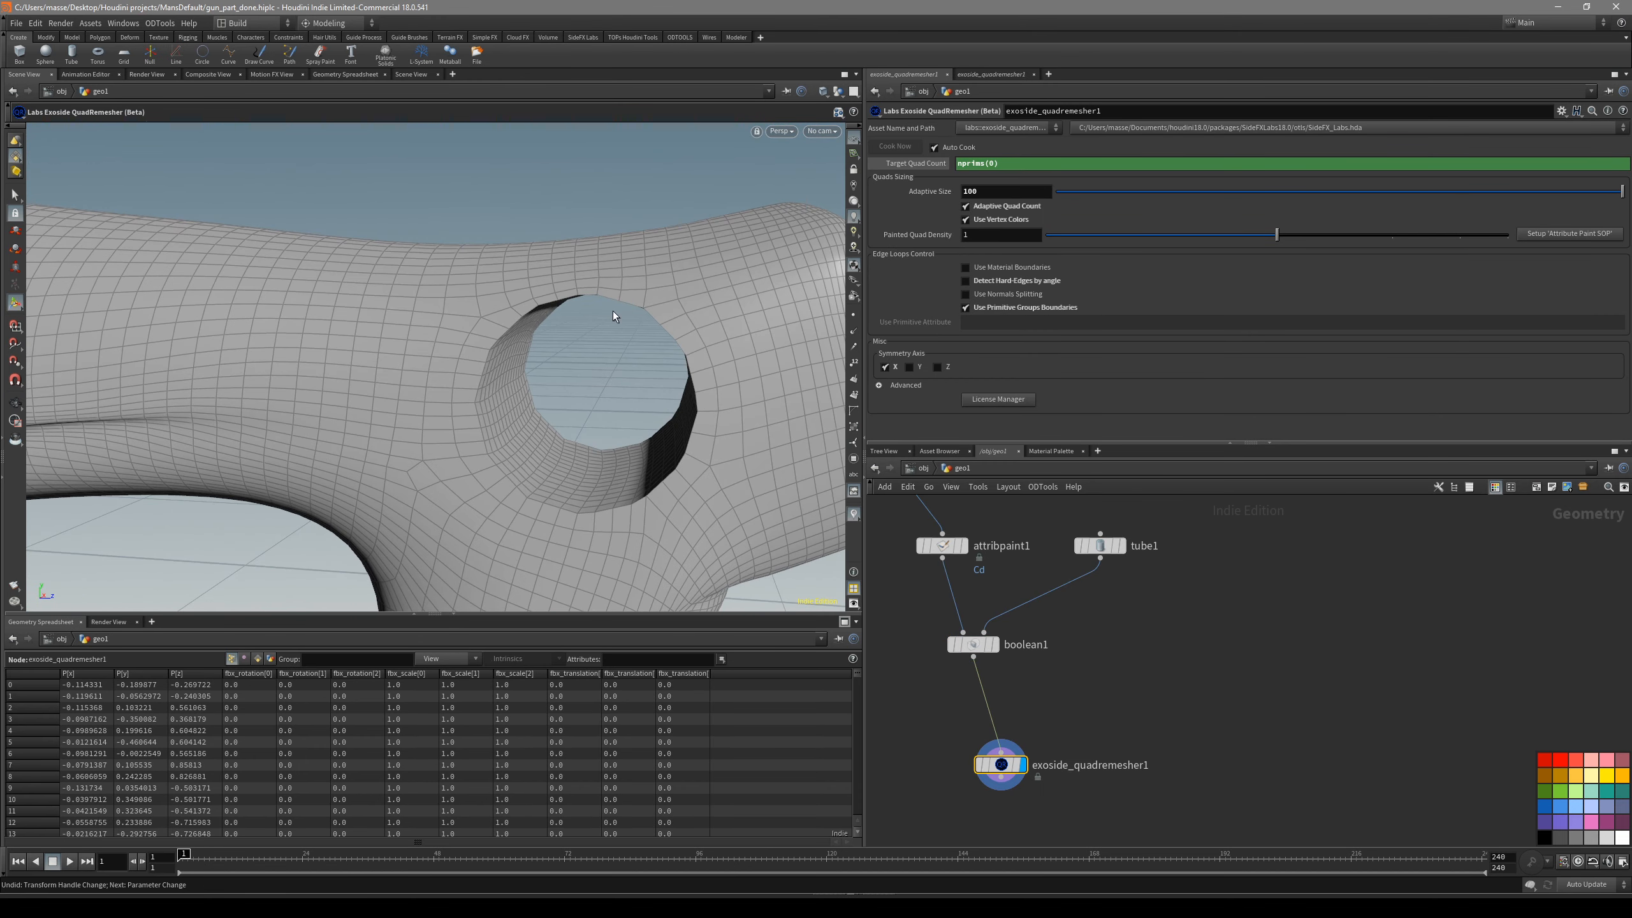
alt+drag(611, 311, 528, 297)
alt+right_drag(527, 297, 563, 297)
alt+drag(446, 405, 728, 456)
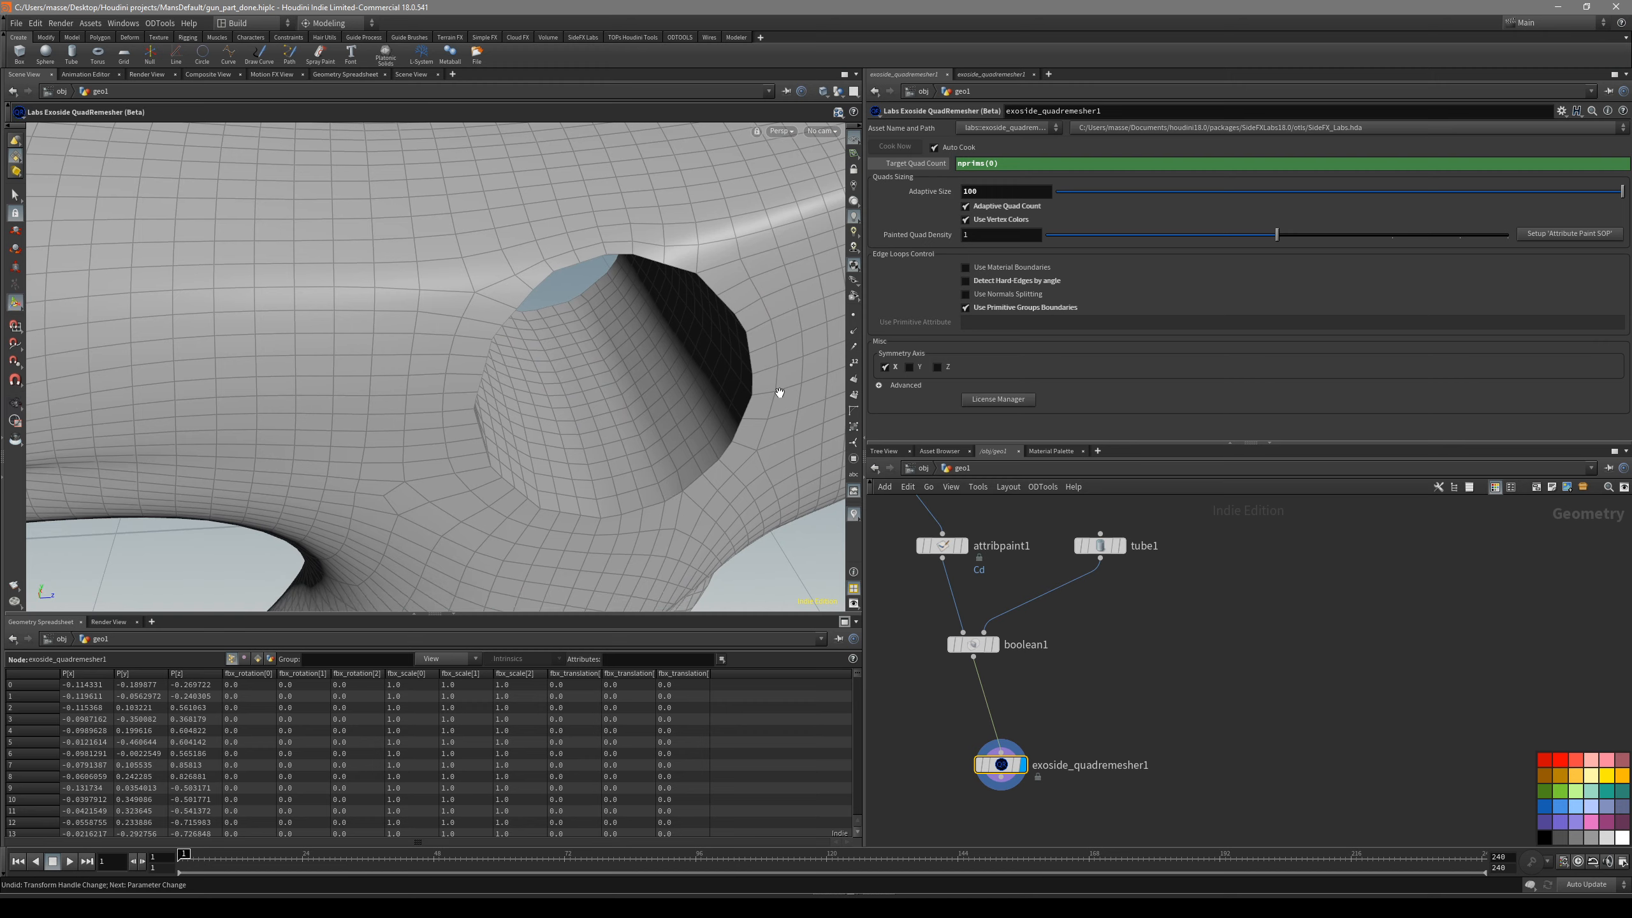
alt+drag(776, 393, 724, 307)
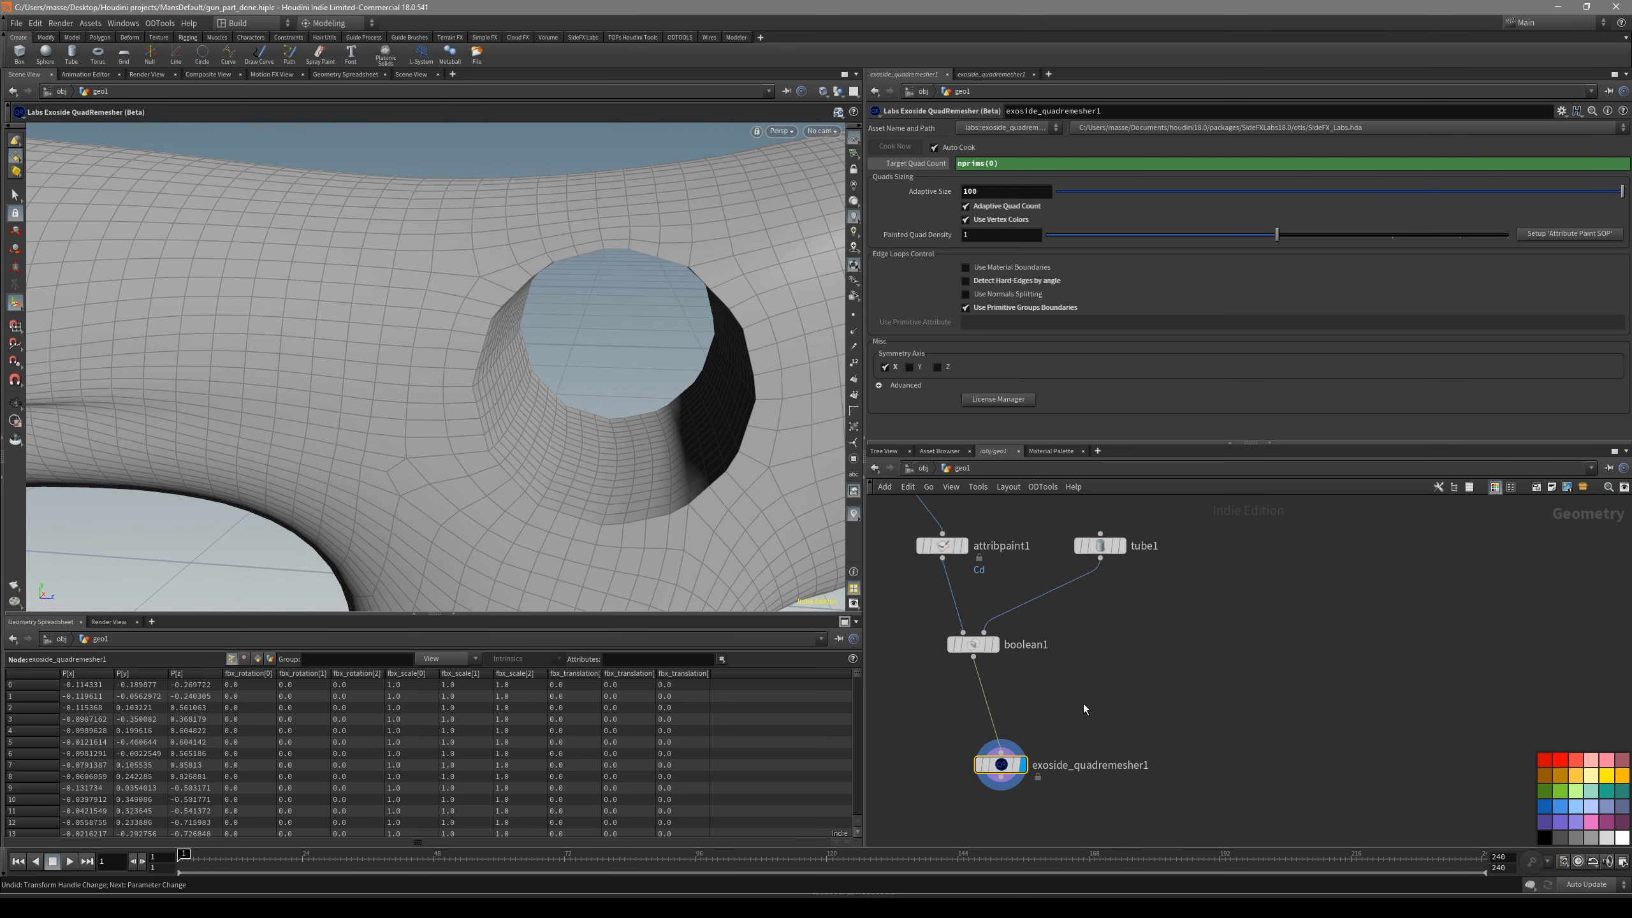
mouse_move(732, 411)
alt+mouse_down()
mouse_move(761, 353)
mouse_move(798, 335)
mouse_move(735, 398)
alt+mouse_up()
- Raise tube1's column count so that it cuts a rounder hole through the stock
key(shift+w)
key(space+4)
scroll(1102, 592, up, 2)
click(1130, 526)
alt+right_drag(683, 408, 743, 434)
key(space+1)
alt+drag(677, 426, 690, 394)
drag(1161, 314, 1506, 318)
- Display exoside_quadremesher1 and examine the rounder hole in side and perspective views, with and without wireframe
drag(1067, 711, 974, 787)
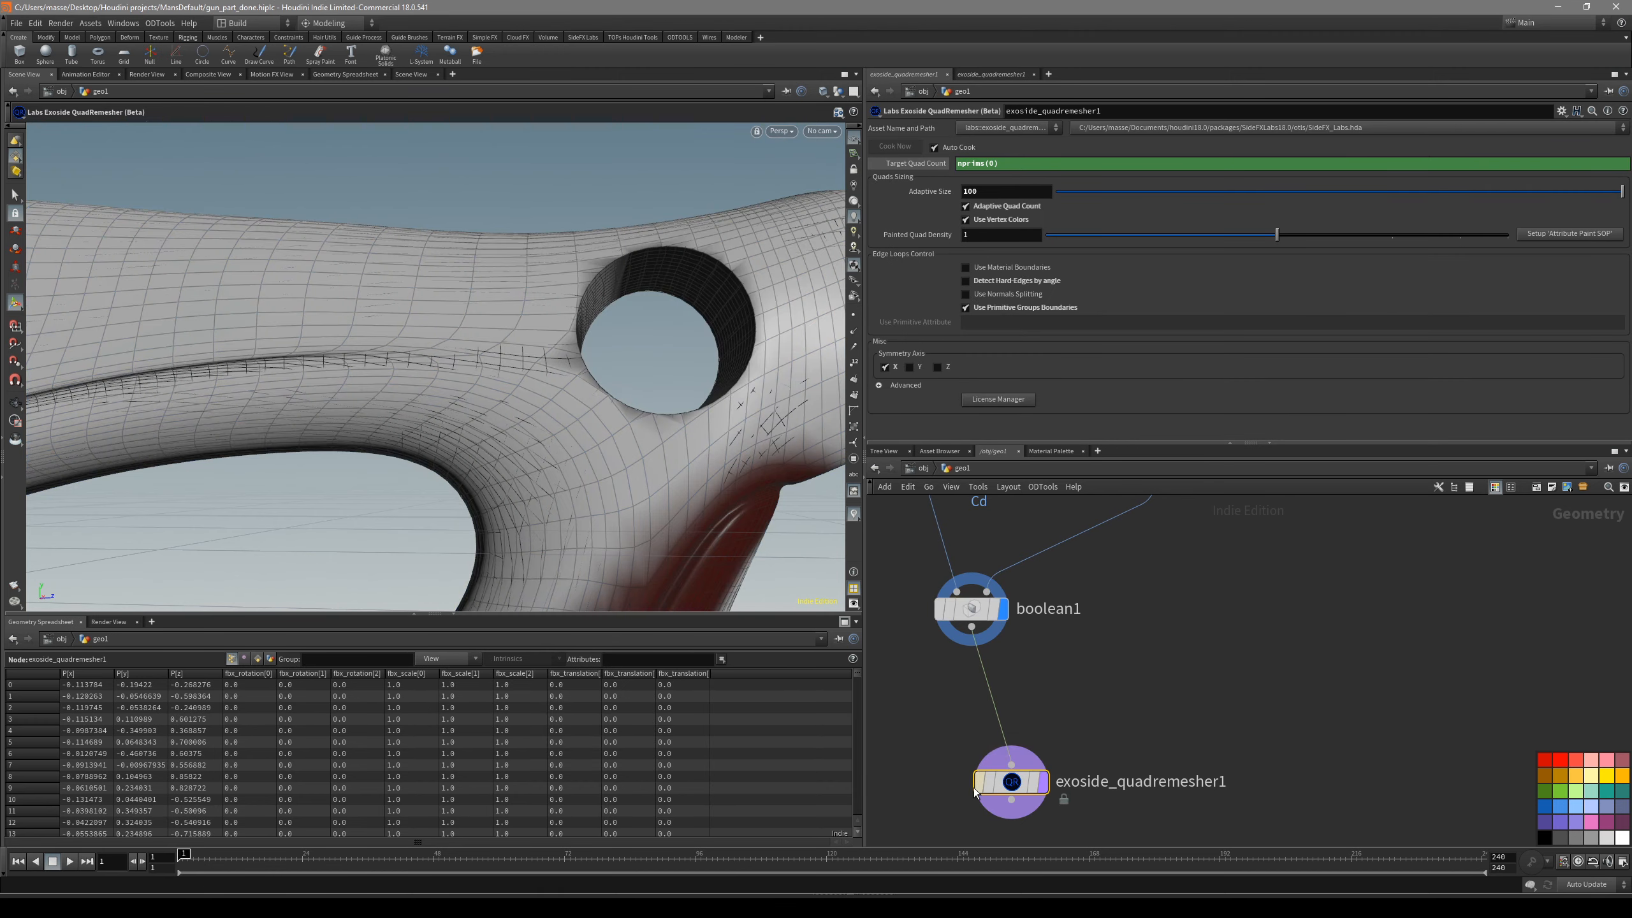
click(1042, 782)
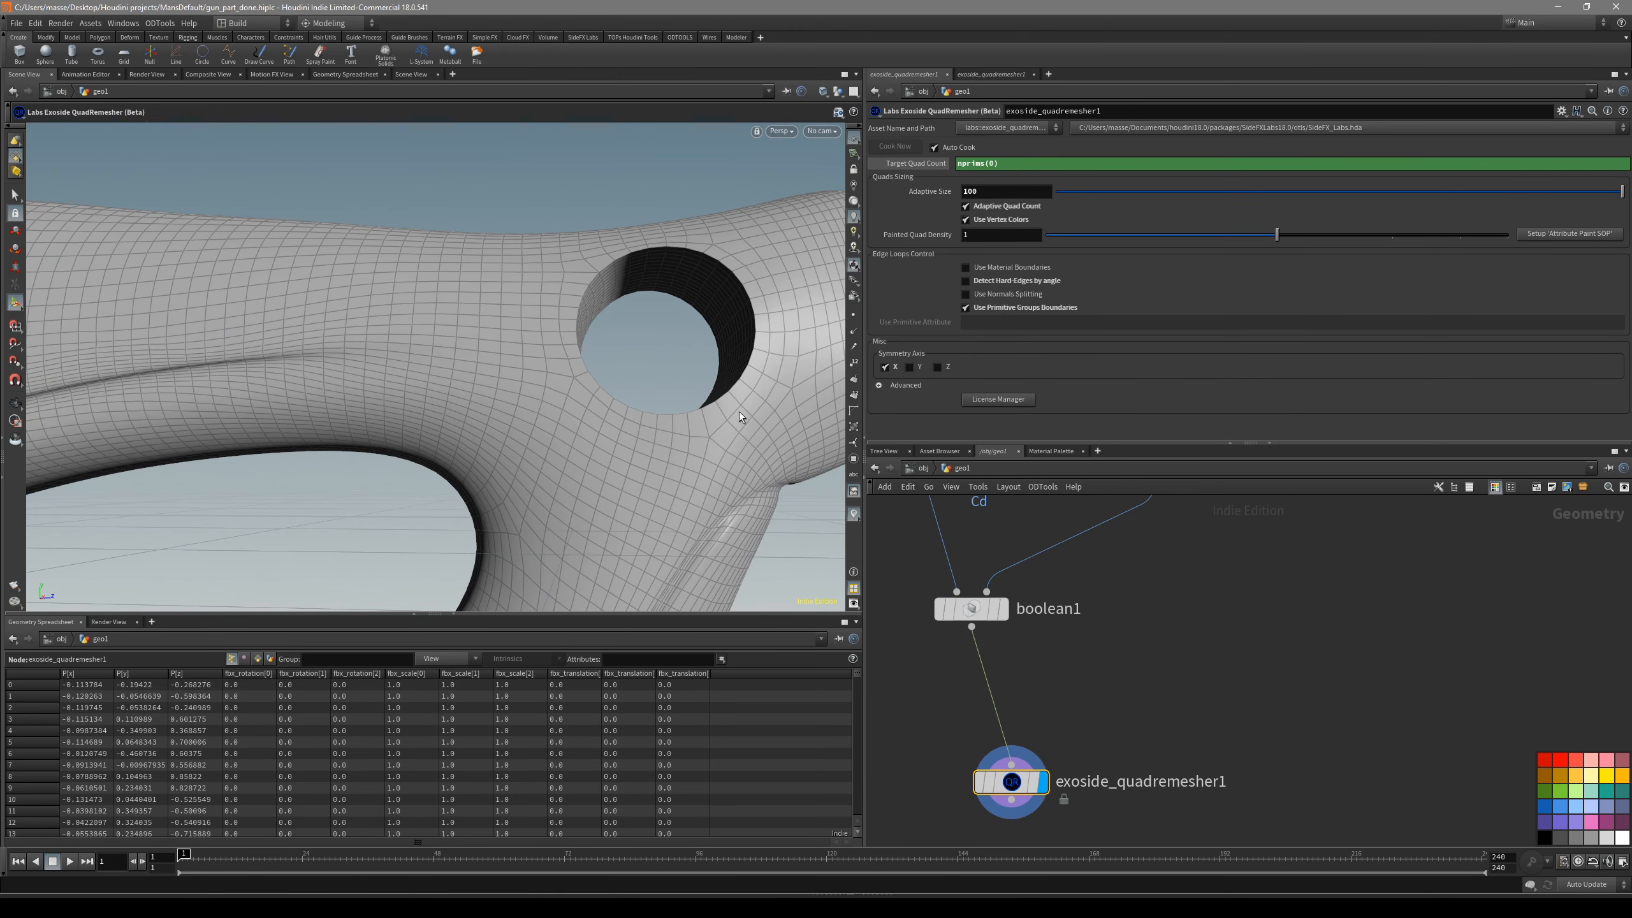
key(shift+w)
drag(739, 411, 719, 410)
key(space+4)
right_drag(618, 431, 681, 393)
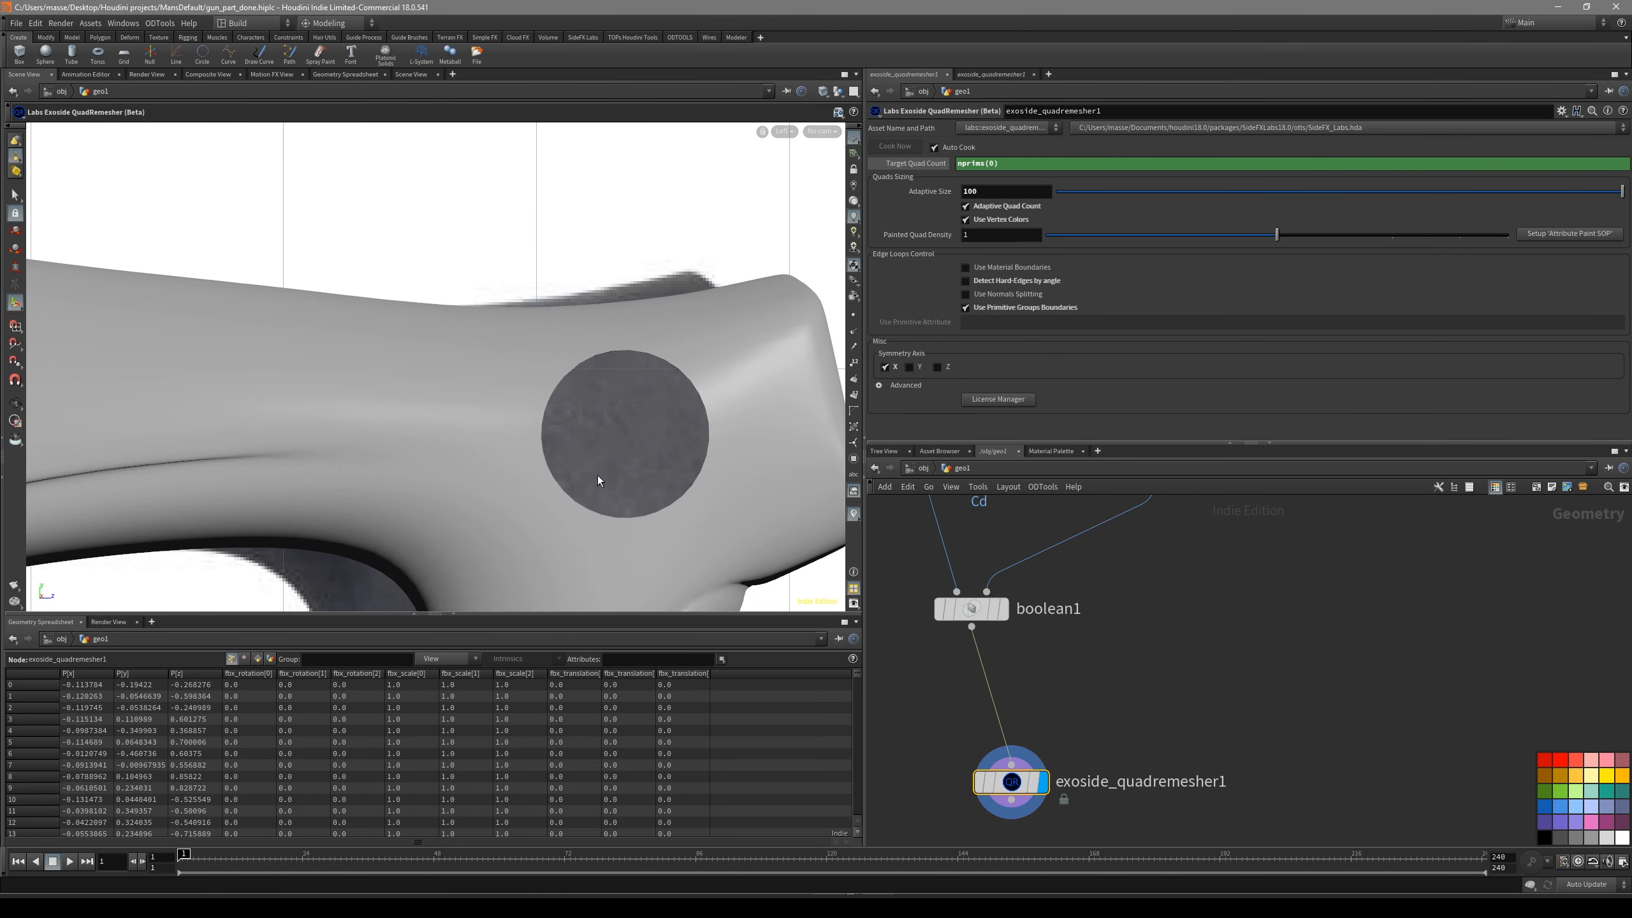
key(space+1)
key(shift+w)
mouse_move(696, 445)
mouse_down()
mouse_move(663, 474)
mouse_move(684, 408)
mouse_move(620, 437)
mouse_move(666, 347)
mouse_up()
drag(574, 247, 551, 298)
- Try to bevel the hole's rim edge loop by 0.00348807 with 3 divisions and inspect it in smooth shading
key(s)
key(3)
double_click(574, 220)
alt+right_drag(550, 298, 485, 328)
key(shift+w)
key(Escape)
mouse_move(613, 350)
mouse_down()
mouse_move(454, 400)
mouse_move(473, 320)
mouse_up()
key(shift+w)
right_drag(474, 321, 635, 300)
key(s)
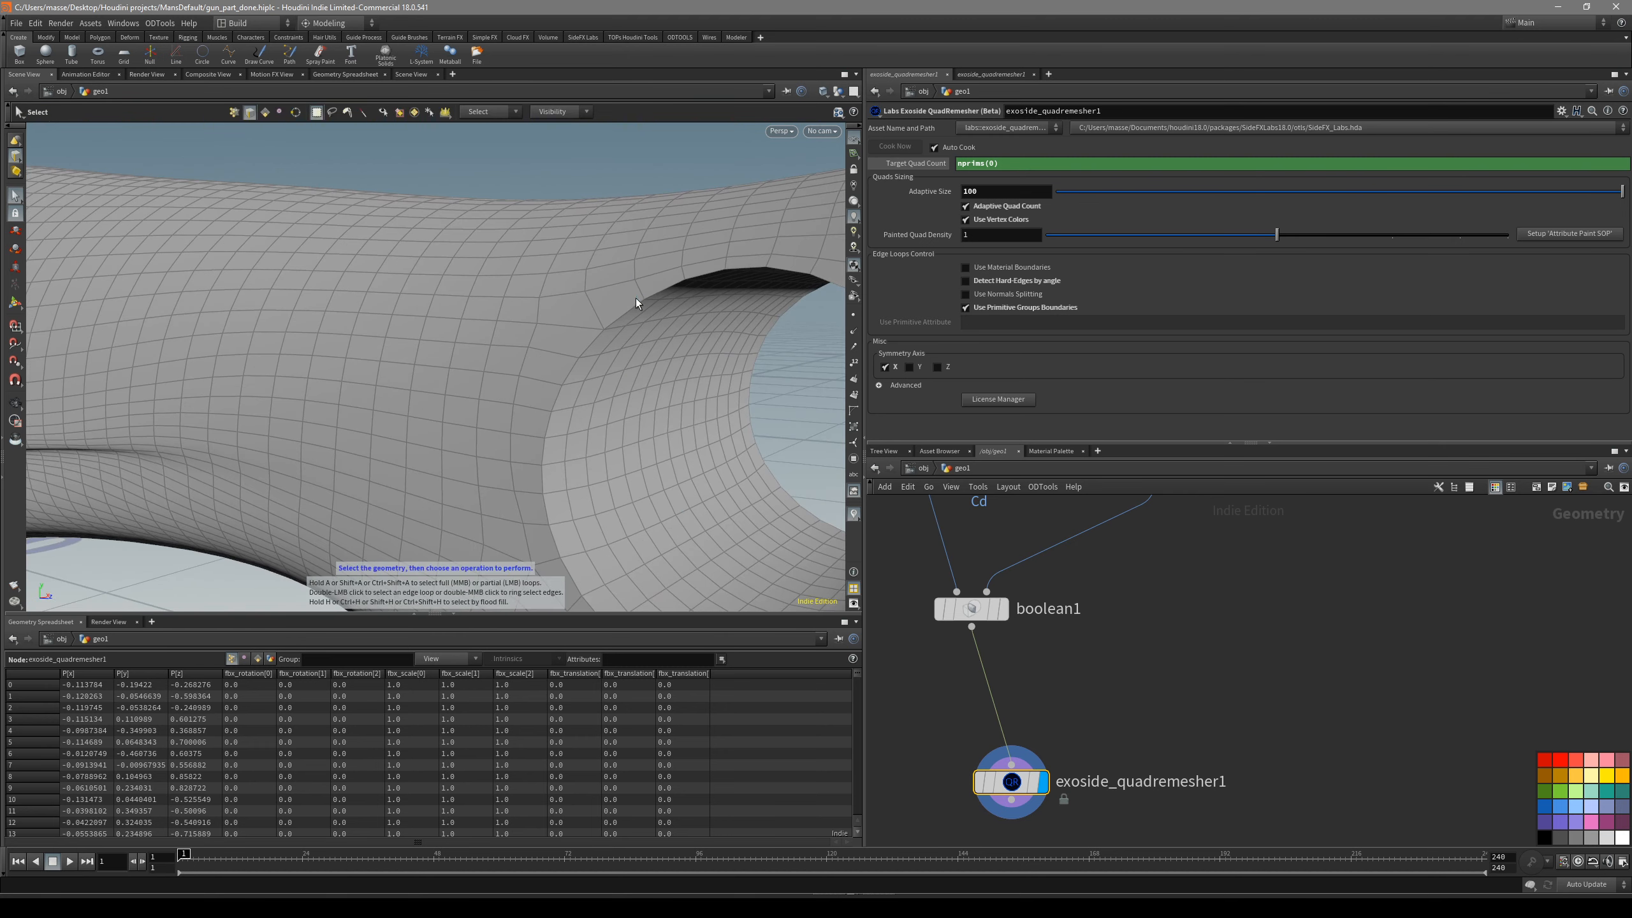
double_click(629, 313)
key(c)
key(shift+b)
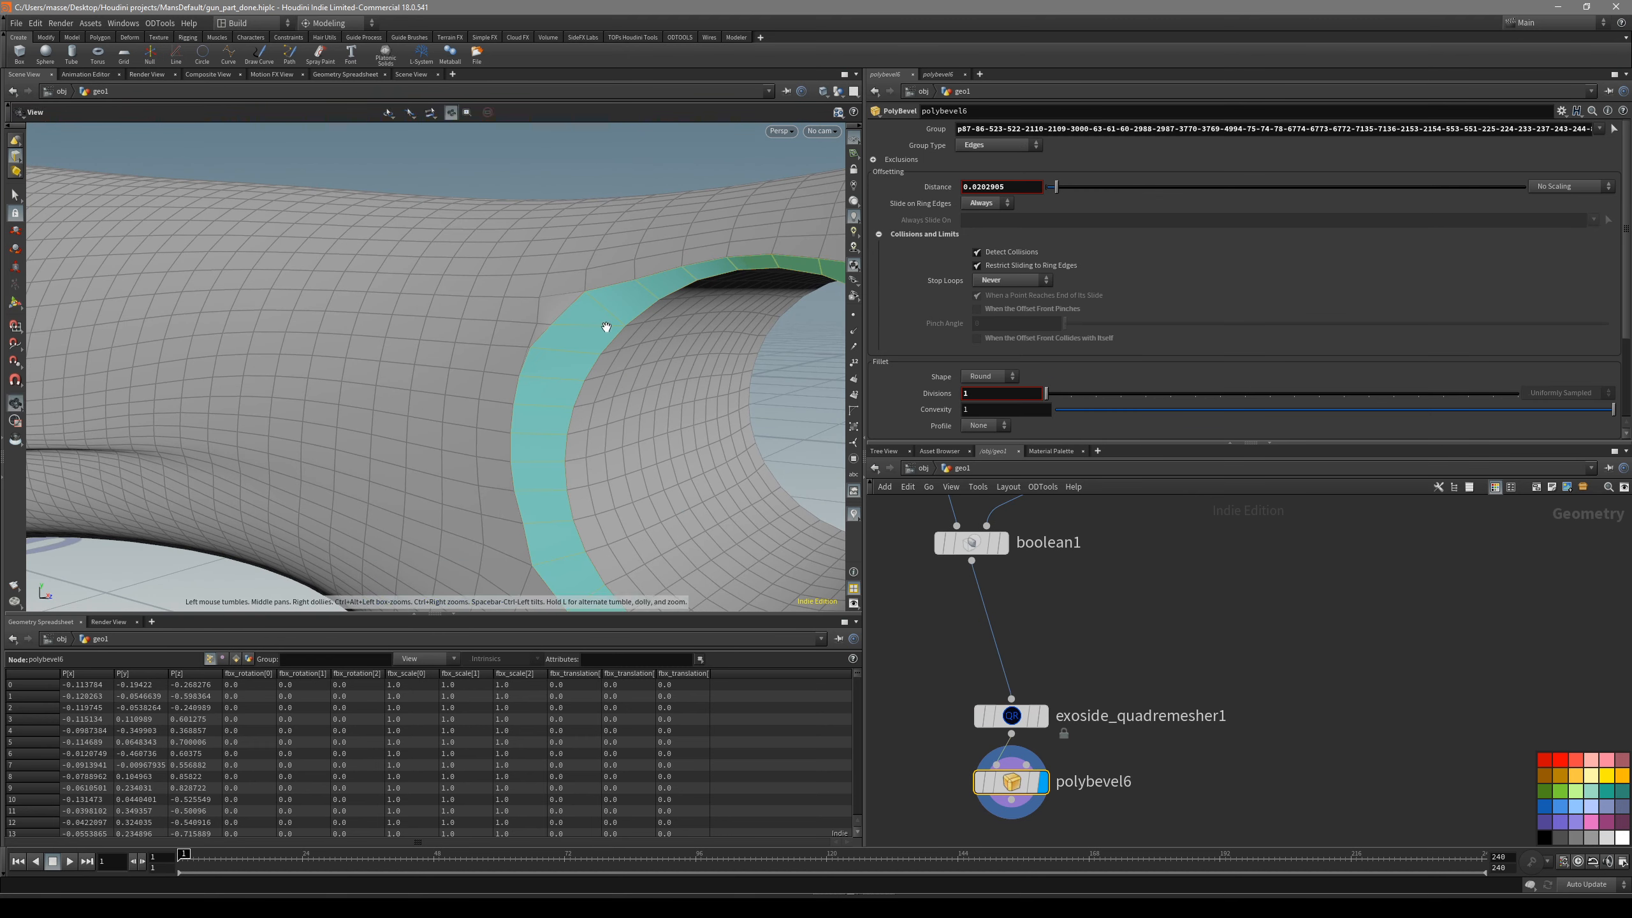
drag(596, 324, 601, 327)
key(Escape)
key(shift+w)
key(Escape)
scroll(774, 332, up, 10)
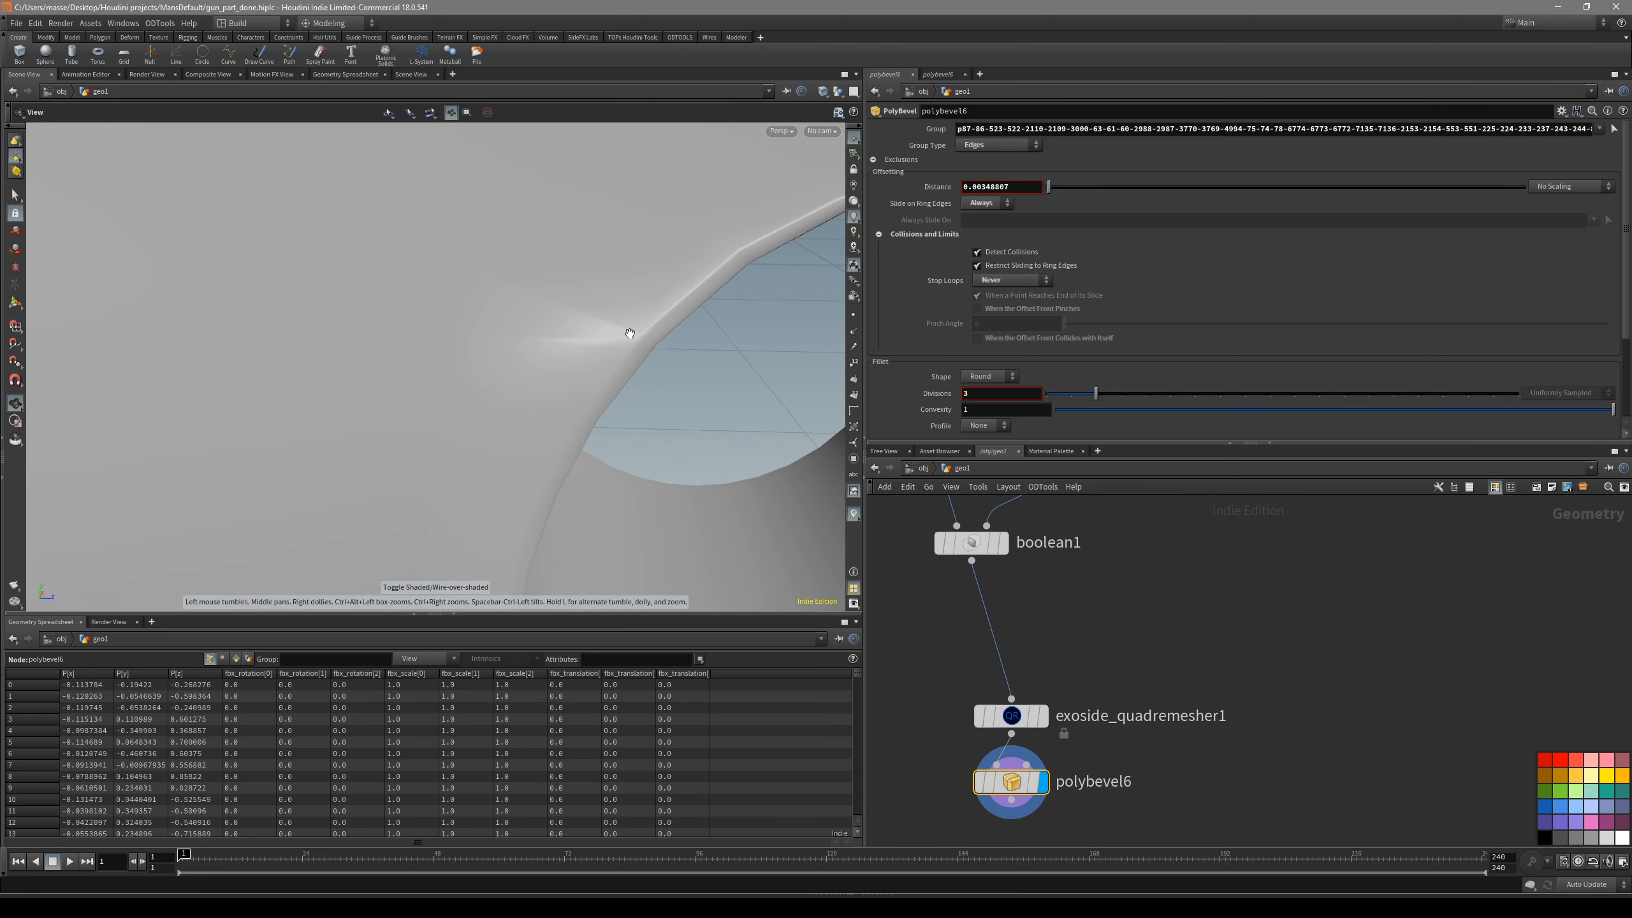
- Delete the trial bevel node and restore the wire-over-shaded display
key(s)
key(Delete)
key(Escape)
key(shift+w)
scroll(663, 393, down, 10)
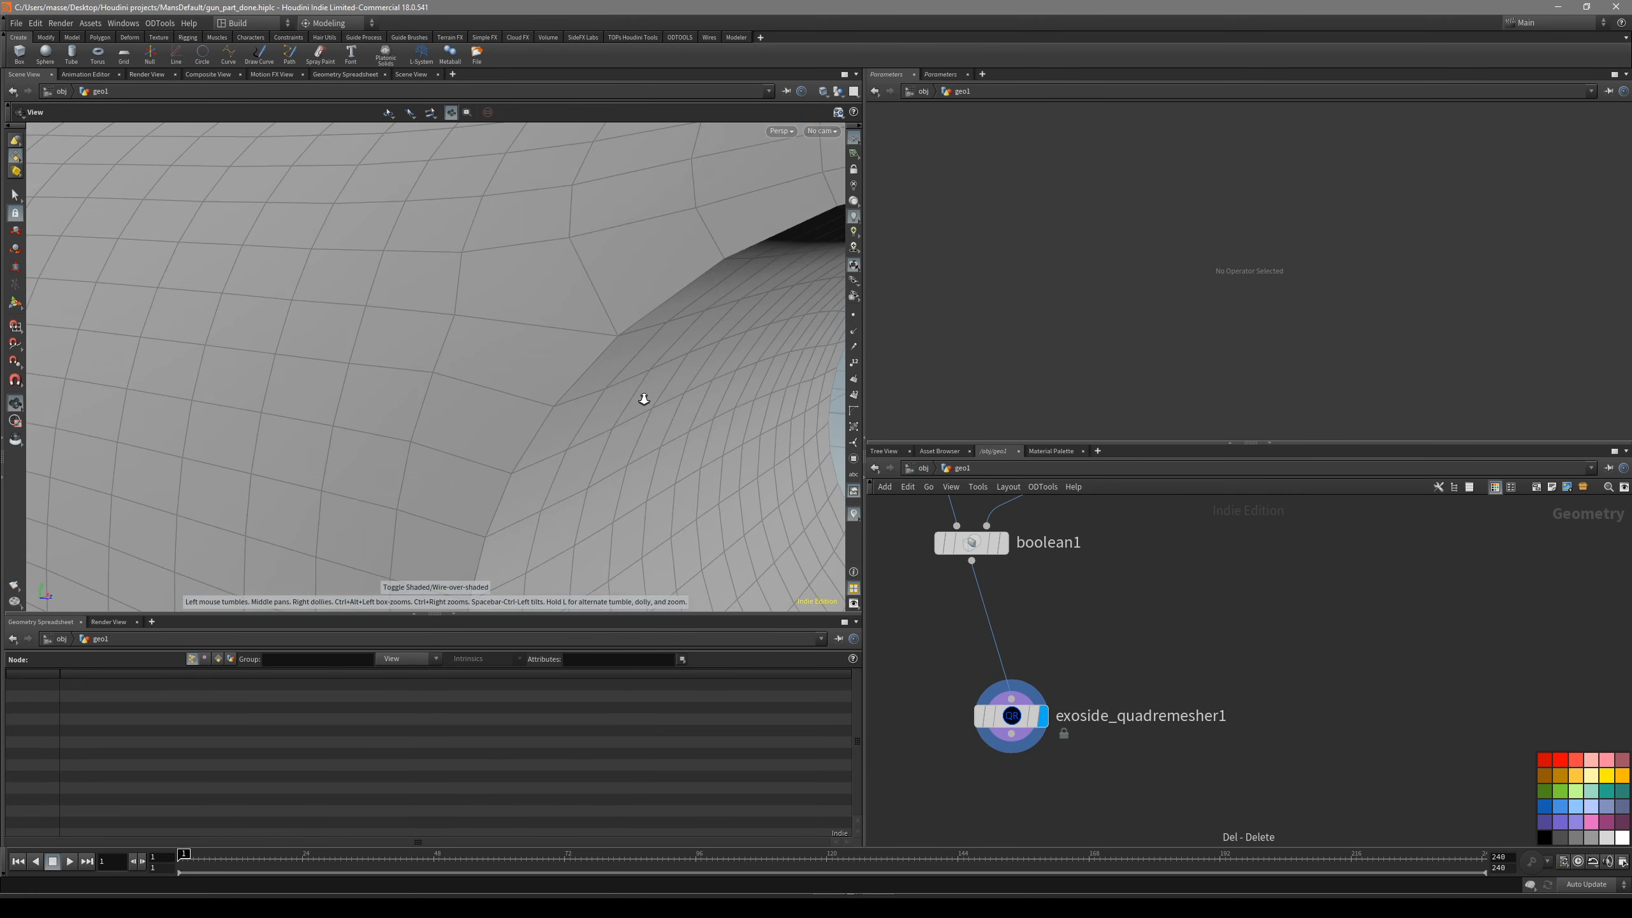
scroll(593, 415, up, 3)
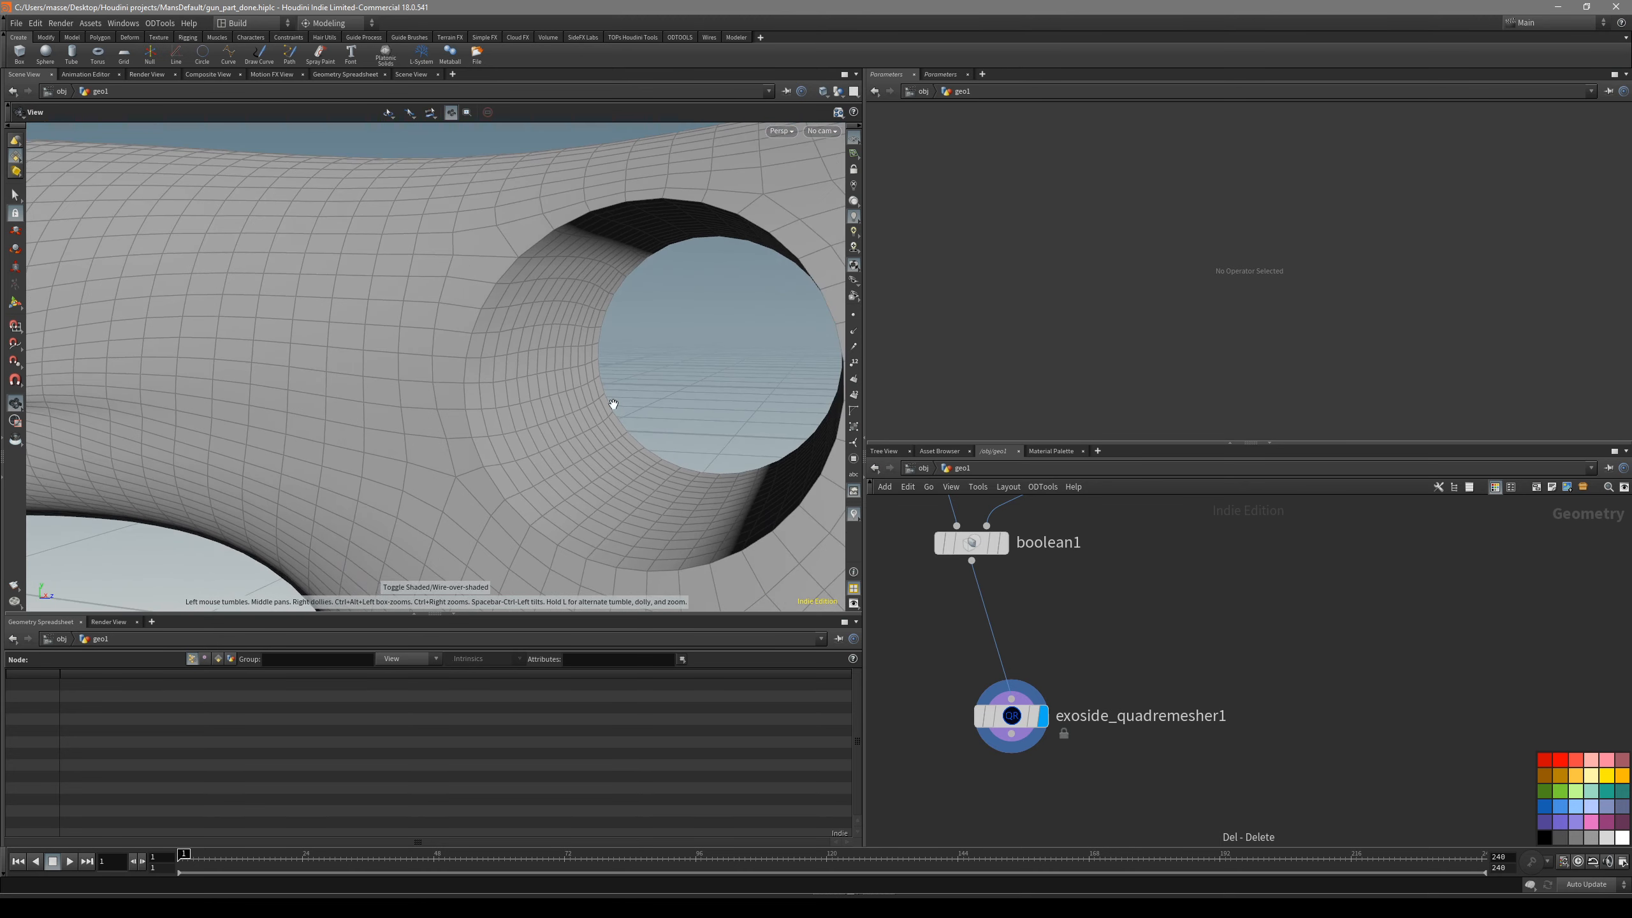
scroll(613, 403, down, 2)
- Select the hole's inner wall faces by normal with spread angle 45 and apply a PolyExtrude with a slight inset
key(s)
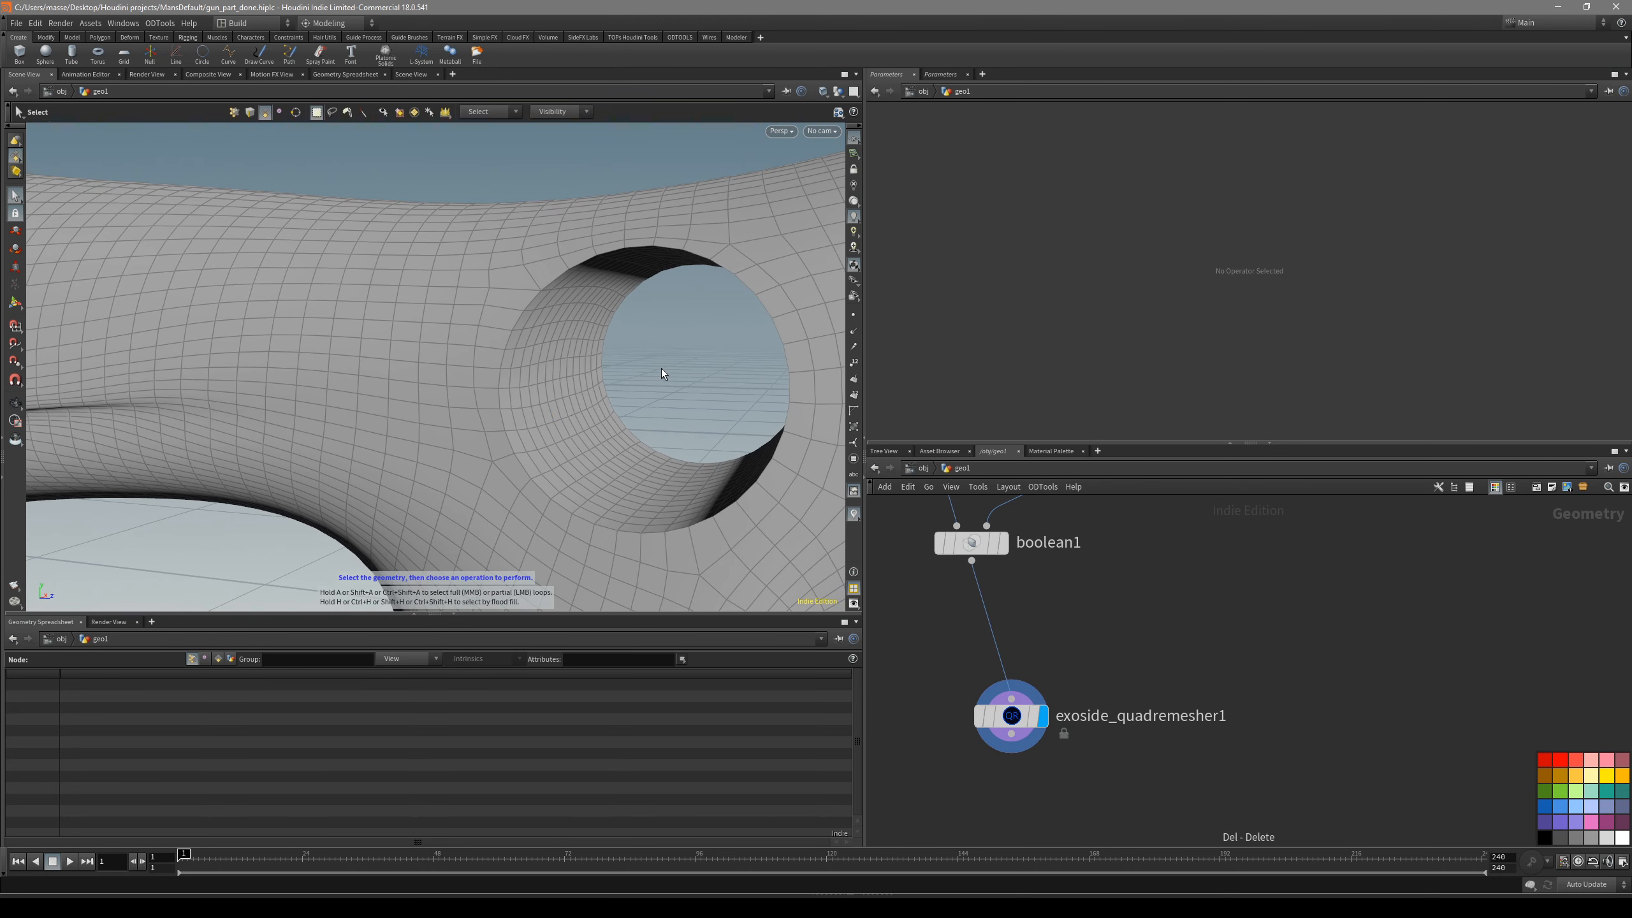
click(445, 112)
click(589, 337)
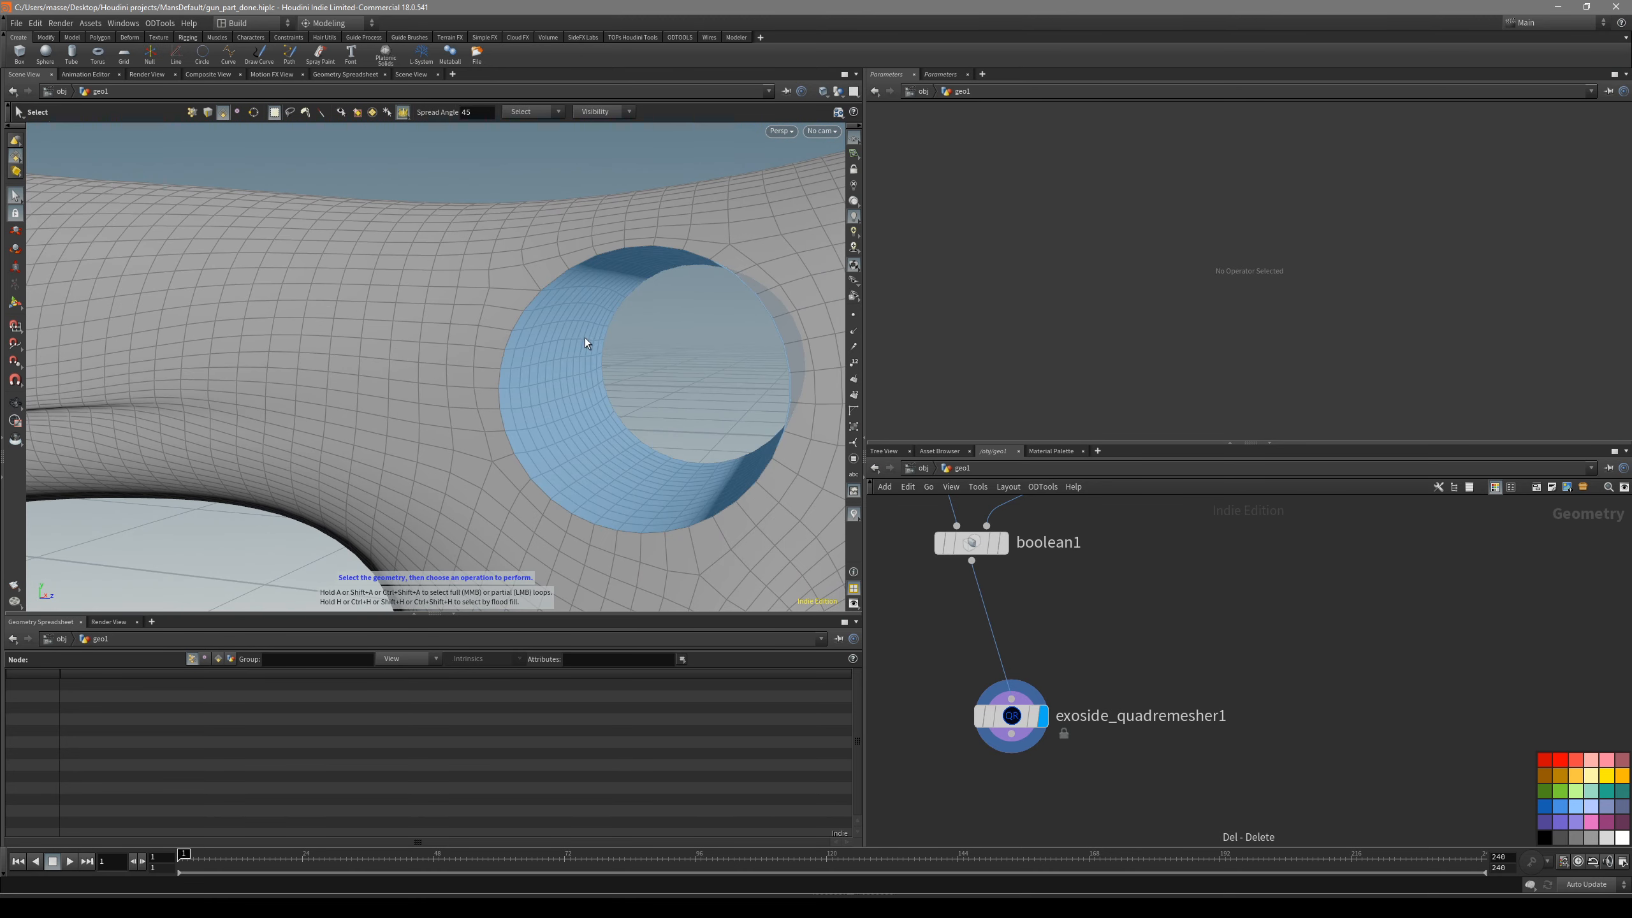
click(580, 331)
key(grave)
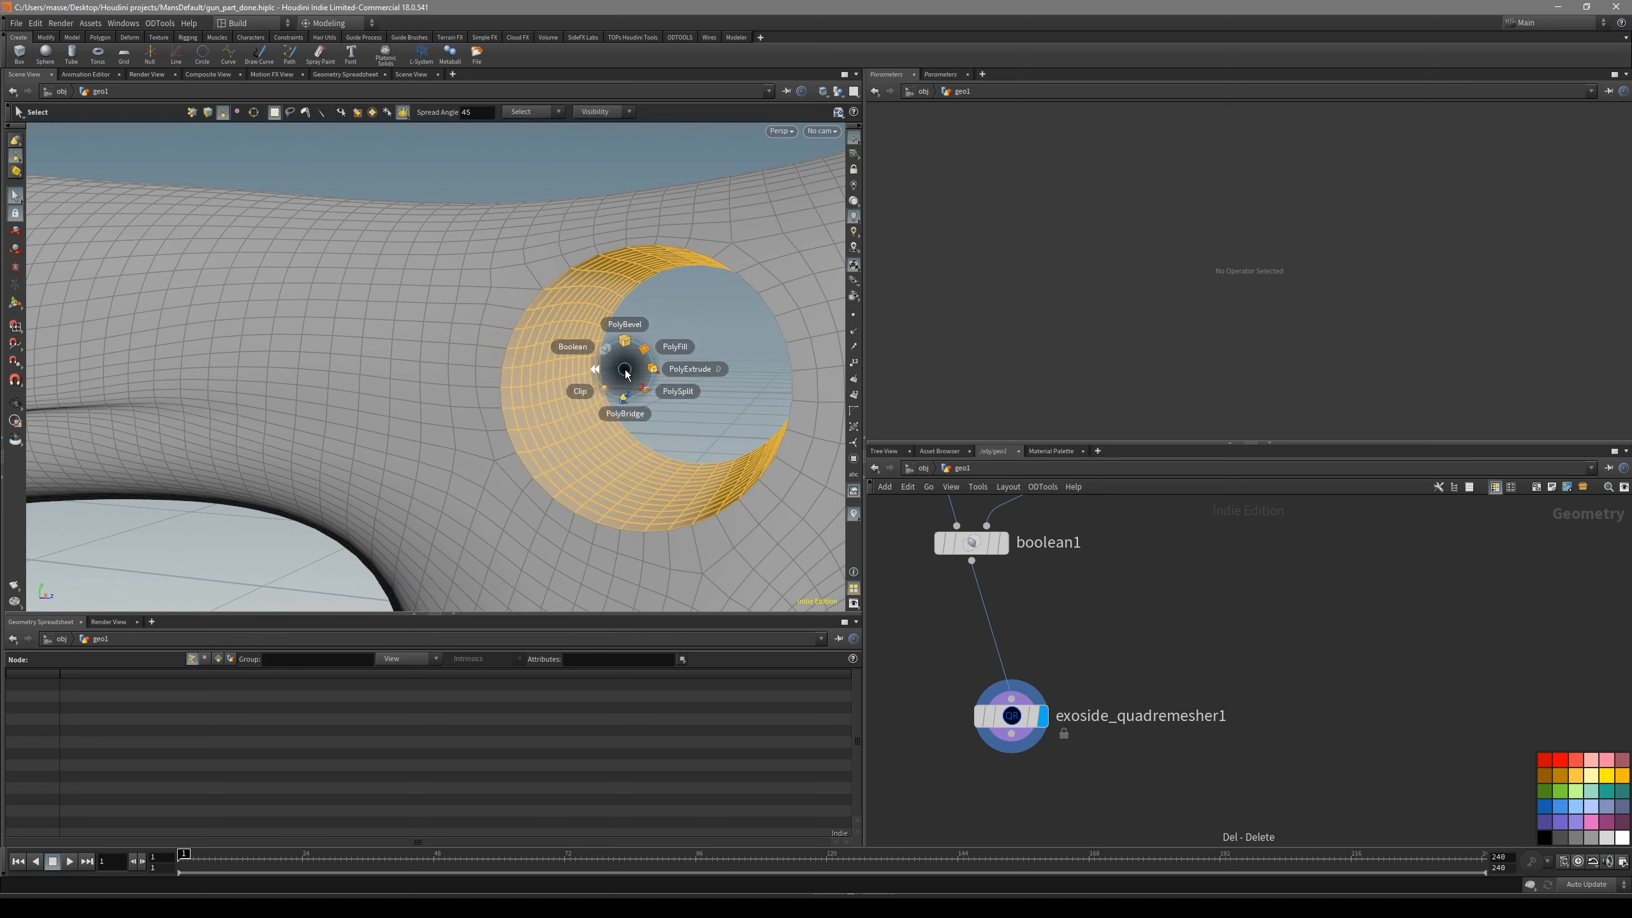
click(657, 374)
drag(678, 298, 680, 308)
- Turn off selection by normal and bevel the hole's rim edge loop by 0.00227749 with 3 divisions
key(s)
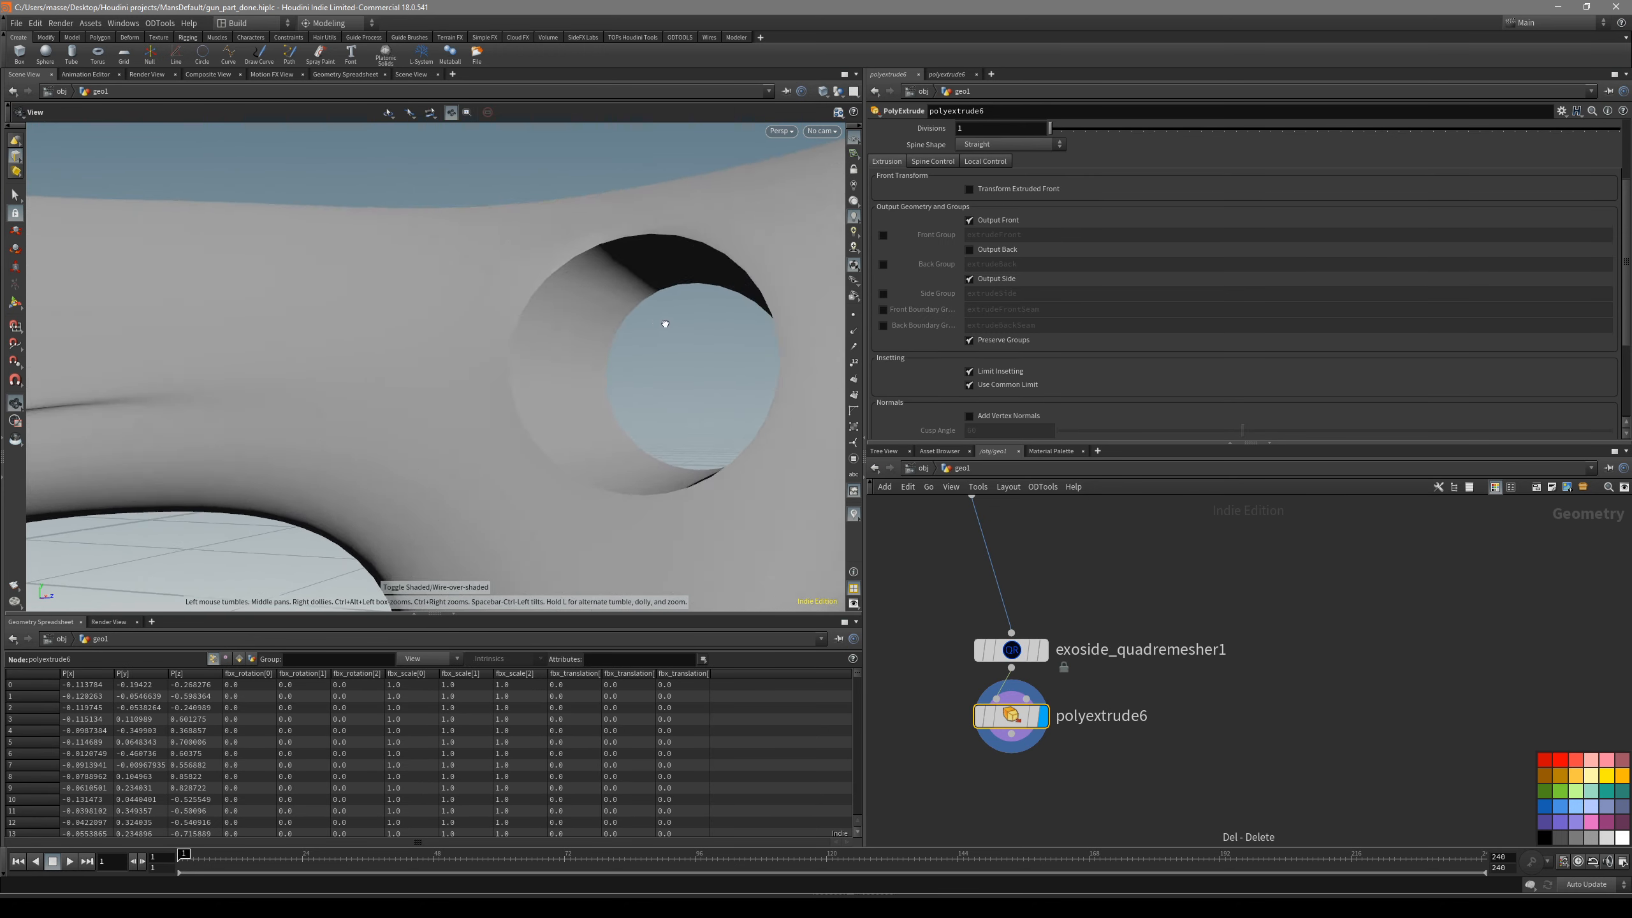
key(shift+n)
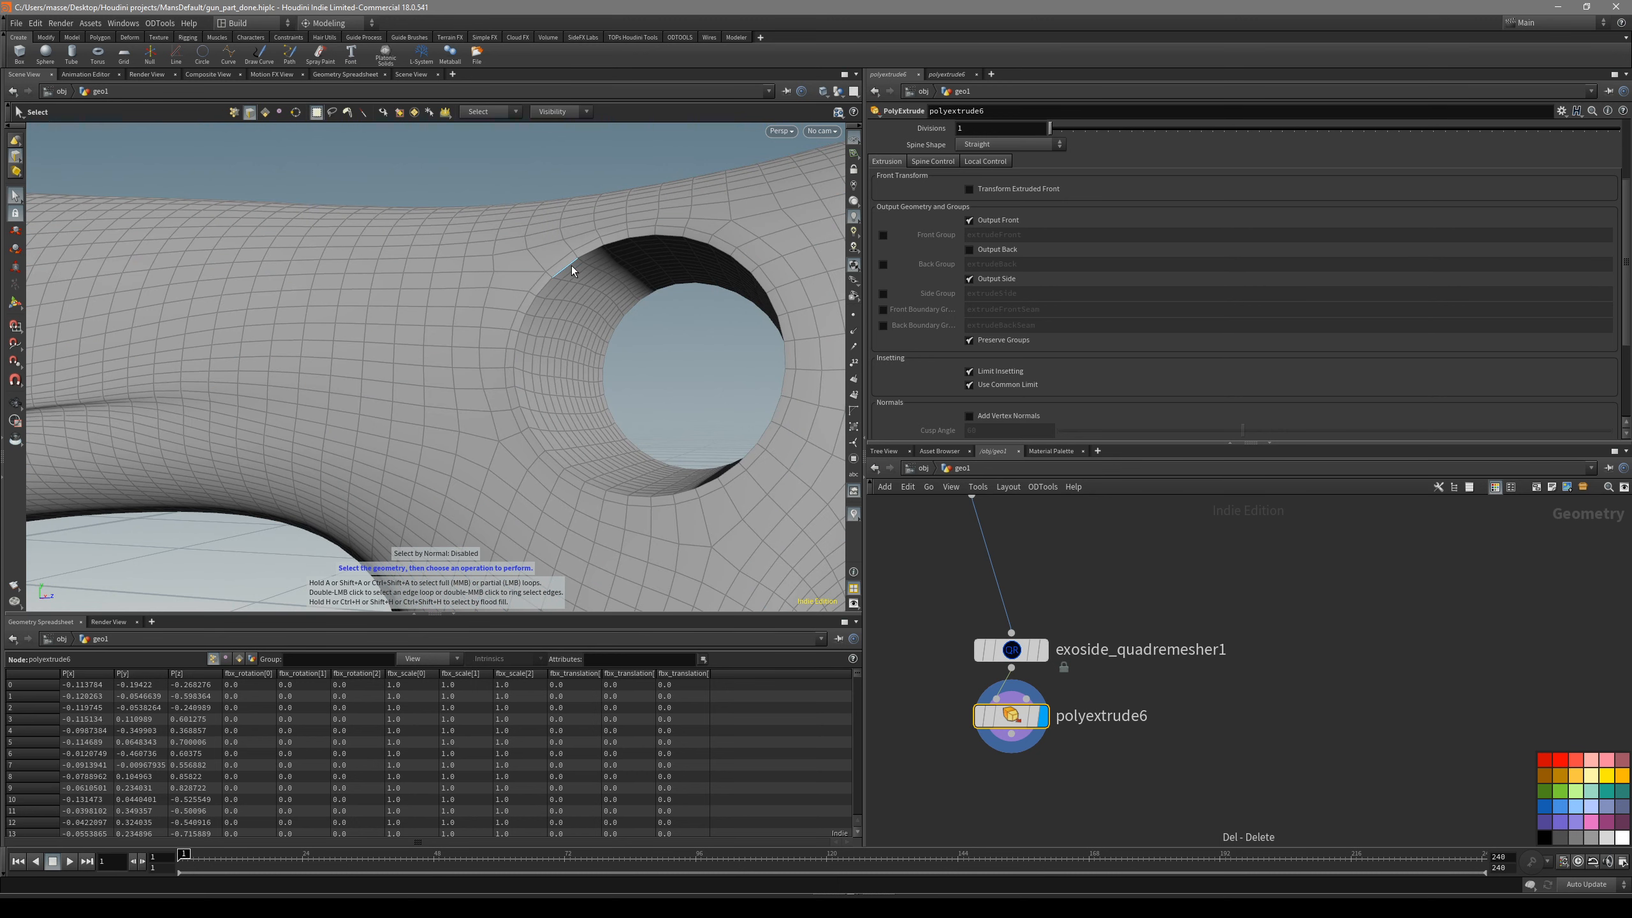
double_click(567, 264)
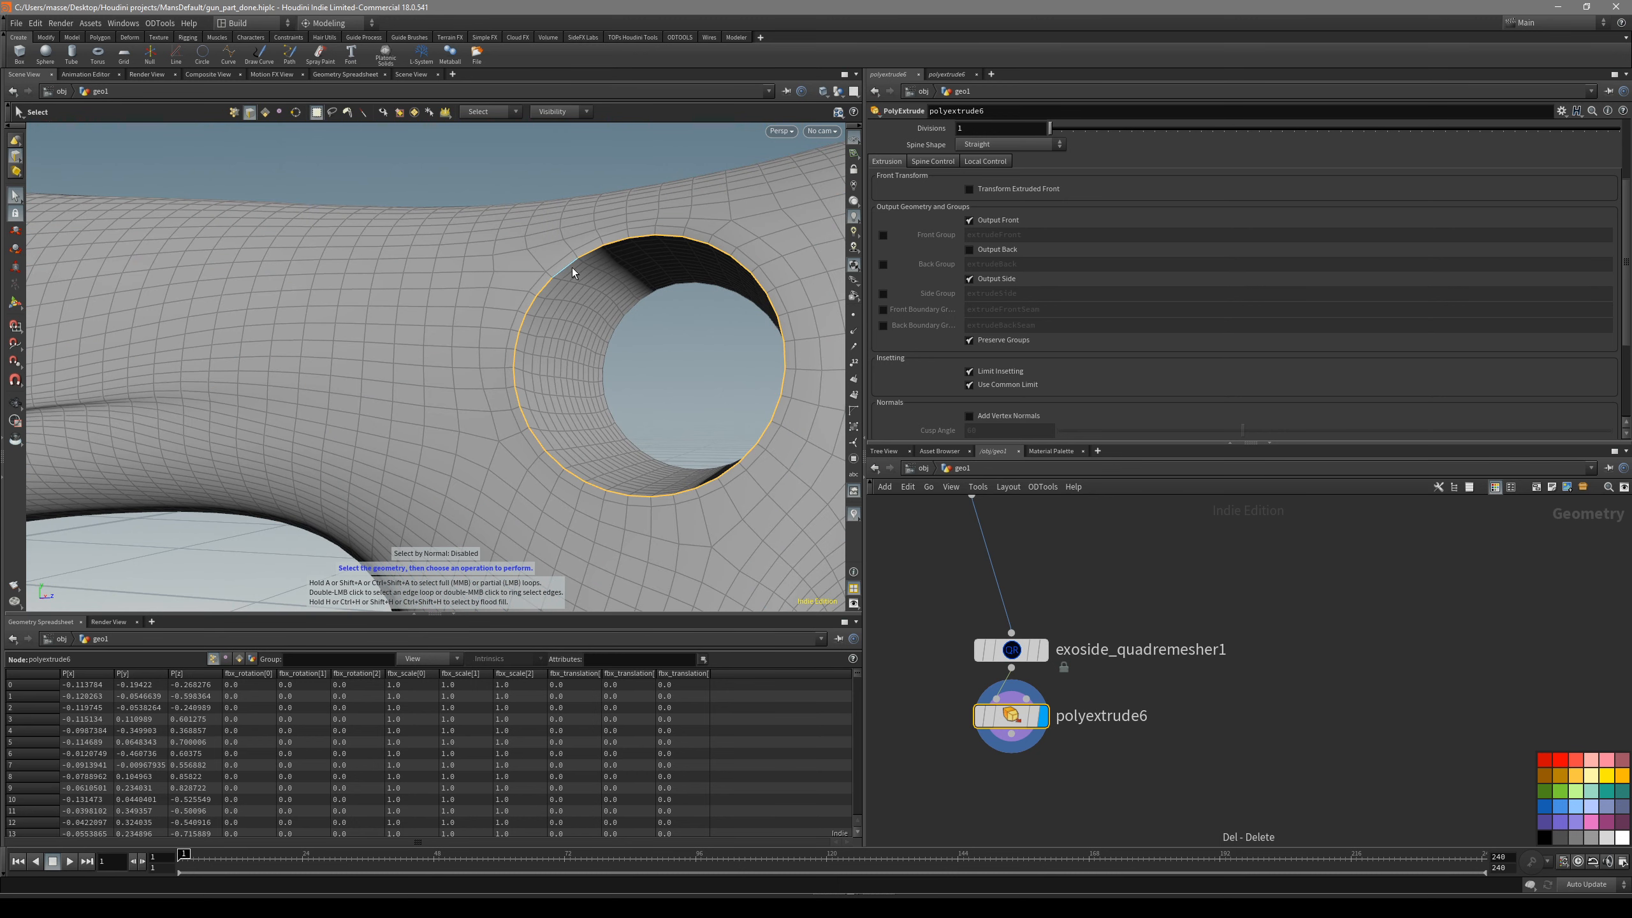
key(c)
click(652, 234)
scroll(630, 257, up, 5)
mouse_move(611, 270)
mouse_down()
mouse_move(576, 271)
mouse_move(710, 357)
mouse_move(703, 390)
mouse_move(499, 380)
mouse_move(618, 342)
mouse_move(582, 248)
mouse_move(617, 308)
mouse_up()
key(Escape)
key(w)
scroll(617, 308, down, 5)
scroll(1028, 681, down, 2)
drag(1002, 703, 1019, 657)
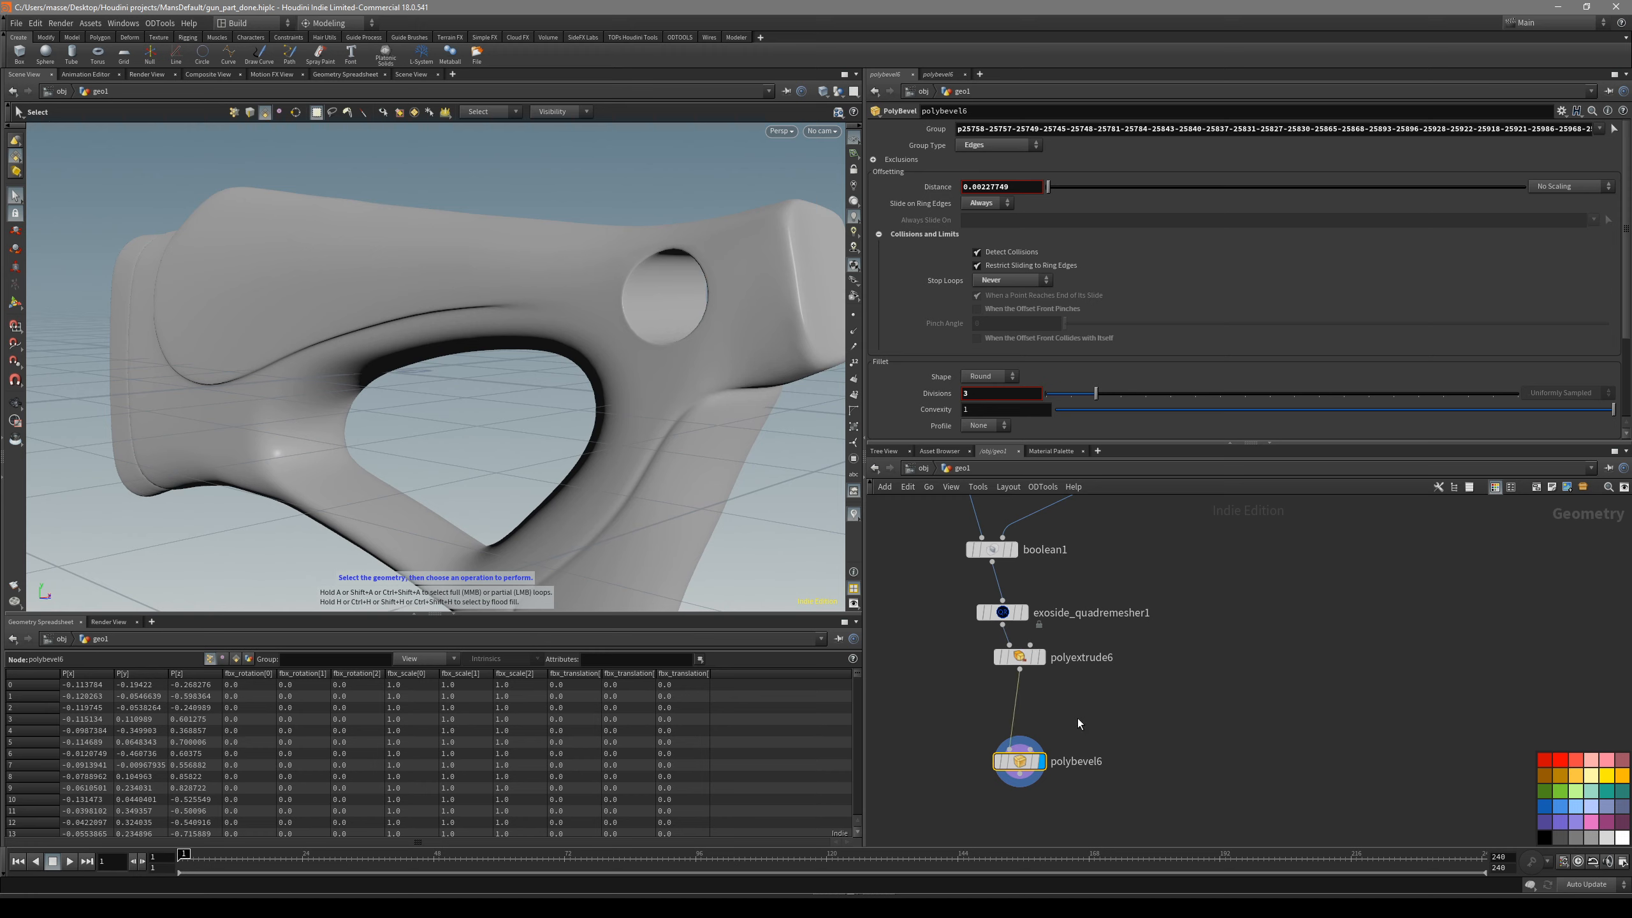
- Display exoside_quadremesher1 and examine the wireframe of the whole stock
drag(709, 438, 685, 340)
click(985, 616)
key(r)
key(shift+w)
alt+drag(613, 451, 681, 415)
alt+drag(700, 281, 692, 334)
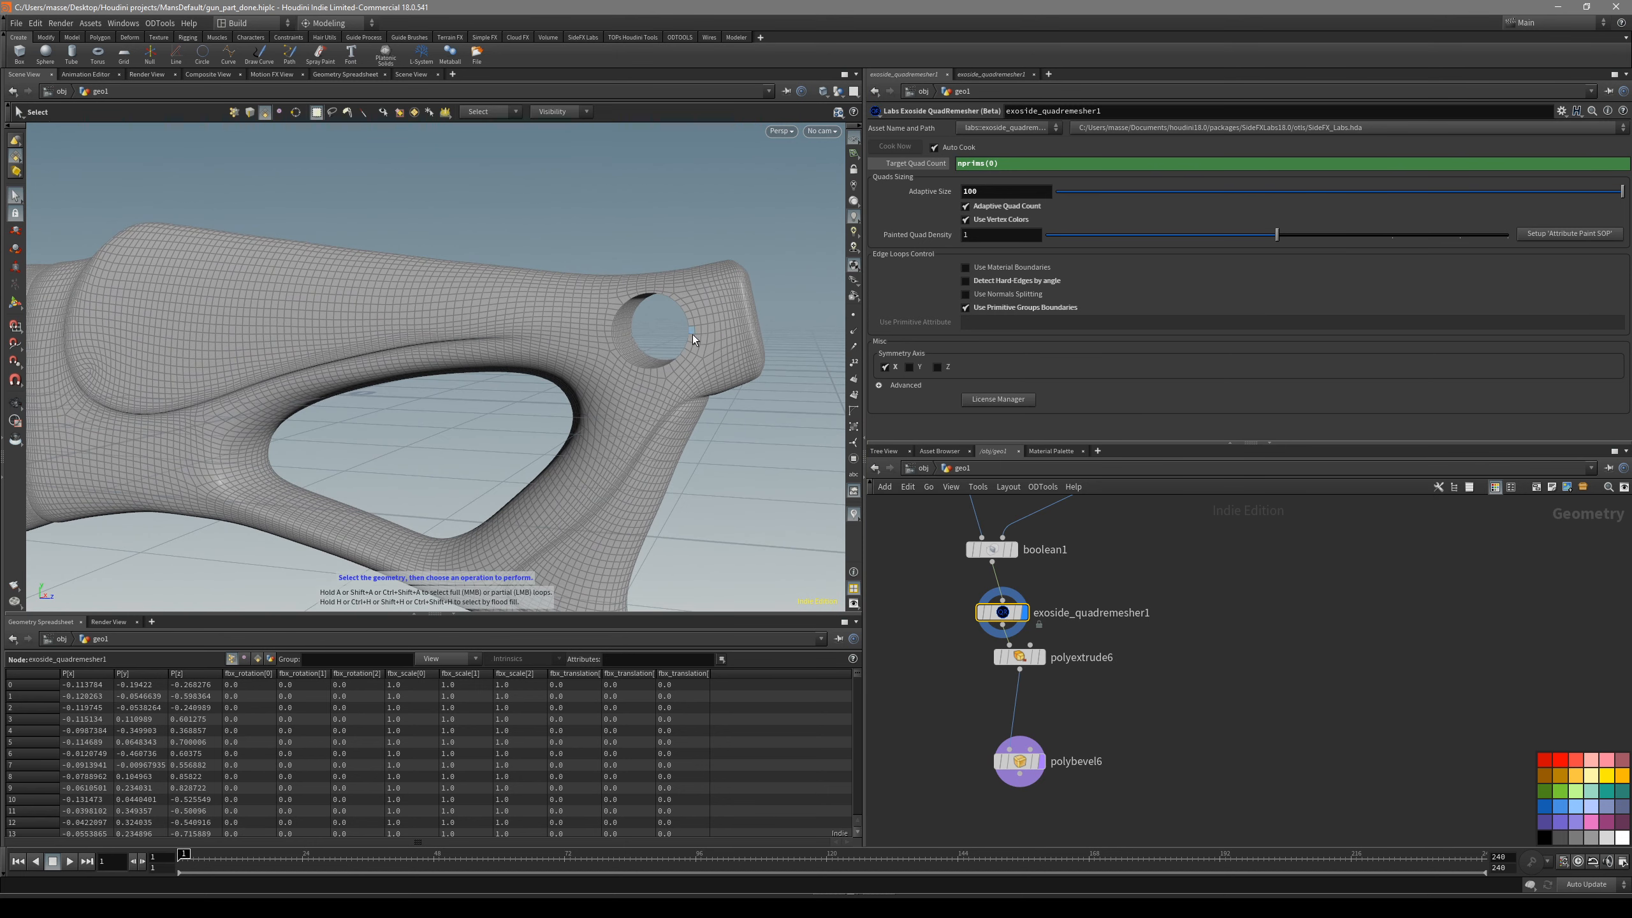
- Show the Modeler tools and examine the remeshed stock from several angles, toggling the wireframe
click(736, 37)
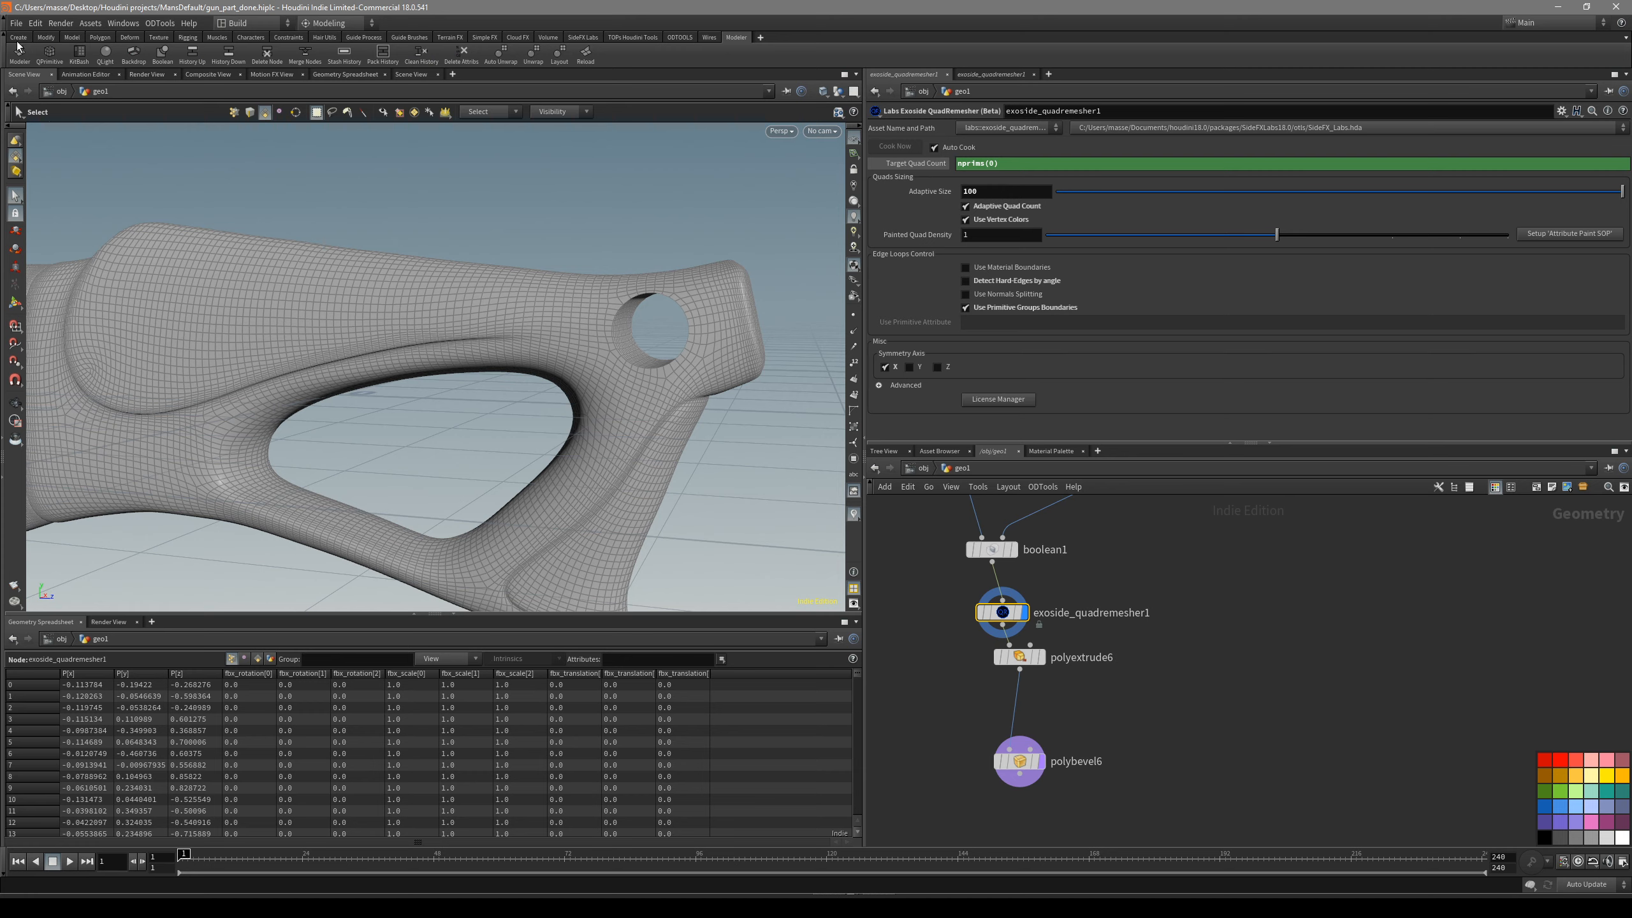
alt+drag(391, 277, 388, 343)
key(n)
key(shift+n)
mouse_move(595, 371)
alt+mouse_down()
mouse_move(514, 354)
mouse_move(617, 418)
mouse_move(551, 415)
alt+mouse_up()
key(n)
click(569, 416)
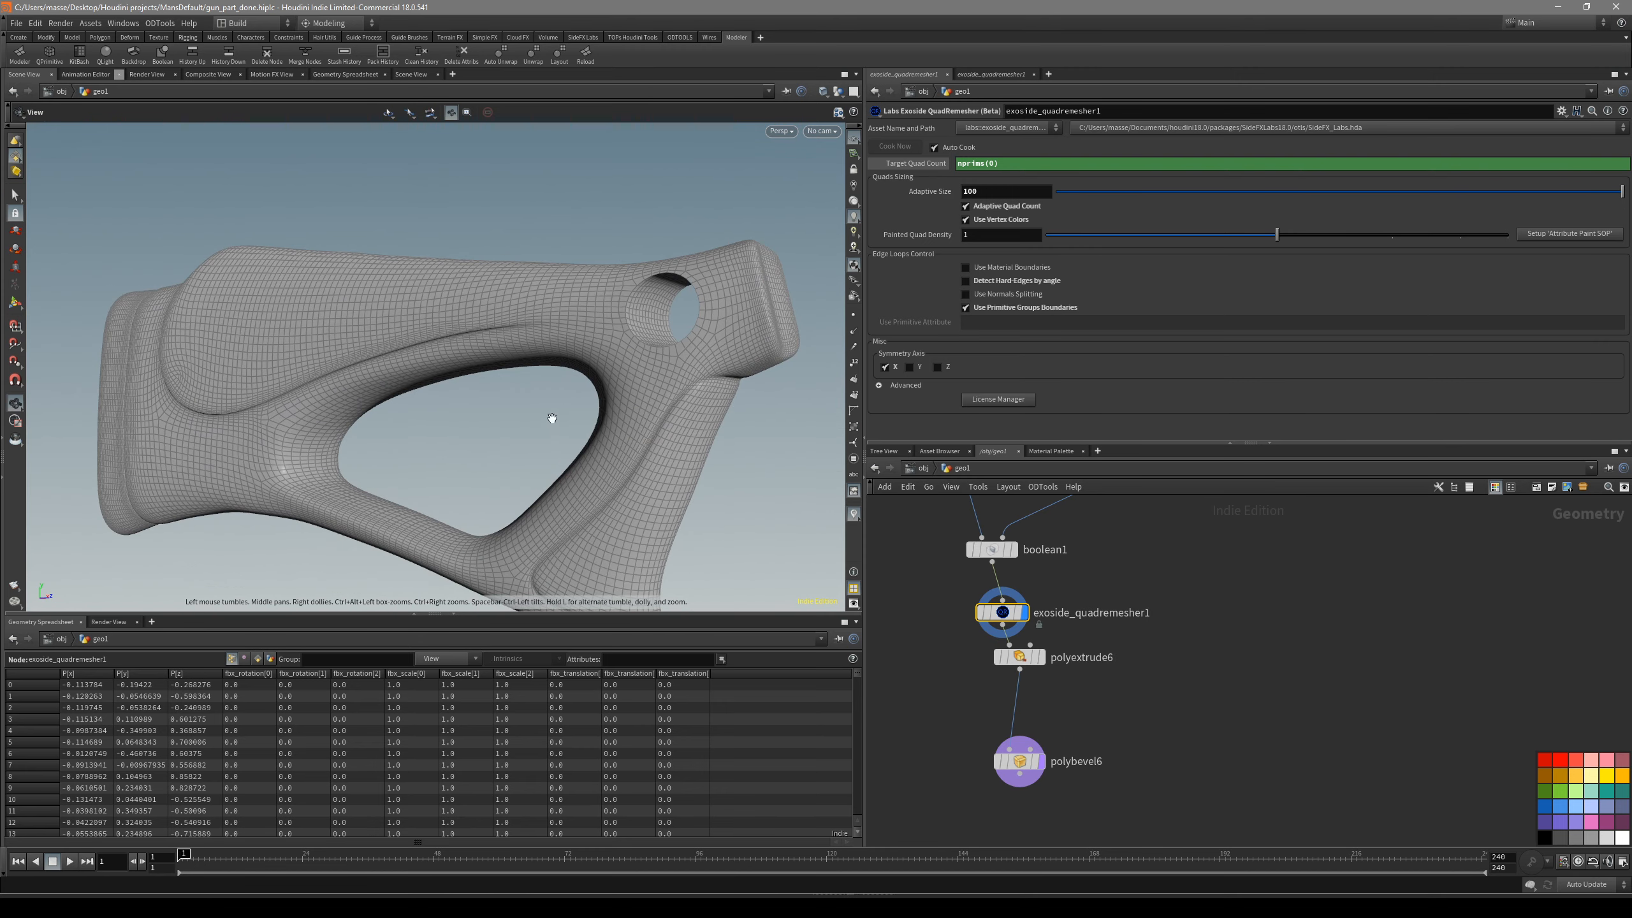
key(shift+w)
mouse_move(587, 467)
alt+mouse_down()
mouse_move(522, 432)
mouse_move(590, 519)
mouse_move(576, 510)
alt+mouse_up()
key(shift+w)
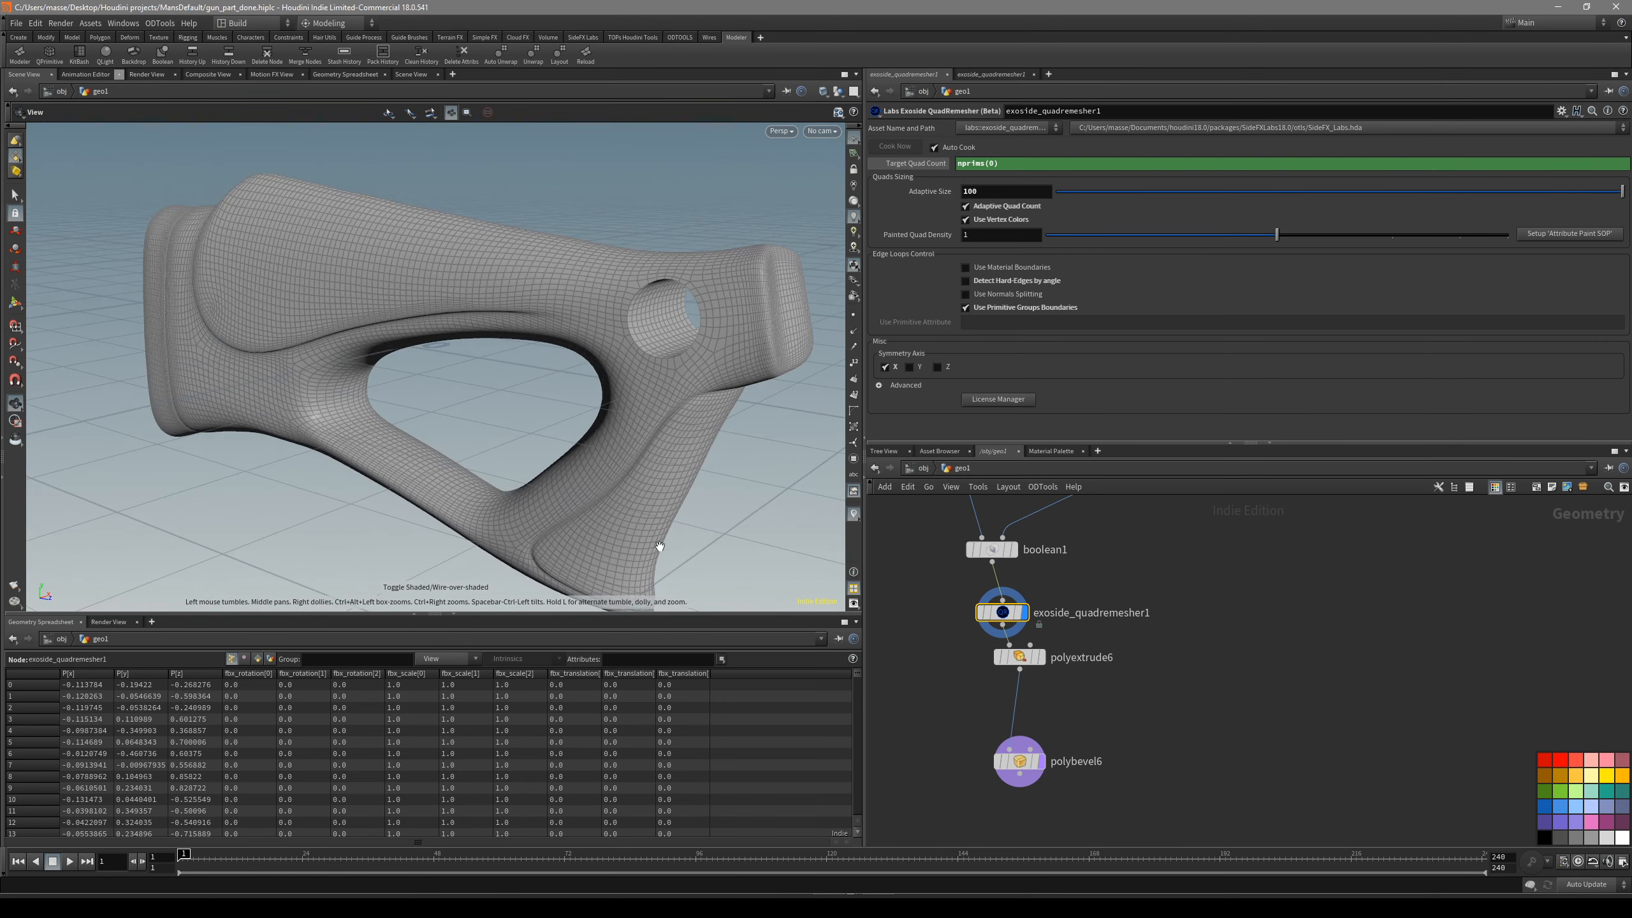
- Display polybevel6 and view the finished stock in smooth shading
click(1042, 657)
click(1040, 761)
key(Escape)
key(shift+w)
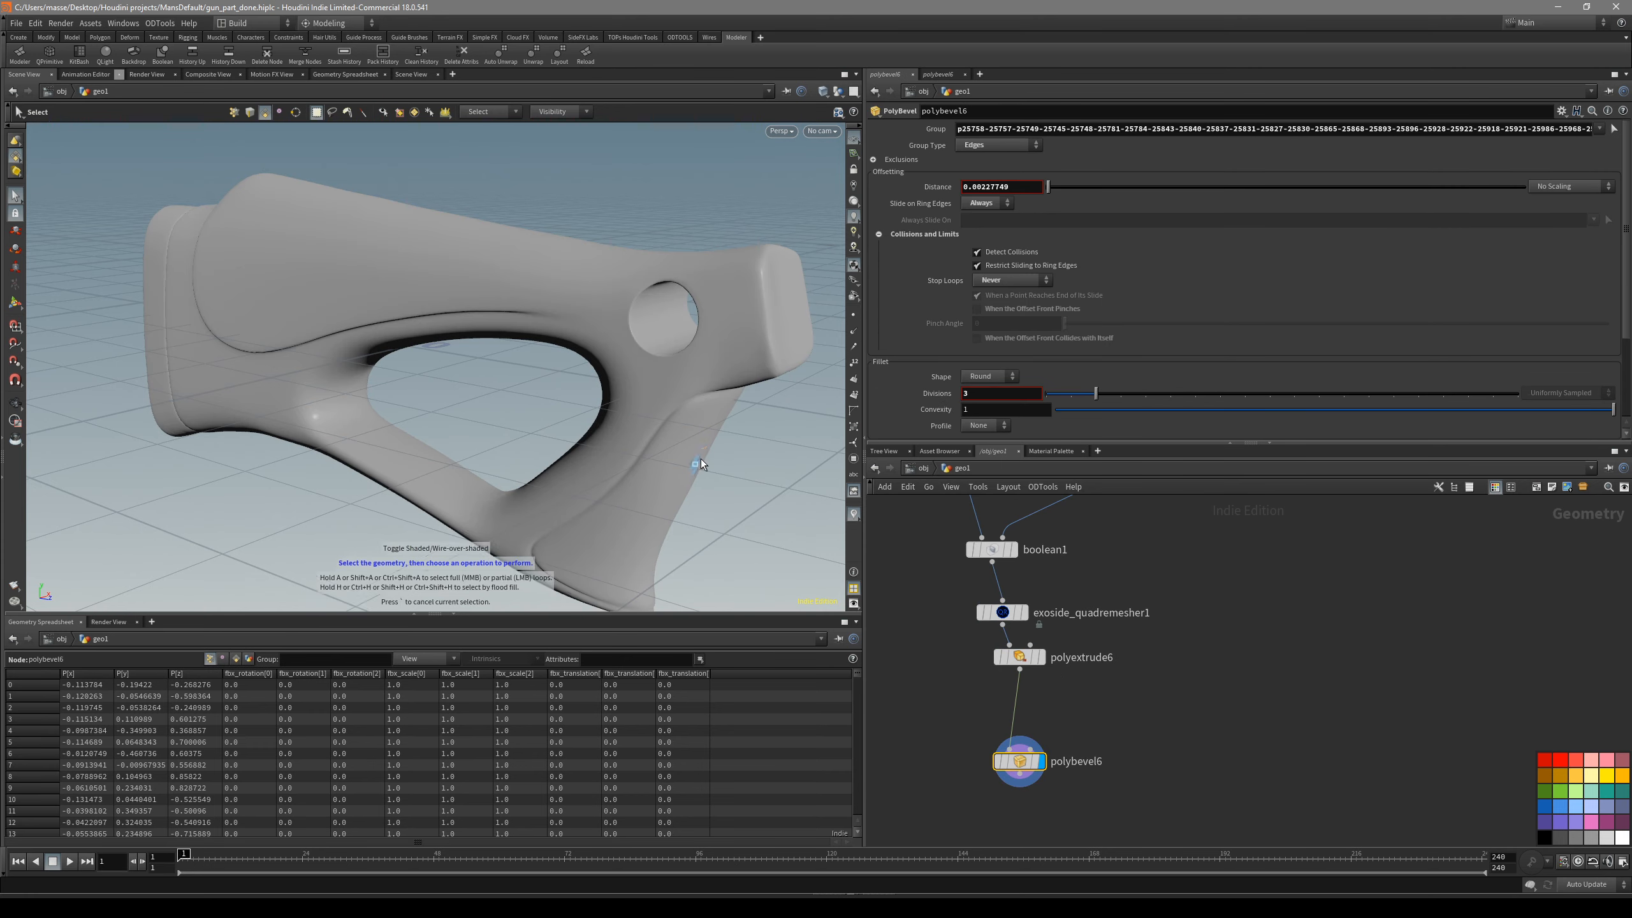